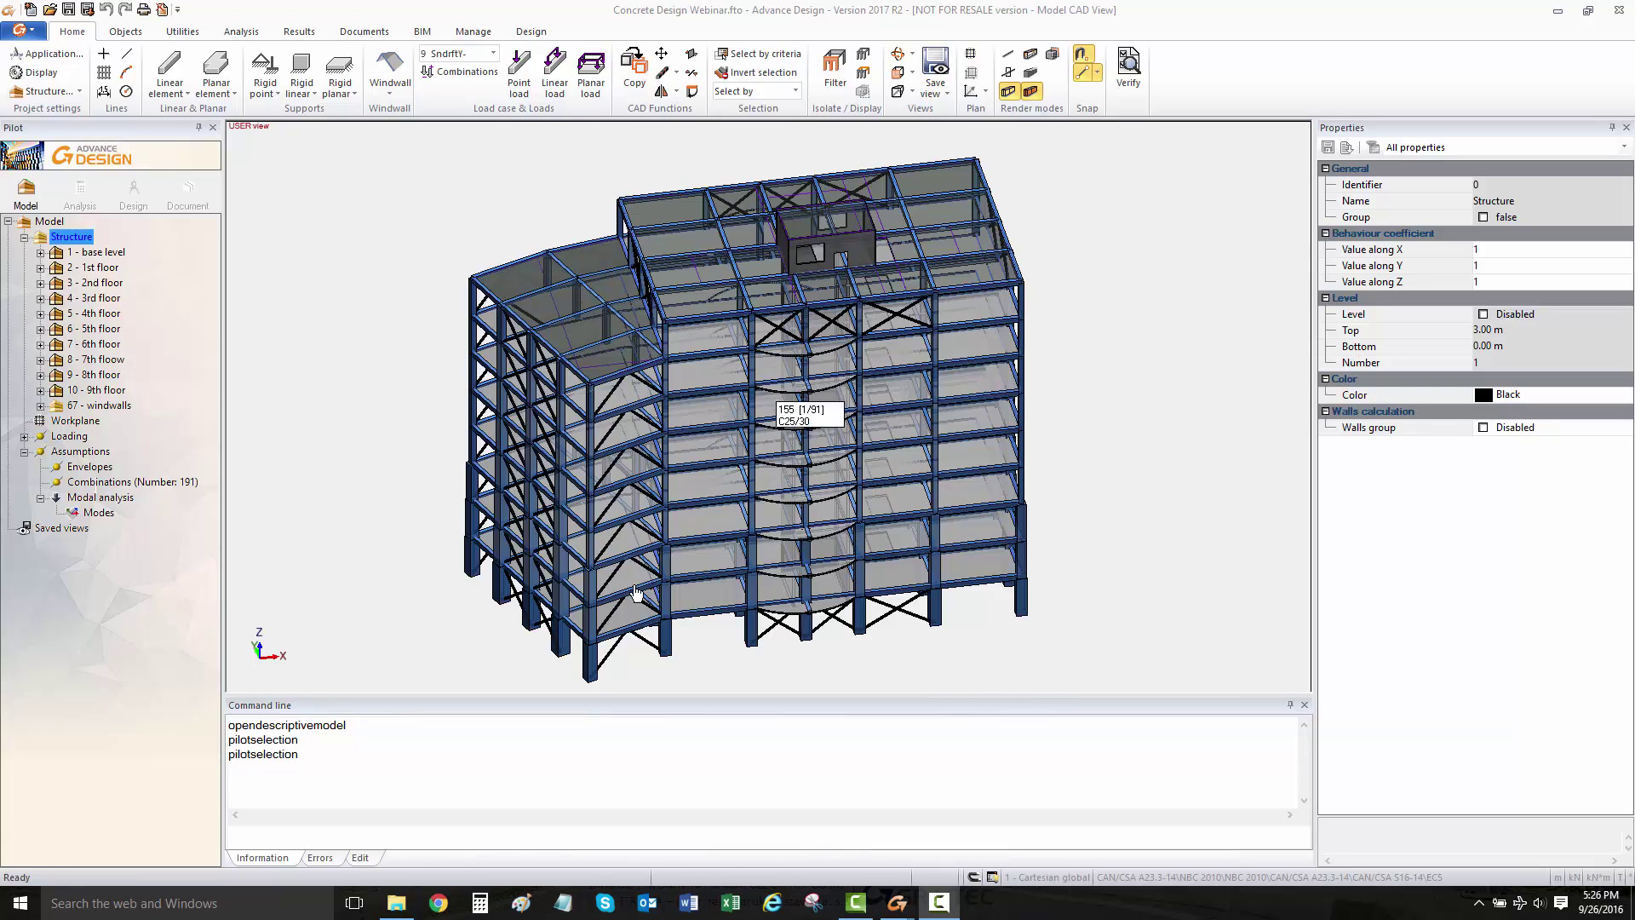
Step: Switch to the Concrete Design Starter model and place vertical linear elements at intersections 1 to 6 along axis A of the rectangular grid
{"action": "left_click", "coordinate": [1559, 13]}
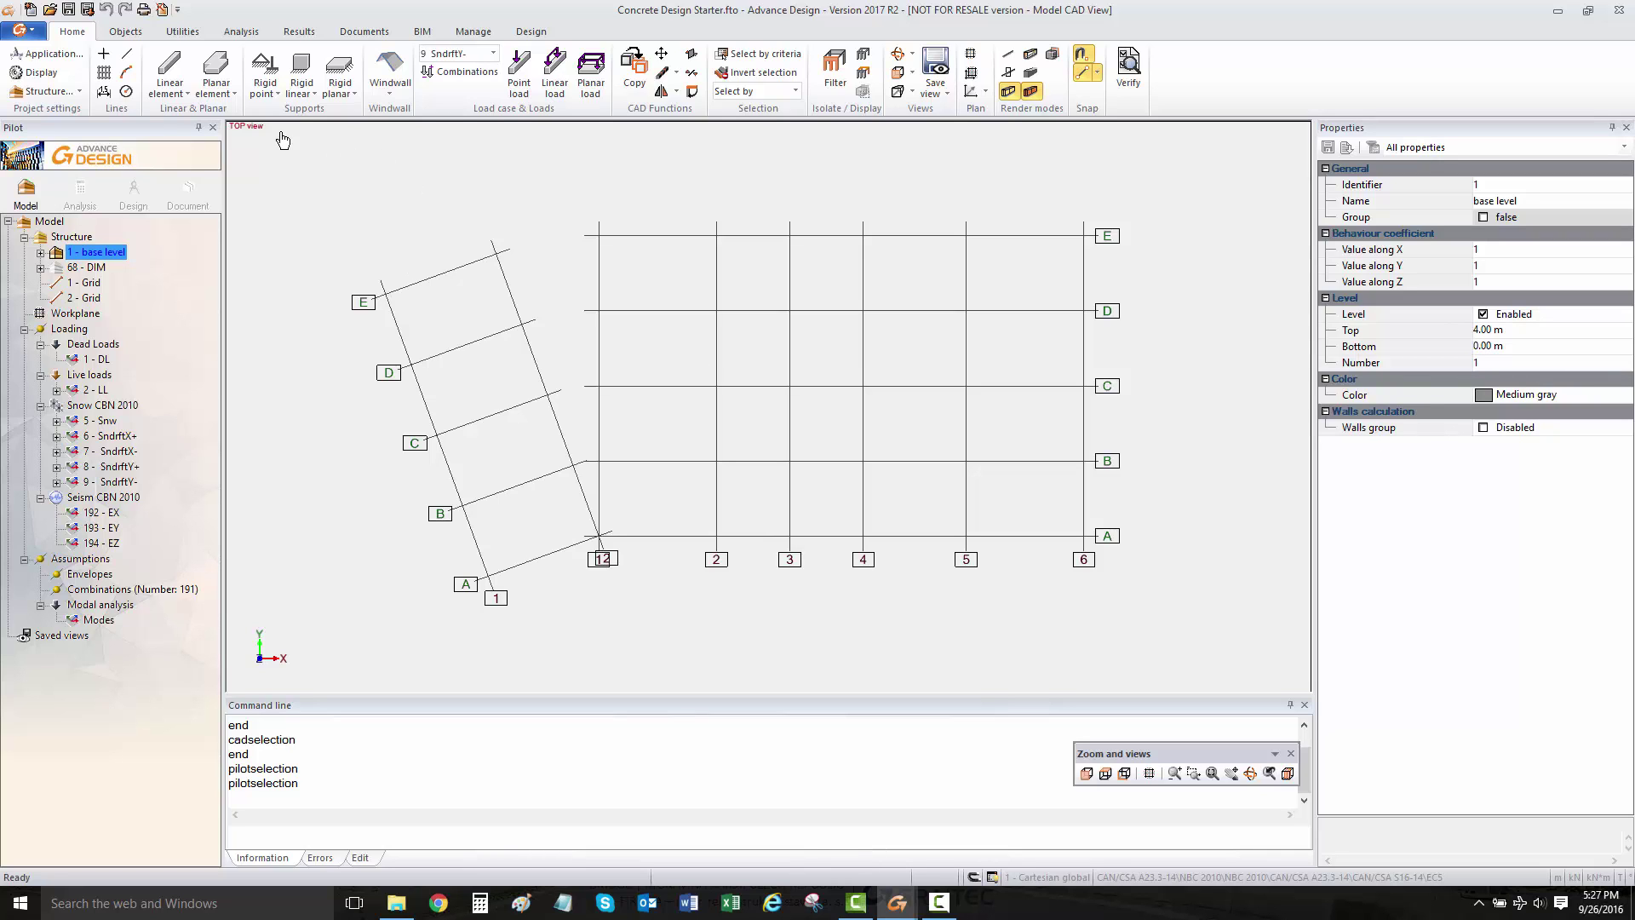
{"action": "left_click", "coordinate": [195, 92]}
{"action": "left_click", "coordinate": [222, 159]}
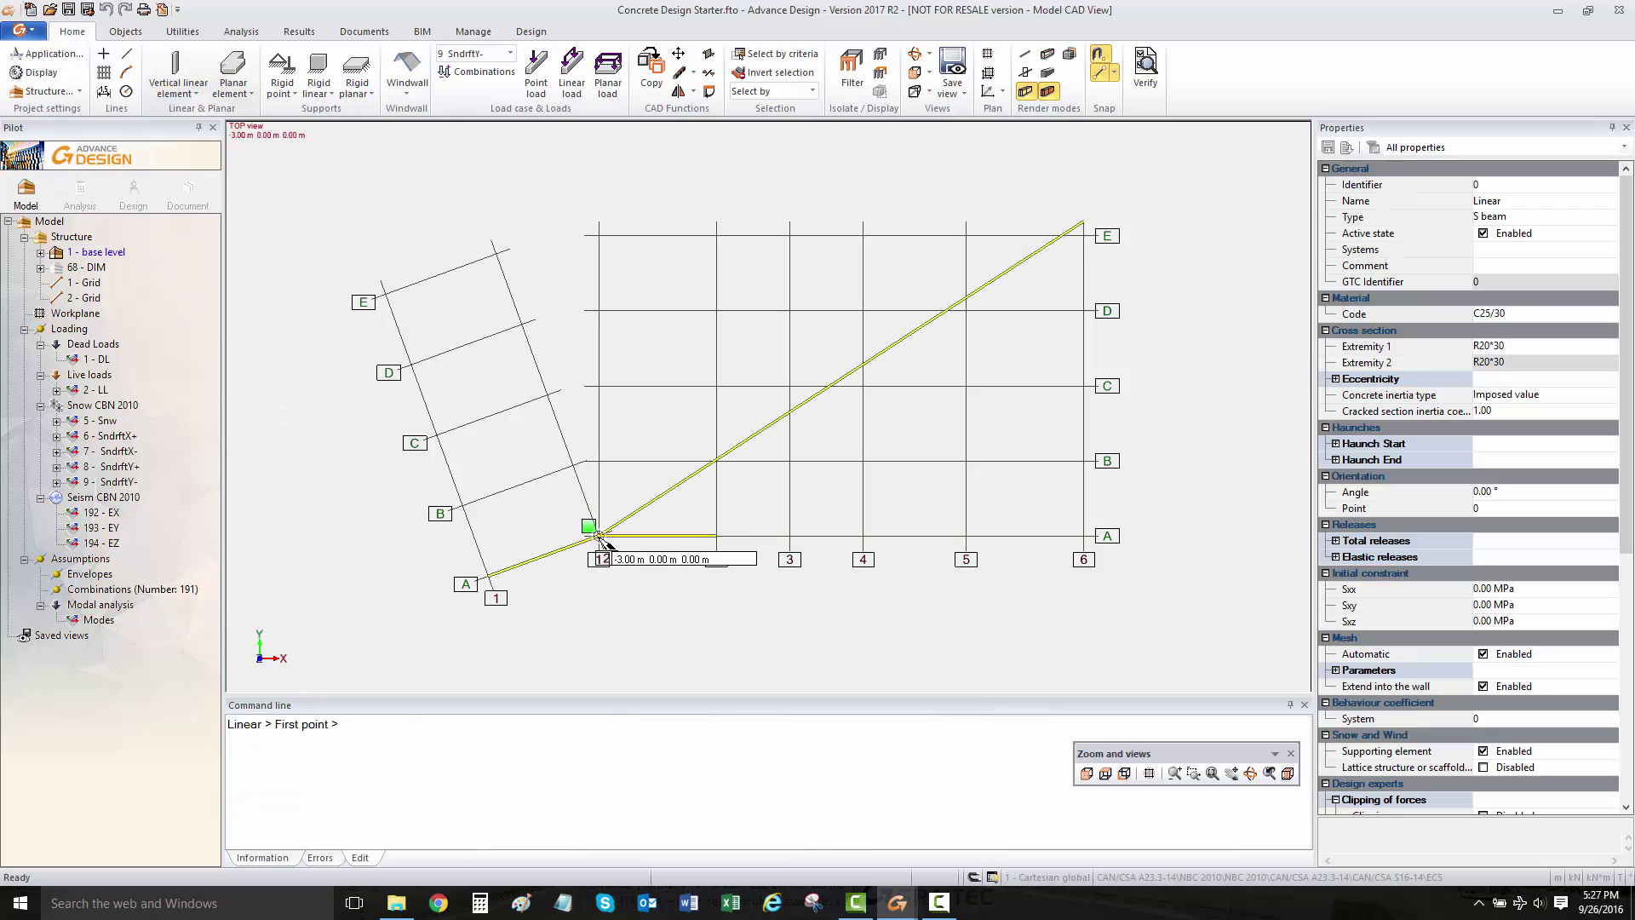
{"action": "left_click", "coordinate": [717, 536]}
{"action": "left_click", "coordinate": [790, 535]}
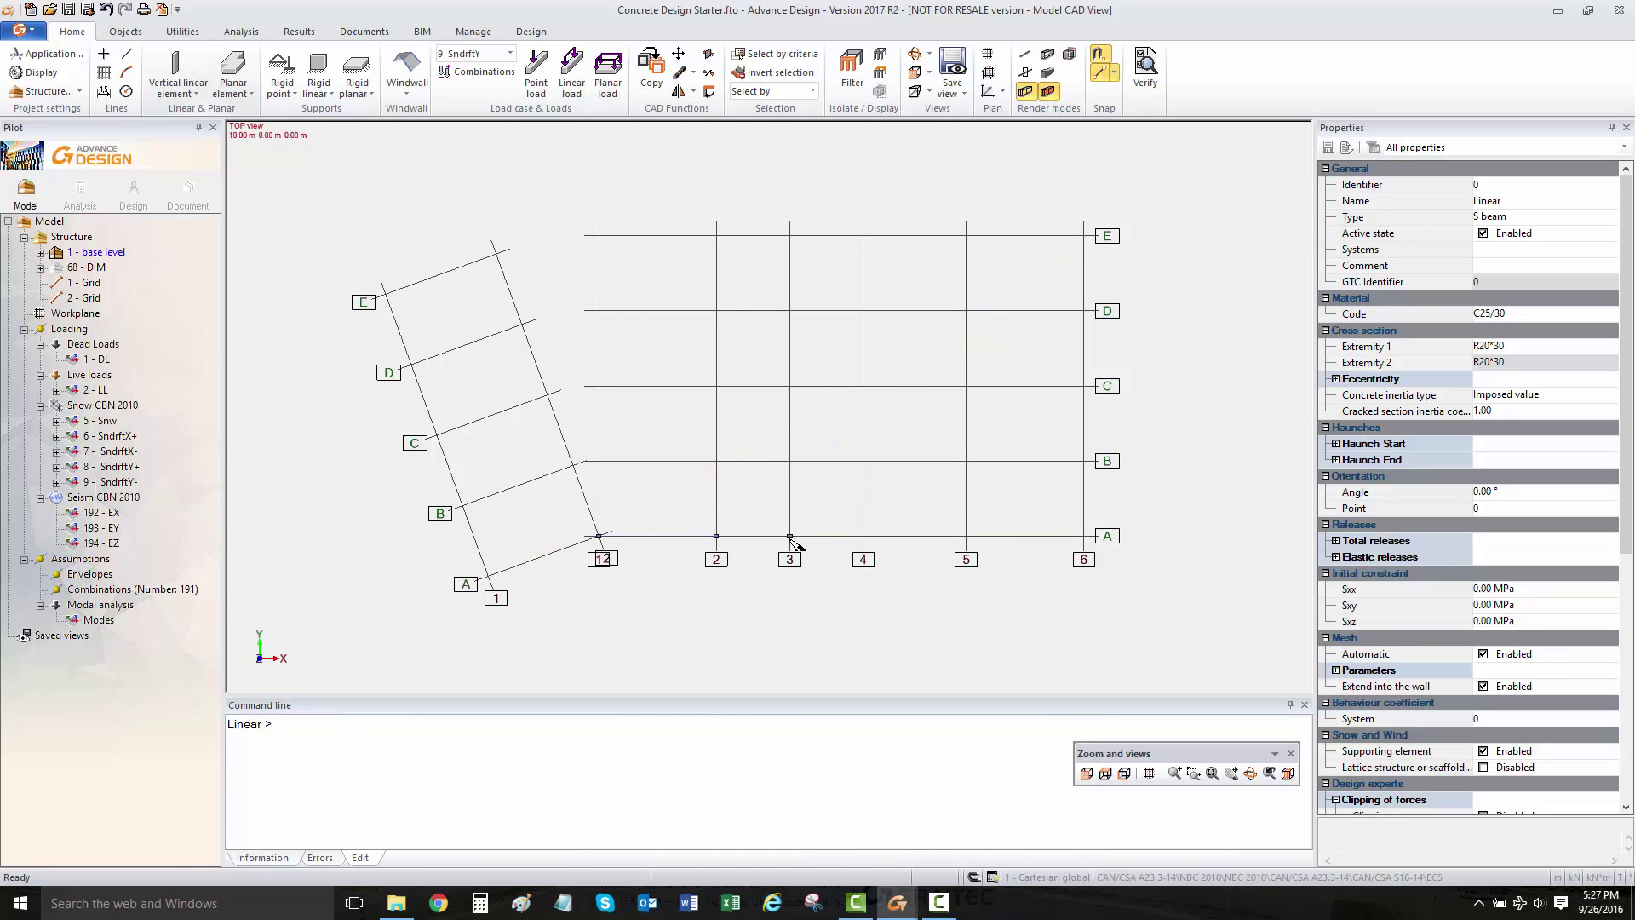
{"action": "left_click", "coordinate": [864, 536]}
{"action": "left_click", "coordinate": [965, 536]}
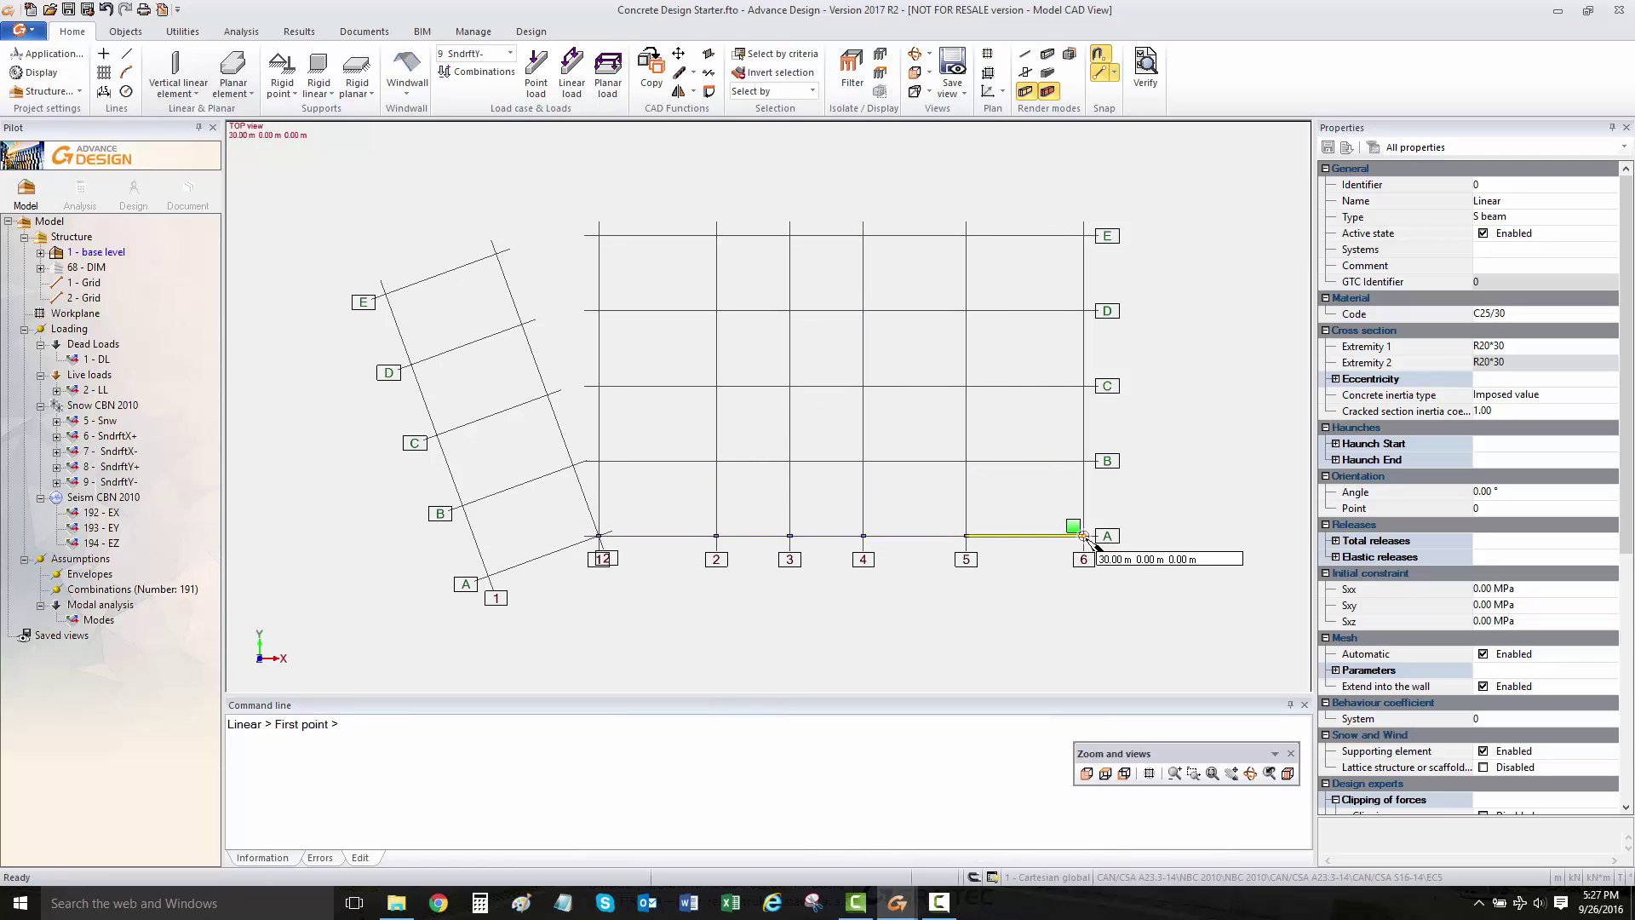
{"action": "middle_click_drag", "start_coordinate": [852, 575], "coordinate": [774, 475], "text": "shift"}
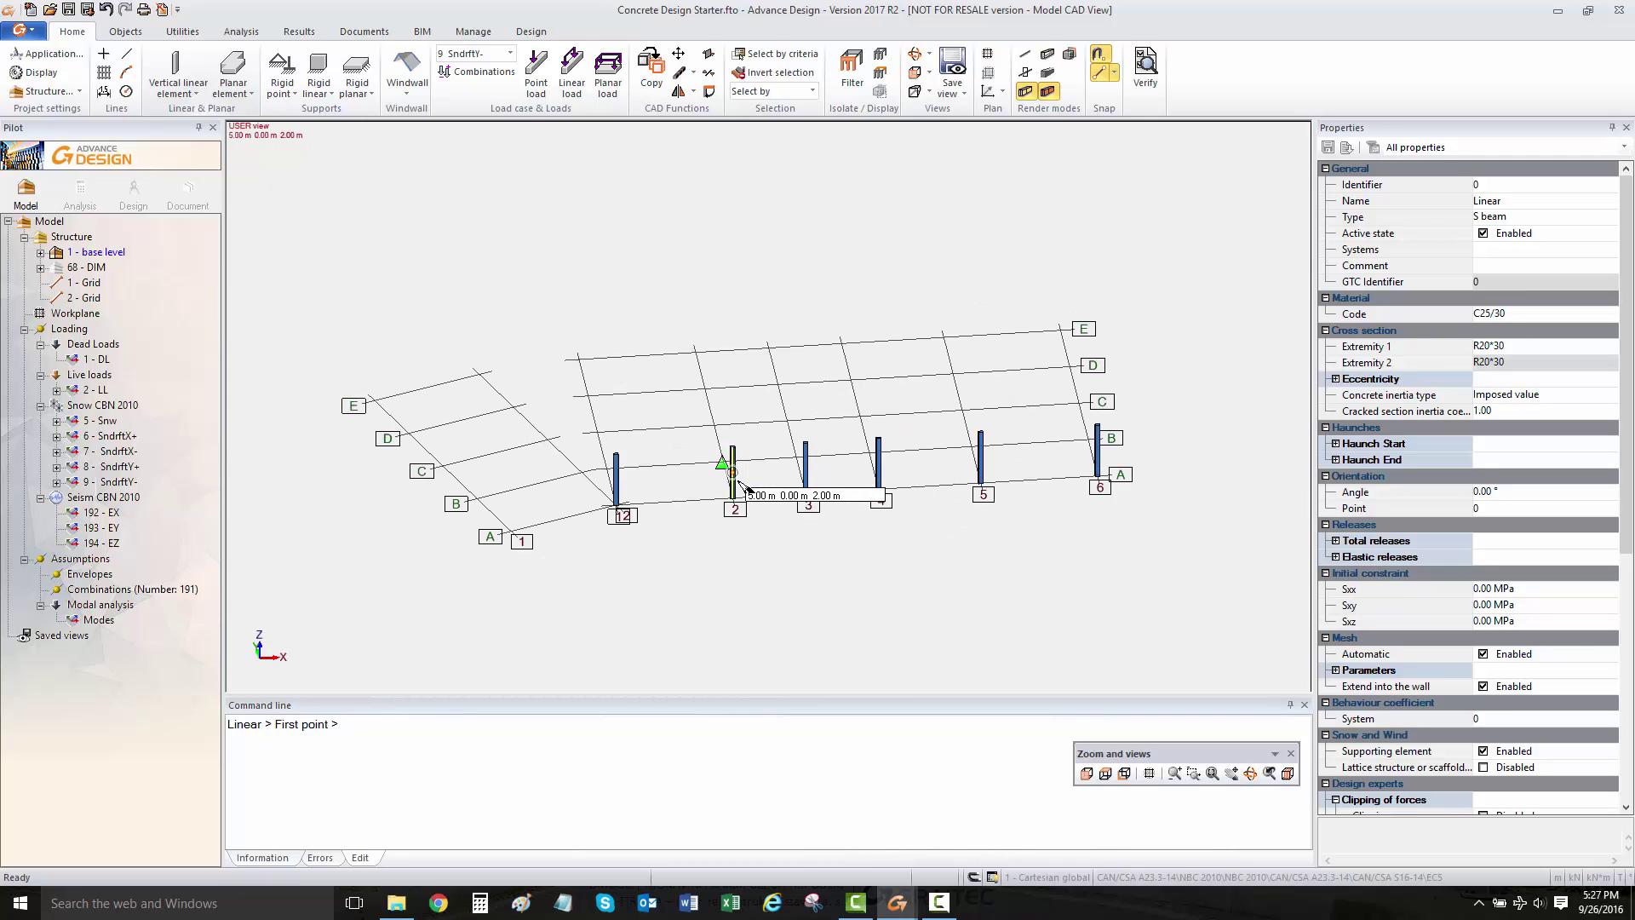
Step: Select all linear elements in the model by element type
{"action": "key", "text": "Escape"}
{"action": "left_click", "coordinate": [677, 410]}
{"action": "left_click", "coordinate": [682, 396]}
{"action": "left_click", "coordinate": [685, 410]}
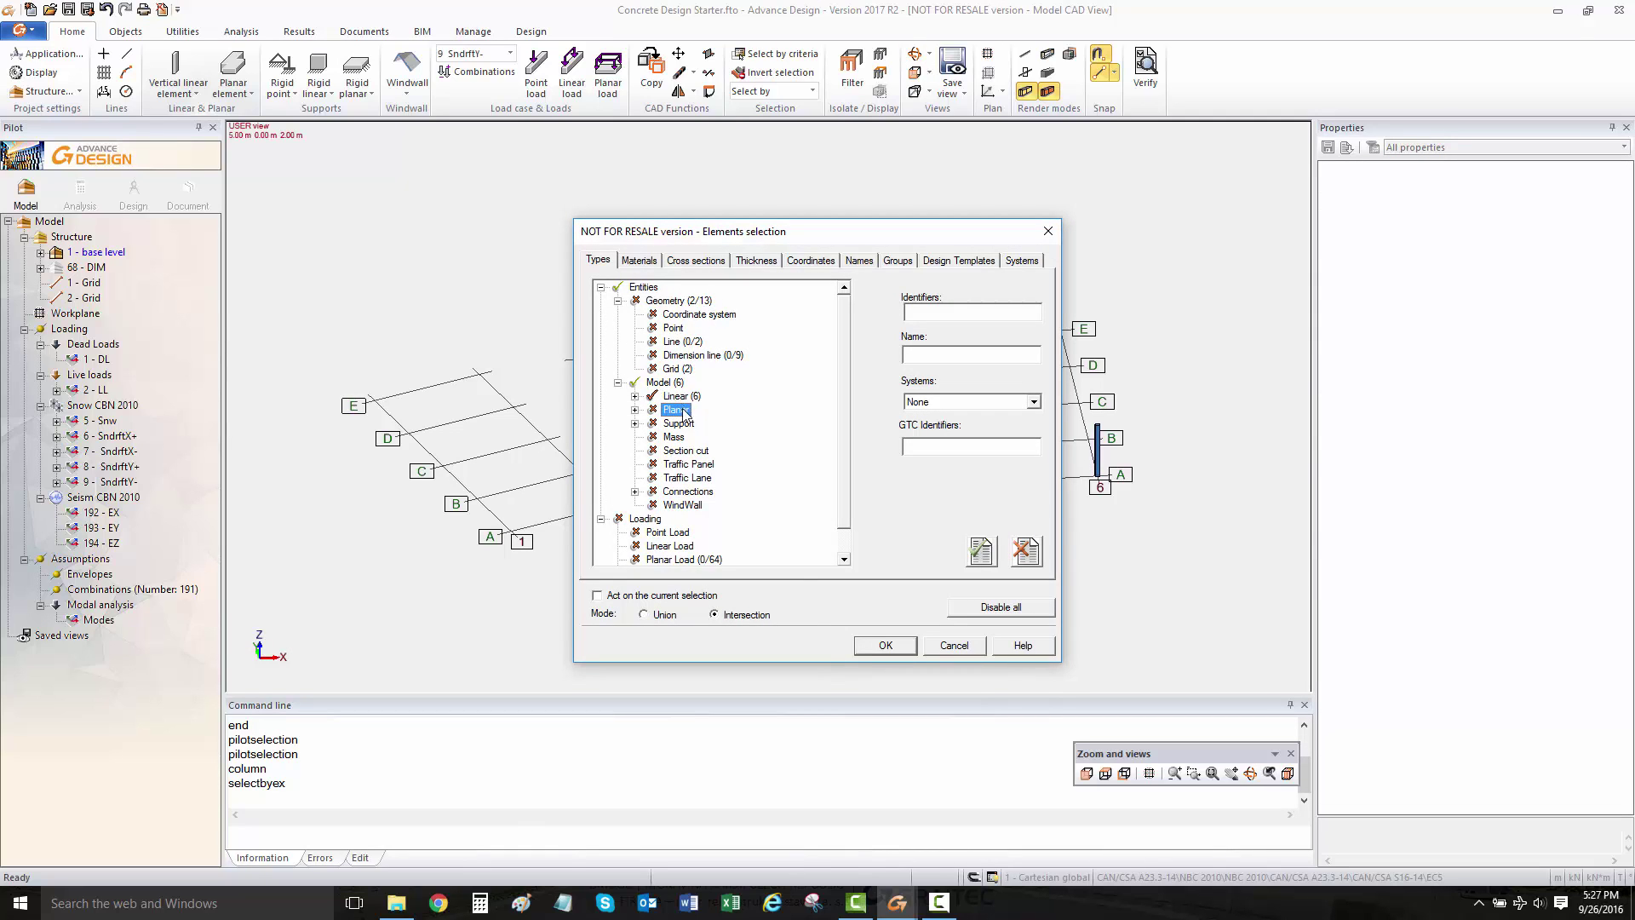
{"action": "left_click", "coordinate": [886, 645]}
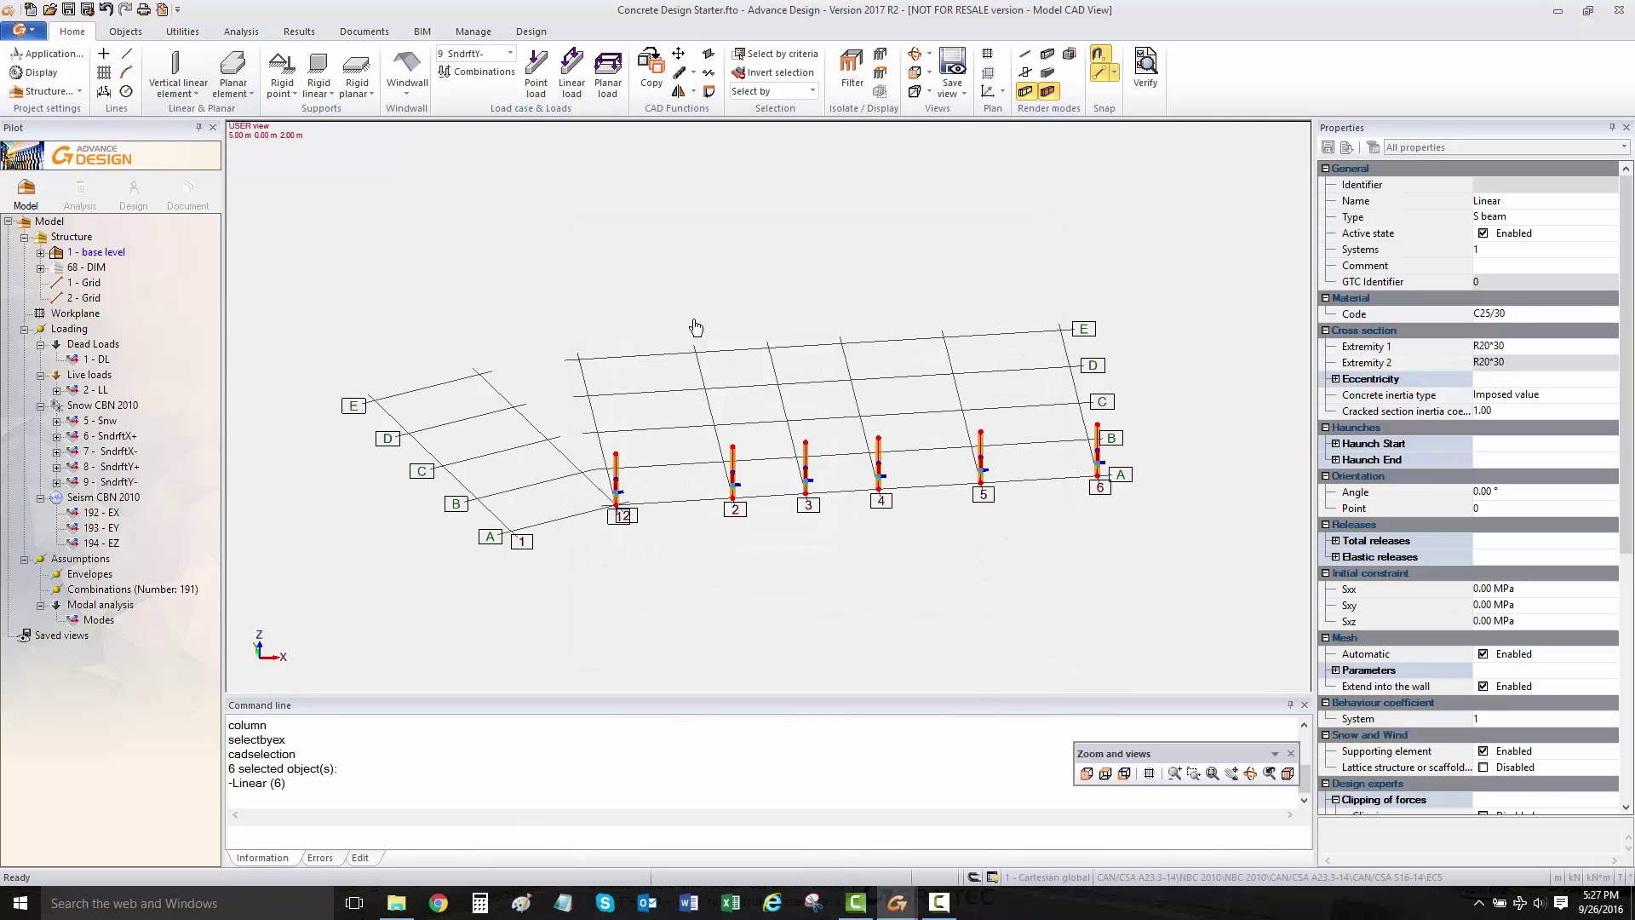
Step: Copy the selected columns 4 times by the vector 0, 5.1, 0, from axis A to axis B and onward
{"action": "key", "text": "ctrl+c"}
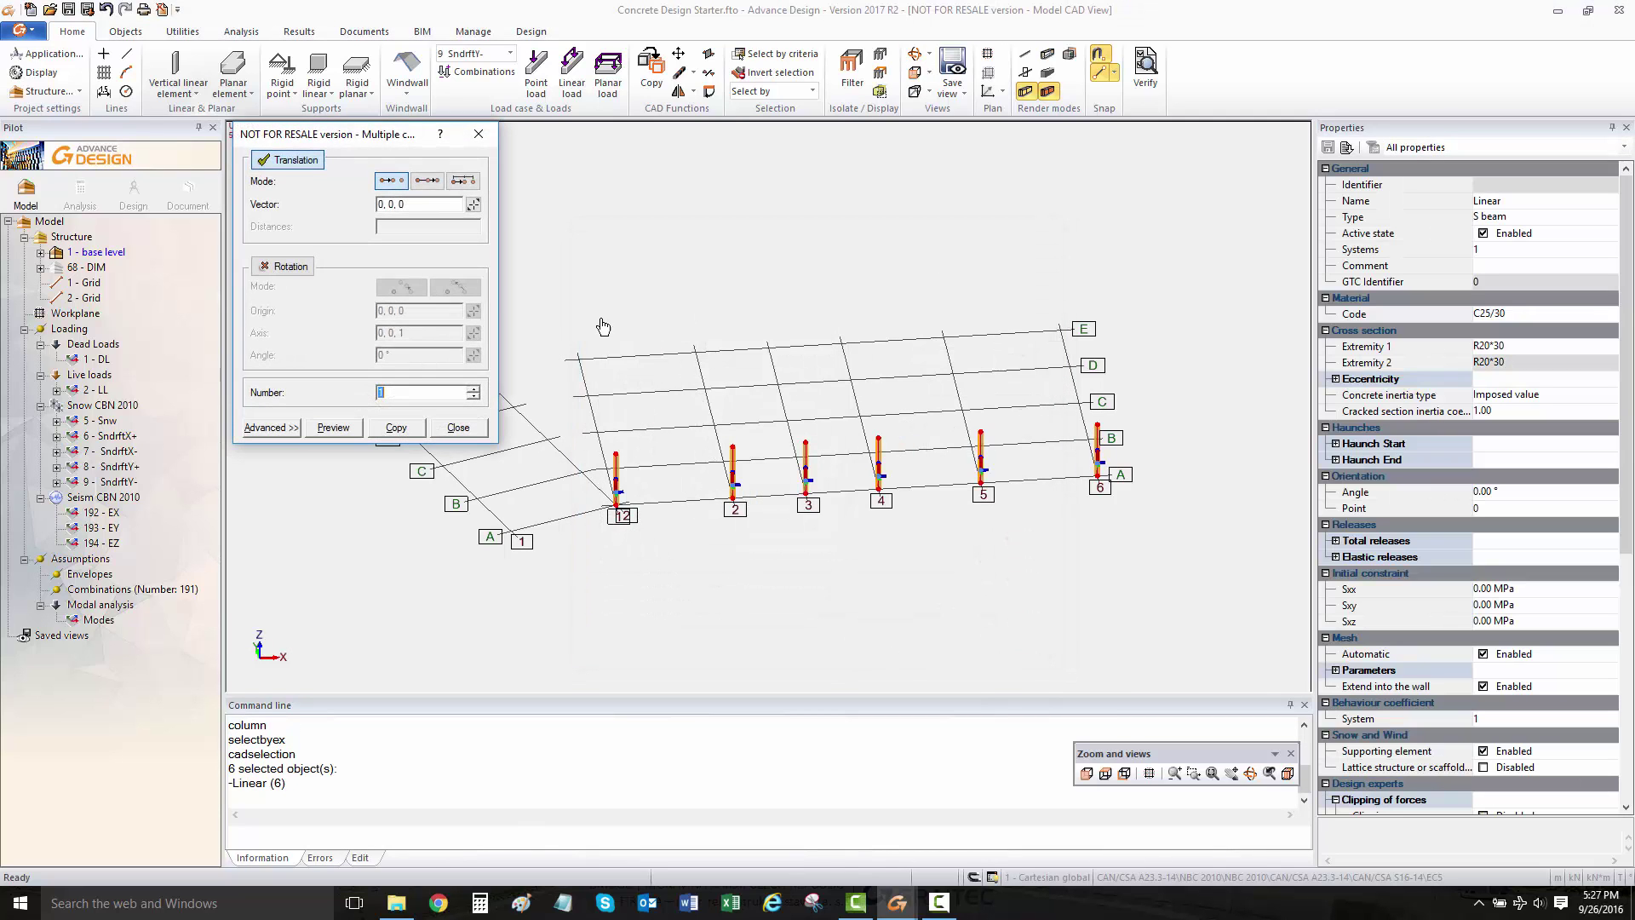
{"action": "left_click", "coordinate": [473, 209]}
{"action": "left_click", "coordinate": [615, 506]}
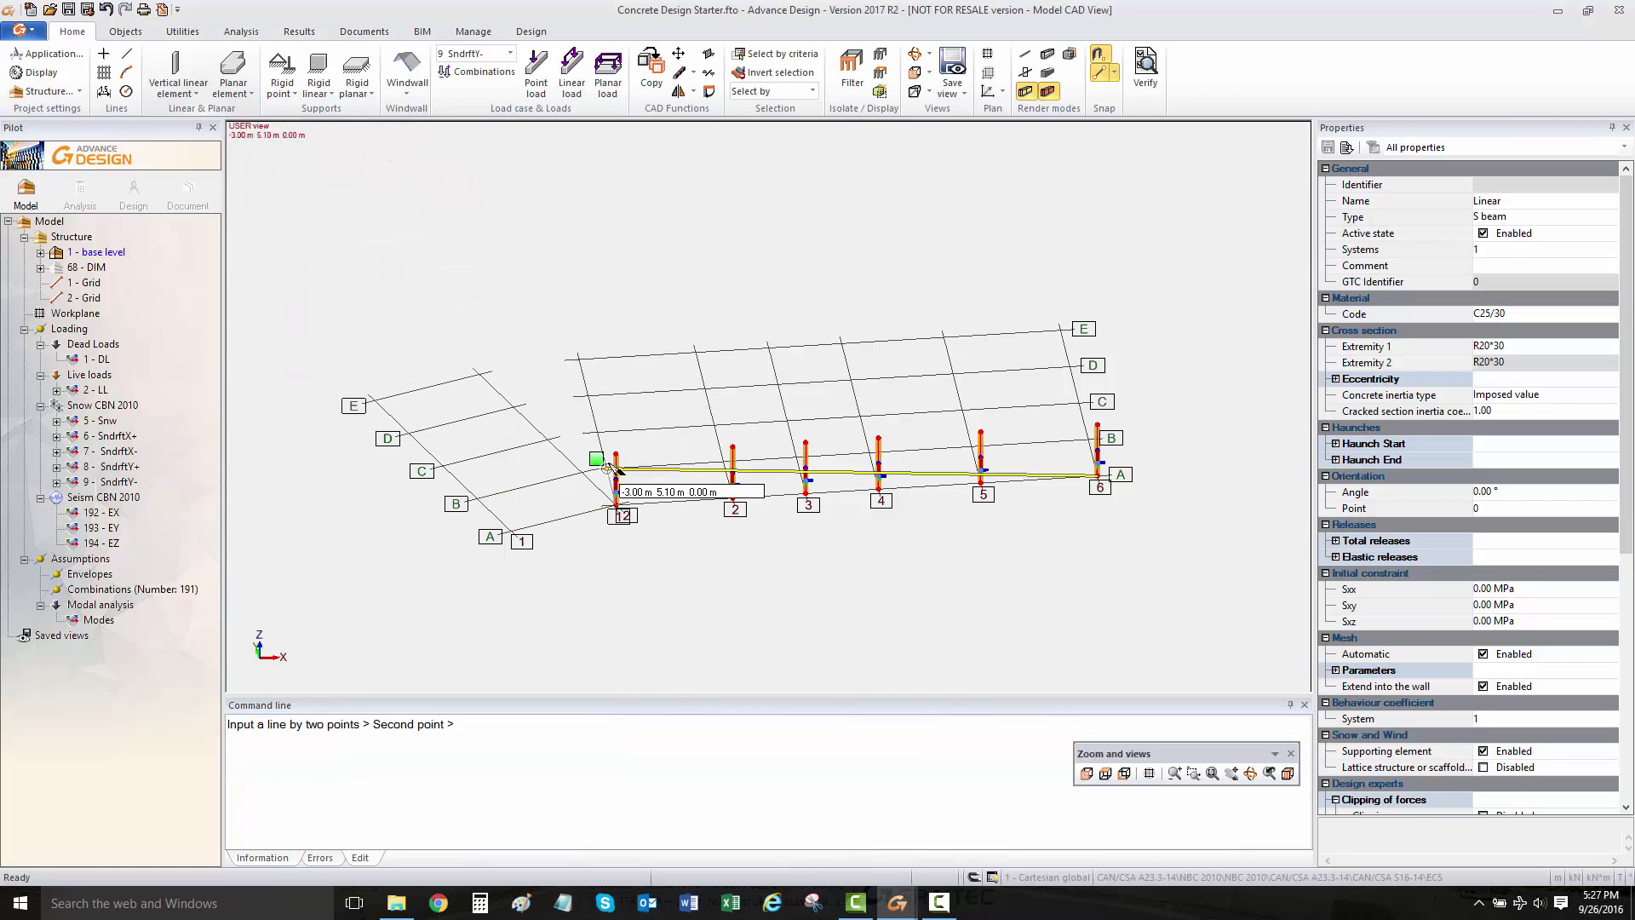
{"action": "left_click", "coordinate": [607, 470]}
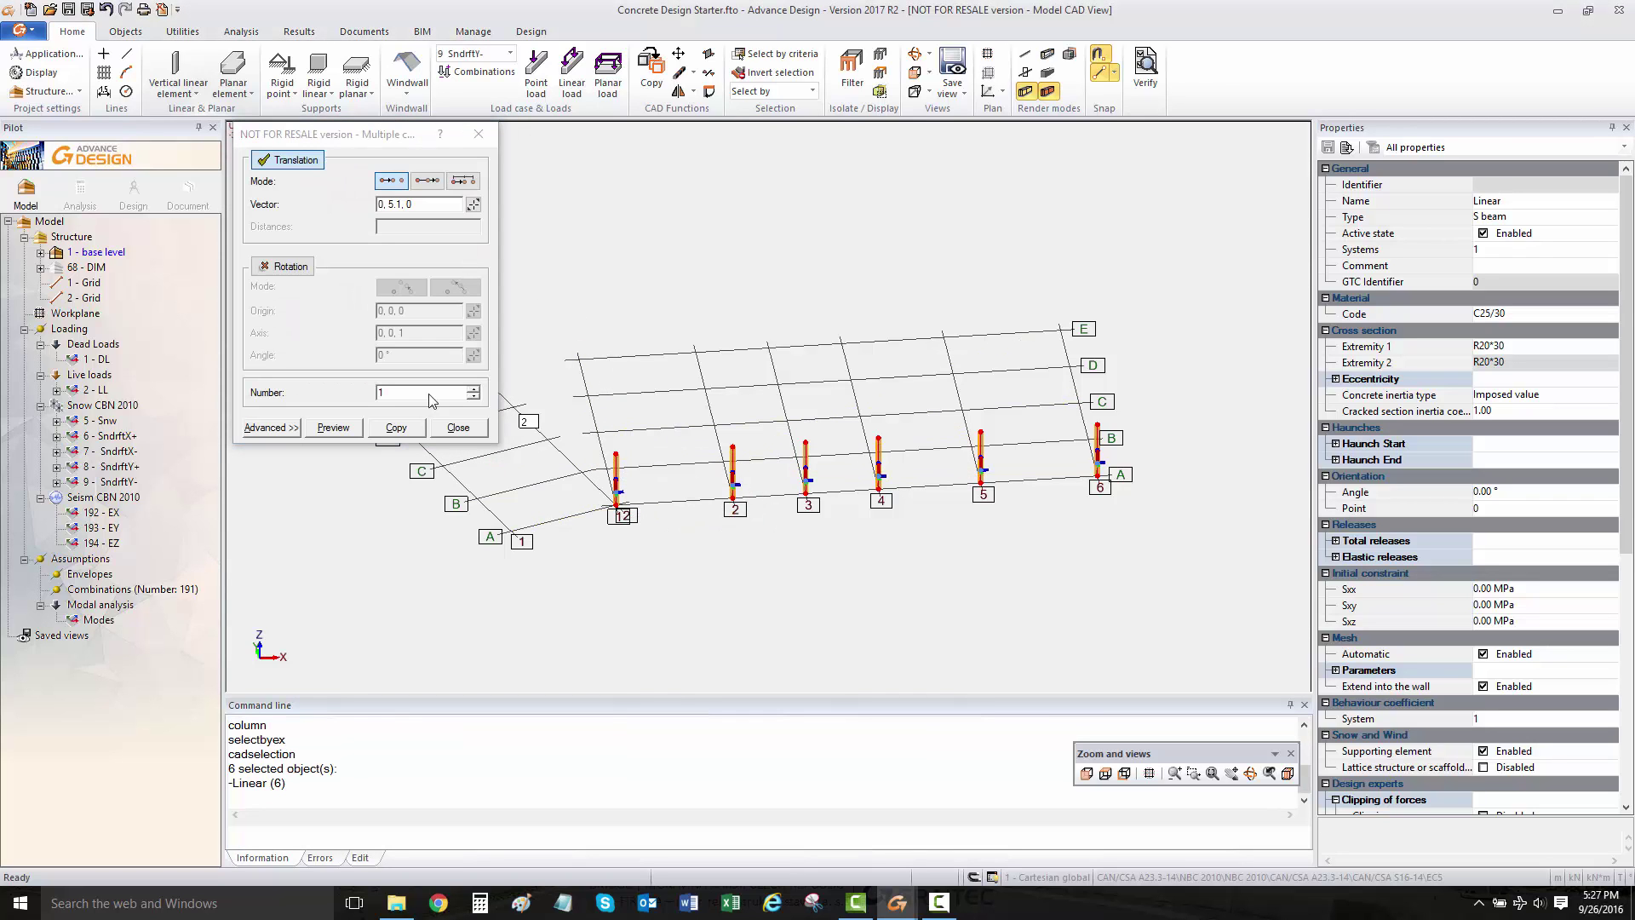
{"action": "left_click", "coordinate": [473, 389]}
{"action": "left_click", "coordinate": [473, 388]}
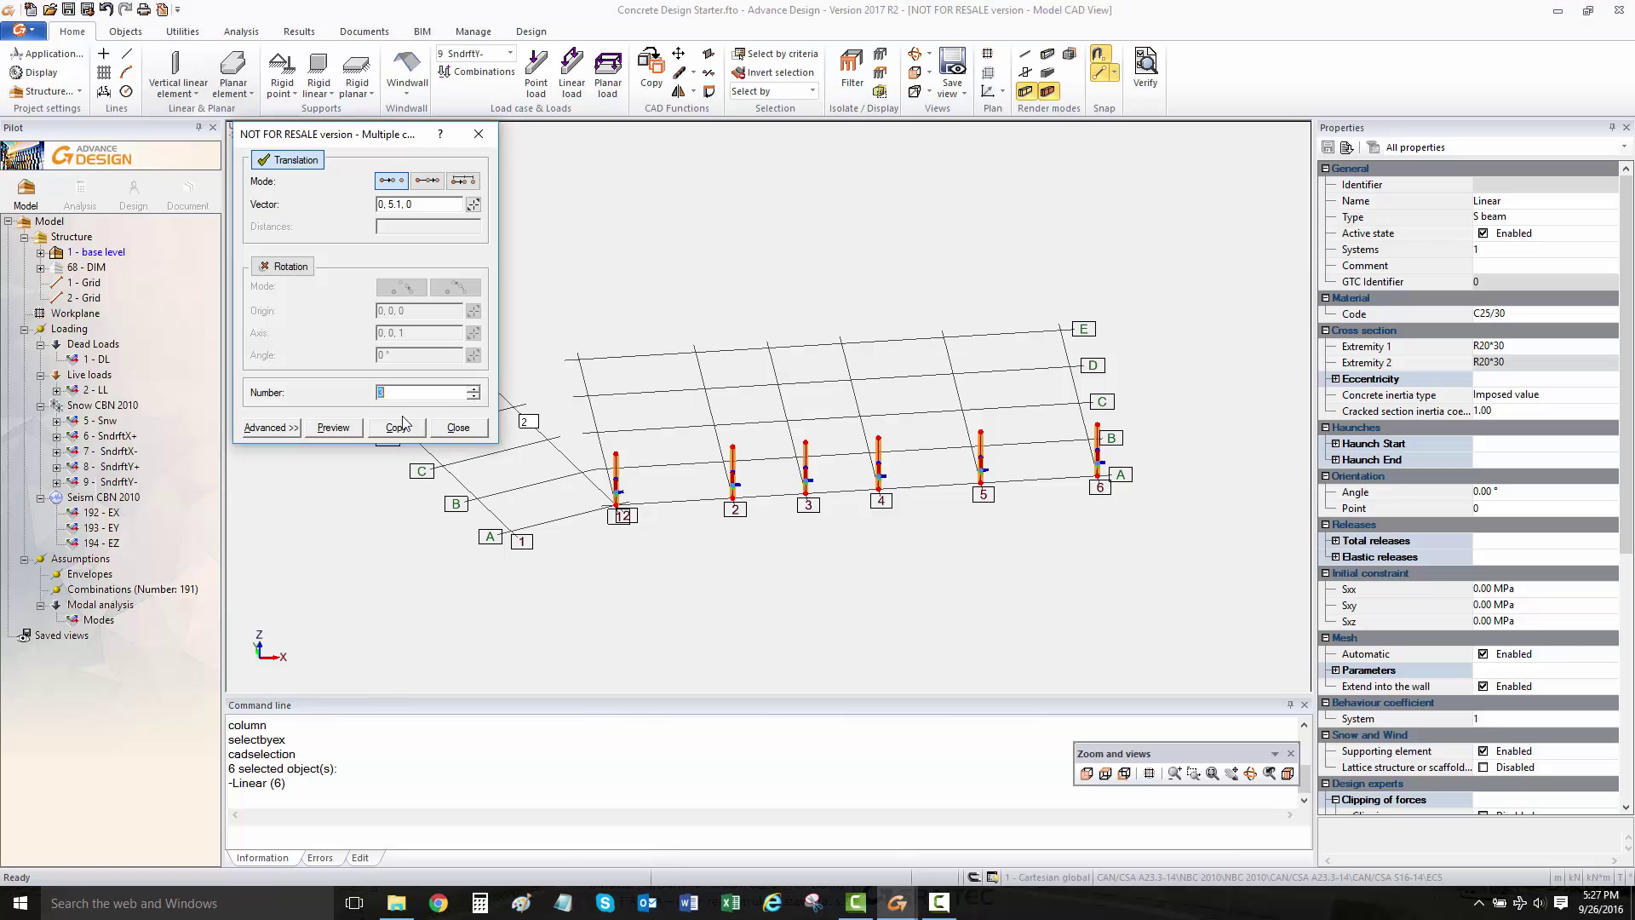
{"action": "left_click", "coordinate": [350, 432]}
{"action": "left_click", "coordinate": [473, 388]}
{"action": "left_click", "coordinate": [353, 429]}
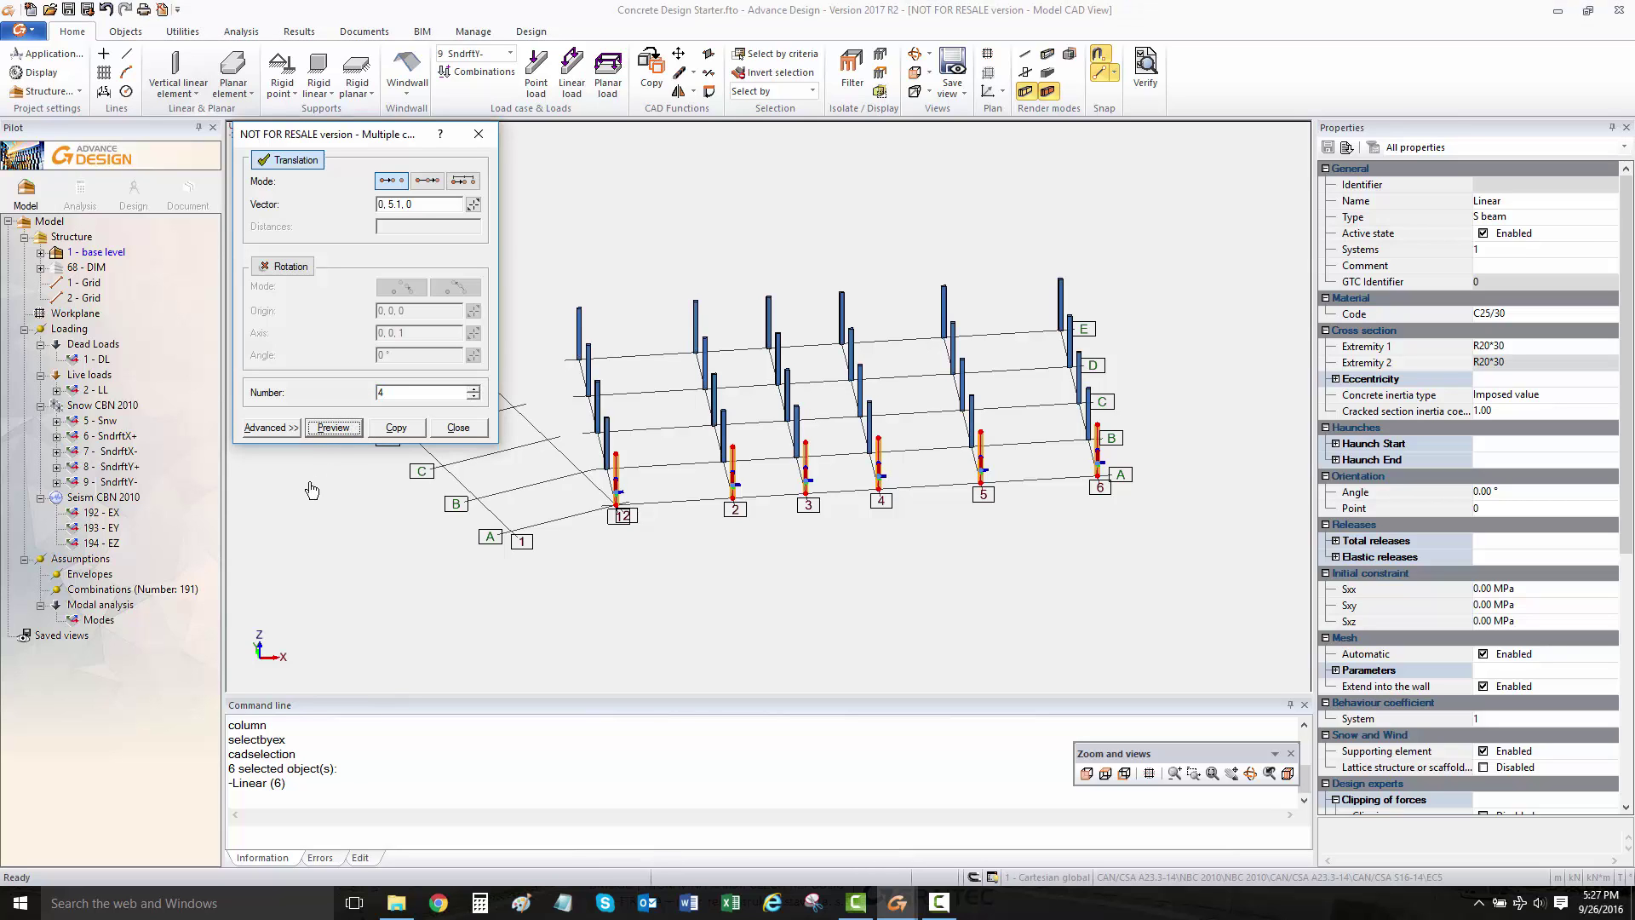
{"action": "left_click", "coordinate": [405, 432]}
{"action": "left_click", "coordinate": [462, 430]}
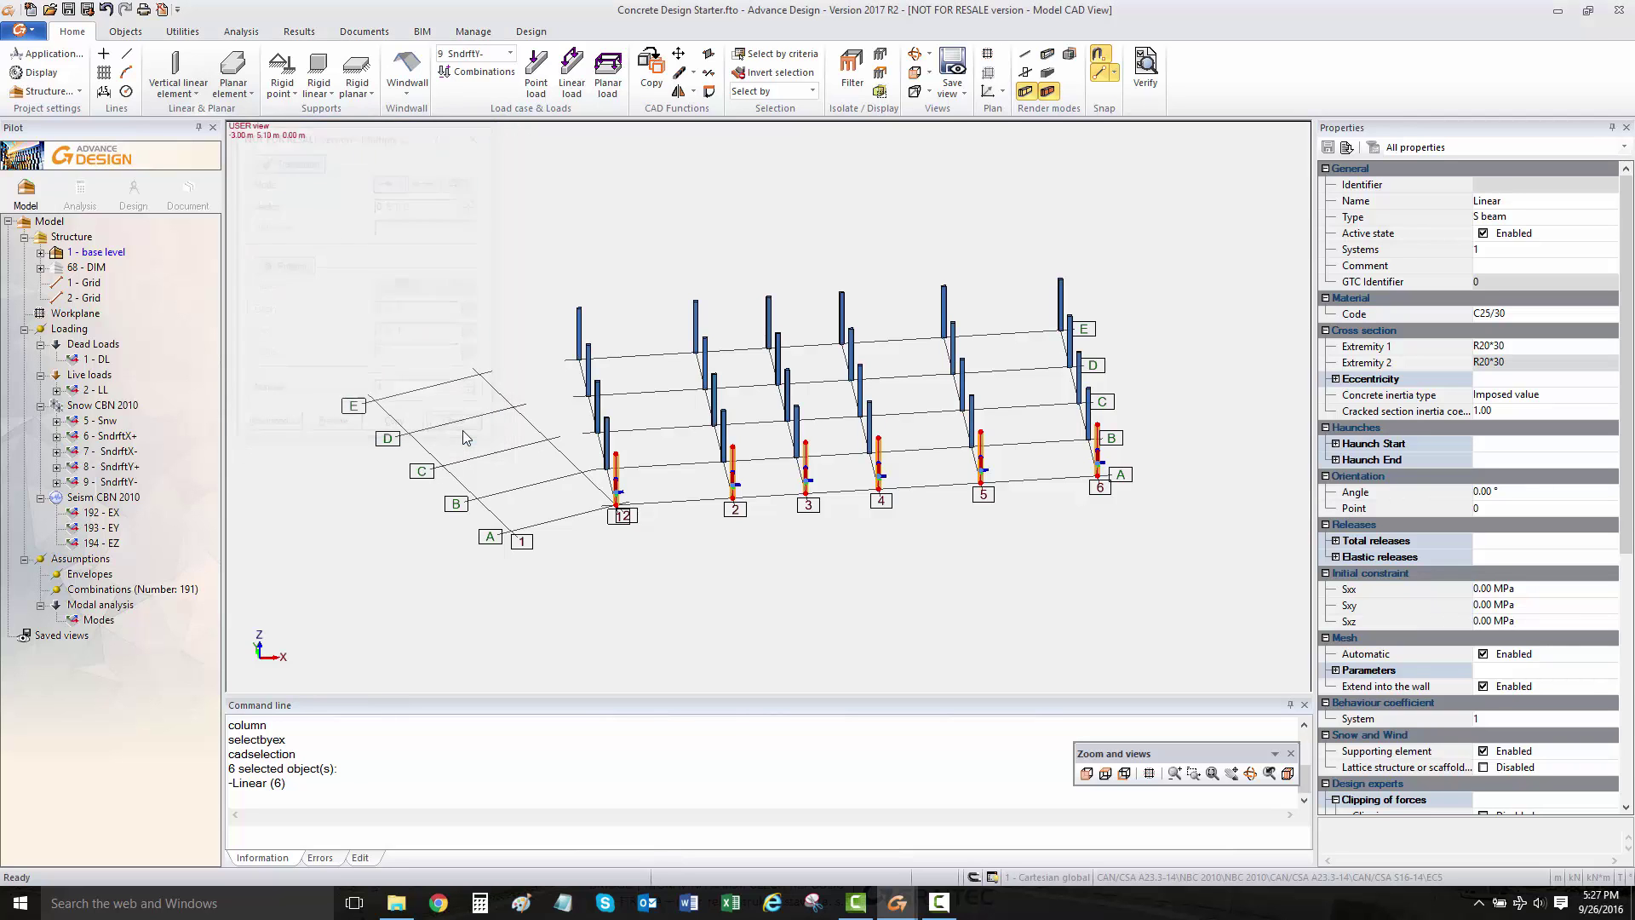
Step: Place a vertical linear element at intersection A-1 of the skewed grid
{"action": "left_click", "coordinate": [158, 77]}
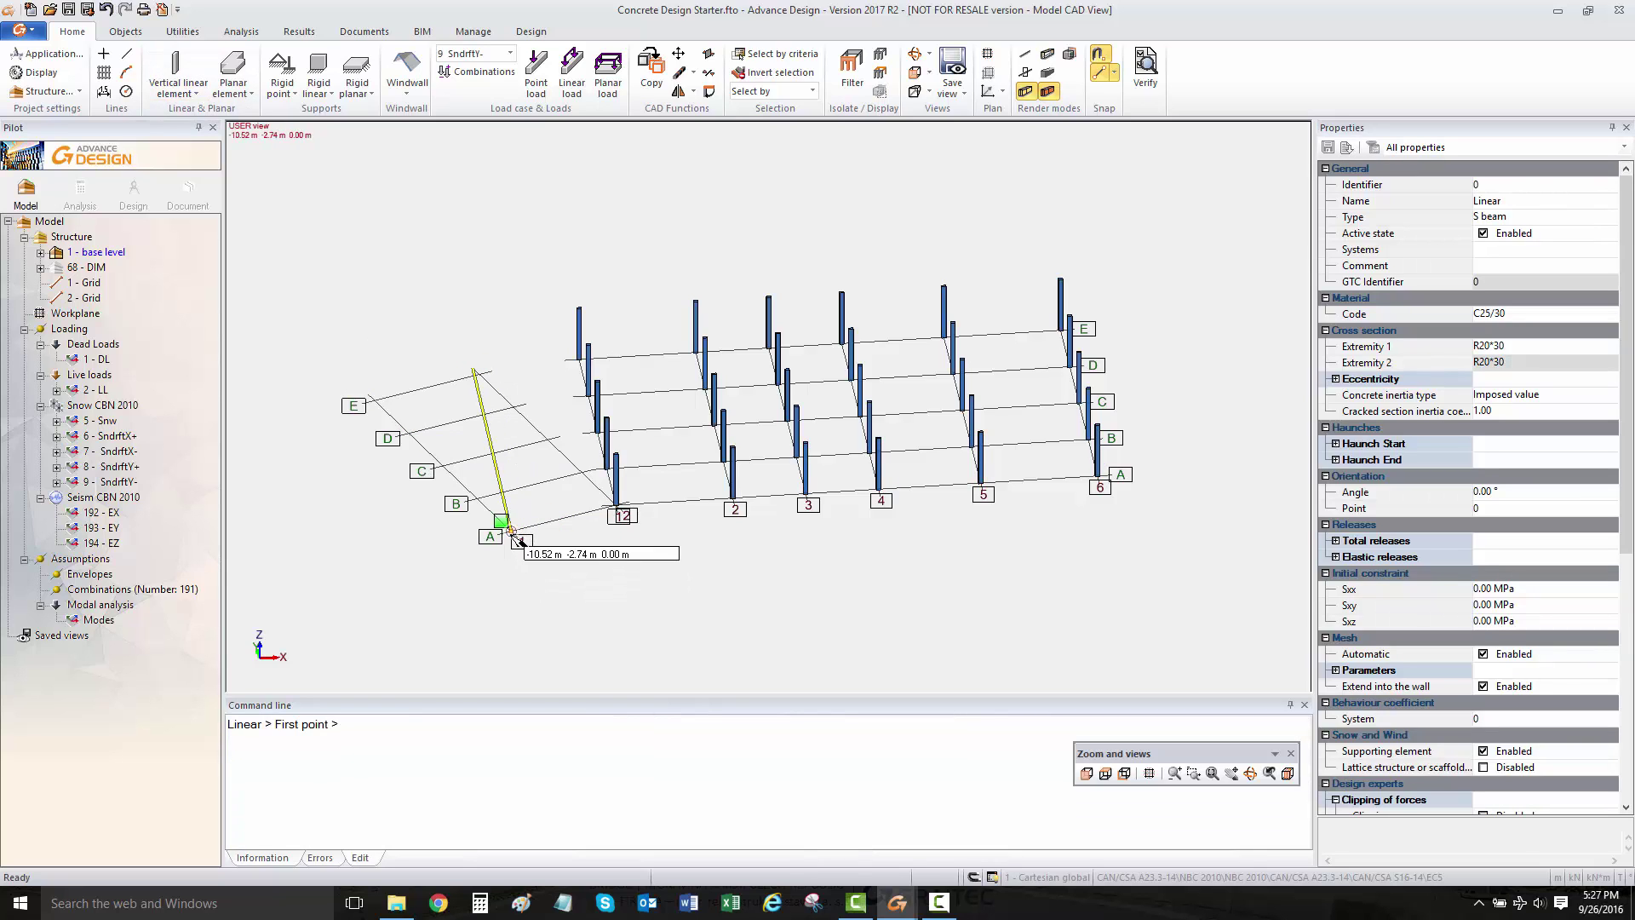
{"action": "left_click", "coordinate": [510, 532]}
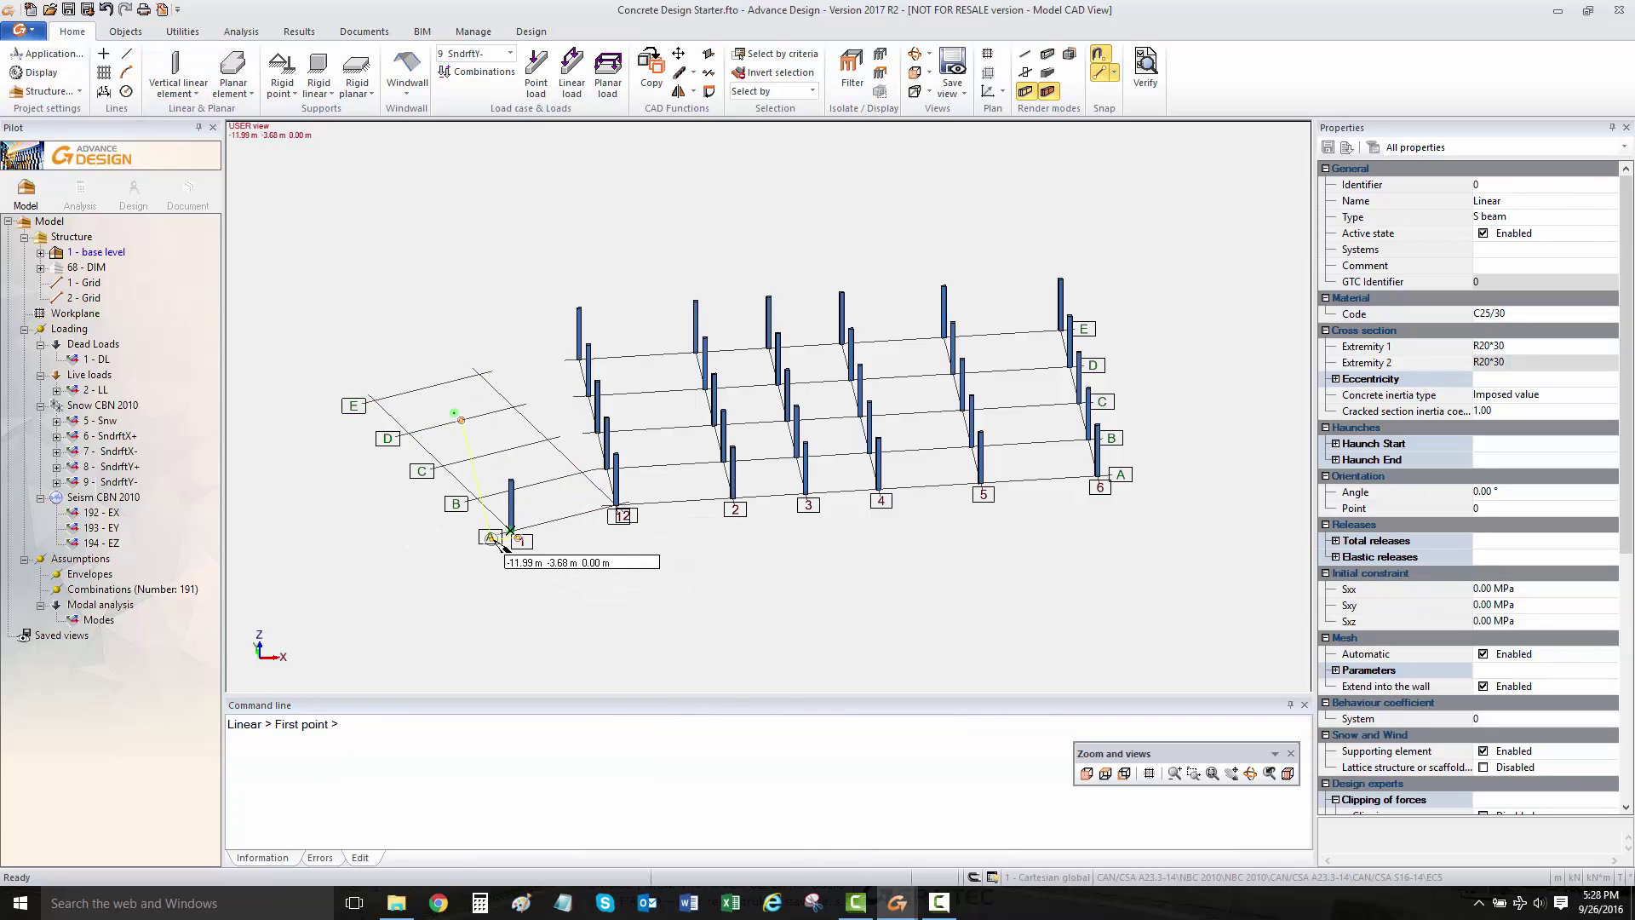
{"action": "key", "text": "Escape"}
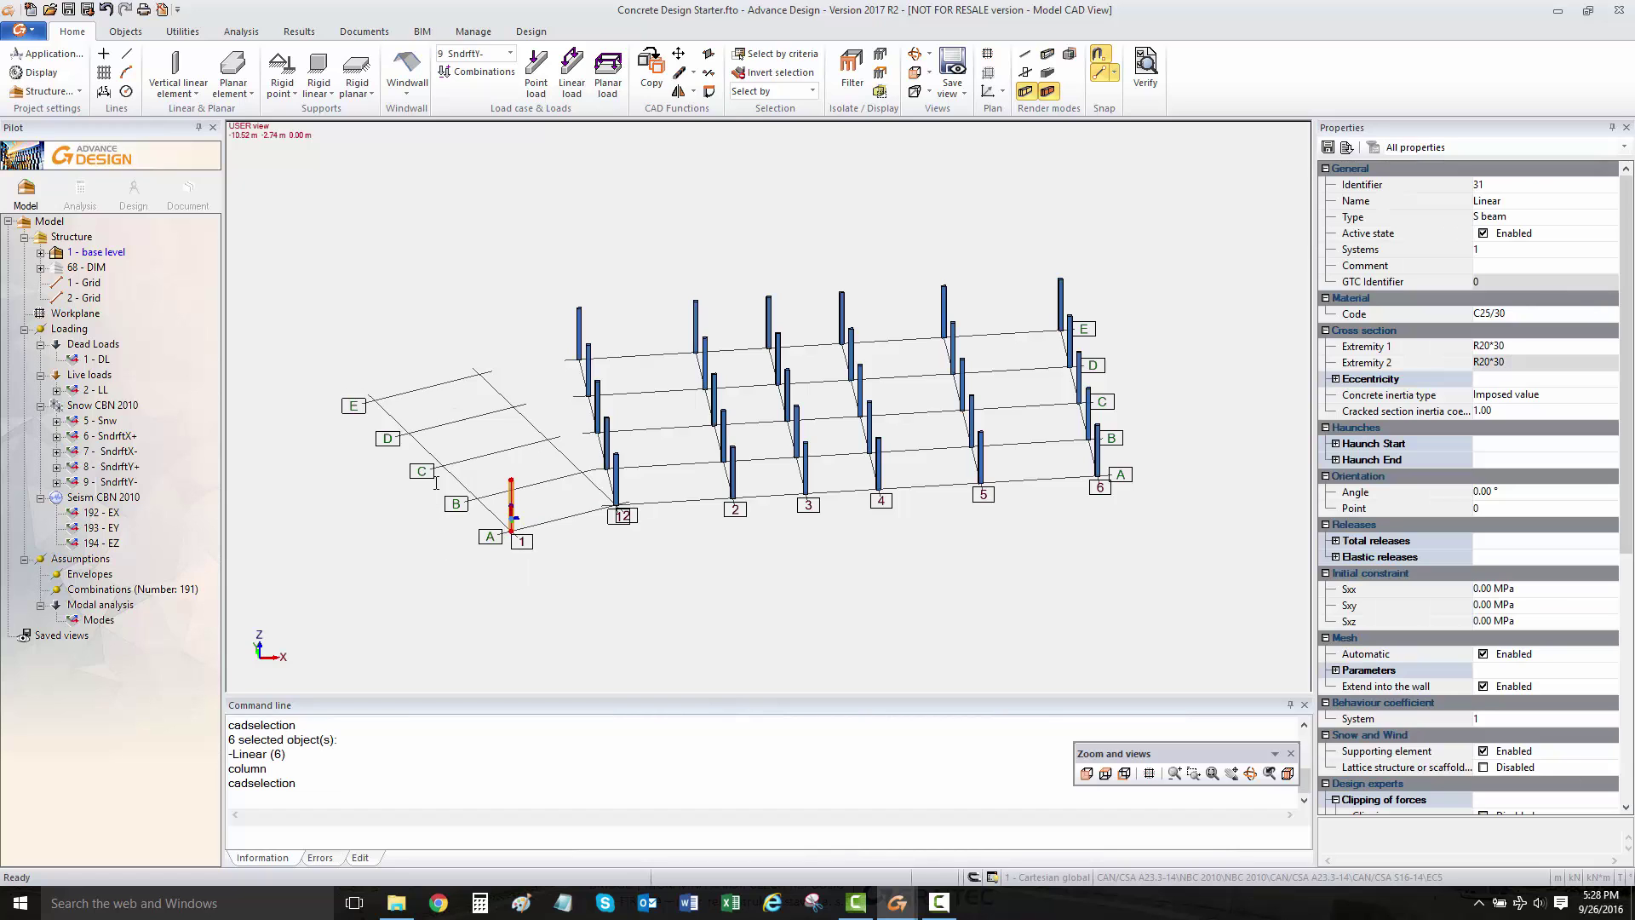
Step: Copy the A-1 column of the skewed grid 4 times along axis 1 by the vector -1.74, 4.79, 0
{"action": "left_click", "coordinate": [473, 210]}
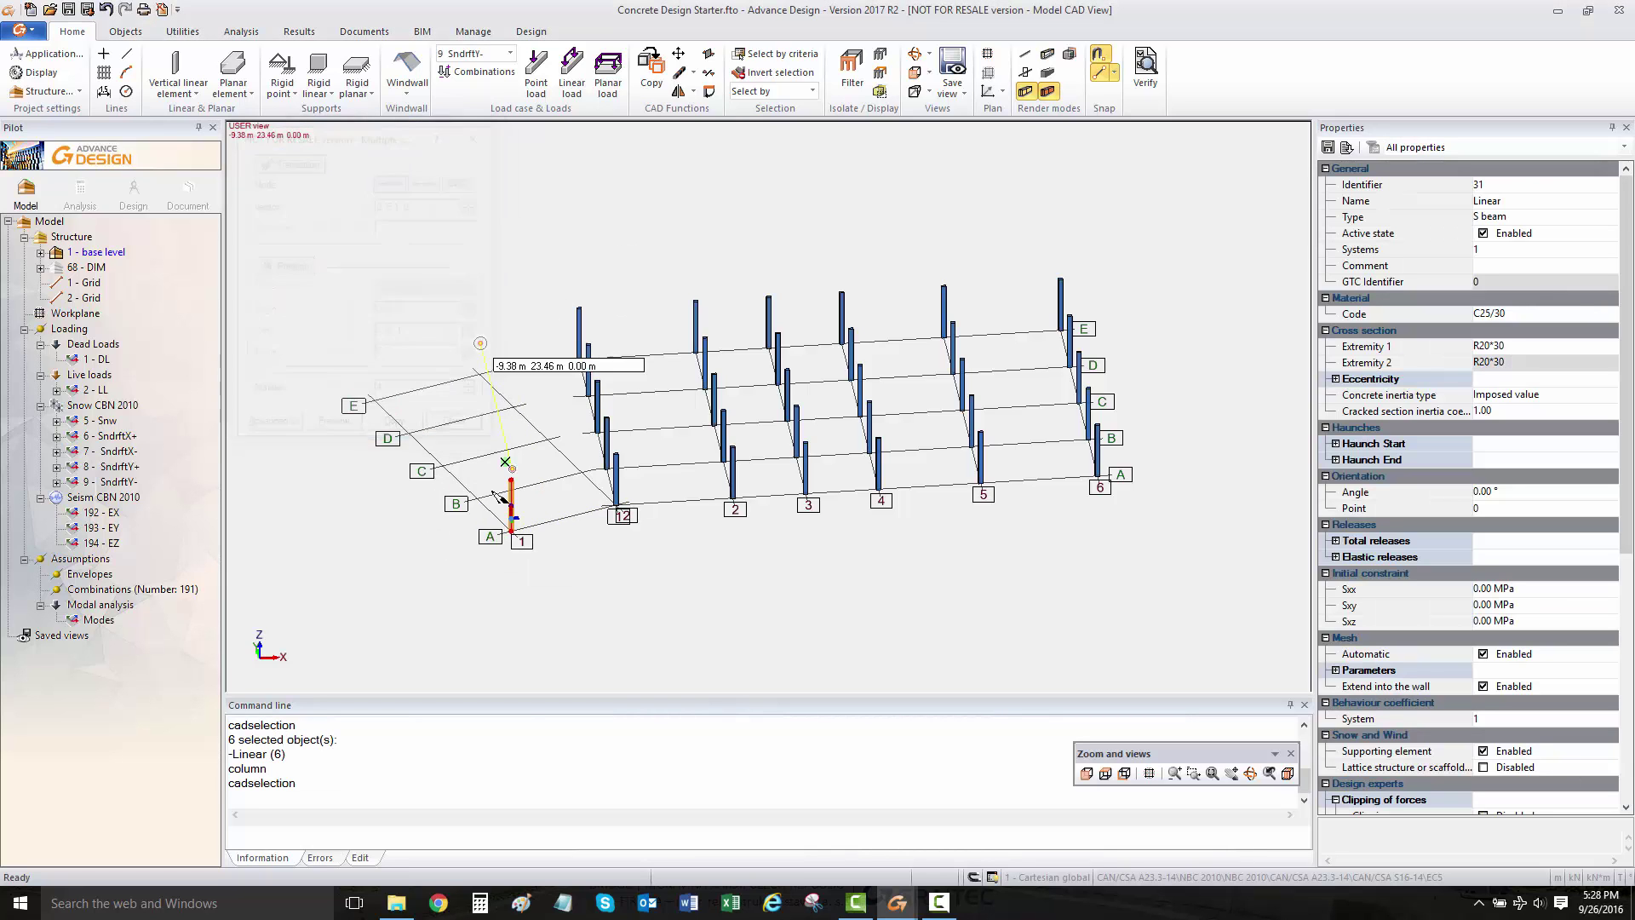
{"action": "left_click", "coordinate": [510, 534]}
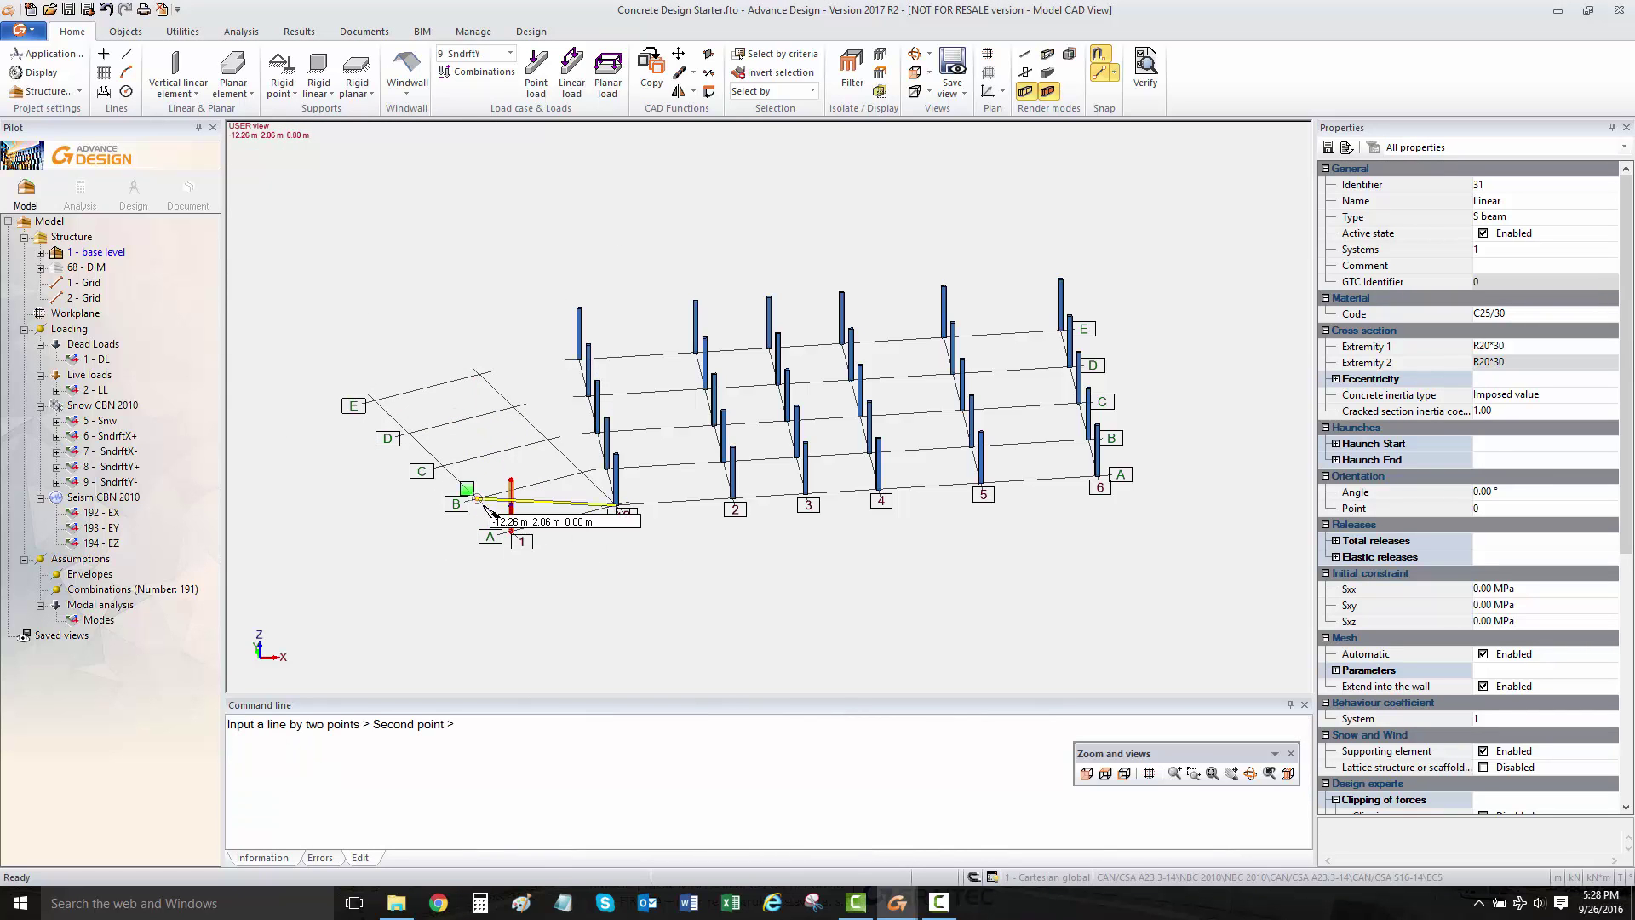
{"action": "left_click", "coordinate": [482, 506]}
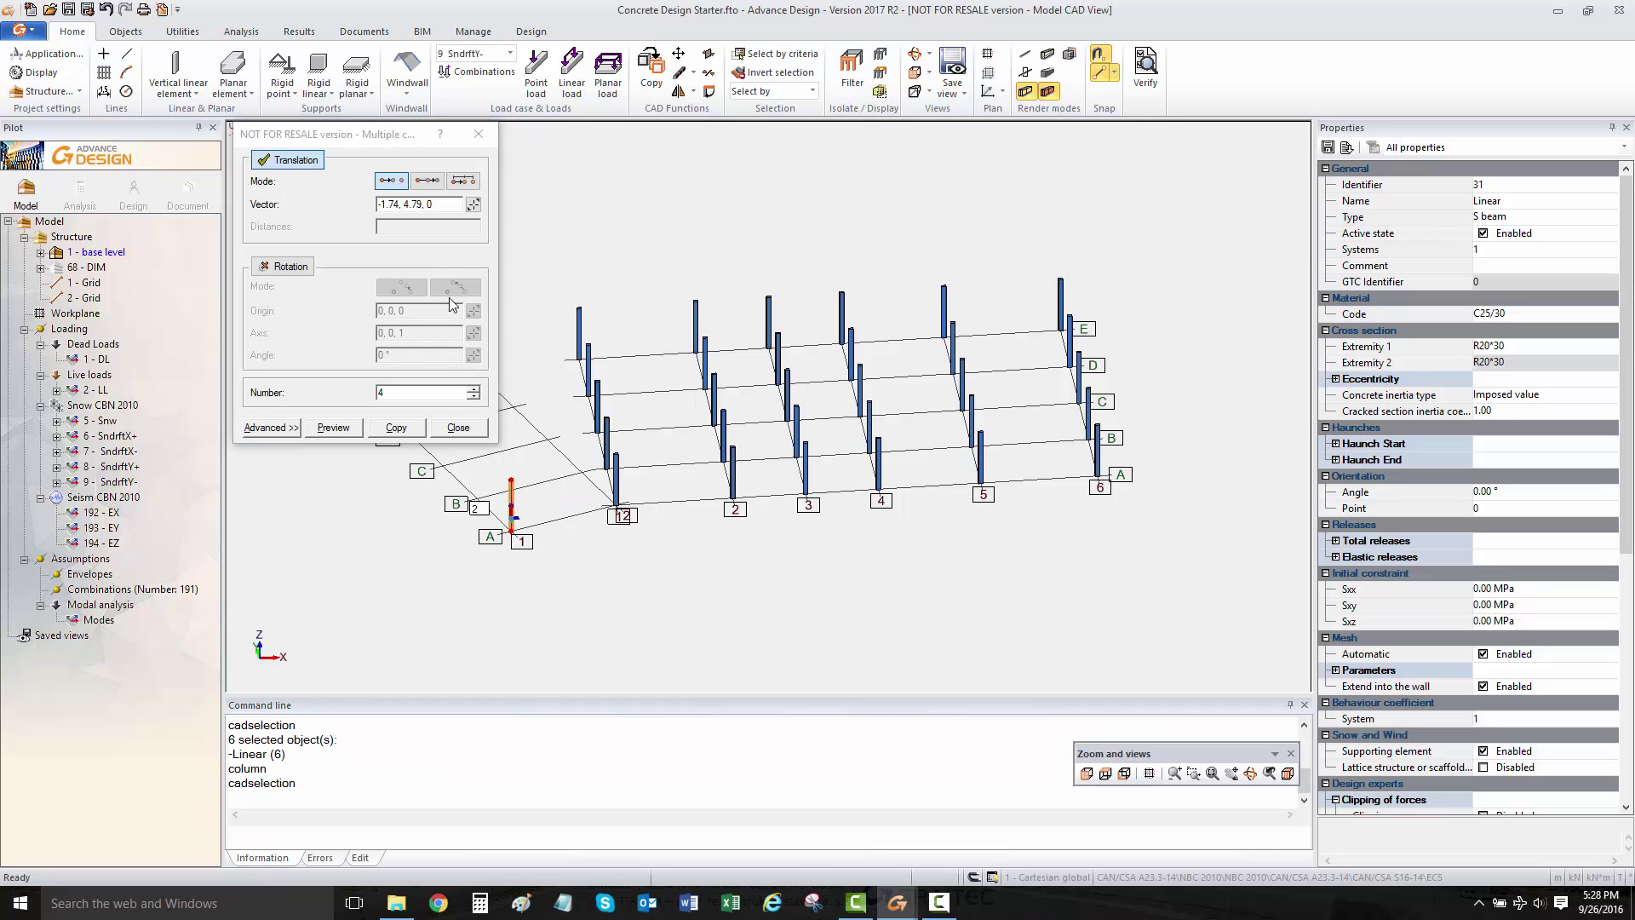
{"action": "left_click_drag", "start_coordinate": [343, 135], "coordinate": [1095, 259]}
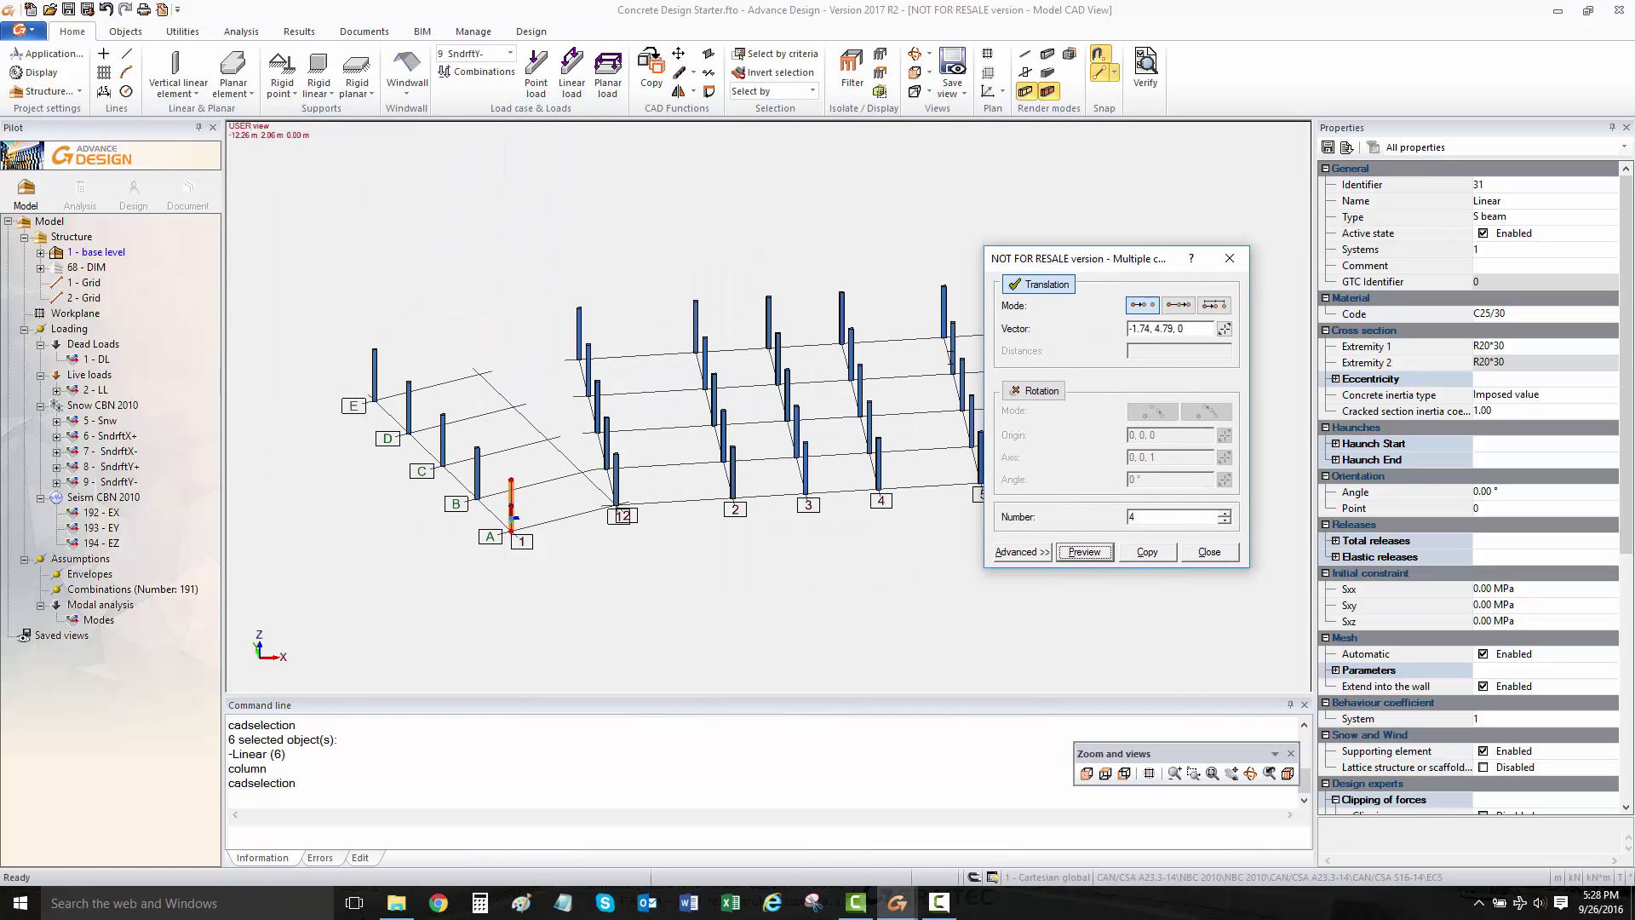
{"action": "left_click", "coordinate": [1143, 555]}
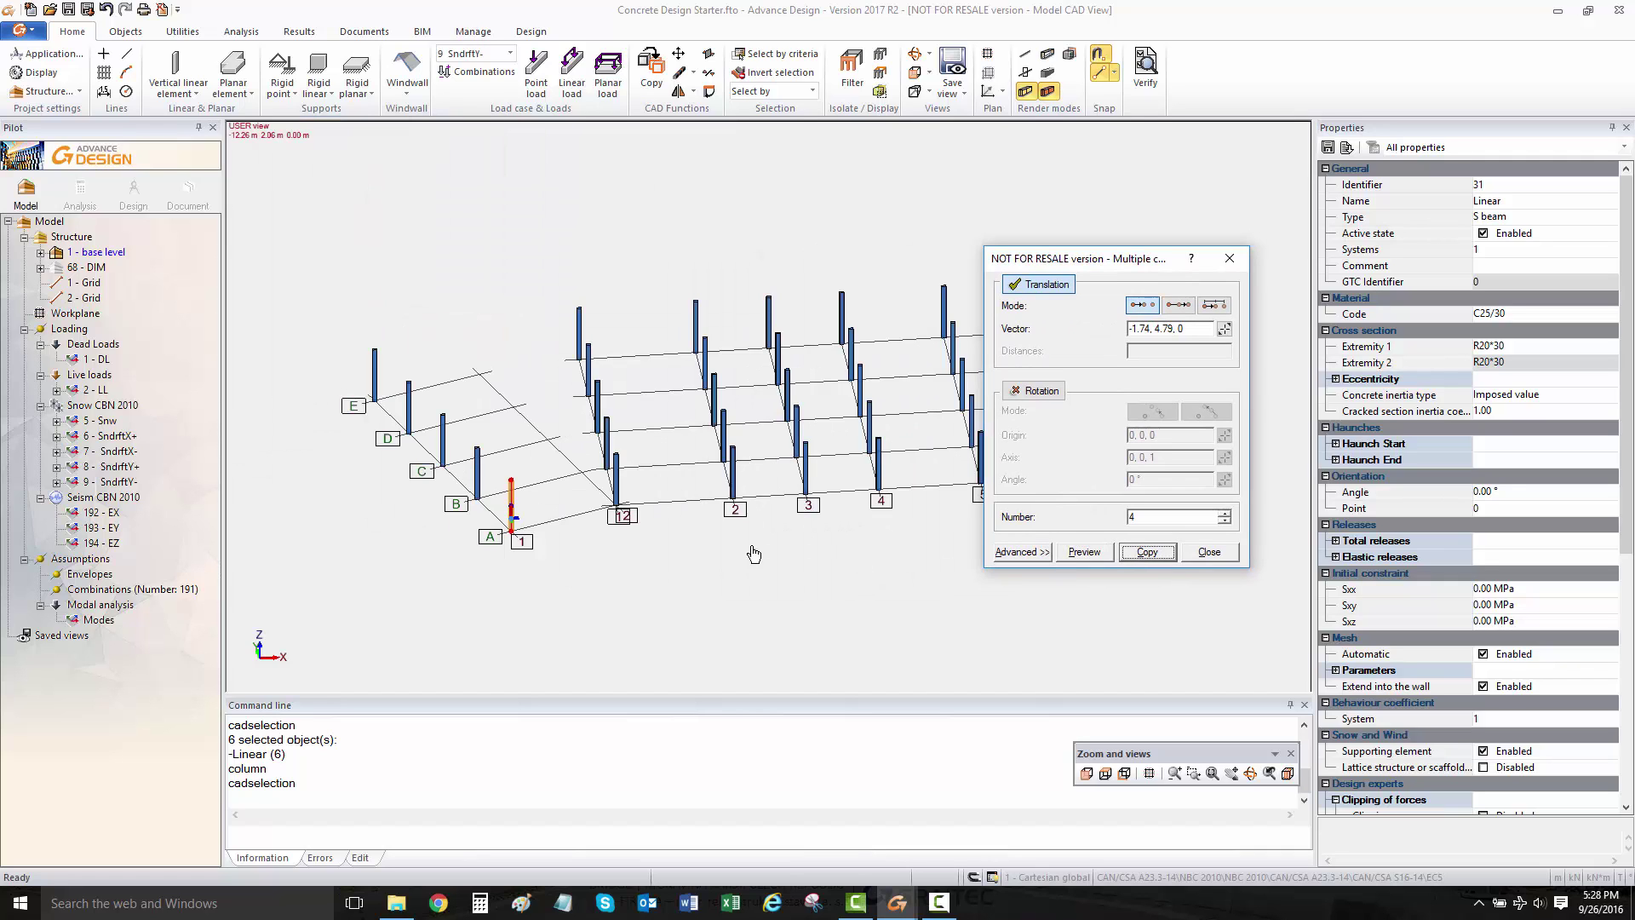
Step: Copy the column where the two grids meet on axis A 4 times along the skewed grid's axis 2 by the vector -1.74, 4.79, 0
{"action": "left_click", "coordinate": [615, 481]}
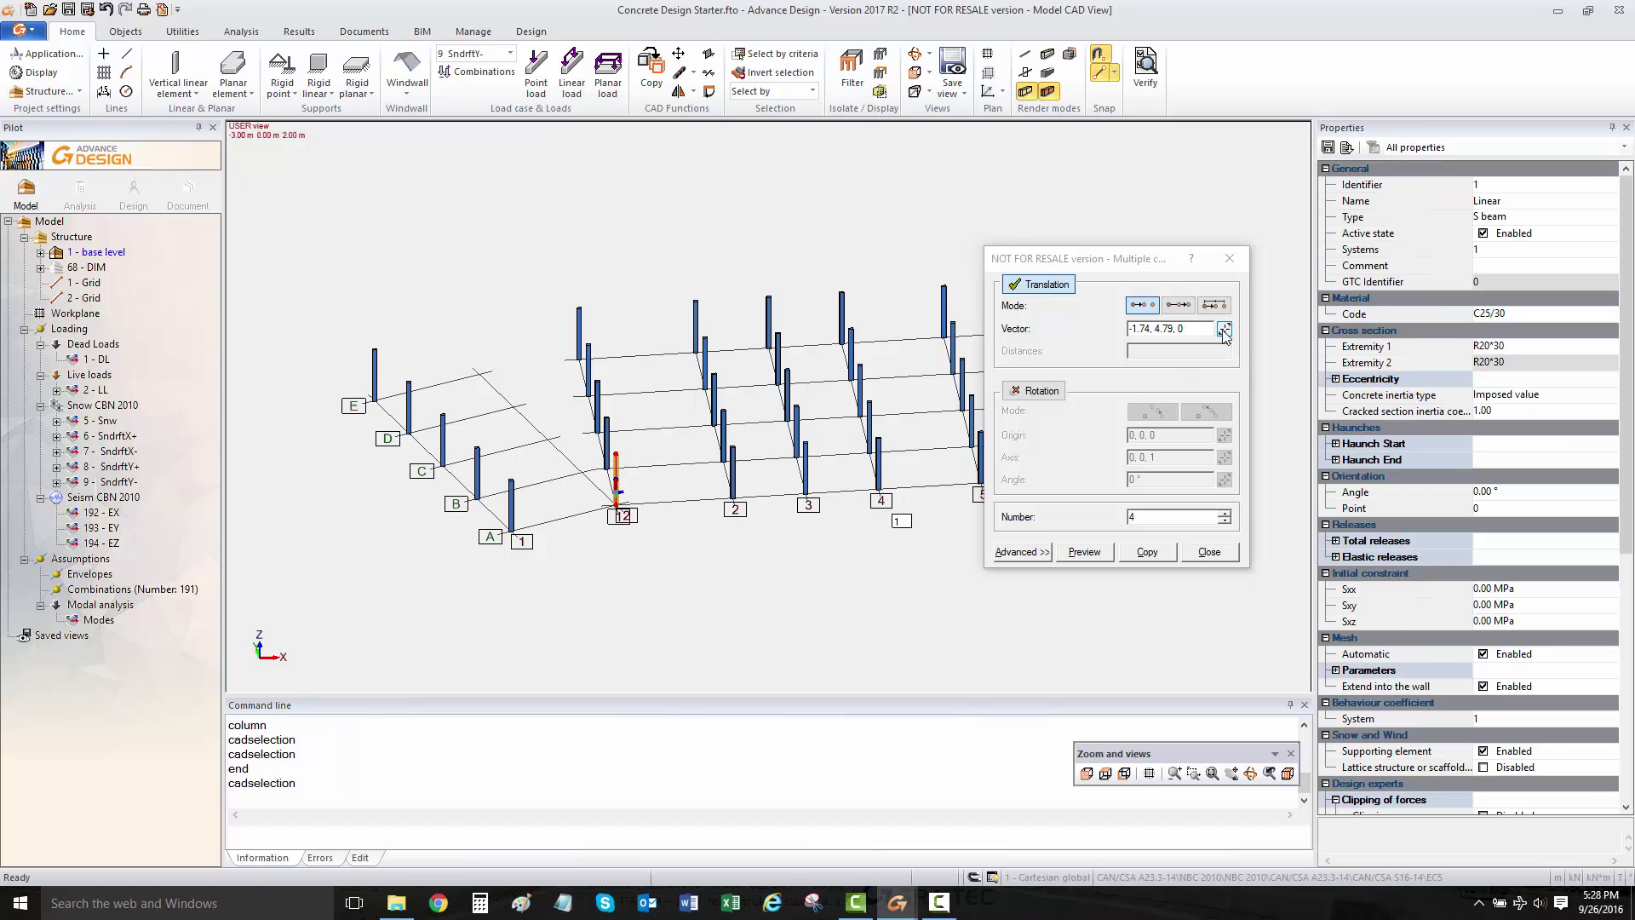
{"action": "left_click", "coordinate": [1224, 329]}
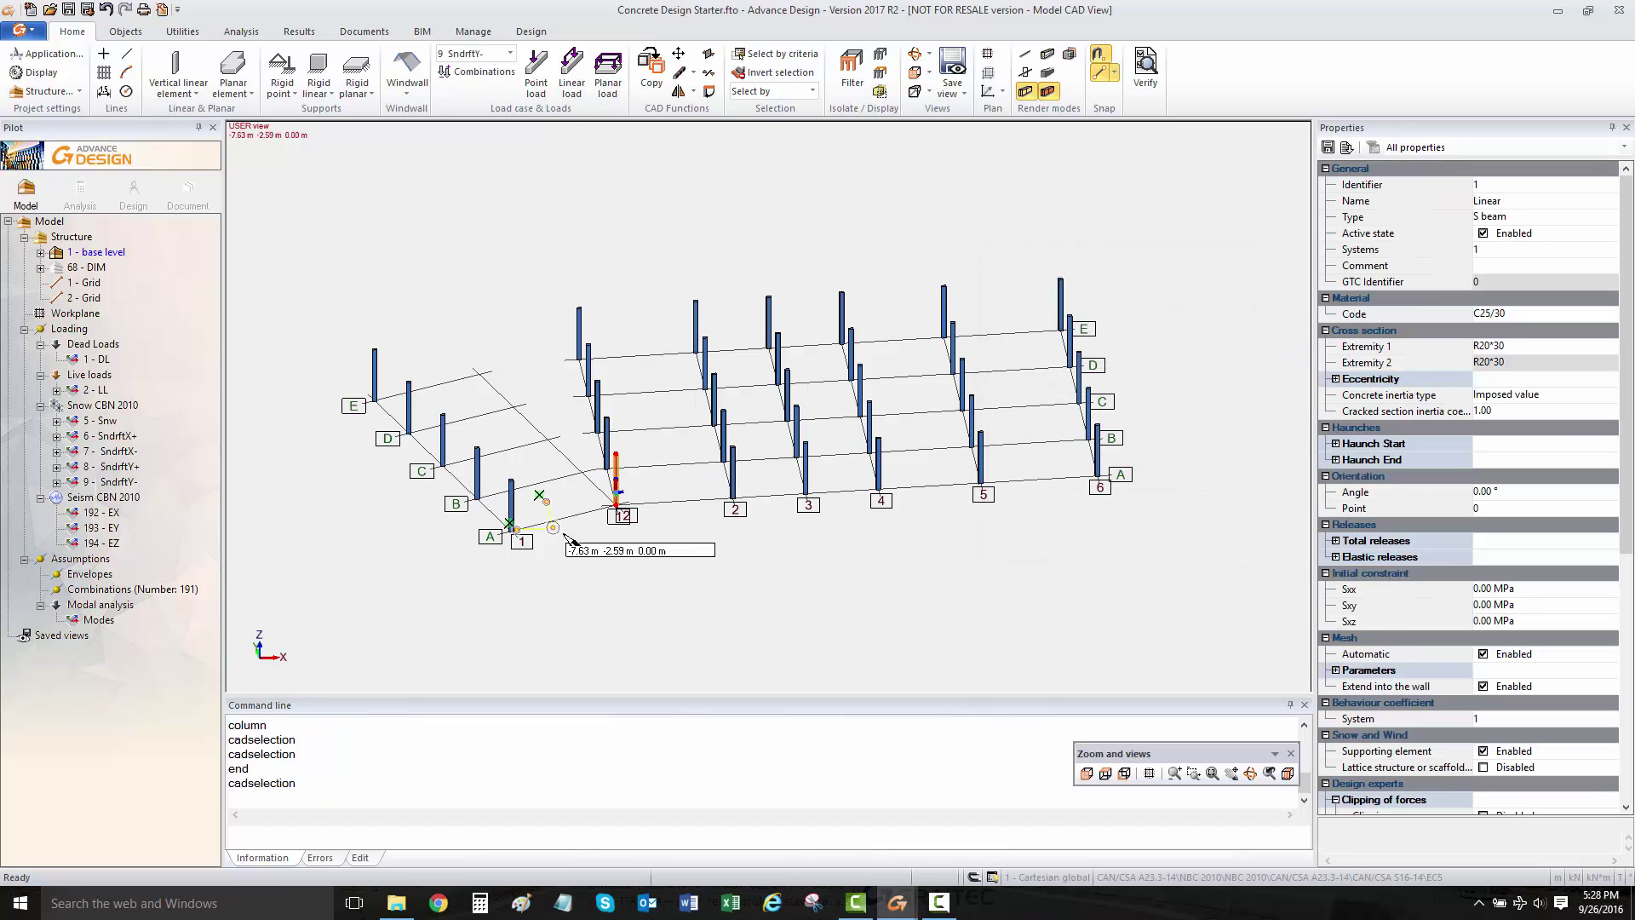
{"action": "left_click", "coordinate": [477, 498]}
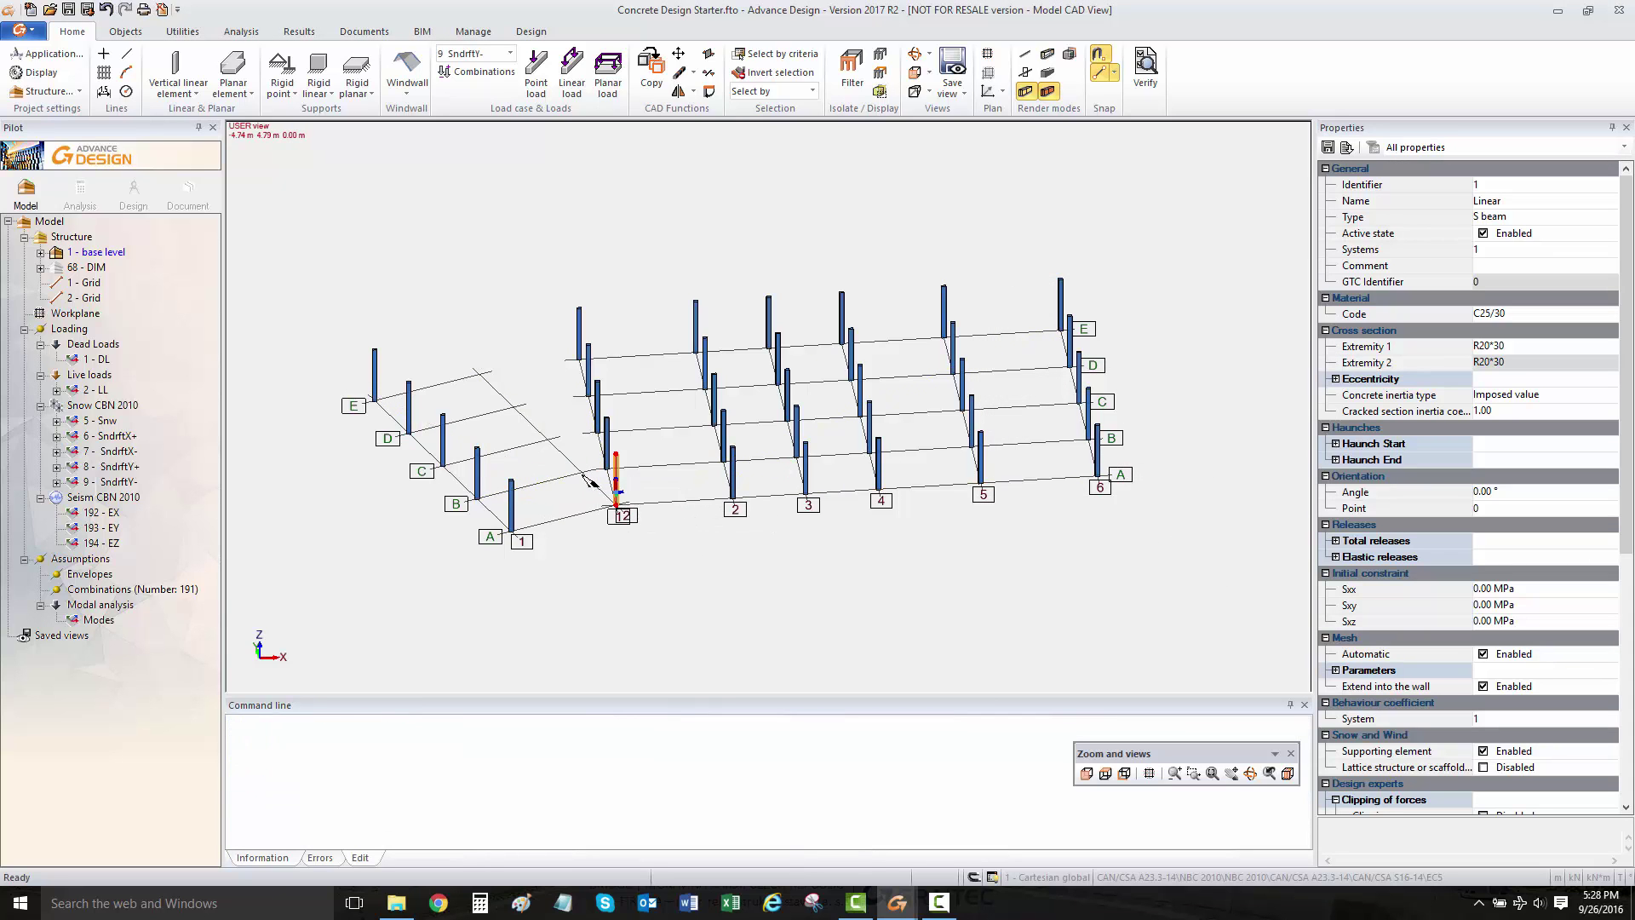
{"action": "left_click", "coordinate": [584, 474]}
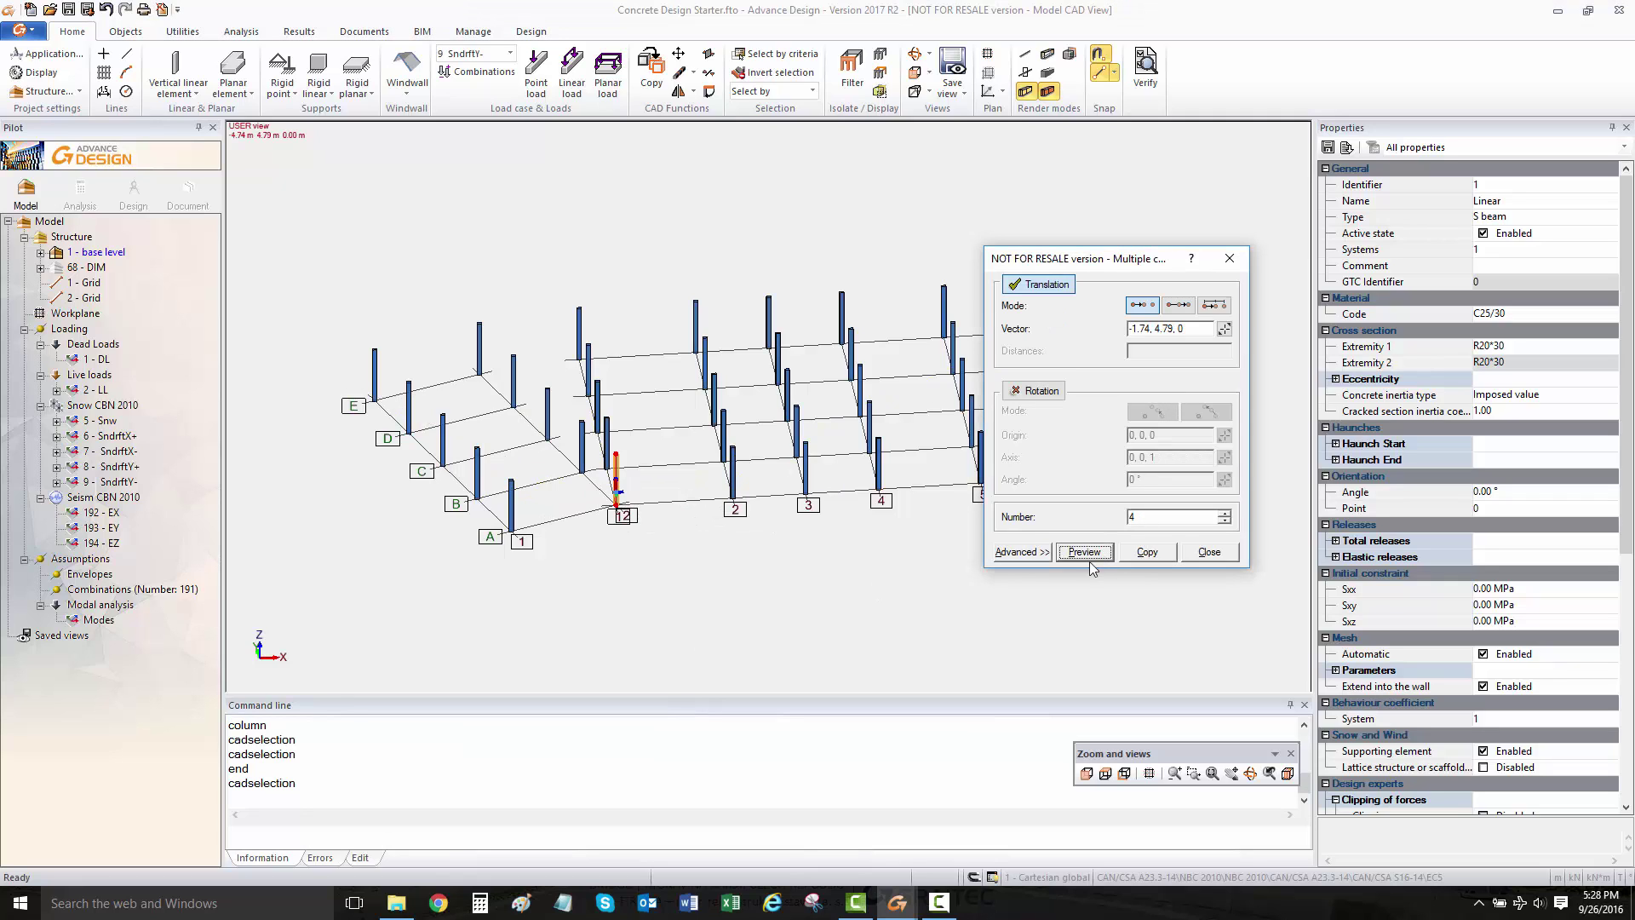
{"action": "left_click", "coordinate": [1163, 555]}
Step: Draw three vertical planar elements as a U-shaped core: on axes 3 and 4 between B and C, and on axis C between 3 and 4
{"action": "mouse_move", "coordinate": [650, 584]}
{"action": "middle_mouse_down", "text": "shift"}
{"action": "mouse_move", "coordinate": [642, 639]}
{"action": "mouse_move", "coordinate": [646, 570]}
{"action": "mouse_move", "coordinate": [647, 642]}
{"action": "mouse_move", "coordinate": [561, 641]}
{"action": "mouse_move", "coordinate": [668, 621]}
{"action": "mouse_move", "coordinate": [668, 606]}
{"action": "middle_mouse_up", "text": "shift"}
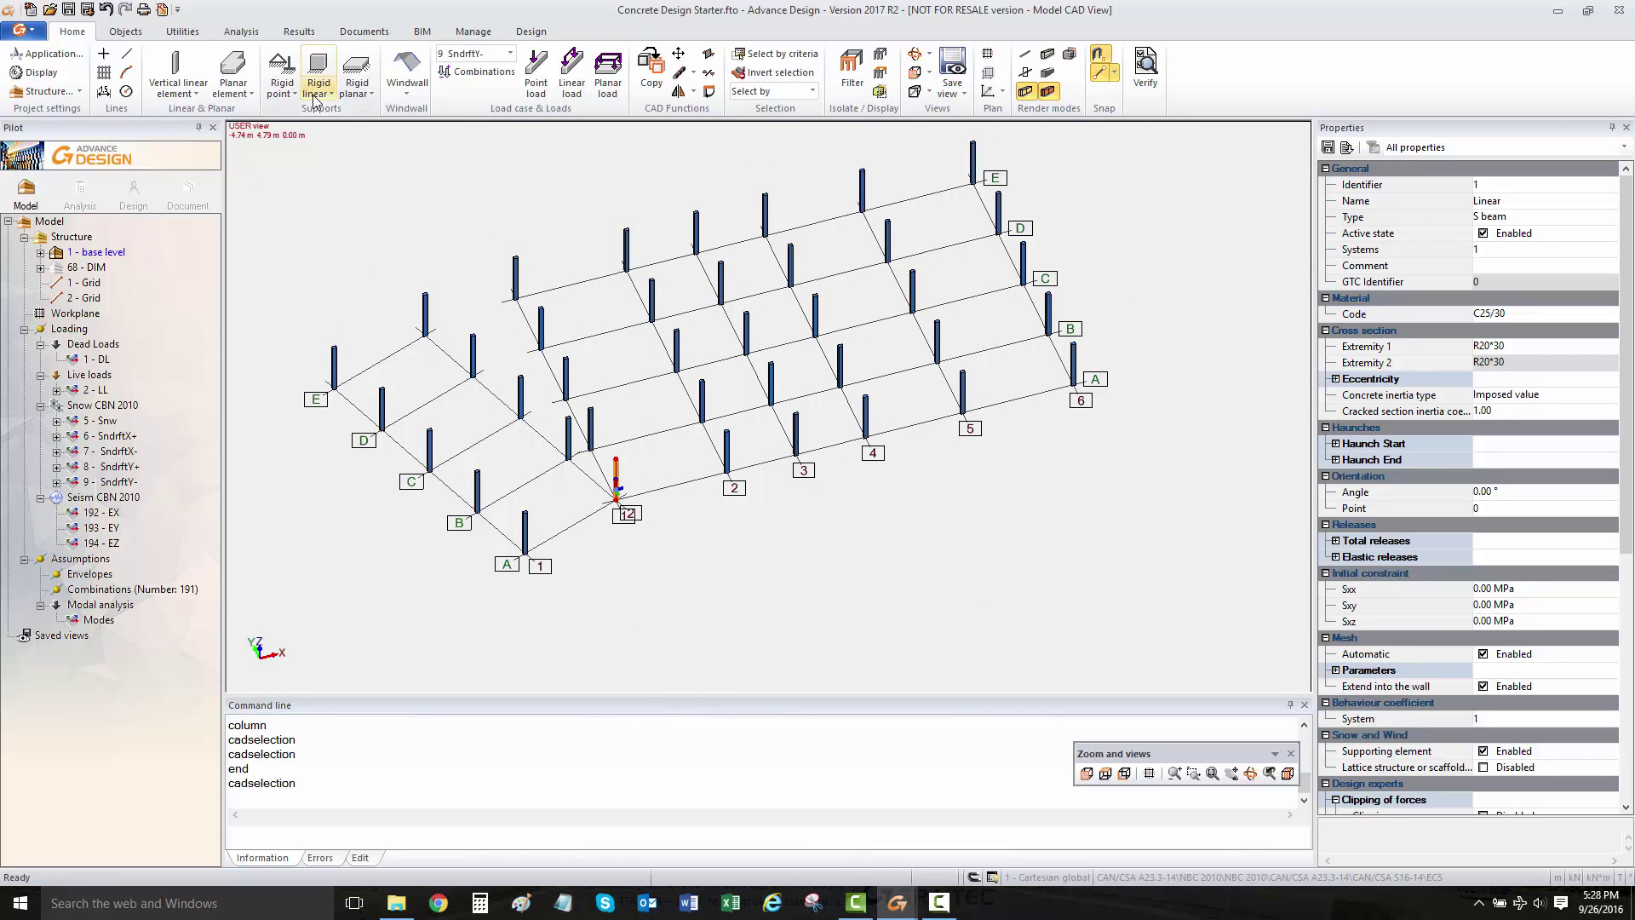
{"action": "left_click", "coordinate": [248, 95]}
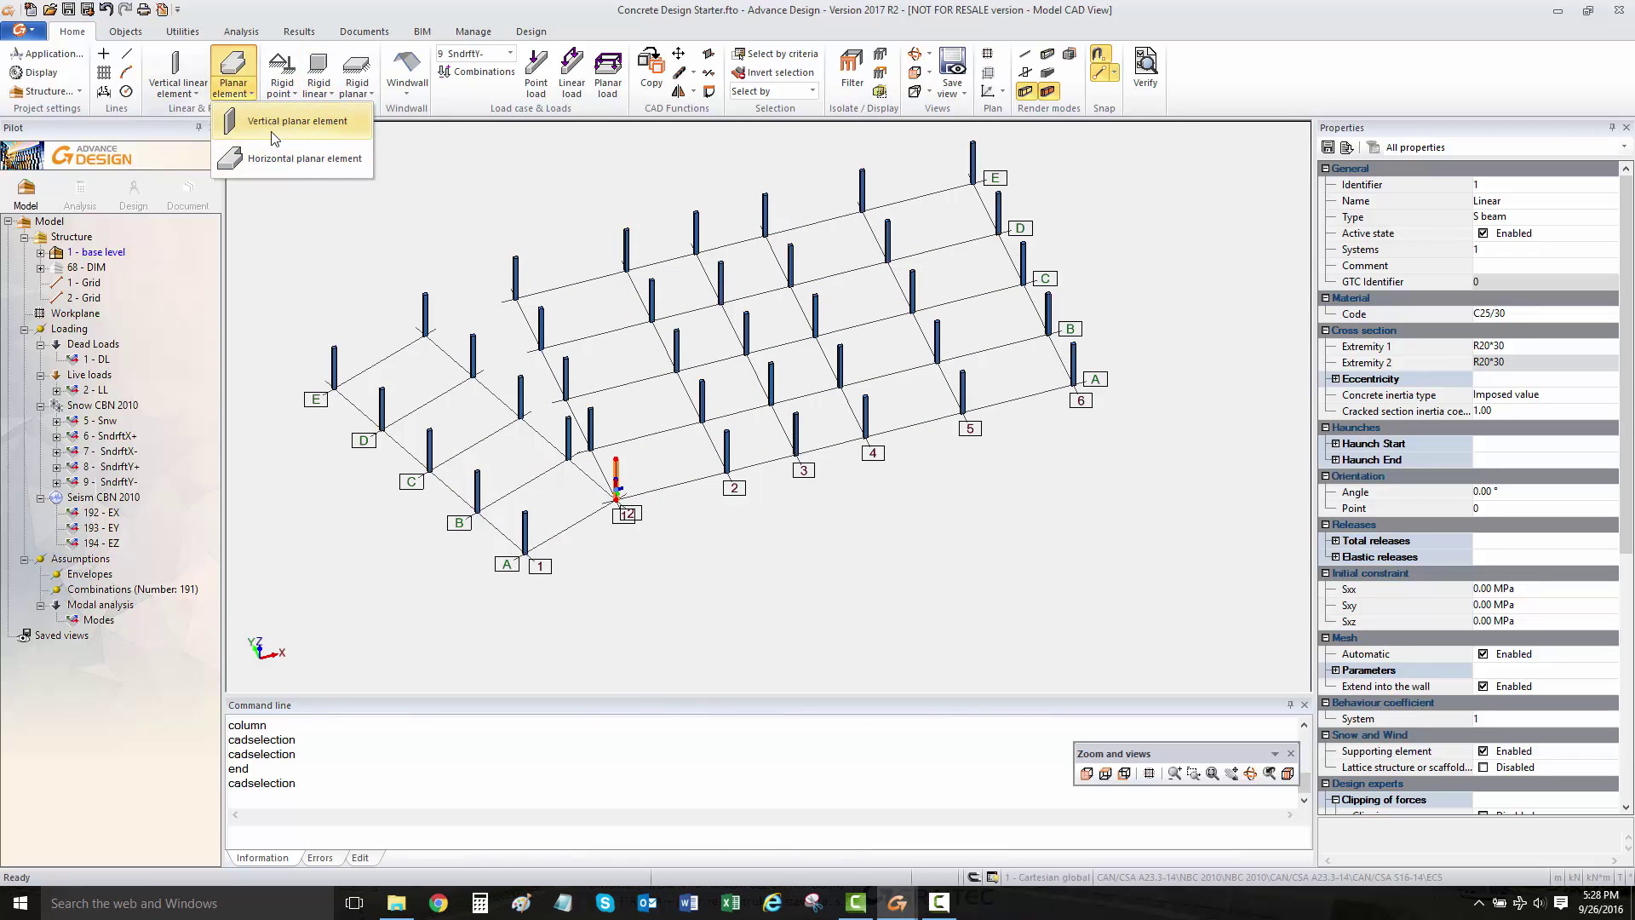
{"action": "left_click", "coordinate": [270, 147]}
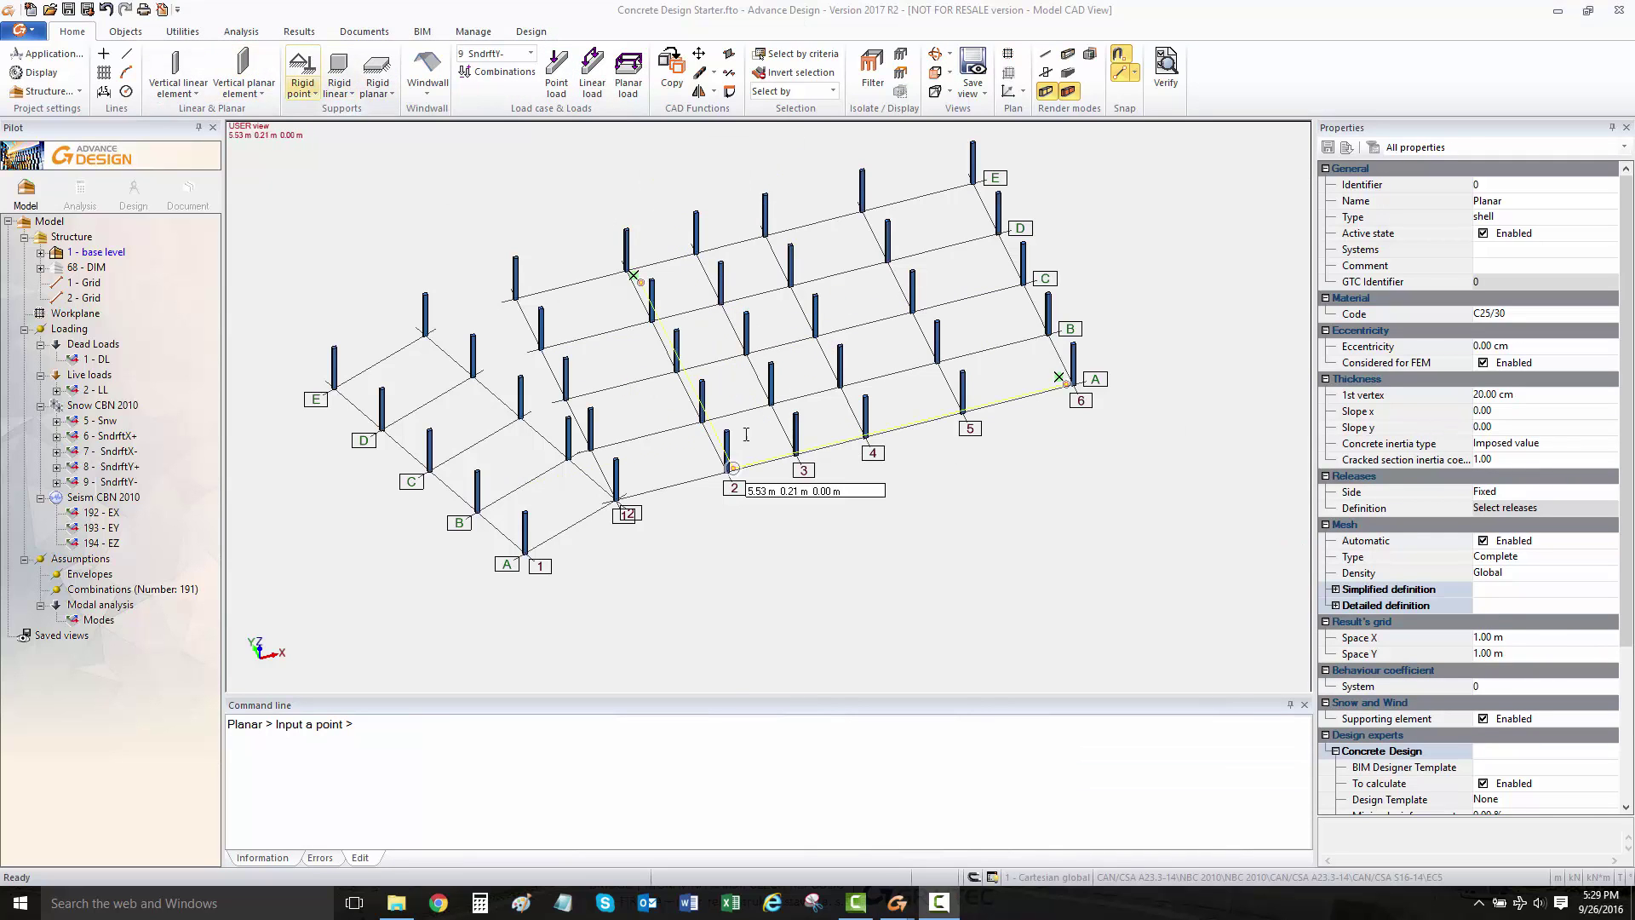
{"action": "left_click", "coordinate": [748, 315]}
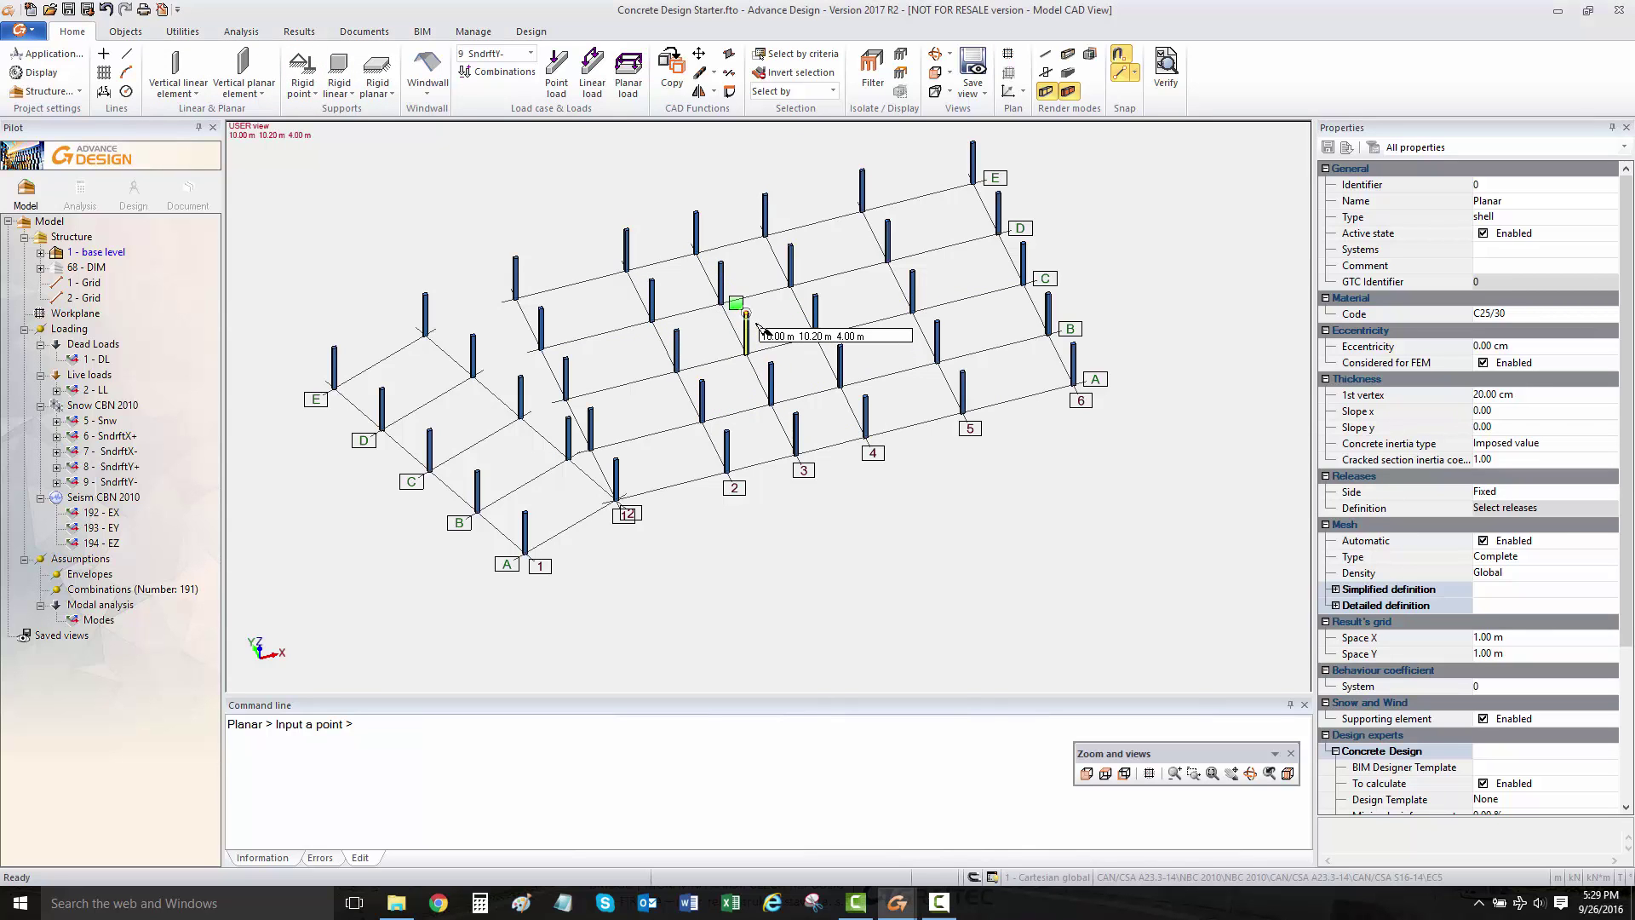
{"action": "left_click", "coordinate": [748, 316]}
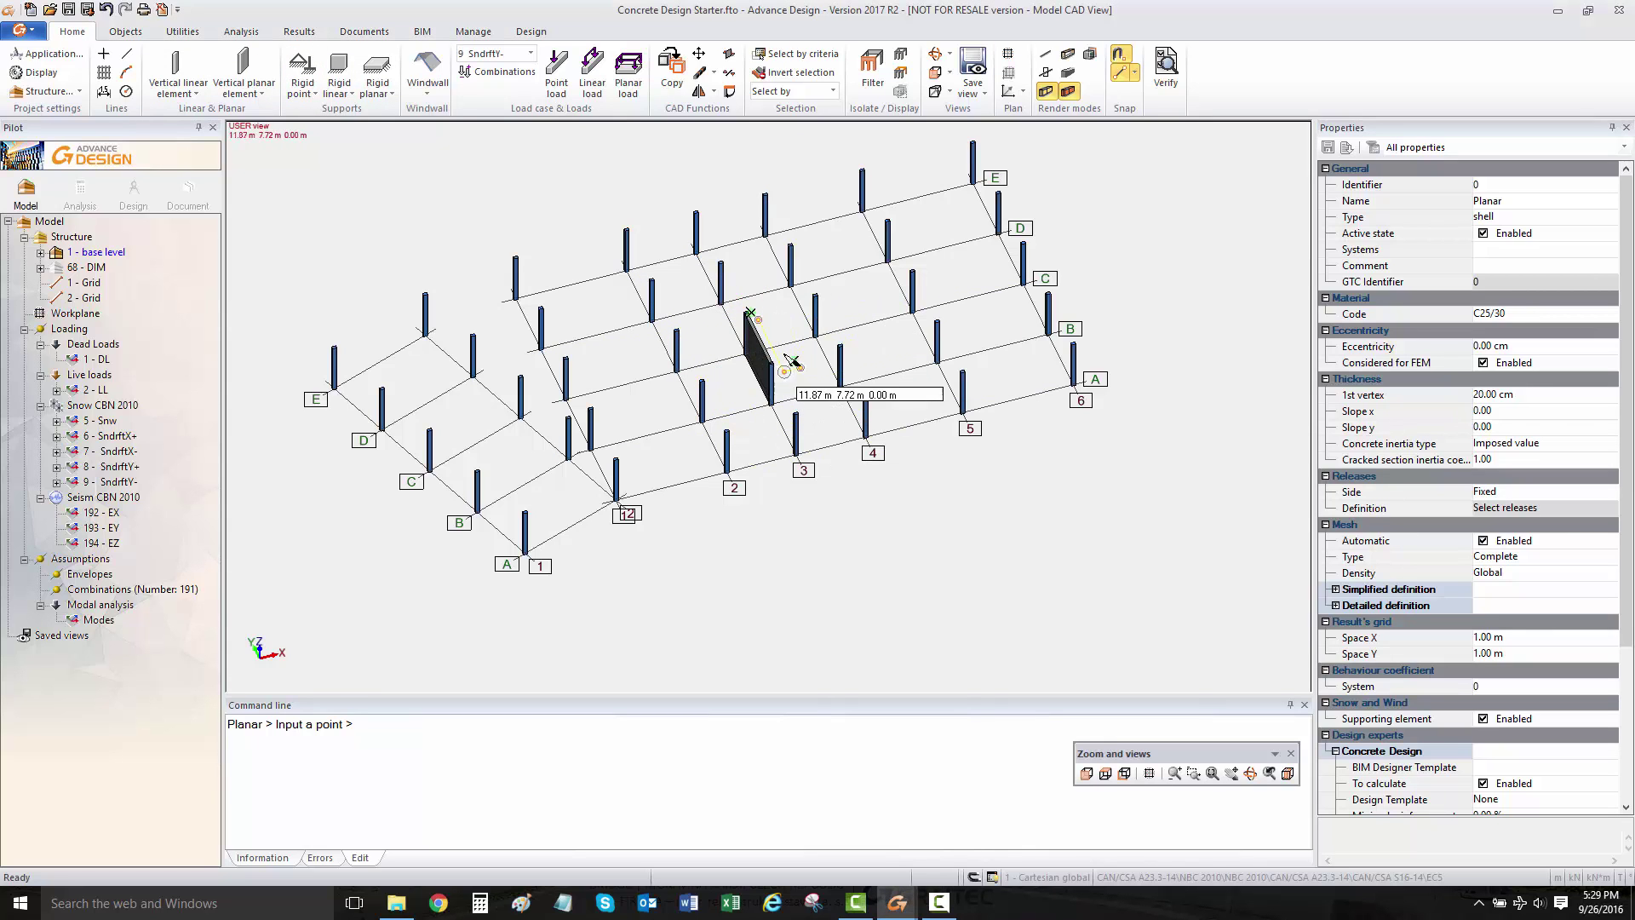
{"action": "left_click", "coordinate": [786, 365]}
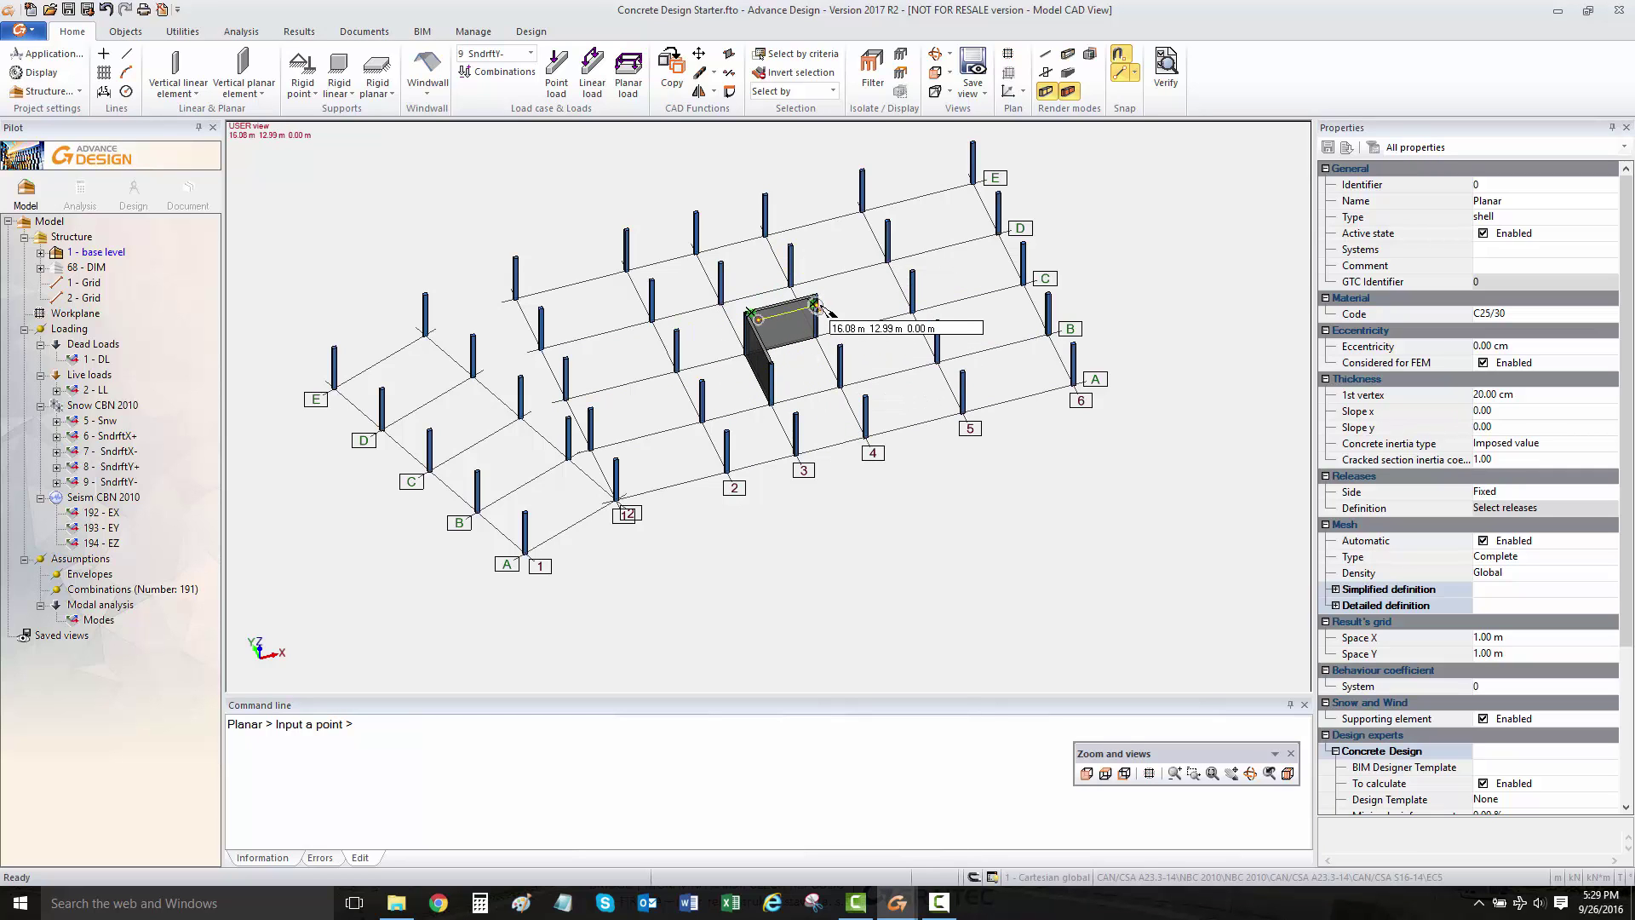
{"action": "left_click", "coordinate": [816, 305]}
{"action": "left_click", "coordinate": [841, 350]}
{"action": "middle_click_drag", "start_coordinate": [765, 416], "coordinate": [797, 443]}
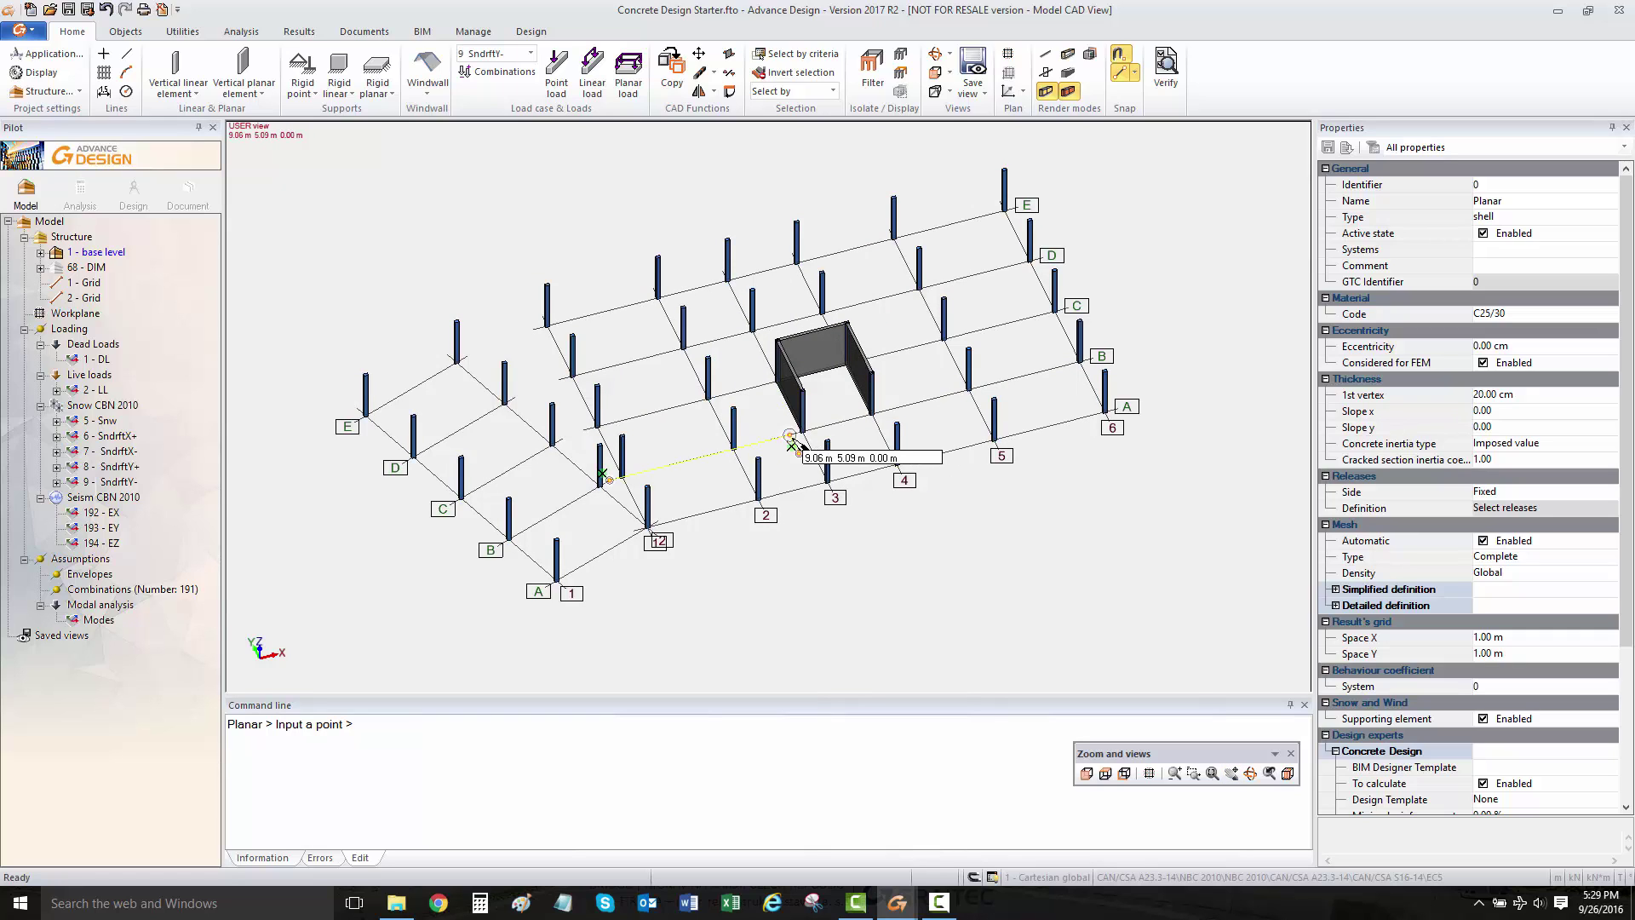
{"action": "key", "text": "Escape"}
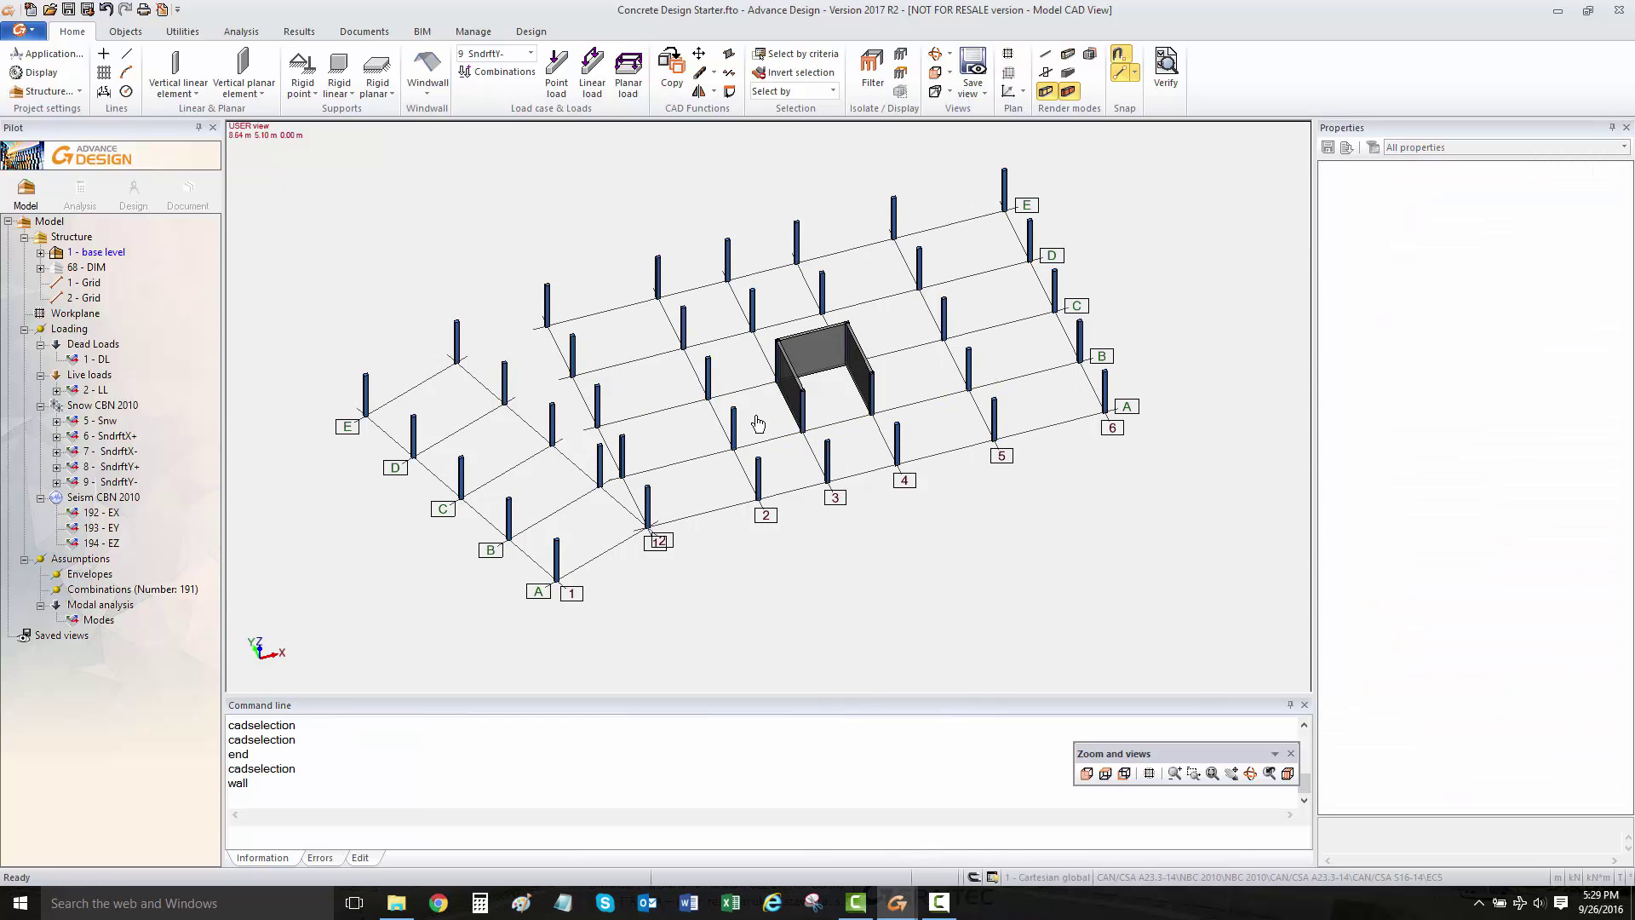
Step: Draw a planar element as a slab on the column tops at the main grid's corners E-1, A-1, A-6 and E-6
{"action": "left_click", "coordinate": [261, 95]}
{"action": "left_click", "coordinate": [255, 121]}
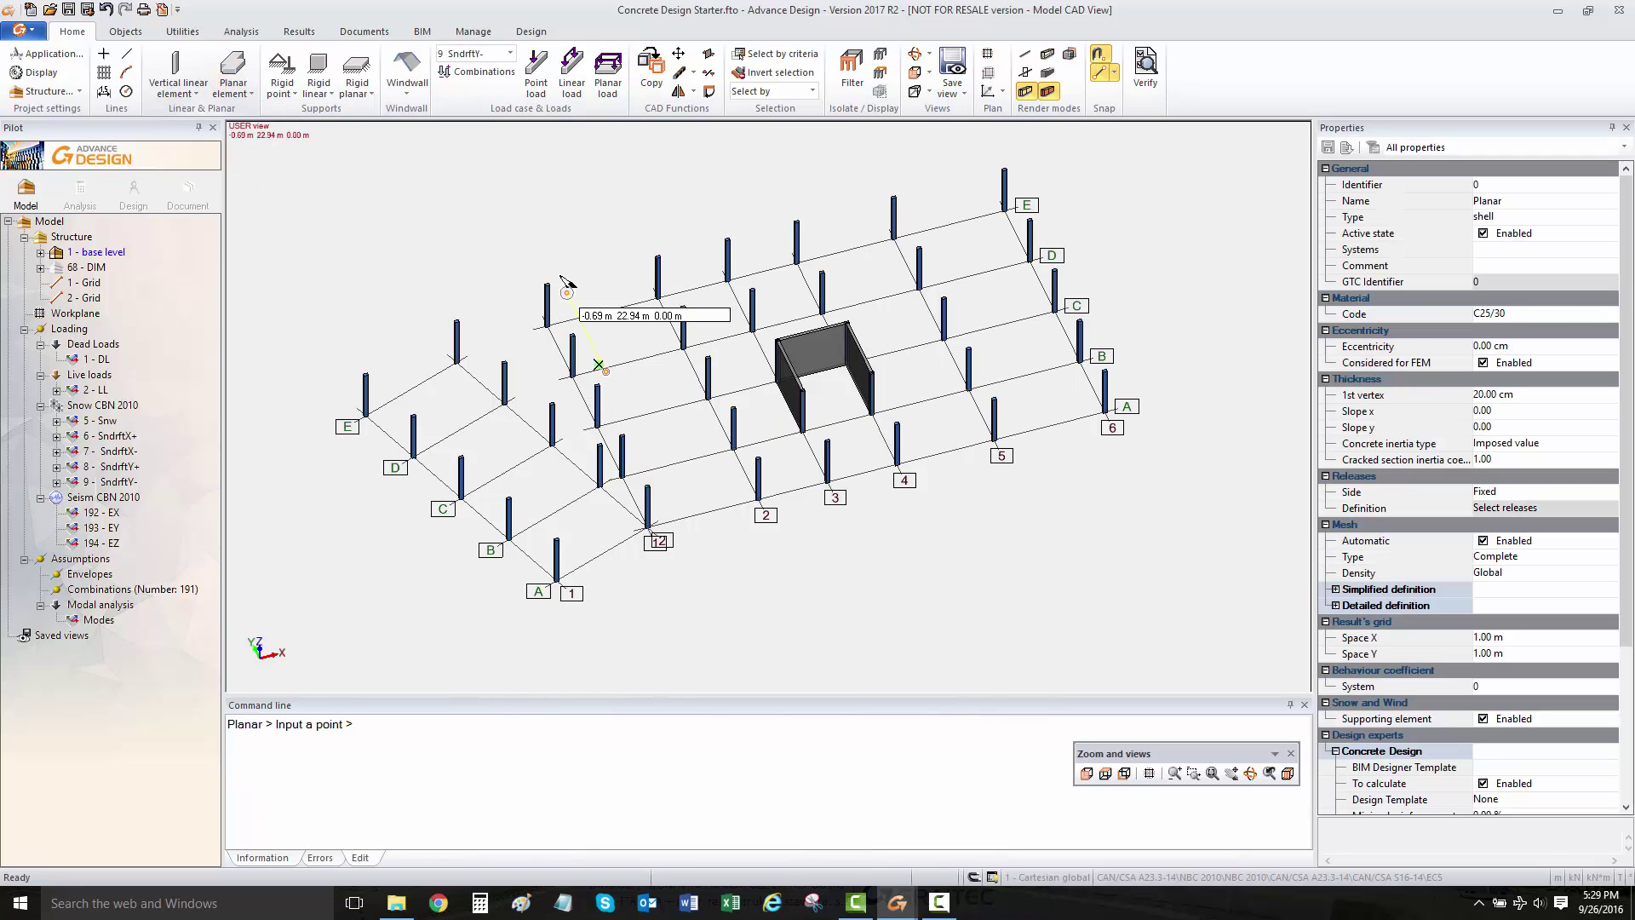
{"action": "left_click", "coordinate": [547, 286]}
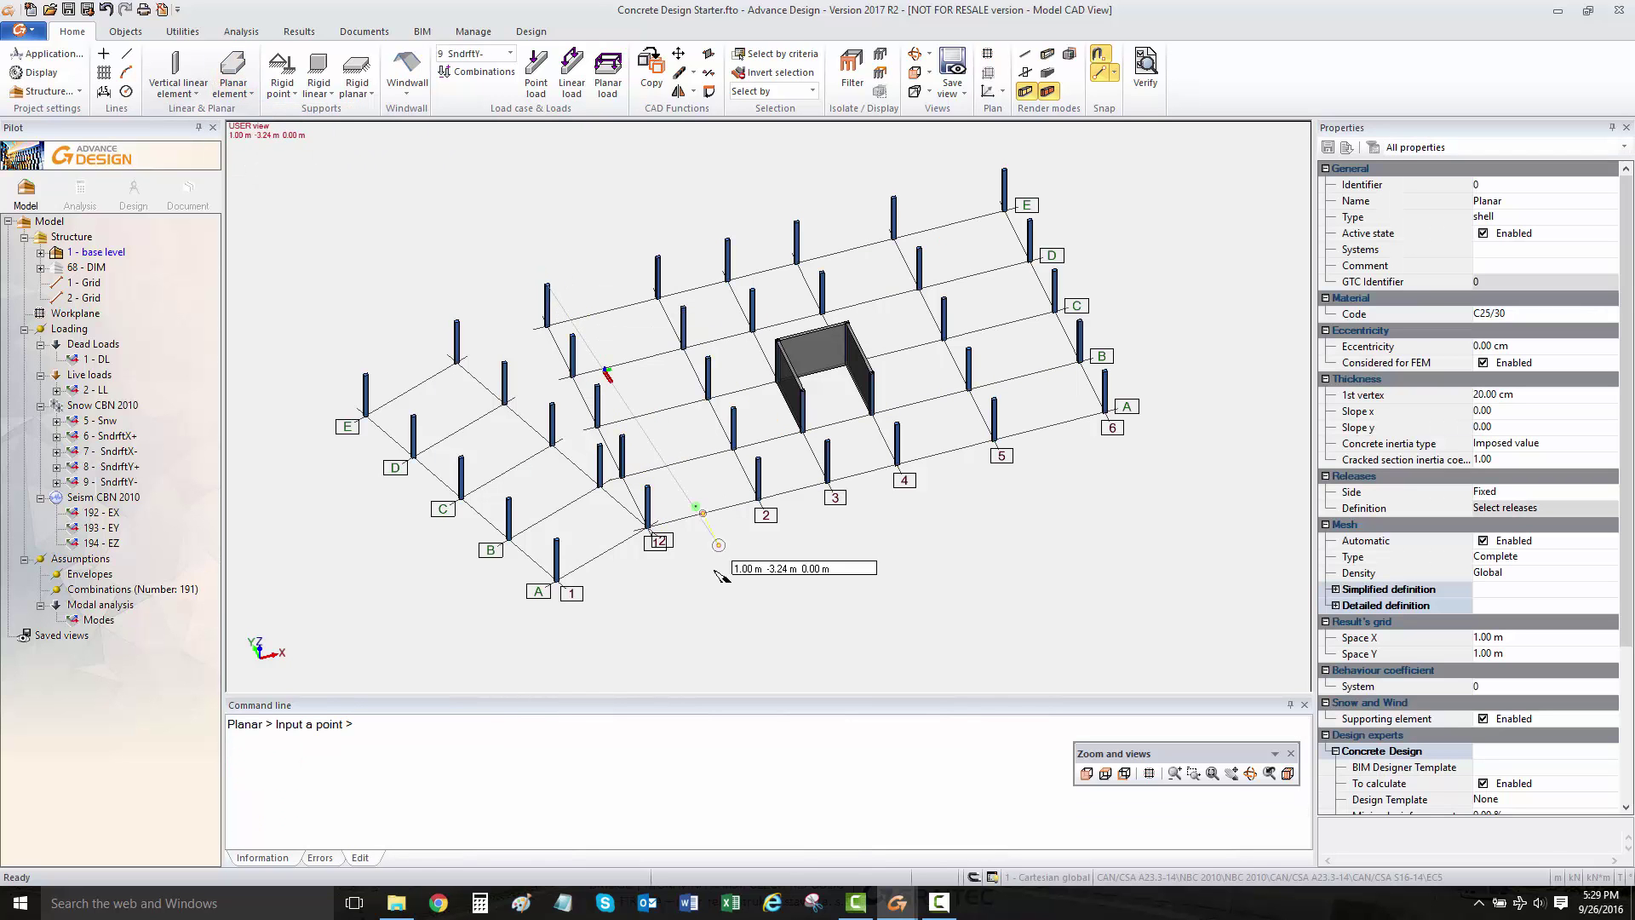
{"action": "left_click", "coordinate": [649, 485]}
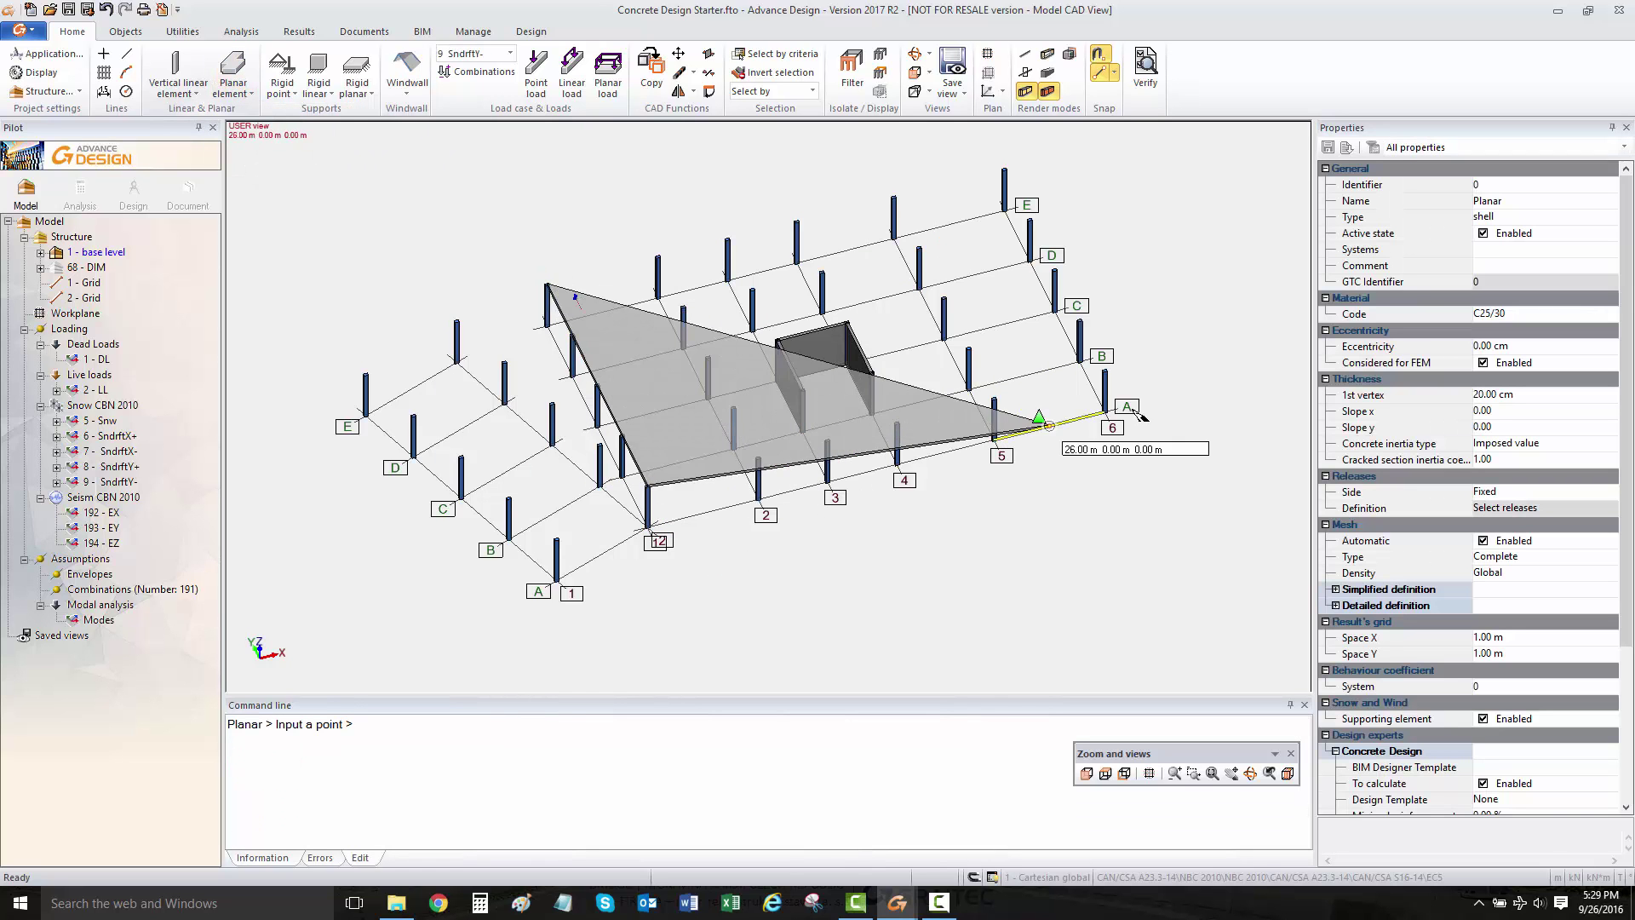
{"action": "left_click", "coordinate": [1106, 372]}
{"action": "left_click", "coordinate": [1005, 170]}
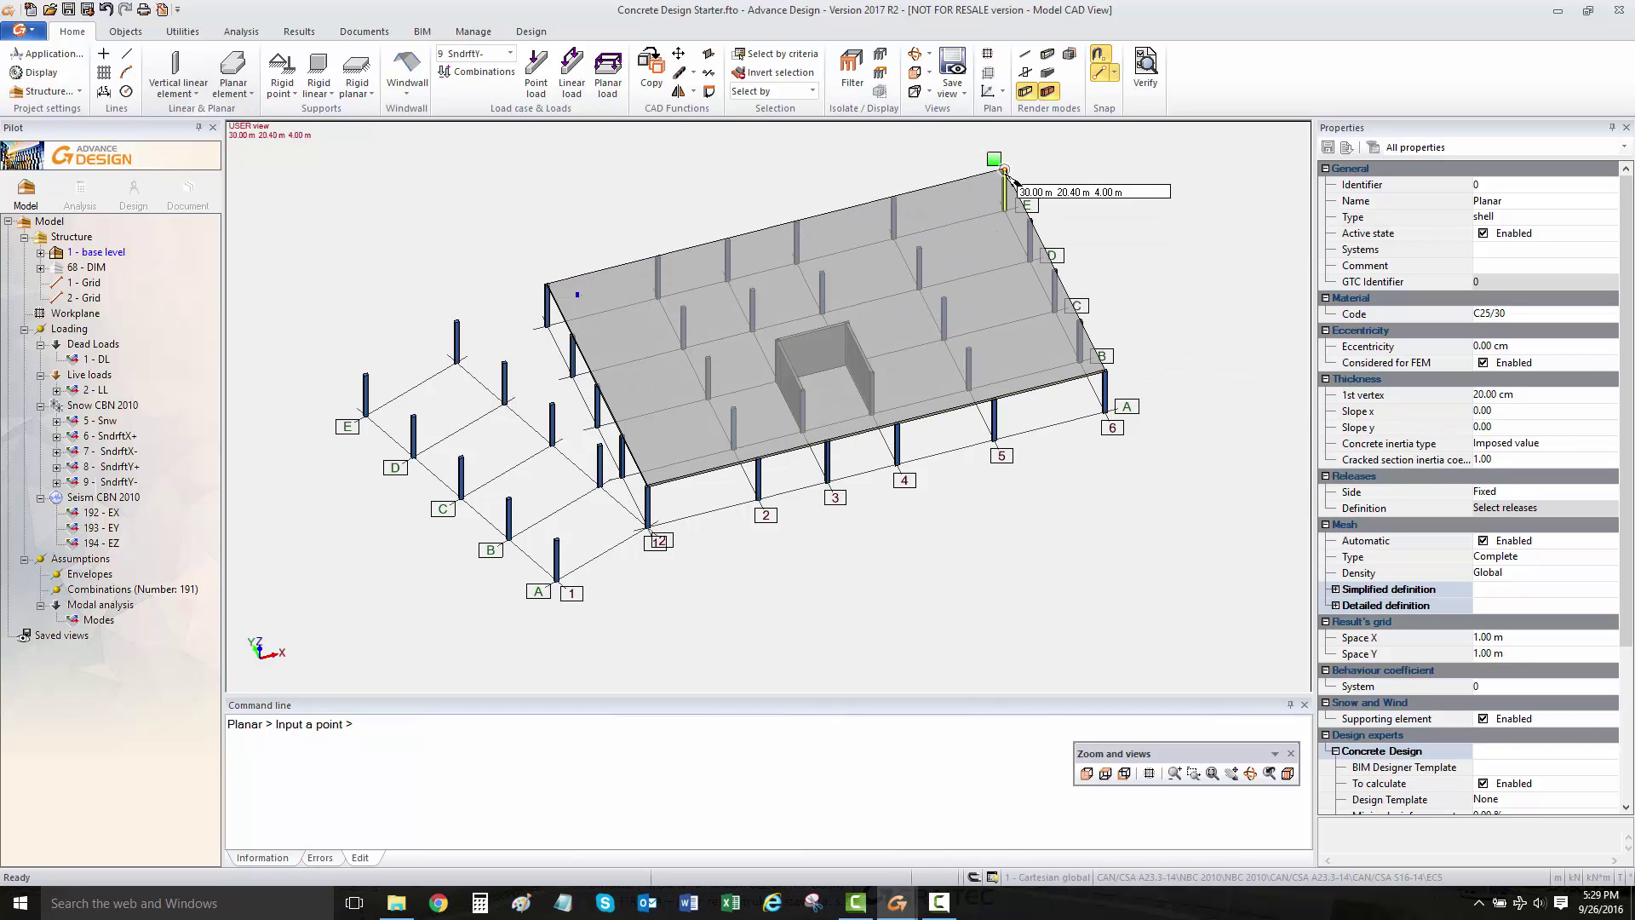
{"action": "left_click", "coordinate": [559, 281]}
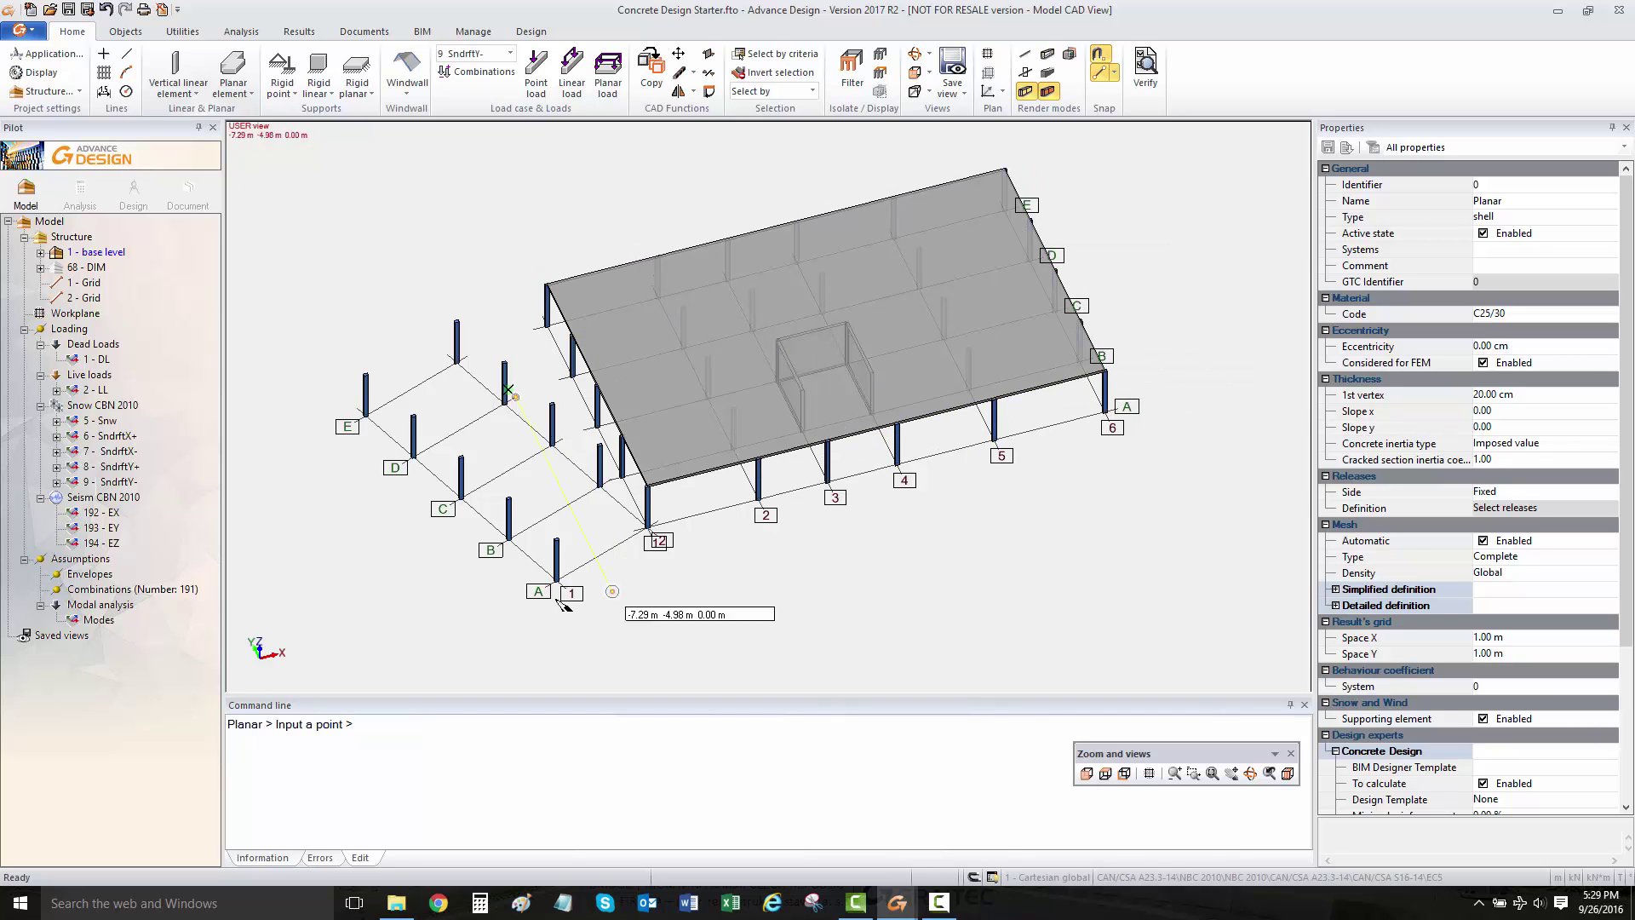
Step: Draw a planar slab on the column tops over the skewed grid, filling the wedge up to axis 1 of the main grid
{"action": "left_click", "coordinate": [556, 537]}
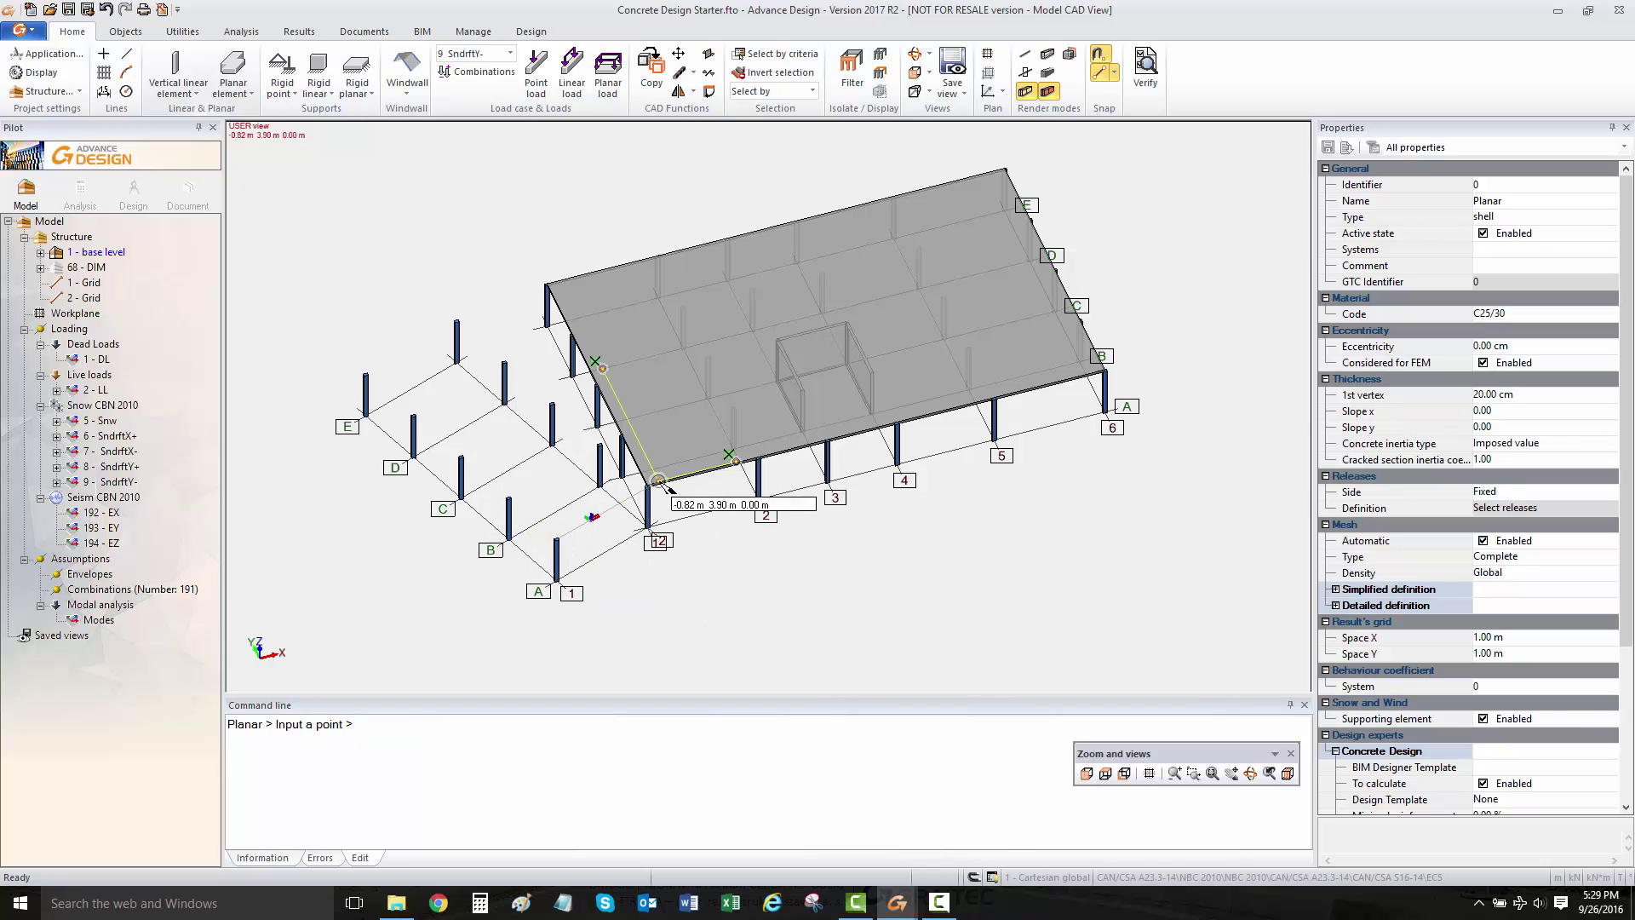
{"action": "left_click", "coordinate": [555, 293]}
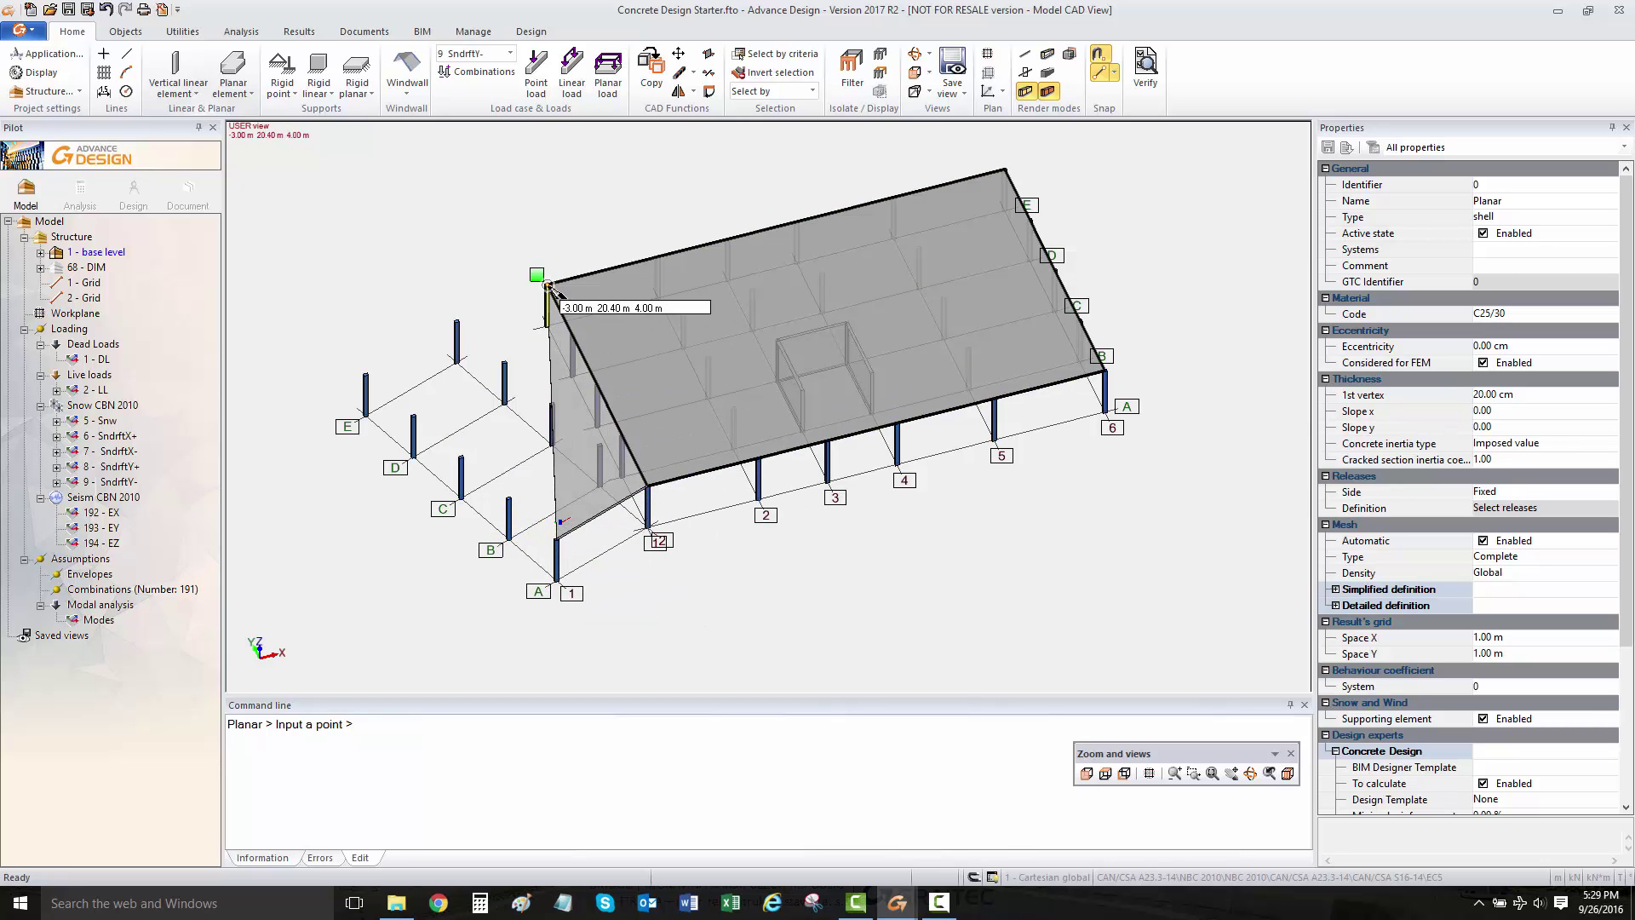
{"action": "left_click", "coordinate": [458, 322]}
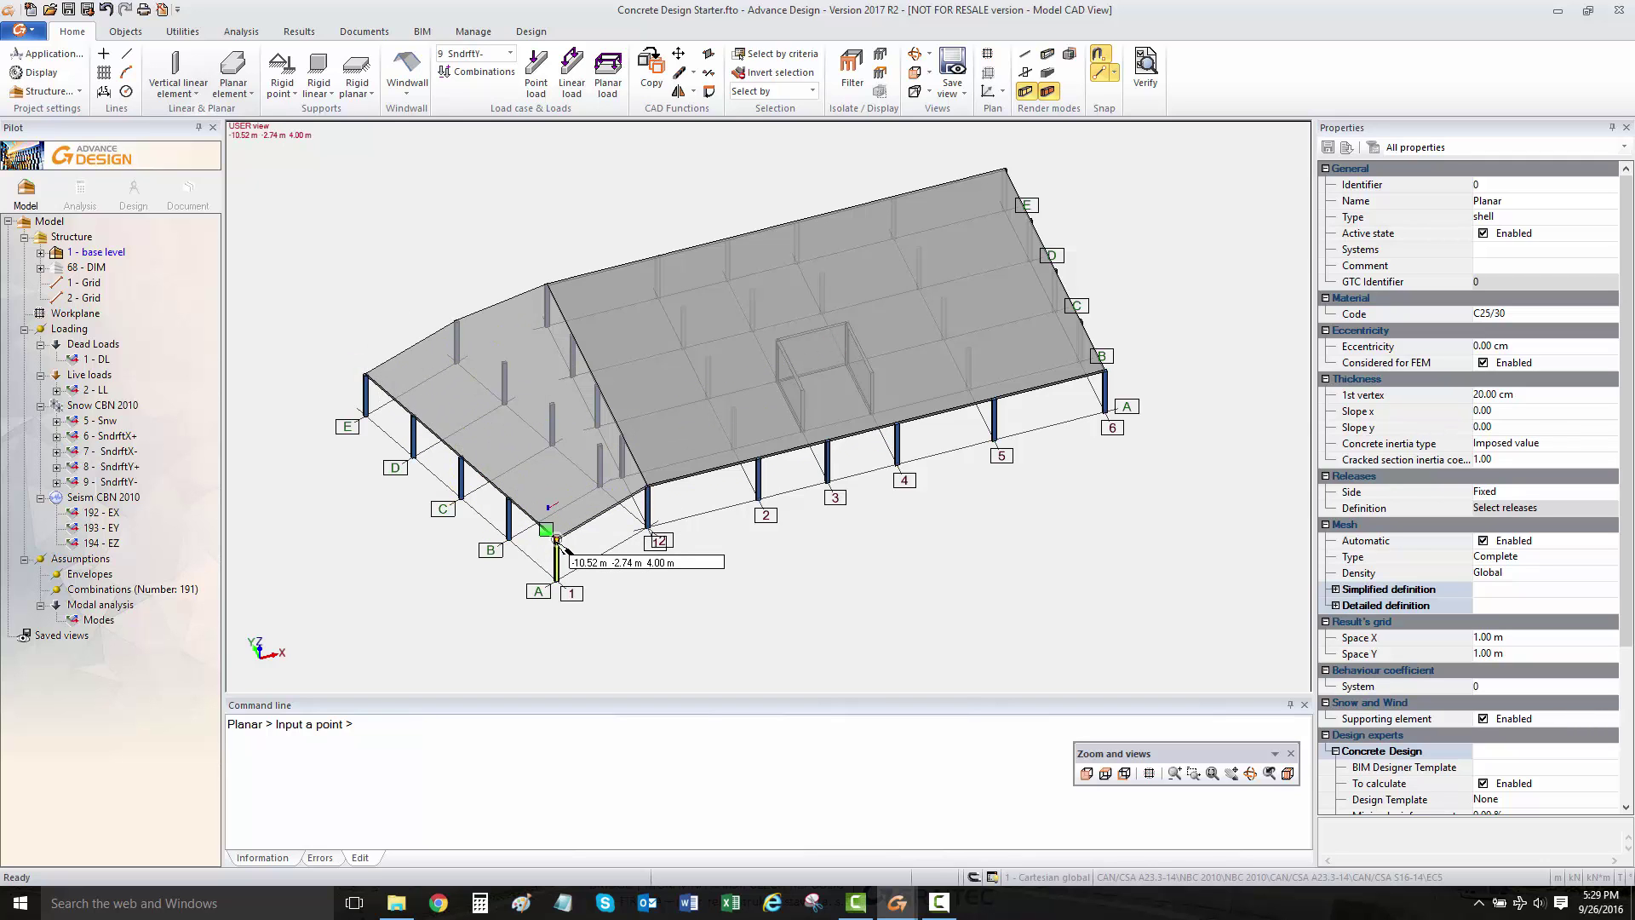
{"action": "middle_click_drag", "start_coordinate": [698, 475], "coordinate": [652, 445]}
Step: Draw linear beams on the column tops along axis E from skewed-grid axis 1 to axis 2 and on to main-grid axis 1
{"action": "left_click", "coordinate": [189, 90]}
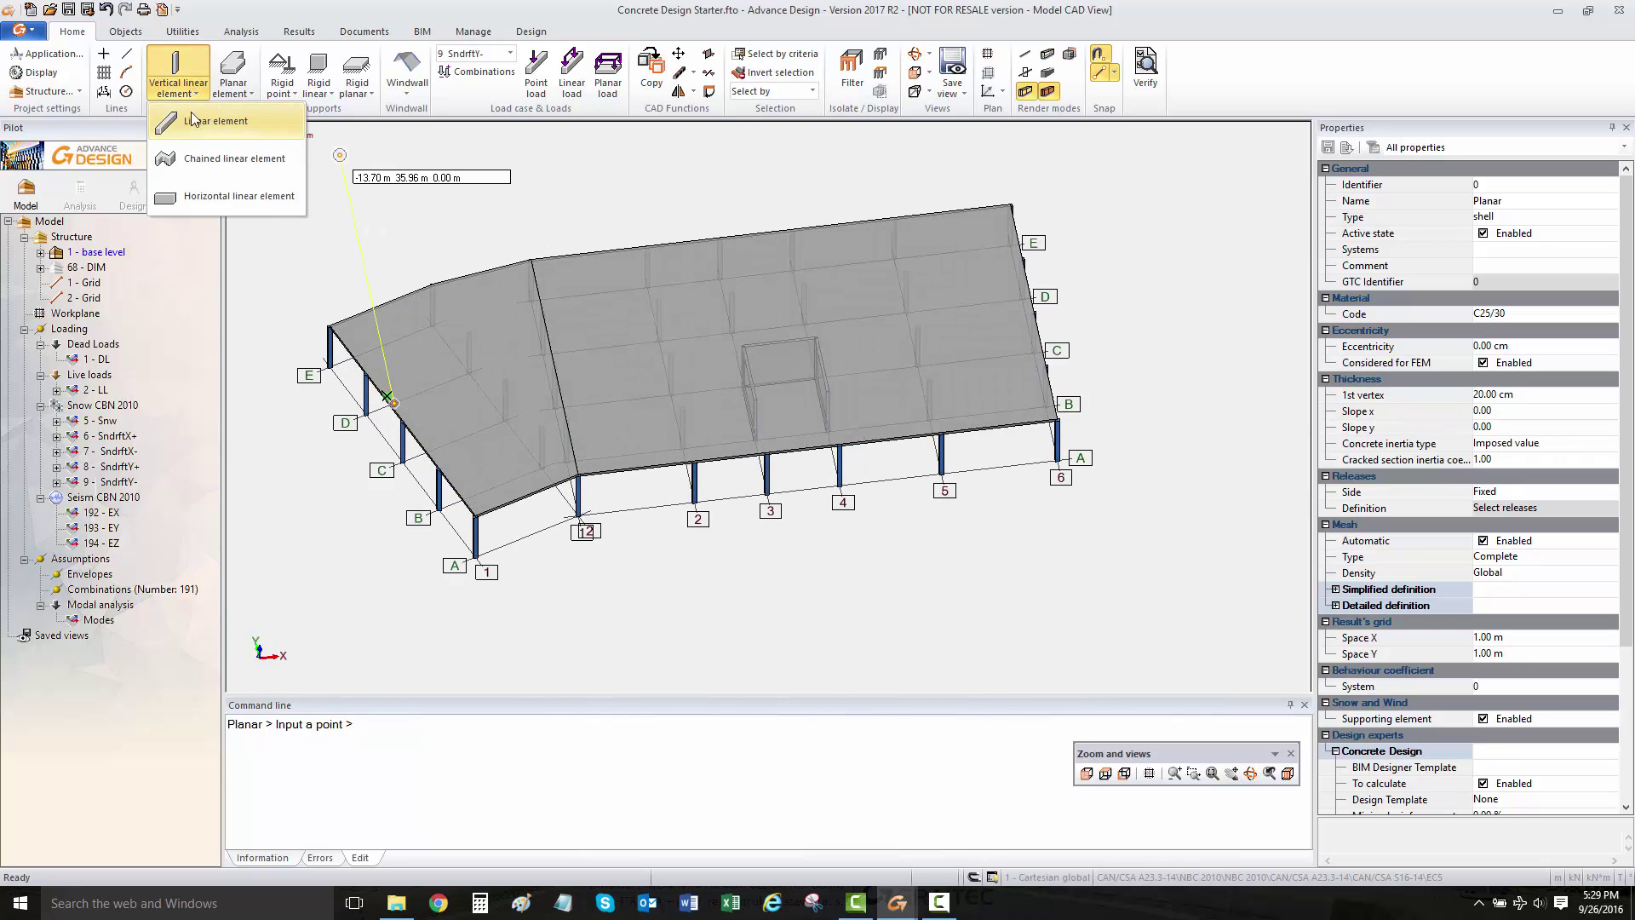
{"action": "left_click", "coordinate": [200, 121]}
{"action": "left_click", "coordinate": [330, 326]}
{"action": "left_click", "coordinate": [433, 286]}
{"action": "left_click", "coordinate": [433, 286]}
{"action": "left_click", "coordinate": [531, 260]}
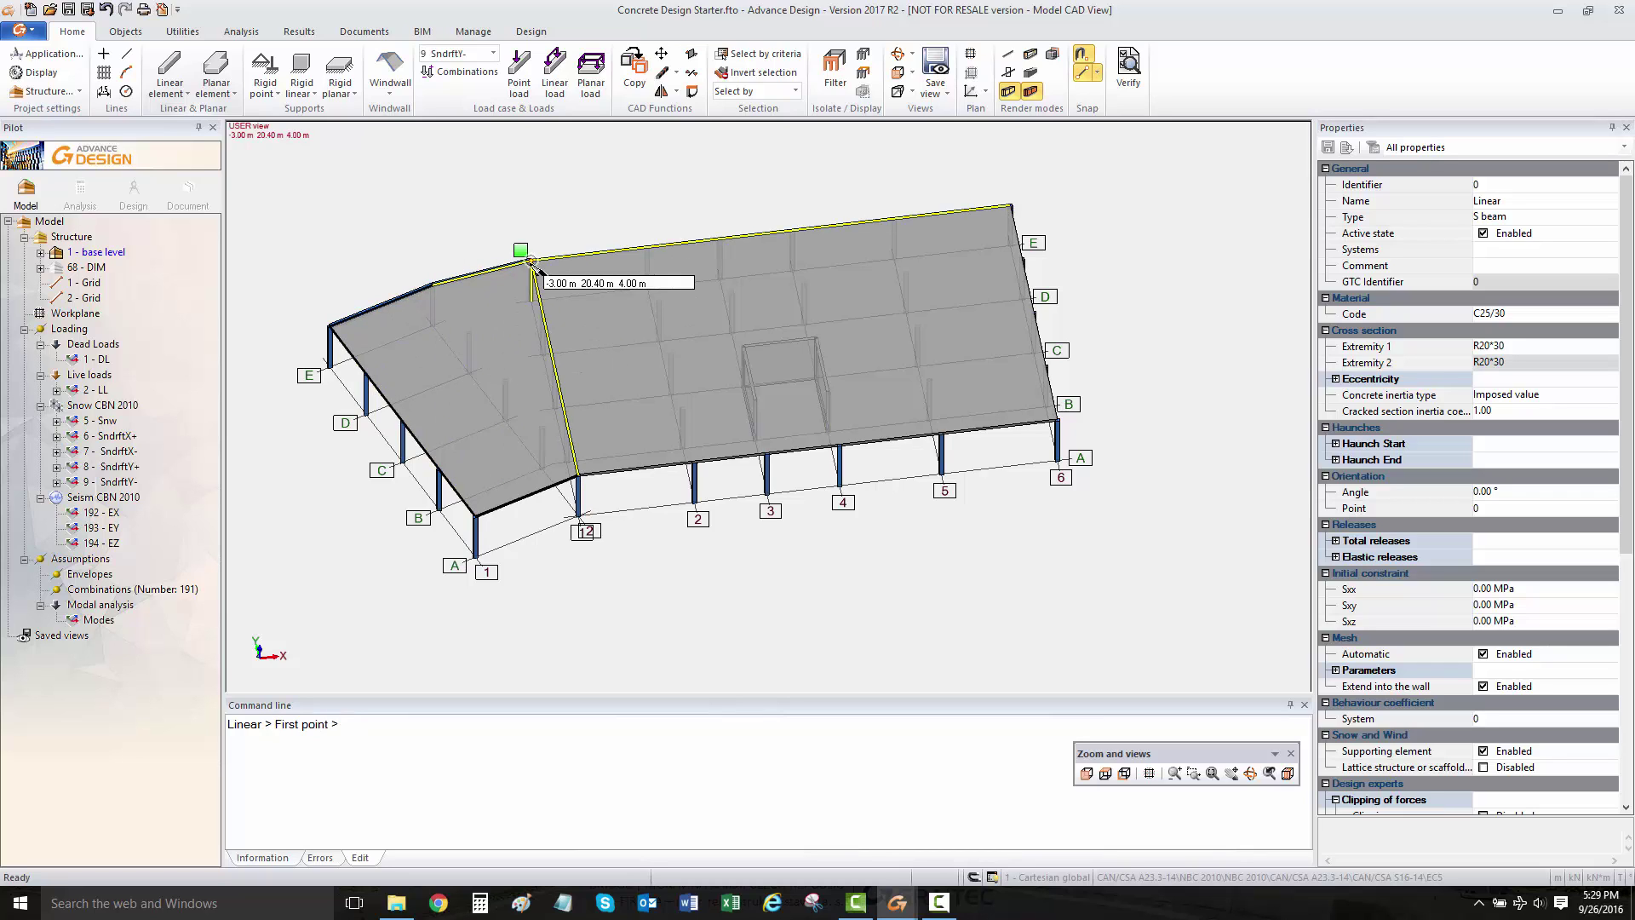
{"action": "left_click", "coordinate": [531, 260]}
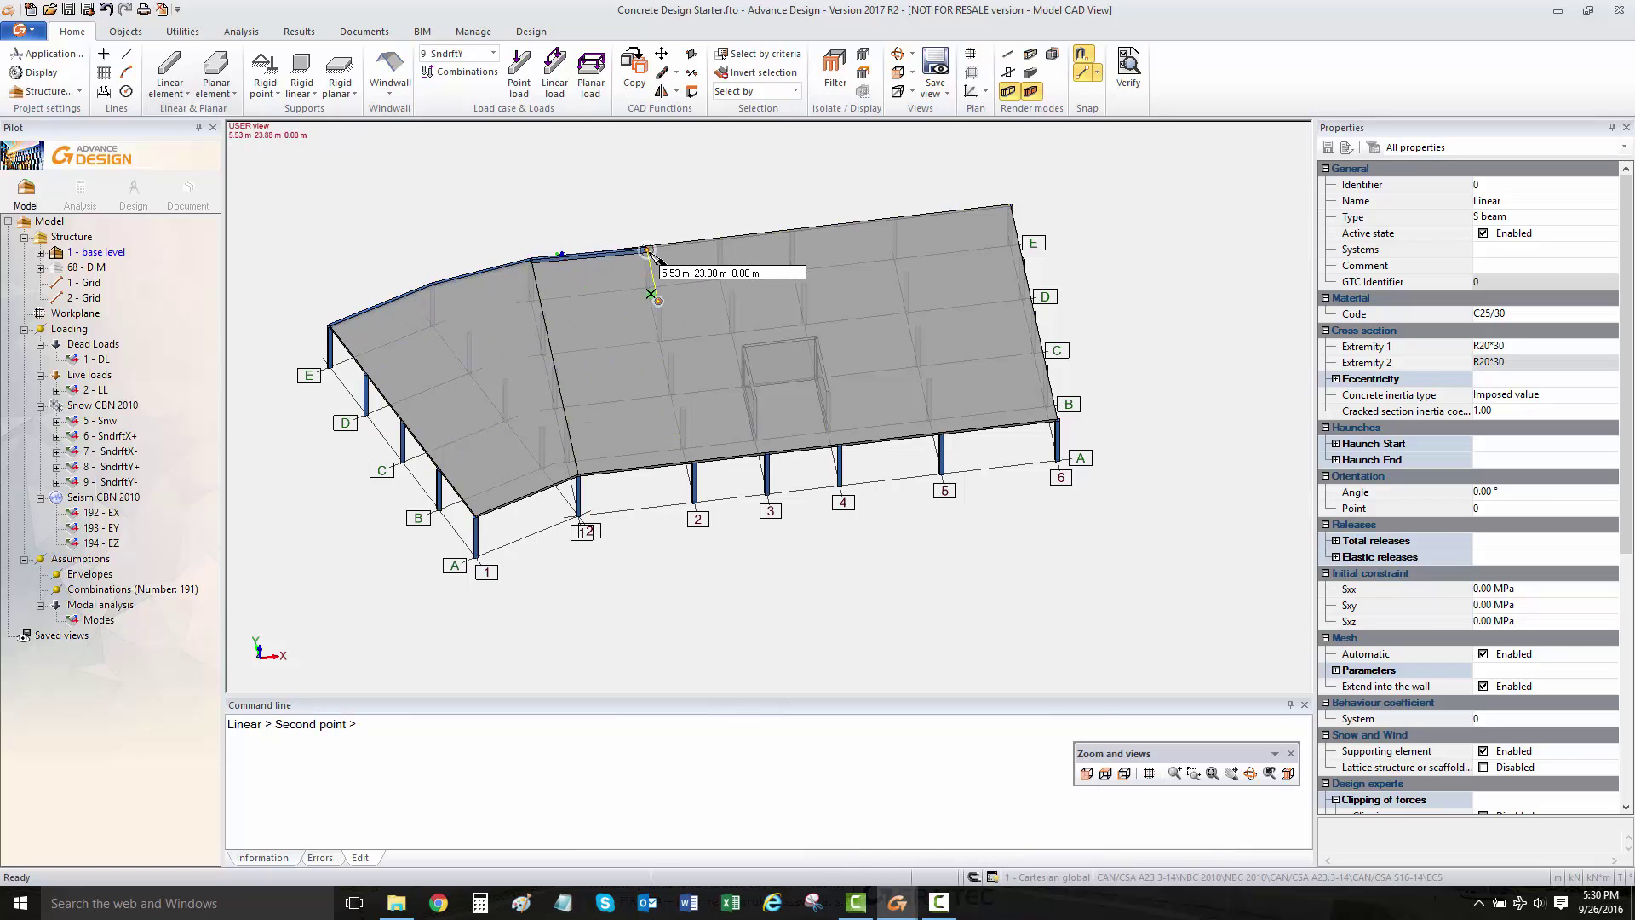
{"action": "left_click", "coordinate": [644, 248]}
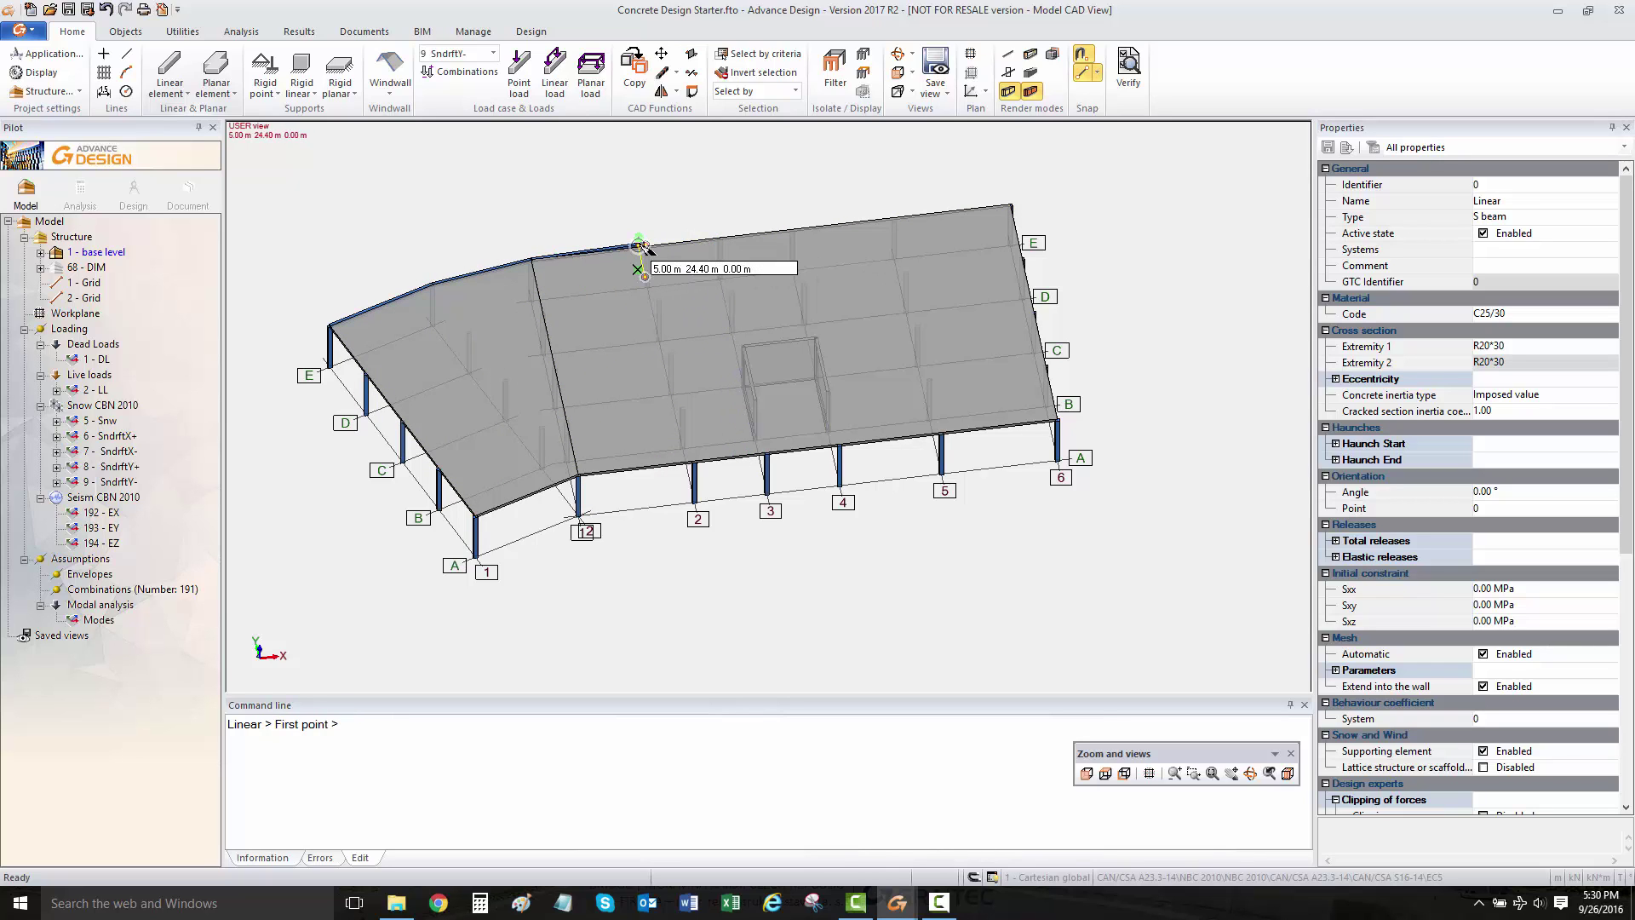
{"action": "key", "text": "Escape"}
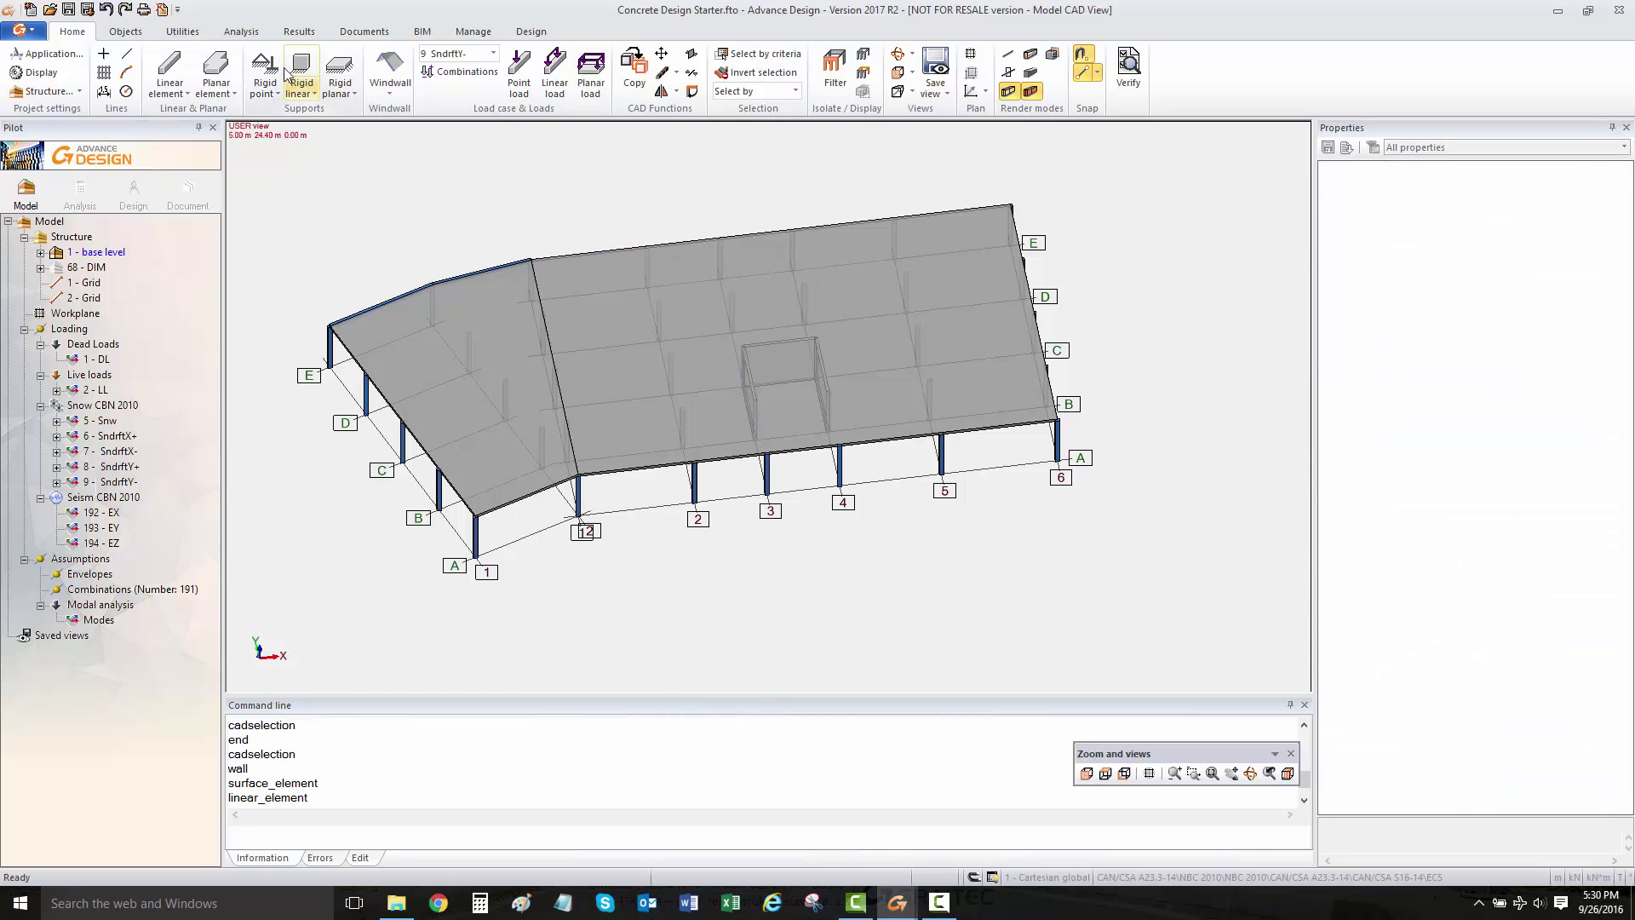
{"action": "left_click", "coordinate": [169, 68]}
{"action": "left_click", "coordinate": [530, 261]}
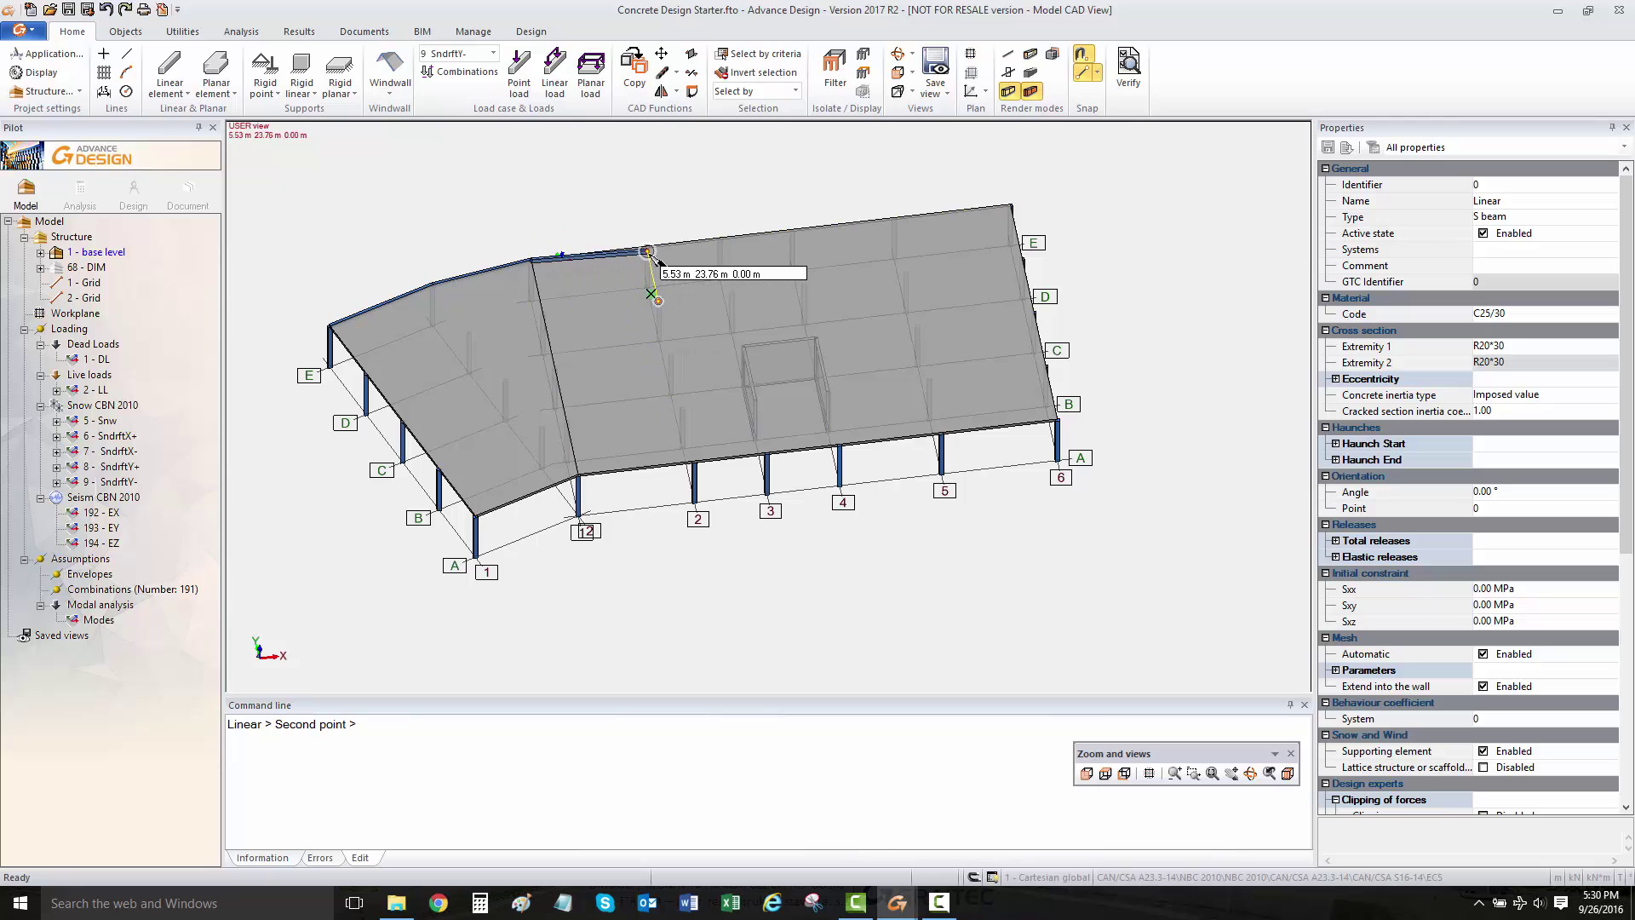
{"action": "key", "text": "Escape"}
Step: Hide the main grid's slab and draw linear beams between the column tops along axis E from axis 1 to axis 6
{"action": "left_click", "coordinate": [630, 307]}
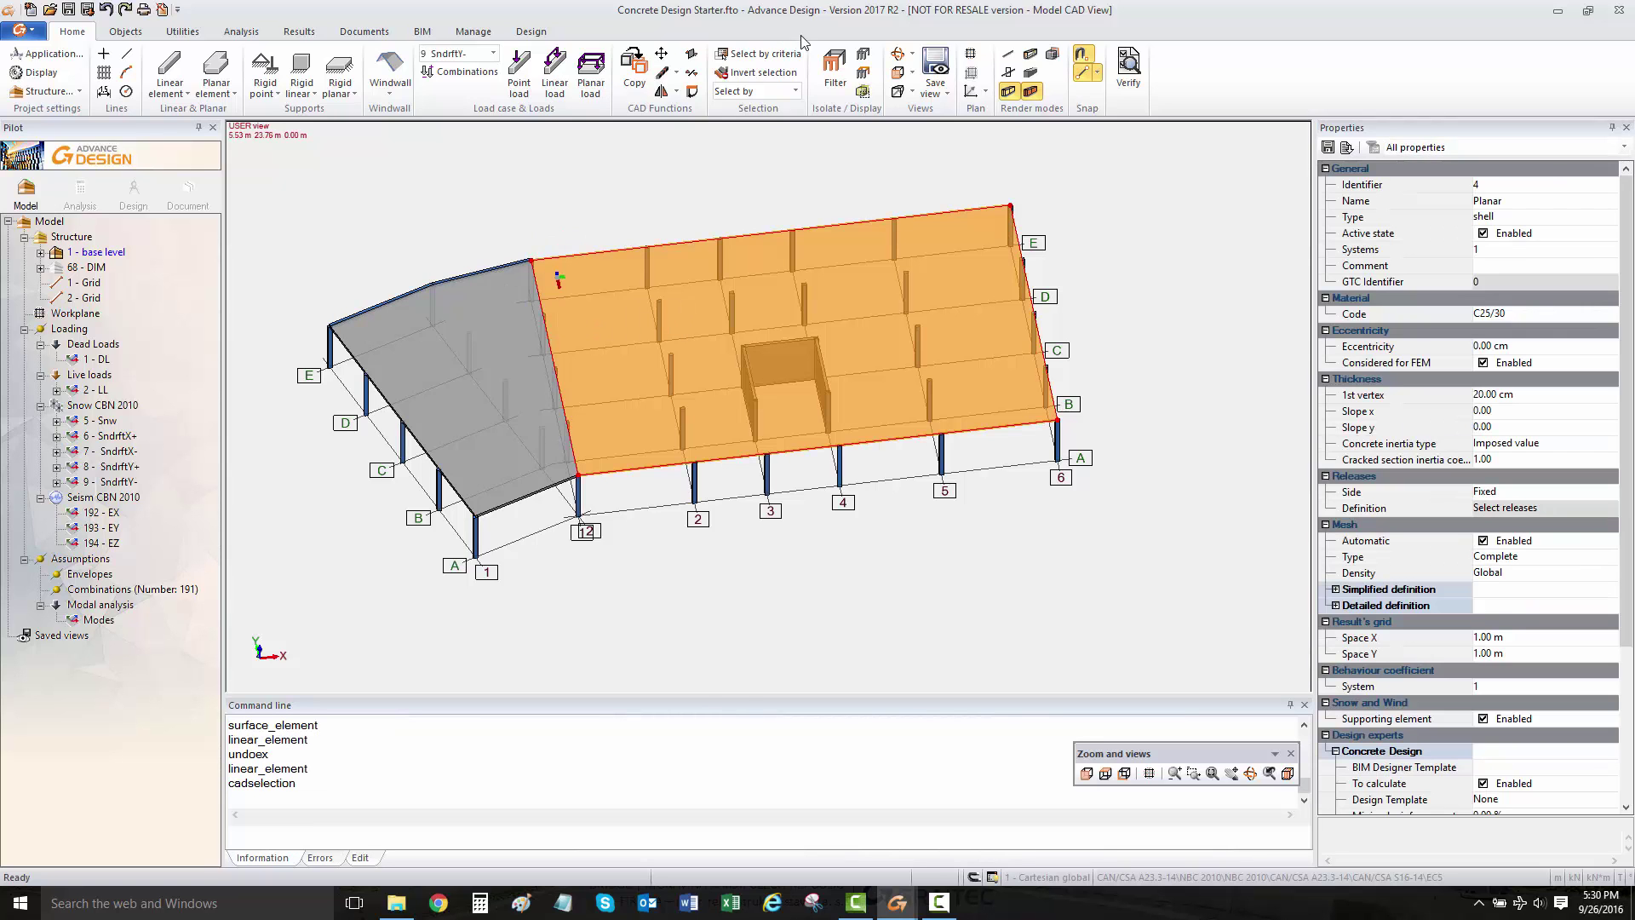
{"action": "left_click", "coordinate": [862, 72]}
{"action": "left_click", "coordinate": [170, 68]}
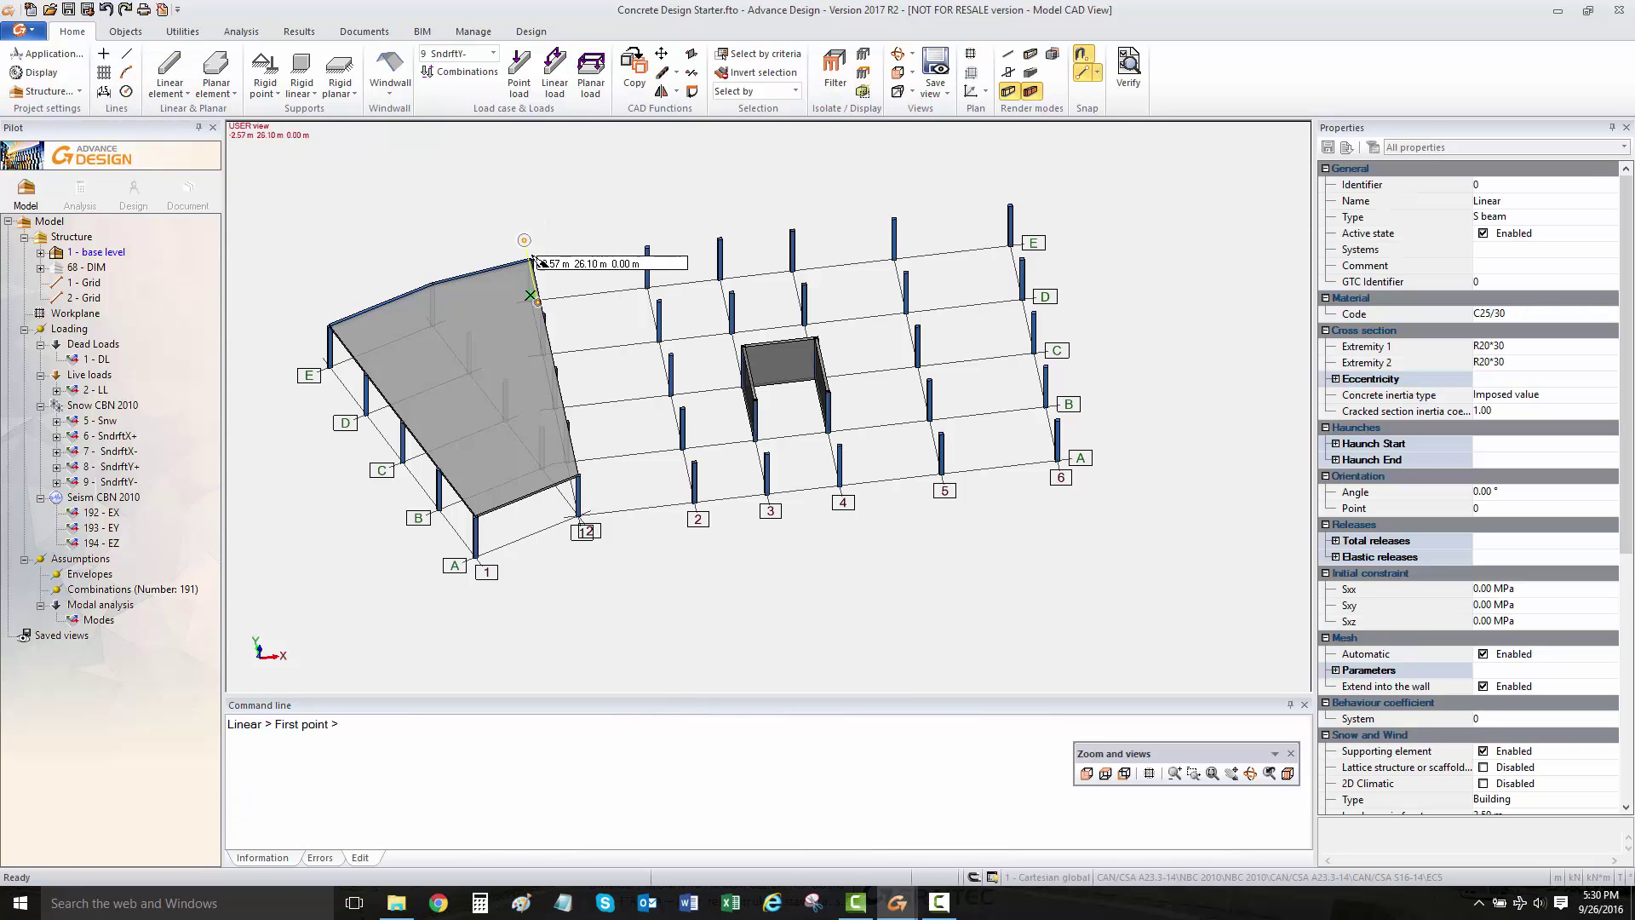
{"action": "left_click", "coordinate": [532, 259]}
{"action": "left_click", "coordinate": [647, 249]}
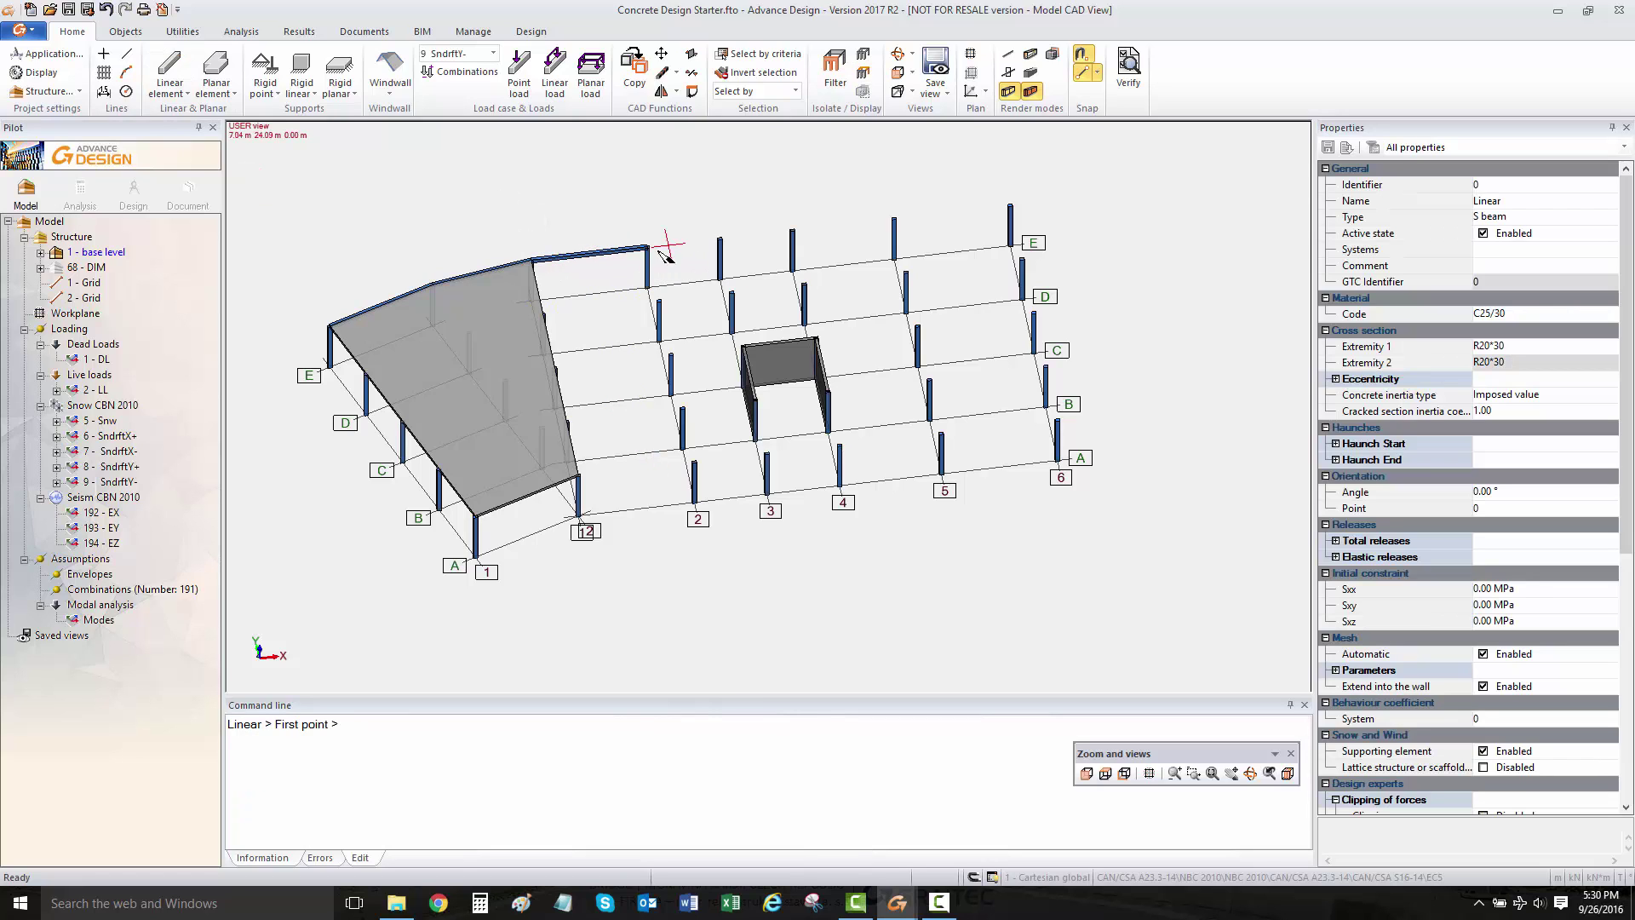
{"action": "left_click", "coordinate": [648, 249]}
{"action": "left_click", "coordinate": [720, 241]}
{"action": "left_click", "coordinate": [719, 241]}
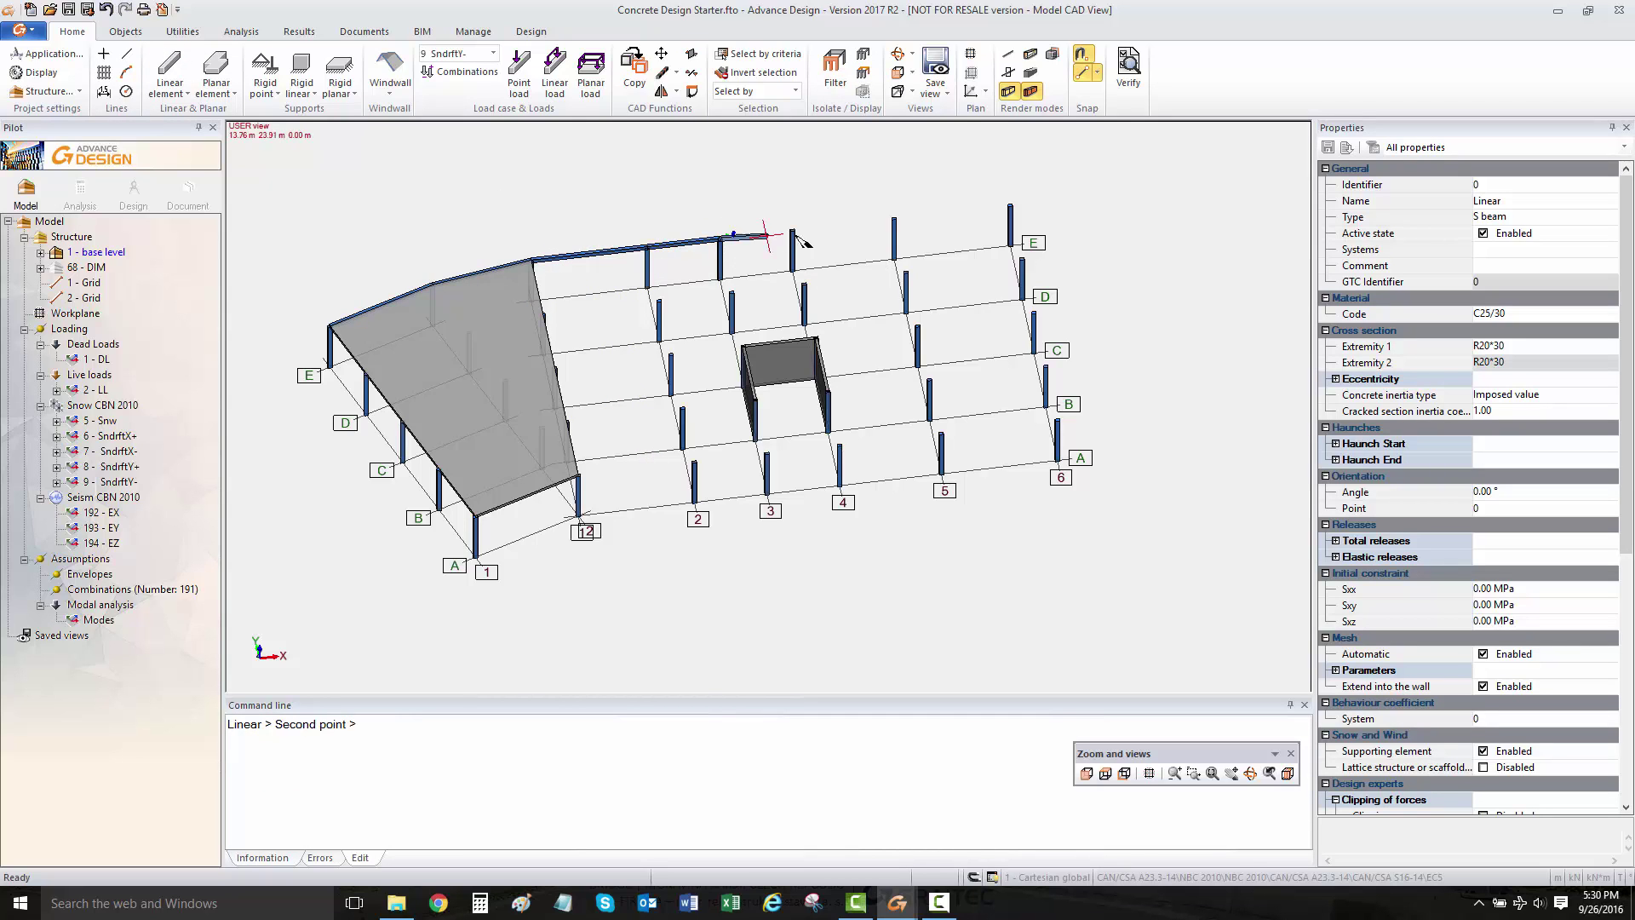
{"action": "left_click", "coordinate": [792, 230]}
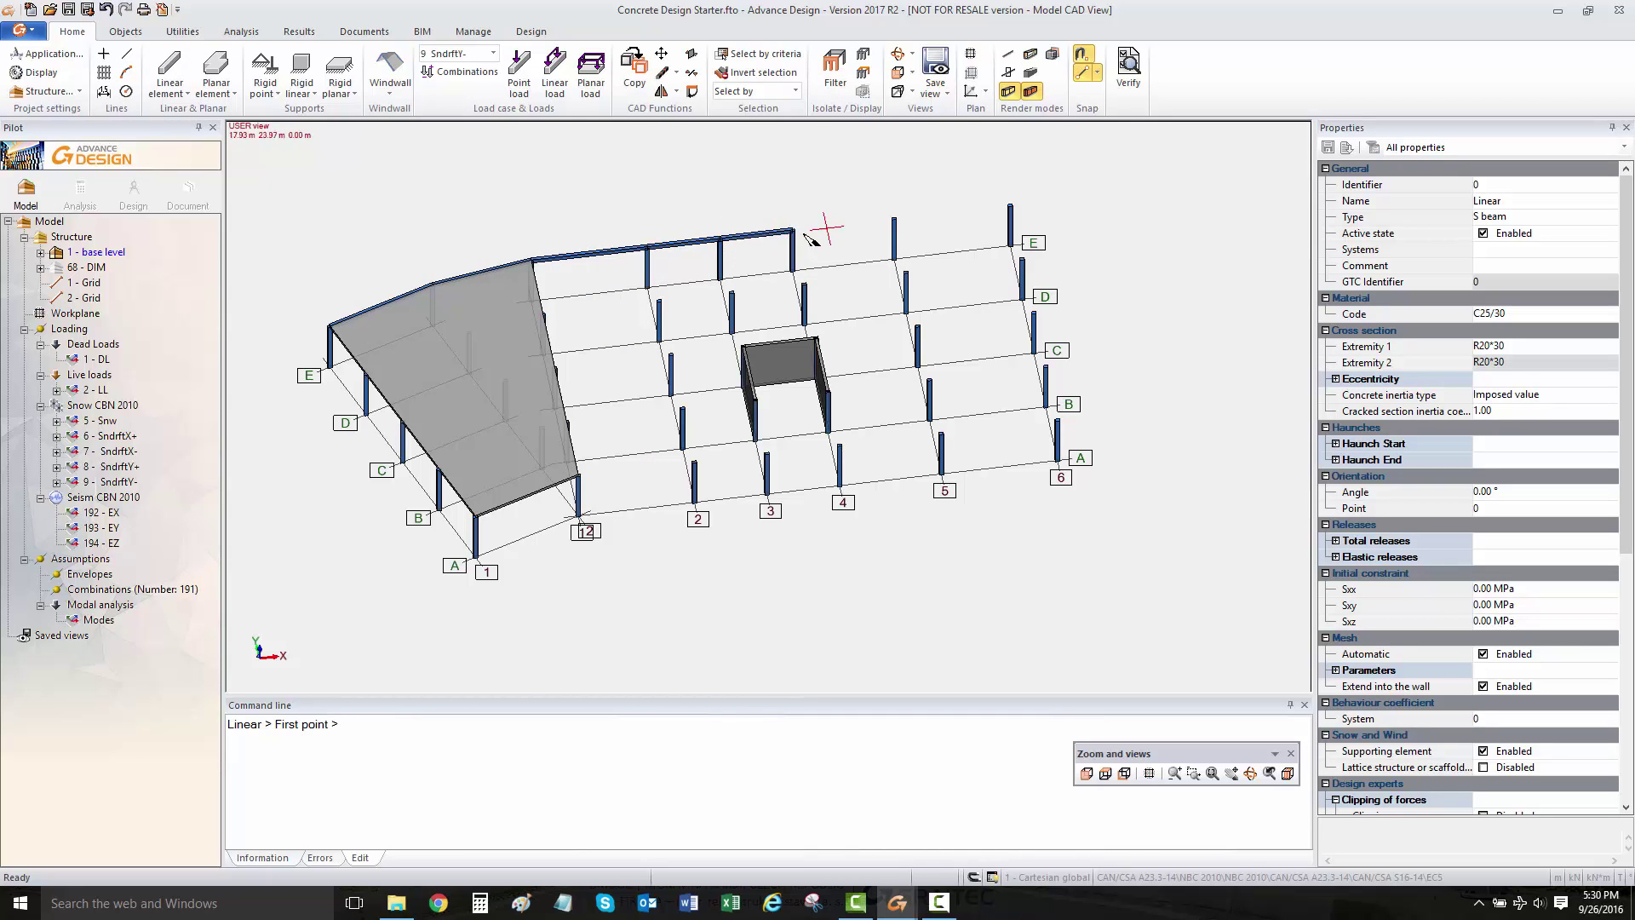
{"action": "left_click", "coordinate": [894, 220]}
{"action": "left_click", "coordinate": [894, 220]}
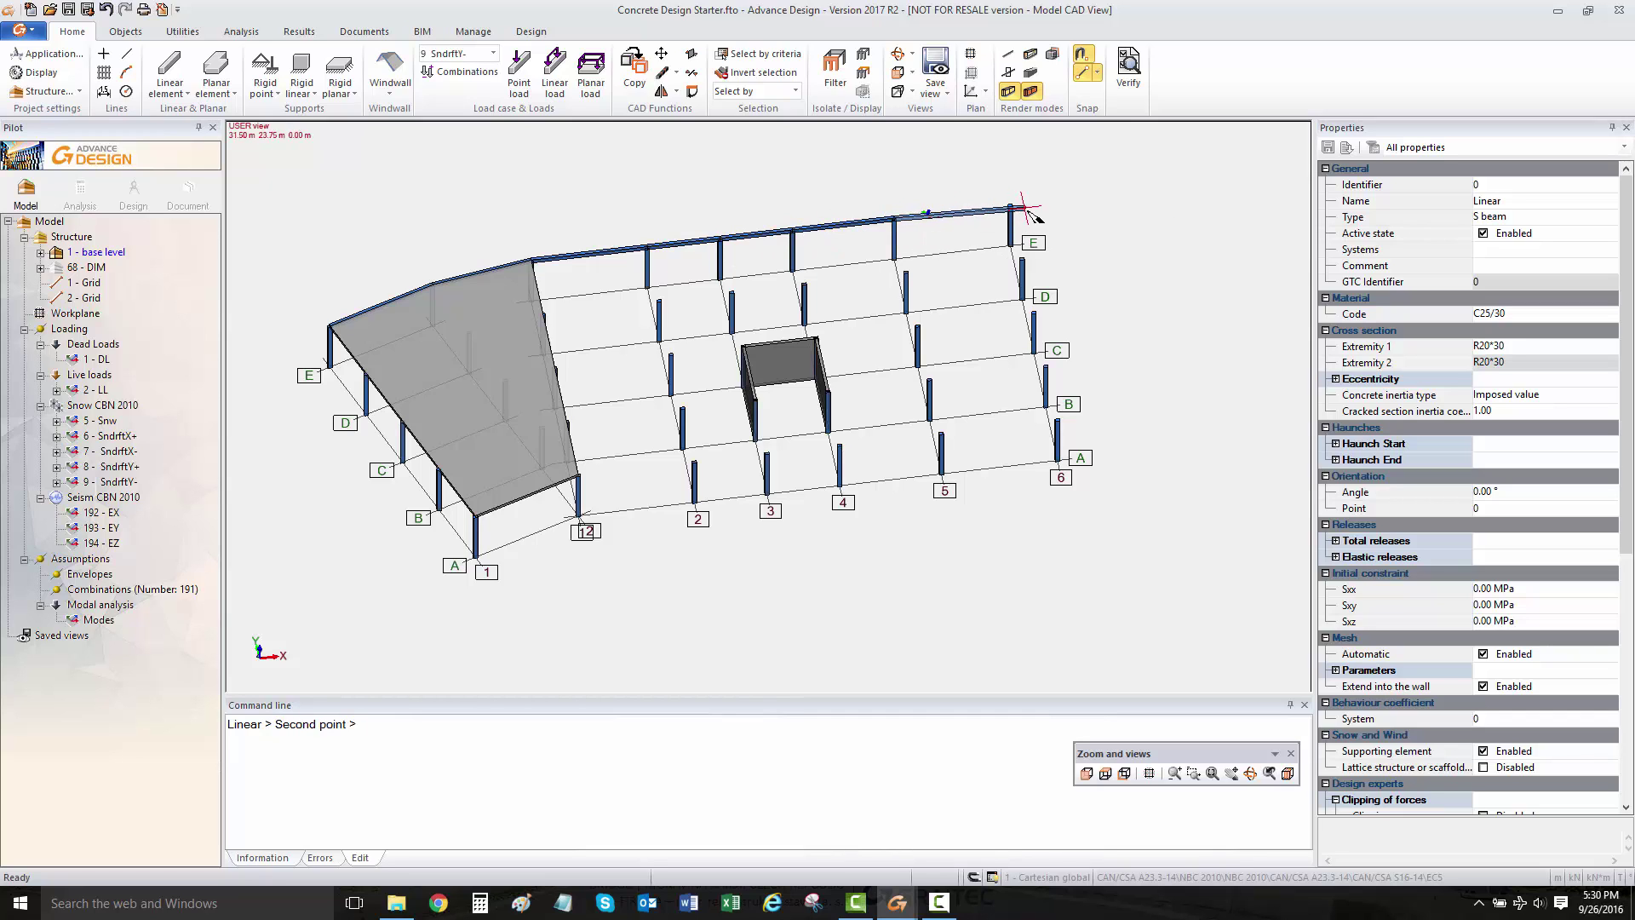
{"action": "left_click", "coordinate": [1011, 206]}
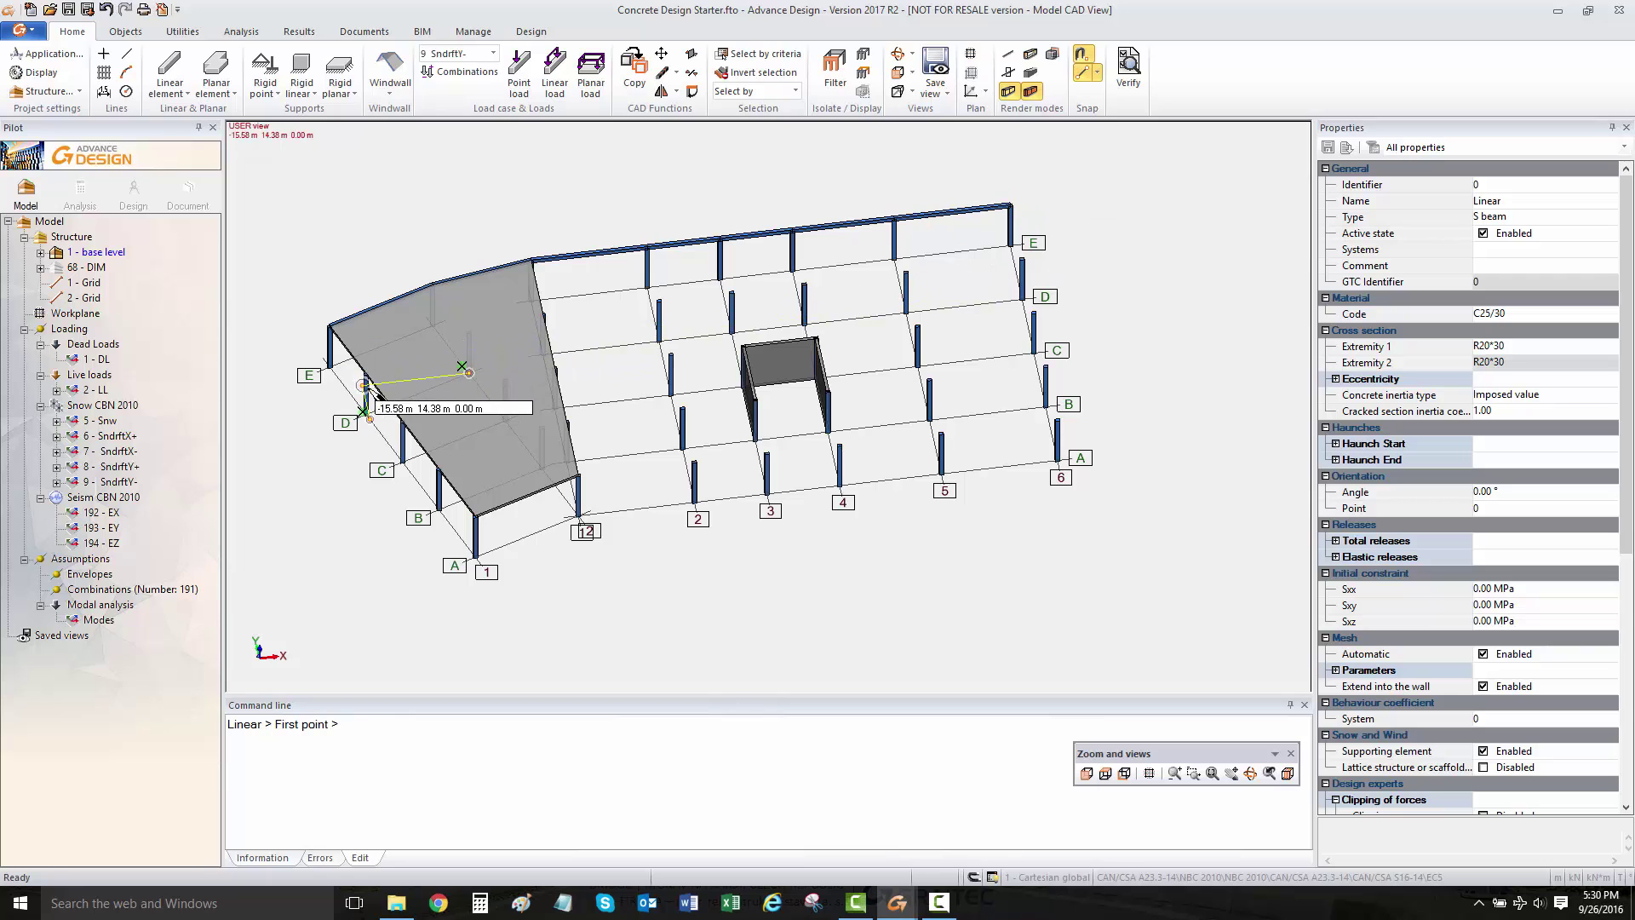
{"action": "key", "text": "Escape"}
Step: Hide the skewed grid's slab and draw linear beams between column tops along axis D from skewed-grid axis 1 to main-grid axis 3
{"action": "left_click", "coordinate": [473, 374]}
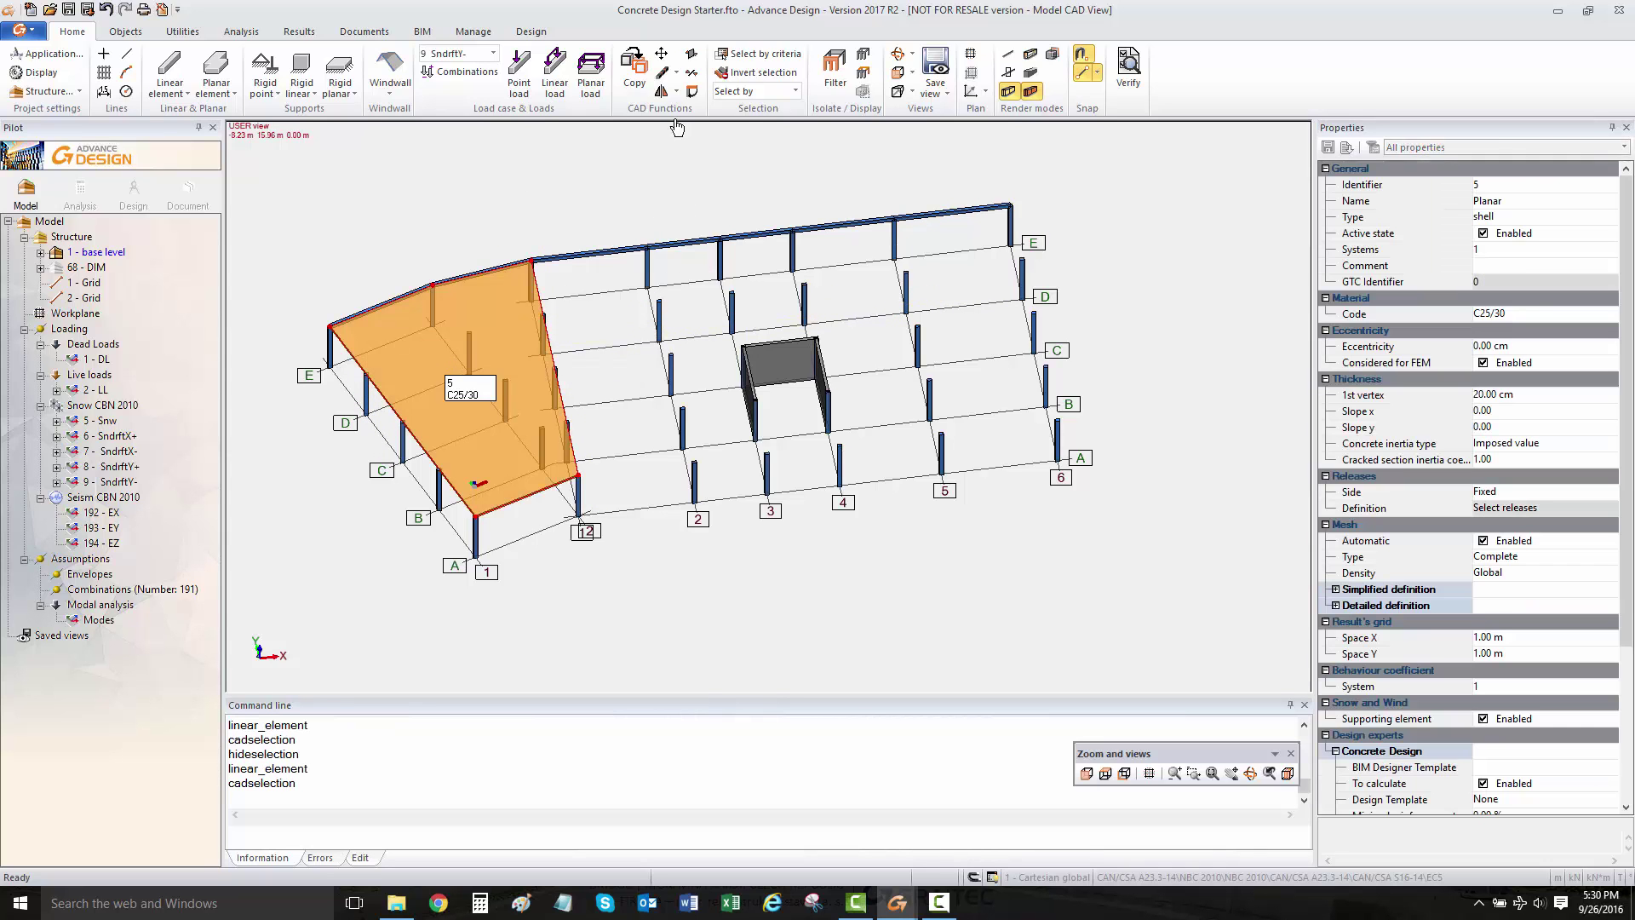
{"action": "left_click", "coordinate": [863, 72]}
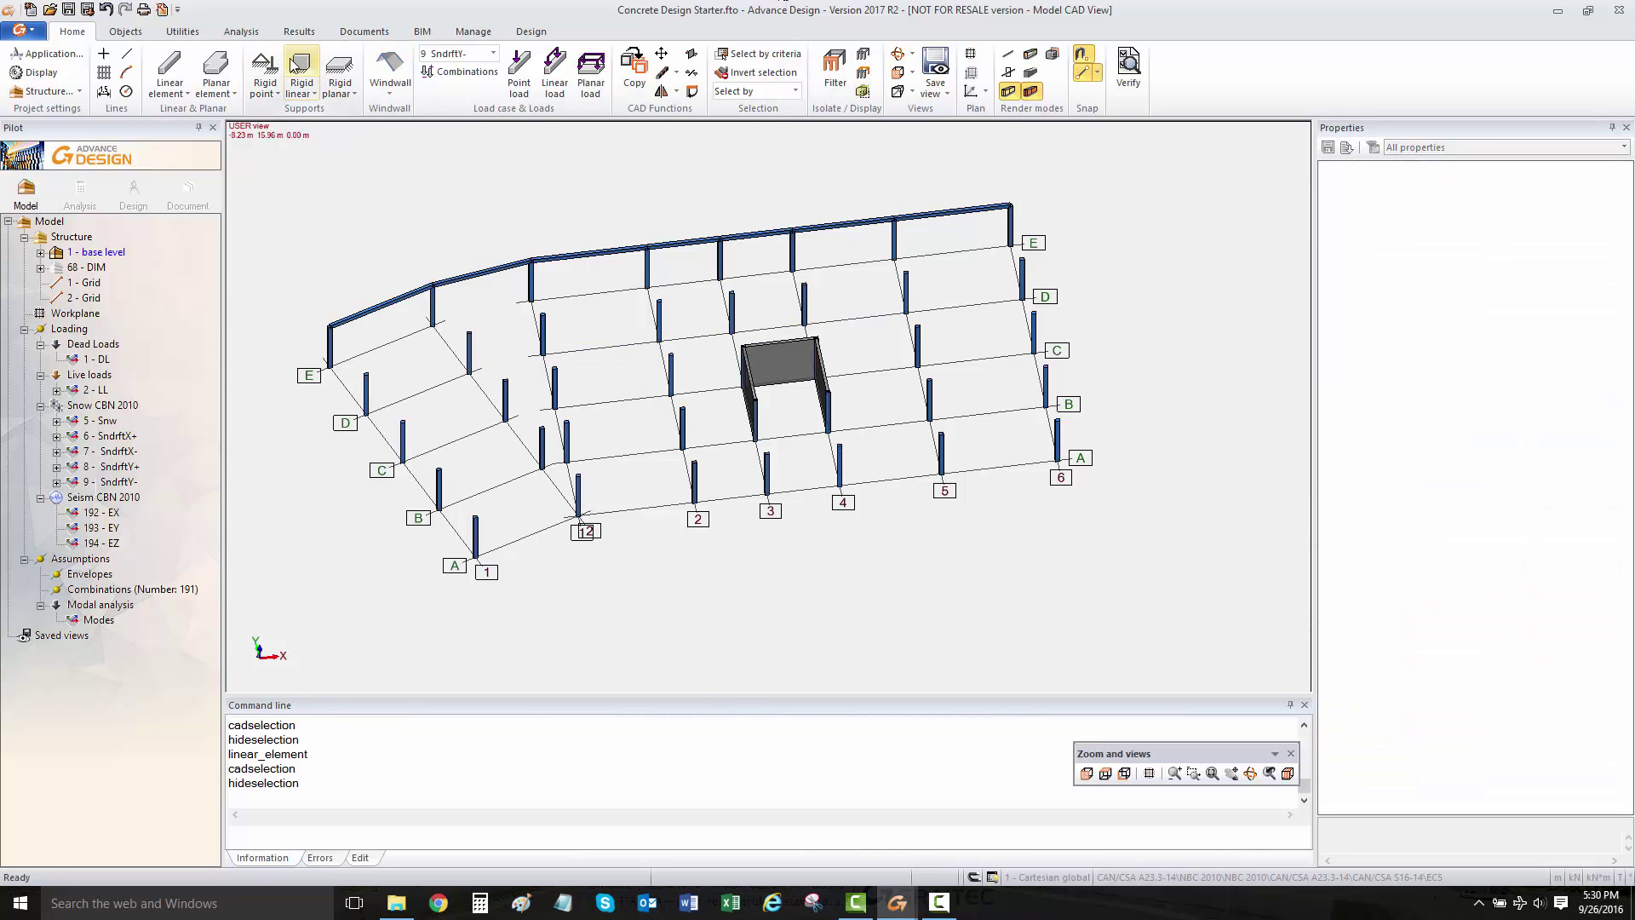
{"action": "left_click", "coordinate": [169, 64]}
{"action": "left_click", "coordinate": [350, 365]}
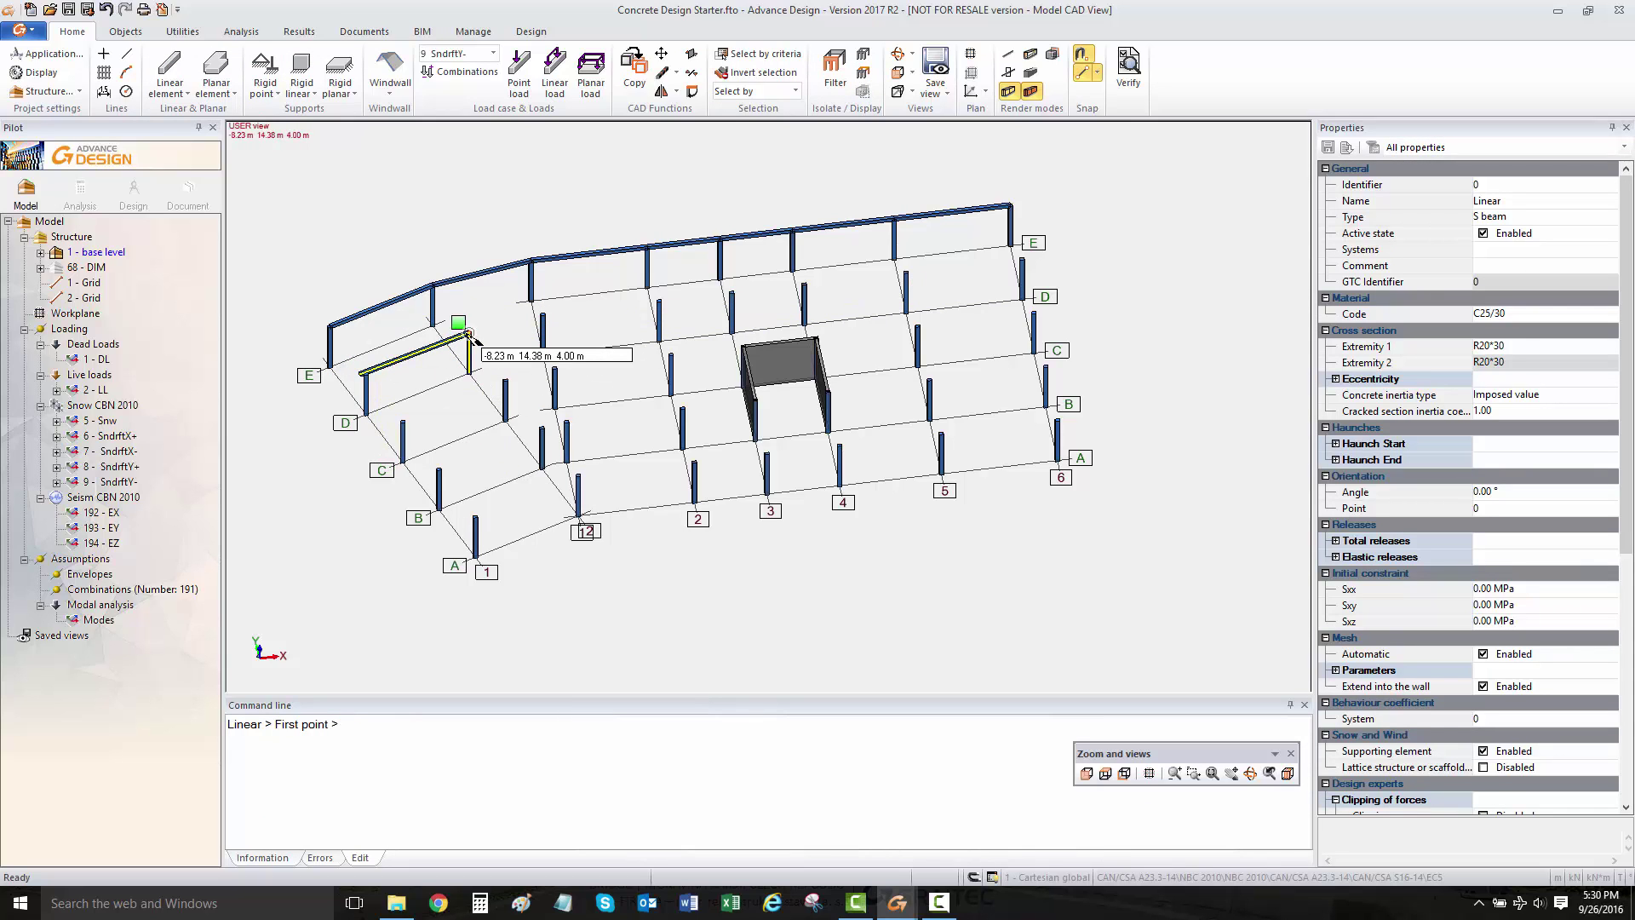
{"action": "left_click", "coordinate": [542, 316]}
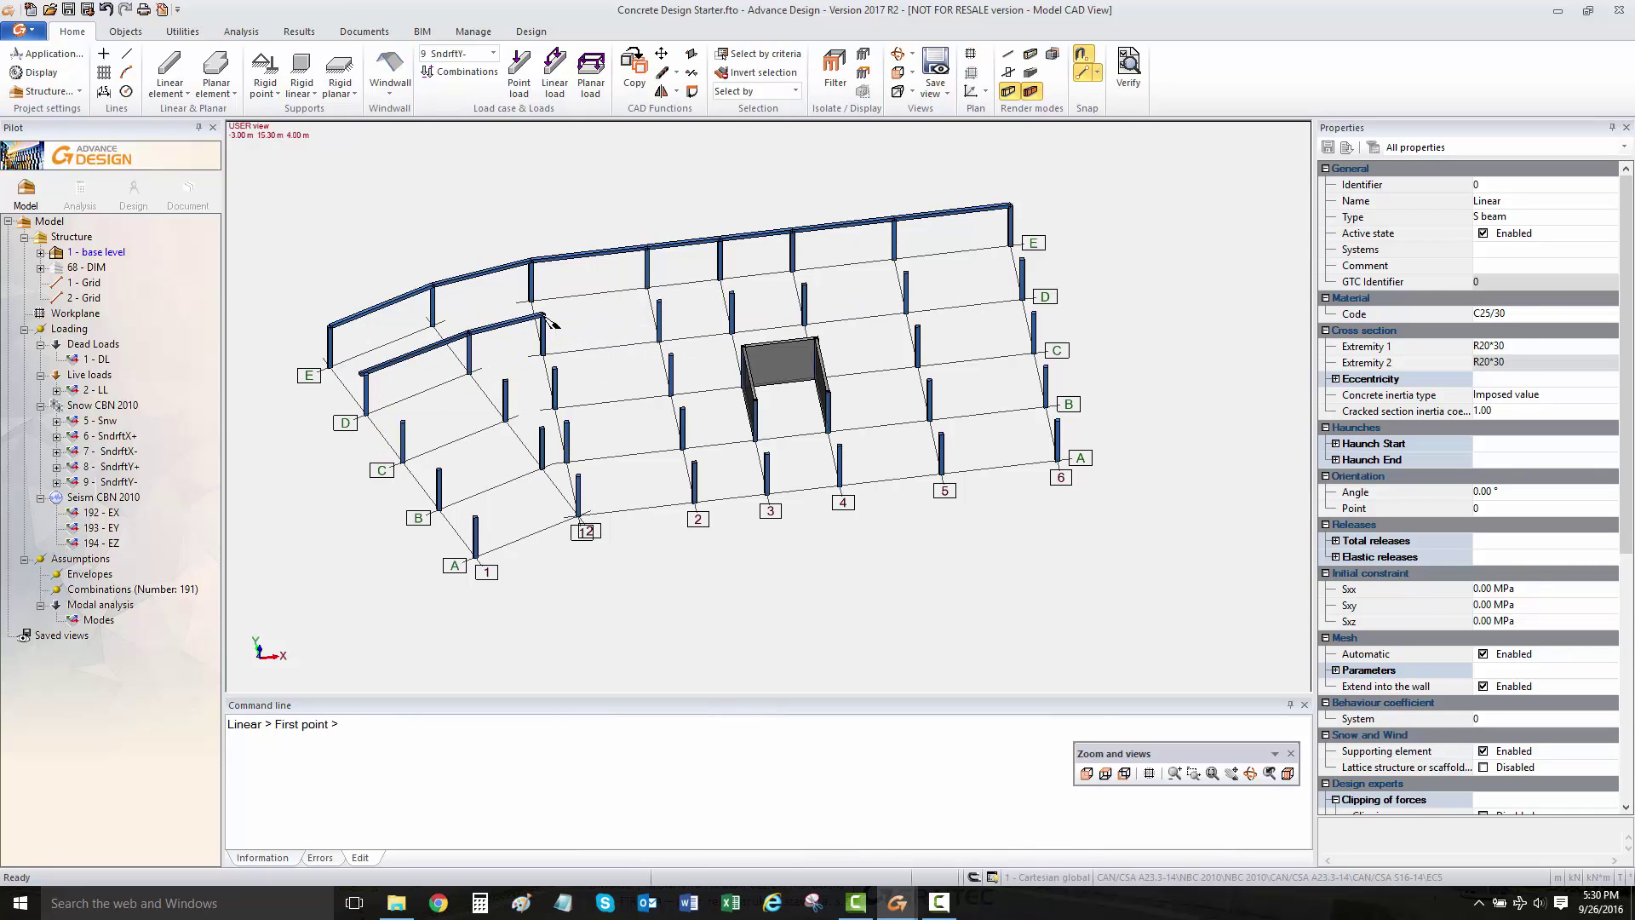
{"action": "left_click", "coordinate": [541, 316]}
{"action": "left_click", "coordinate": [658, 301]}
{"action": "left_click", "coordinate": [657, 301]}
{"action": "left_click", "coordinate": [730, 294]}
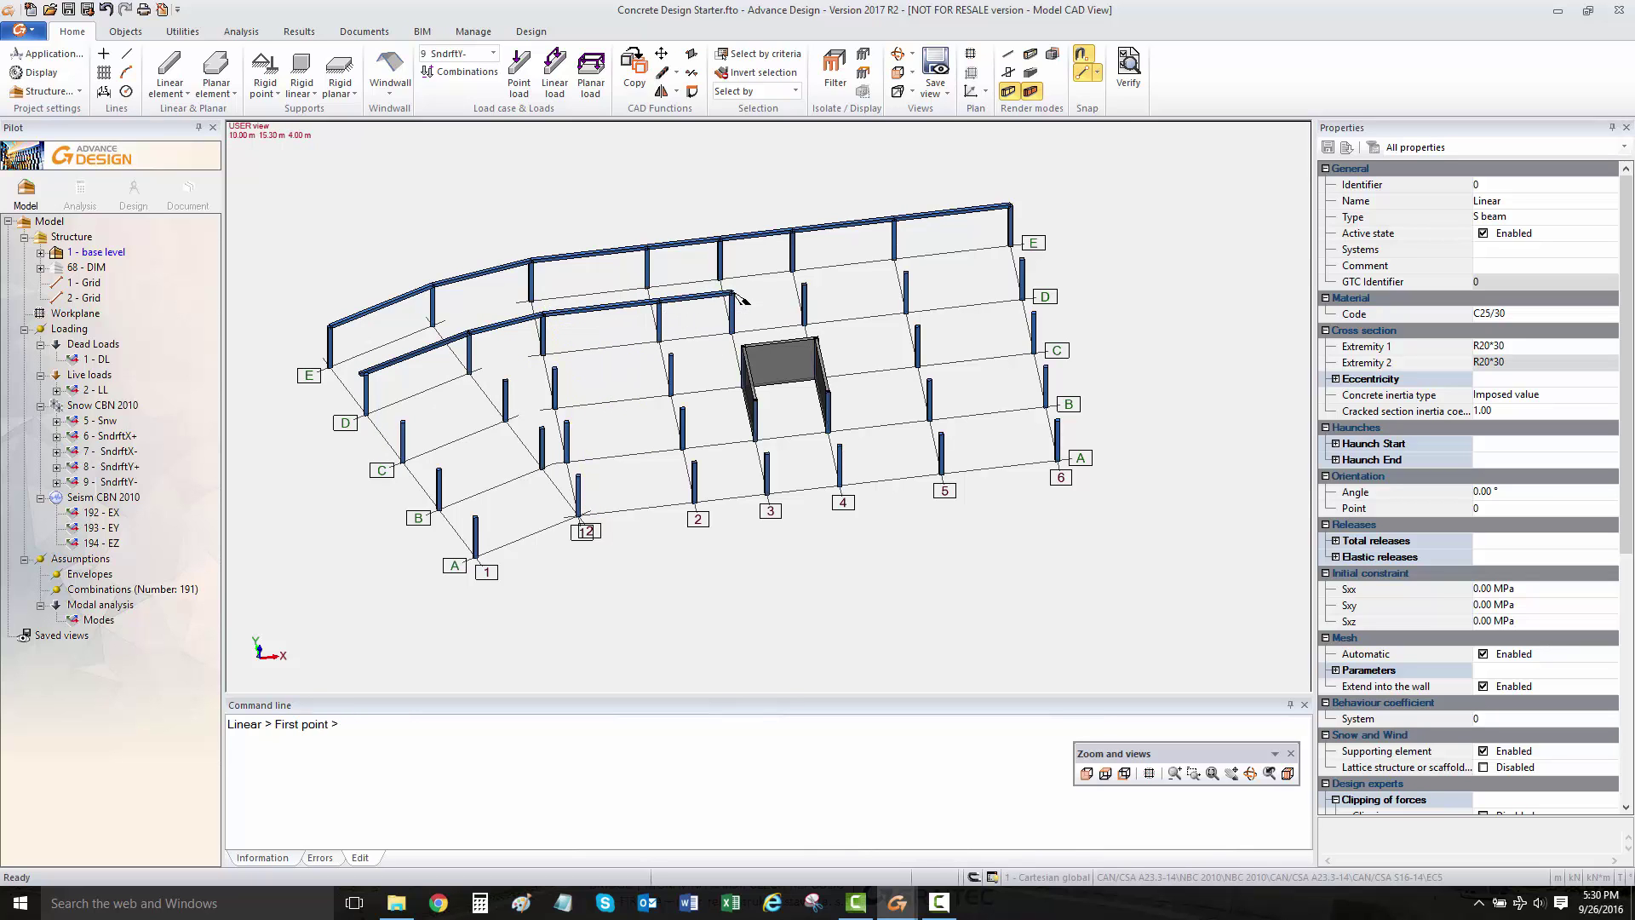
{"action": "left_click", "coordinate": [730, 294]}
{"action": "left_click", "coordinate": [804, 287]}
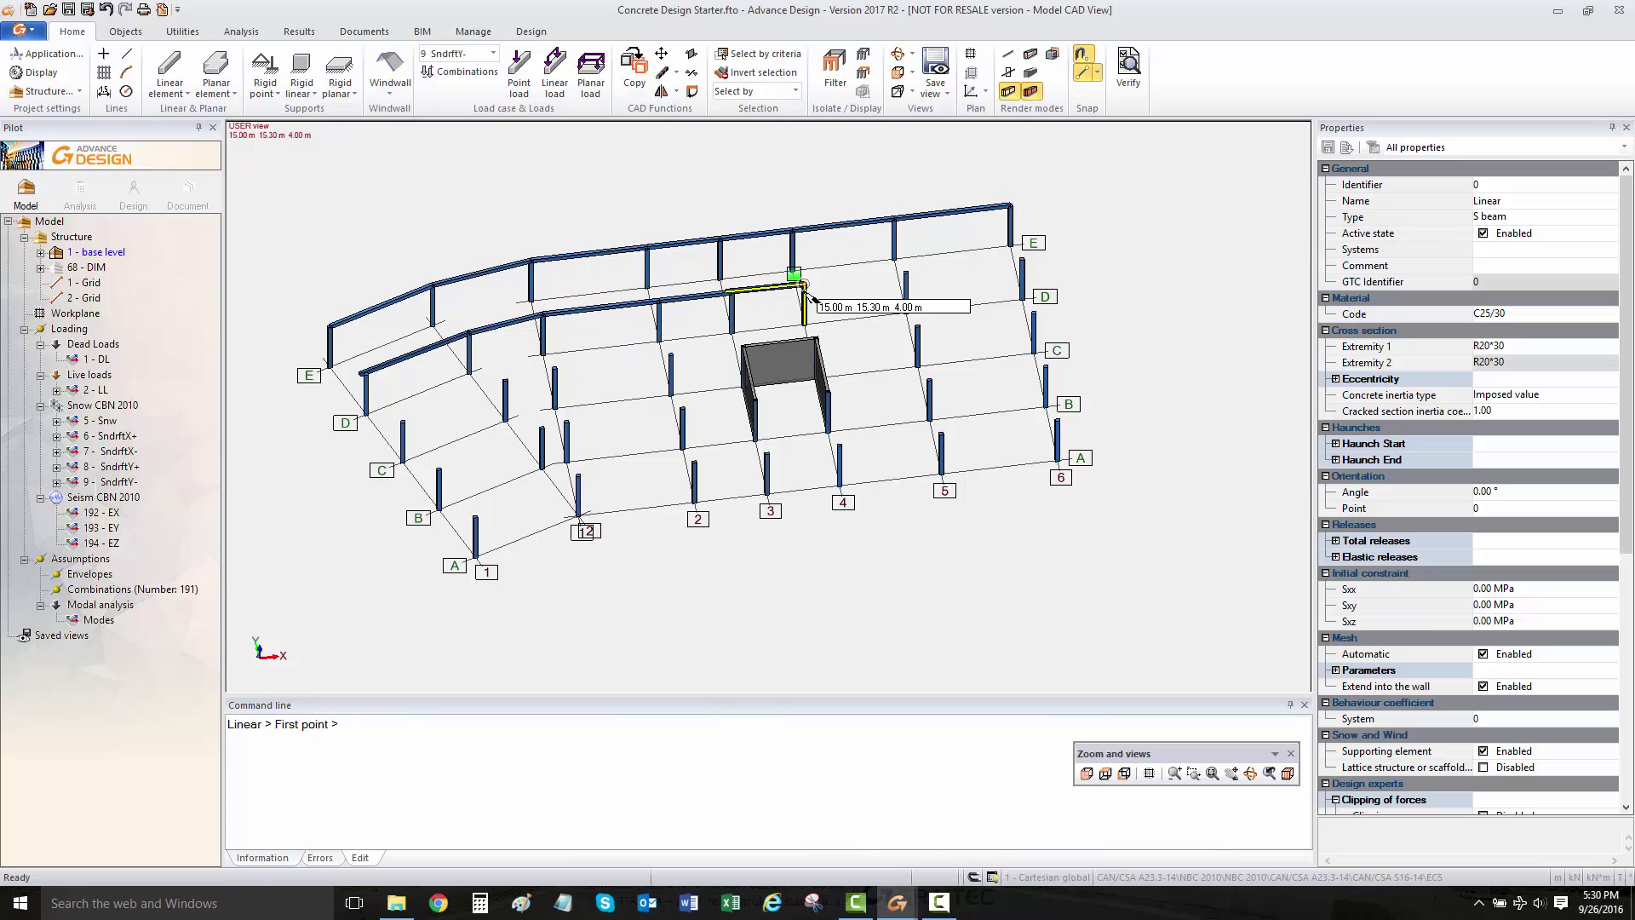
{"action": "left_click", "coordinate": [905, 277]}
{"action": "left_click", "coordinate": [905, 278]}
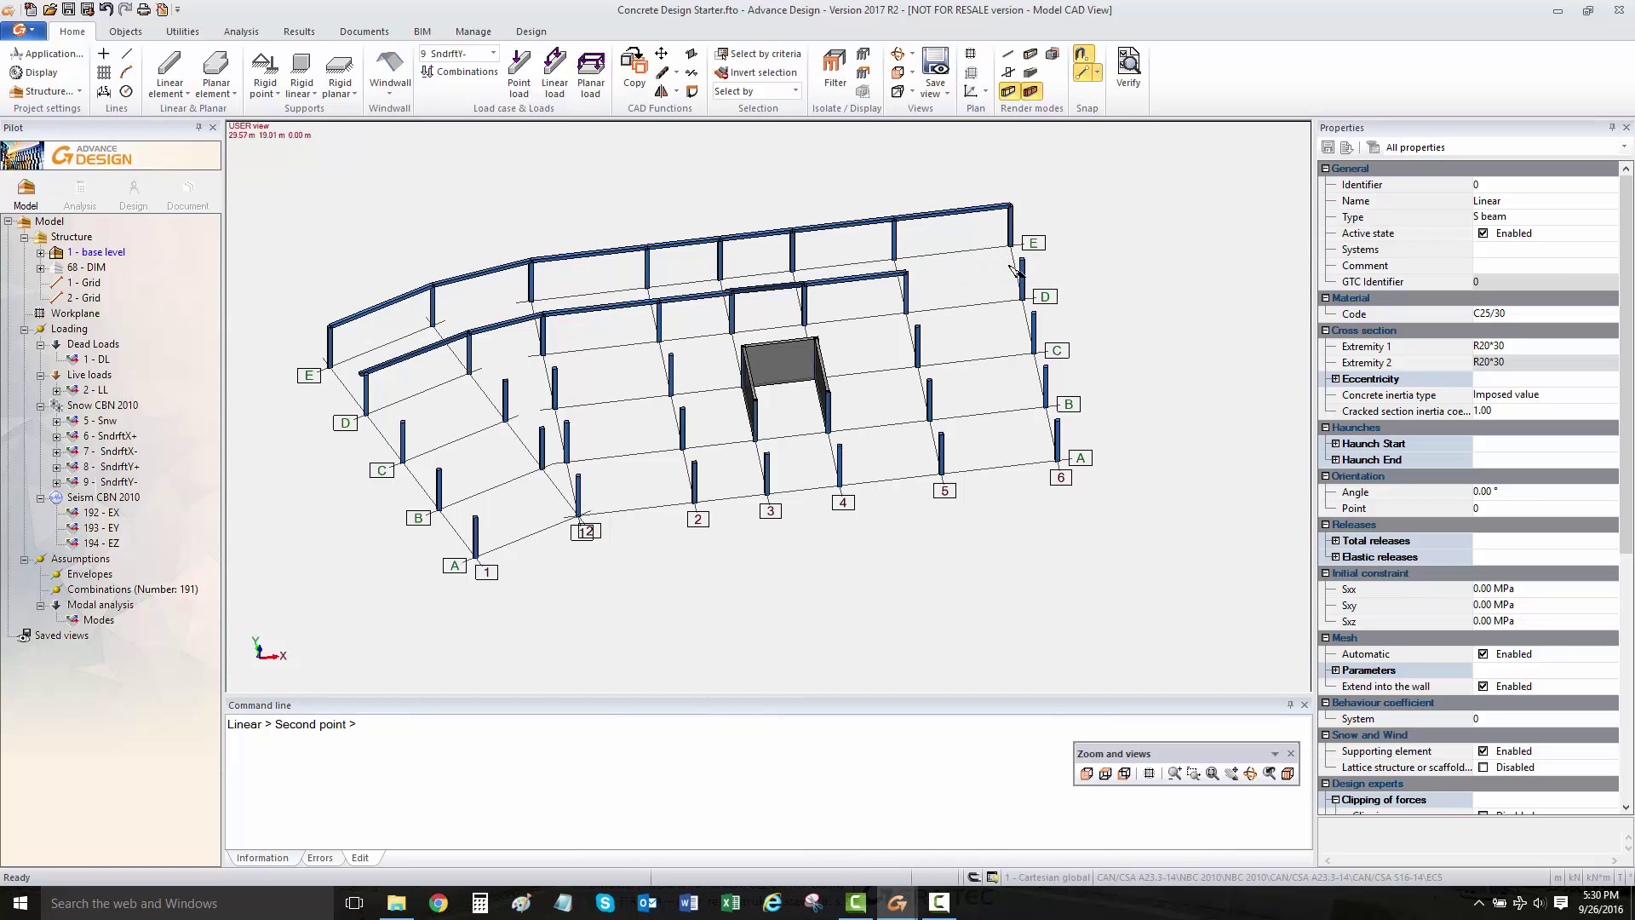
{"action": "key", "text": "ctrl+z"}
{"action": "middle_click_drag", "start_coordinate": [694, 358], "coordinate": [724, 281]}
{"action": "left_click", "coordinate": [723, 252]}
{"action": "key", "text": "Escape"}
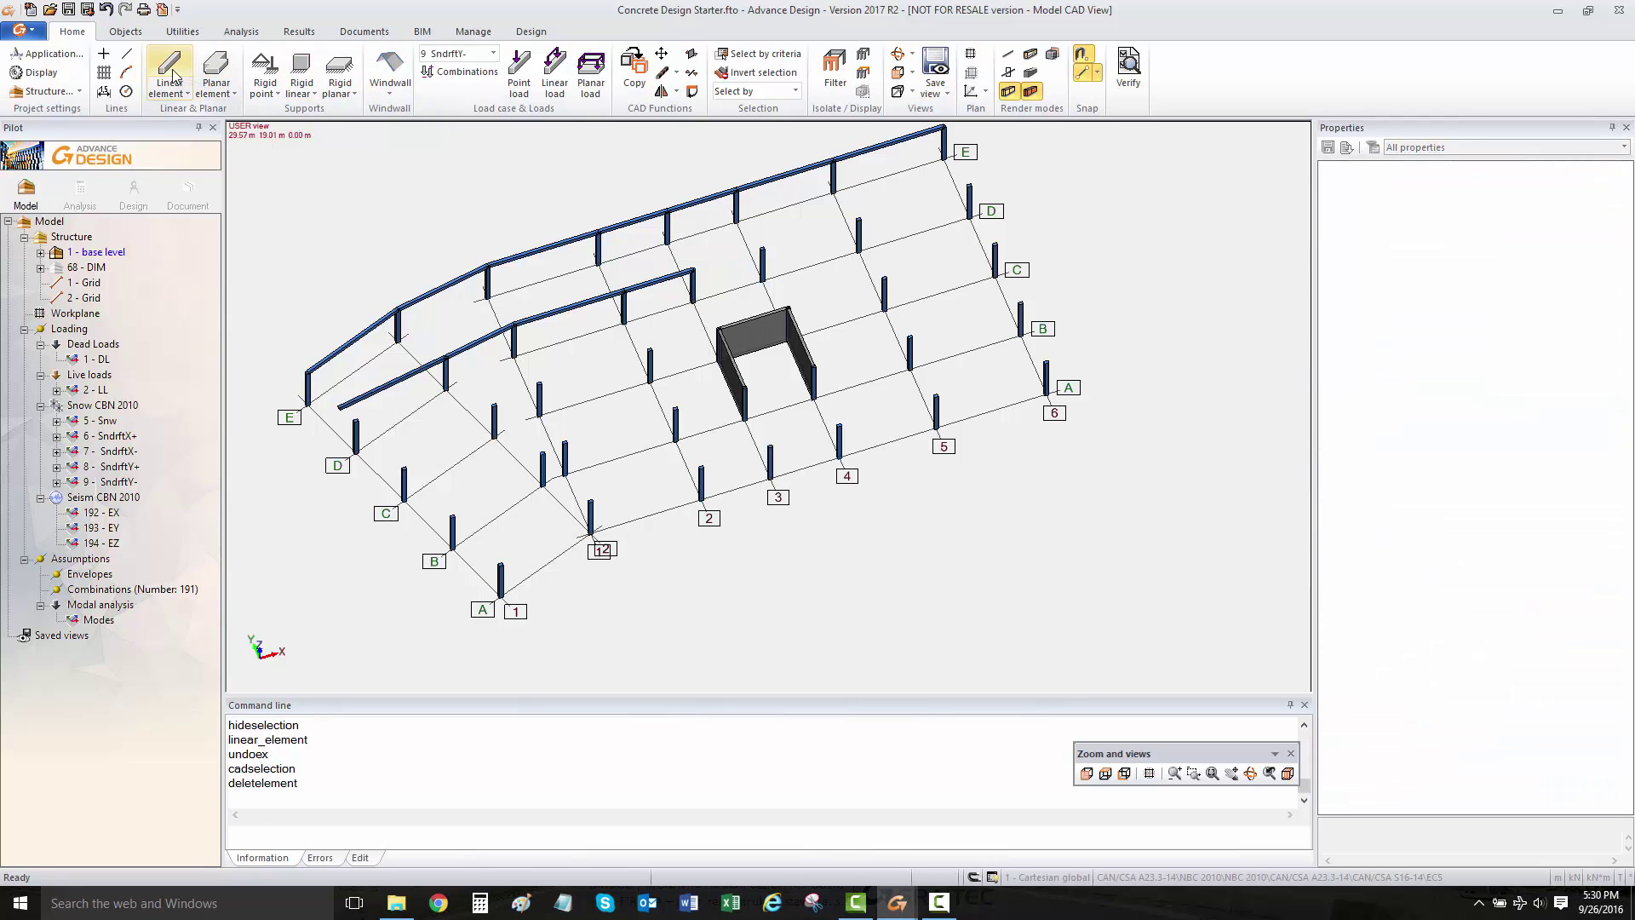
Step: Draw a linear beam on the column tops along main-grid axis D between axes 3 and 4
{"action": "left_click", "coordinate": [169, 68]}
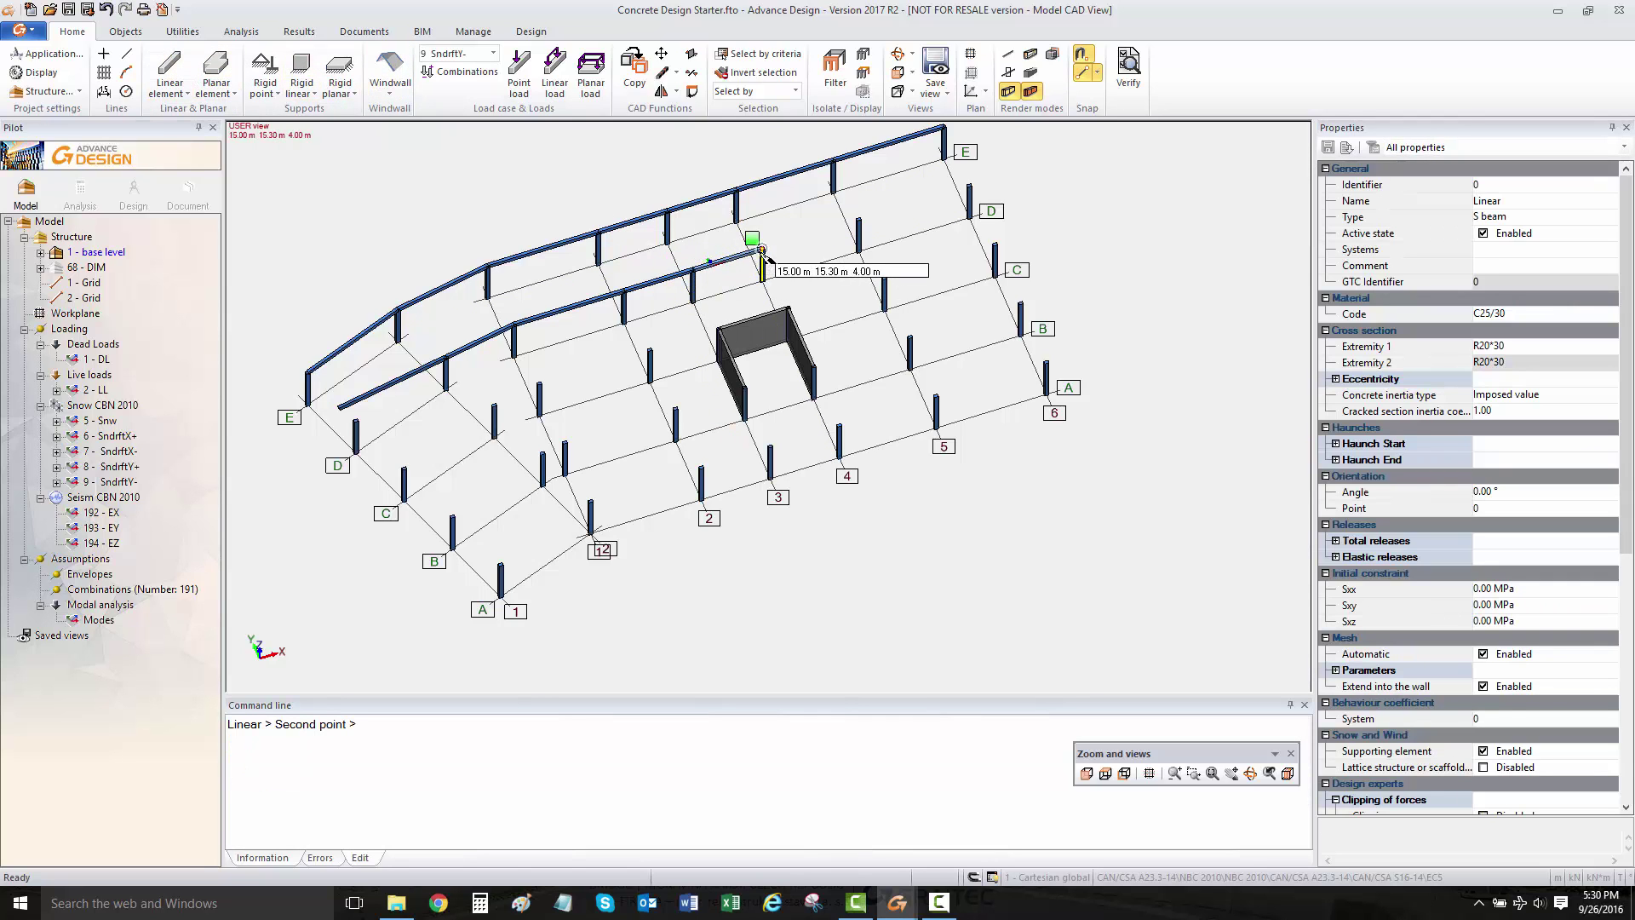
{"action": "middle_click_drag", "start_coordinate": [737, 295], "coordinate": [725, 274]}
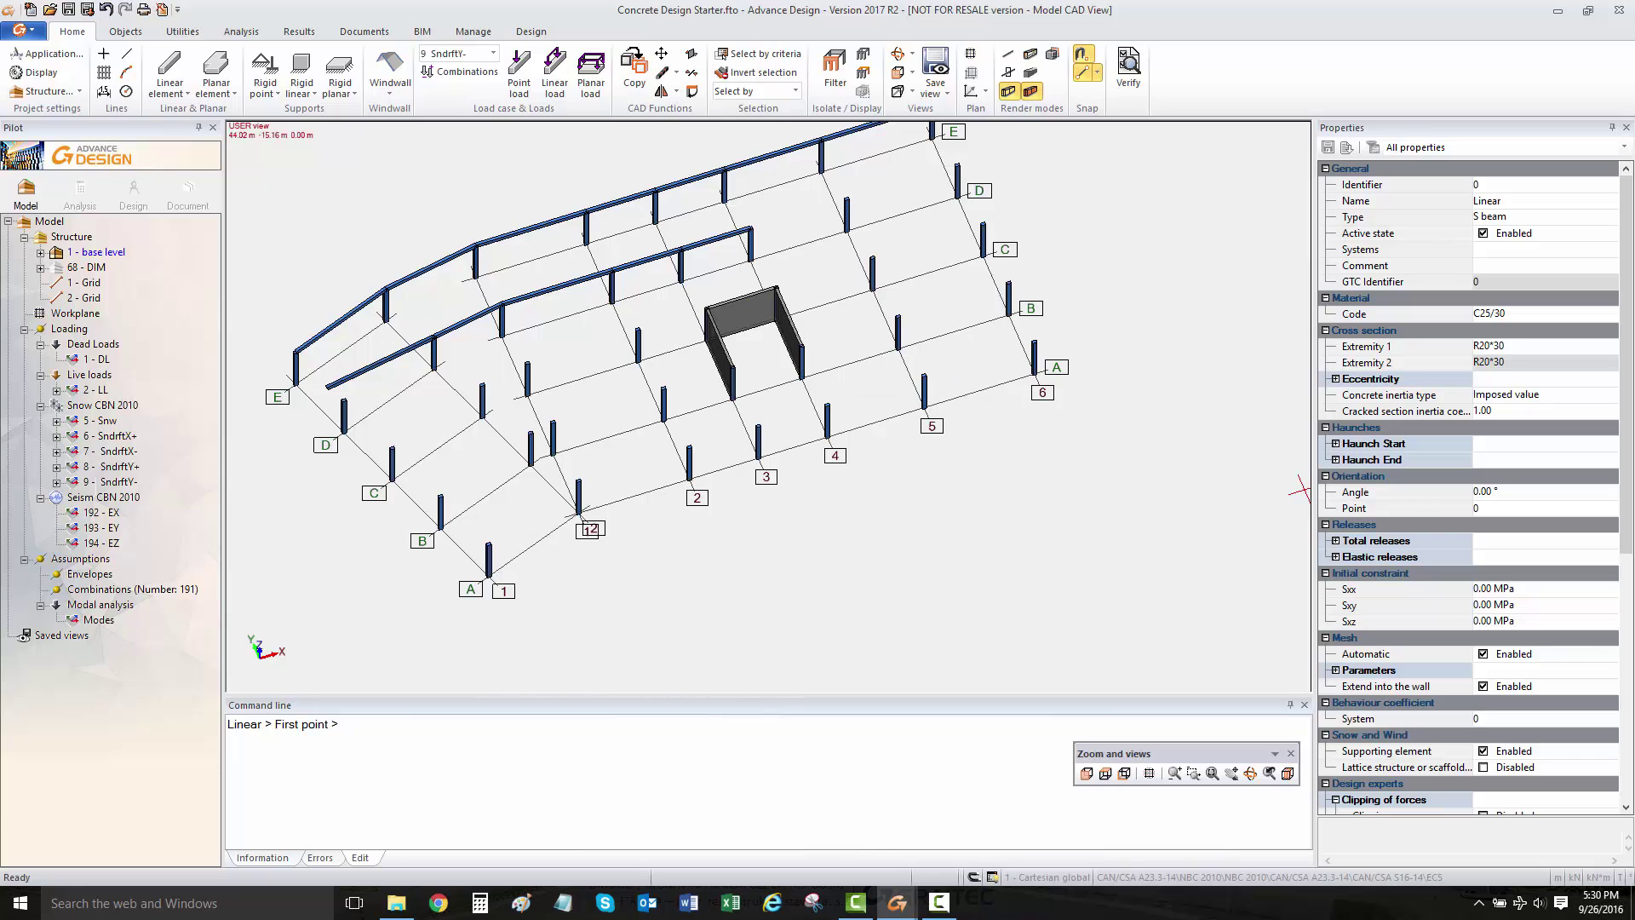
{"action": "middle_click_drag", "start_coordinate": [350, 612], "coordinate": [538, 615], "text": "shift"}
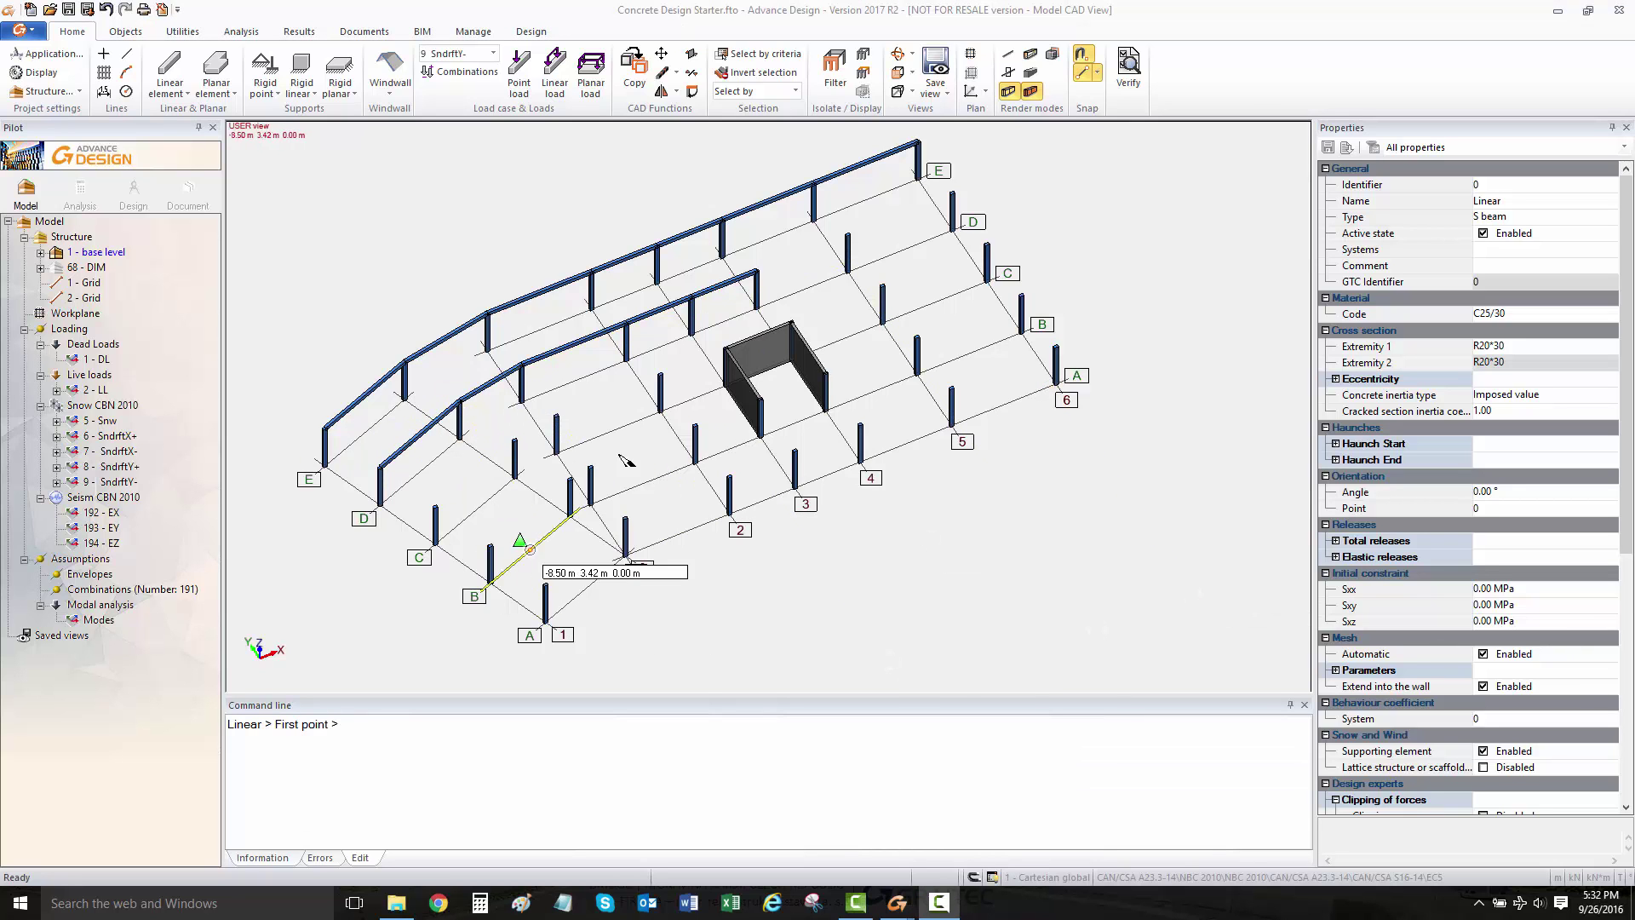
{"action": "middle_click_drag", "start_coordinate": [741, 566], "coordinate": [792, 569], "text": "shift"}
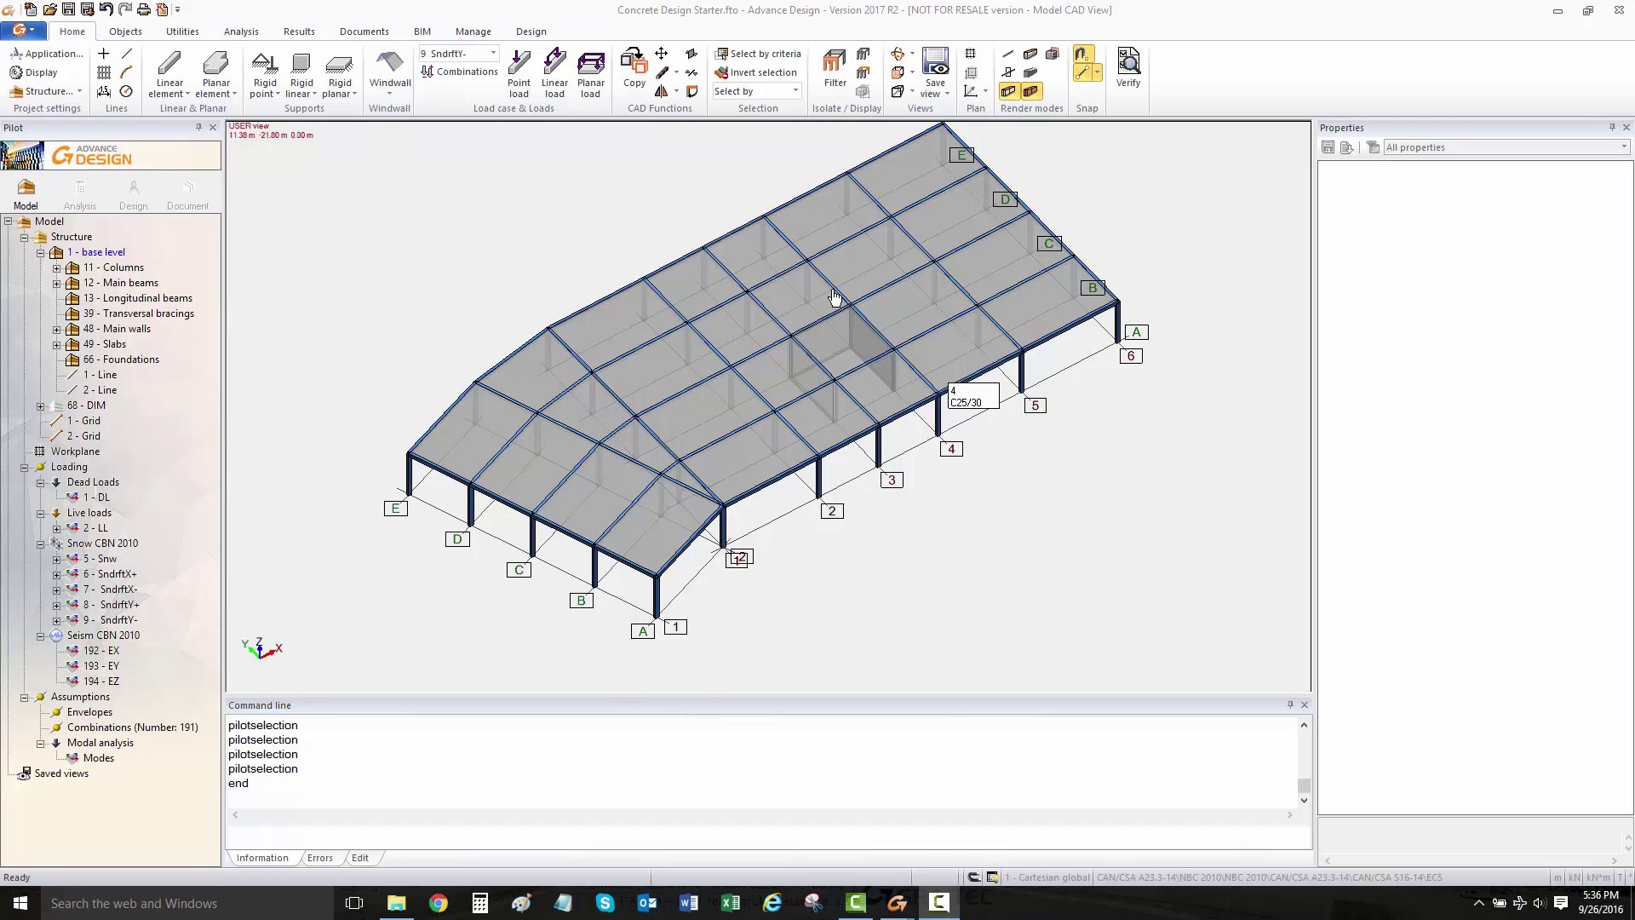
Step: Cut an opening in the main grid's slab from line 1, at the core between axes 3 and 4
{"action": "middle_click_drag", "start_coordinate": [851, 345], "coordinate": [799, 368]}
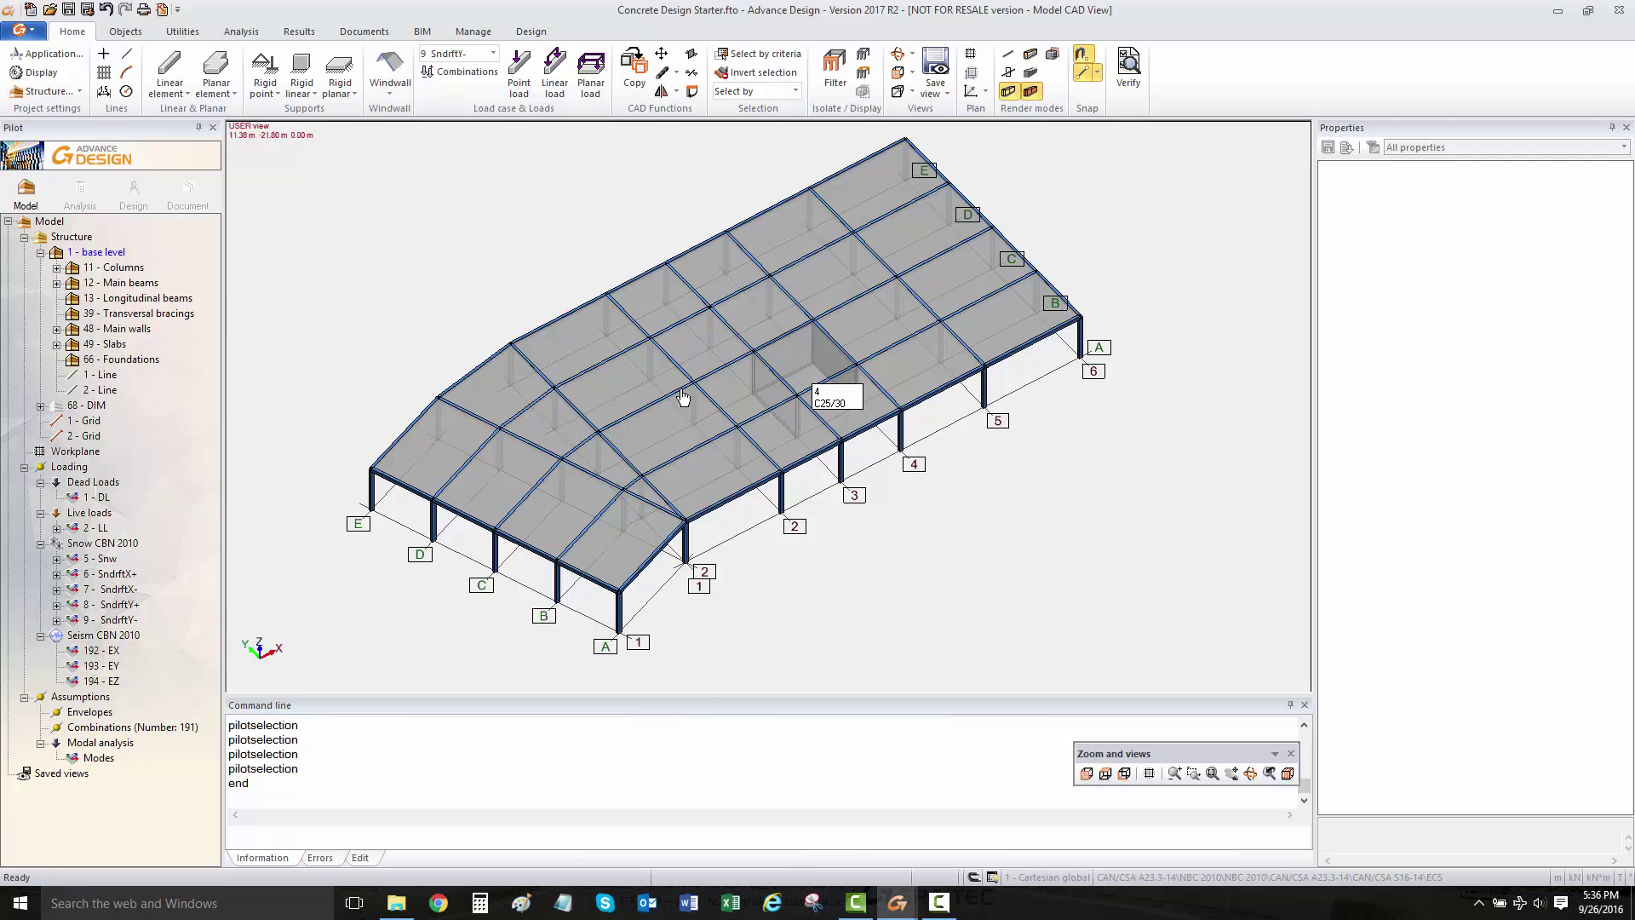
{"action": "left_click", "coordinate": [103, 375]}
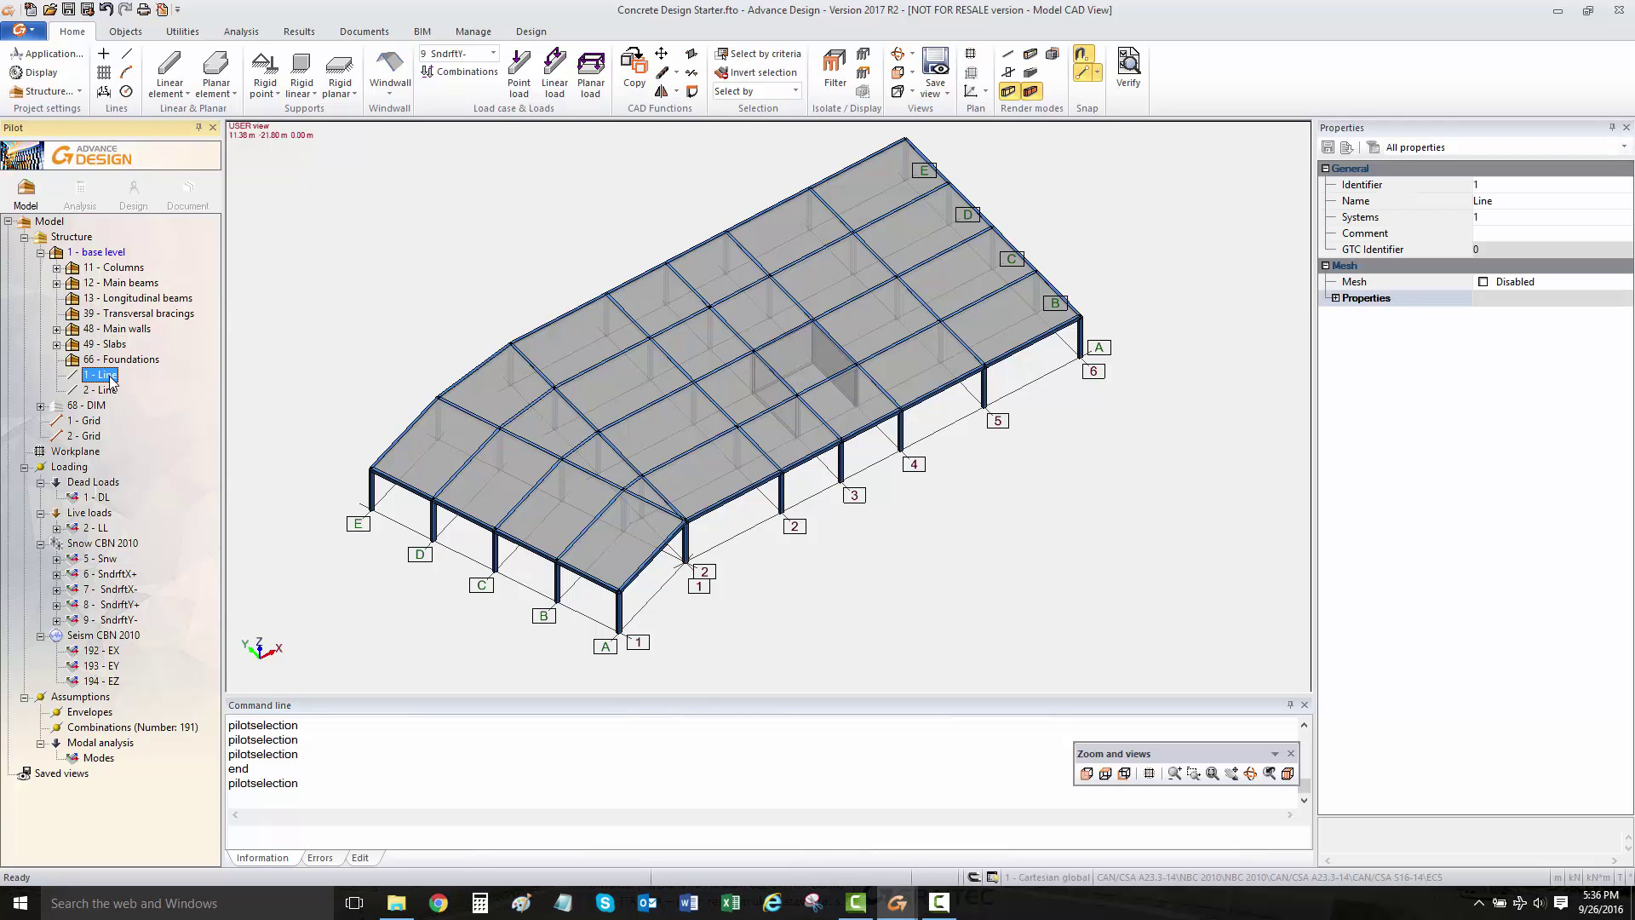
{"action": "left_click", "coordinate": [107, 391]}
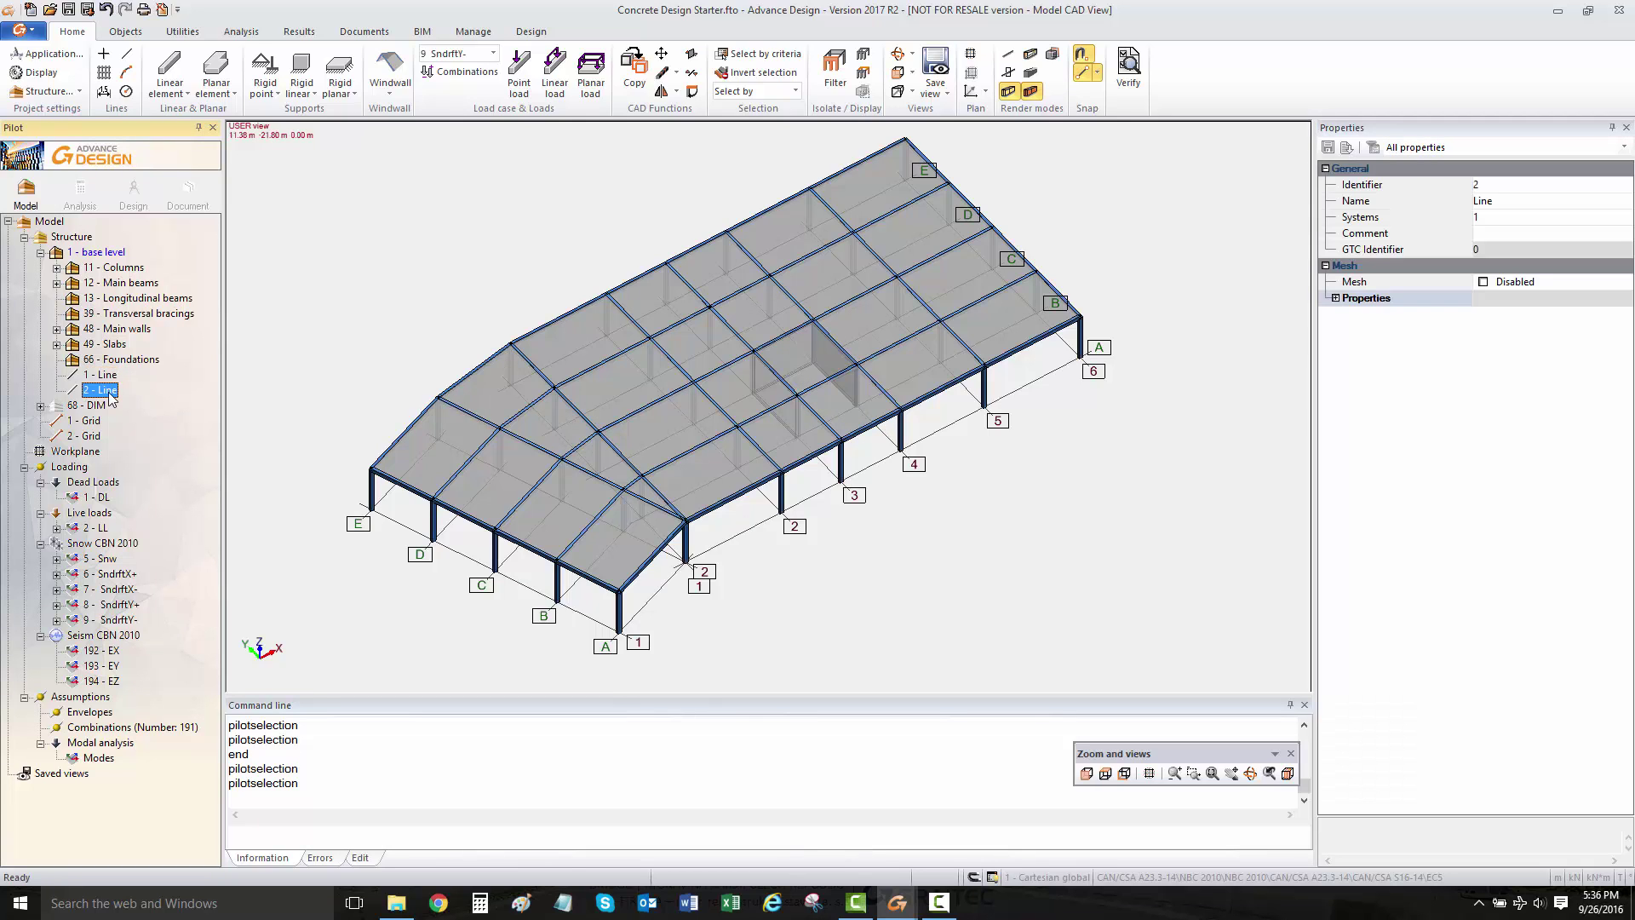
{"action": "left_click", "coordinate": [106, 380]}
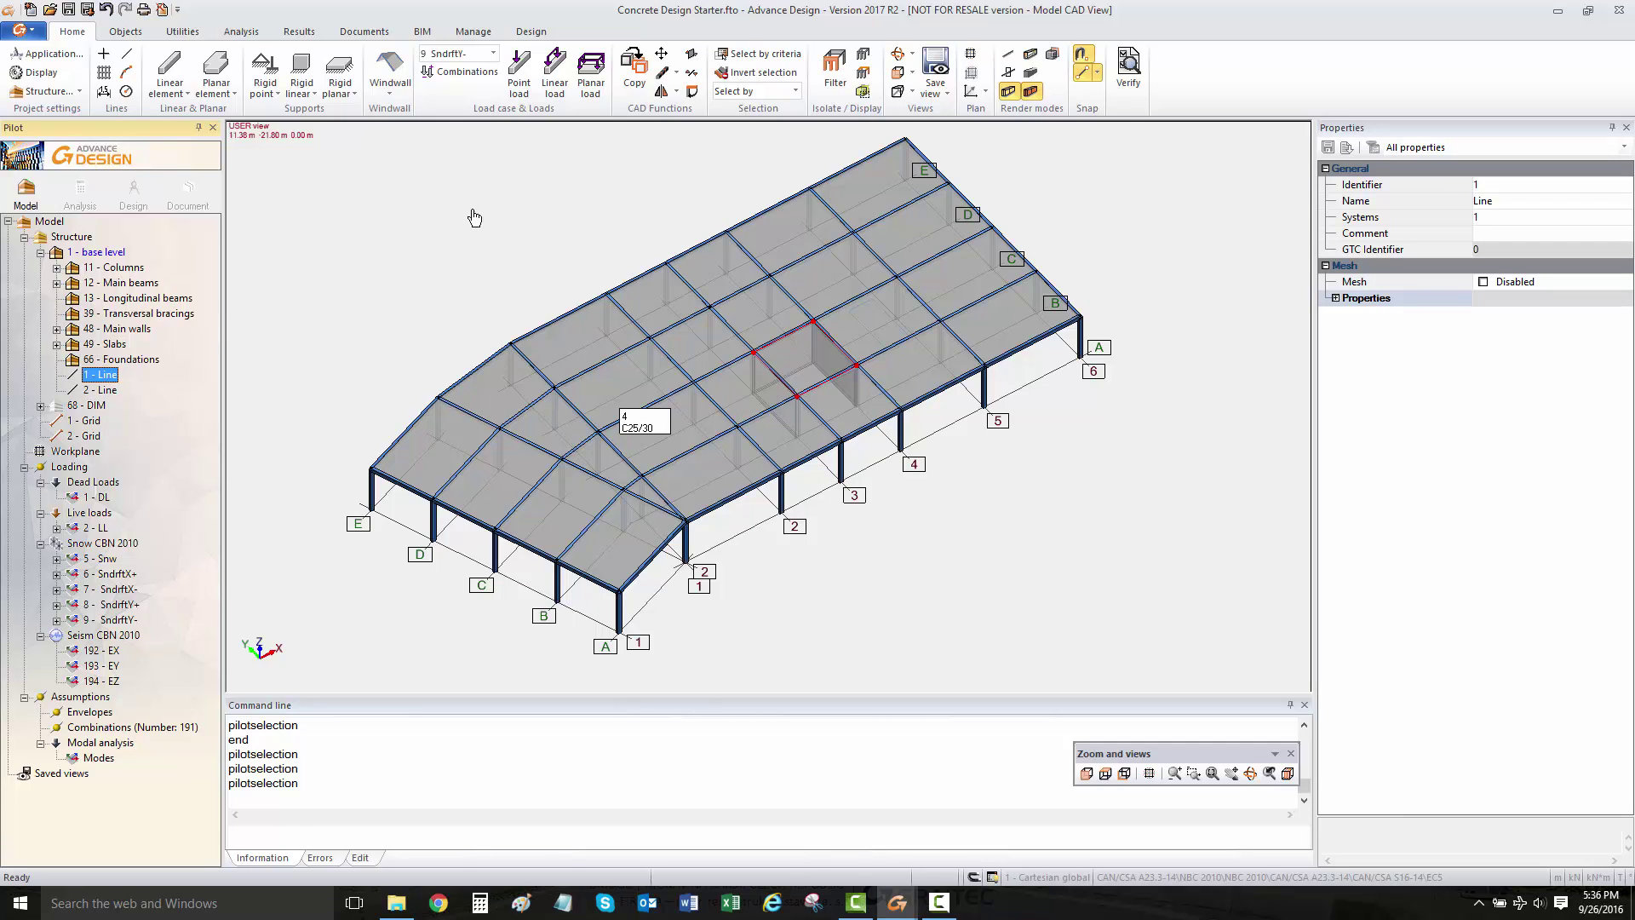
{"action": "left_click", "coordinate": [181, 34]}
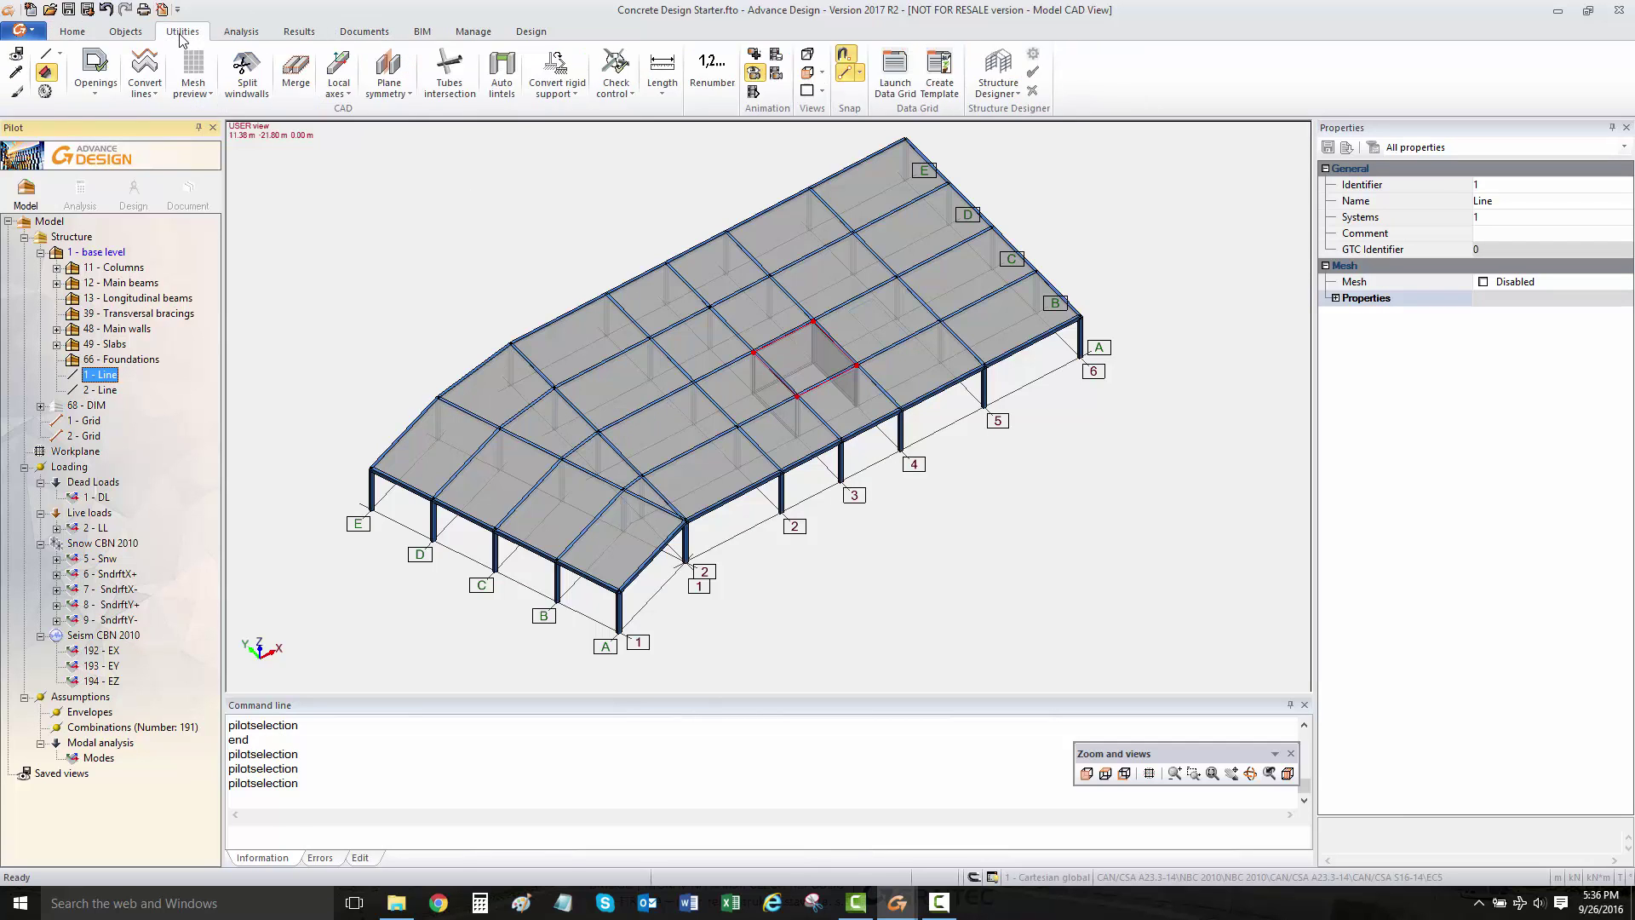
{"action": "left_click", "coordinate": [113, 73]}
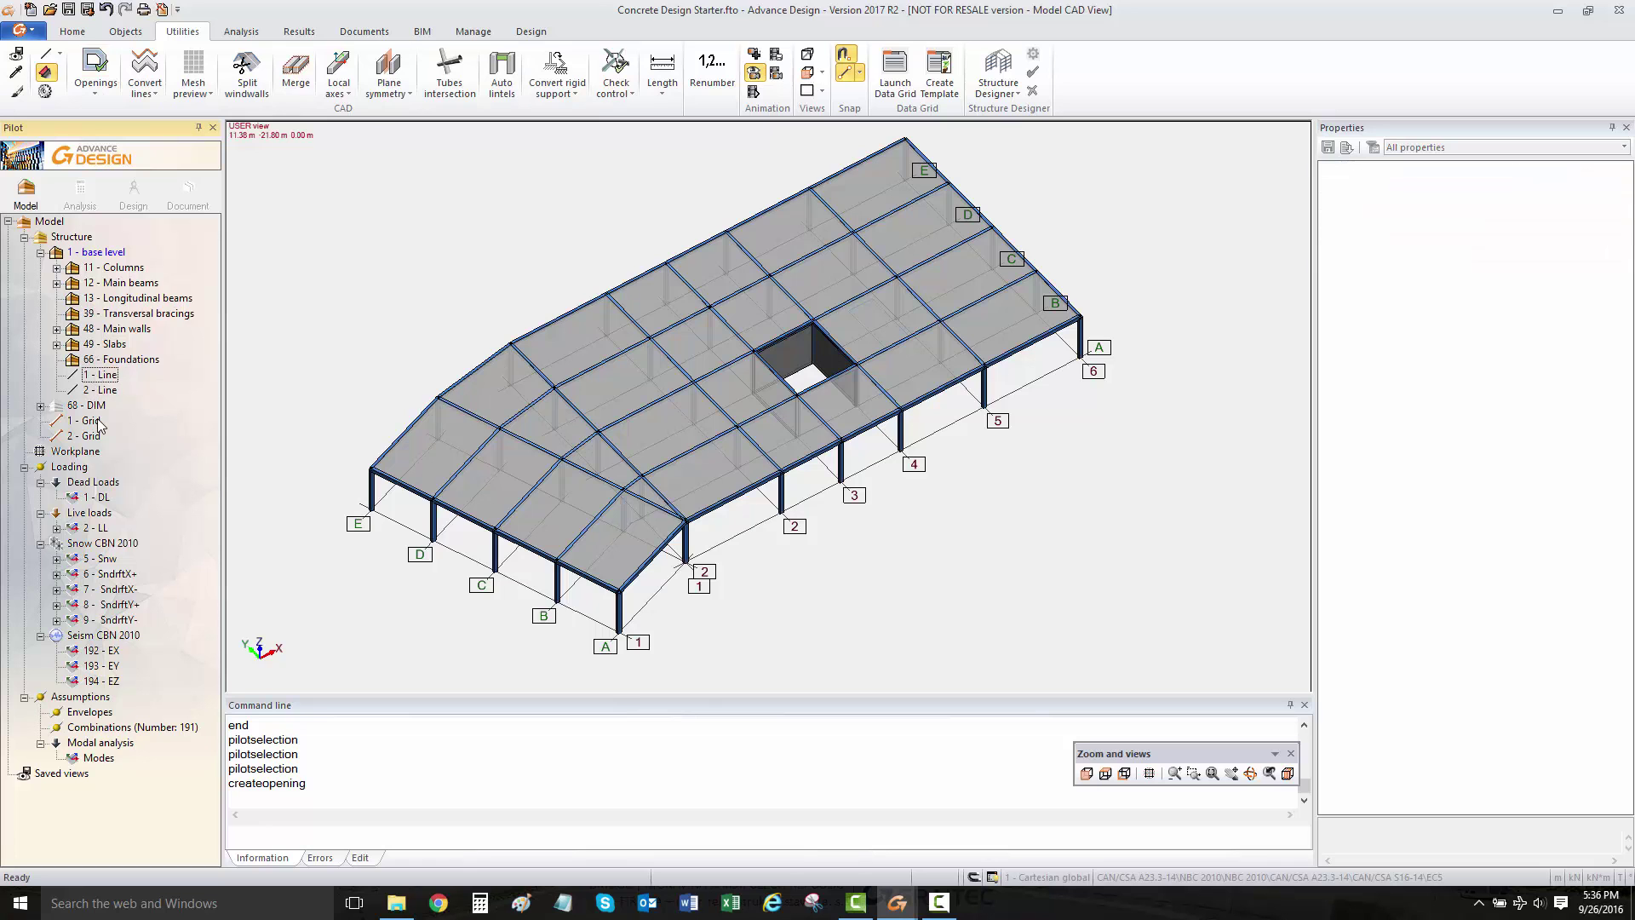
{"action": "scroll", "coordinate": [968, 364], "scroll_direction": "up", "scroll_amount": 8}
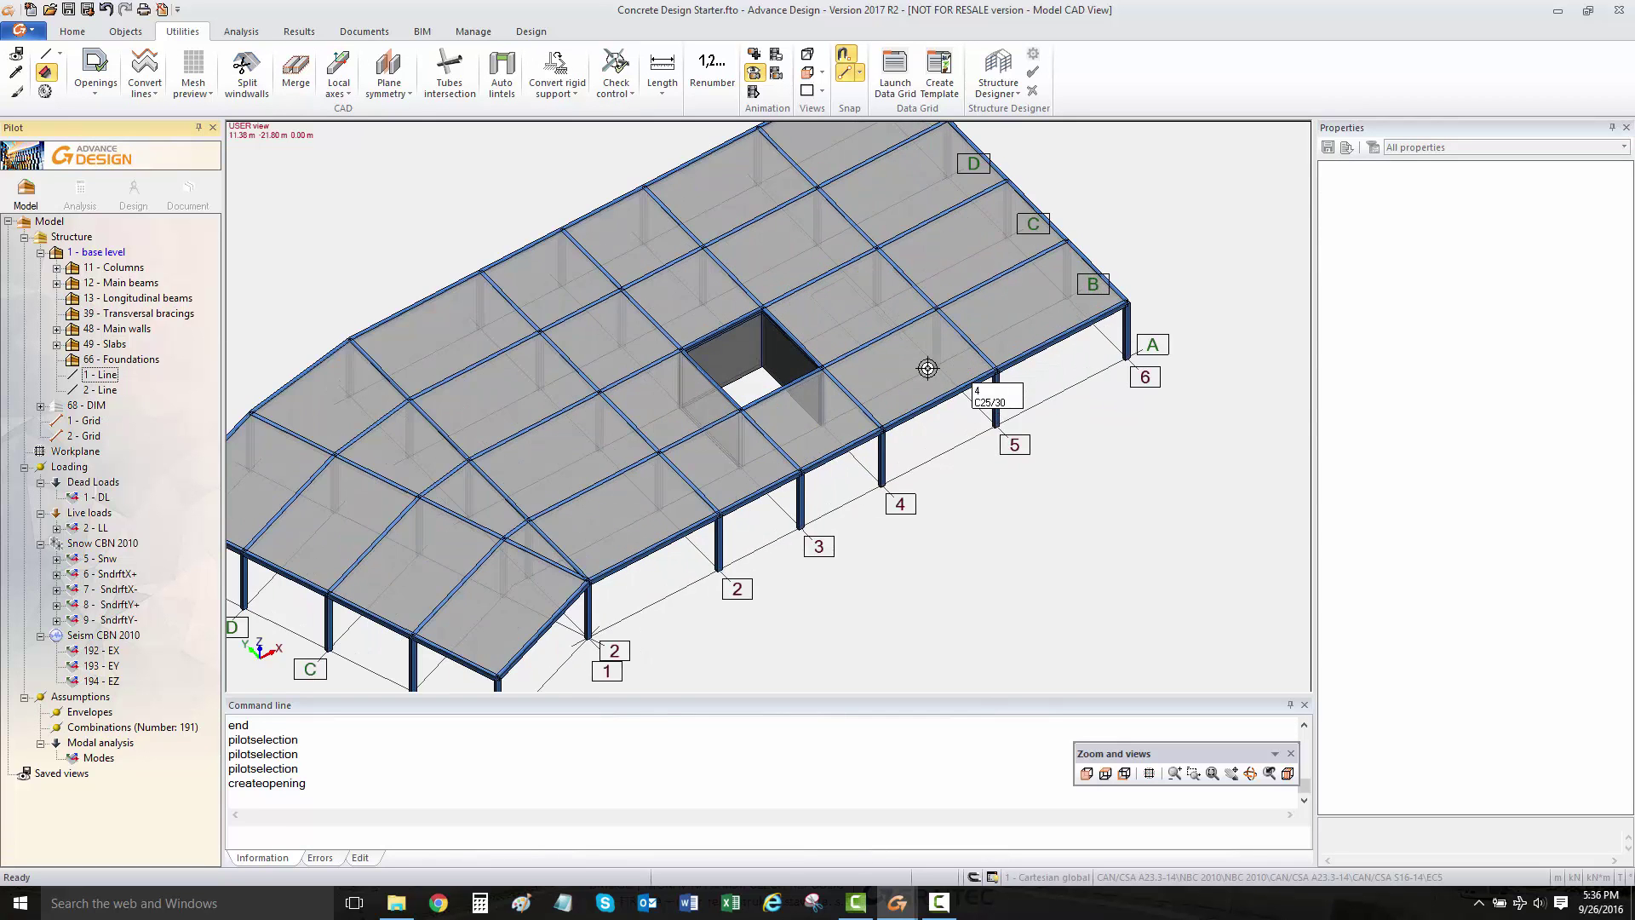
{"action": "left_click", "coordinate": [71, 33]}
{"action": "left_click", "coordinate": [127, 57]}
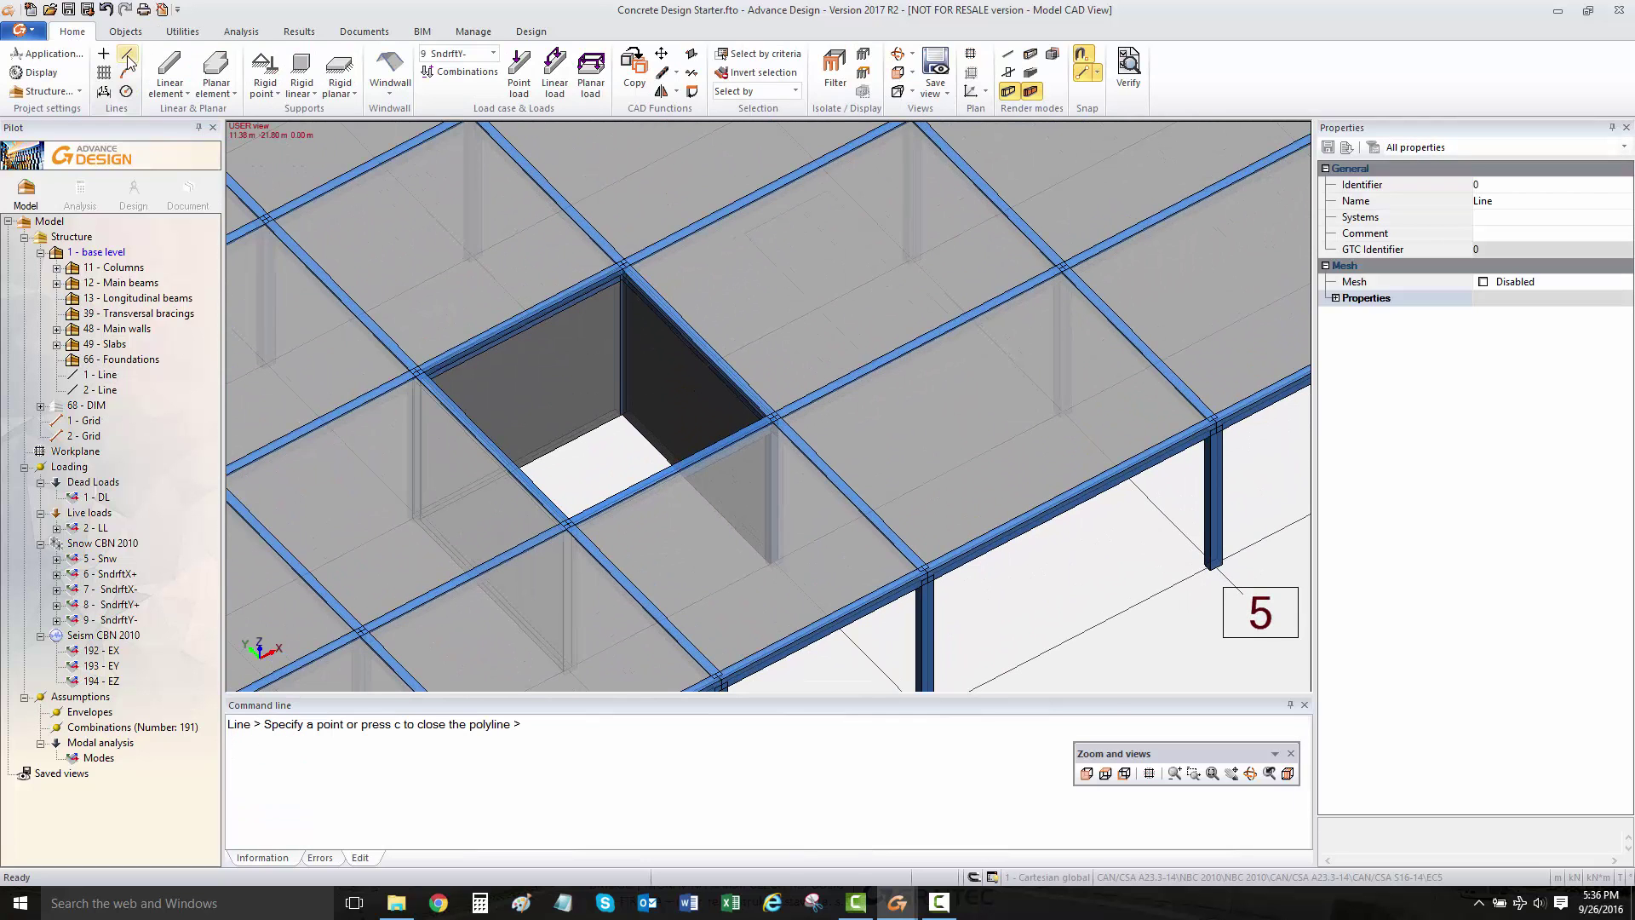
{"action": "key", "text": "Escape"}
Step: Cut a second slab opening from line 2, in the bay beside the core between axes 4 and 5
{"action": "scroll", "coordinate": [723, 226], "scroll_direction": "down", "scroll_amount": 2}
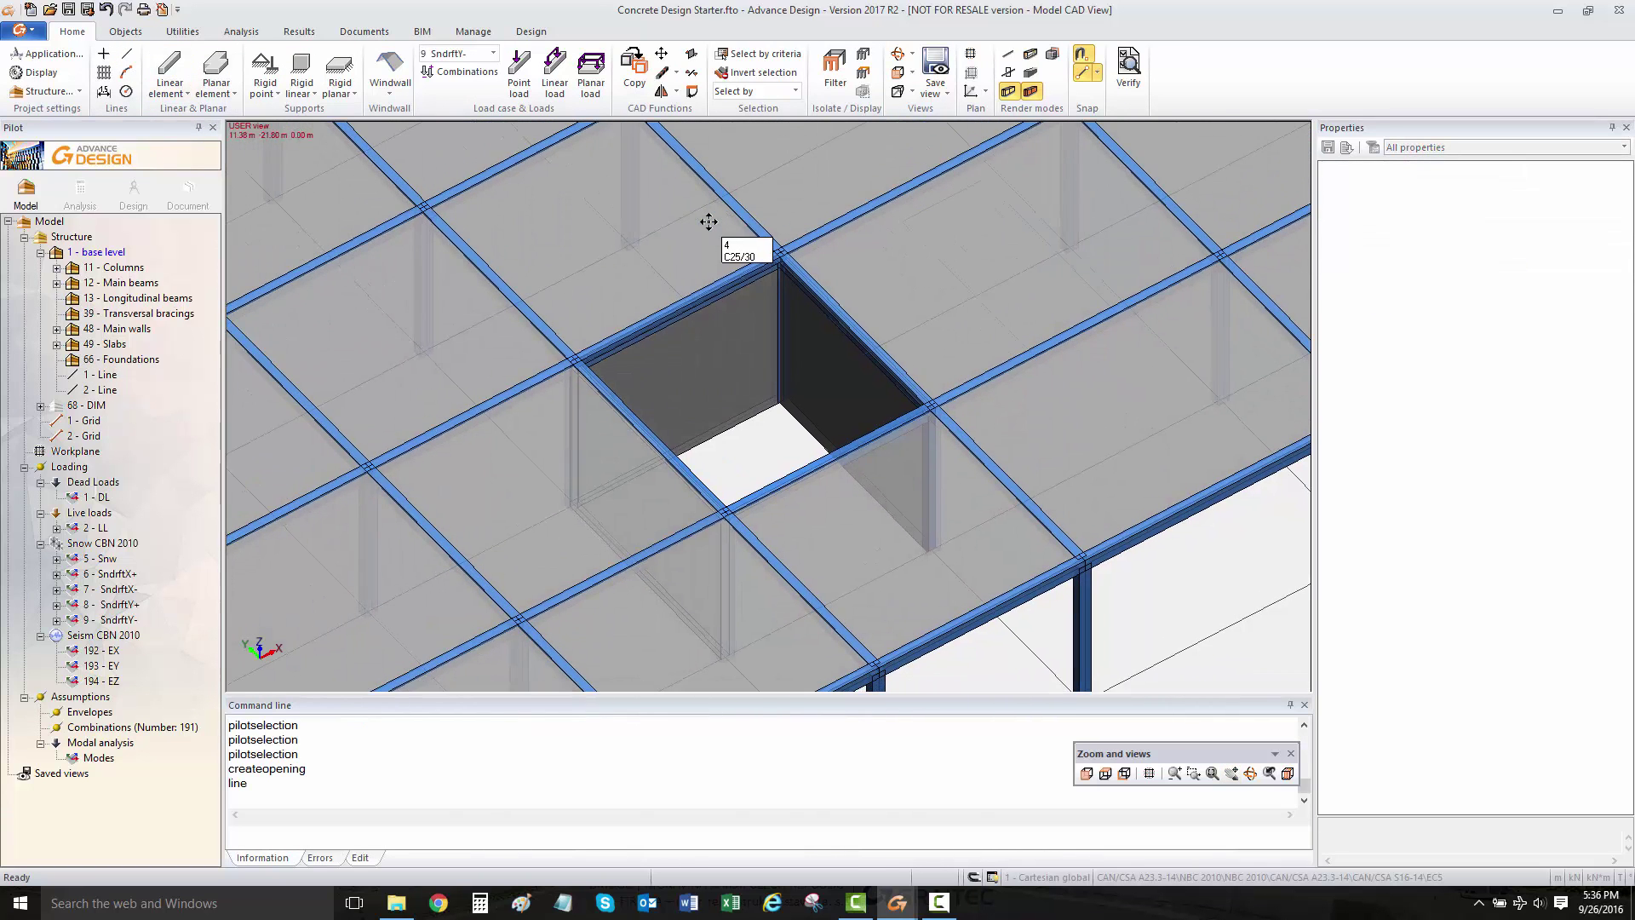
{"action": "scroll", "coordinate": [711, 220], "scroll_direction": "down", "scroll_amount": 2}
{"action": "scroll", "coordinate": [634, 328], "scroll_direction": "up", "scroll_amount": 1}
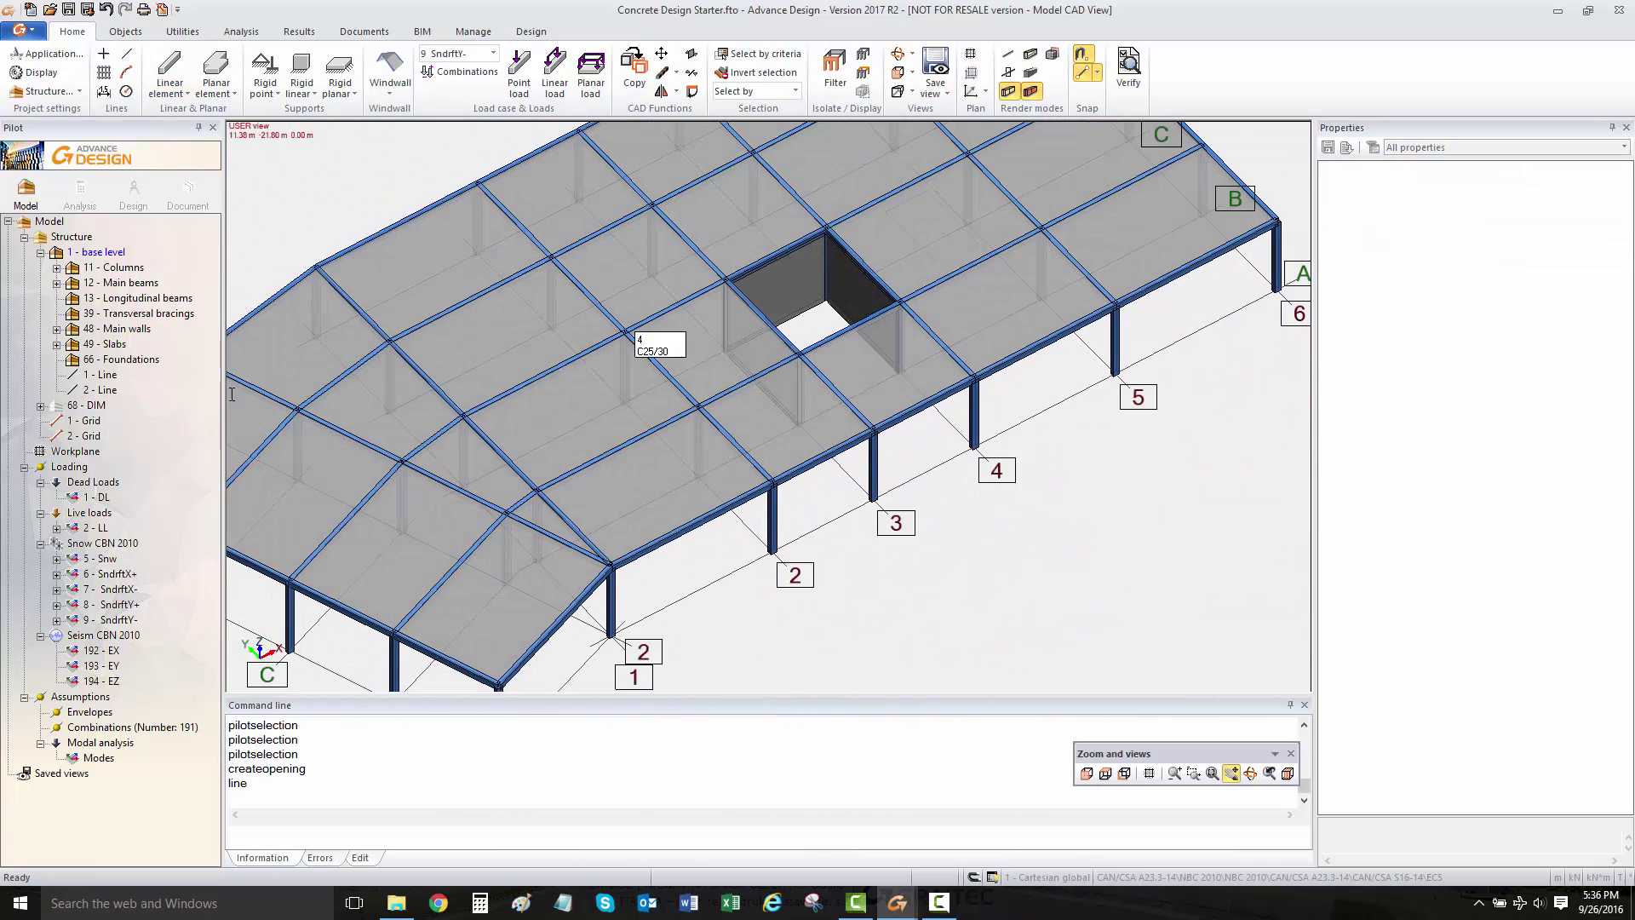
{"action": "left_click", "coordinate": [102, 390]}
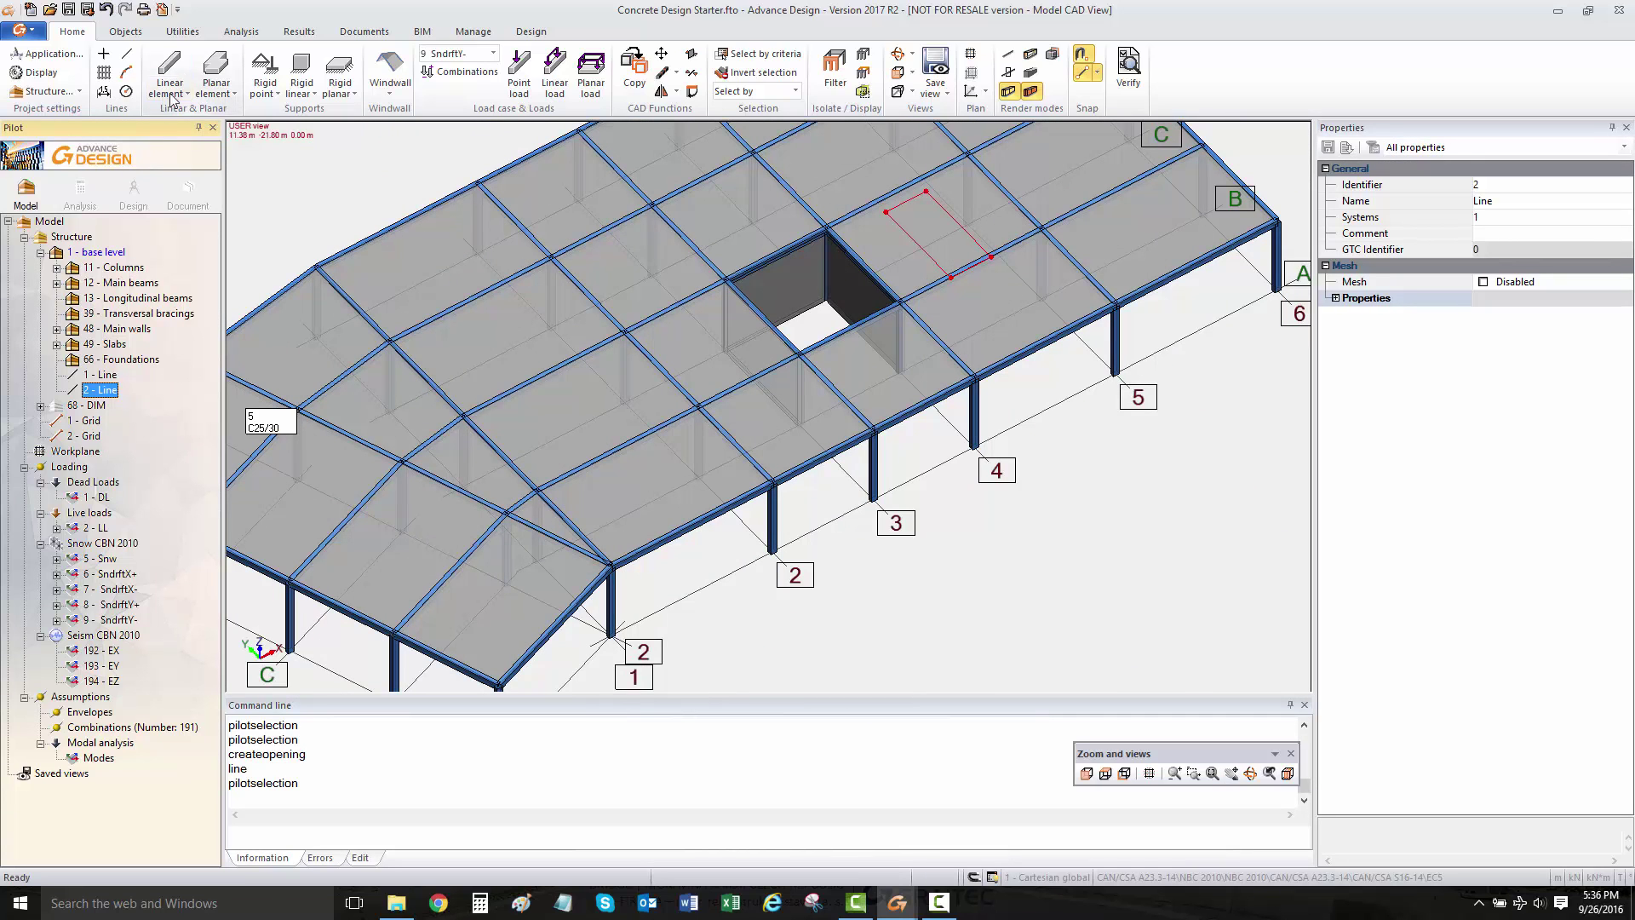
{"action": "left_click", "coordinate": [182, 31]}
{"action": "left_click", "coordinate": [95, 68]}
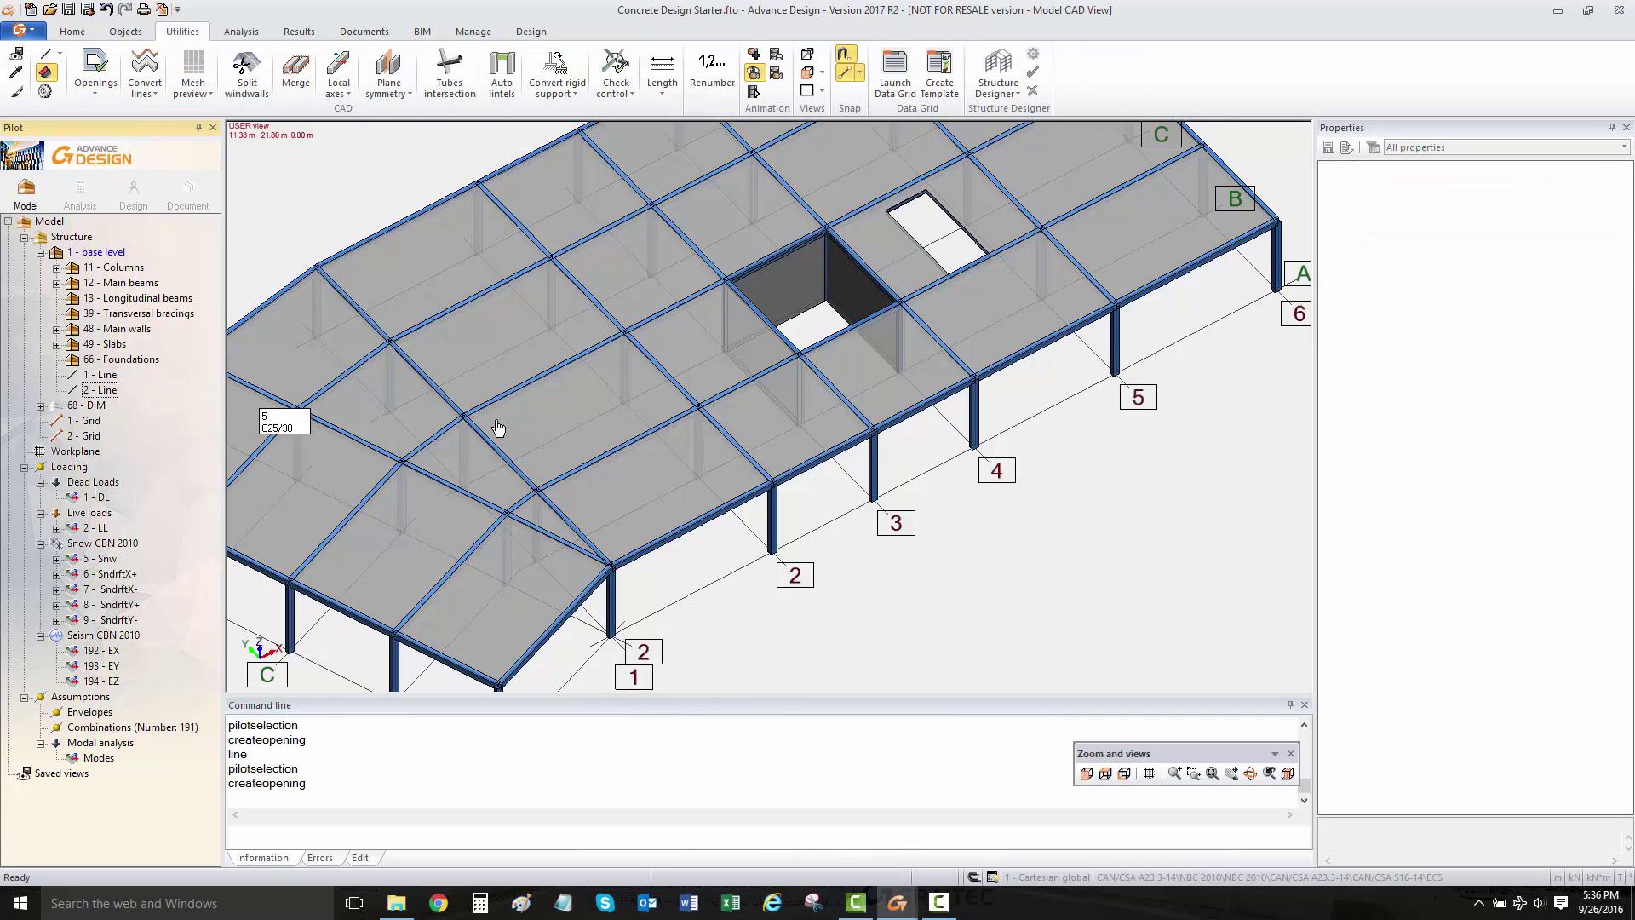
Step: Collapse the base level system and examine the completed base level and its slab openings from several angles
{"action": "scroll", "coordinate": [724, 392], "scroll_direction": "down", "scroll_amount": 4}
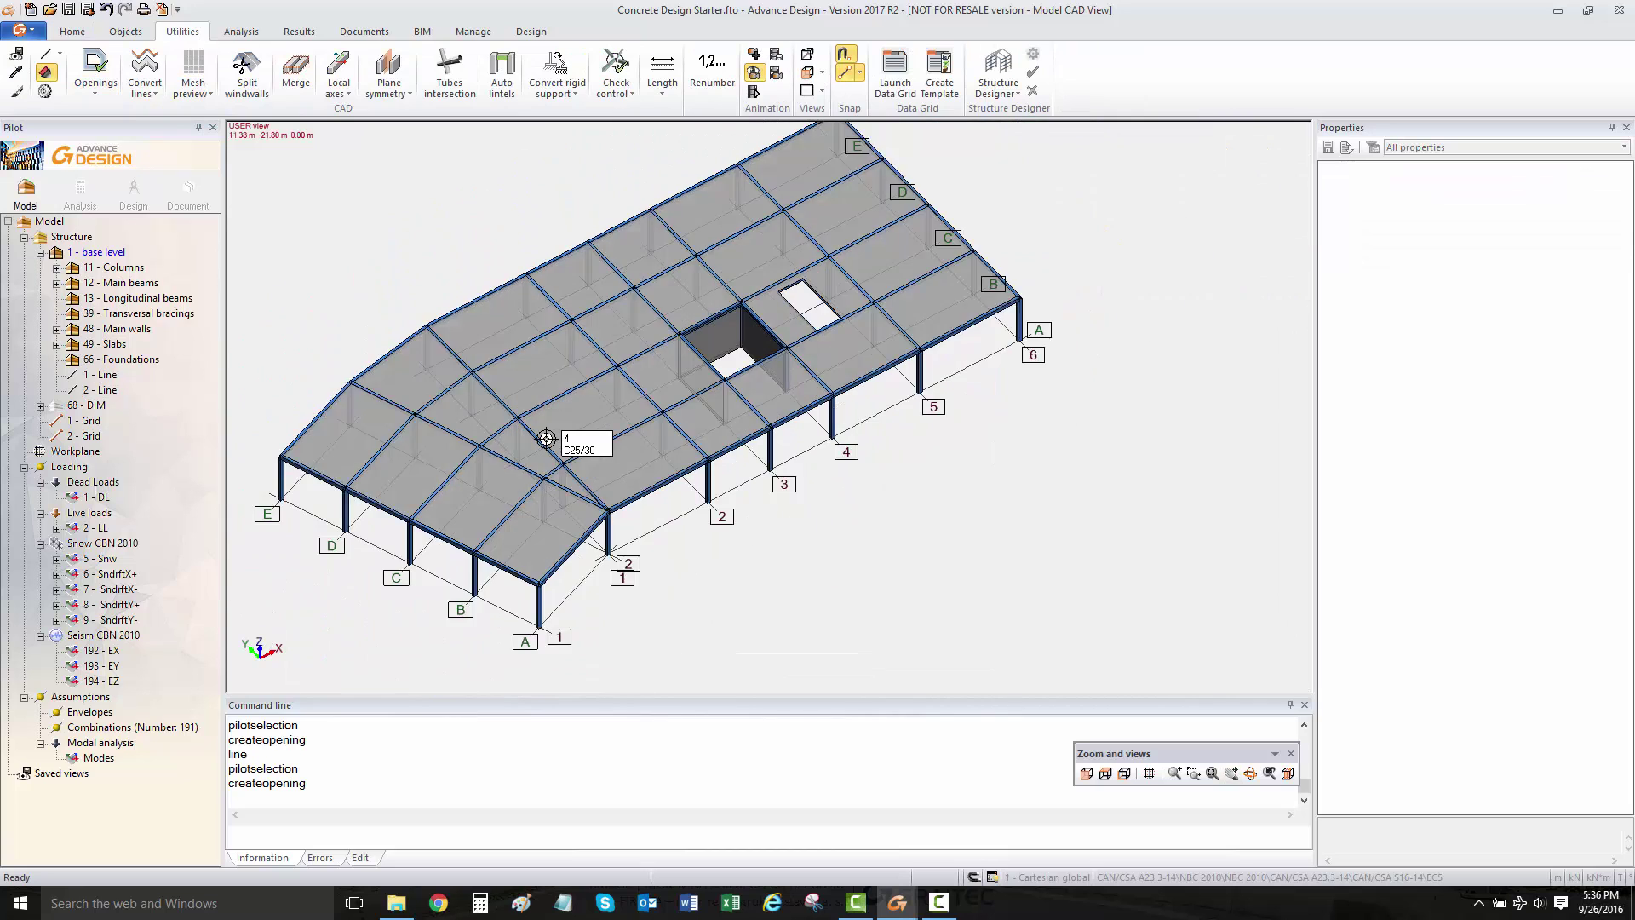
{"action": "scroll", "coordinate": [545, 439], "scroll_direction": "down", "scroll_amount": 2}
{"action": "middle_click_drag", "start_coordinate": [615, 474], "coordinate": [147, 274], "text": "shift"}
{"action": "double_click", "coordinate": [52, 256]}
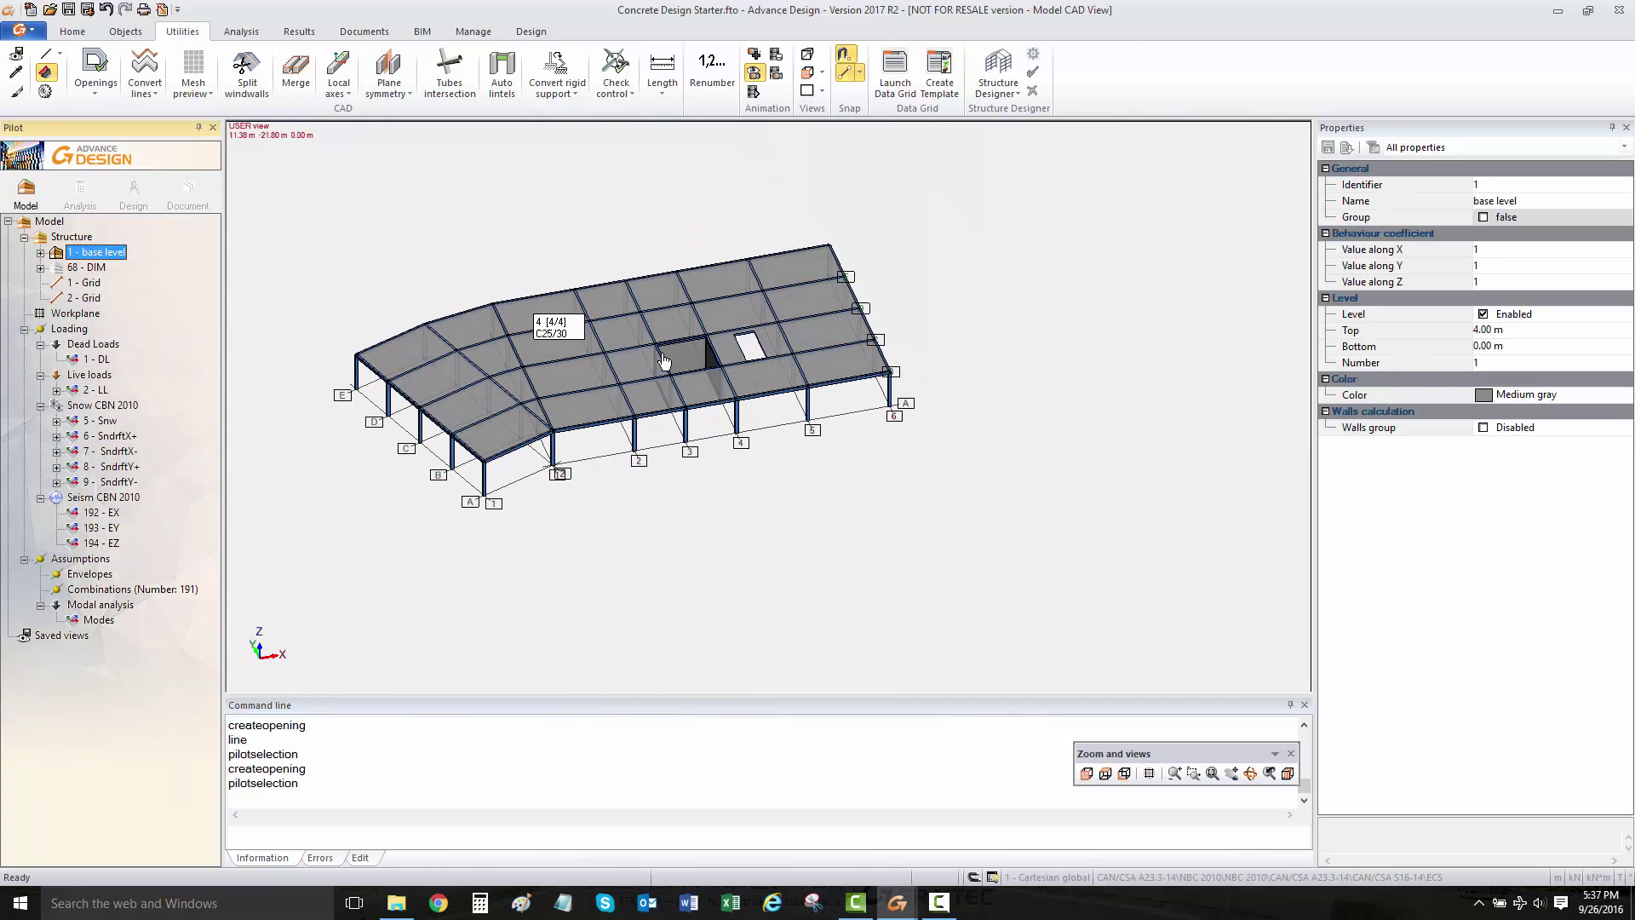
{"action": "scroll", "coordinate": [728, 389], "scroll_direction": "up", "scroll_amount": 1}
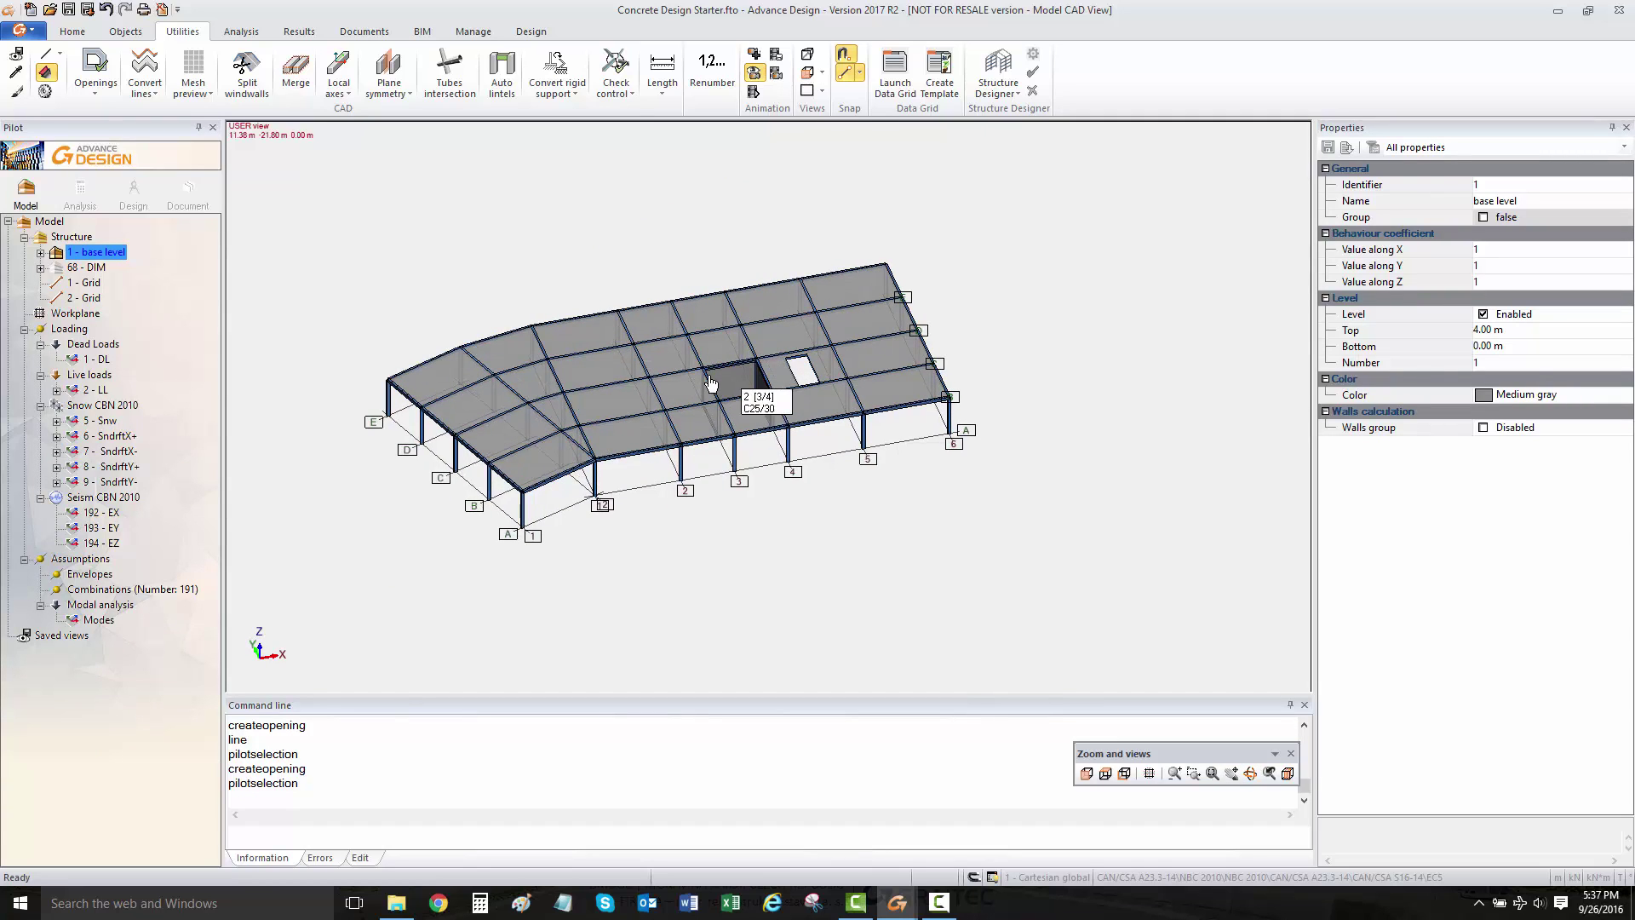
{"action": "middle_click_drag", "start_coordinate": [820, 368], "coordinate": [780, 372]}
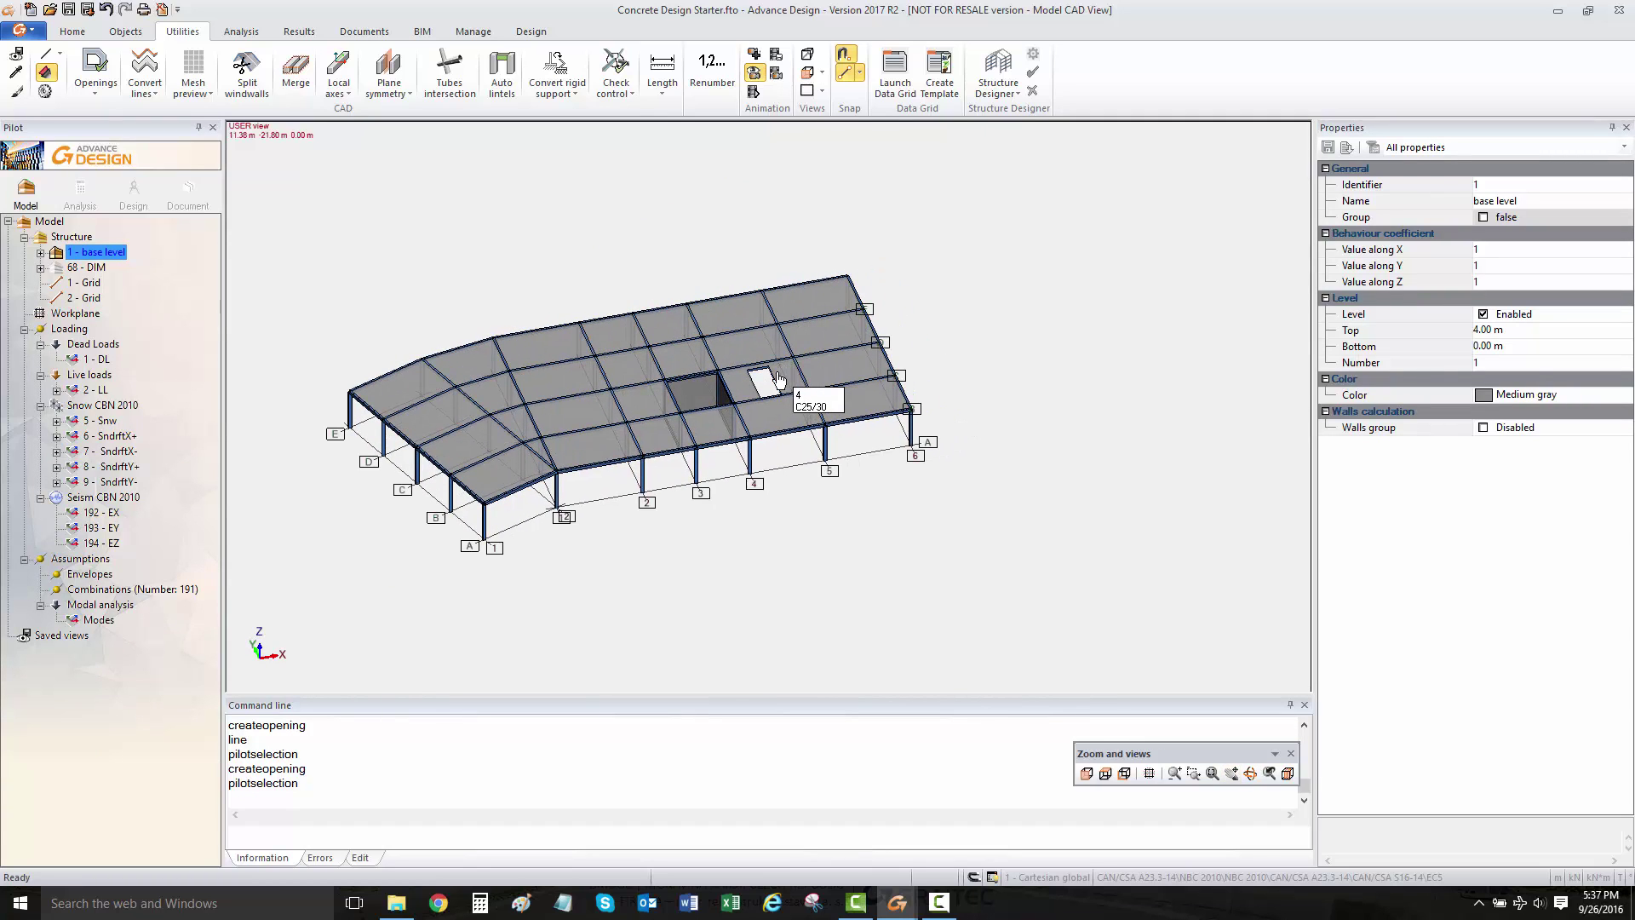
{"action": "scroll", "coordinate": [628, 382], "scroll_direction": "up", "scroll_amount": 4}
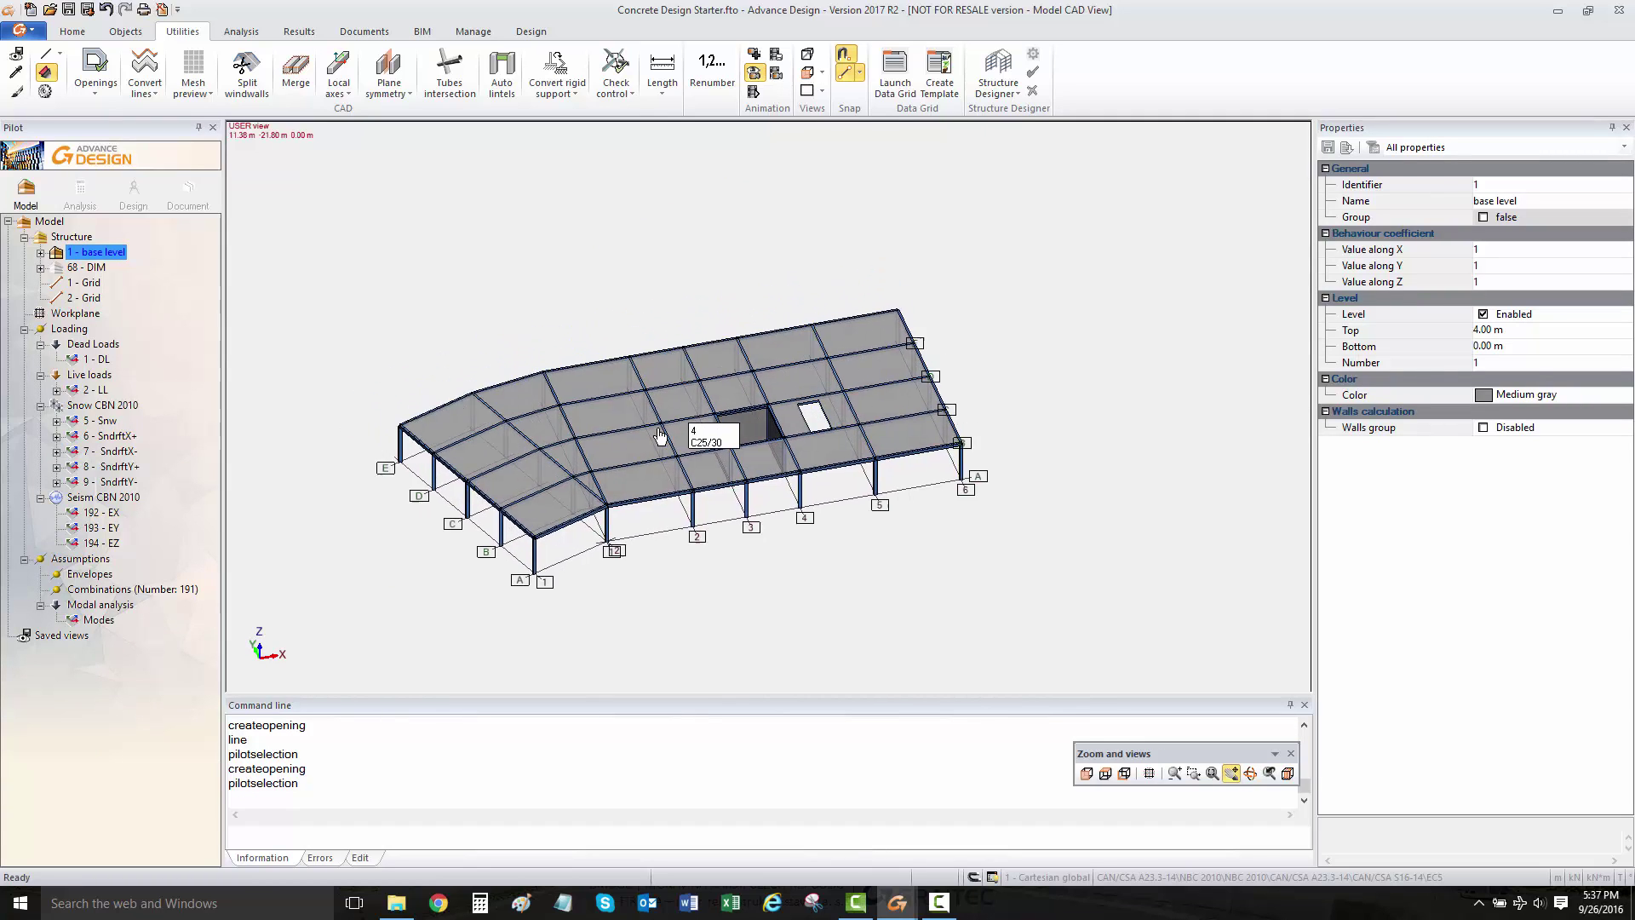
{"action": "middle_click_drag", "start_coordinate": [558, 436], "coordinate": [595, 340]}
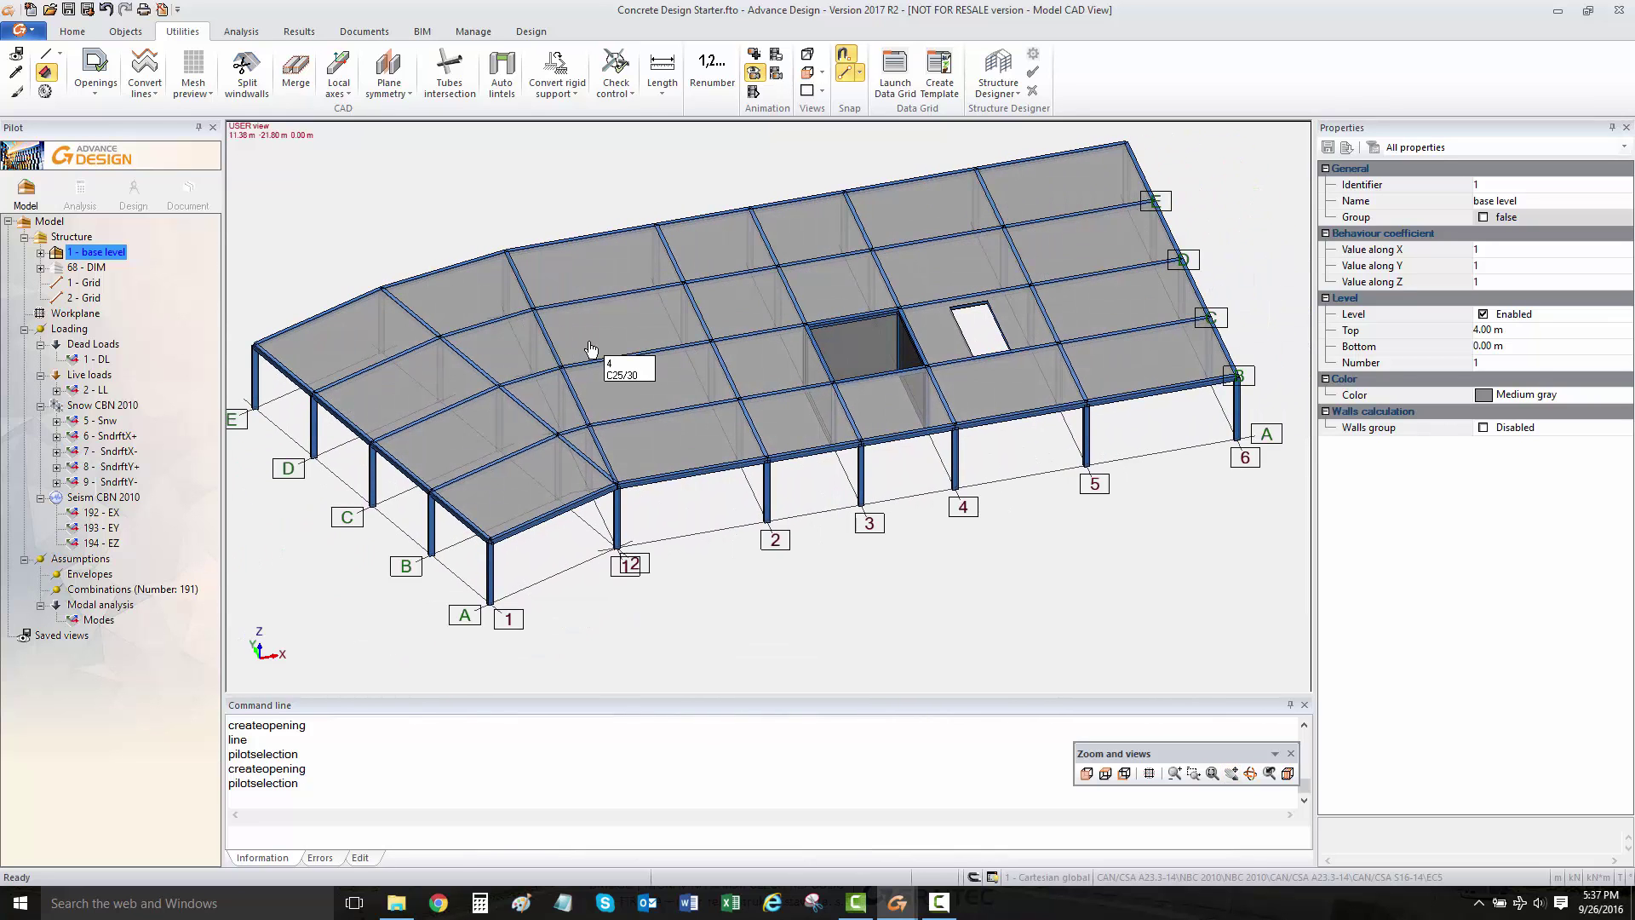
{"action": "scroll", "coordinate": [729, 350], "scroll_direction": "down", "scroll_amount": 5}
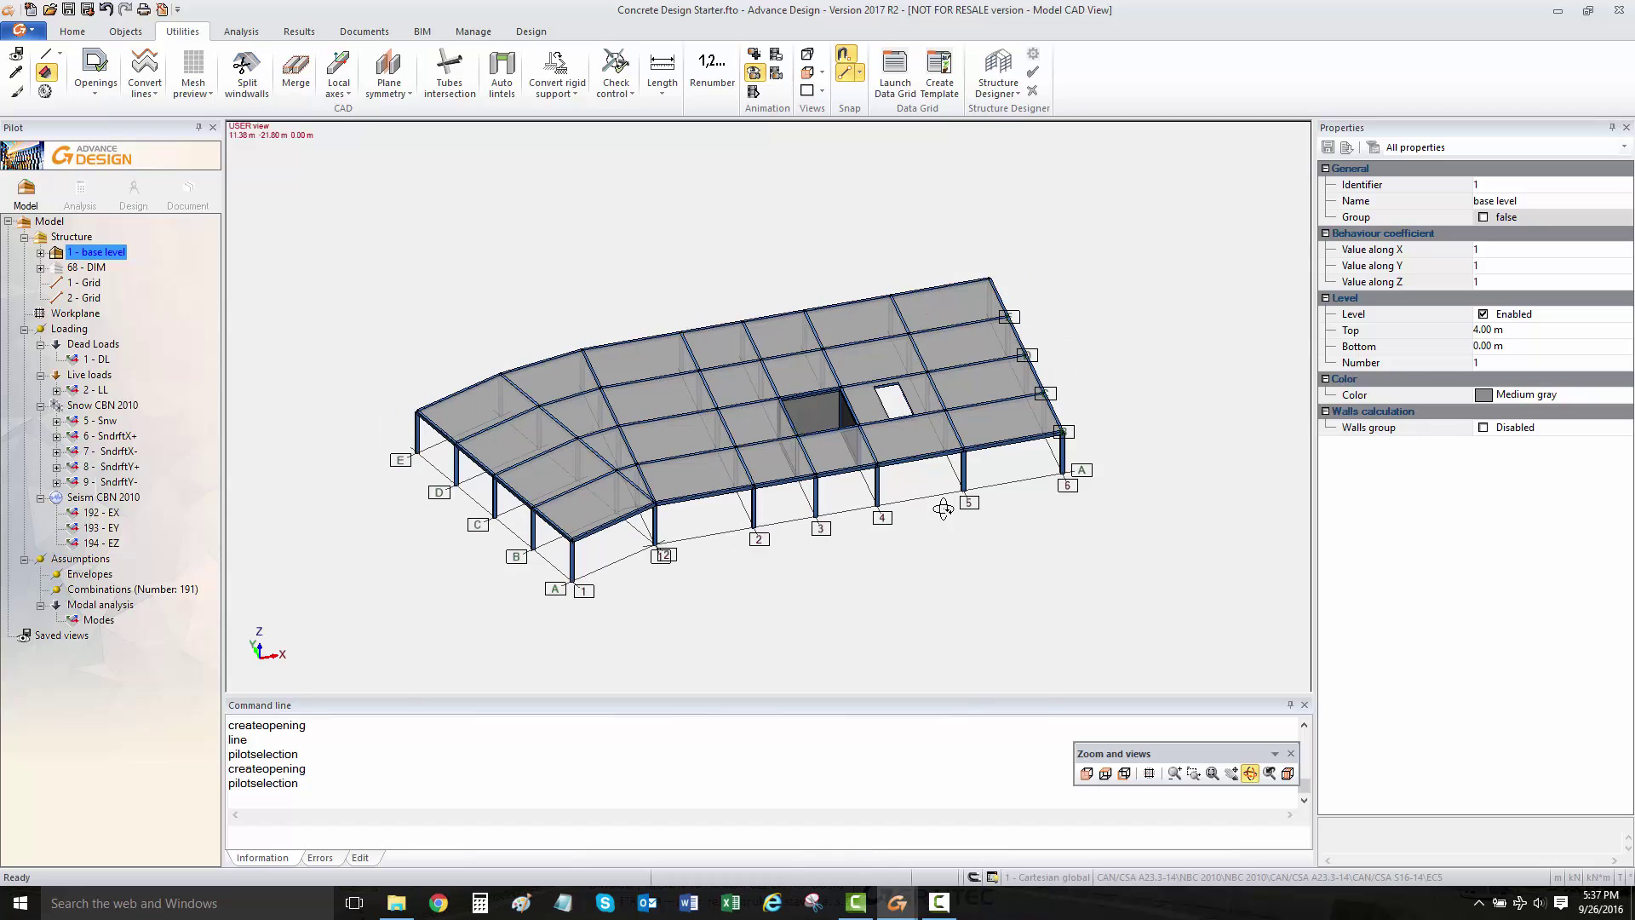
{"action": "middle_click_drag", "start_coordinate": [962, 519], "coordinate": [930, 489], "text": "shift"}
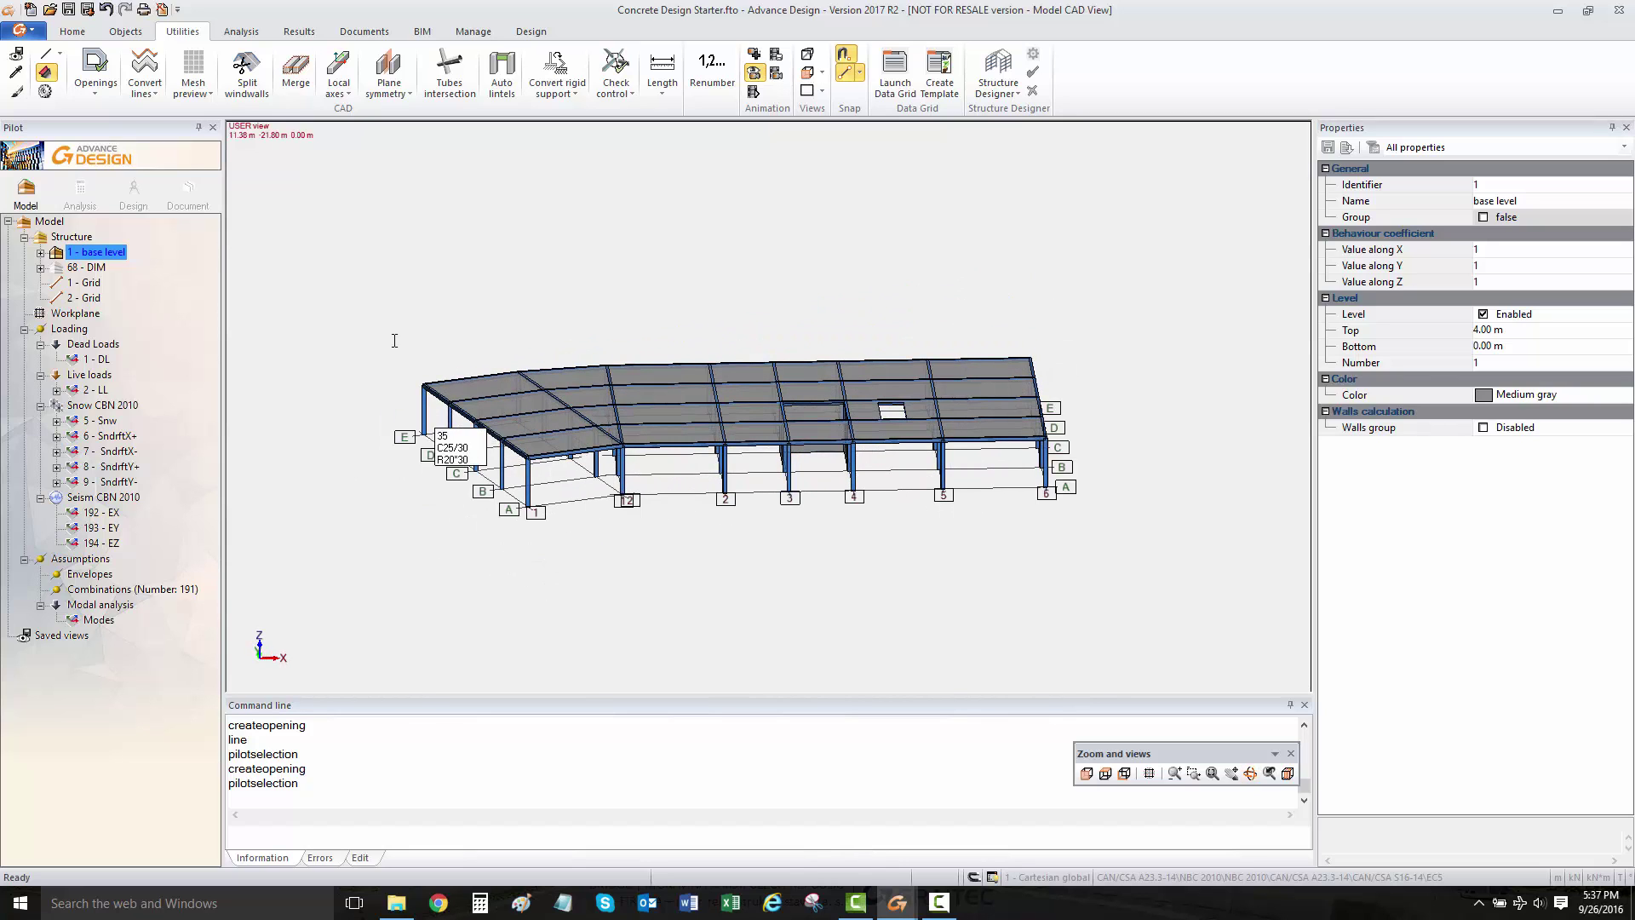
Step: Set up a copy of all base level elements with translation vector 0, 0, 4, picked along the skewed grid's column E1
{"action": "middle_click_drag", "start_coordinate": [804, 537], "coordinate": [804, 516], "text": "shift"}
{"action": "left_click_drag", "start_coordinate": [1167, 433], "coordinate": [373, 381]}
{"action": "middle_click_drag", "start_coordinate": [443, 423], "coordinate": [539, 492], "text": "shift"}
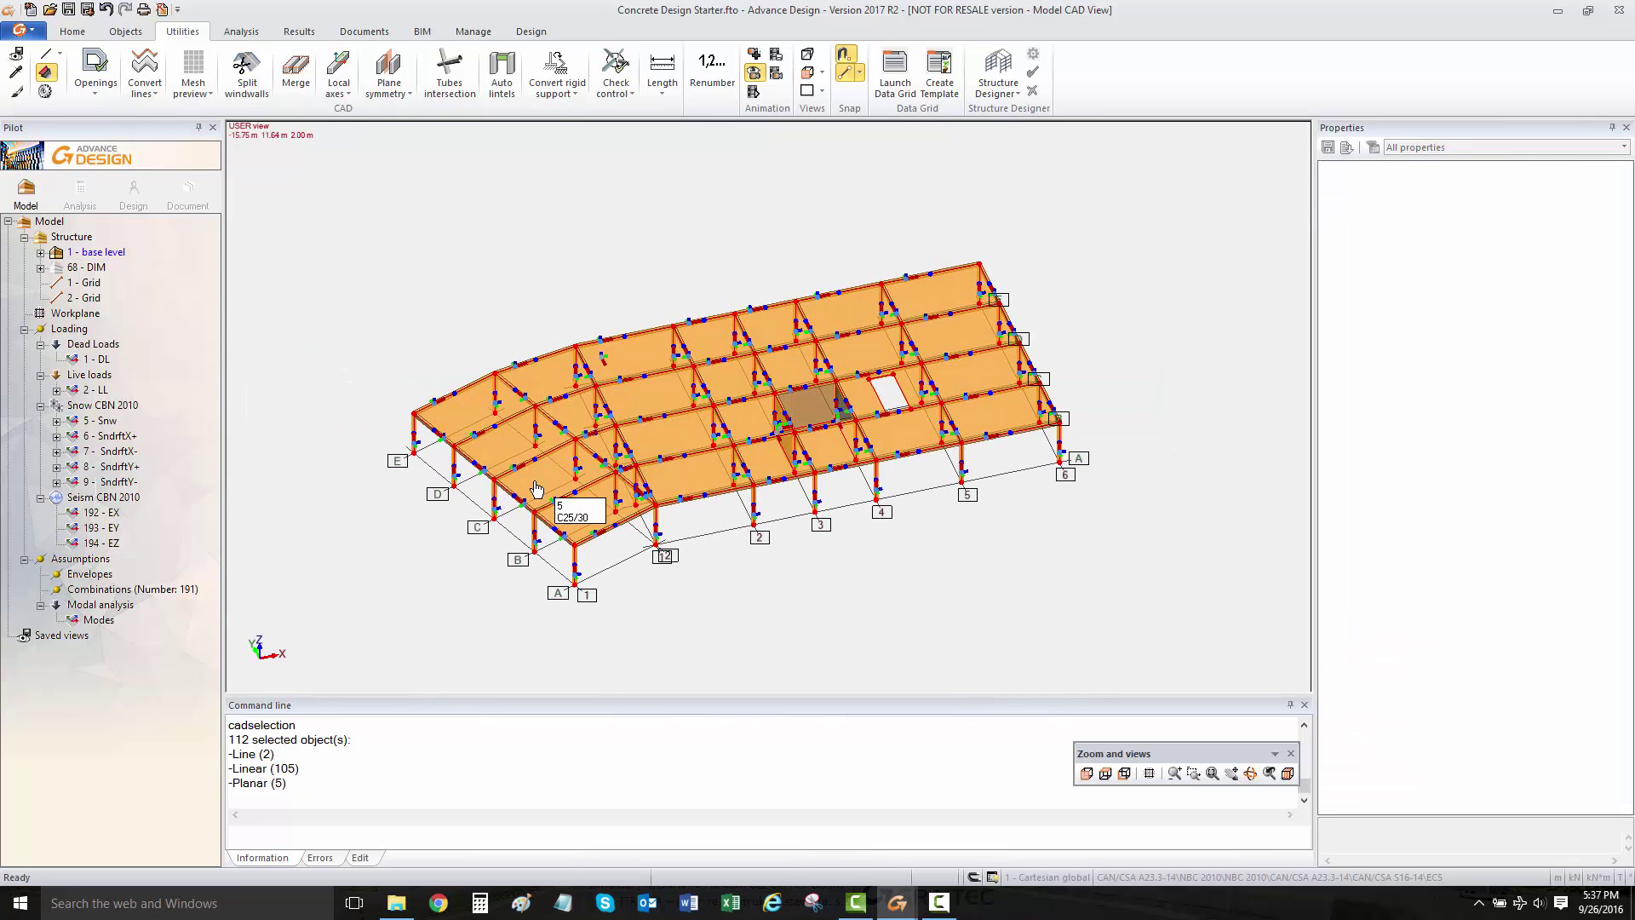
{"action": "key", "text": "ctrl+c"}
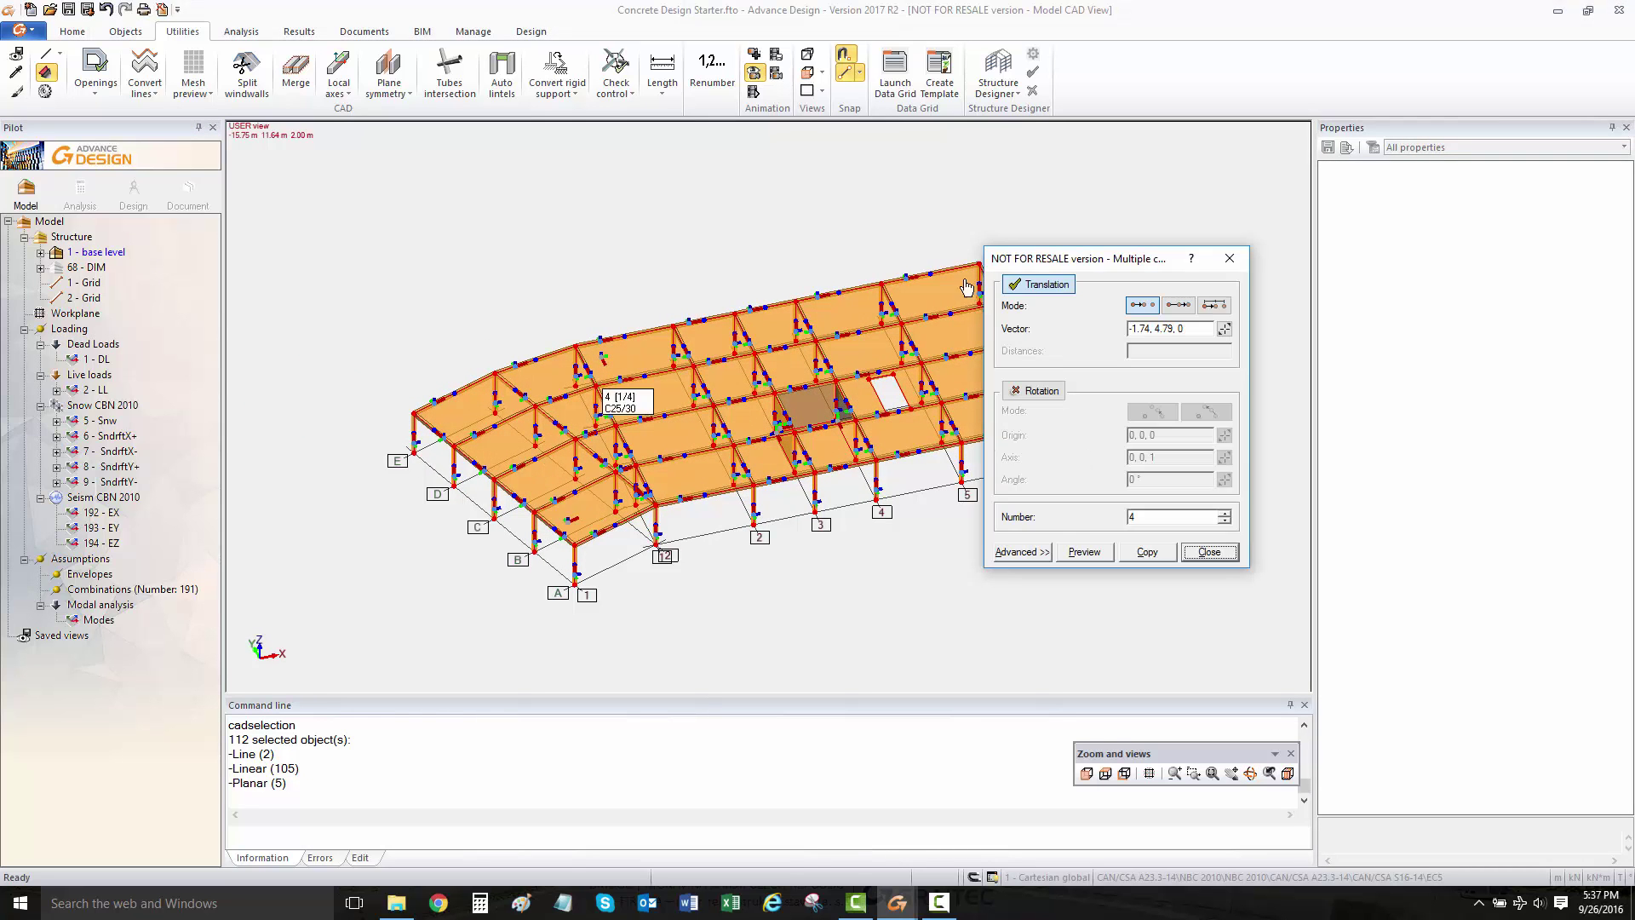
{"action": "left_click", "coordinate": [1224, 330]}
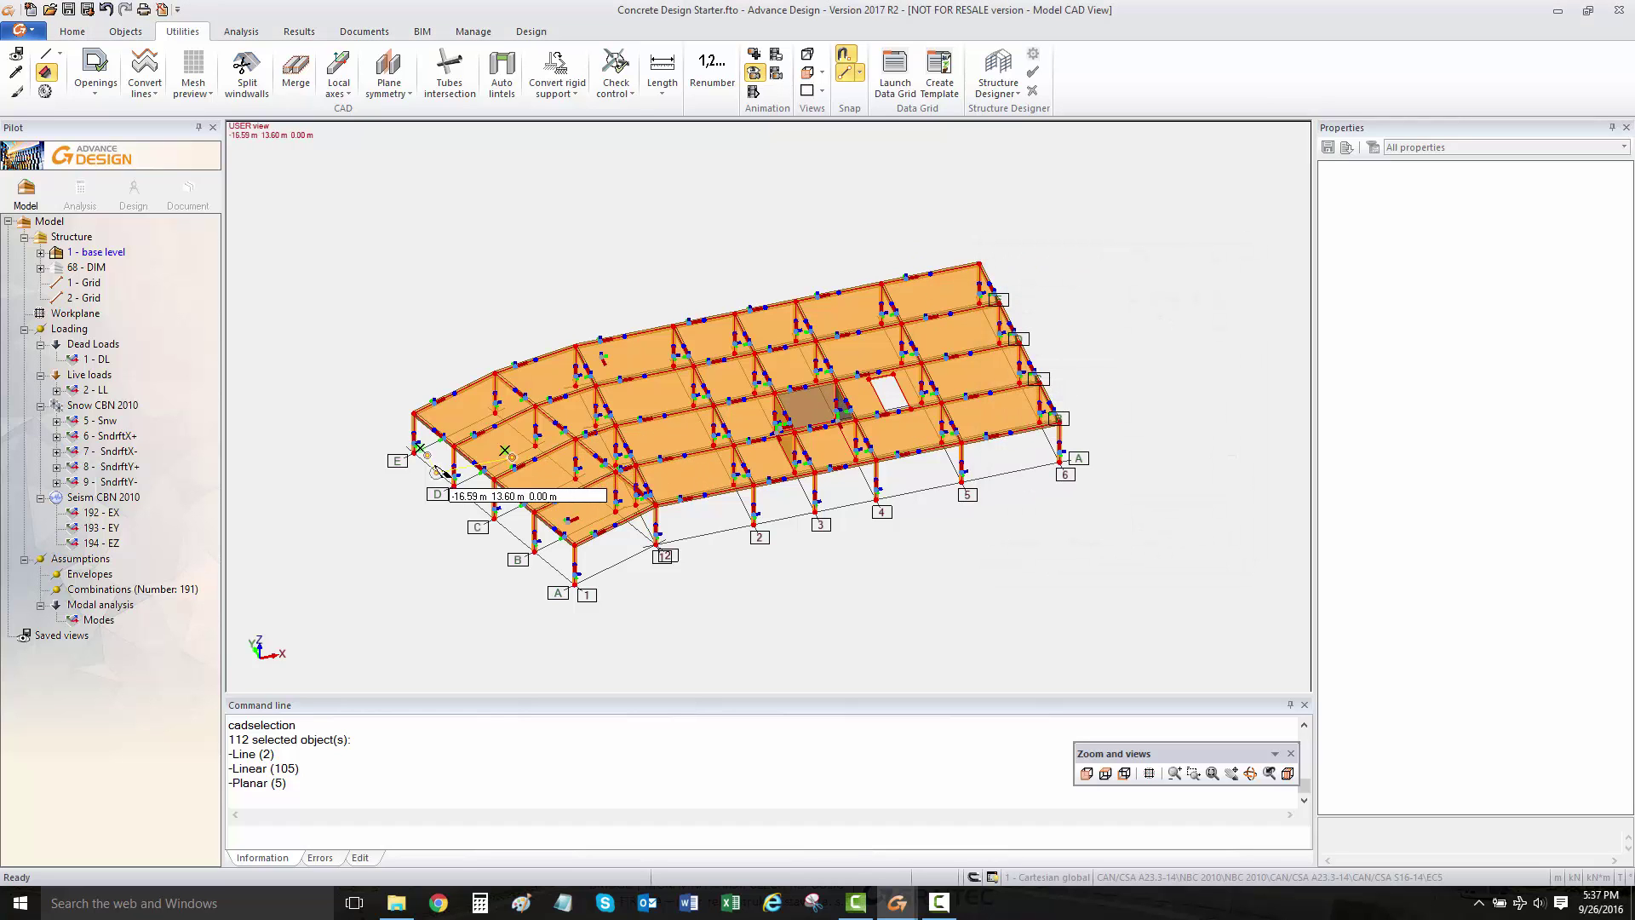
{"action": "left_click", "coordinate": [412, 454]}
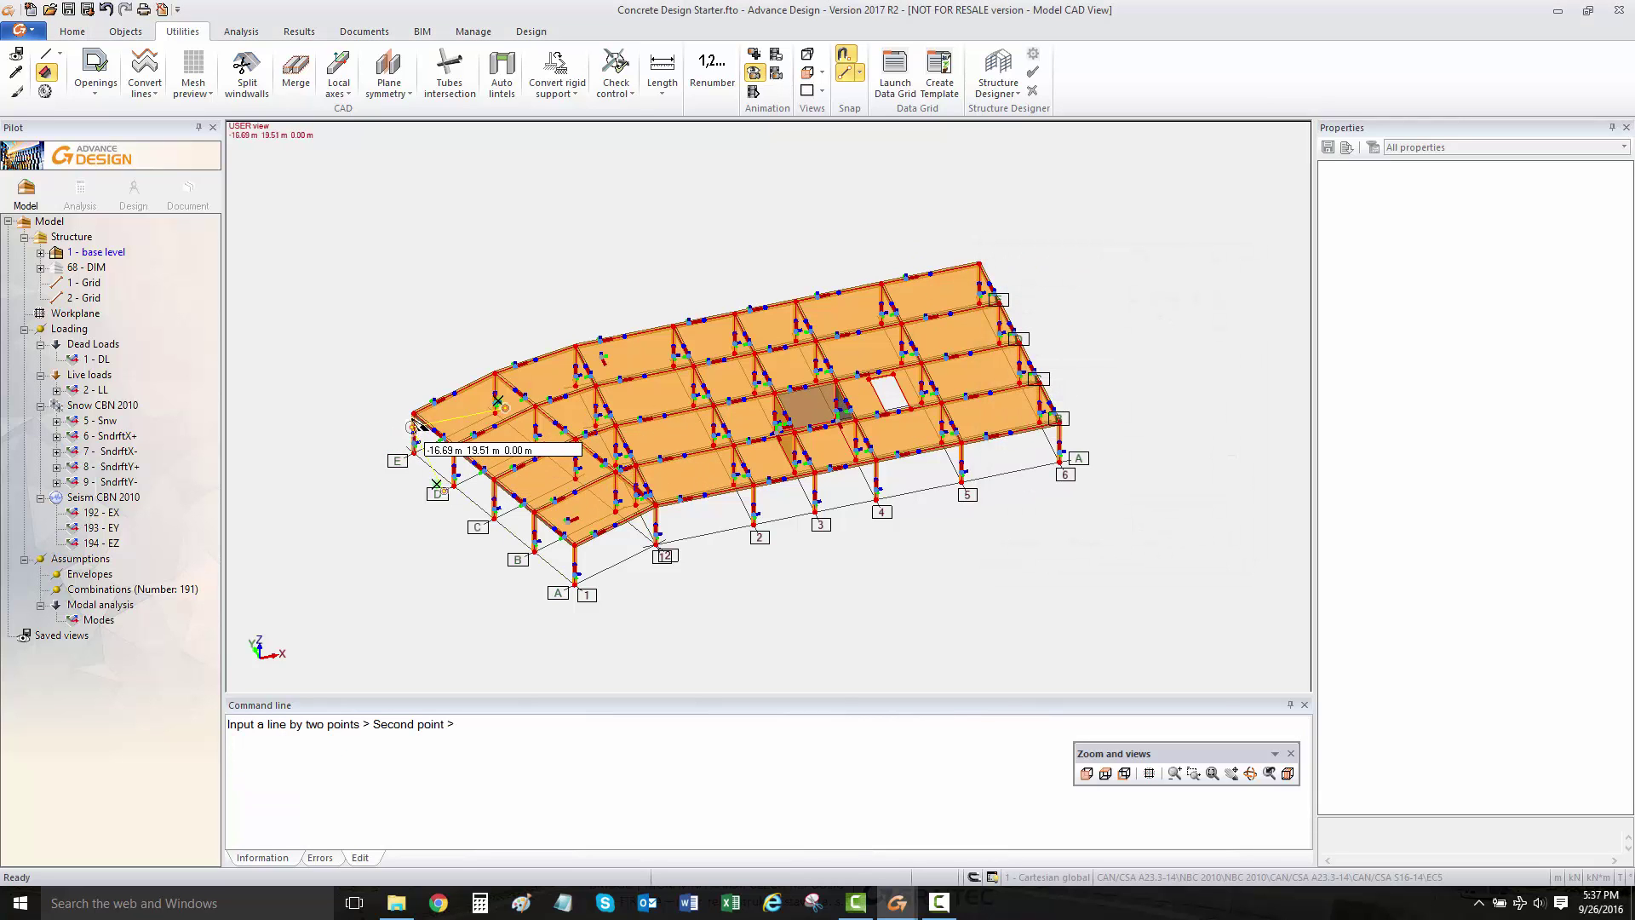
{"action": "left_click", "coordinate": [414, 415]}
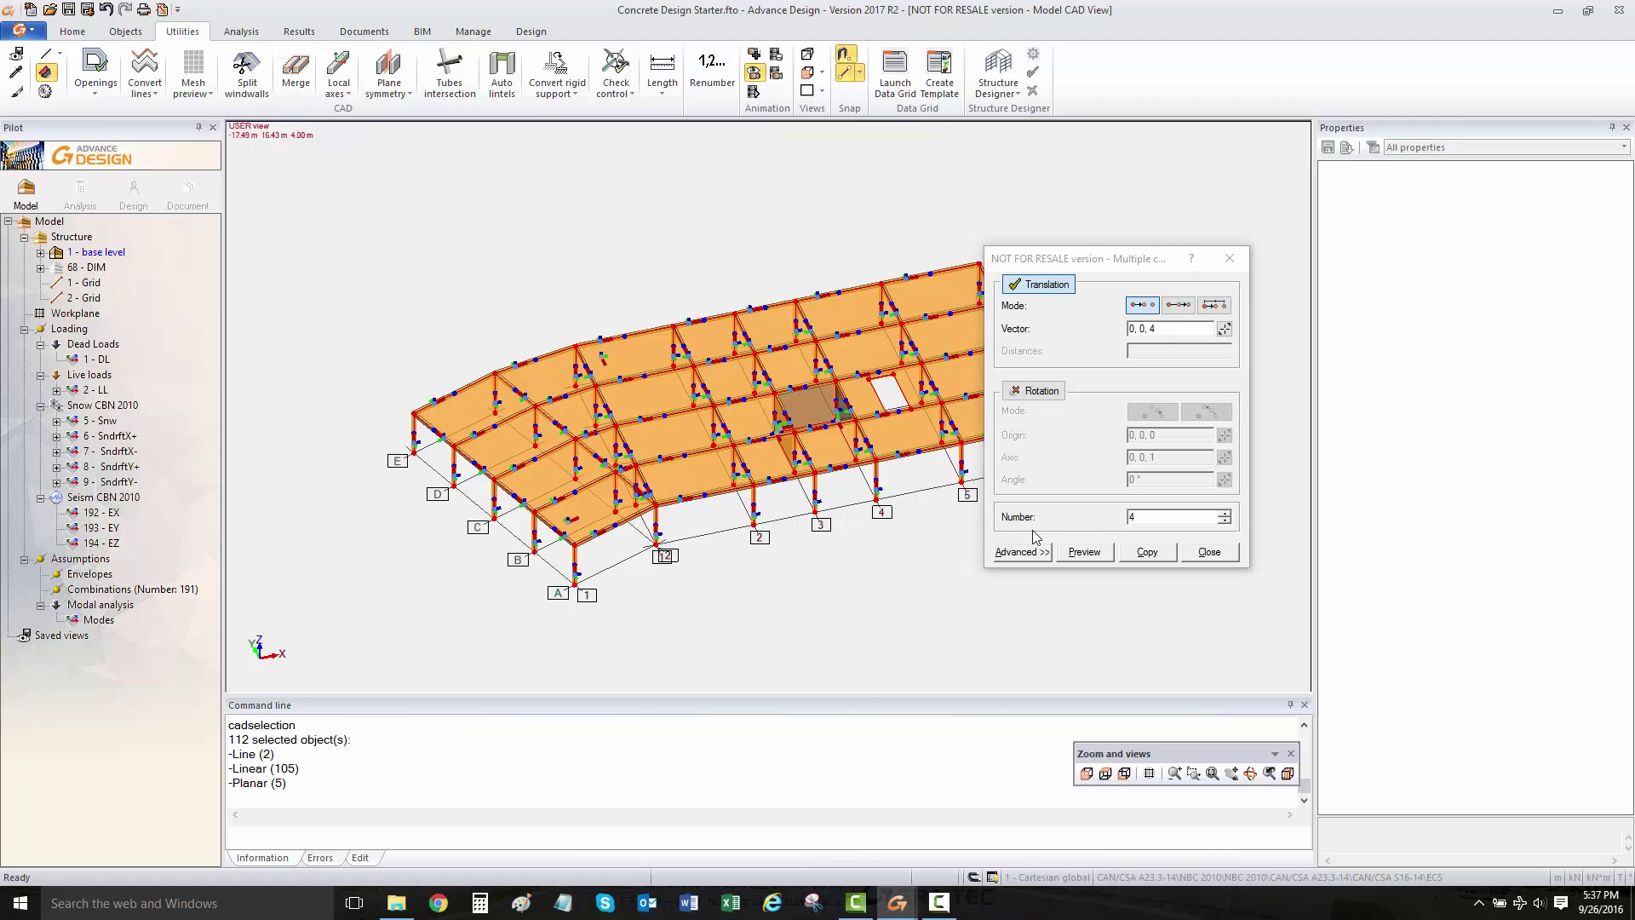
Step: Preview and create 9 copies of the base level in new systems with the generic name Floor, numbered from 1 in increments of 1
{"action": "left_click", "coordinate": [1022, 551]}
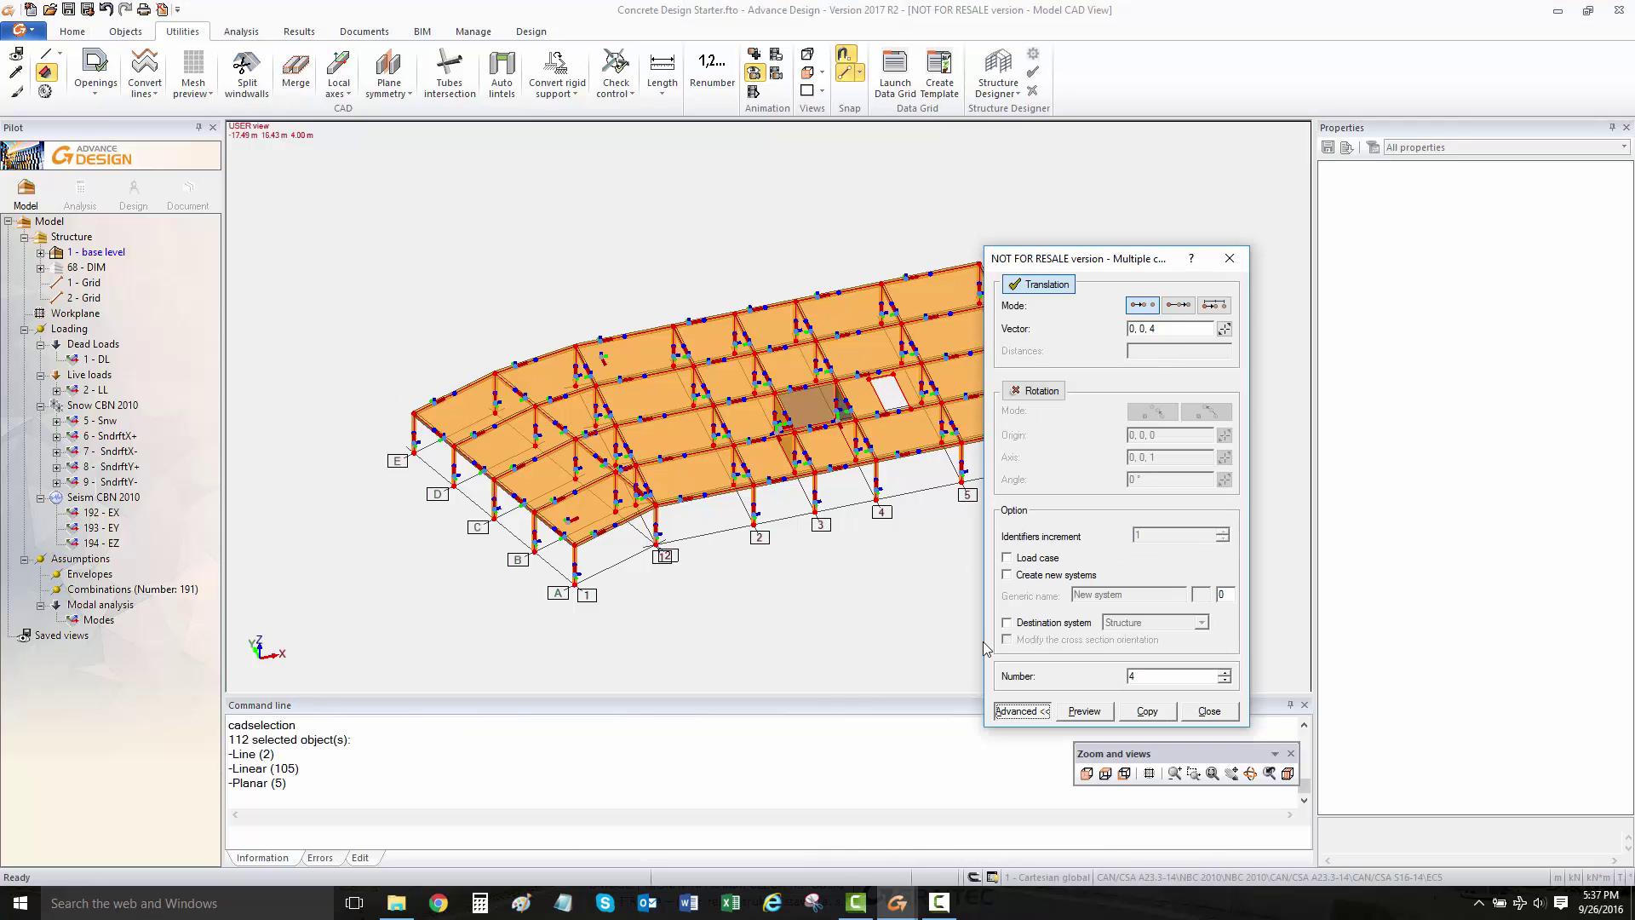
{"action": "left_click", "coordinate": [1011, 576]}
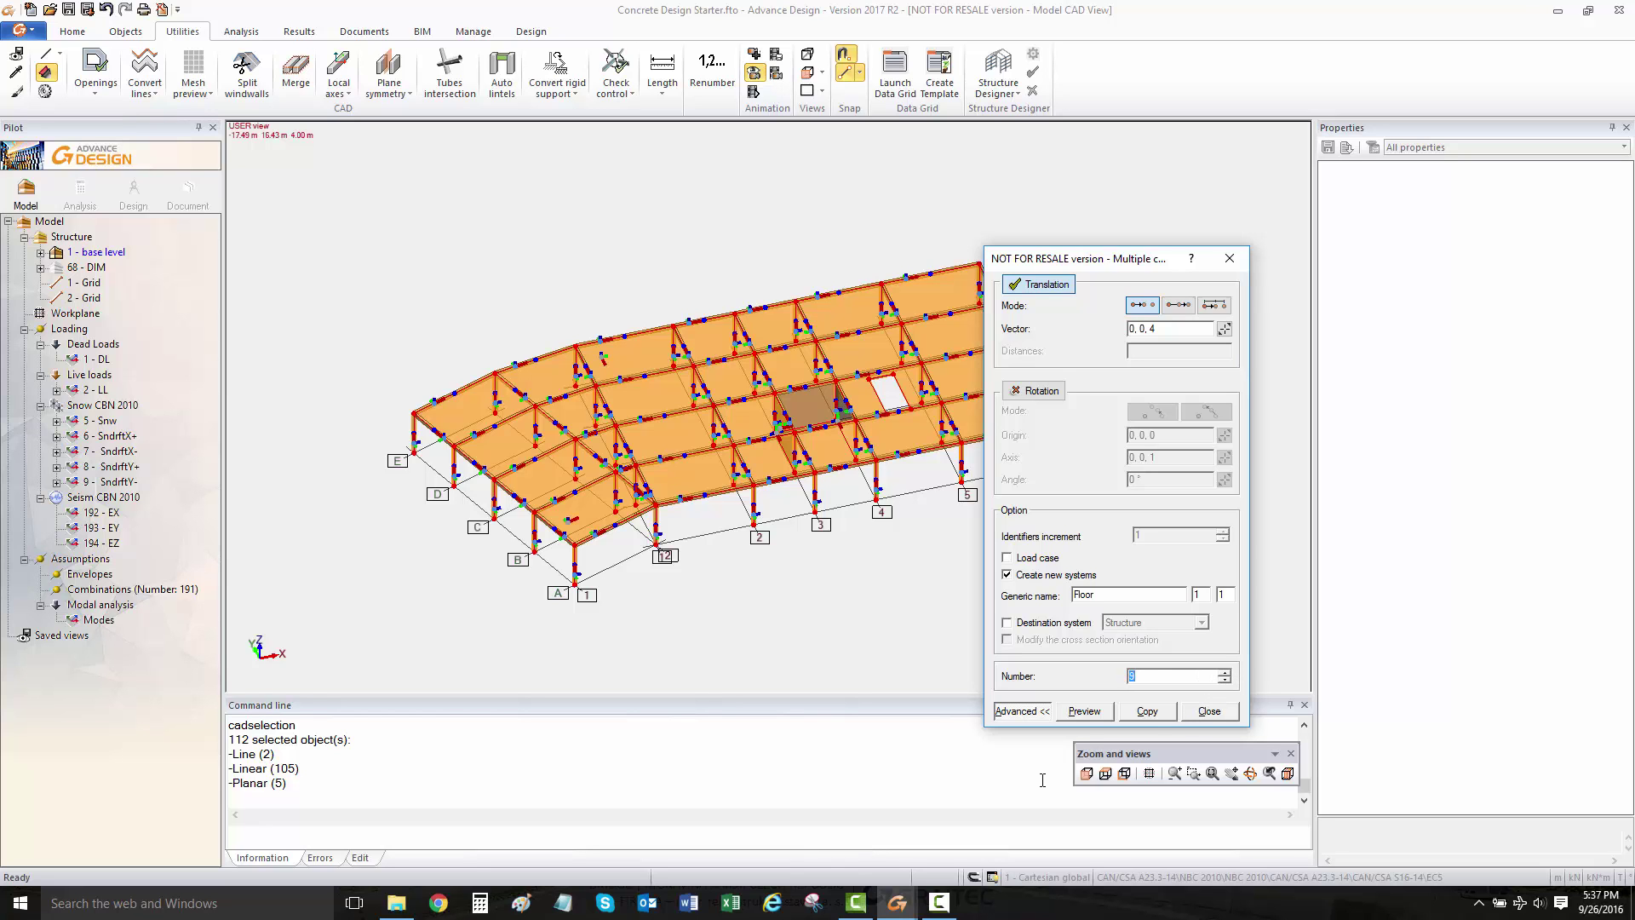
{"action": "left_click", "coordinate": [1084, 711]}
{"action": "middle_click_drag", "start_coordinate": [577, 431], "coordinate": [491, 531]}
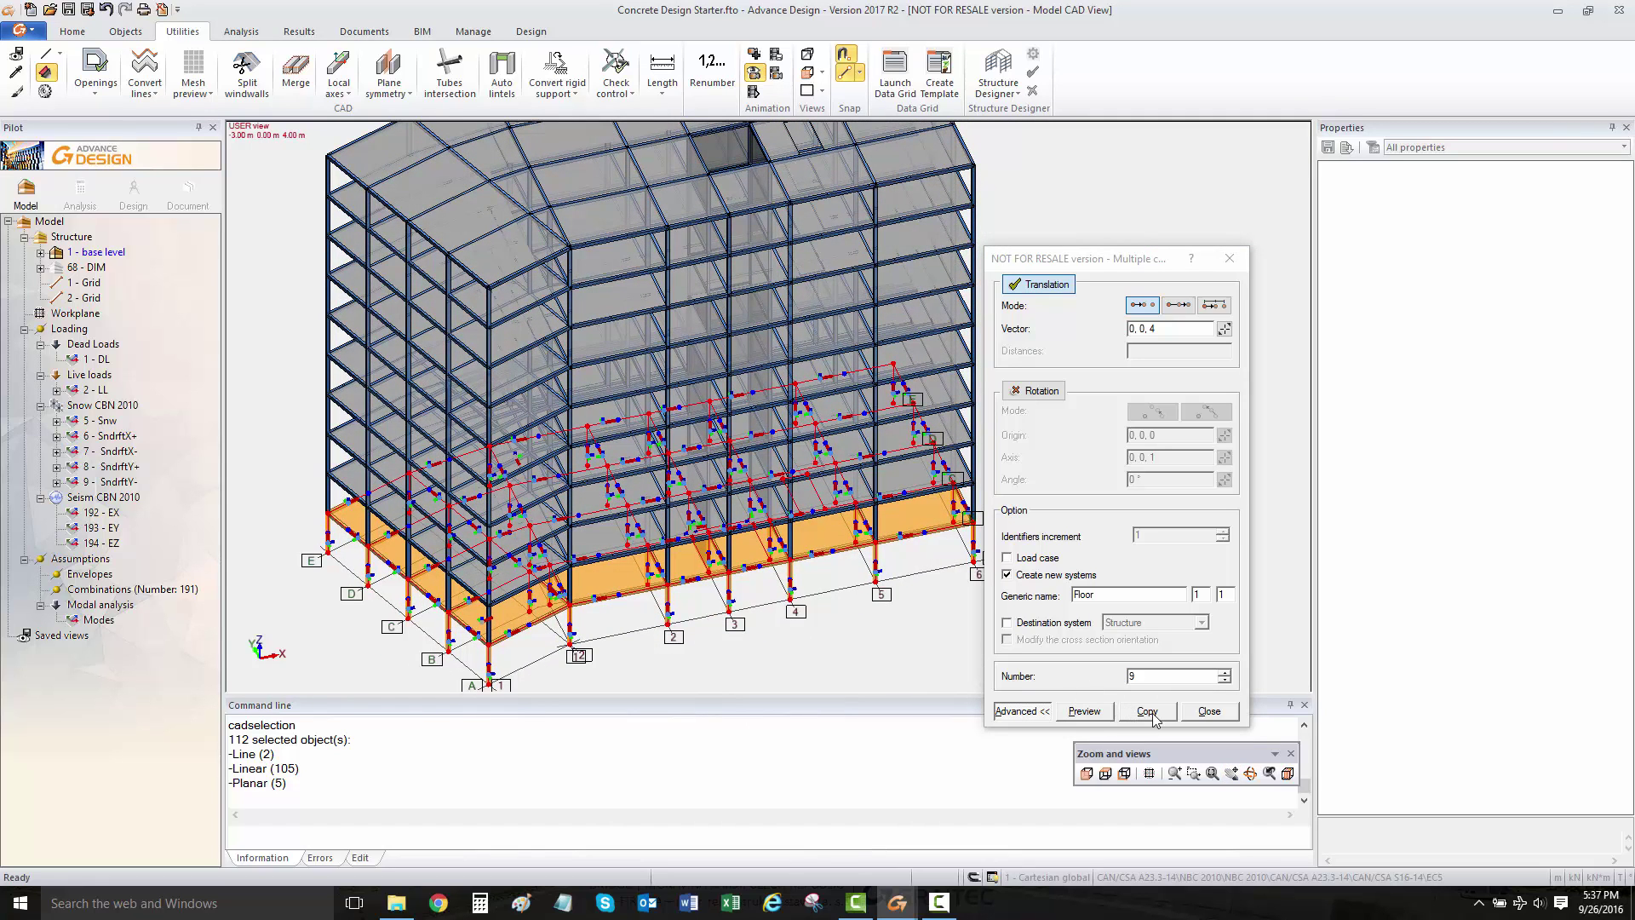
{"action": "left_click", "coordinate": [1156, 718]}
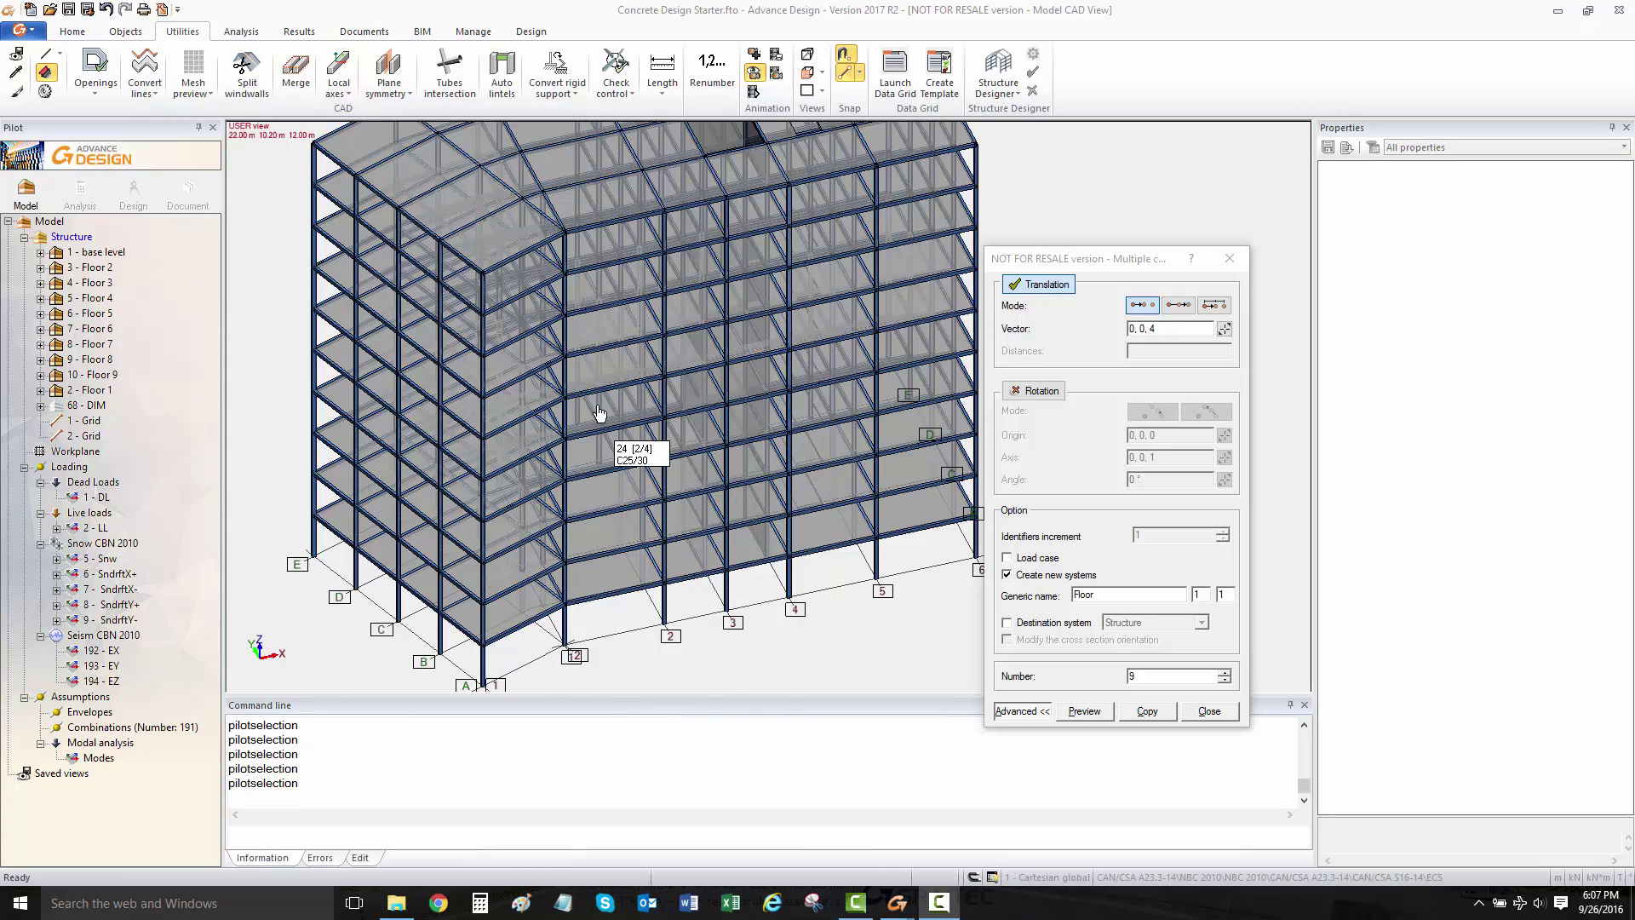
Step: Hide Floors 1 to 9 and the base level one by one to examine the levels, and show the whole structure again
{"action": "left_click", "coordinate": [94, 271]}
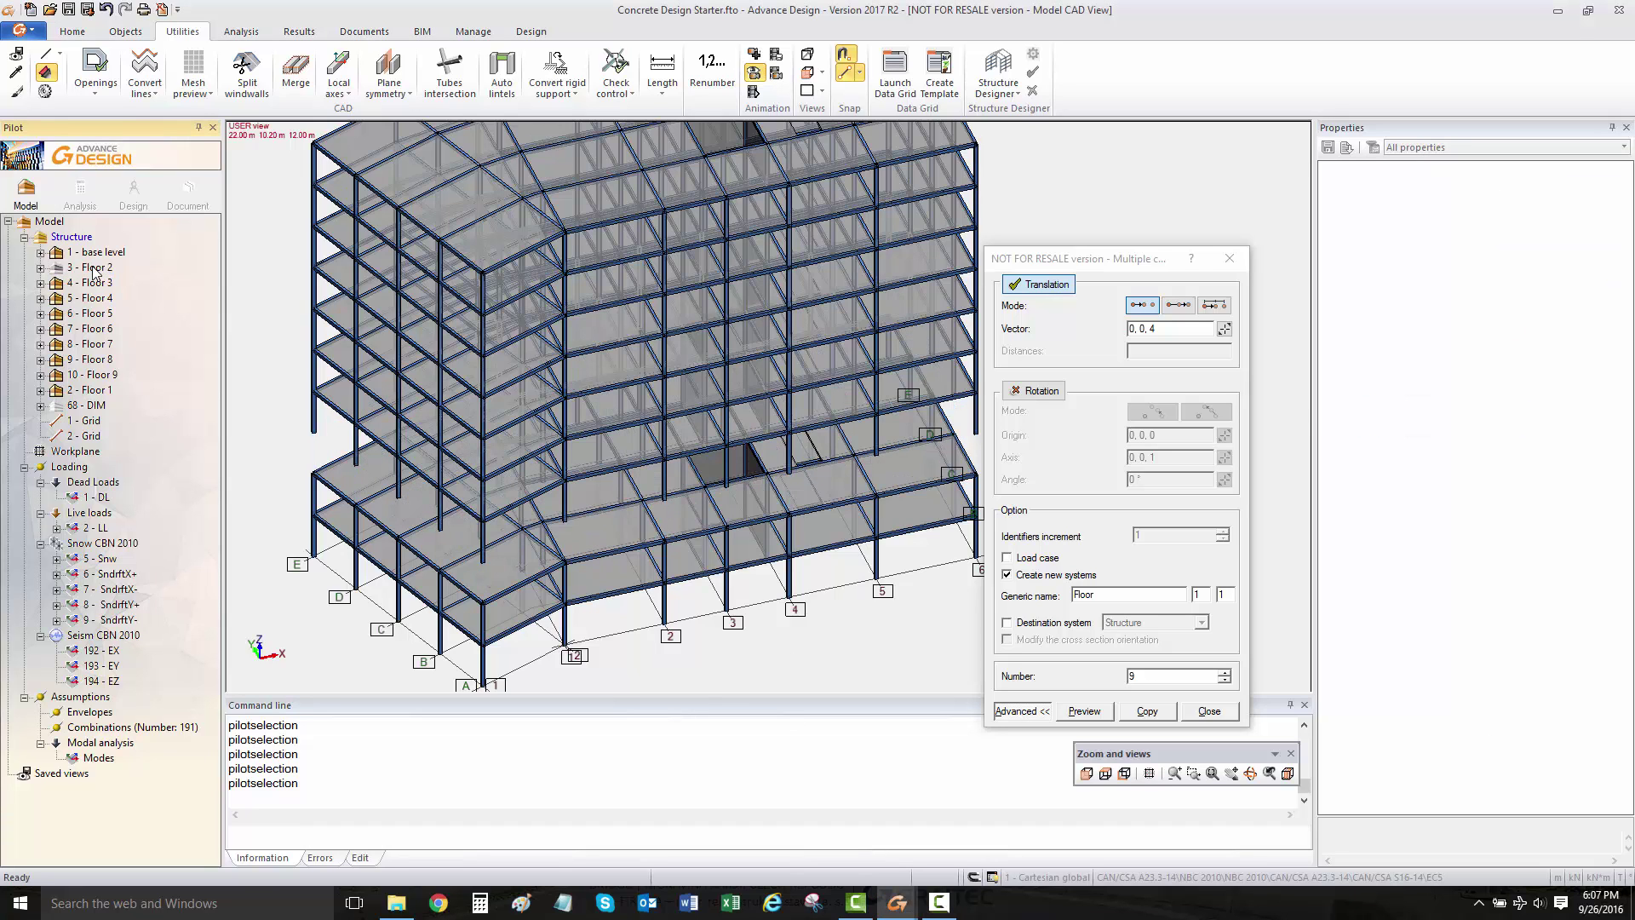
{"action": "left_click", "coordinate": [96, 388]}
{"action": "left_click", "coordinate": [98, 375]}
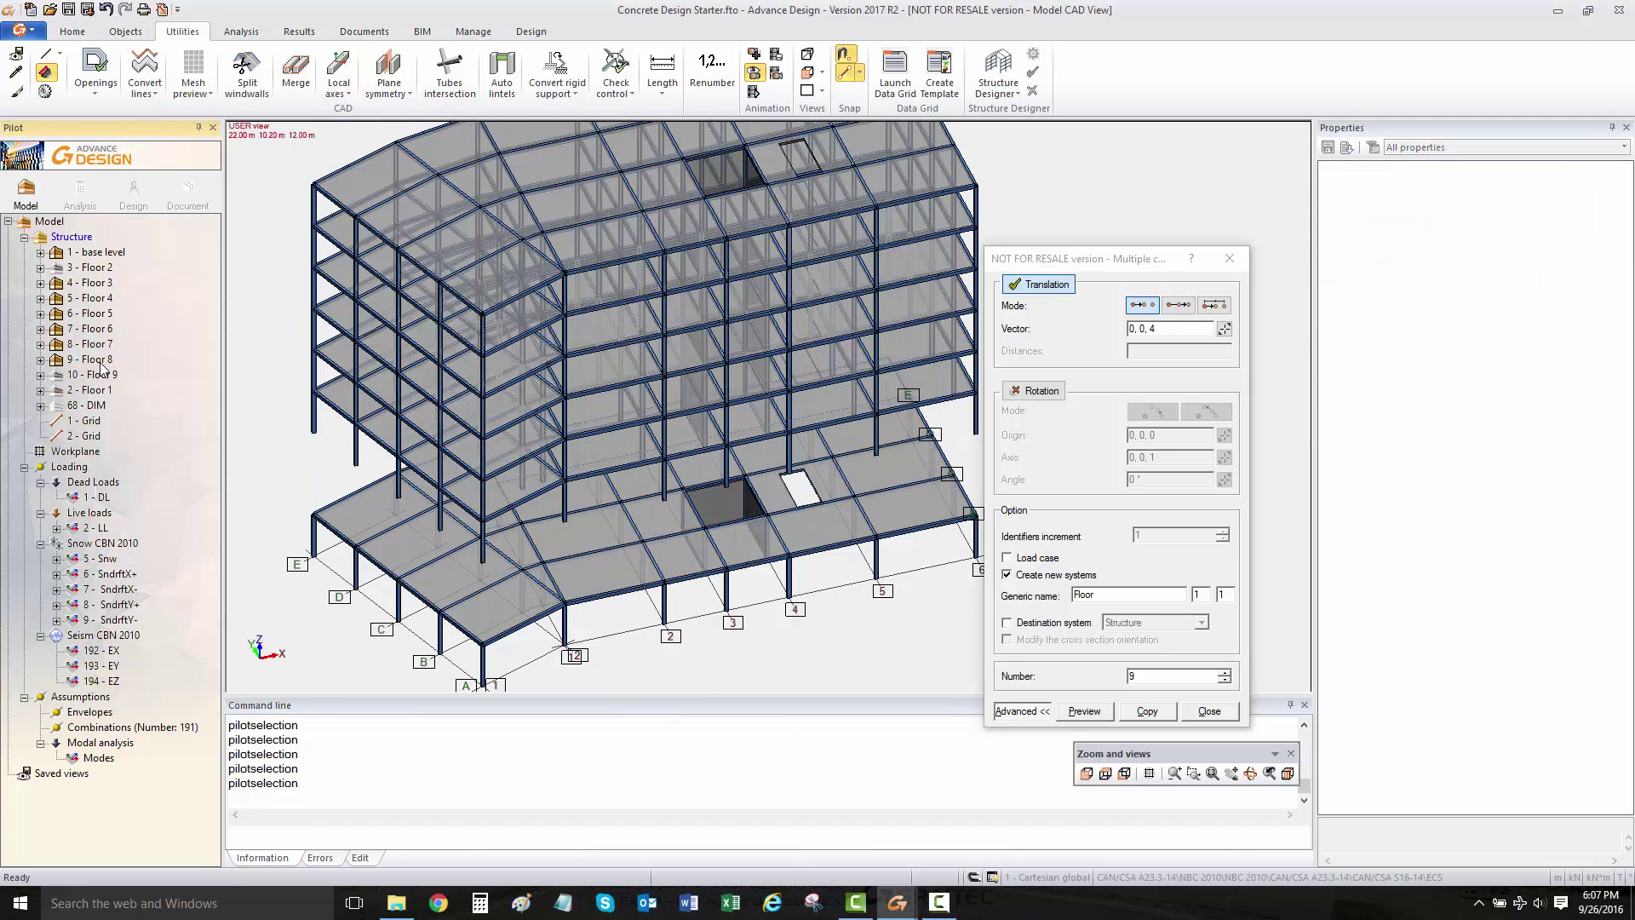
{"action": "left_click", "coordinate": [101, 361]}
{"action": "left_click", "coordinate": [104, 345]}
{"action": "left_click", "coordinate": [106, 330]}
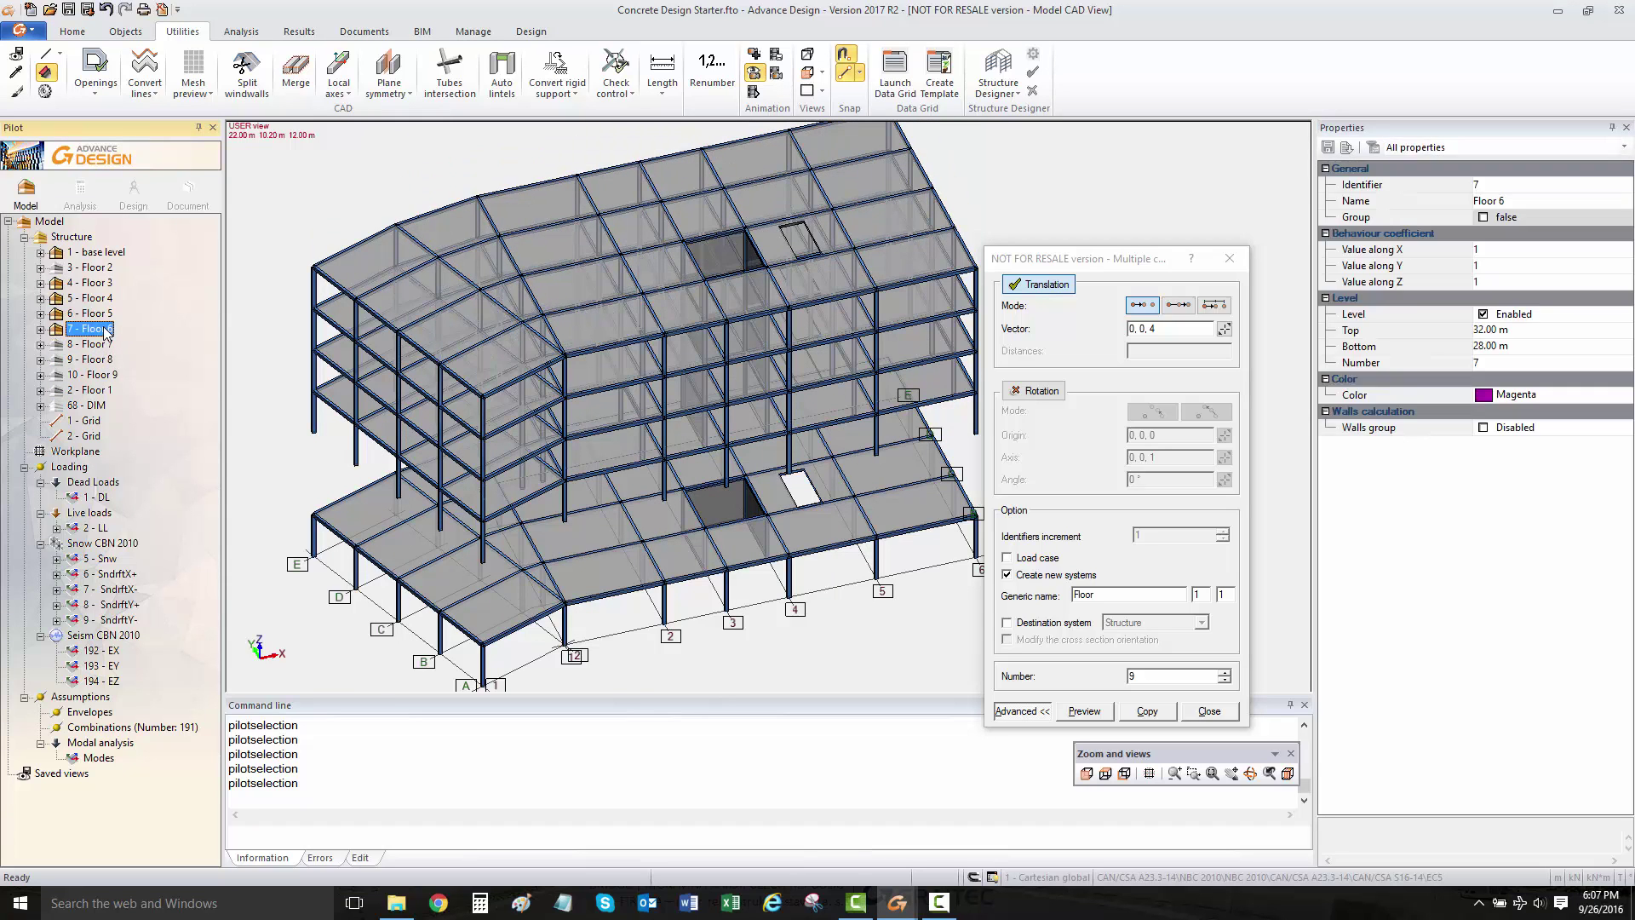
{"action": "left_click", "coordinate": [104, 315]}
{"action": "left_click", "coordinate": [102, 298]}
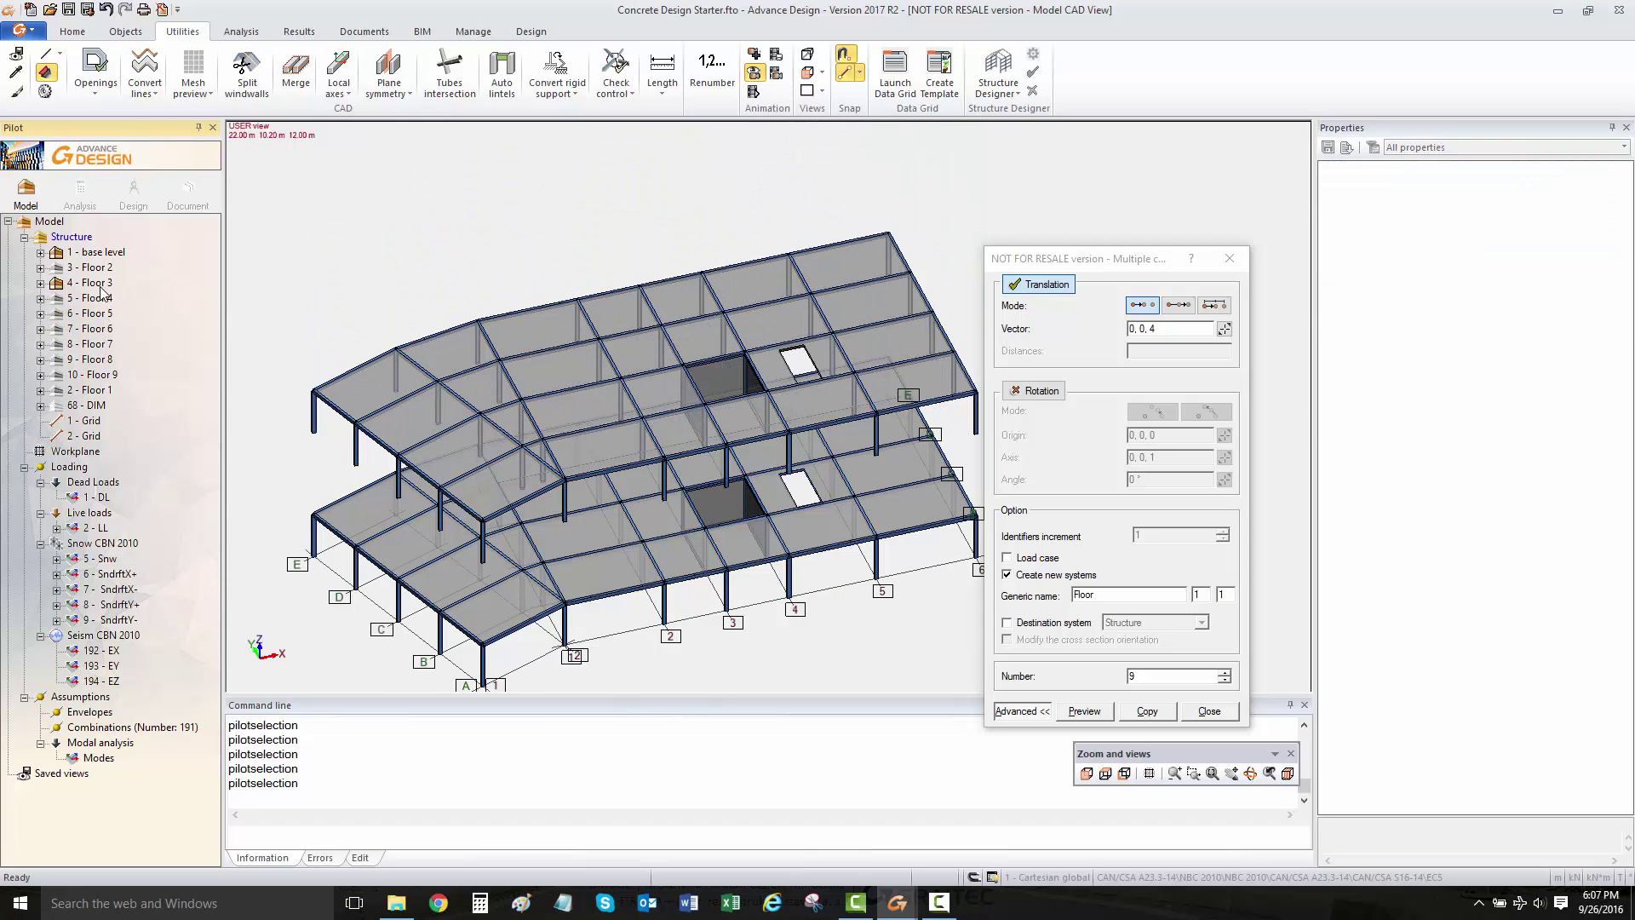
{"action": "left_click", "coordinate": [101, 286]}
{"action": "left_click", "coordinate": [83, 249]}
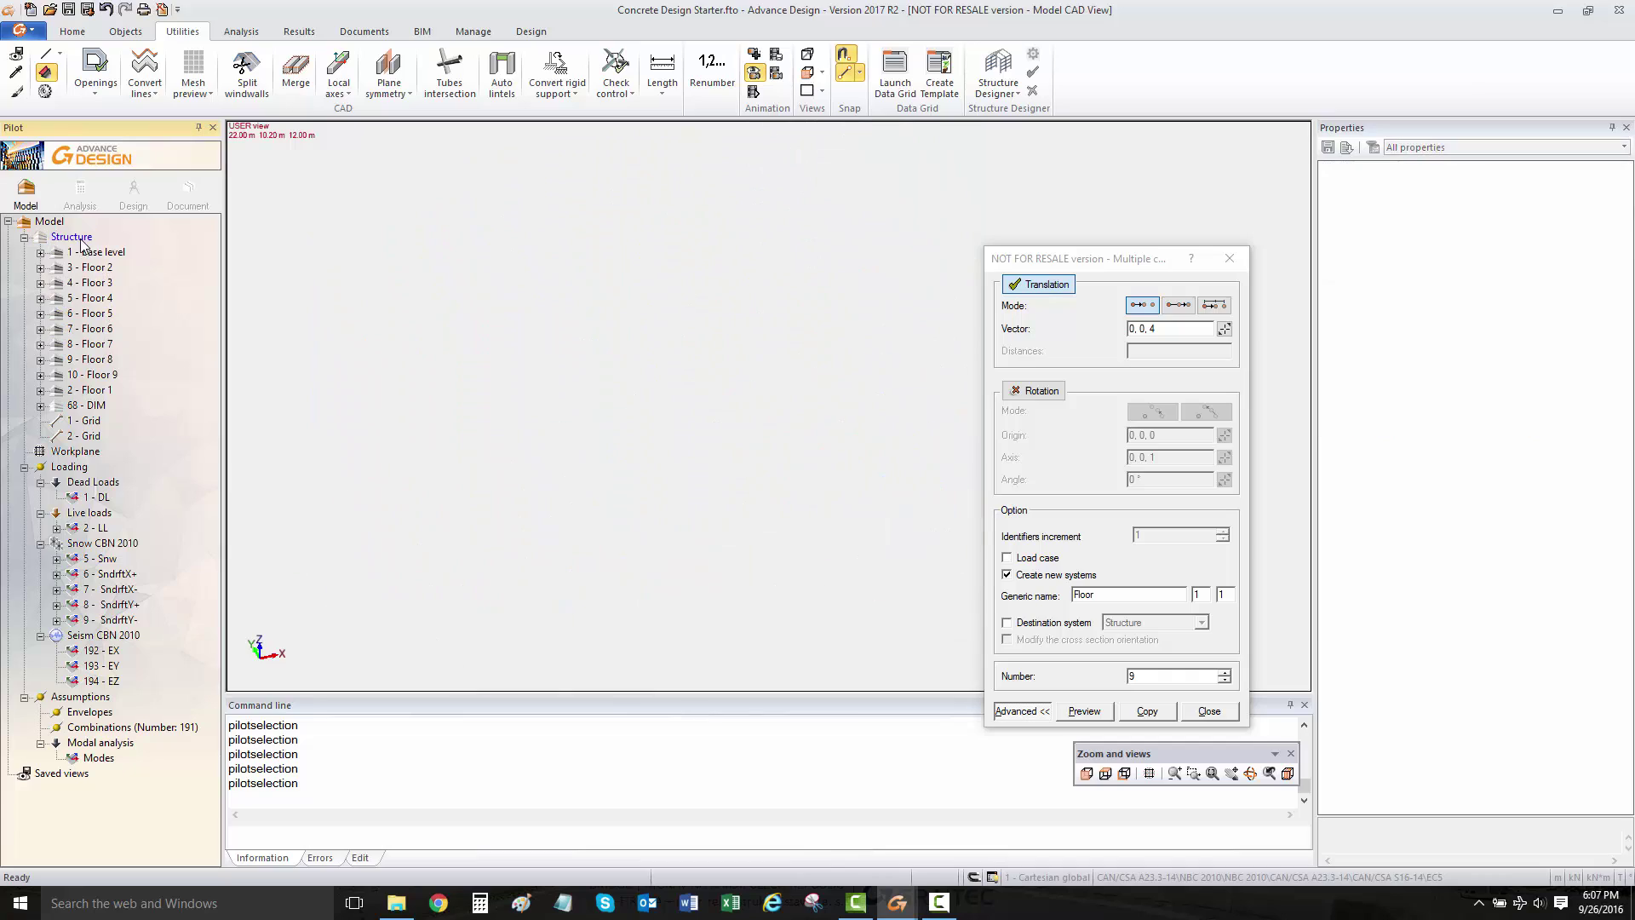
{"action": "left_click", "coordinate": [72, 237]}
Step: Delete the columns, beams and slab of the skewed wing on the top floor, Floor 9, and inspect the trimmed building
{"action": "middle_click_drag", "start_coordinate": [693, 394], "coordinate": [631, 432]}
{"action": "left_click_drag", "start_coordinate": [316, 130], "coordinate": [542, 228]}
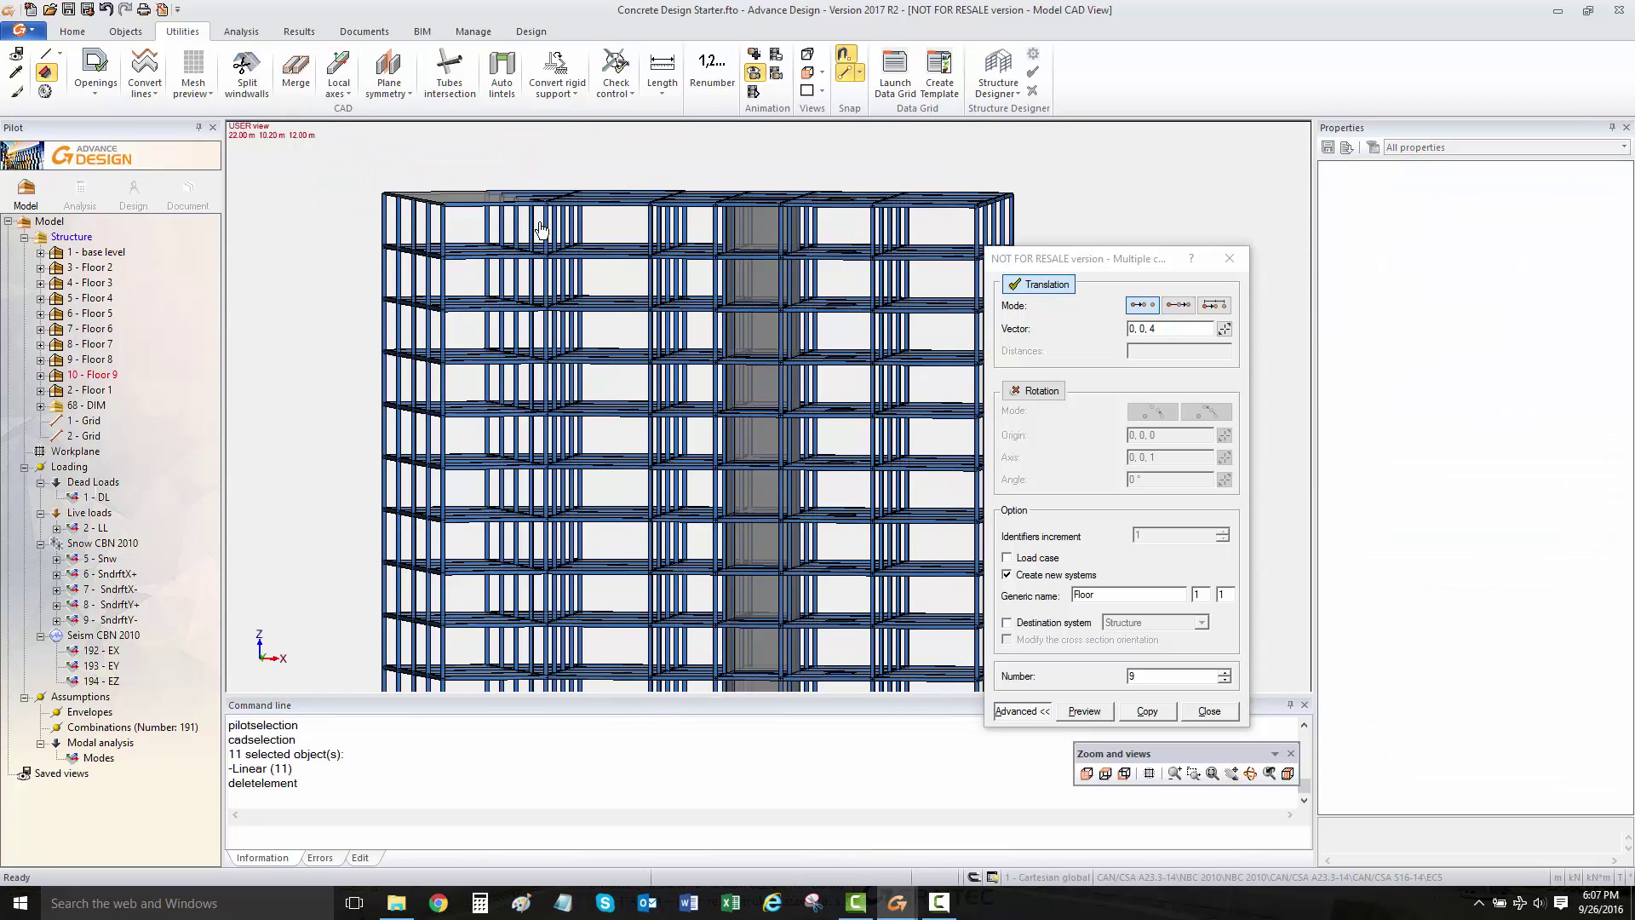
{"action": "left_click_drag", "start_coordinate": [540, 223], "coordinate": [343, 152]}
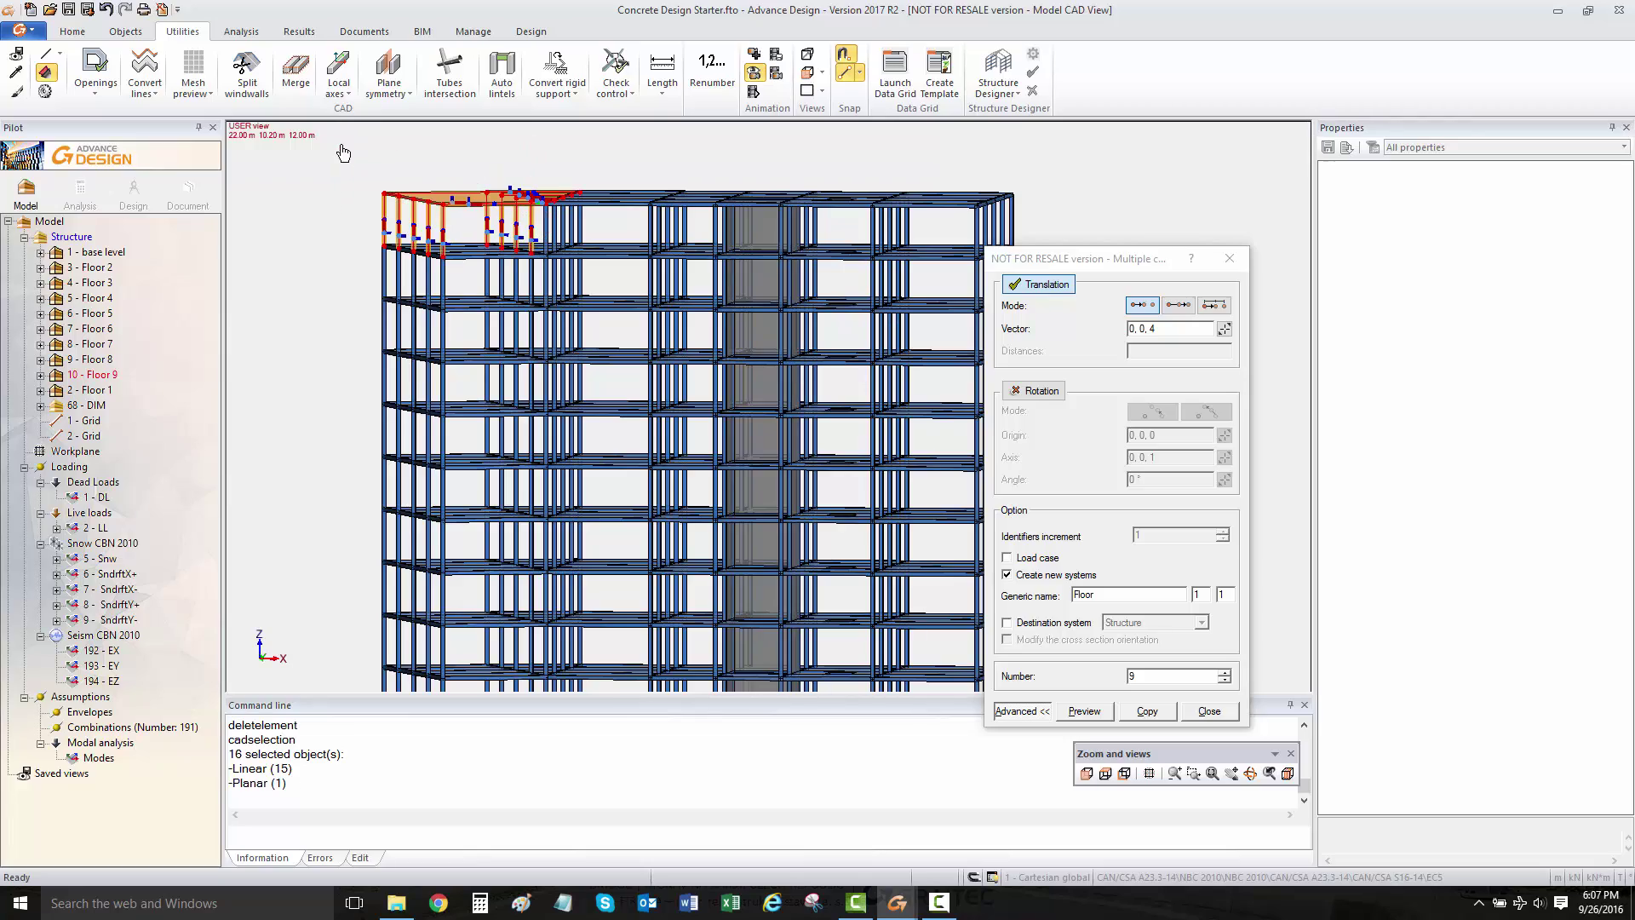
{"action": "key", "text": "Delete"}
{"action": "middle_click_drag", "start_coordinate": [387, 204], "coordinate": [568, 261], "text": "shift"}
{"action": "scroll", "coordinate": [500, 239], "scroll_direction": "down", "scroll_amount": 2}
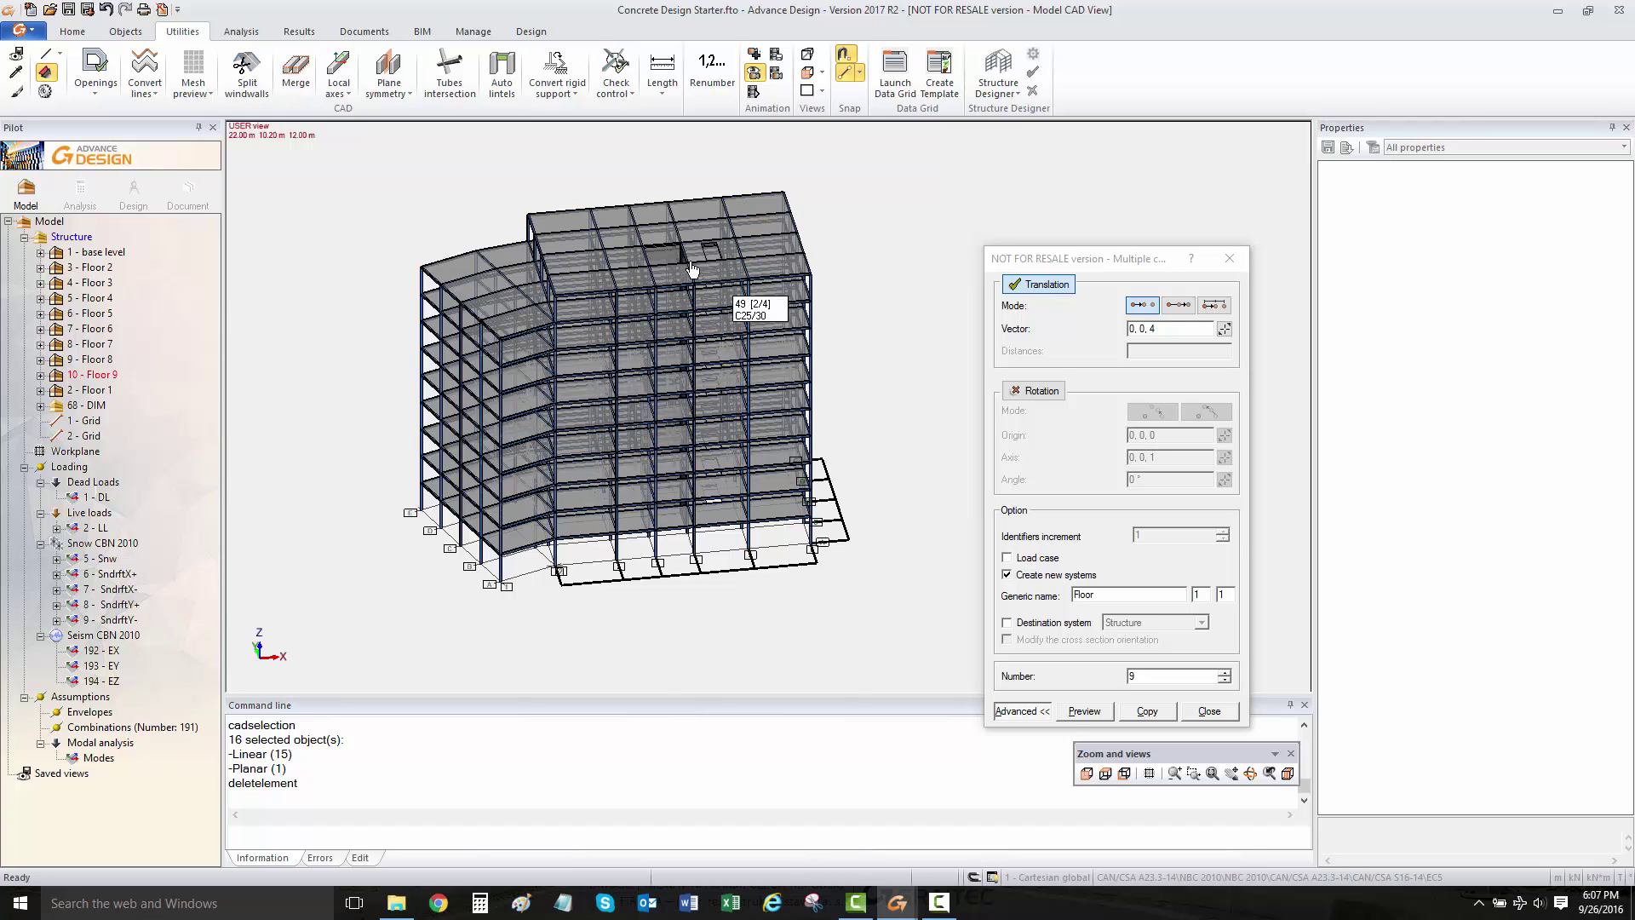
{"action": "scroll", "coordinate": [644, 250], "scroll_direction": "up", "scroll_amount": 5}
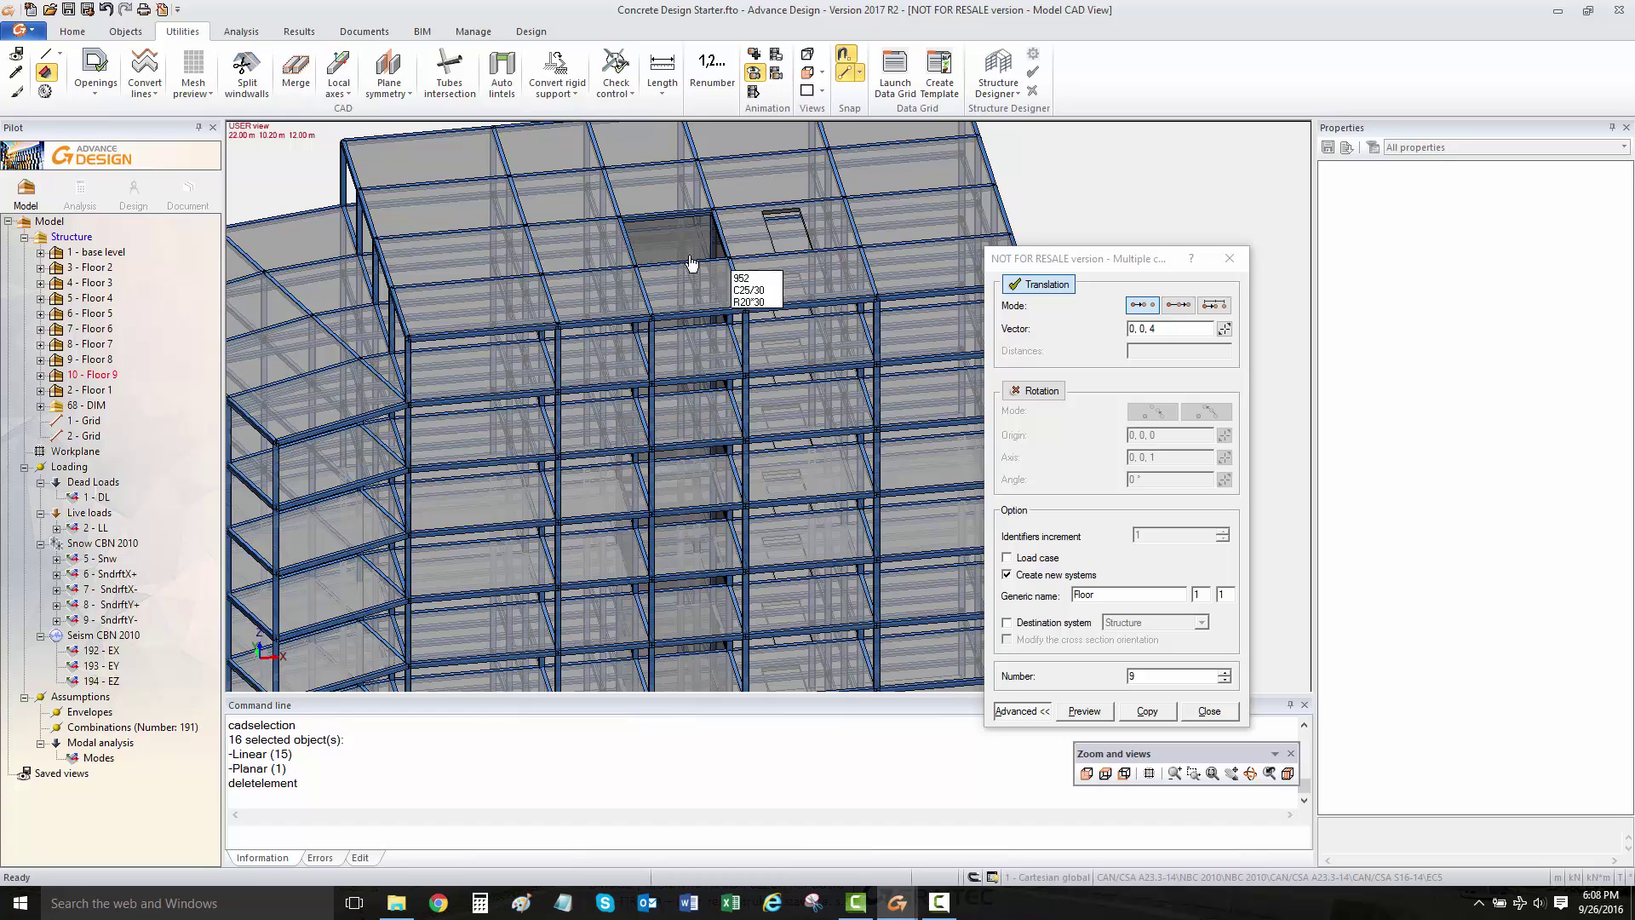
{"action": "middle_click_drag", "start_coordinate": [684, 241], "coordinate": [779, 236]}
{"action": "scroll", "coordinate": [779, 236], "scroll_direction": "down", "scroll_amount": 5}
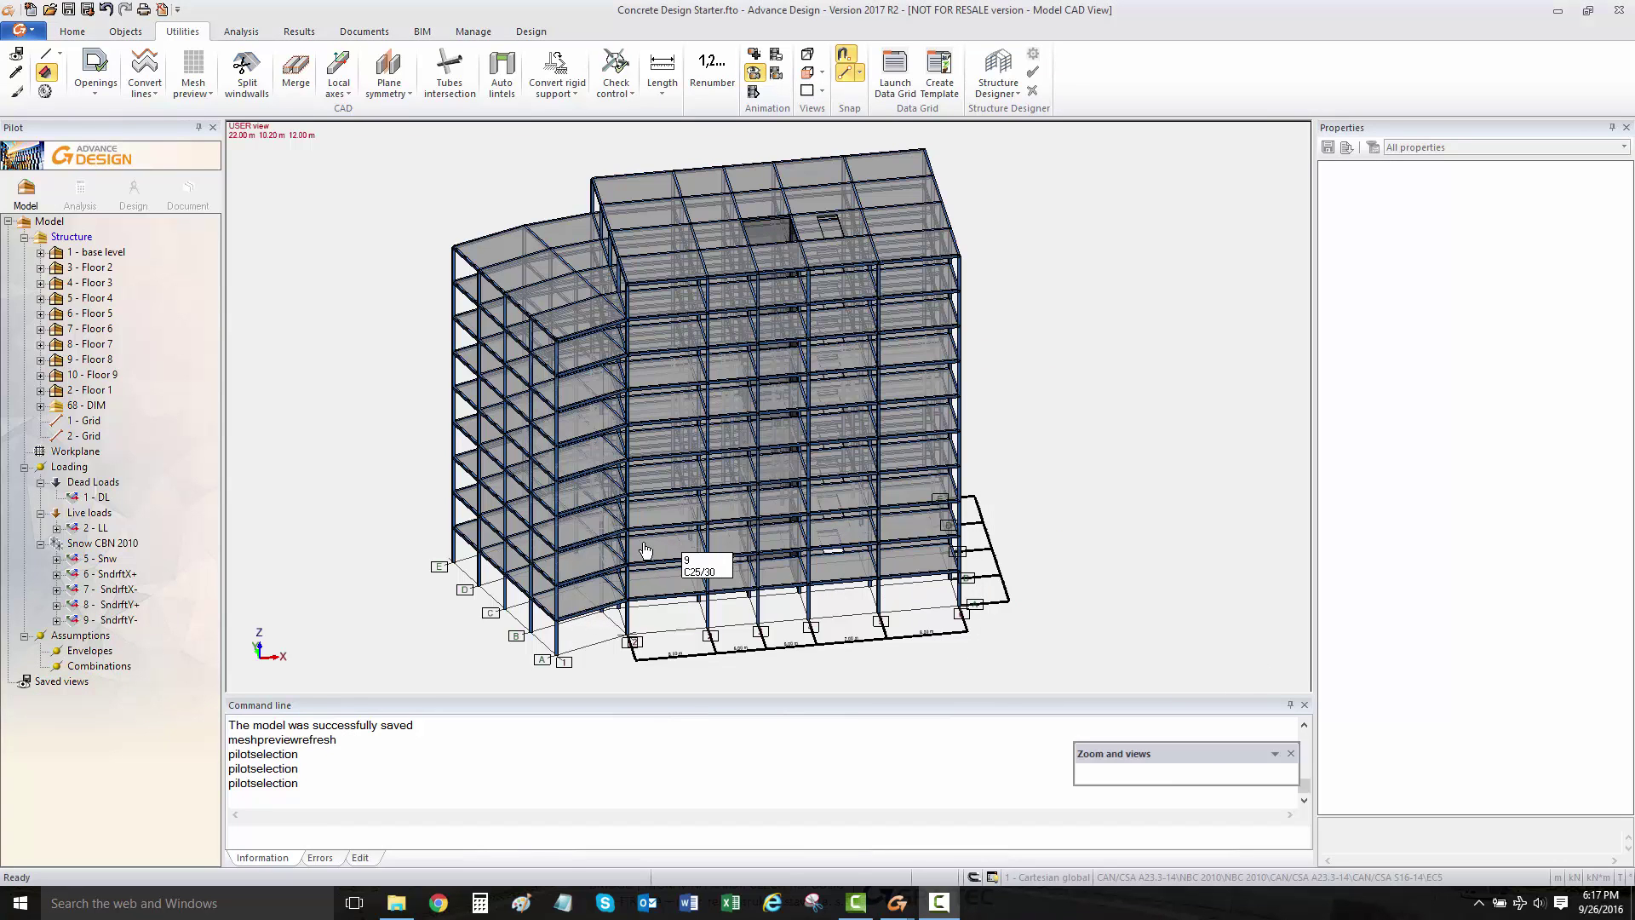
Step: Select the base level corner column at grid intersection A1 and view its properties
{"action": "scroll", "coordinate": [543, 580], "scroll_direction": "up", "scroll_amount": 1}
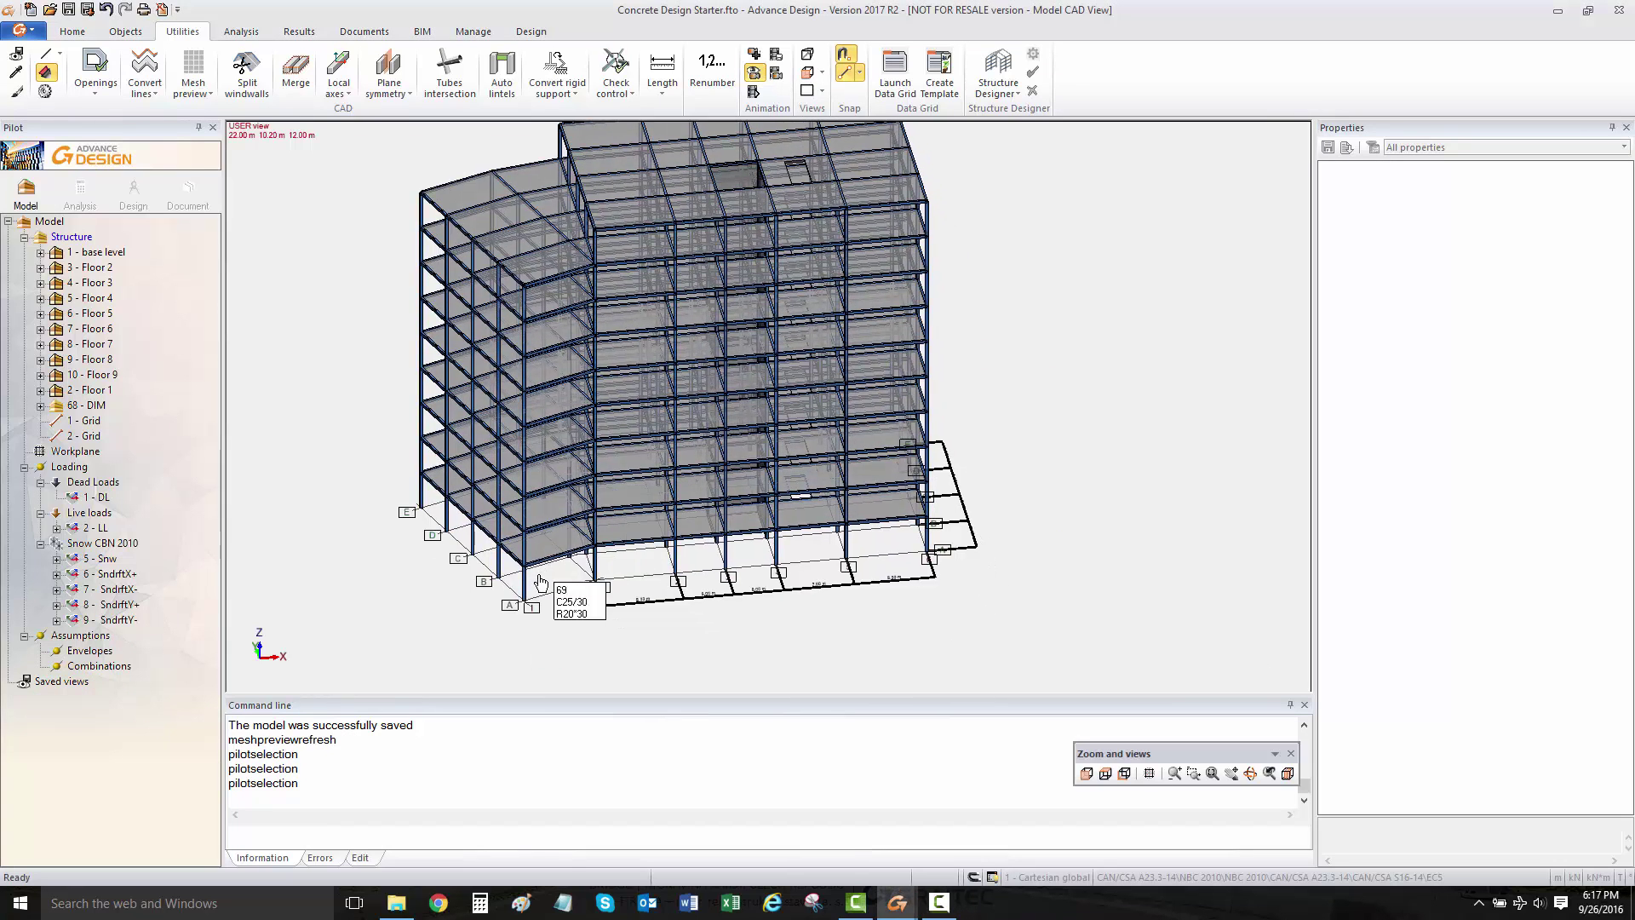
{"action": "left_click", "coordinate": [535, 583]}
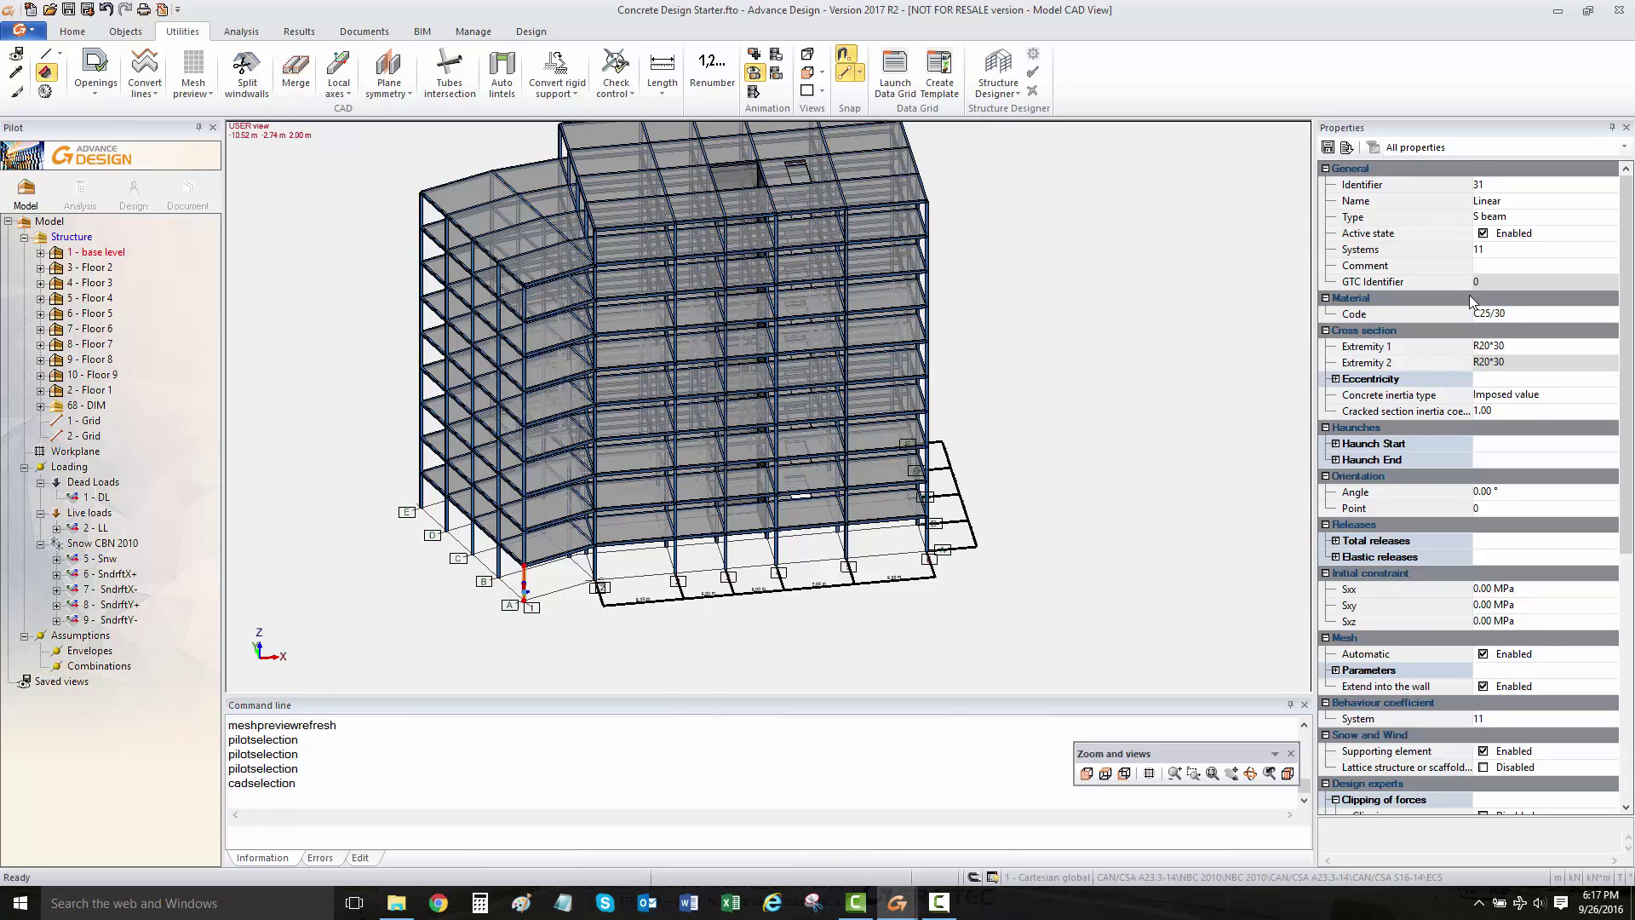
{"action": "middle_click_drag", "start_coordinate": [801, 369], "coordinate": [806, 411]}
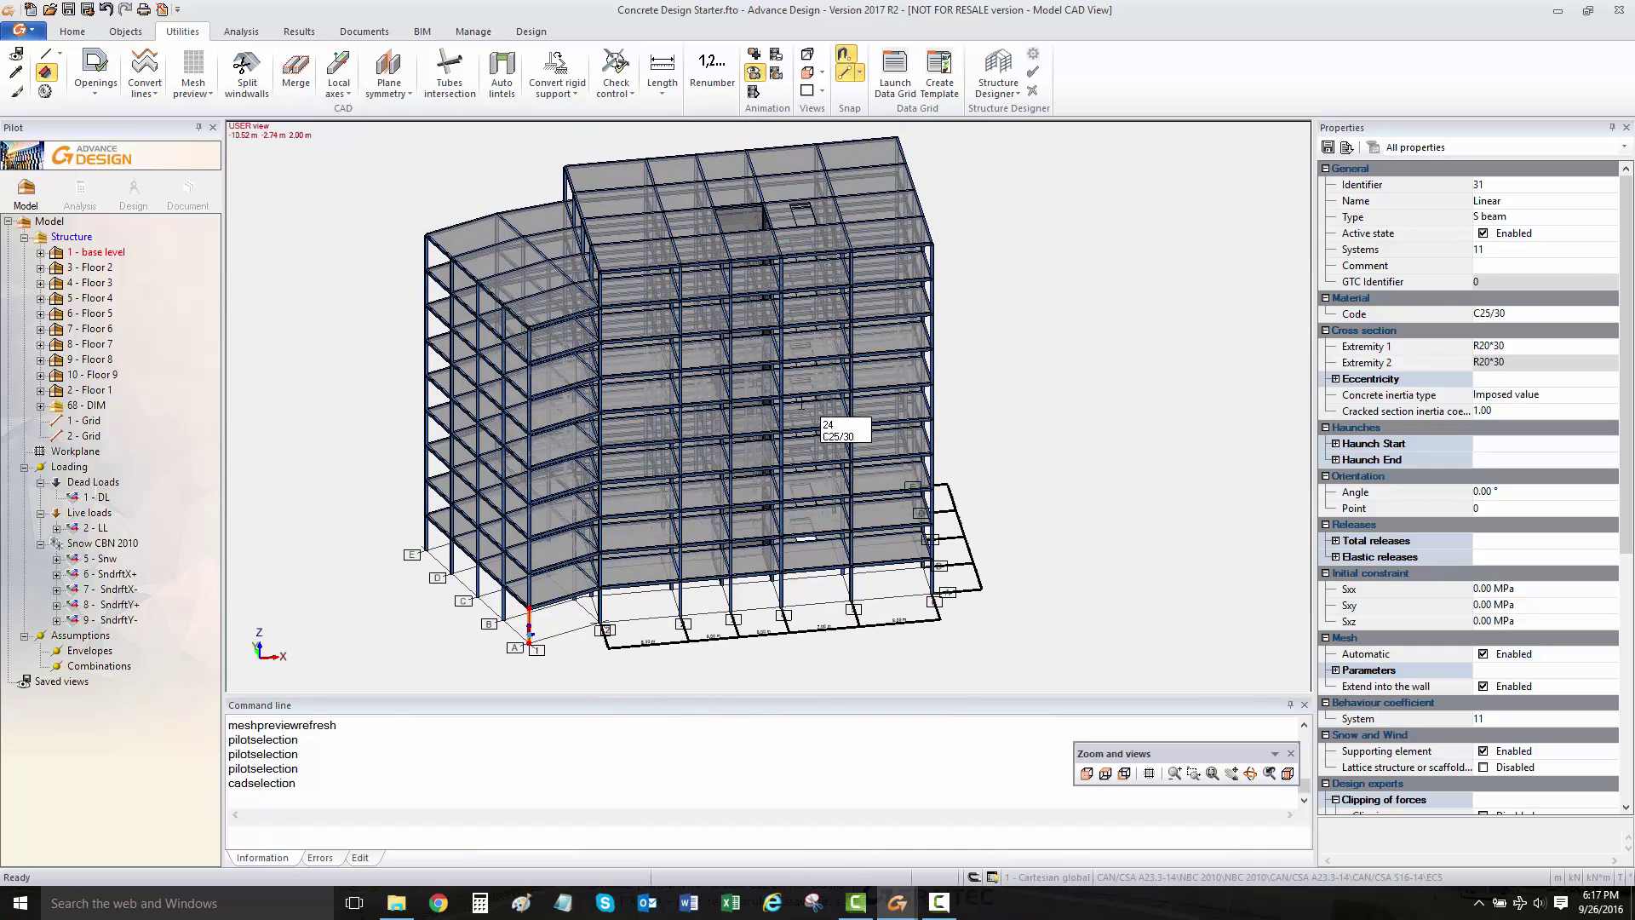
Step: Review the RC calculation assumptions for the standard method, columns calculation, buckling and reinforcement bars, and close them without changes
{"action": "left_click", "coordinate": [471, 32]}
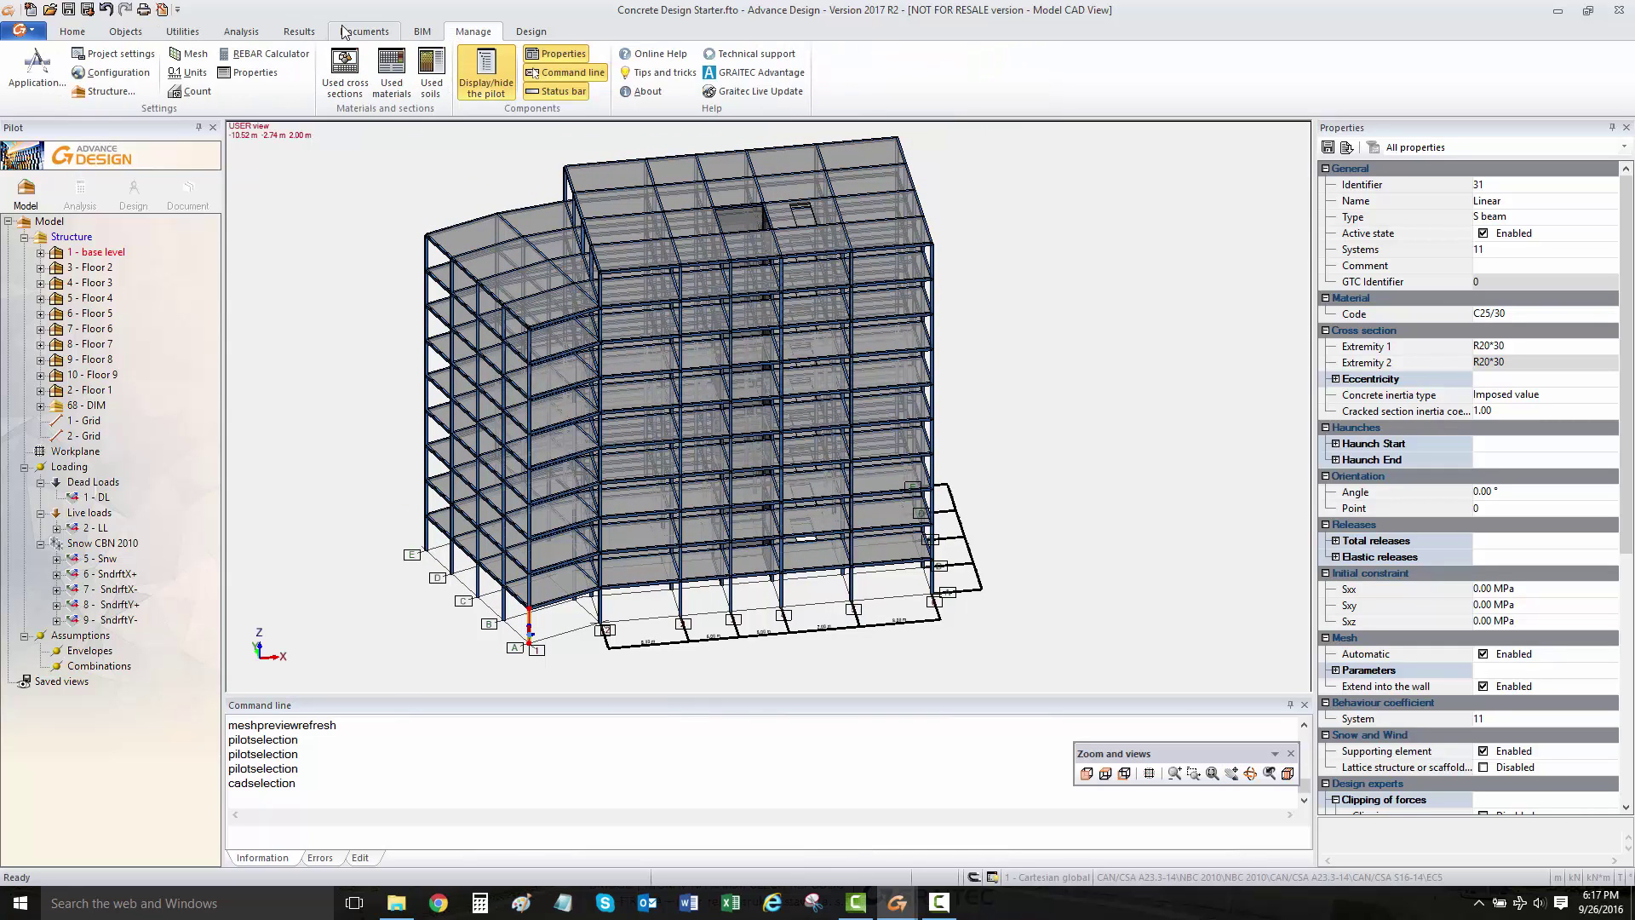
{"action": "left_click", "coordinate": [240, 32]}
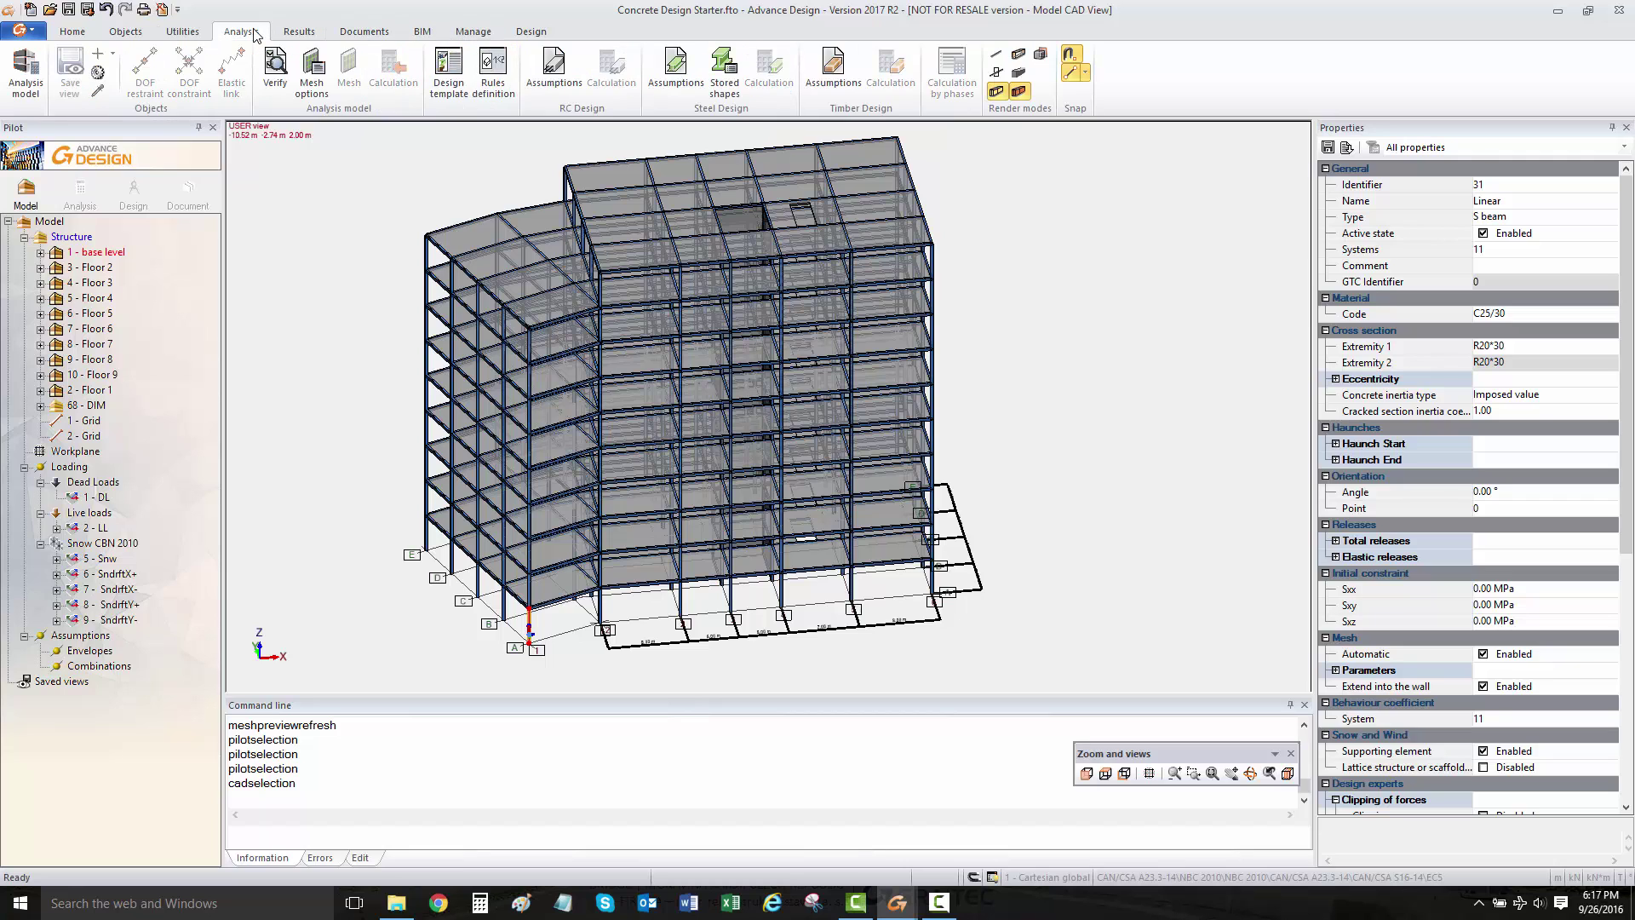
{"action": "left_click", "coordinate": [558, 67]}
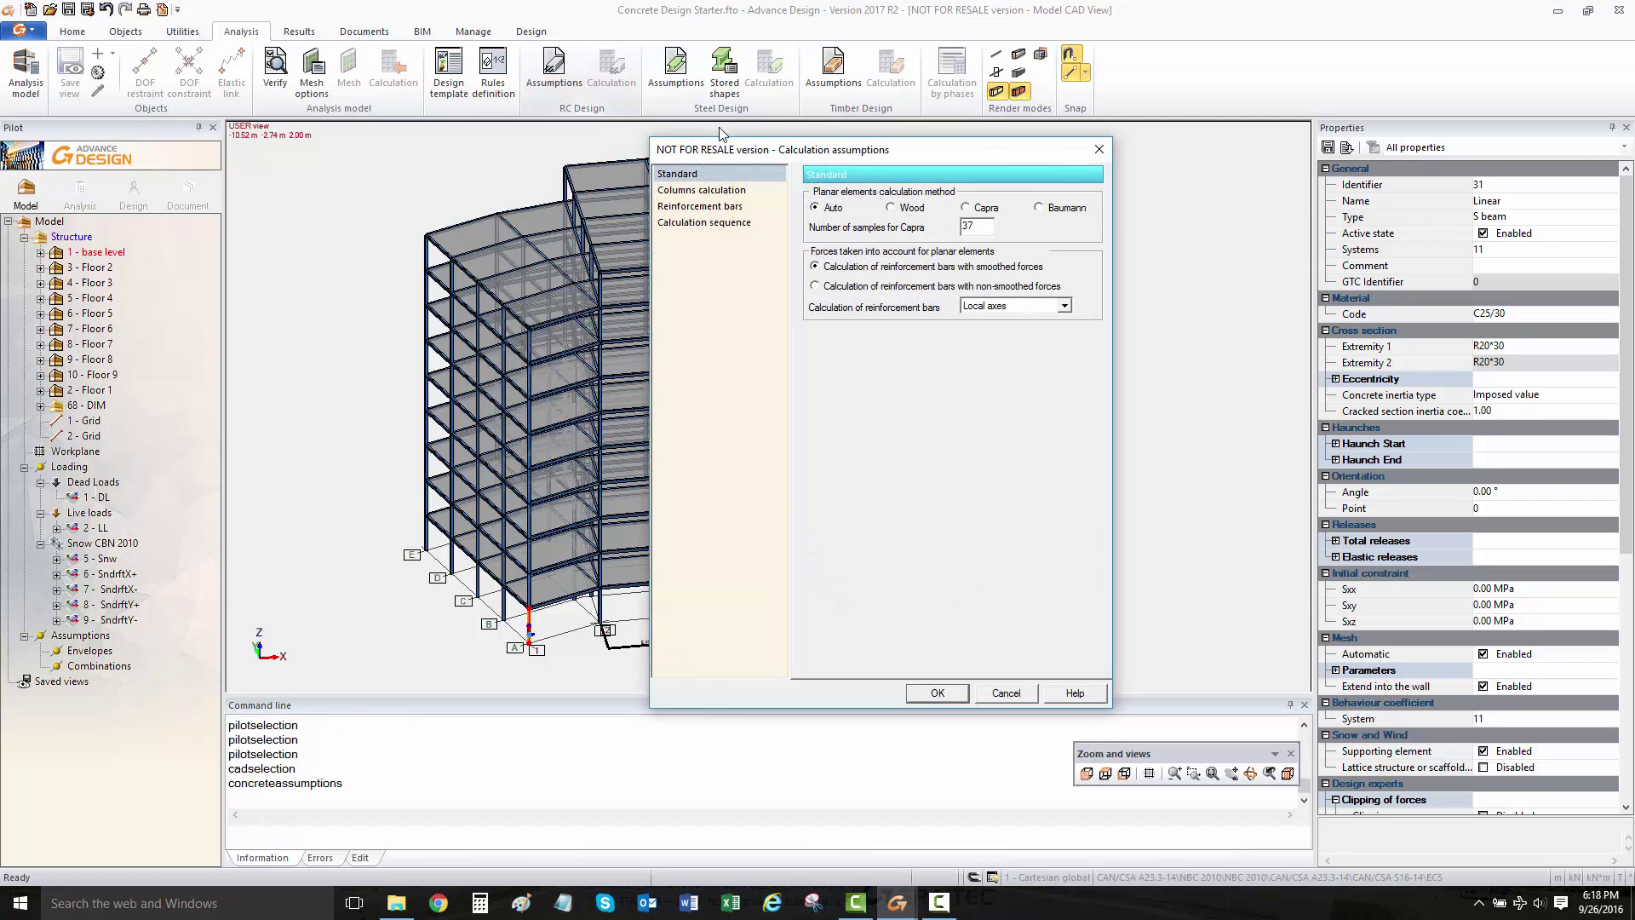
{"action": "left_click_drag", "start_coordinate": [732, 161], "coordinate": [708, 68]}
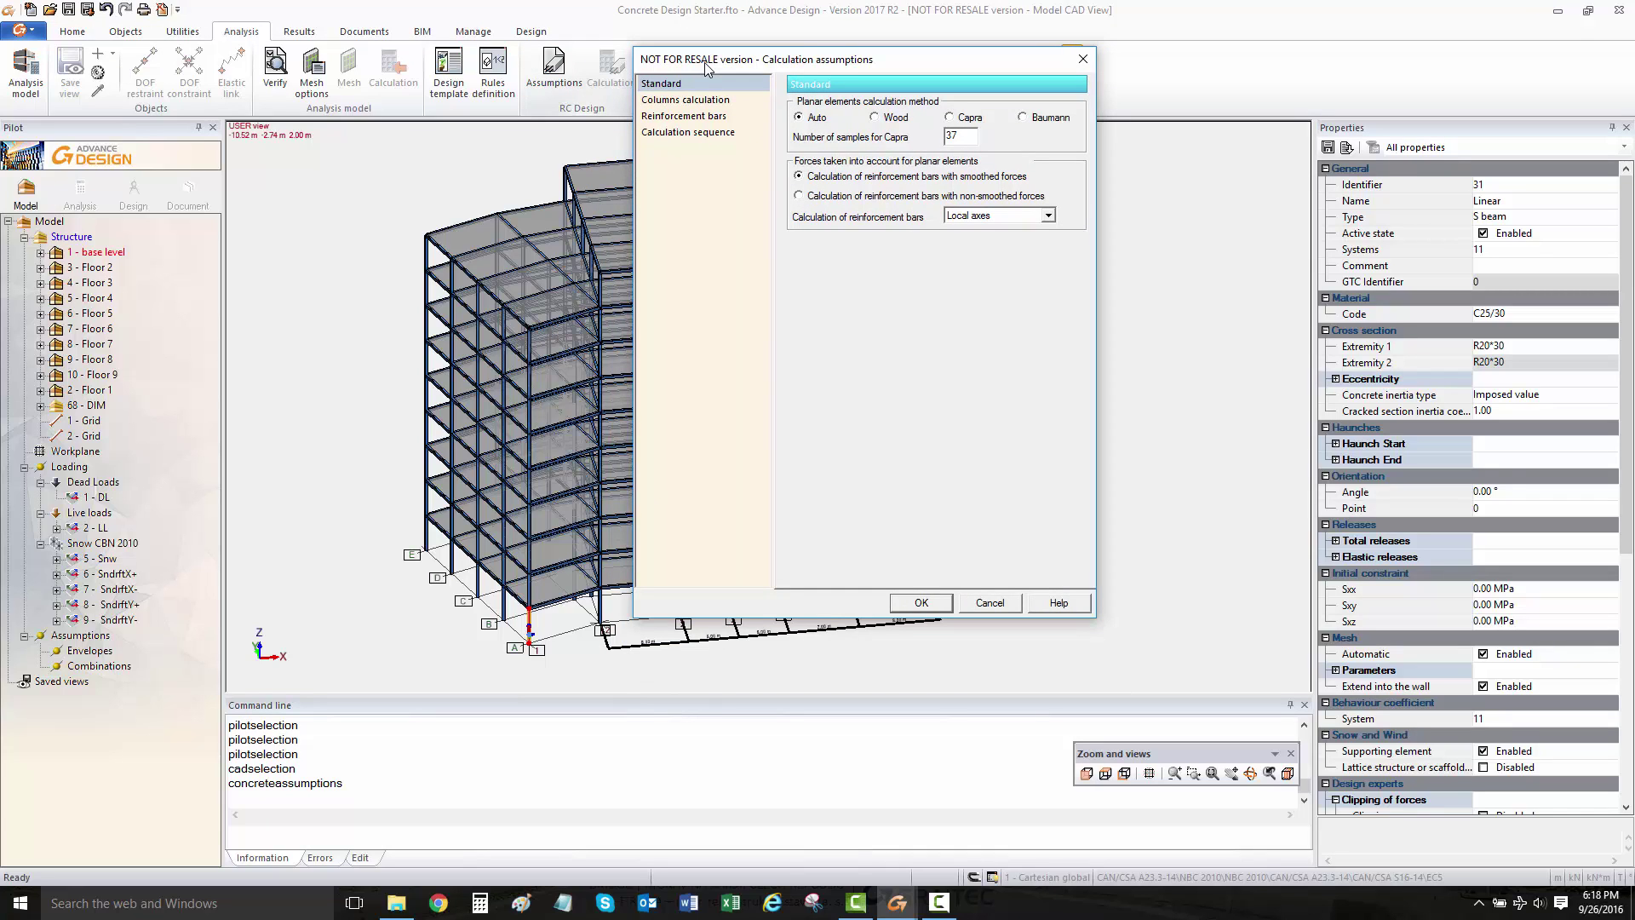
{"action": "left_click", "coordinate": [706, 100]}
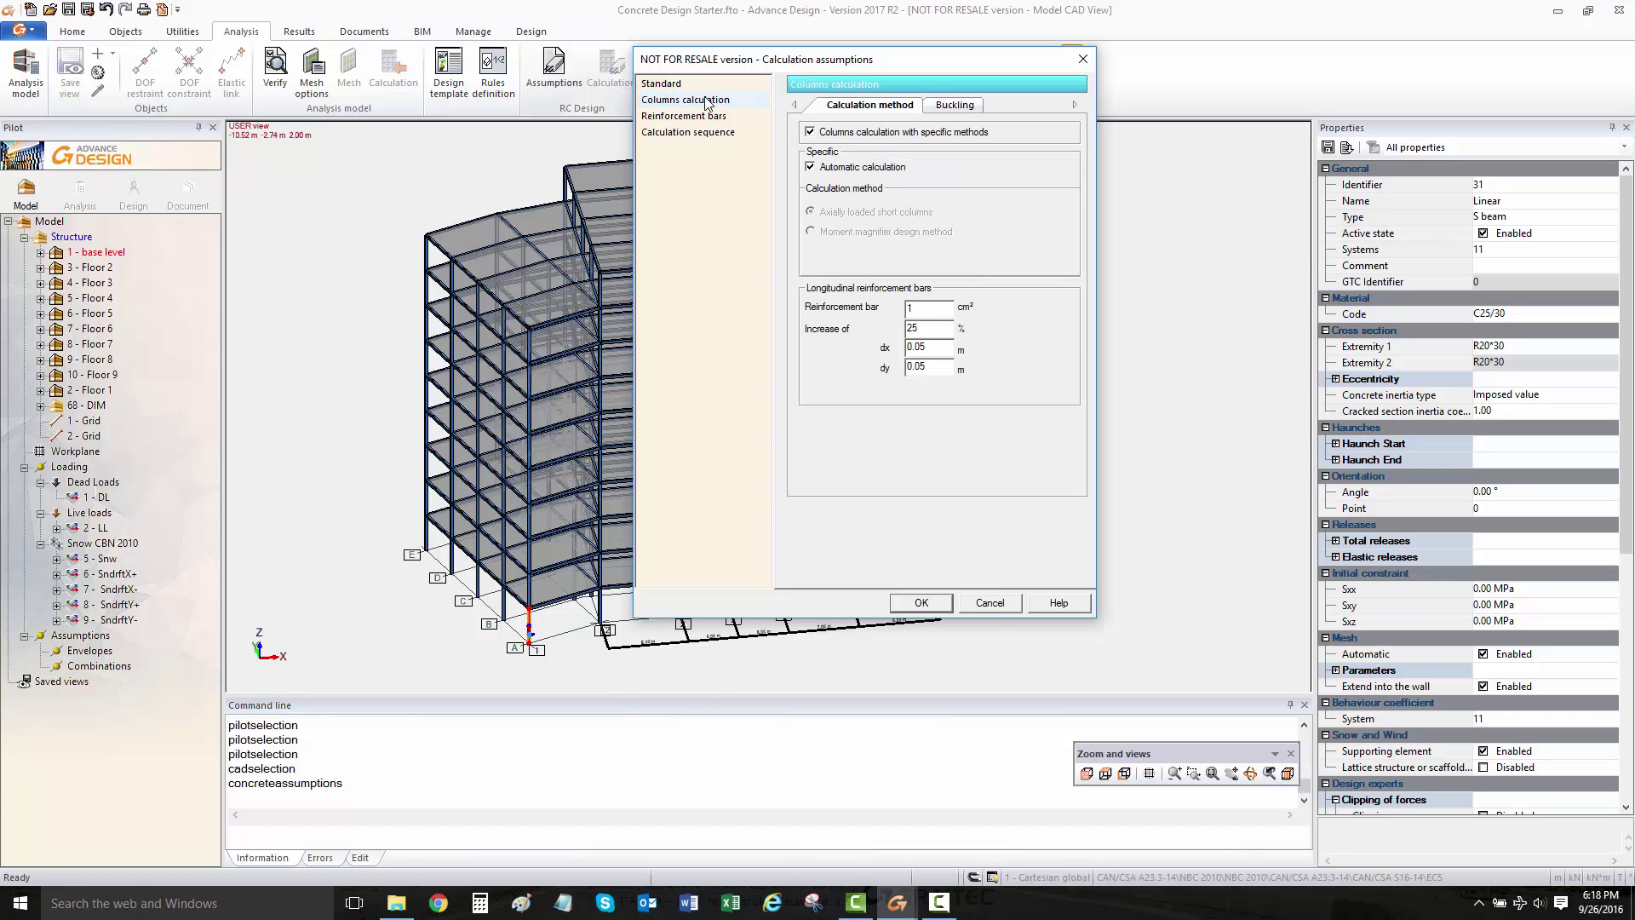
{"action": "left_click", "coordinate": [947, 106]}
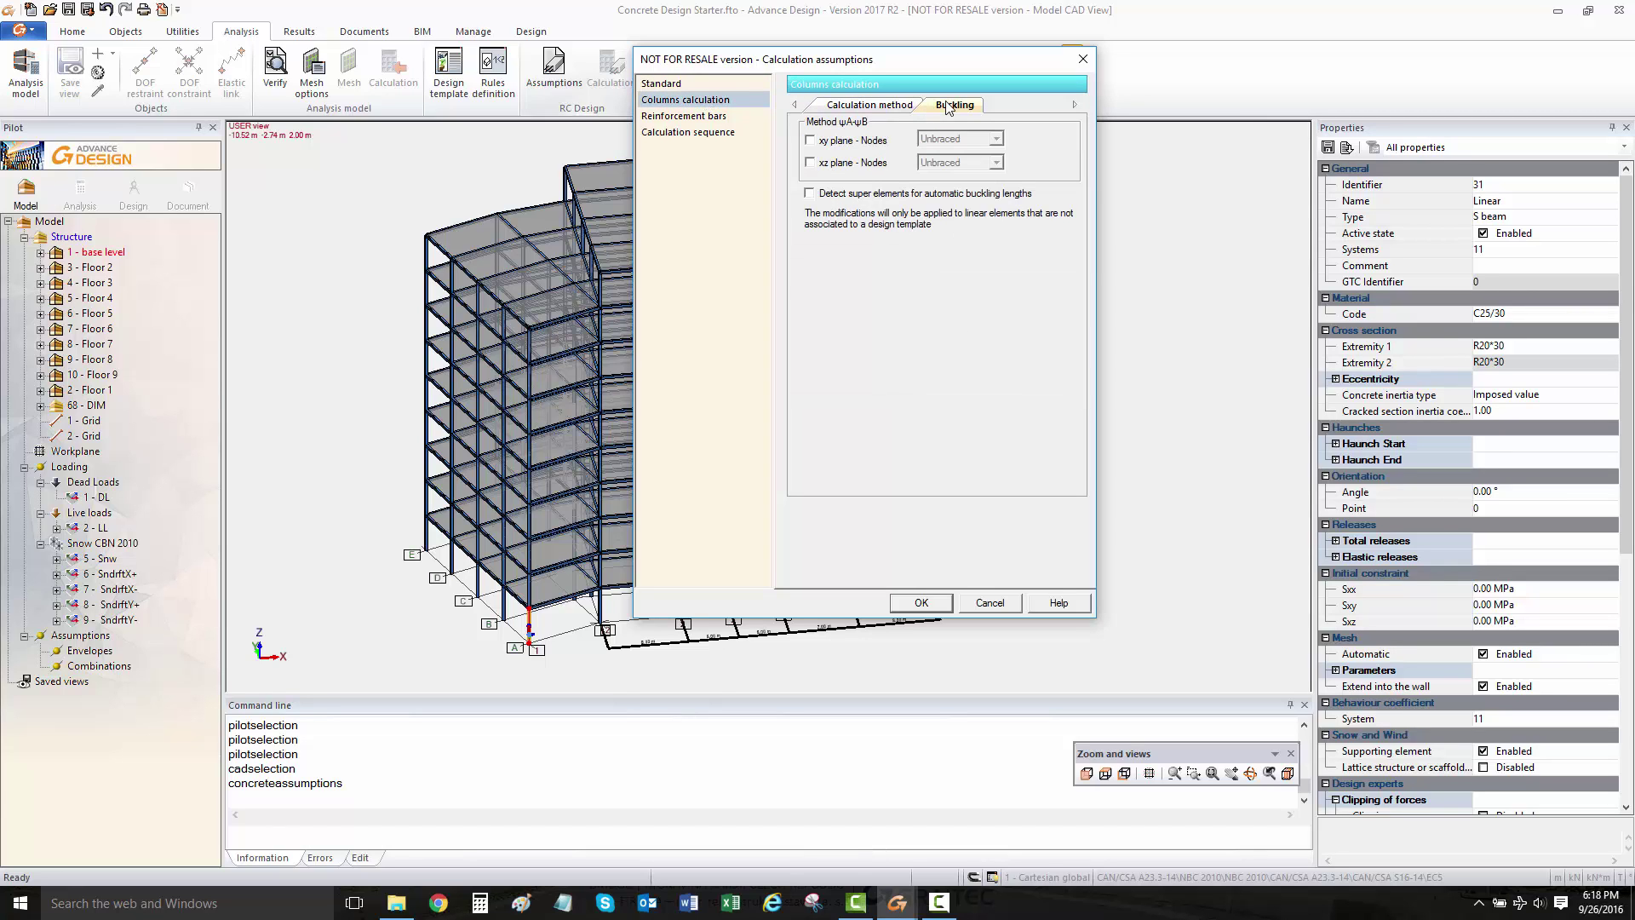
{"action": "left_click", "coordinate": [722, 117]}
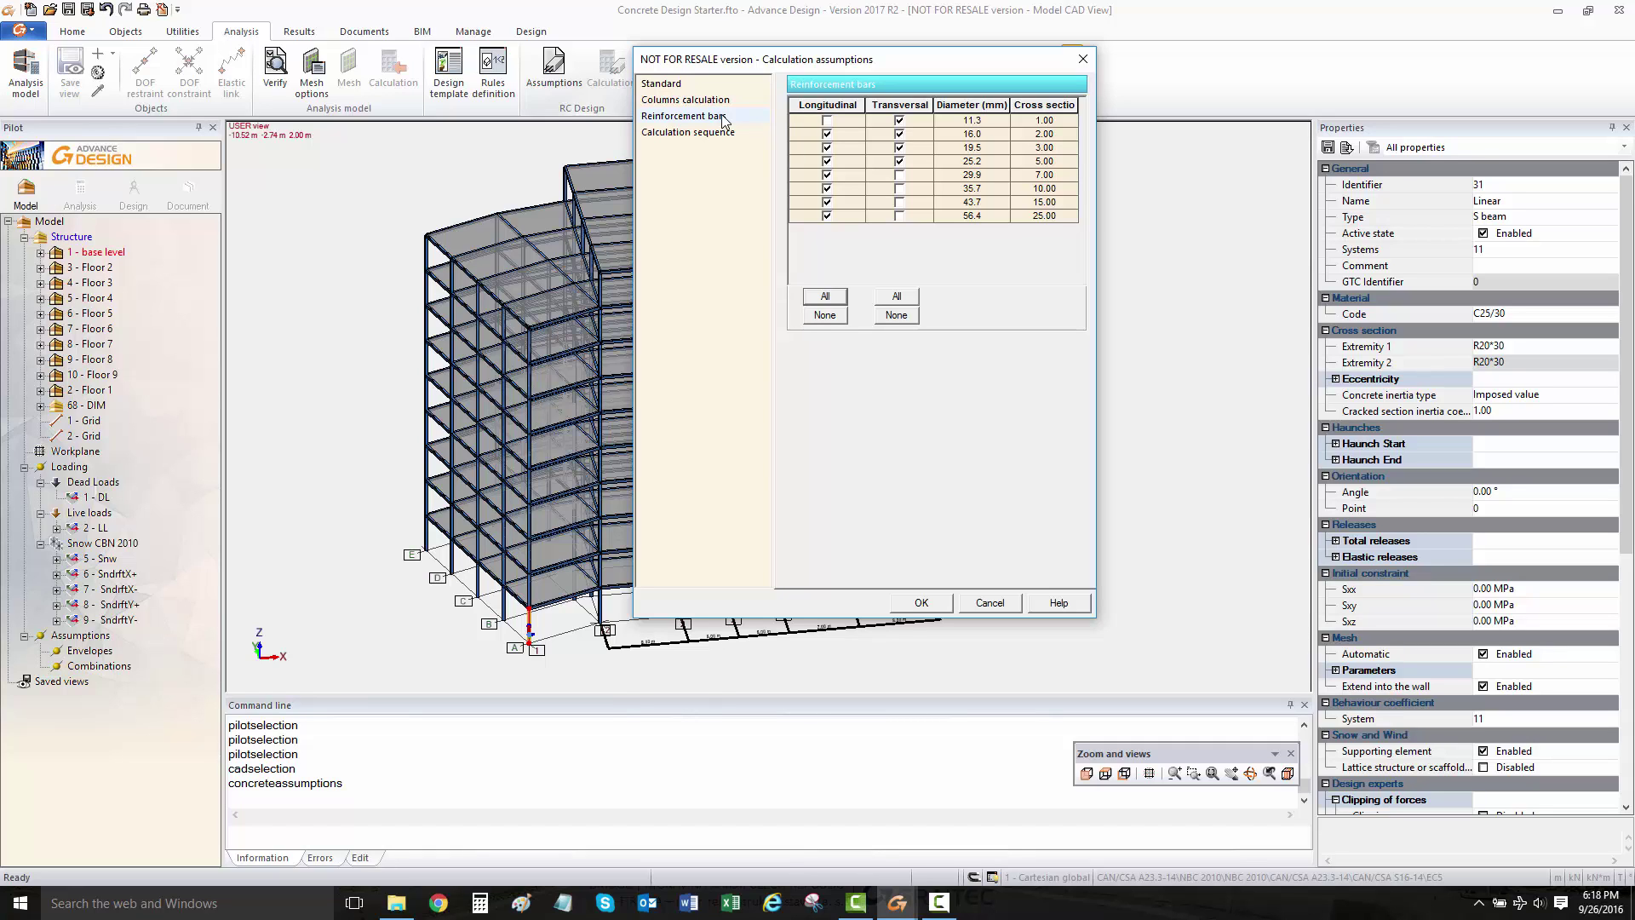
{"action": "left_click", "coordinate": [1083, 58]}
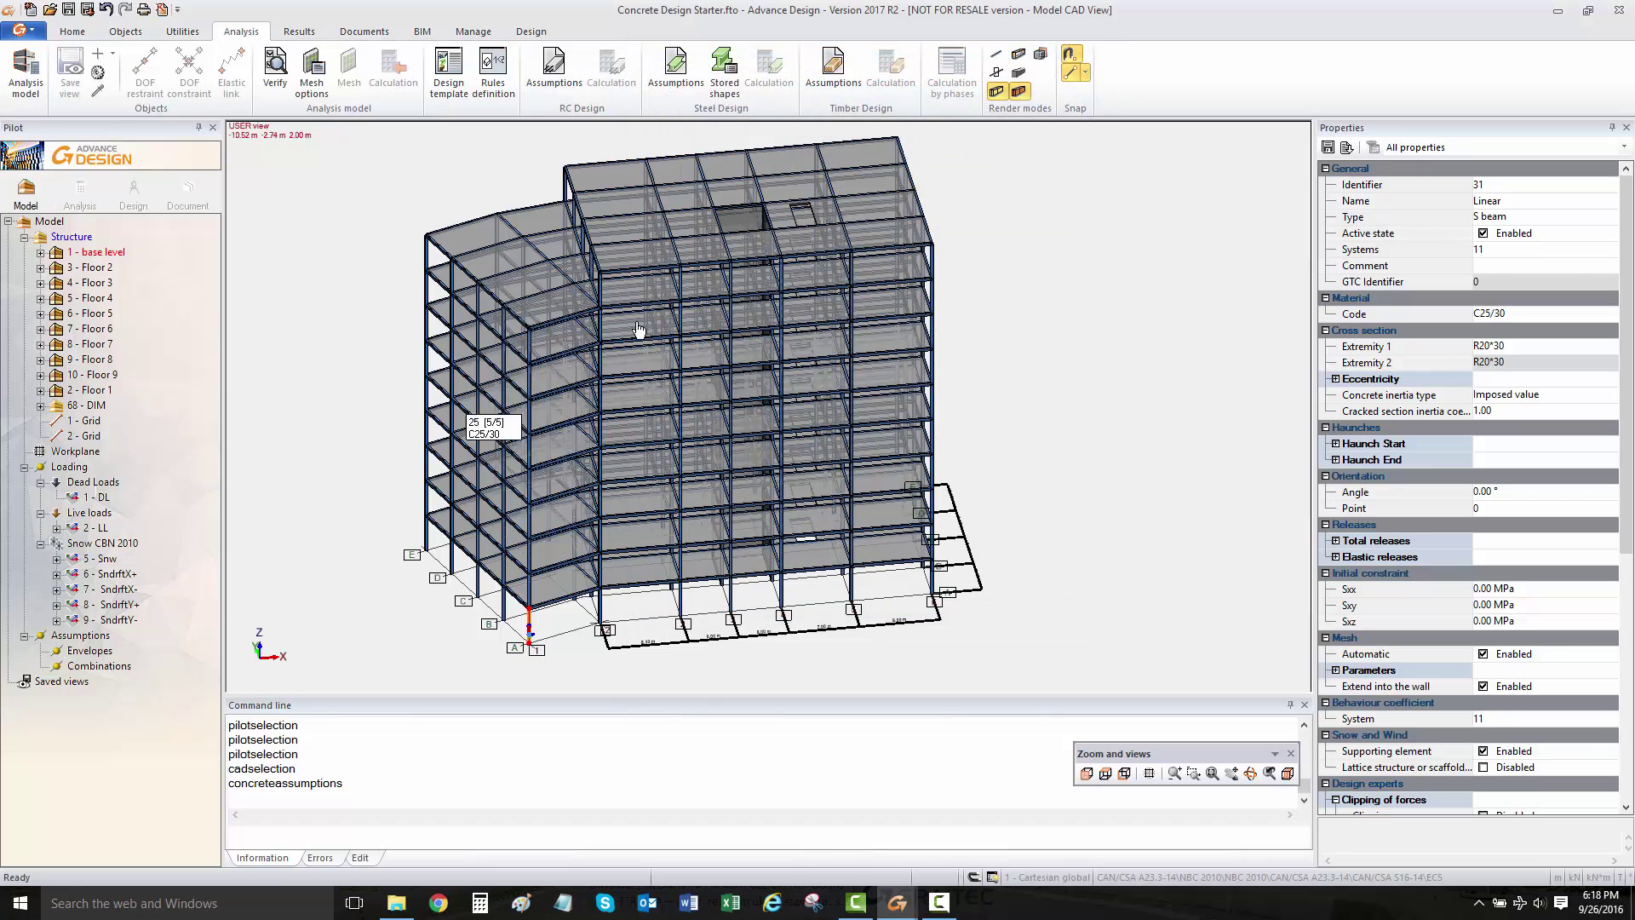
Step: Reselect the base level corner column at A1 and examine its concrete design, cover, shear, cracking and column calculation properties
{"action": "scroll", "coordinate": [640, 330], "scroll_direction": "down", "scroll_amount": 1}
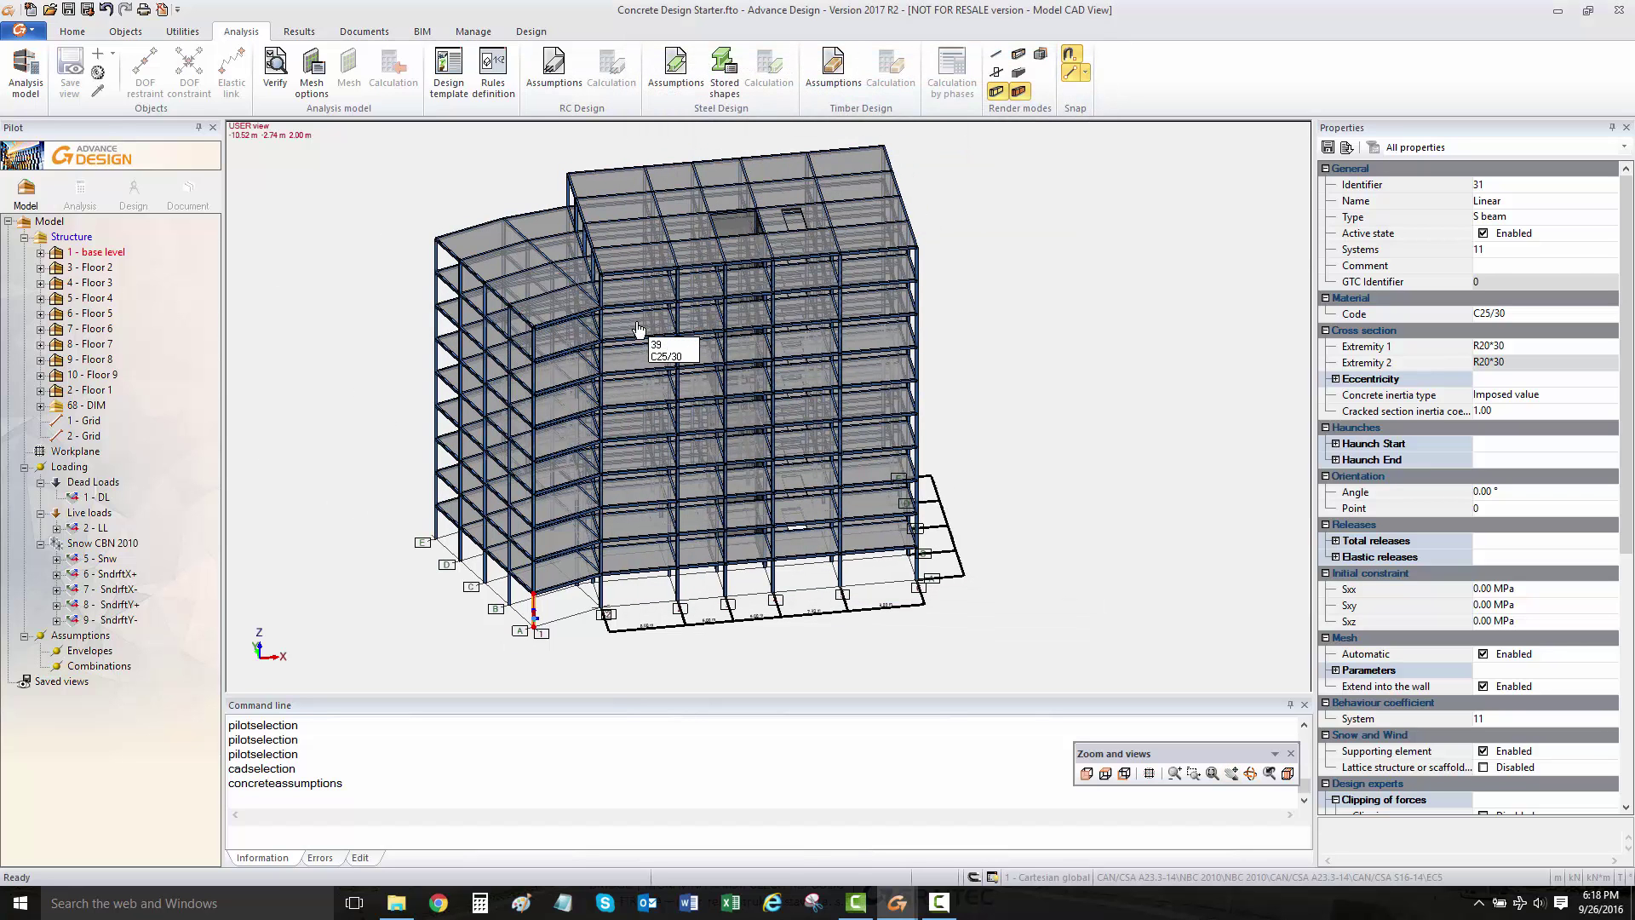
{"action": "key", "text": "Escape"}
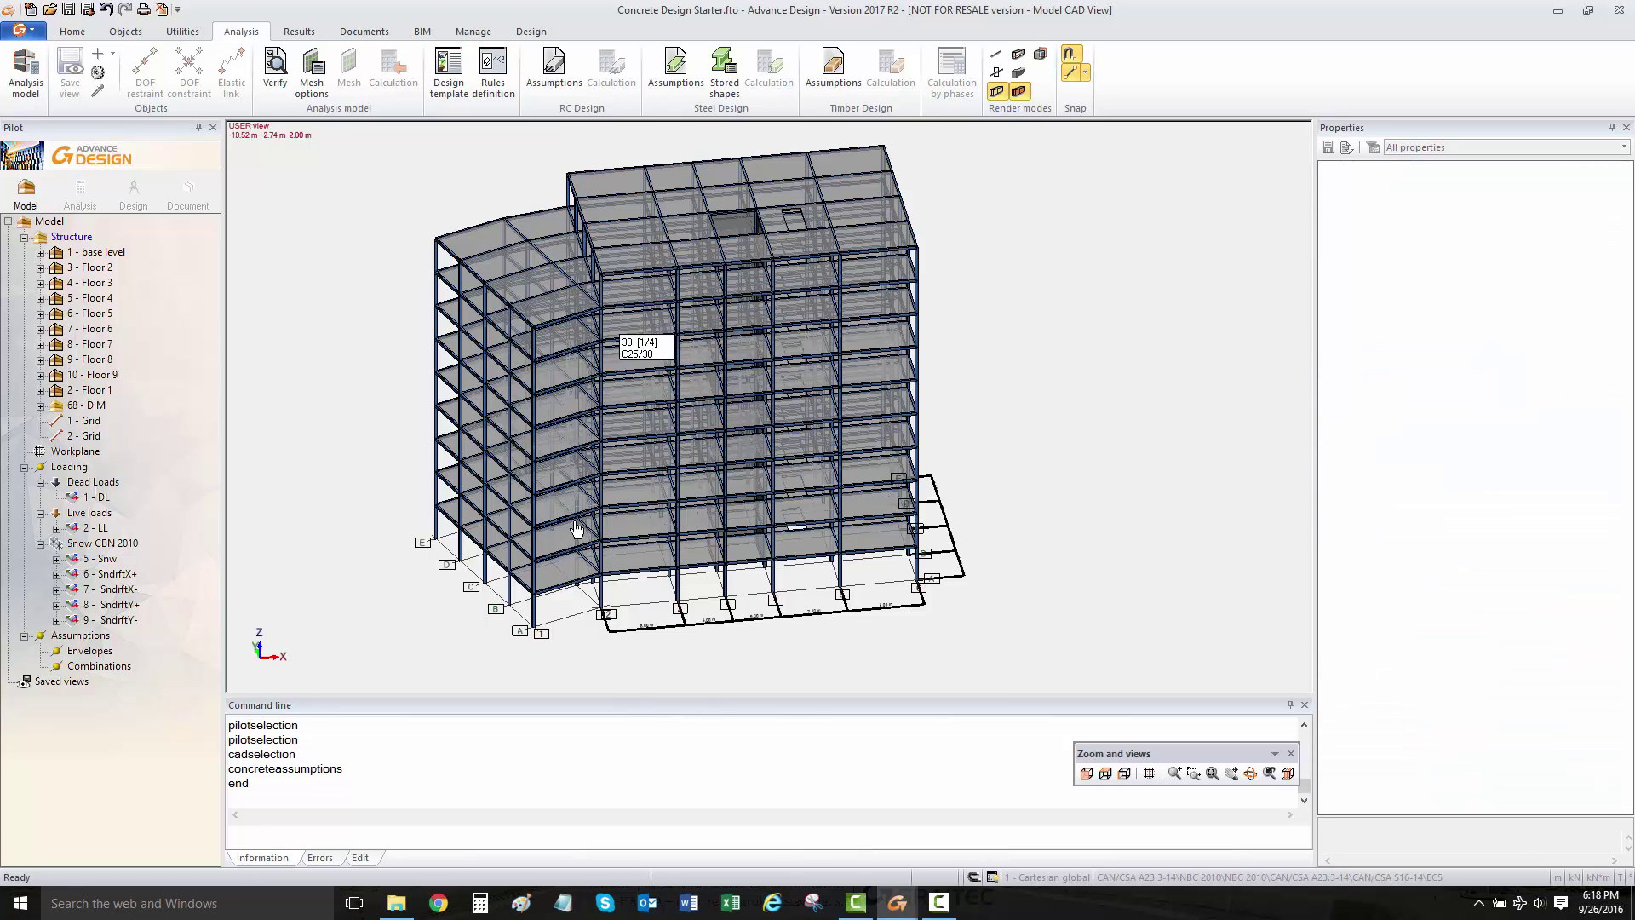
{"action": "left_click", "coordinate": [534, 612]}
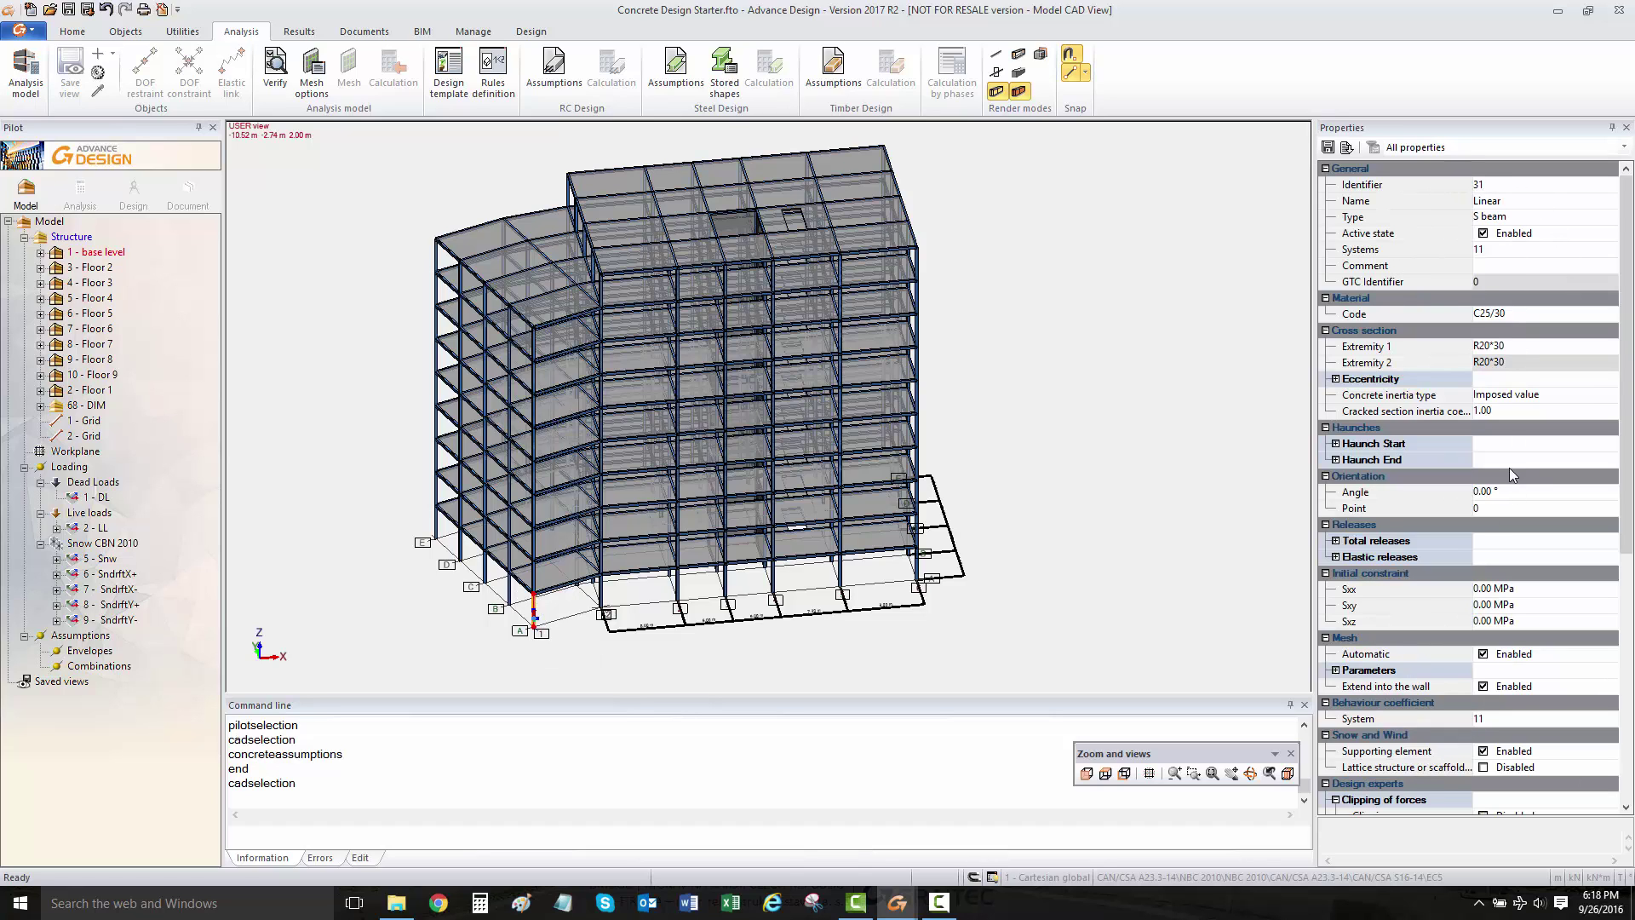
{"action": "scroll", "coordinate": [1482, 320], "scroll_direction": "down", "scroll_amount": 6}
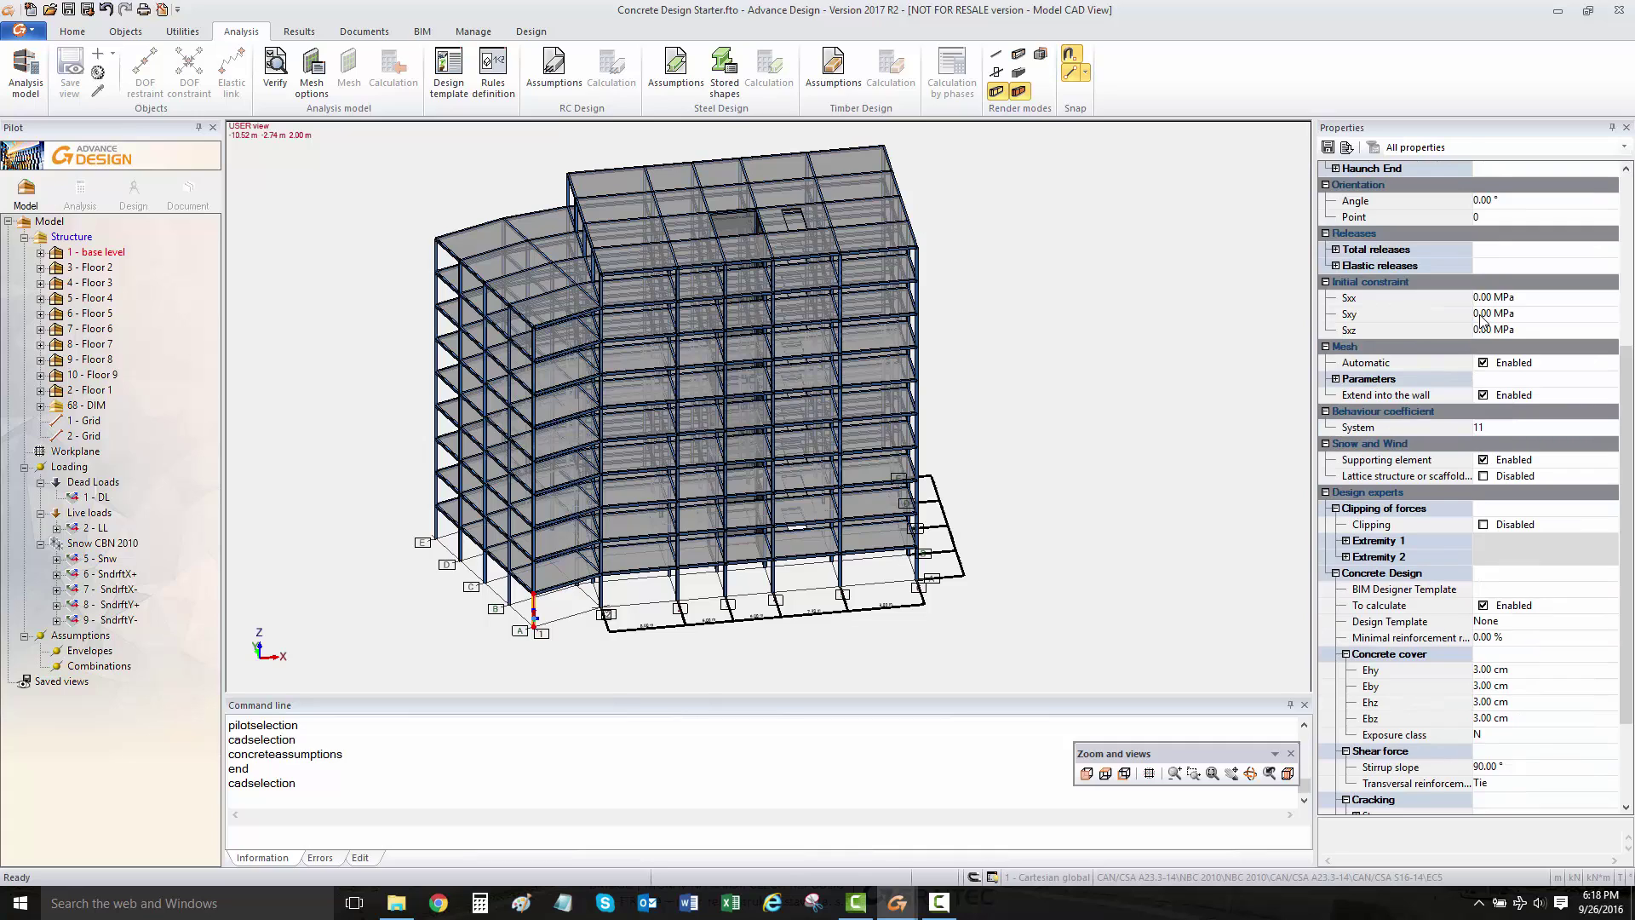
{"action": "scroll", "coordinate": [1482, 320], "scroll_direction": "down", "scroll_amount": 3}
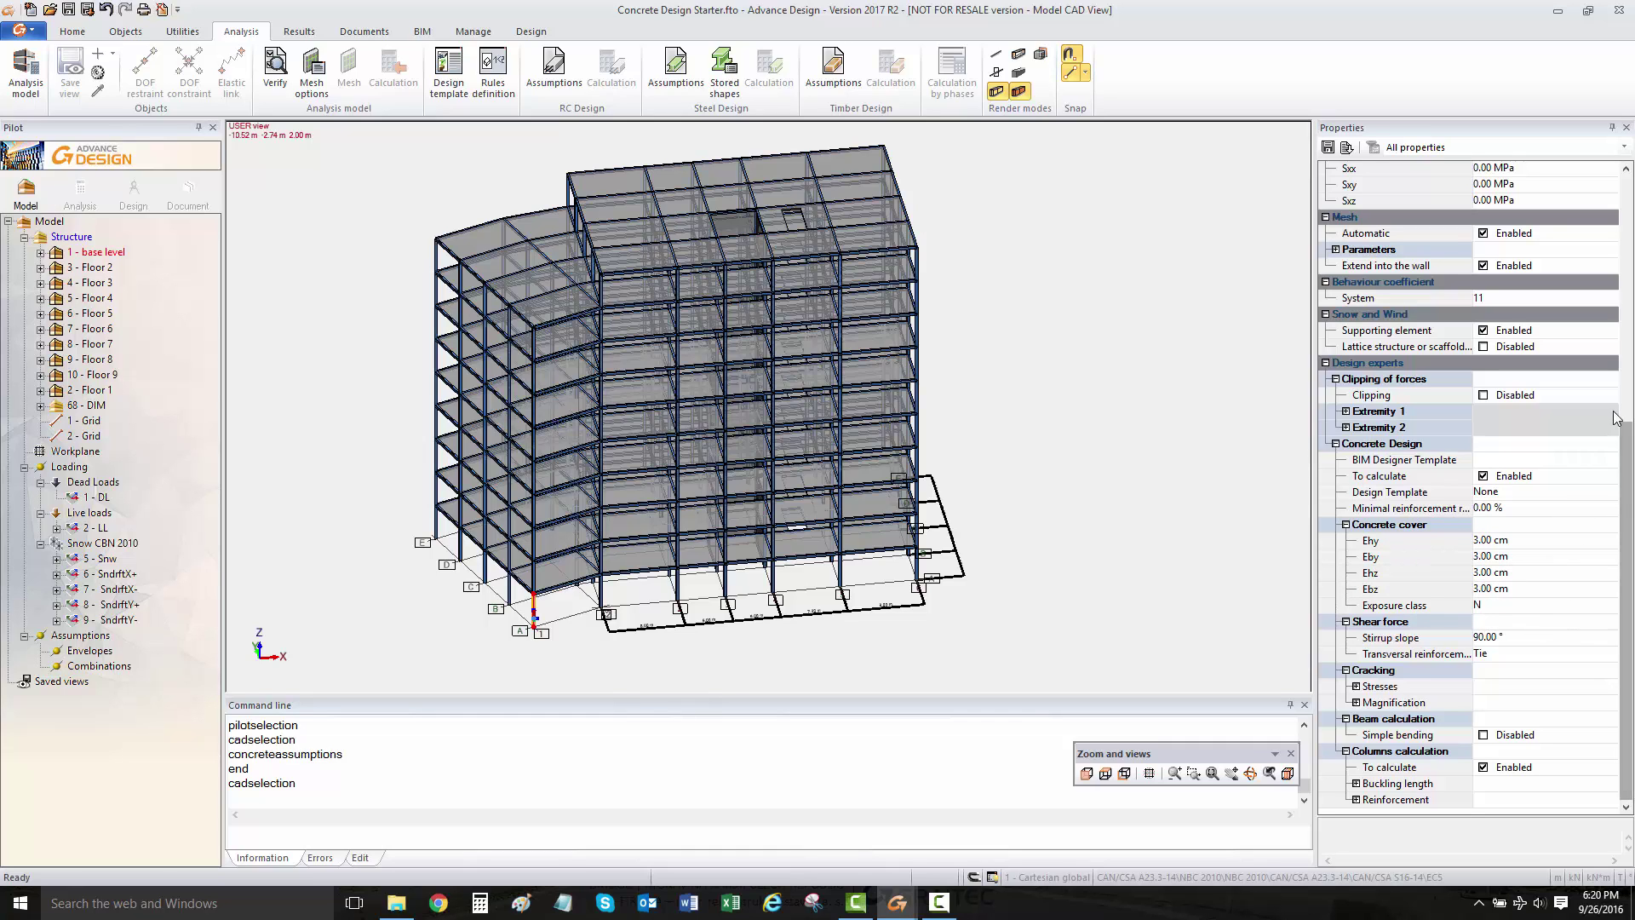
{"action": "left_click_drag", "start_coordinate": [1615, 416], "coordinate": [1629, 743]}
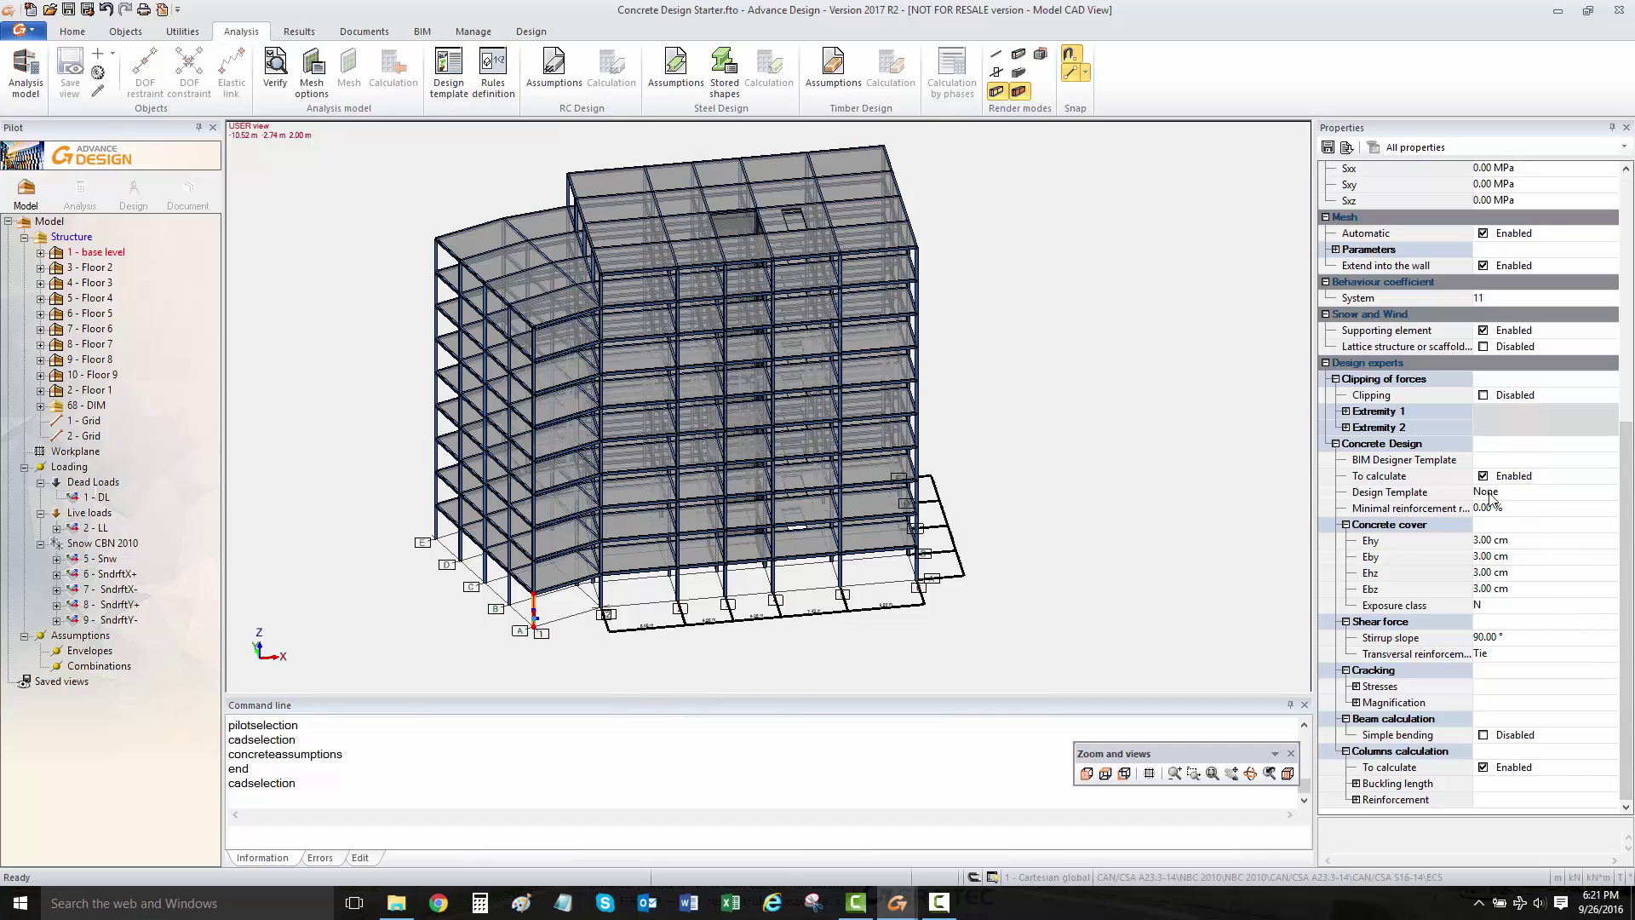
Step: Create a design template named column for concrete linear elements, look over its design parameters and close the template definition
{"action": "left_click", "coordinate": [466, 92]}
{"action": "left_click_drag", "start_coordinate": [765, 215], "coordinate": [1005, 164]}
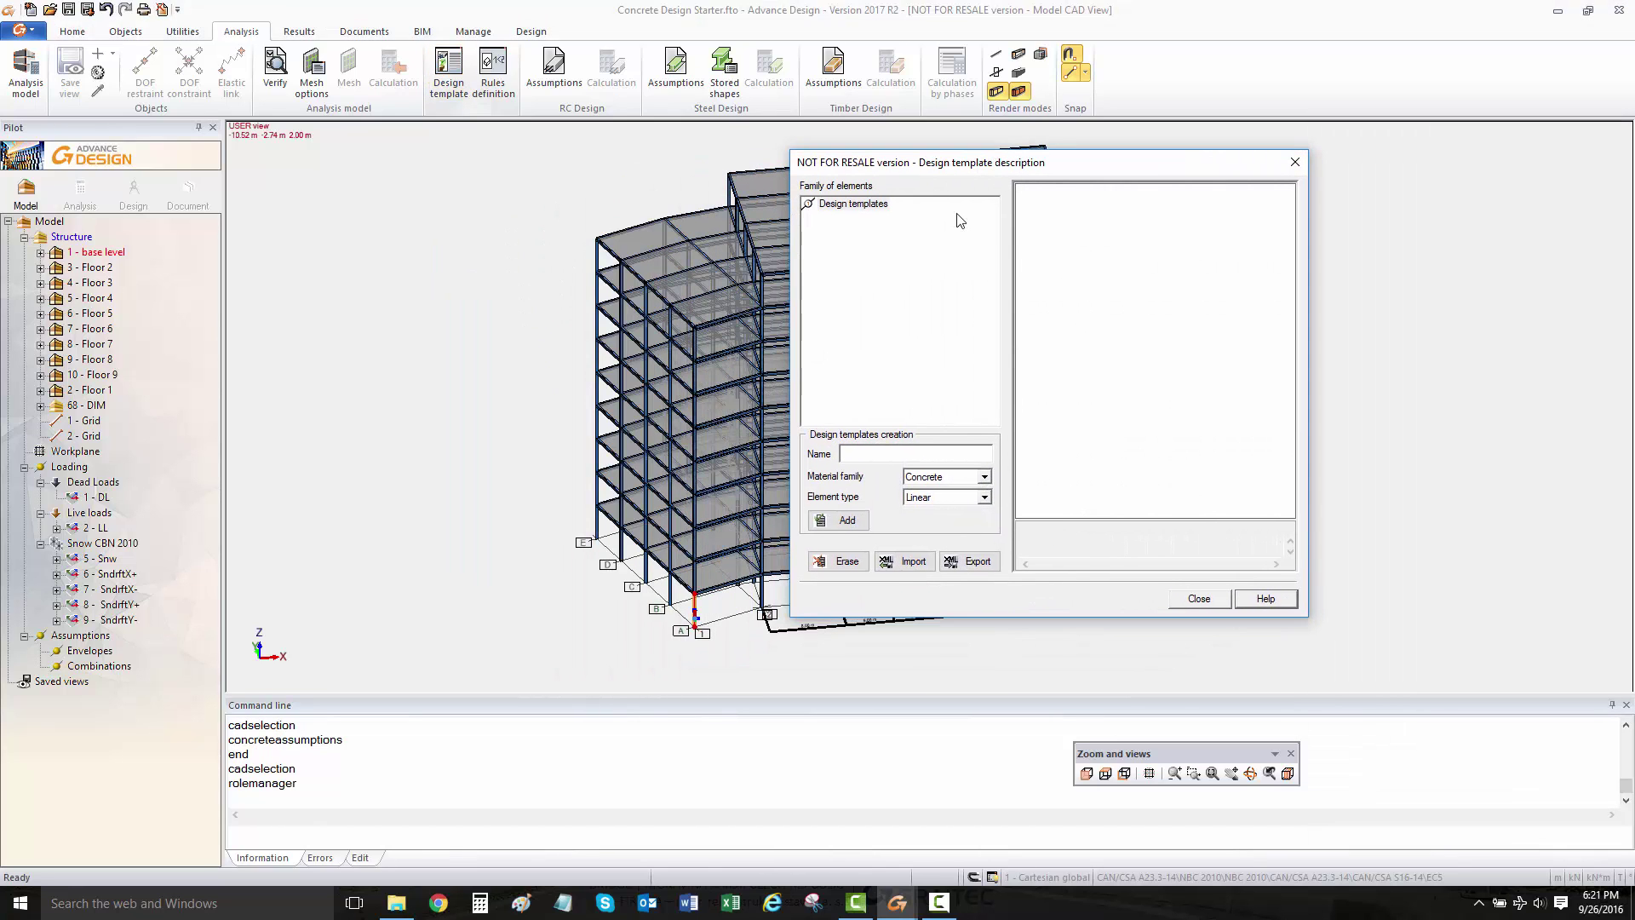
{"action": "left_click", "coordinate": [898, 455]}
{"action": "type", "text": "column"}
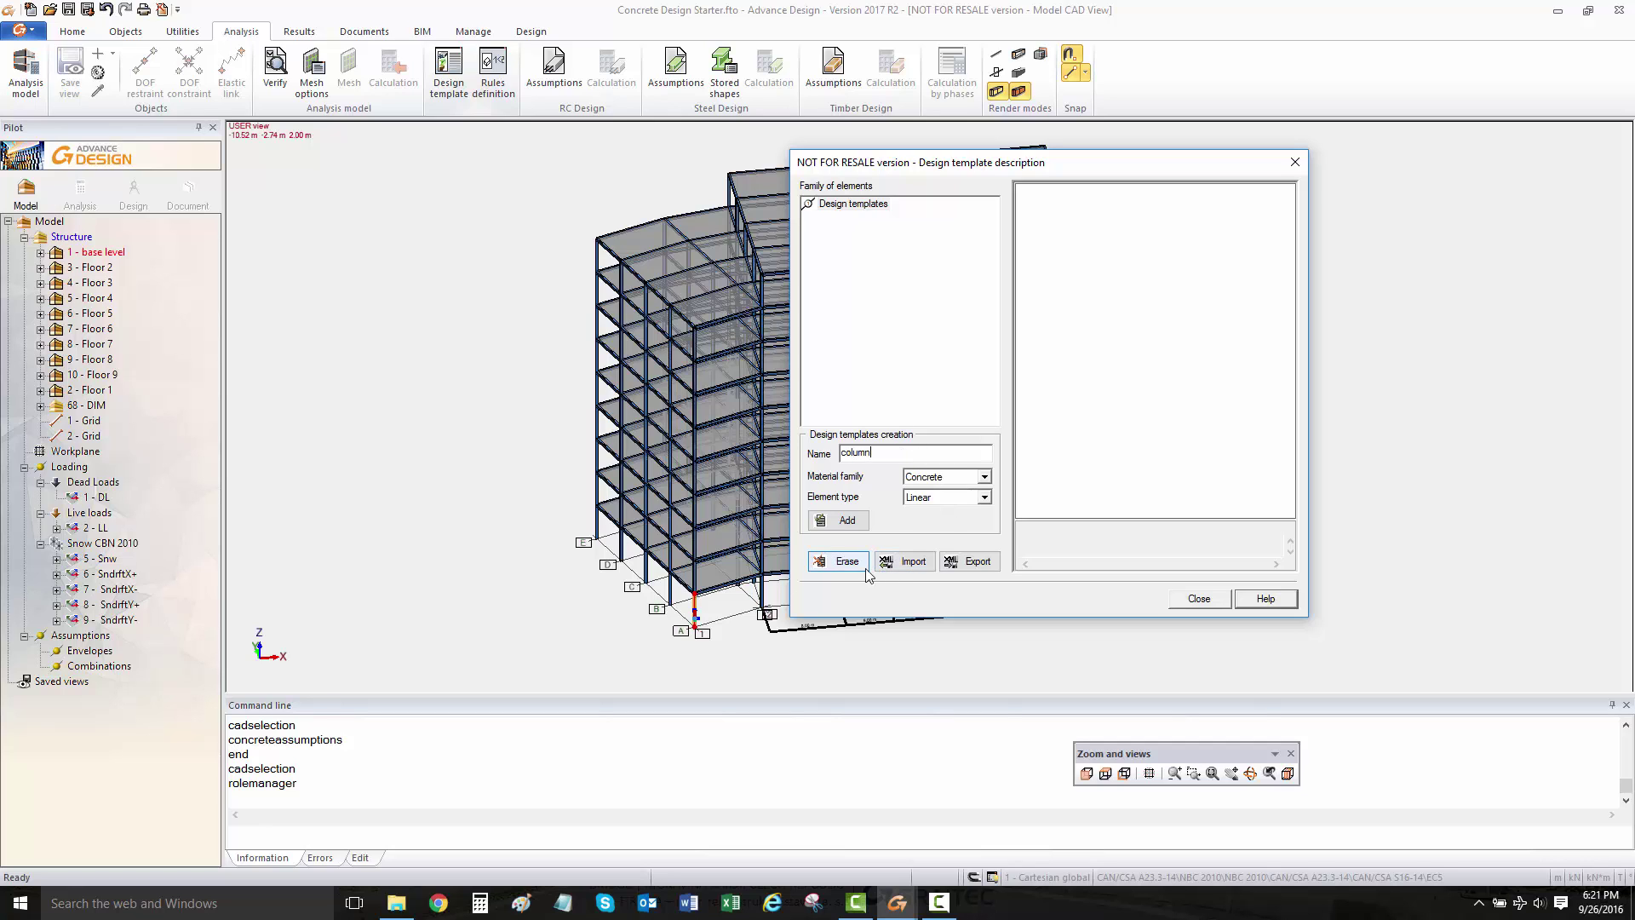
{"action": "left_click", "coordinate": [852, 521]}
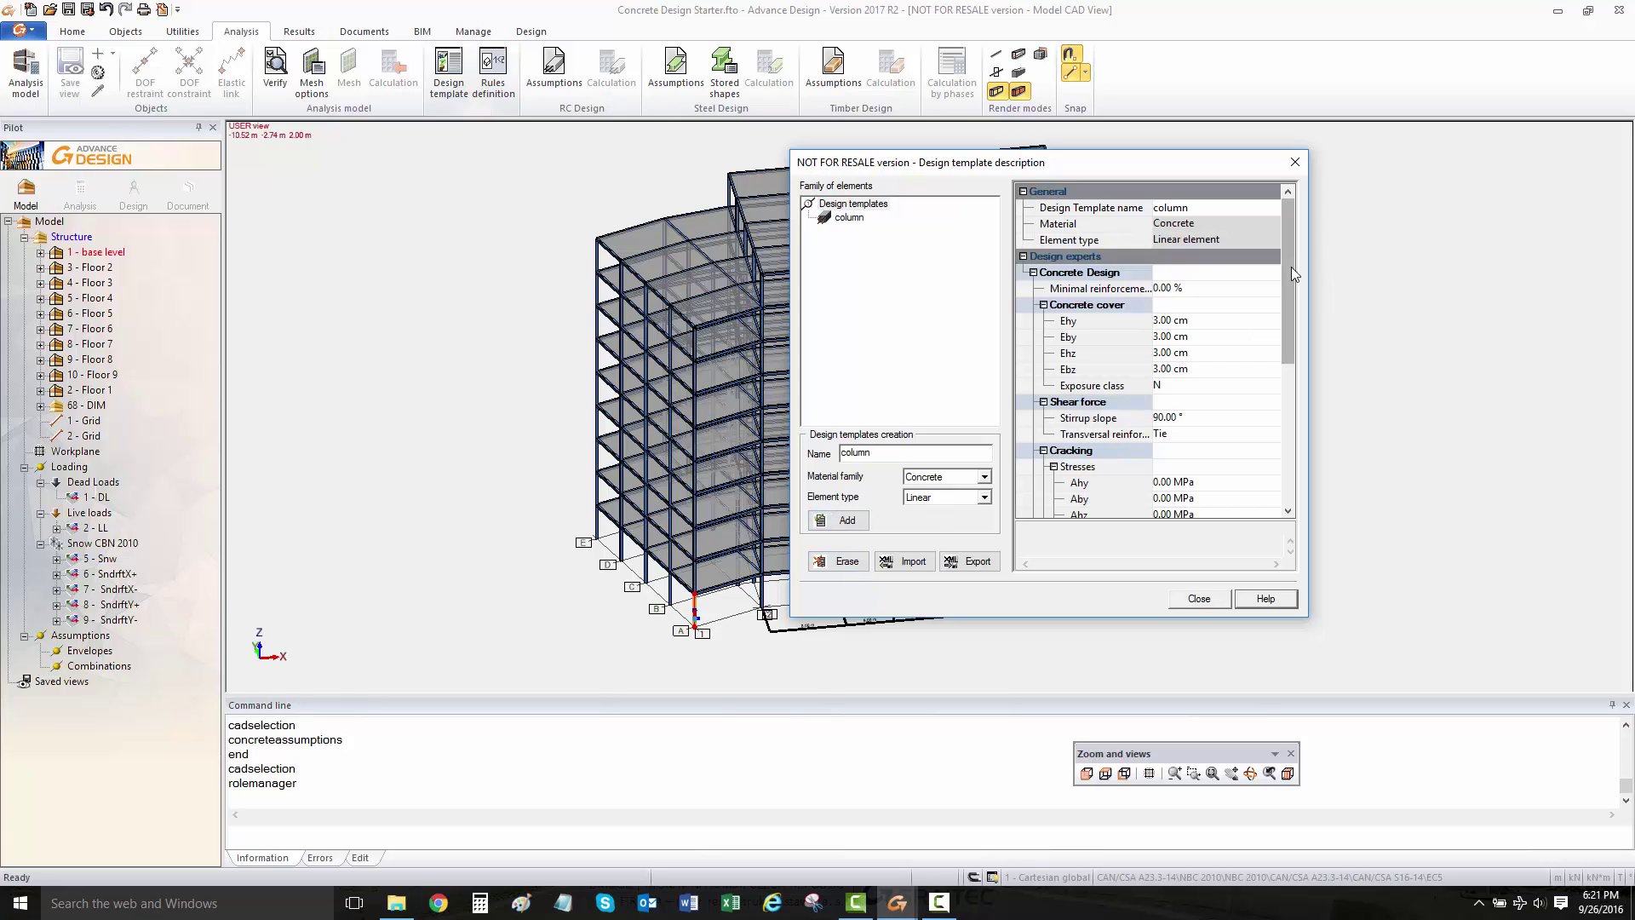
{"action": "left_click_drag", "start_coordinate": [1291, 268], "coordinate": [1295, 273]}
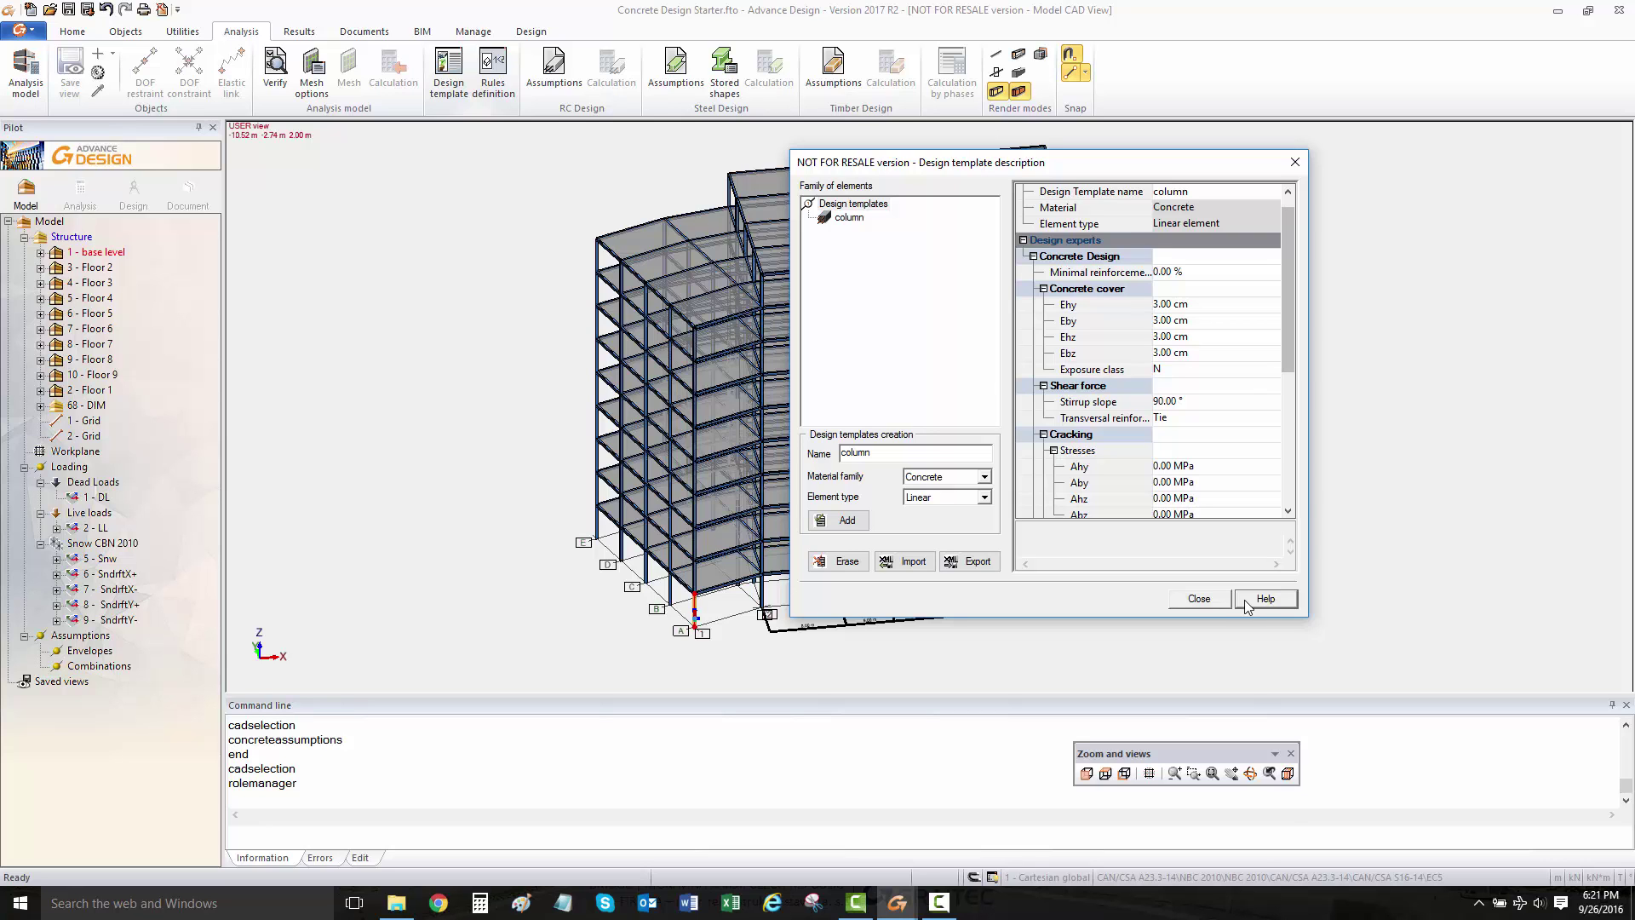
{"action": "left_click", "coordinate": [1214, 601]}
Step: Review the corner column's buckling length settings and node bracing options, cancel them, and open its reinforcement settings
{"action": "scroll", "coordinate": [1525, 499], "scroll_direction": "down", "scroll_amount": 8}
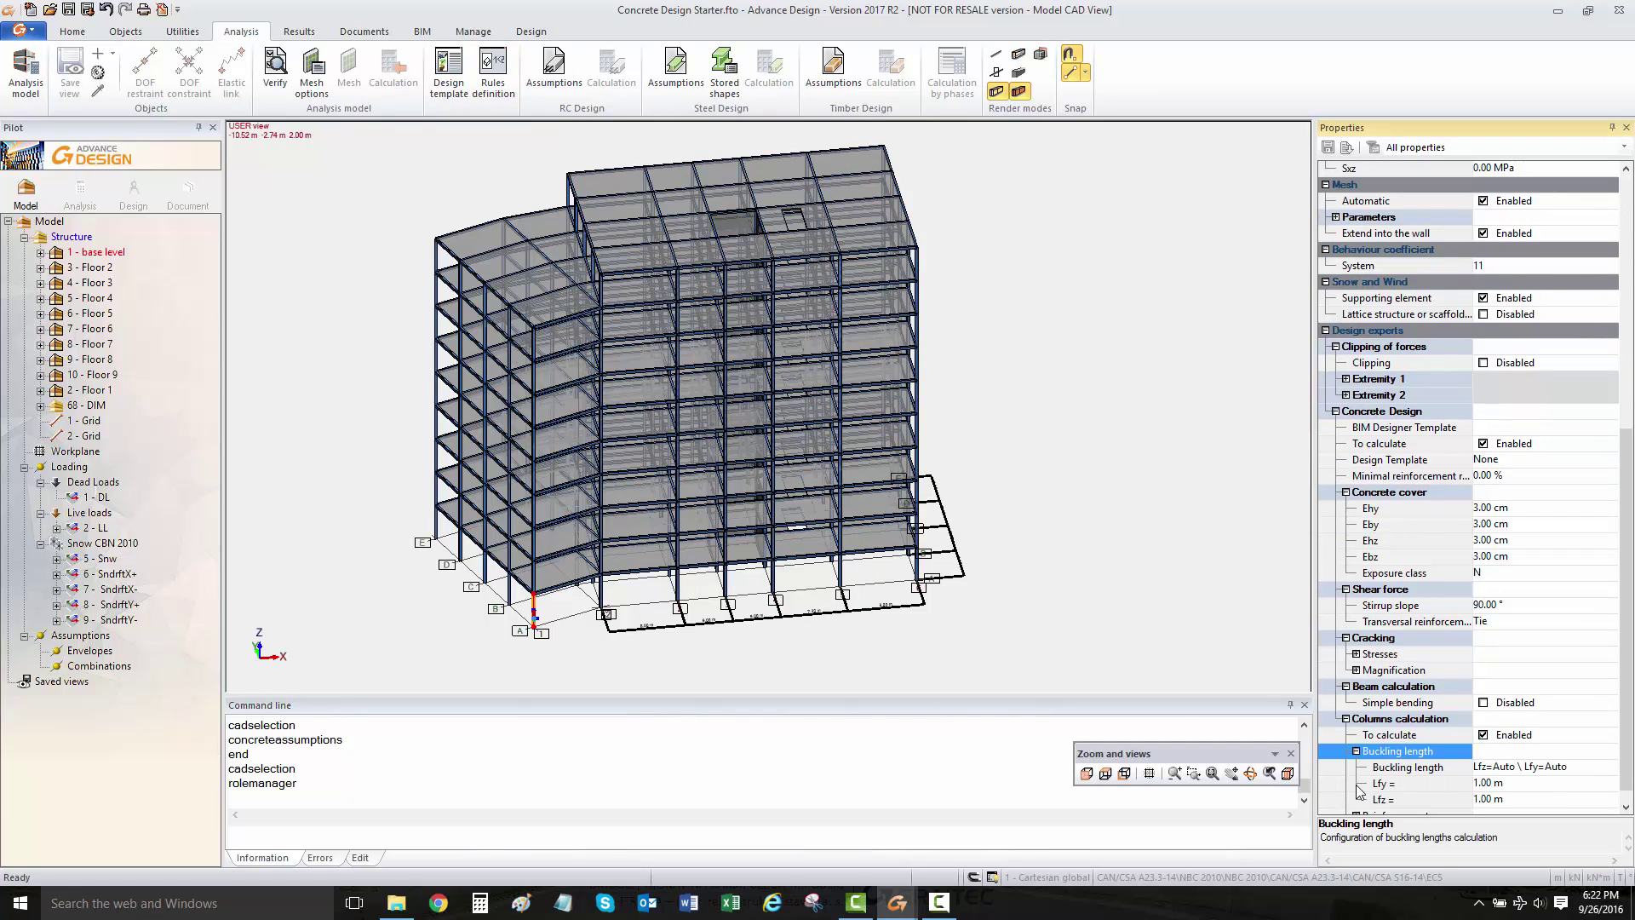
{"action": "left_click", "coordinate": [1356, 783]}
{"action": "left_click", "coordinate": [1527, 754]}
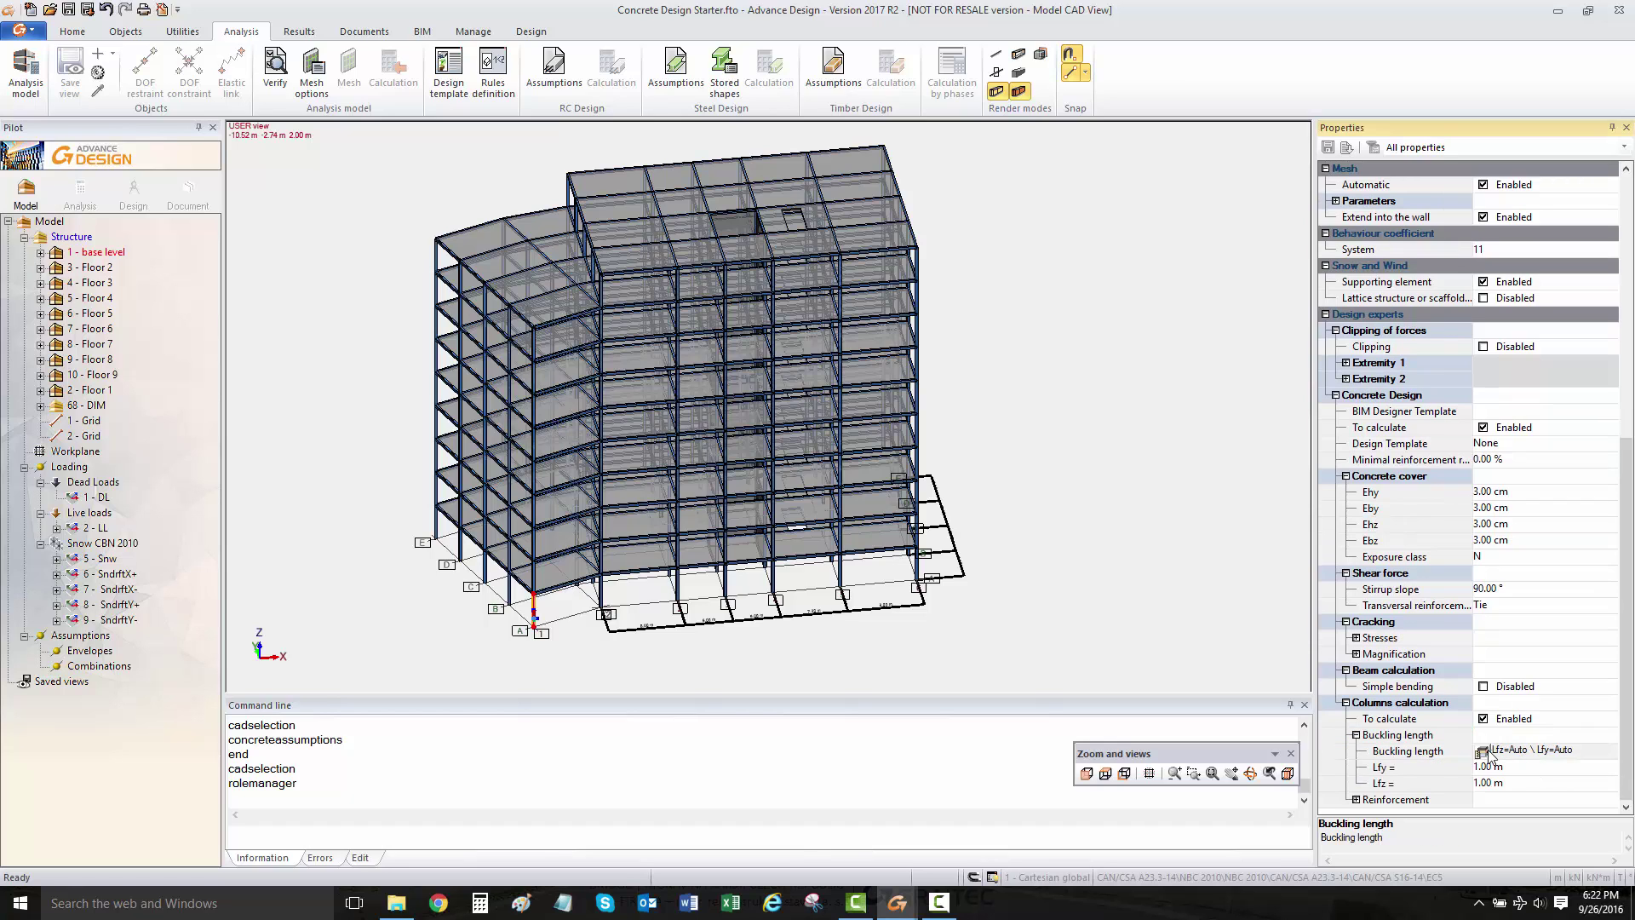
{"action": "left_click", "coordinate": [1482, 751]}
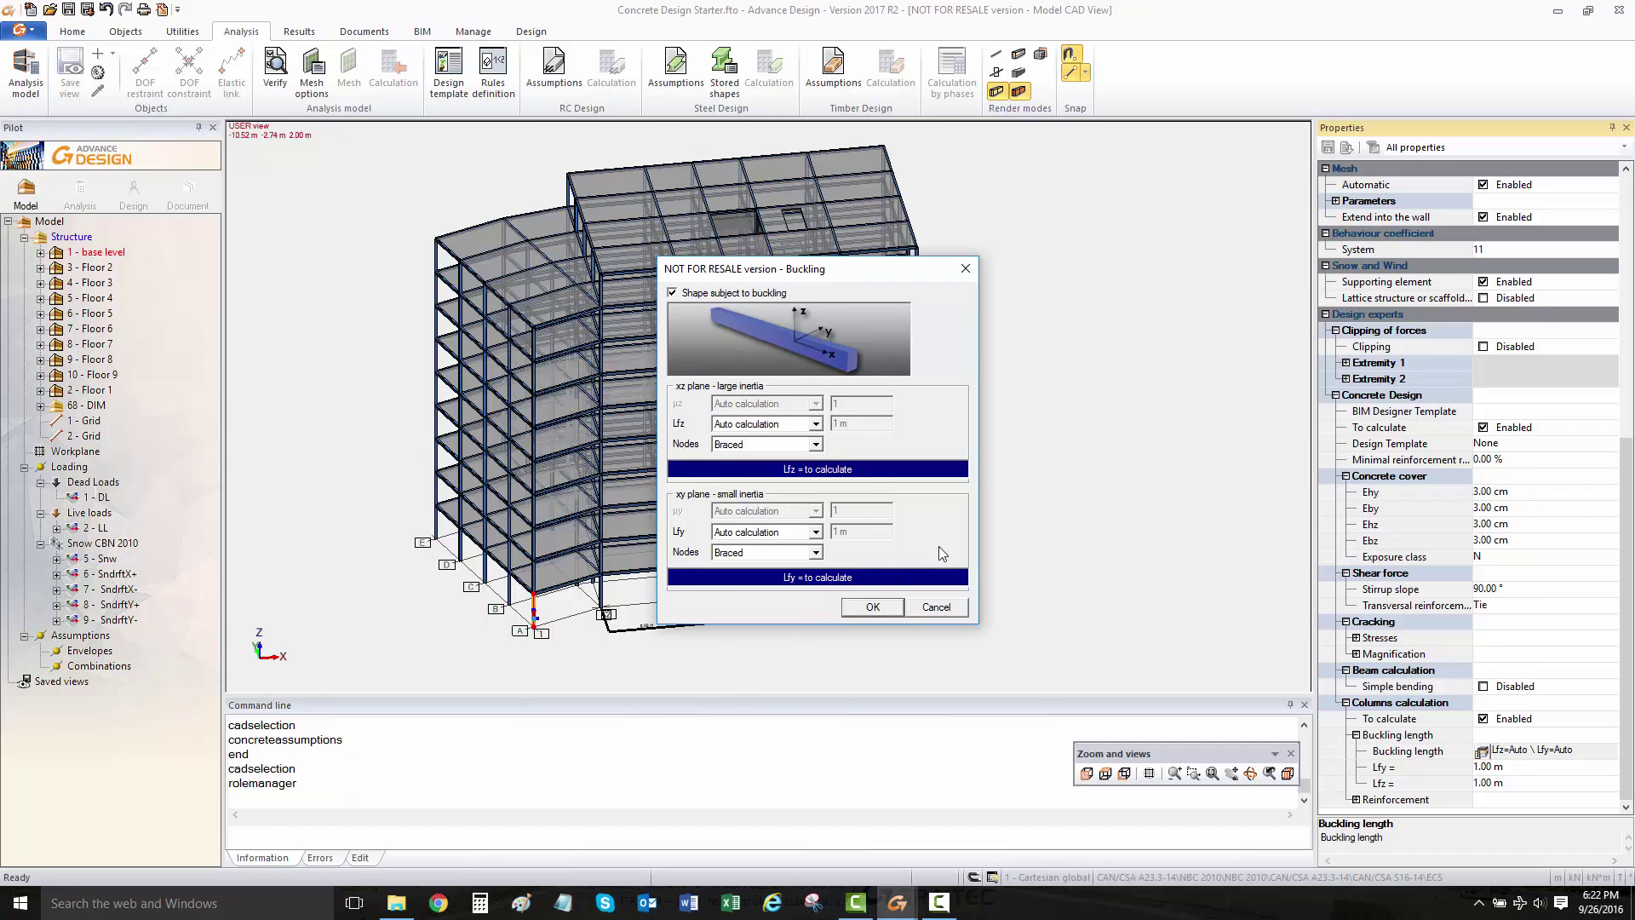
{"action": "left_click", "coordinate": [816, 552]}
{"action": "left_click", "coordinate": [822, 553]}
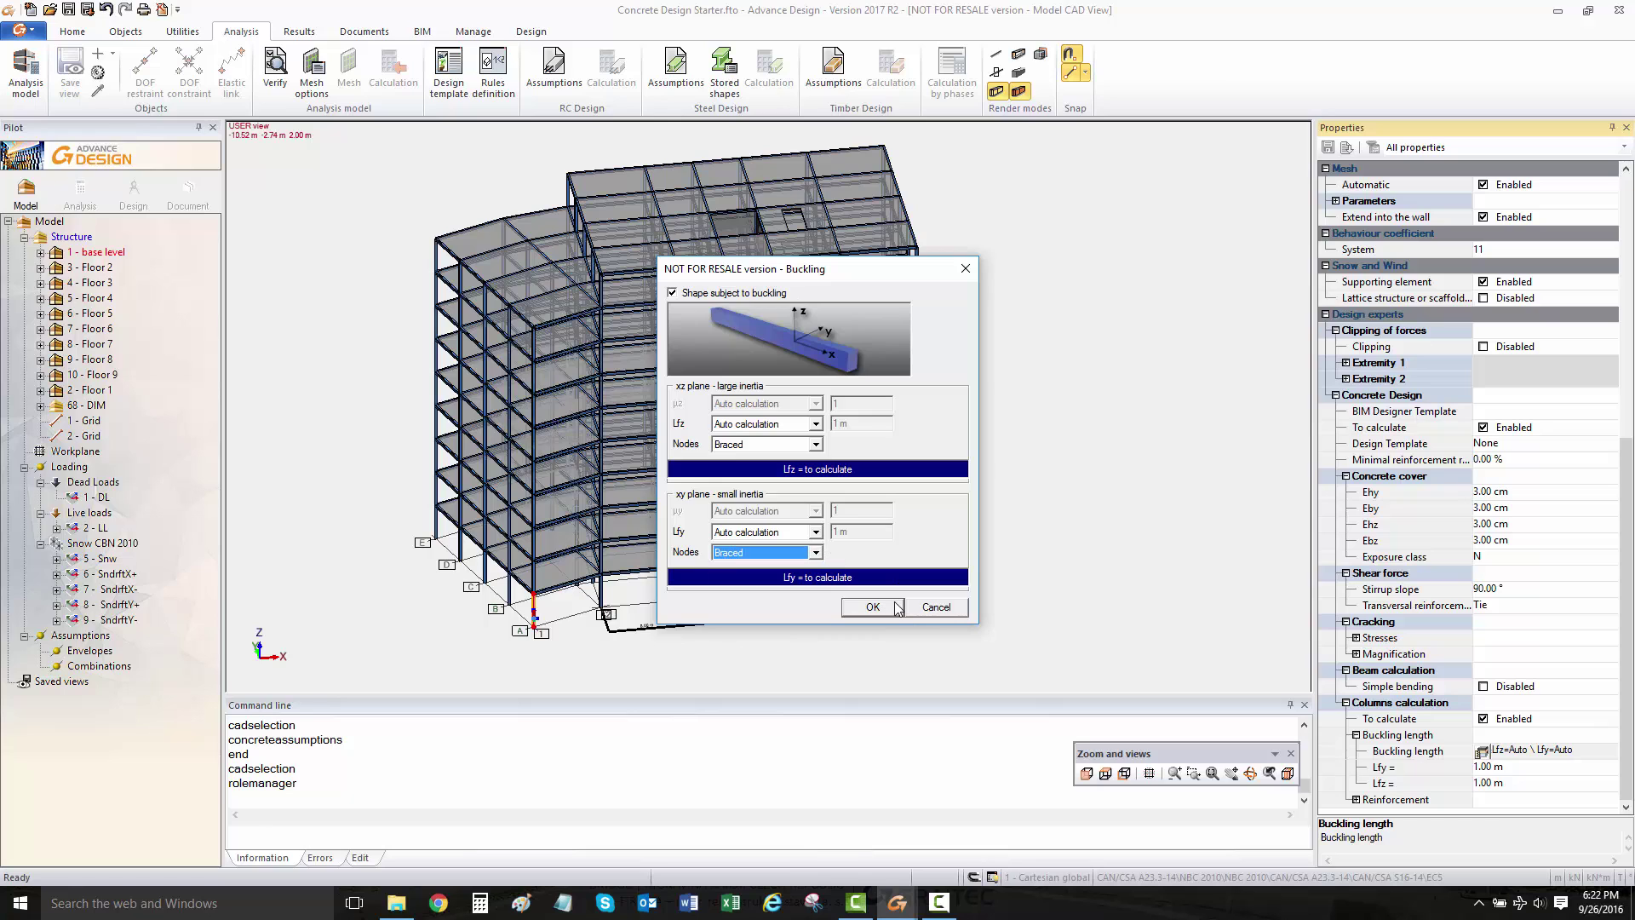
{"action": "left_click", "coordinate": [936, 607]}
{"action": "left_click", "coordinate": [1356, 800]}
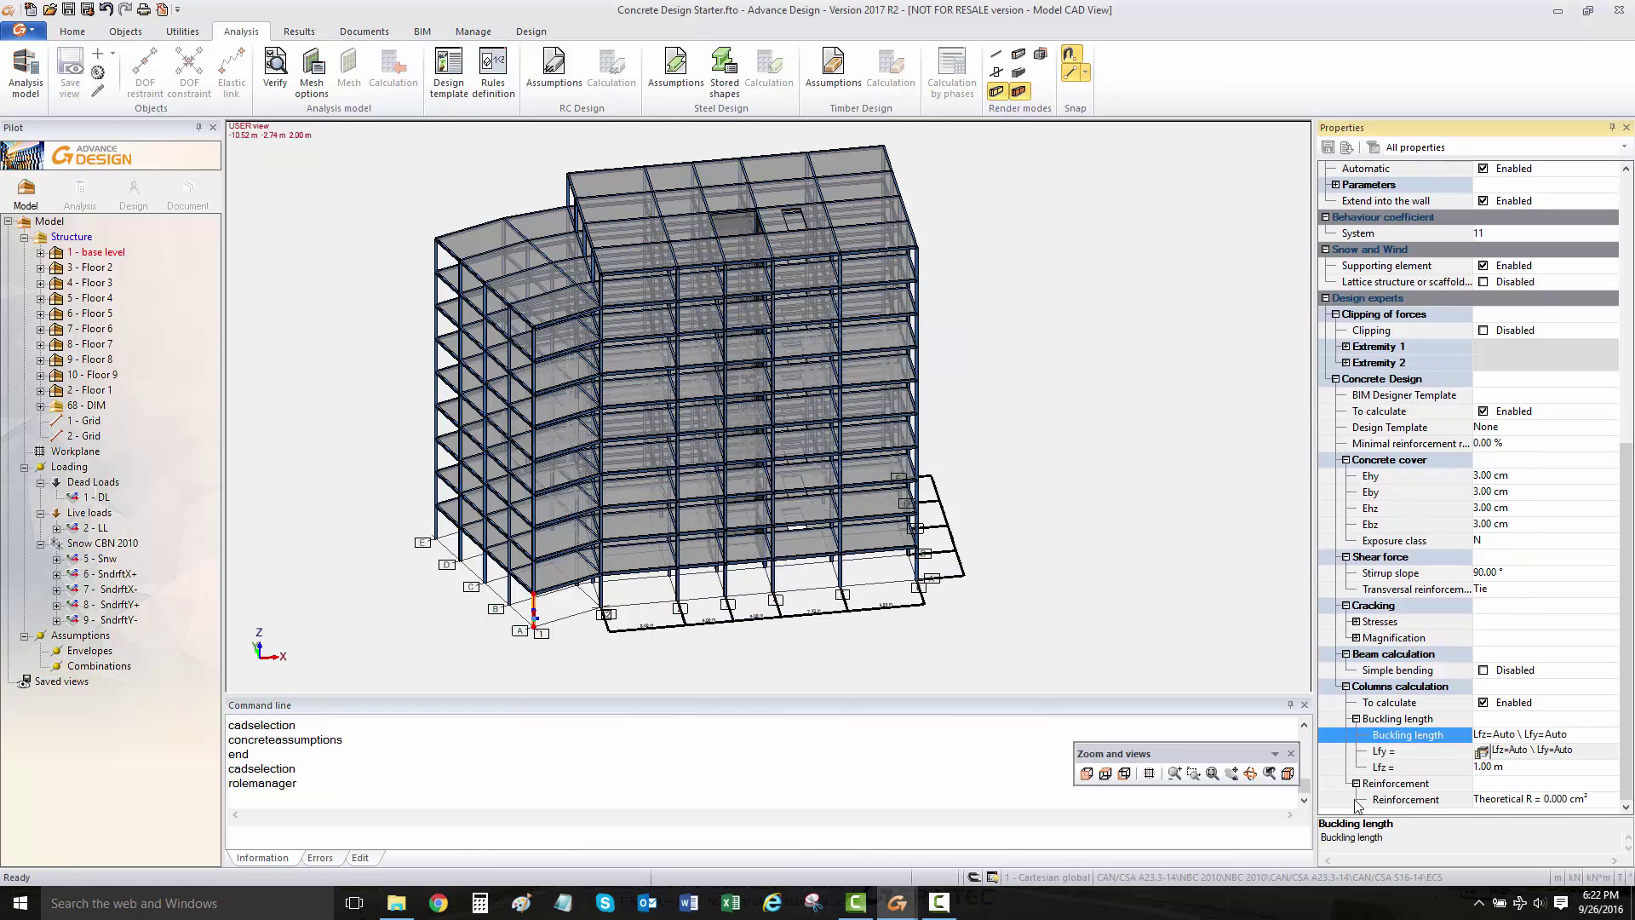
{"action": "left_click", "coordinate": [1497, 799]}
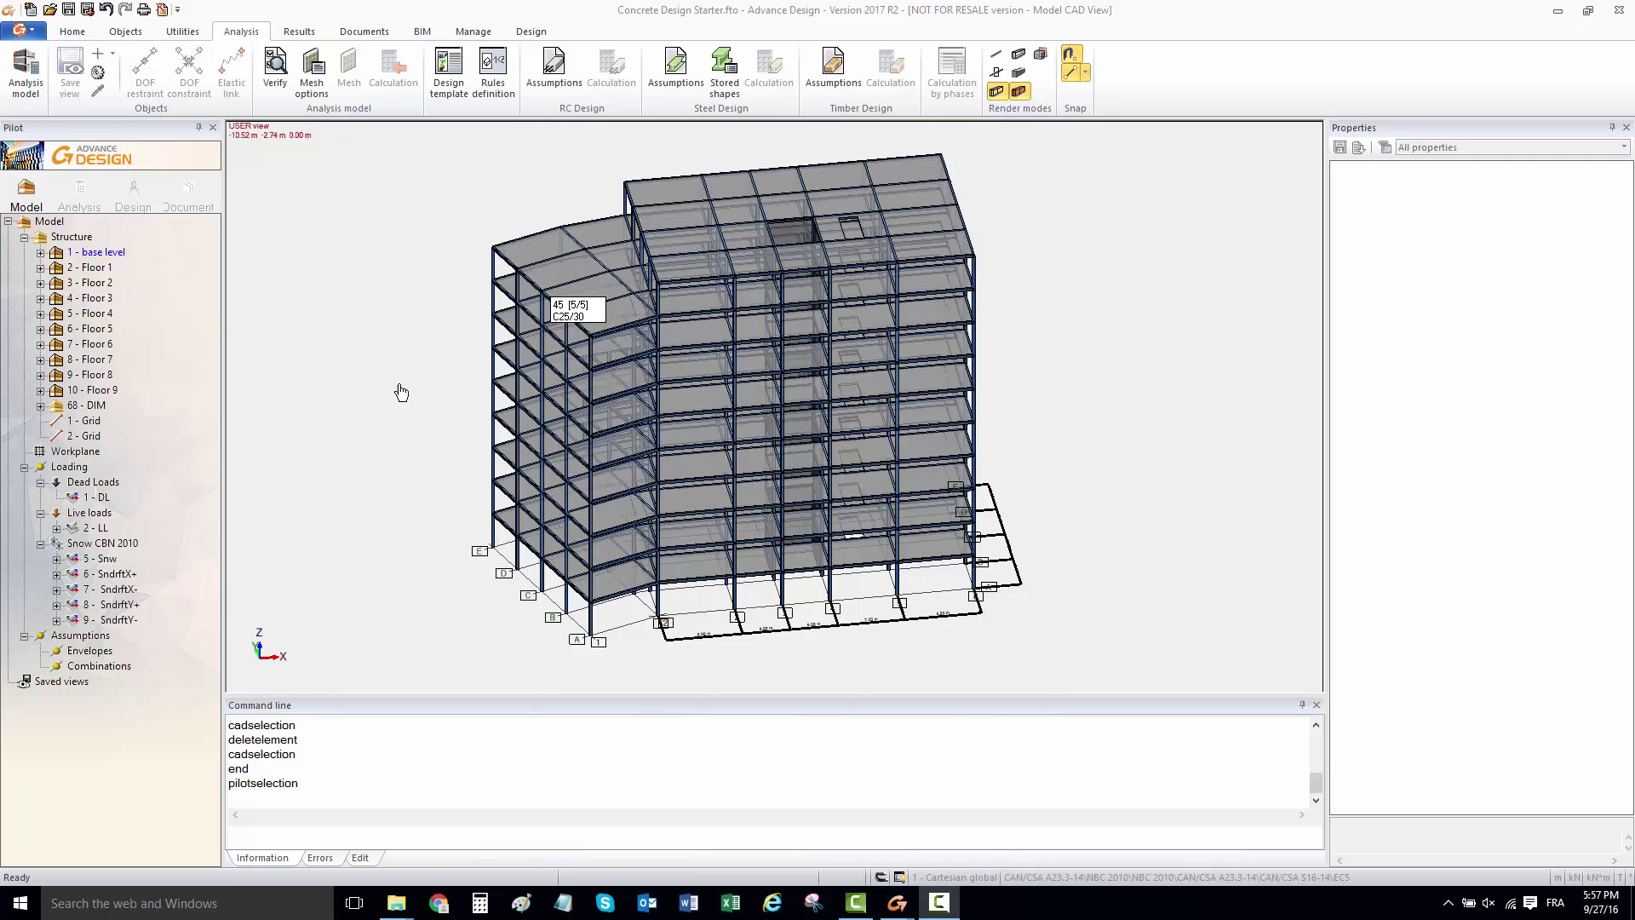
Step: Apply a planar load with FZ of -4.8 kN per square metre to the Floor 8 terrace slab beside the trimmed top floor
{"action": "left_click", "coordinate": [94, 530]}
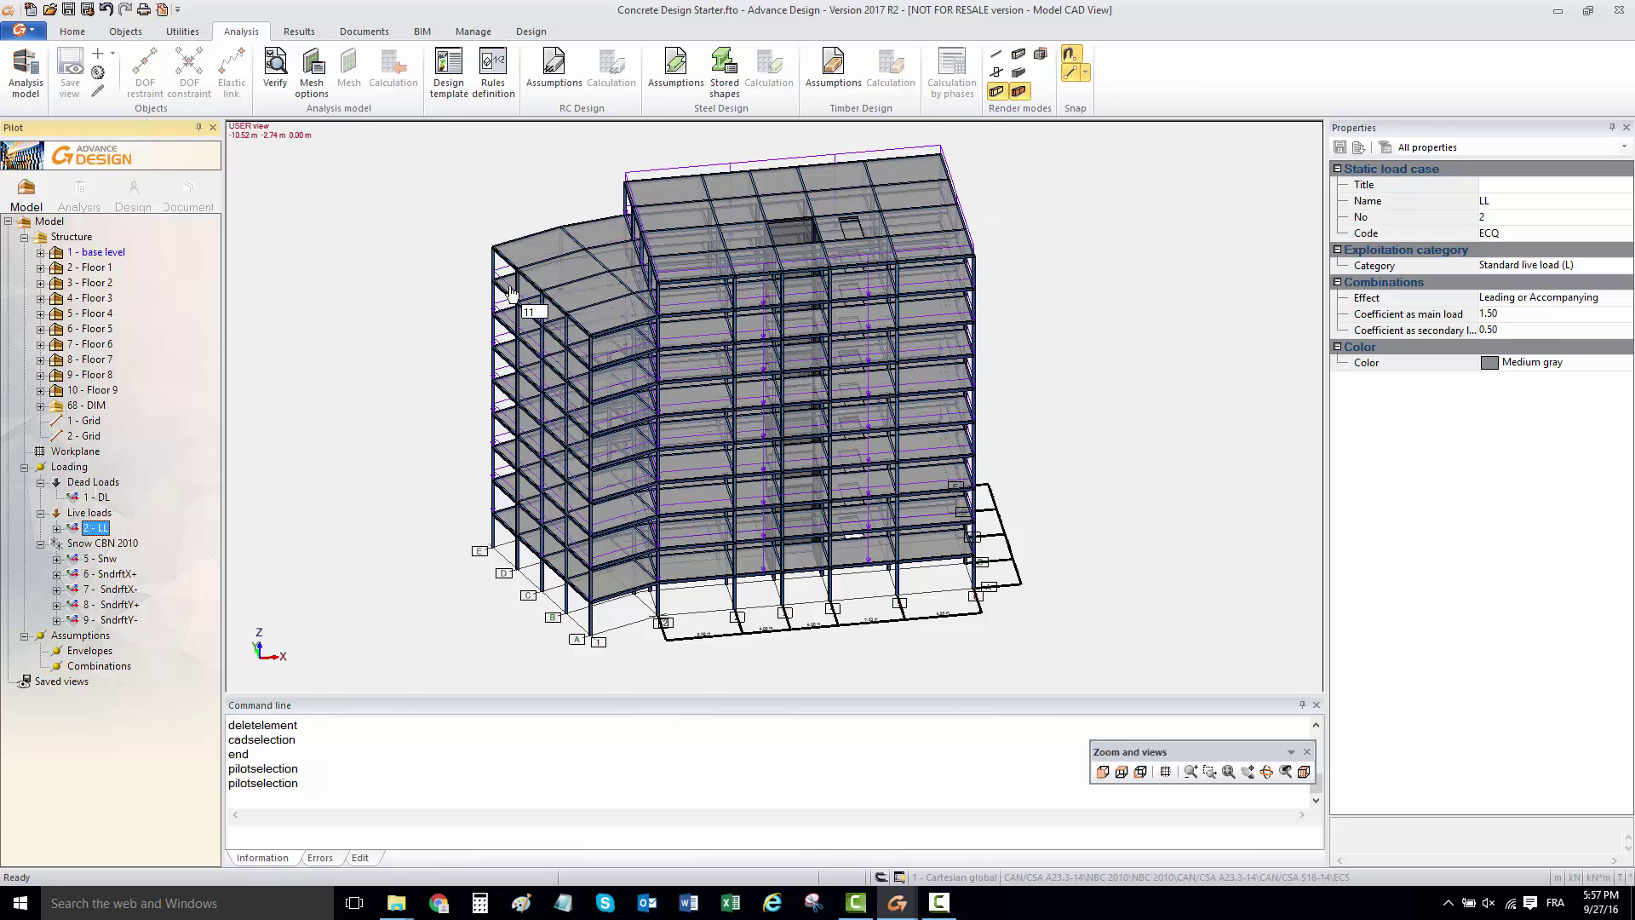
{"action": "left_click", "coordinate": [527, 284]}
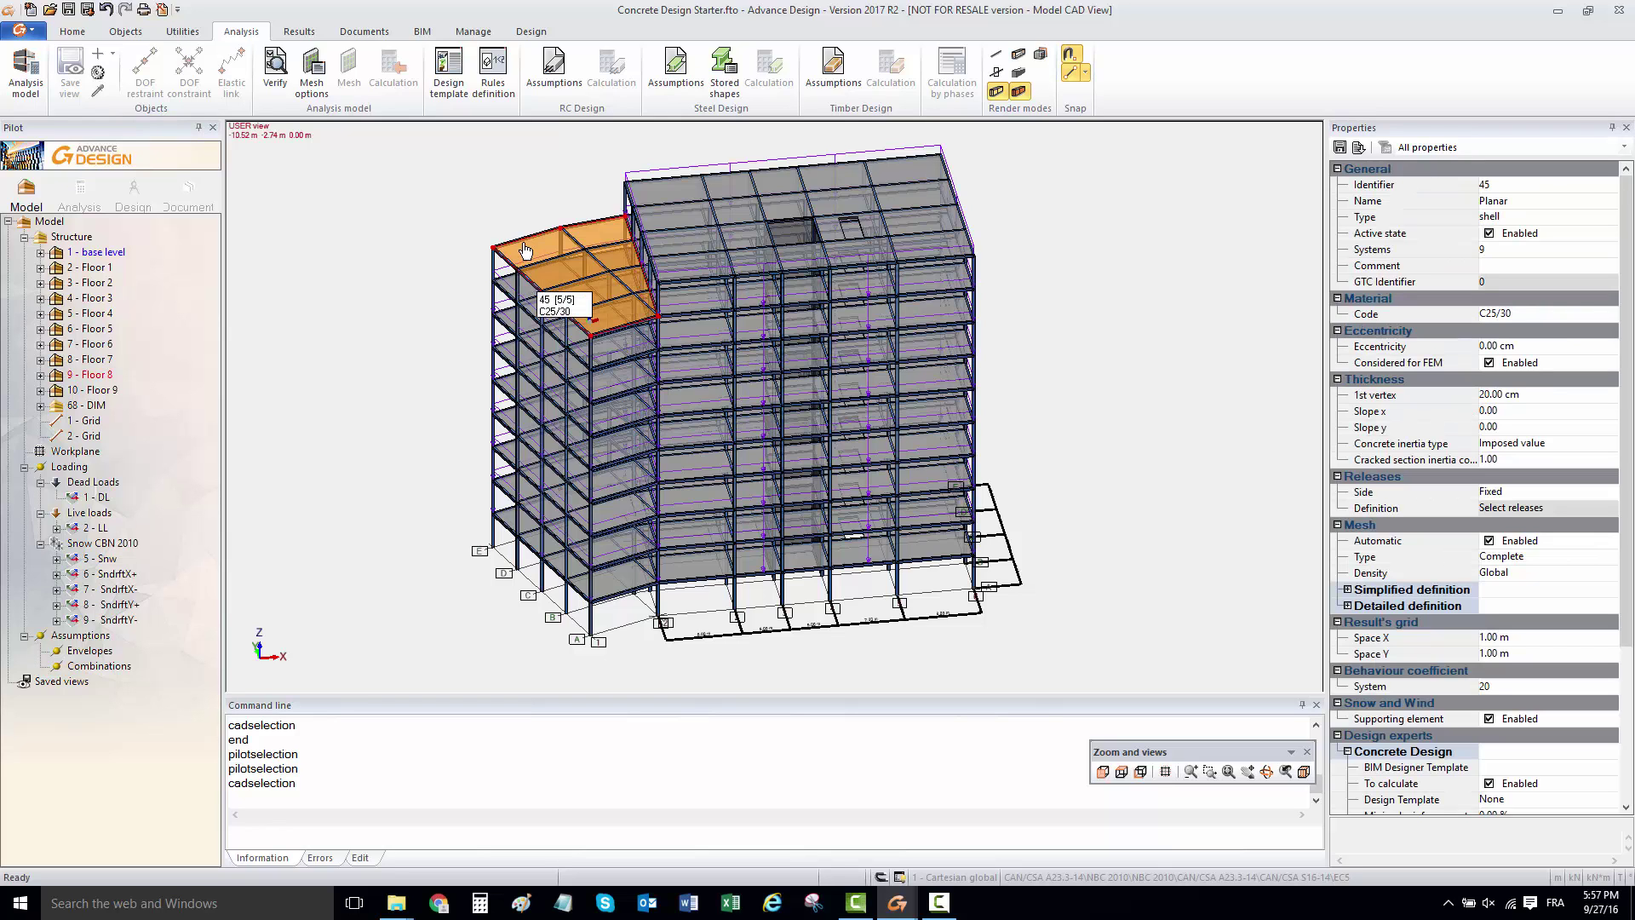
{"action": "right_click", "coordinate": [526, 250]}
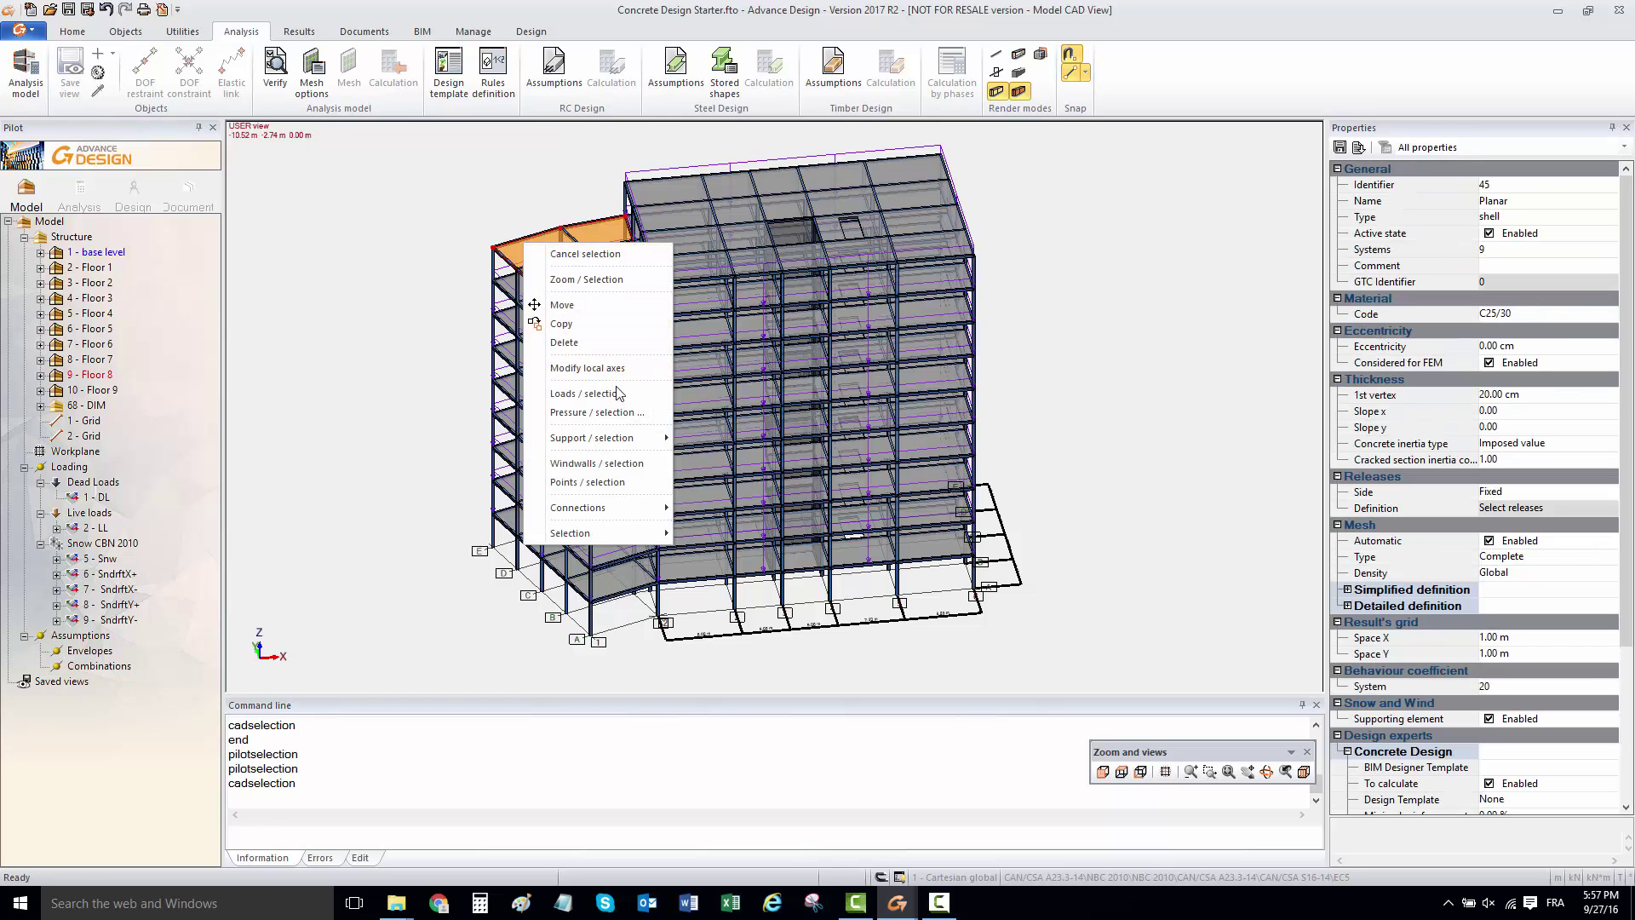
{"action": "left_click", "coordinate": [584, 393]}
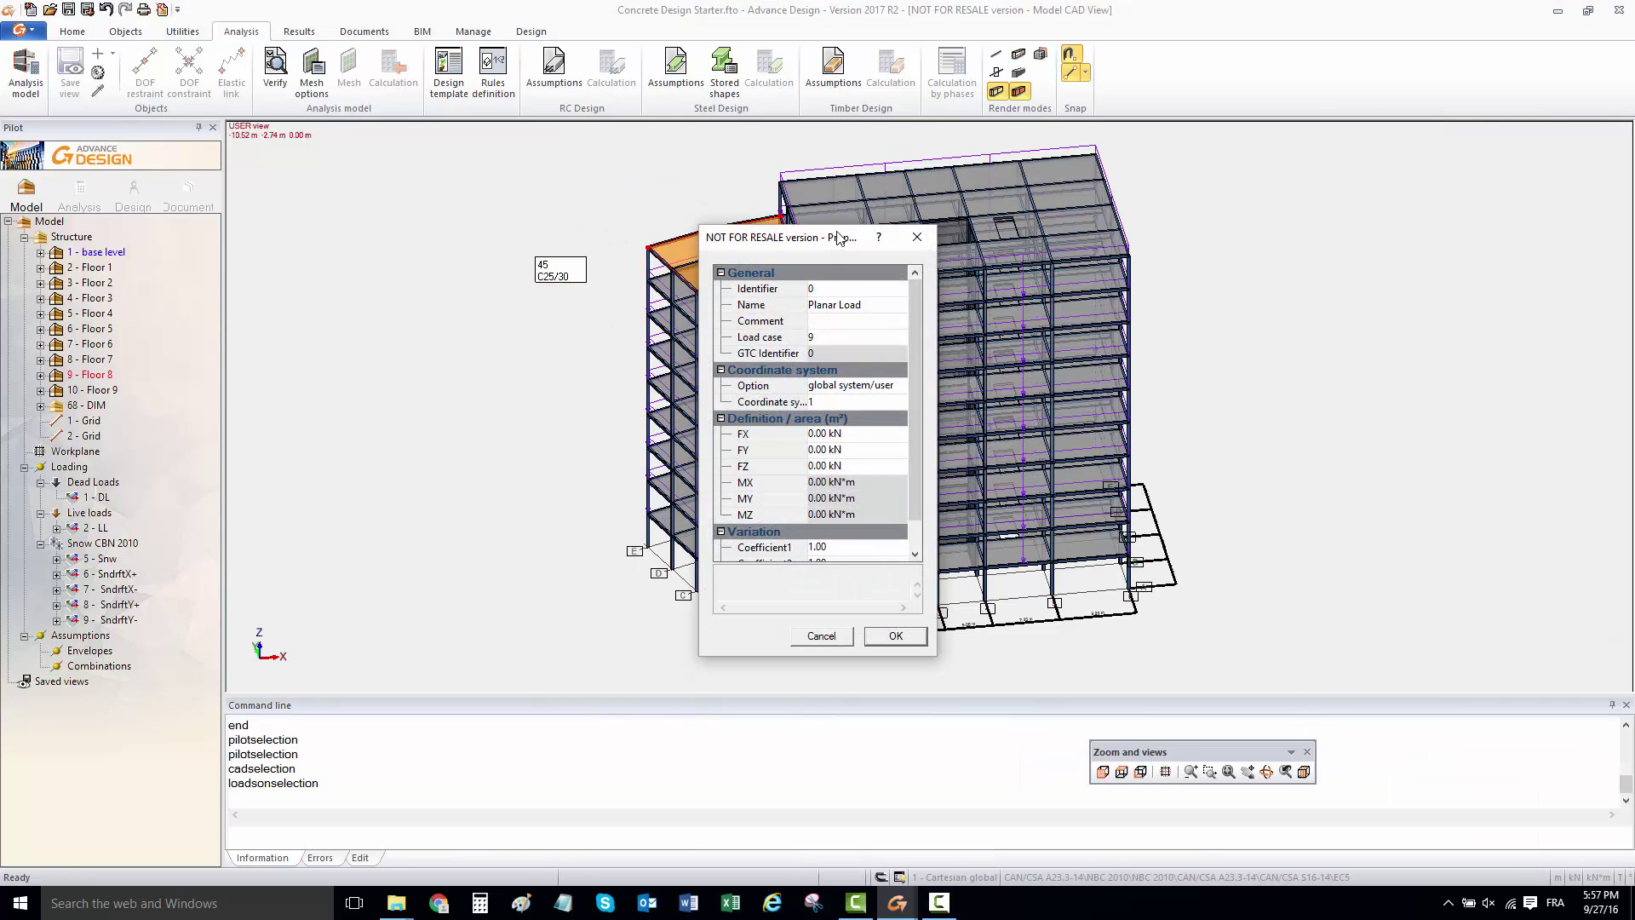
{"action": "left_click_drag", "start_coordinate": [742, 239], "coordinate": [480, 231]}
{"action": "left_click", "coordinate": [562, 460]}
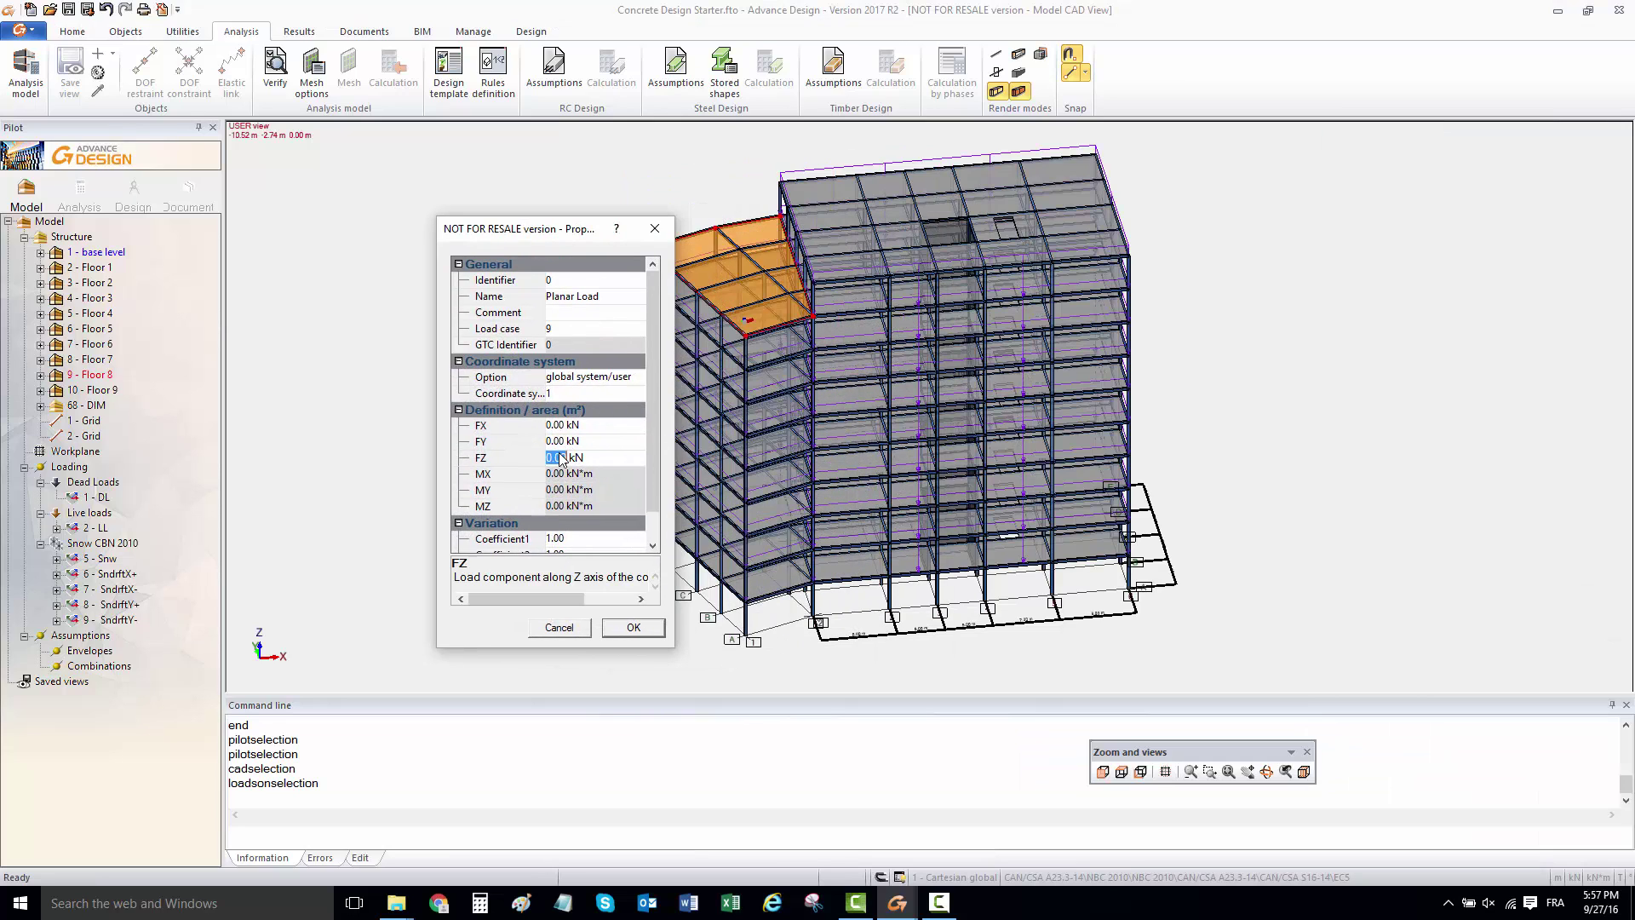
{"action": "type", "text": "-4.8"}
{"action": "left_click", "coordinate": [631, 627]}
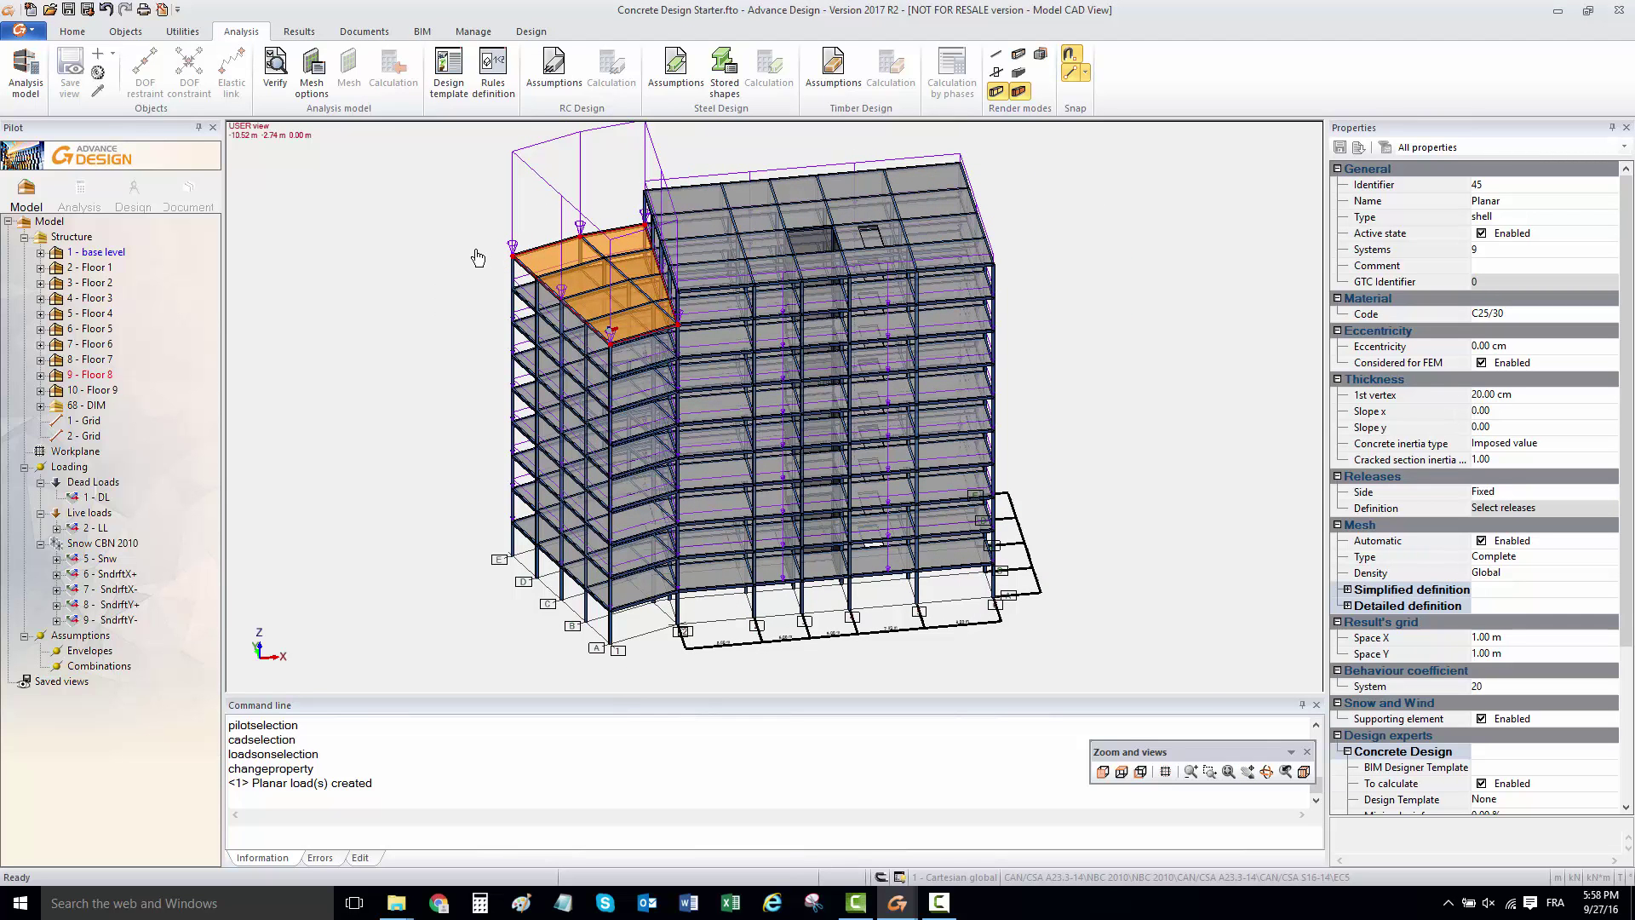
Step: Clear the slab selection and auto-scale the displayed loads
{"action": "right_click", "coordinate": [428, 220]}
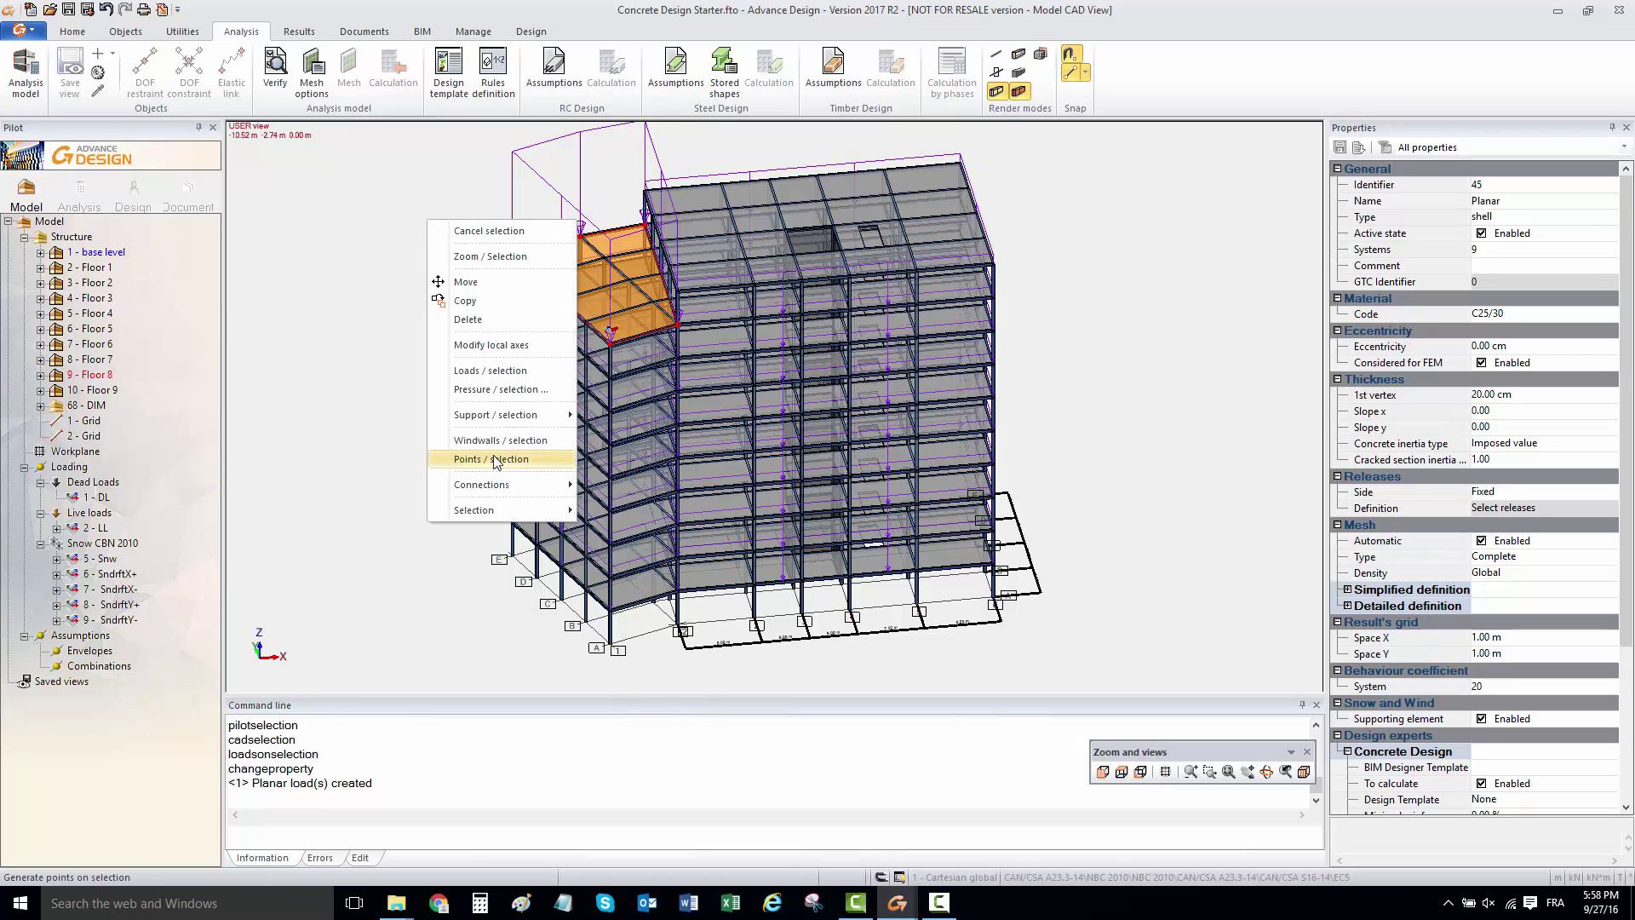
{"action": "left_click", "coordinate": [284, 372]}
{"action": "key", "text": "Escape"}
{"action": "right_click", "coordinate": [332, 372]}
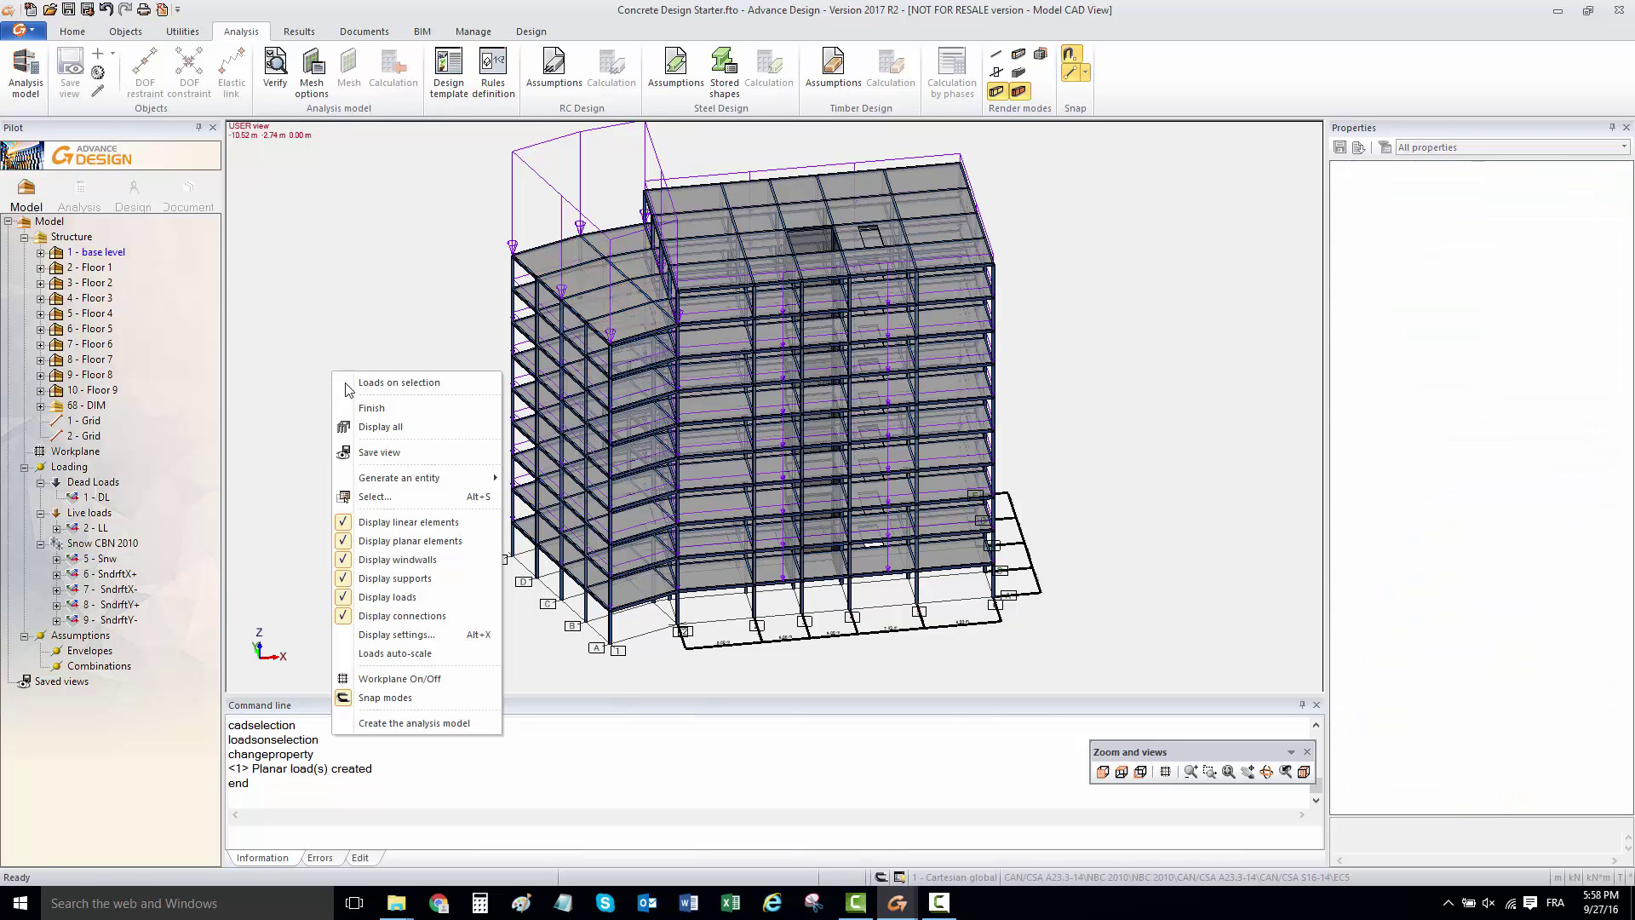
{"action": "left_click", "coordinate": [399, 654]}
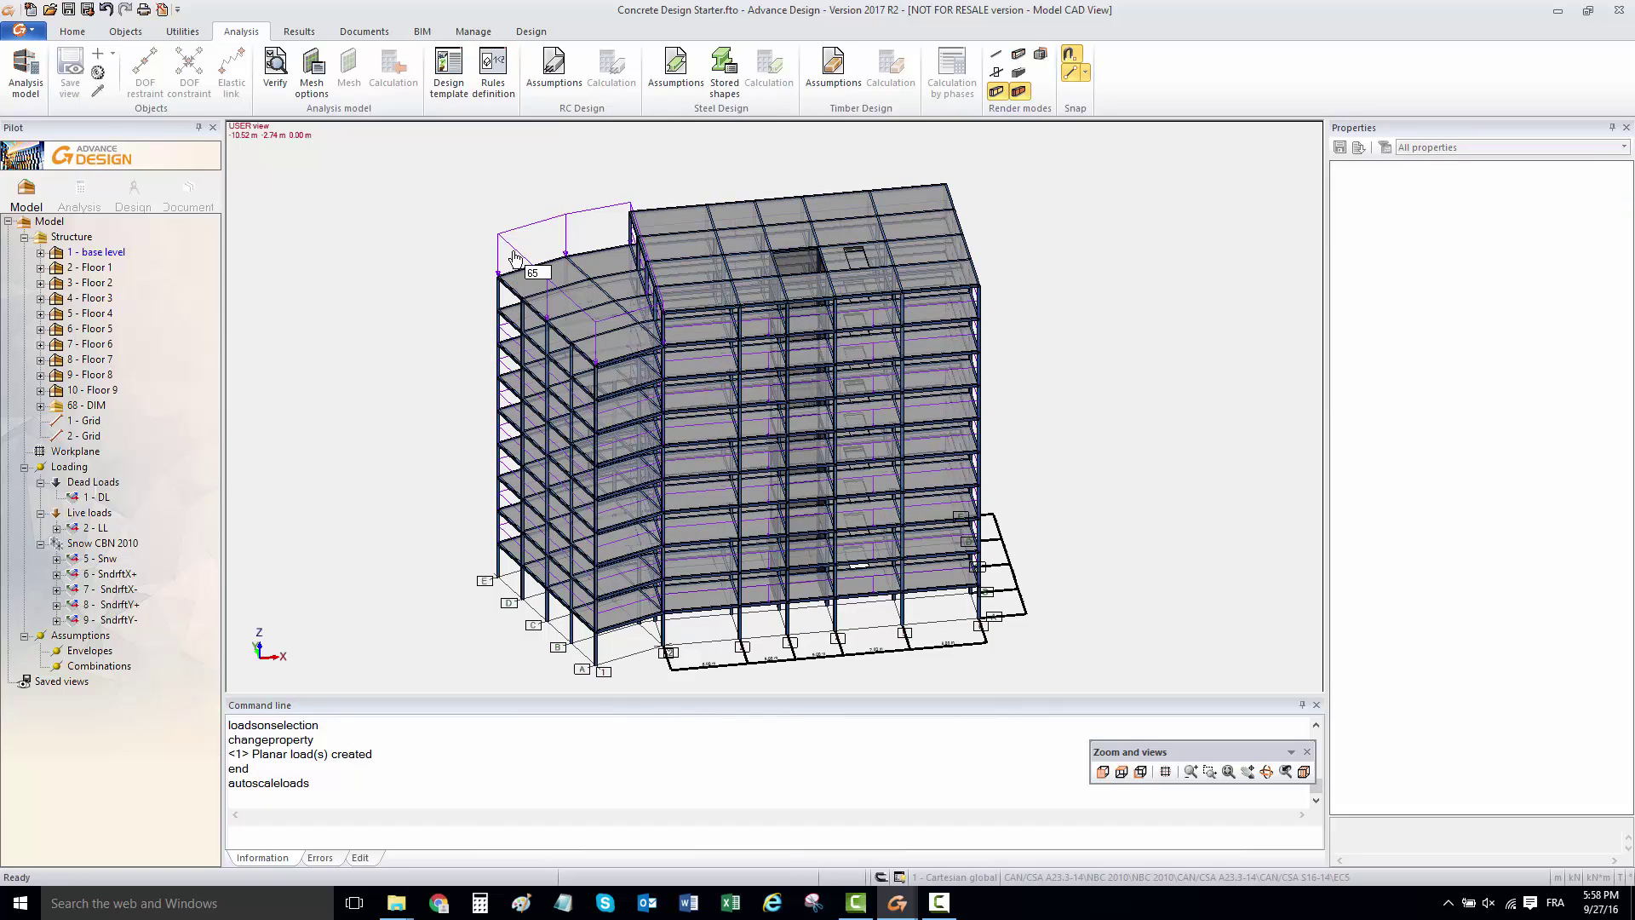
{"action": "middle_click_drag", "start_coordinate": [421, 329], "coordinate": [445, 311]}
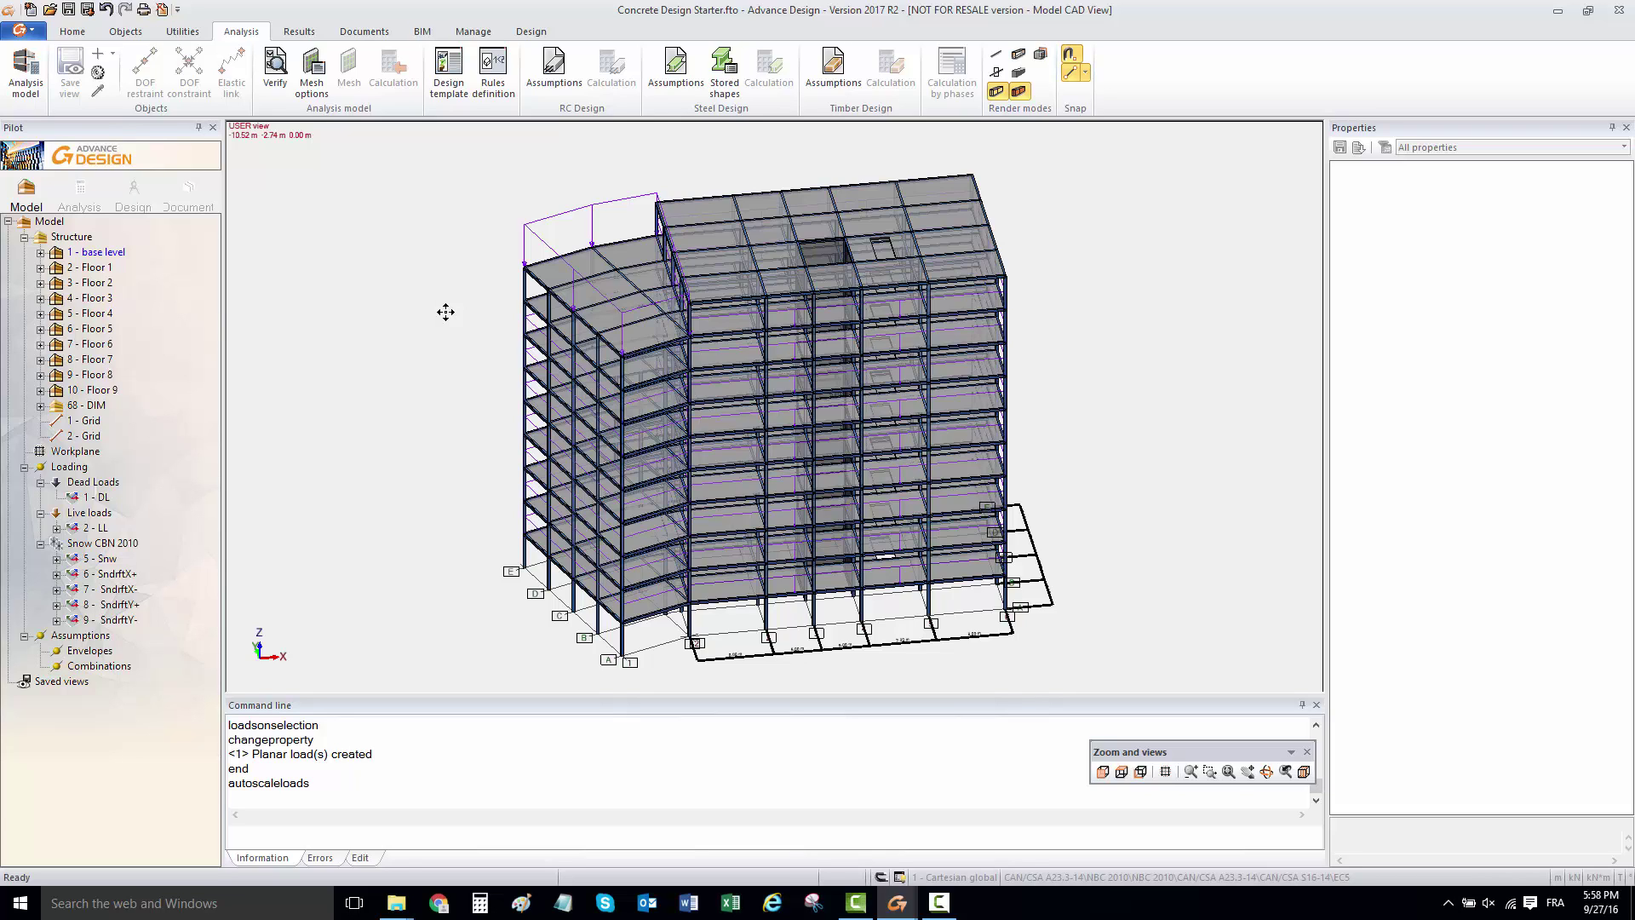
Step: Create a Seism CBN 2010 load case family under Loading
{"action": "right_click", "coordinate": [73, 474]}
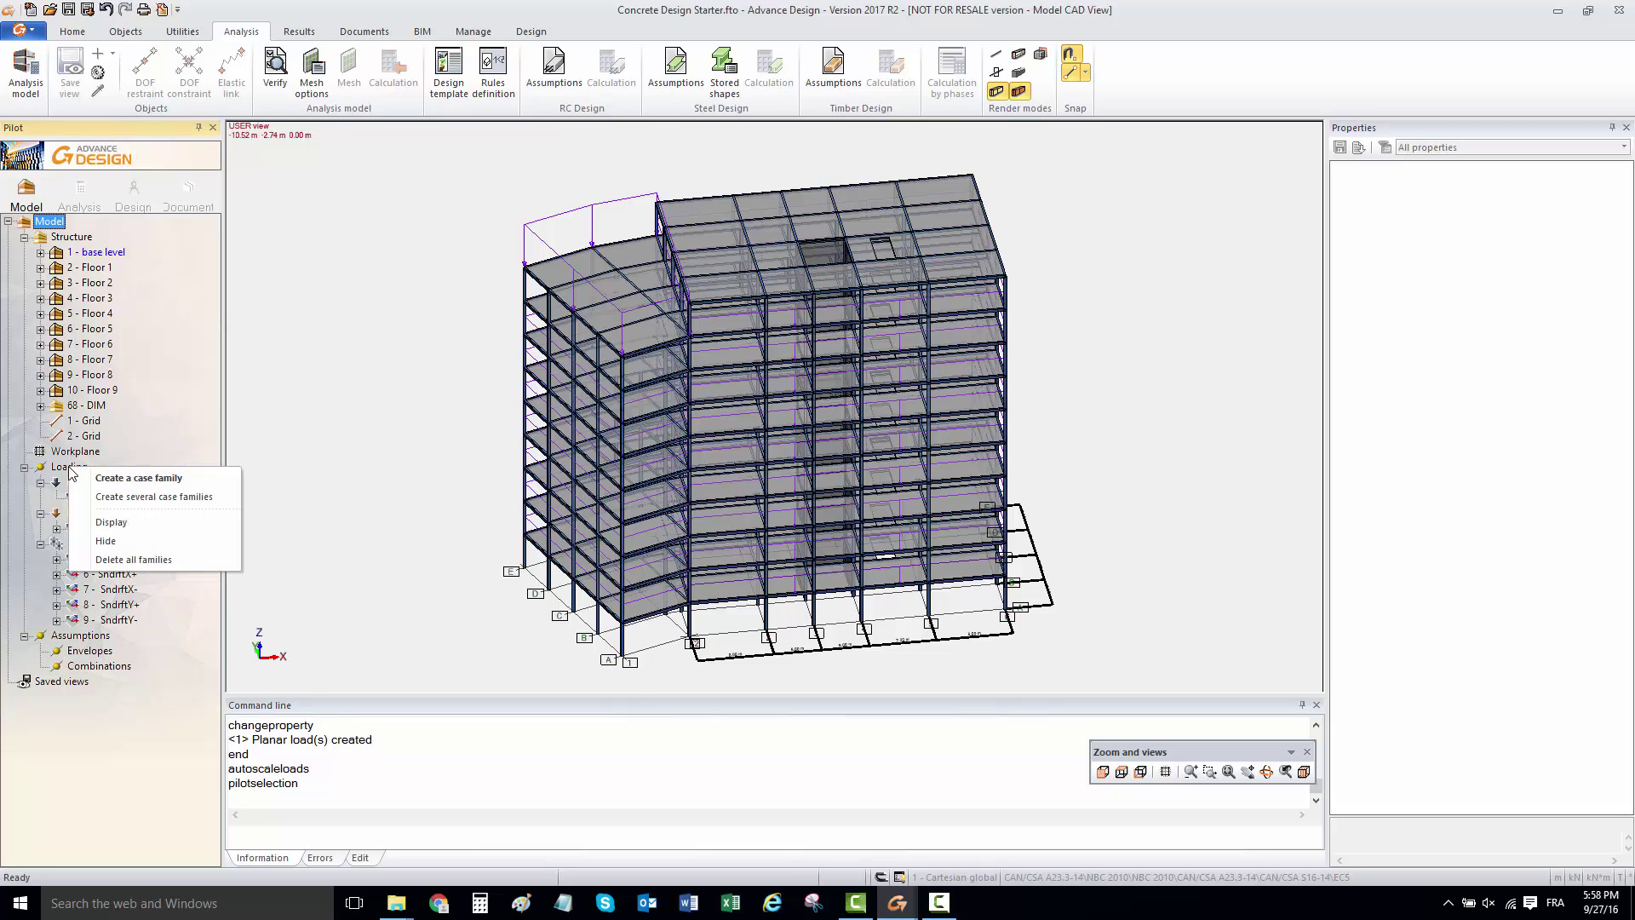
{"action": "left_click", "coordinate": [150, 485]}
{"action": "left_click_drag", "start_coordinate": [809, 243], "coordinate": [648, 216]}
{"action": "left_click", "coordinate": [536, 308]}
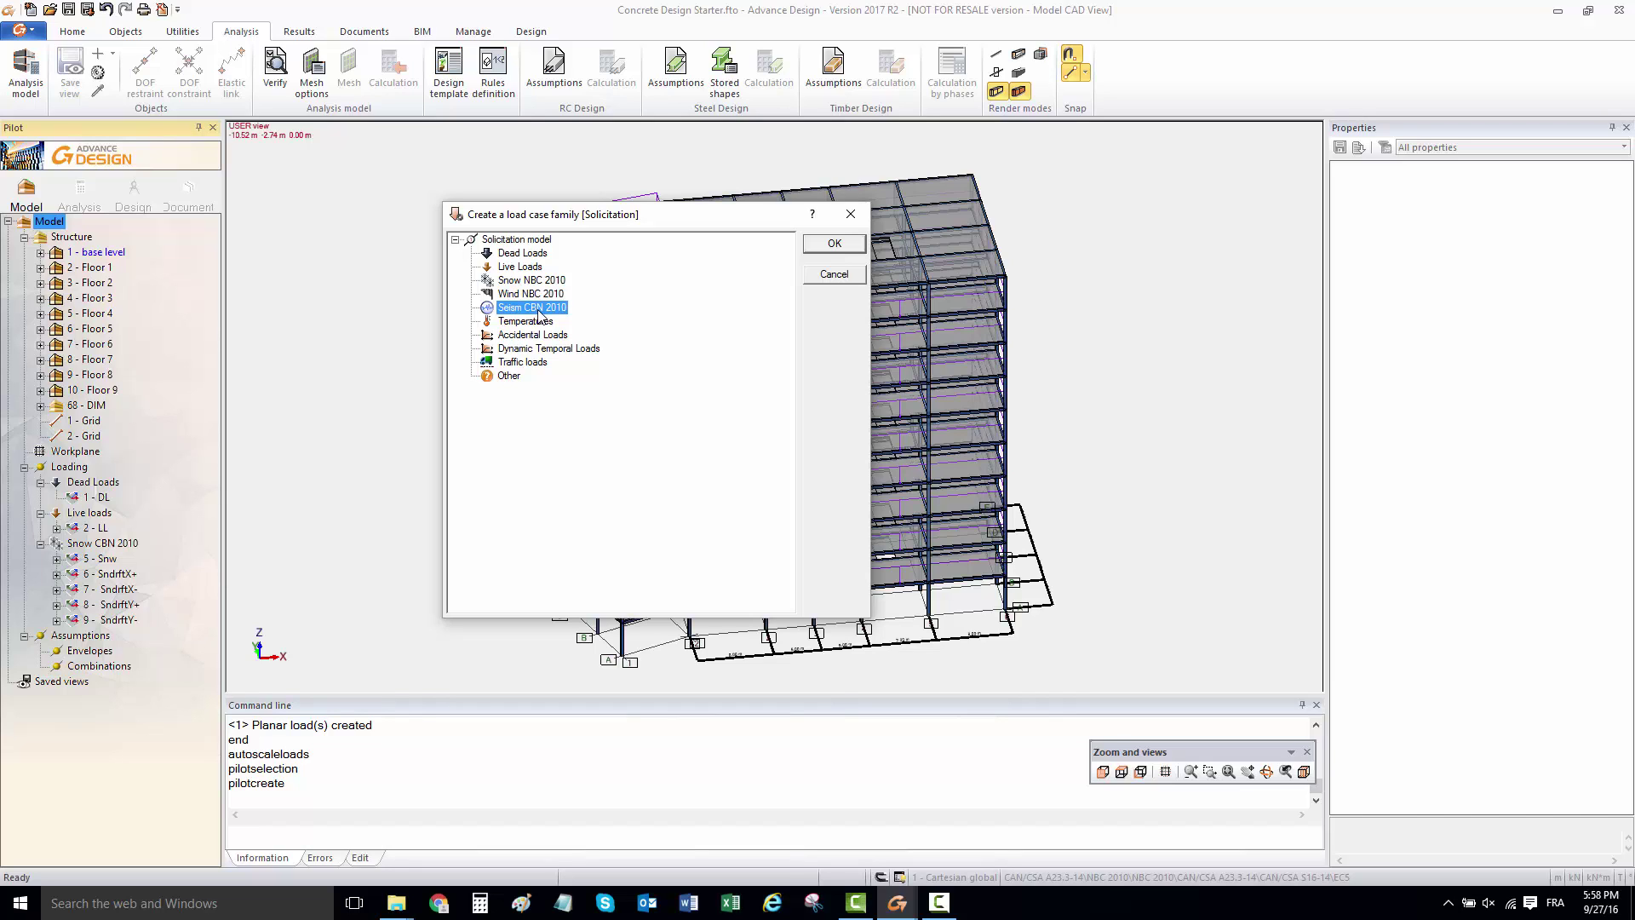
{"action": "left_click", "coordinate": [833, 244]}
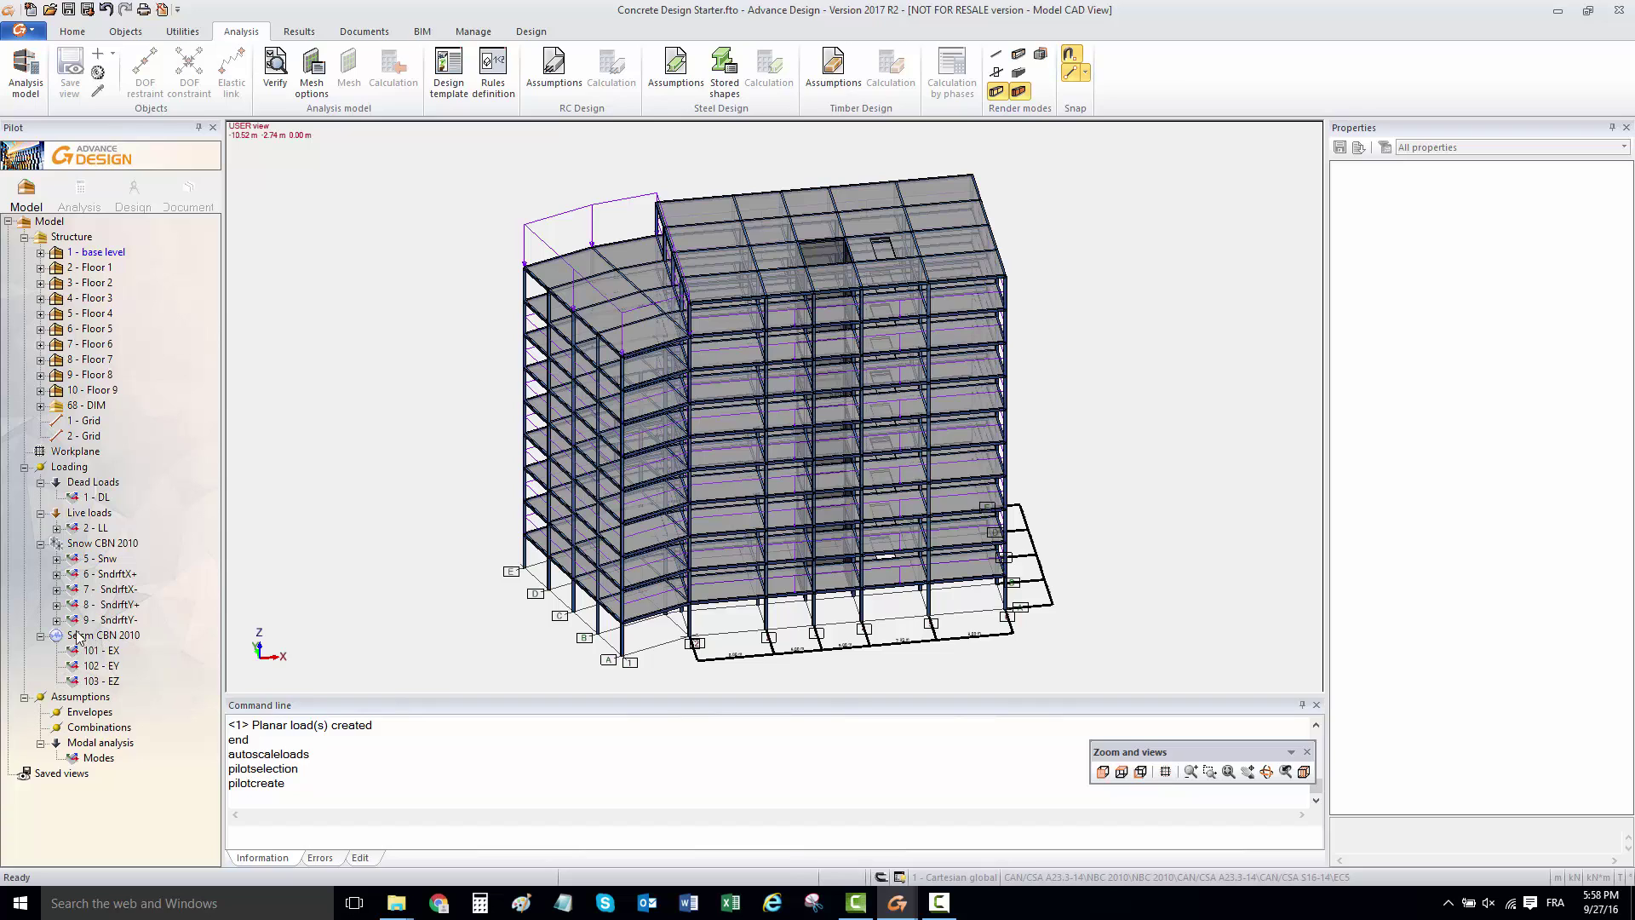
Step: Examine the properties of the seismic family and its EX, EY and EZ load cases
{"action": "left_click", "coordinate": [108, 639]}
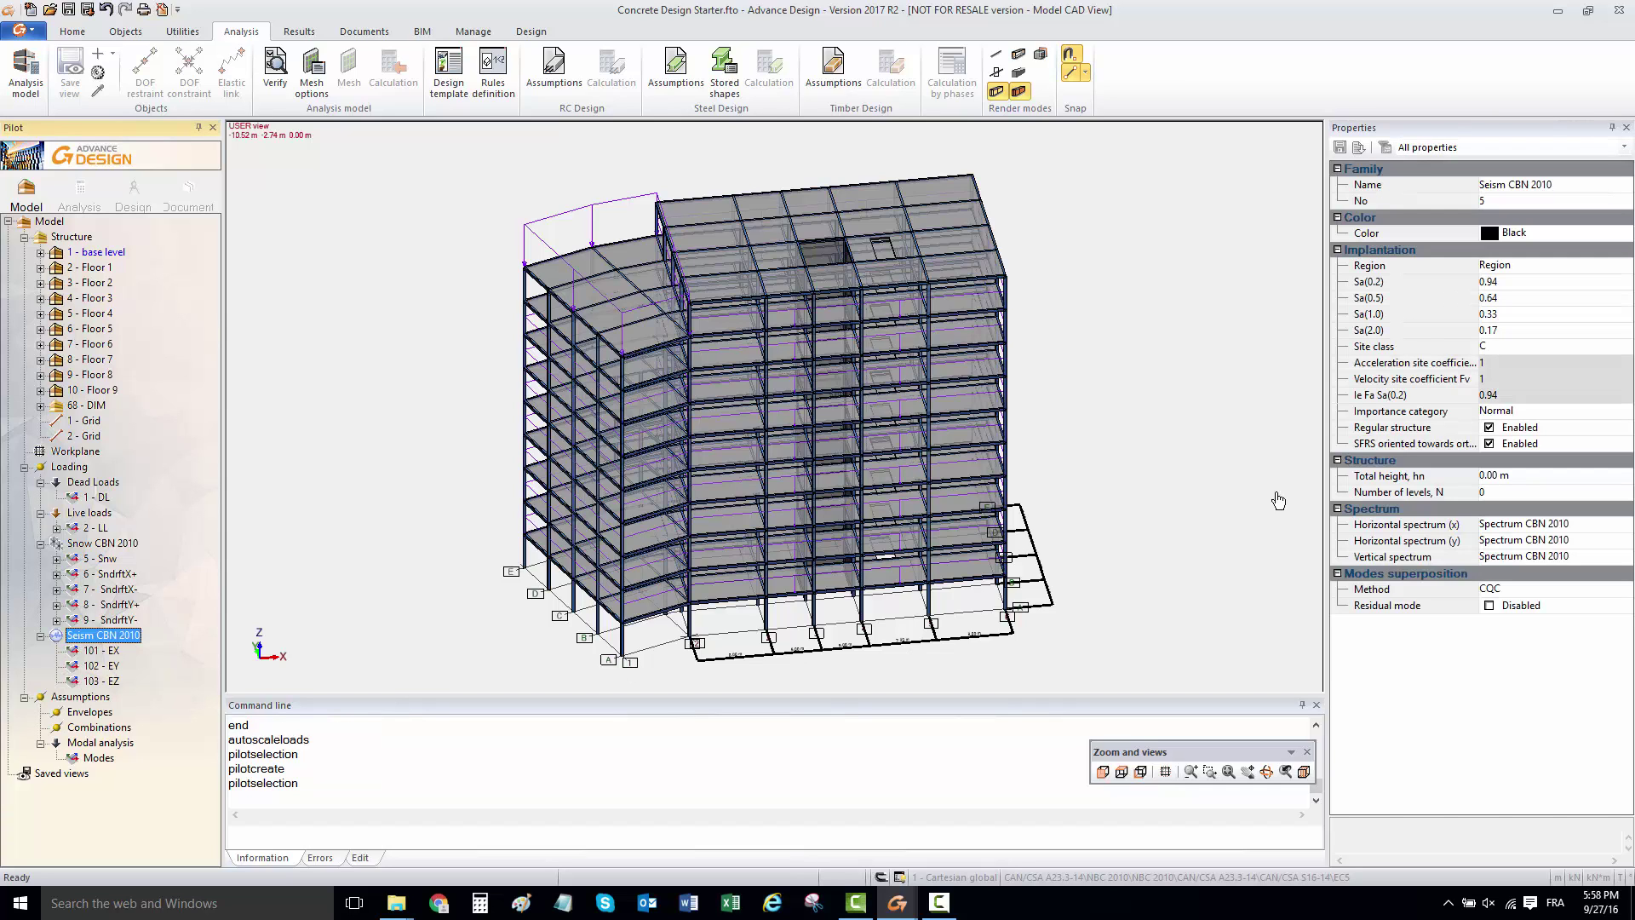
{"action": "left_click_drag", "start_coordinate": [1330, 341], "coordinate": [1293, 345]}
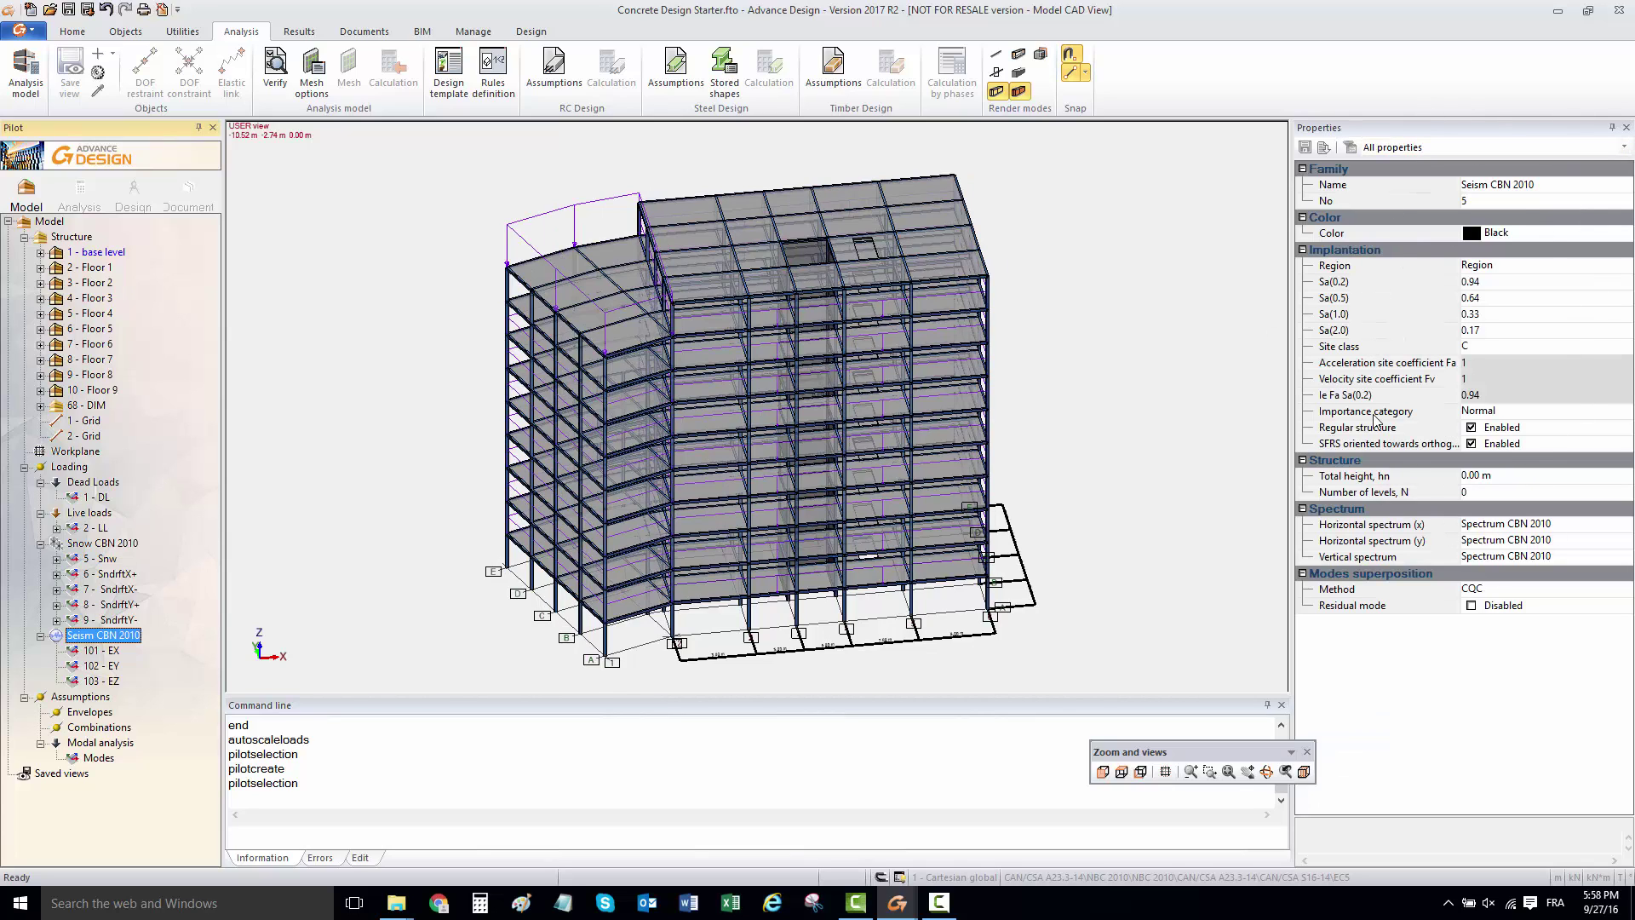
{"action": "left_click", "coordinate": [92, 653]}
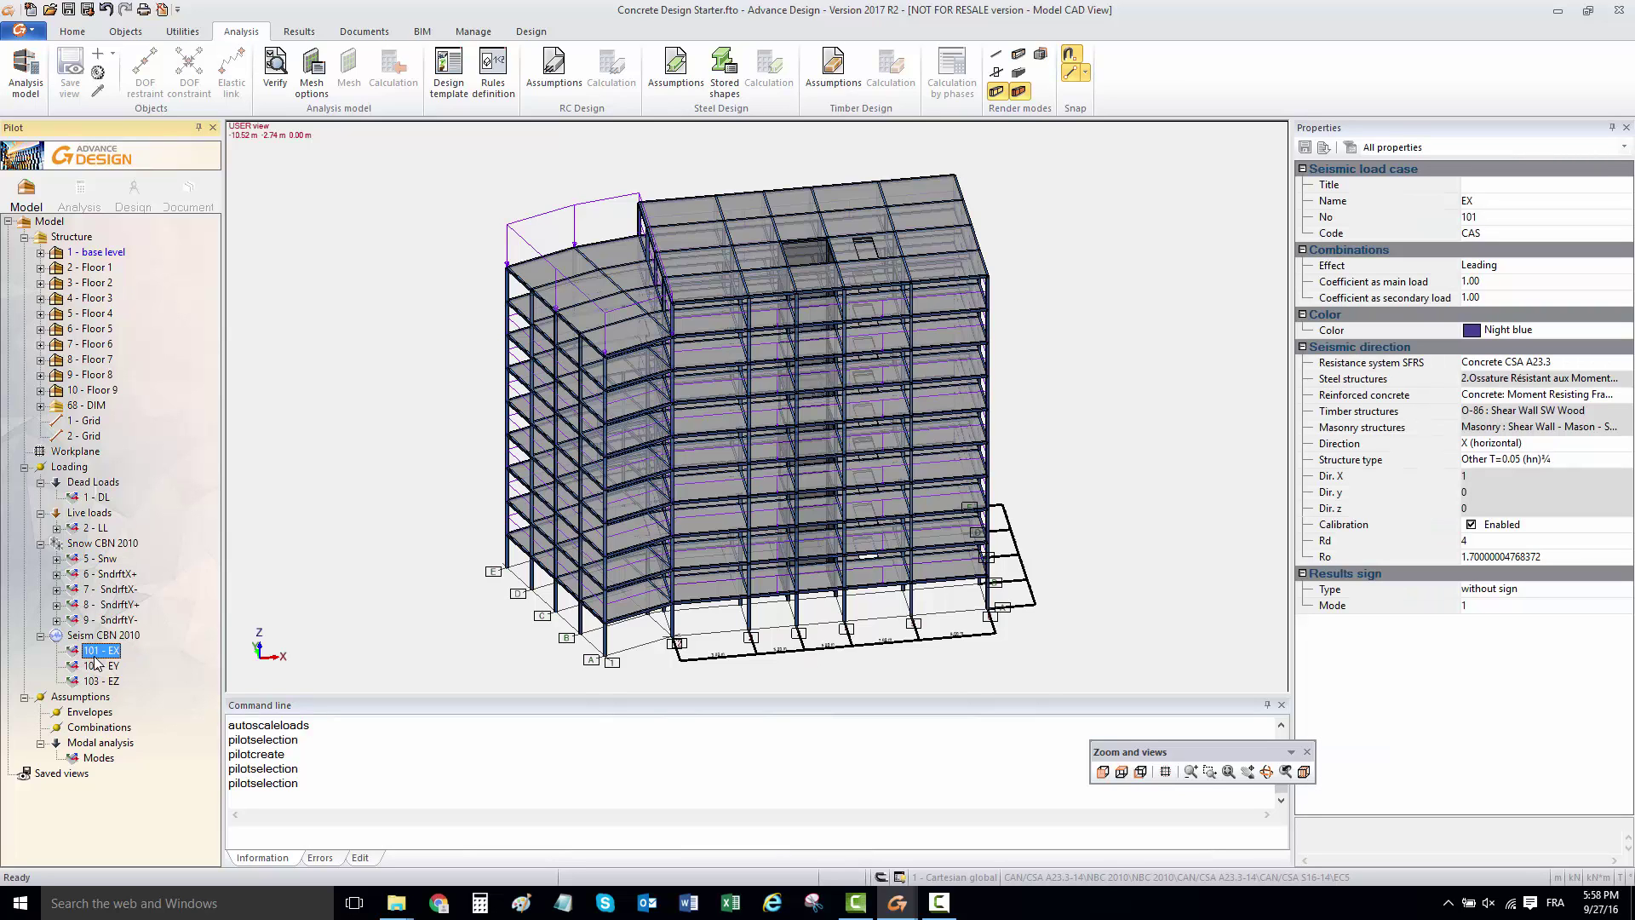
{"action": "left_click", "coordinate": [100, 669]}
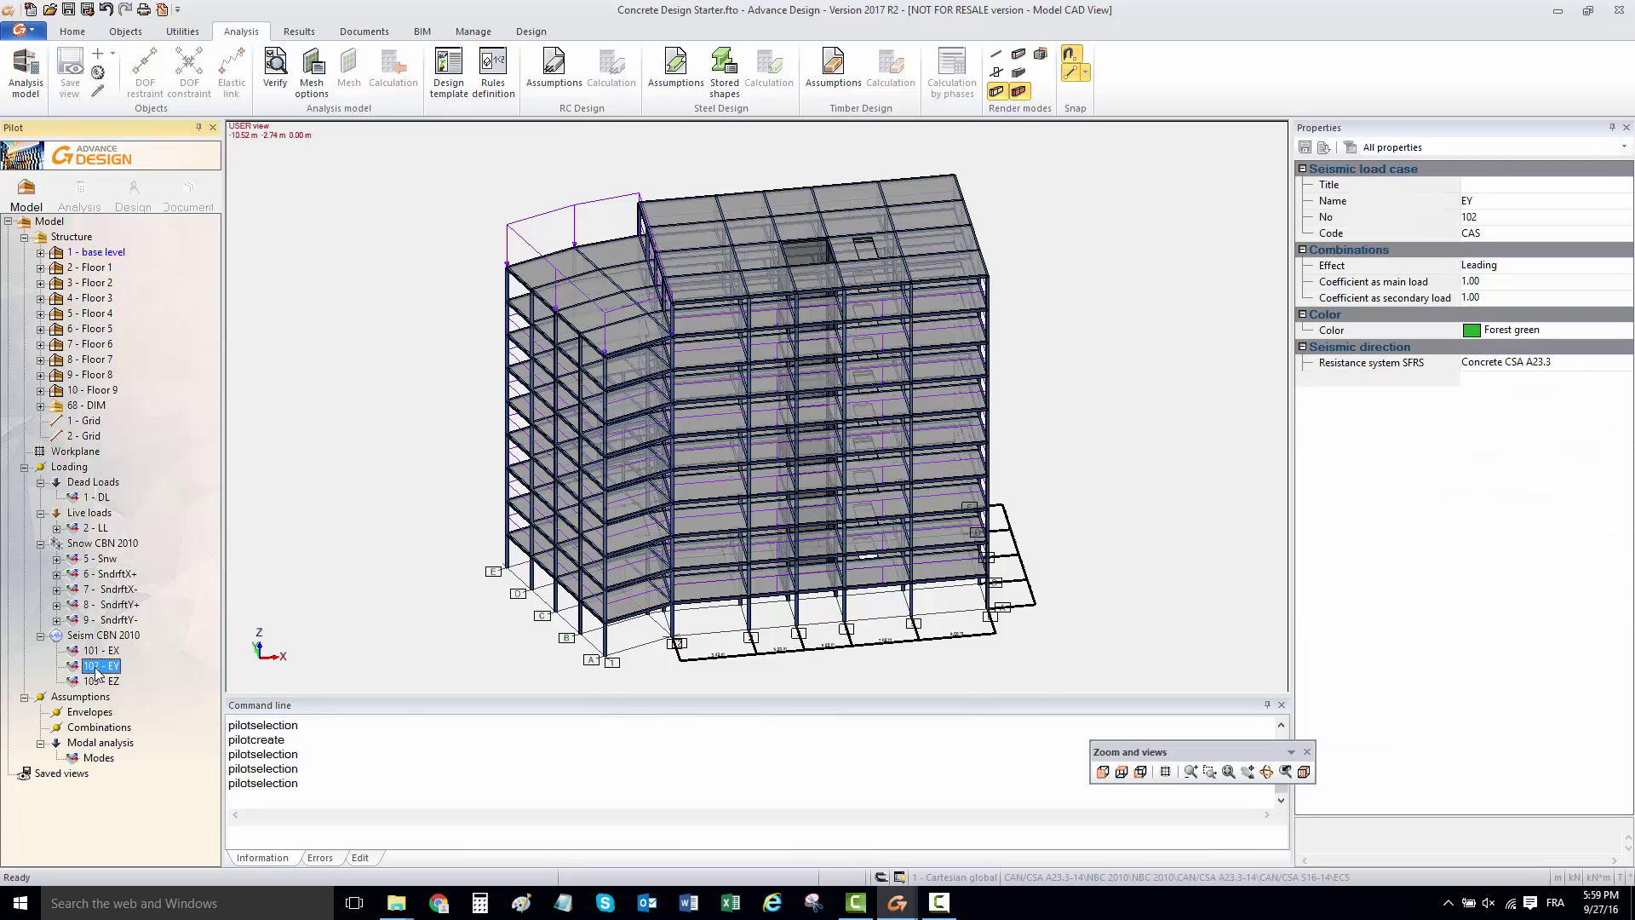
{"action": "key", "text": "Up"}
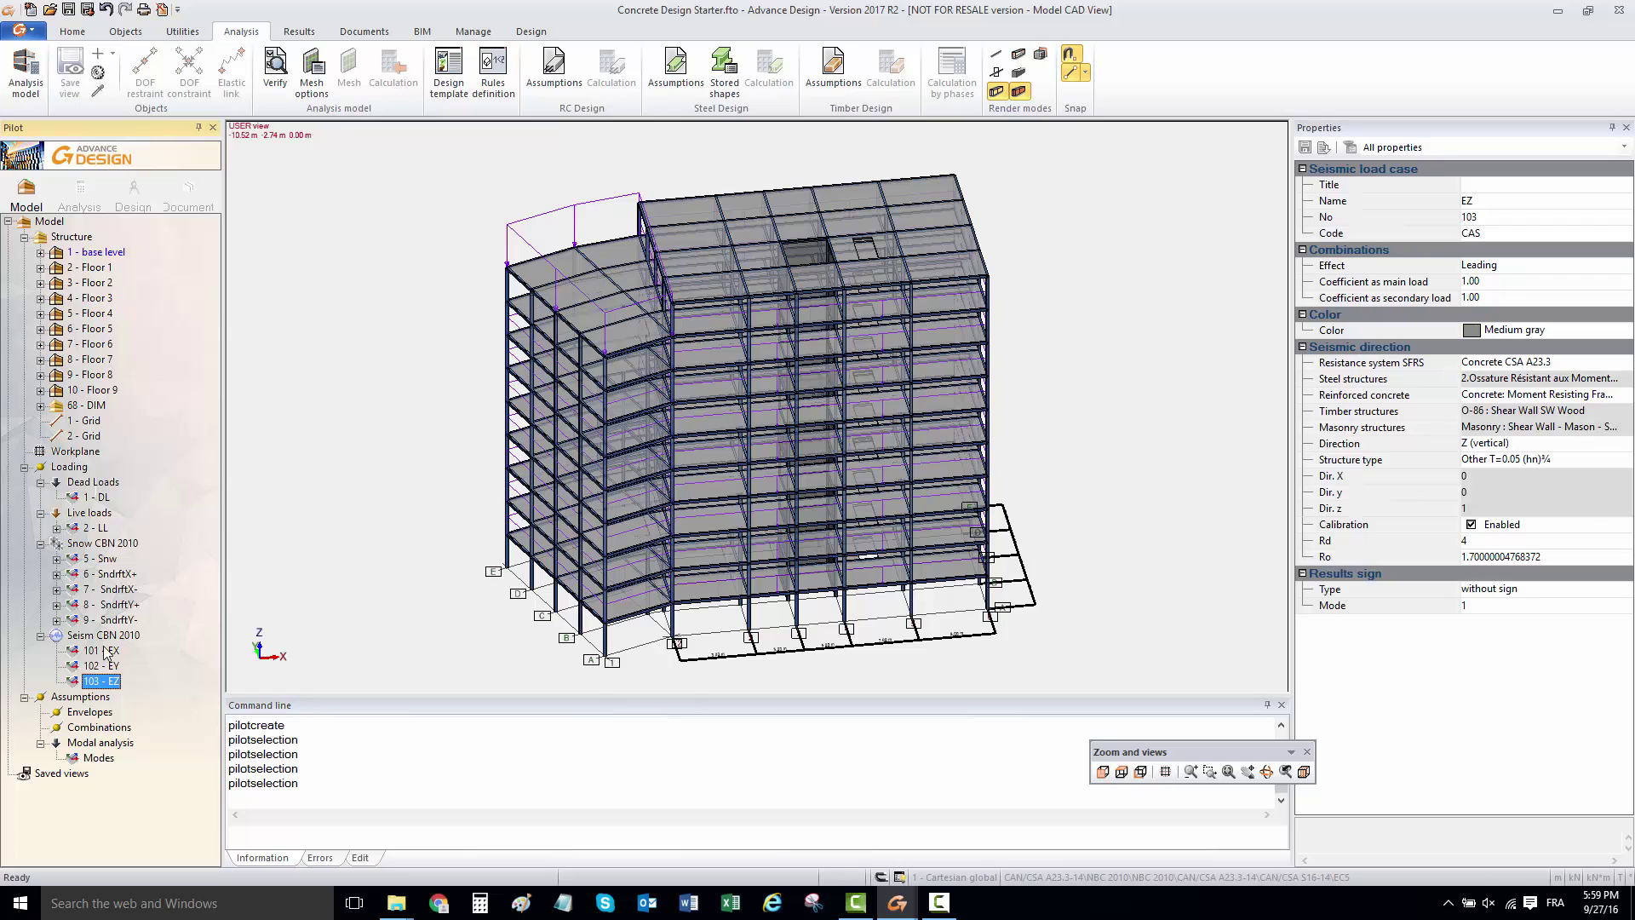
{"action": "left_click", "coordinate": [102, 684]}
Step: Set the Seism CBN 2010 family's region to a location in Québec
{"action": "left_click", "coordinate": [128, 637]}
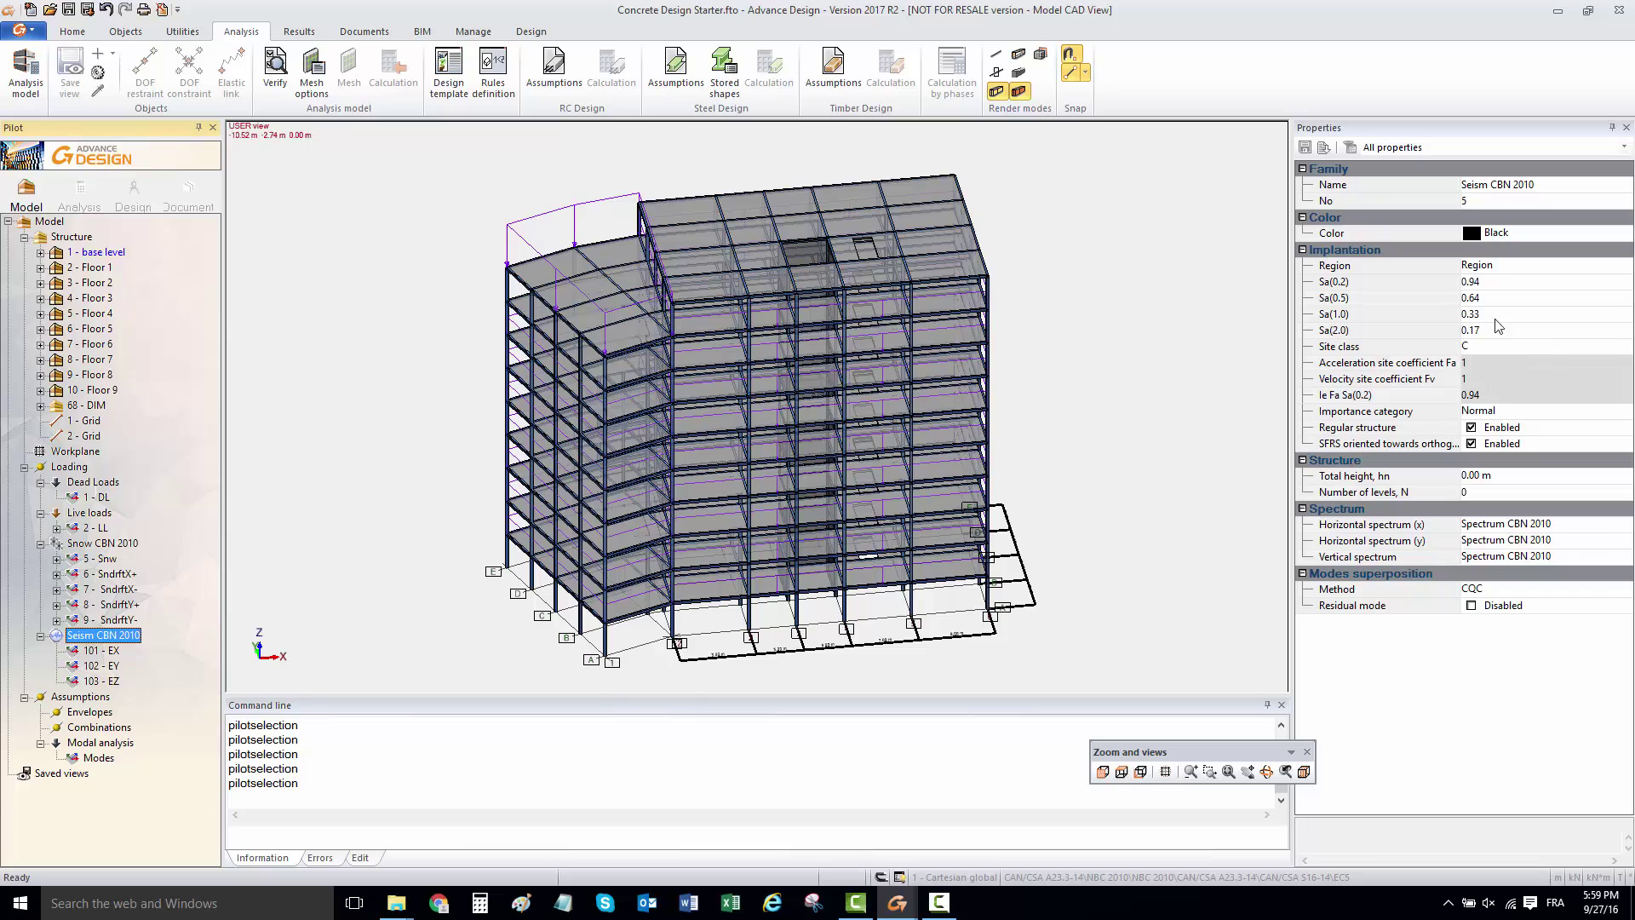
{"action": "left_click", "coordinate": [1476, 267]}
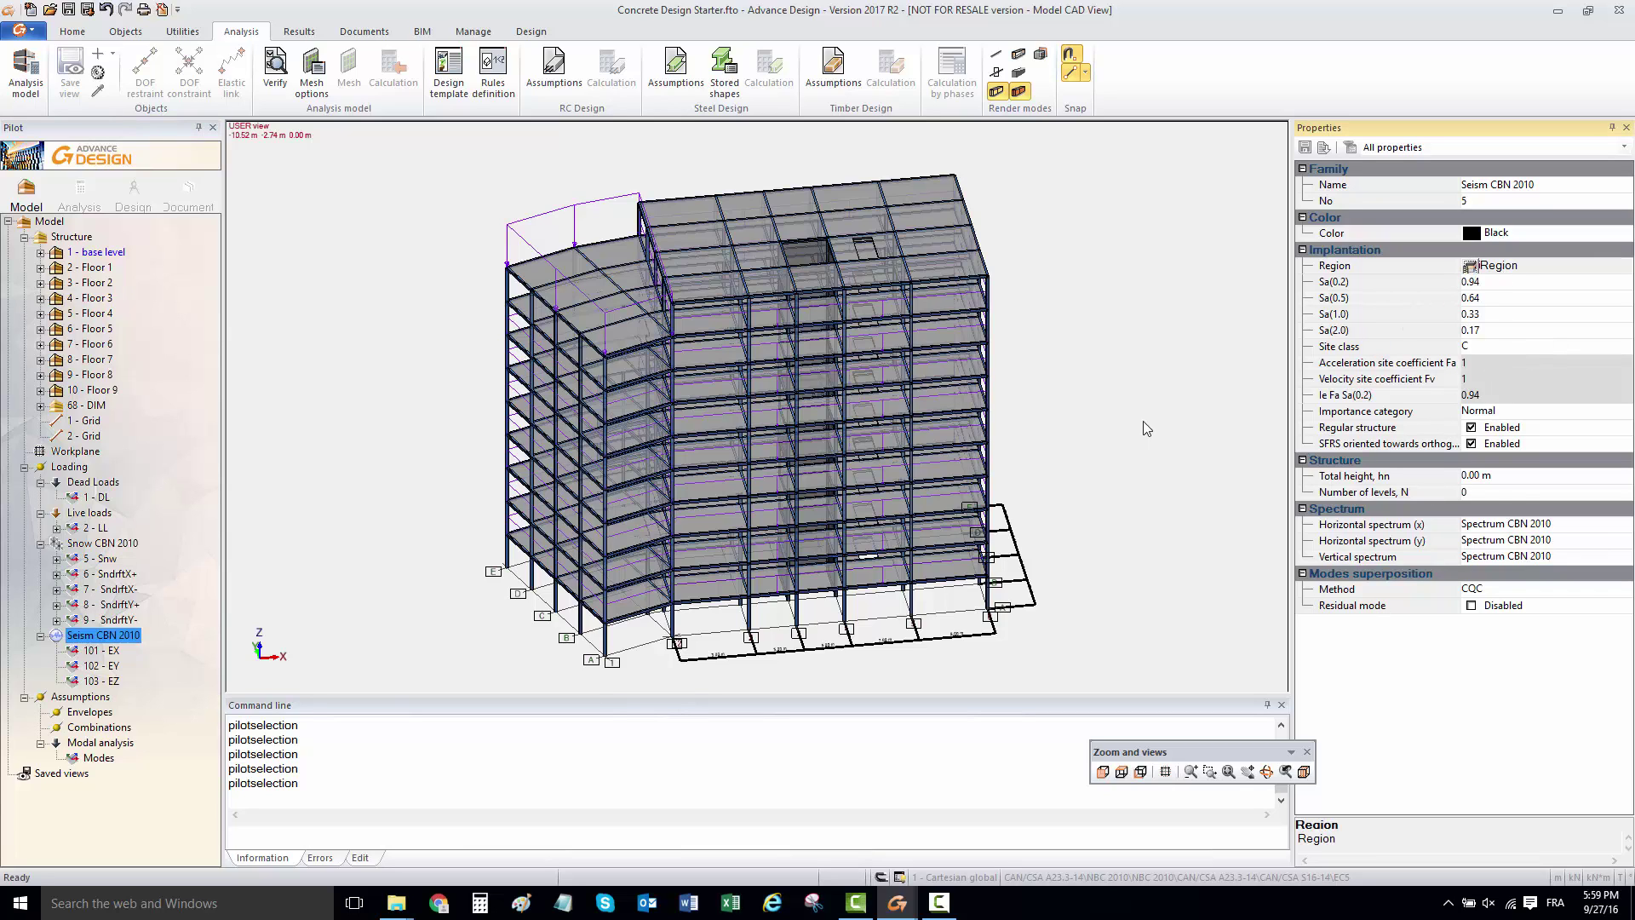
{"action": "left_click", "coordinate": [904, 383]}
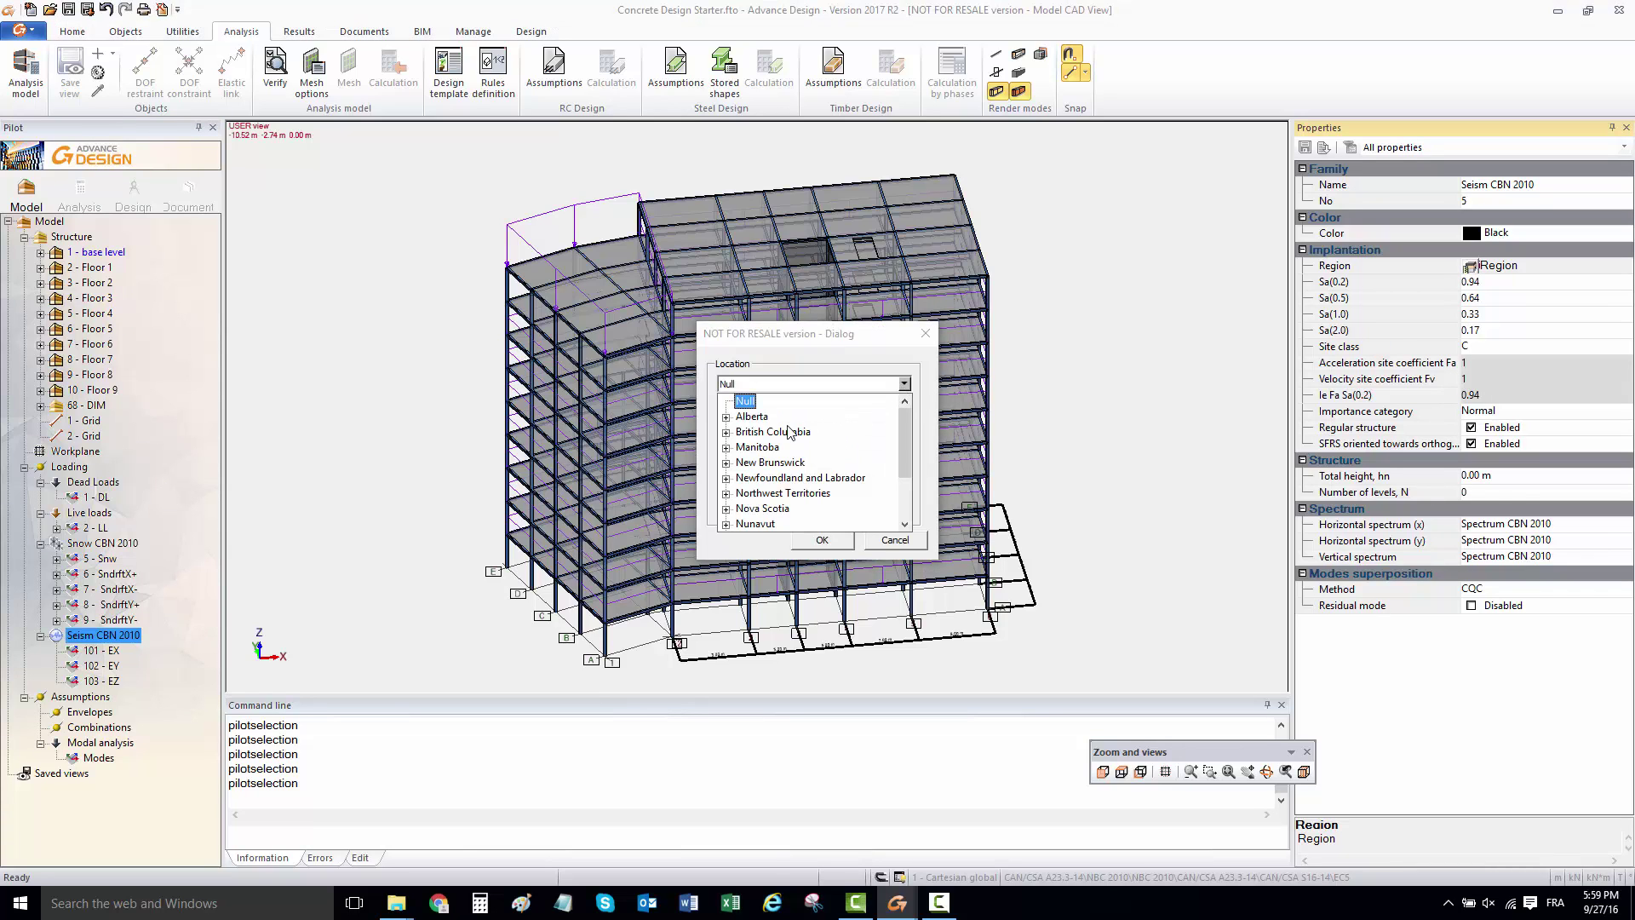
{"action": "scroll", "coordinate": [758, 460], "scroll_direction": "down", "scroll_amount": 2}
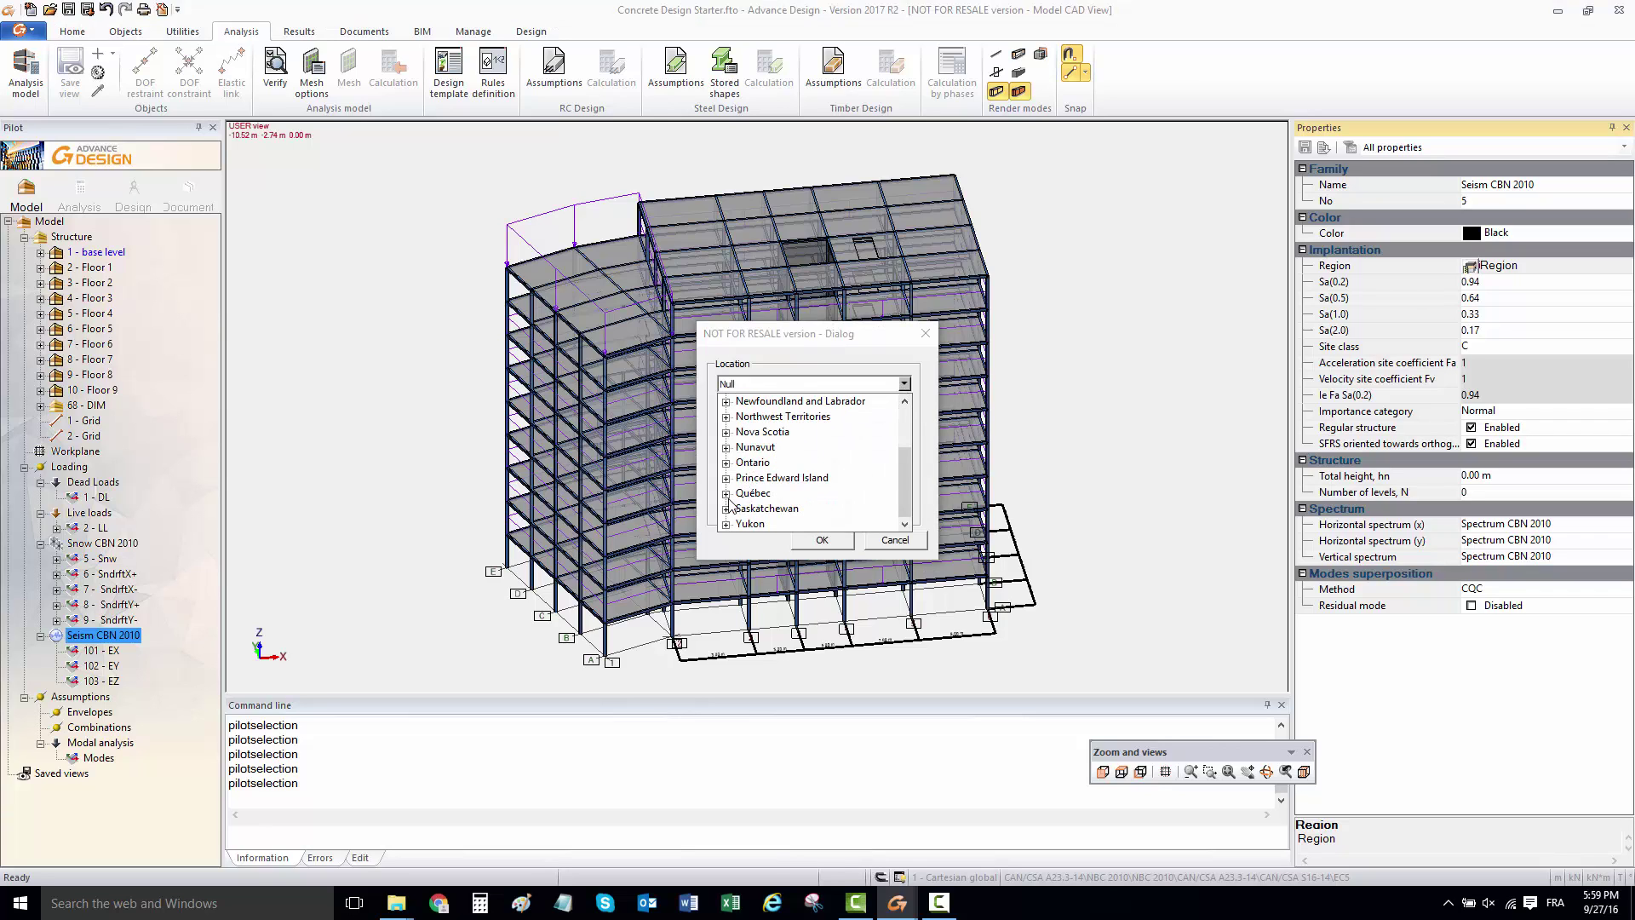
{"action": "left_click", "coordinate": [726, 494]}
{"action": "scroll", "coordinate": [825, 453], "scroll_direction": "down", "scroll_amount": 1}
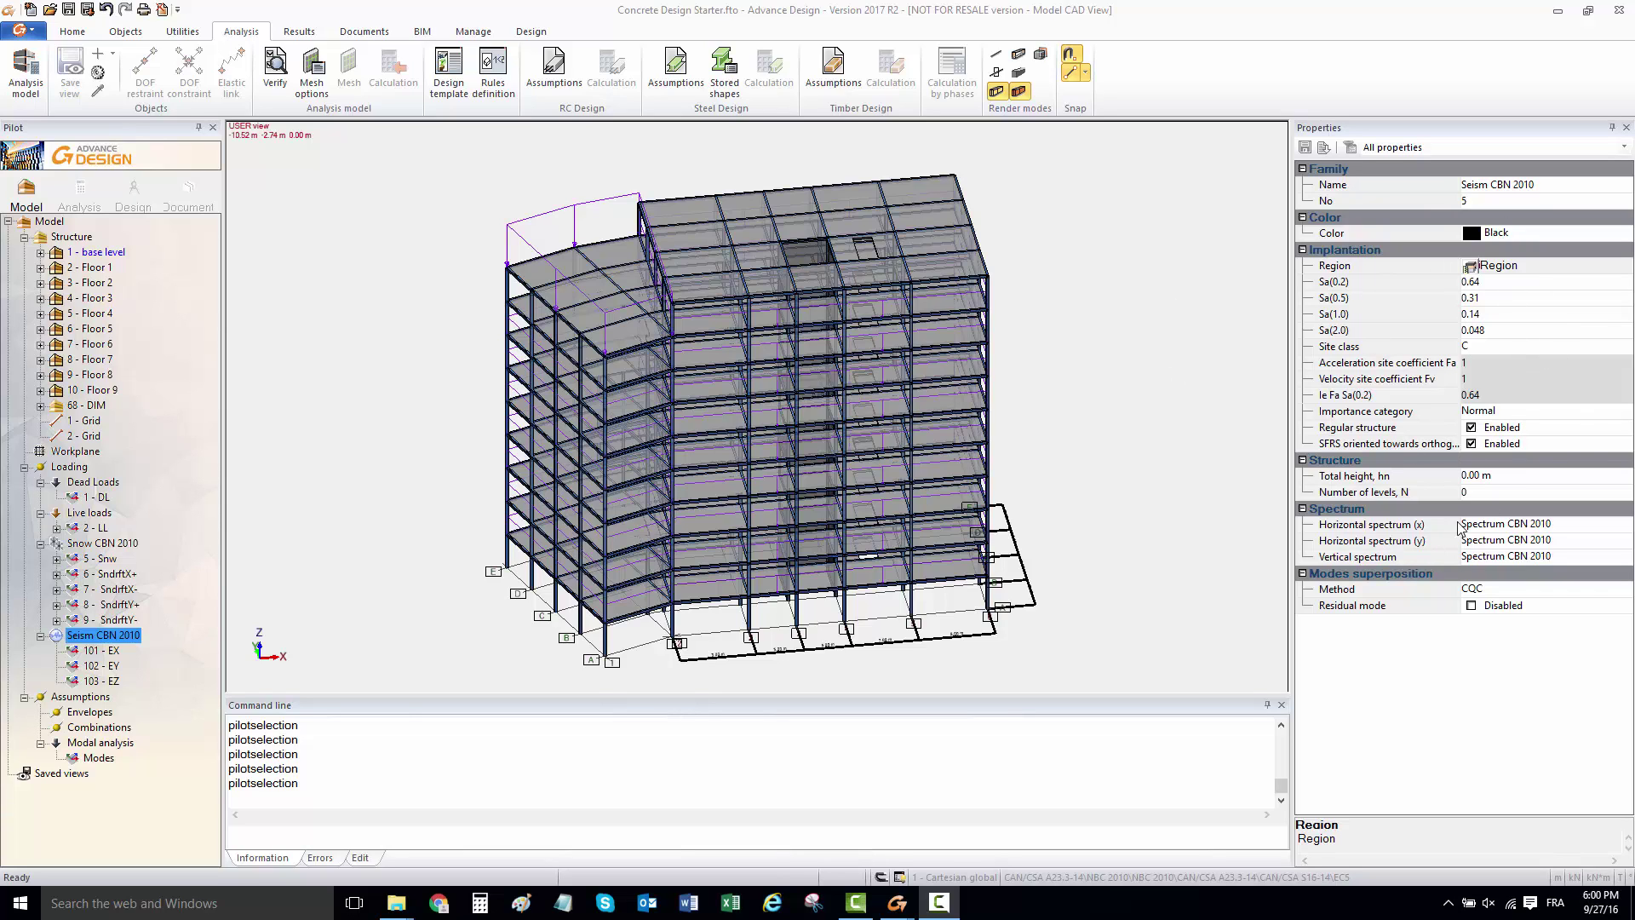
Step: View the acceleration spectrum used for the horizontal x direction and close it without changes
{"action": "left_click", "coordinate": [1486, 526]}
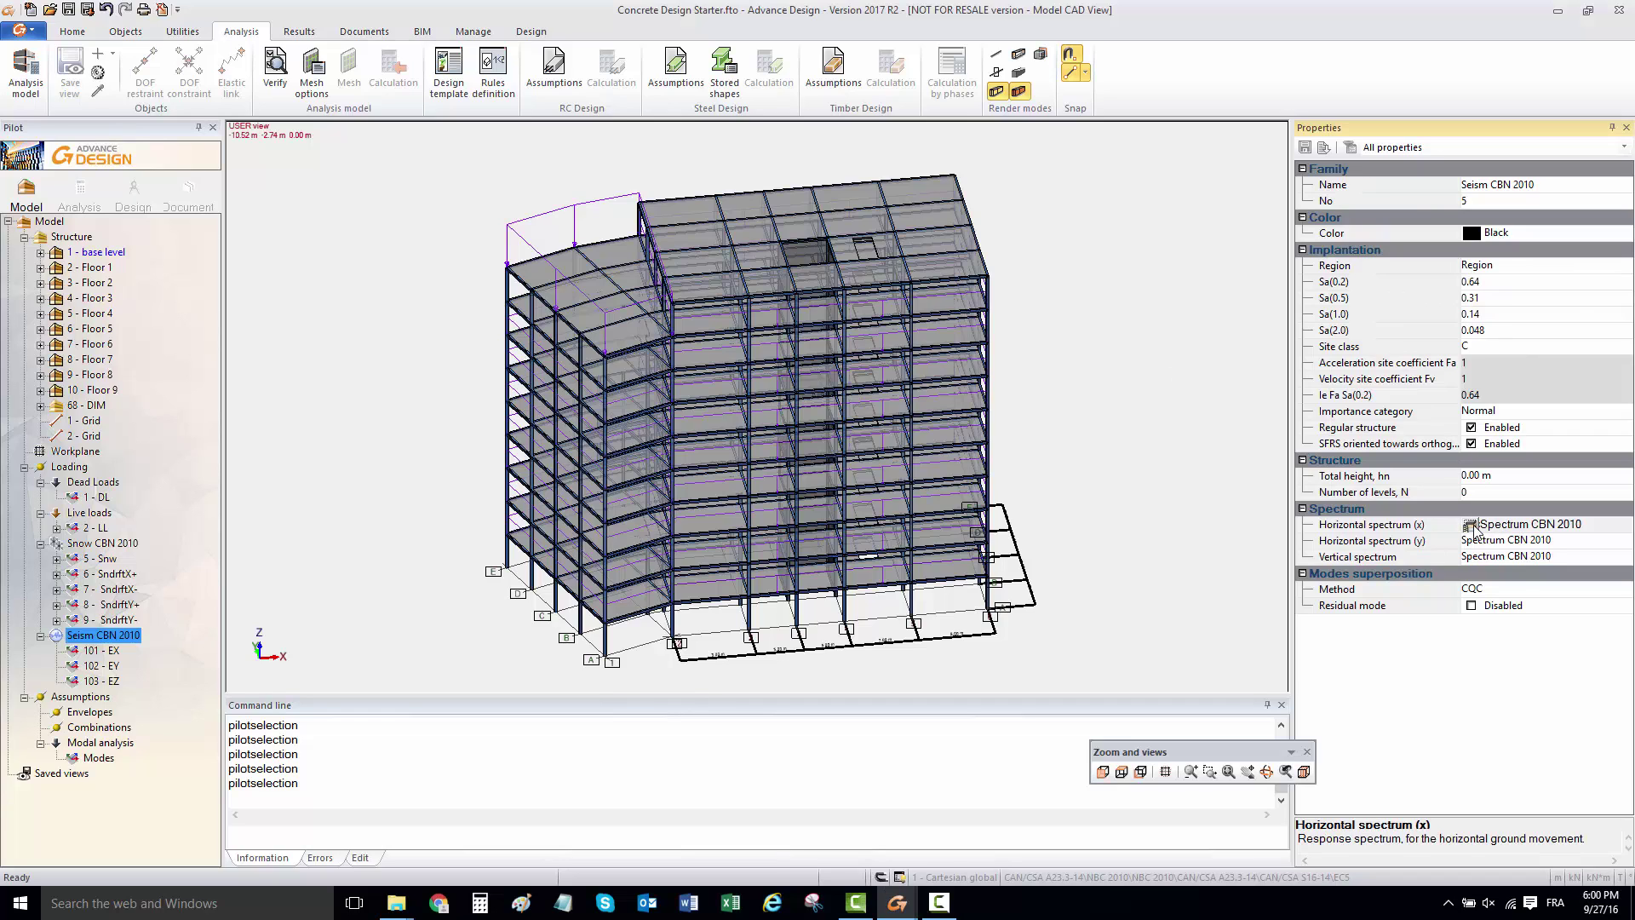
{"action": "left_click", "coordinate": [1471, 525]}
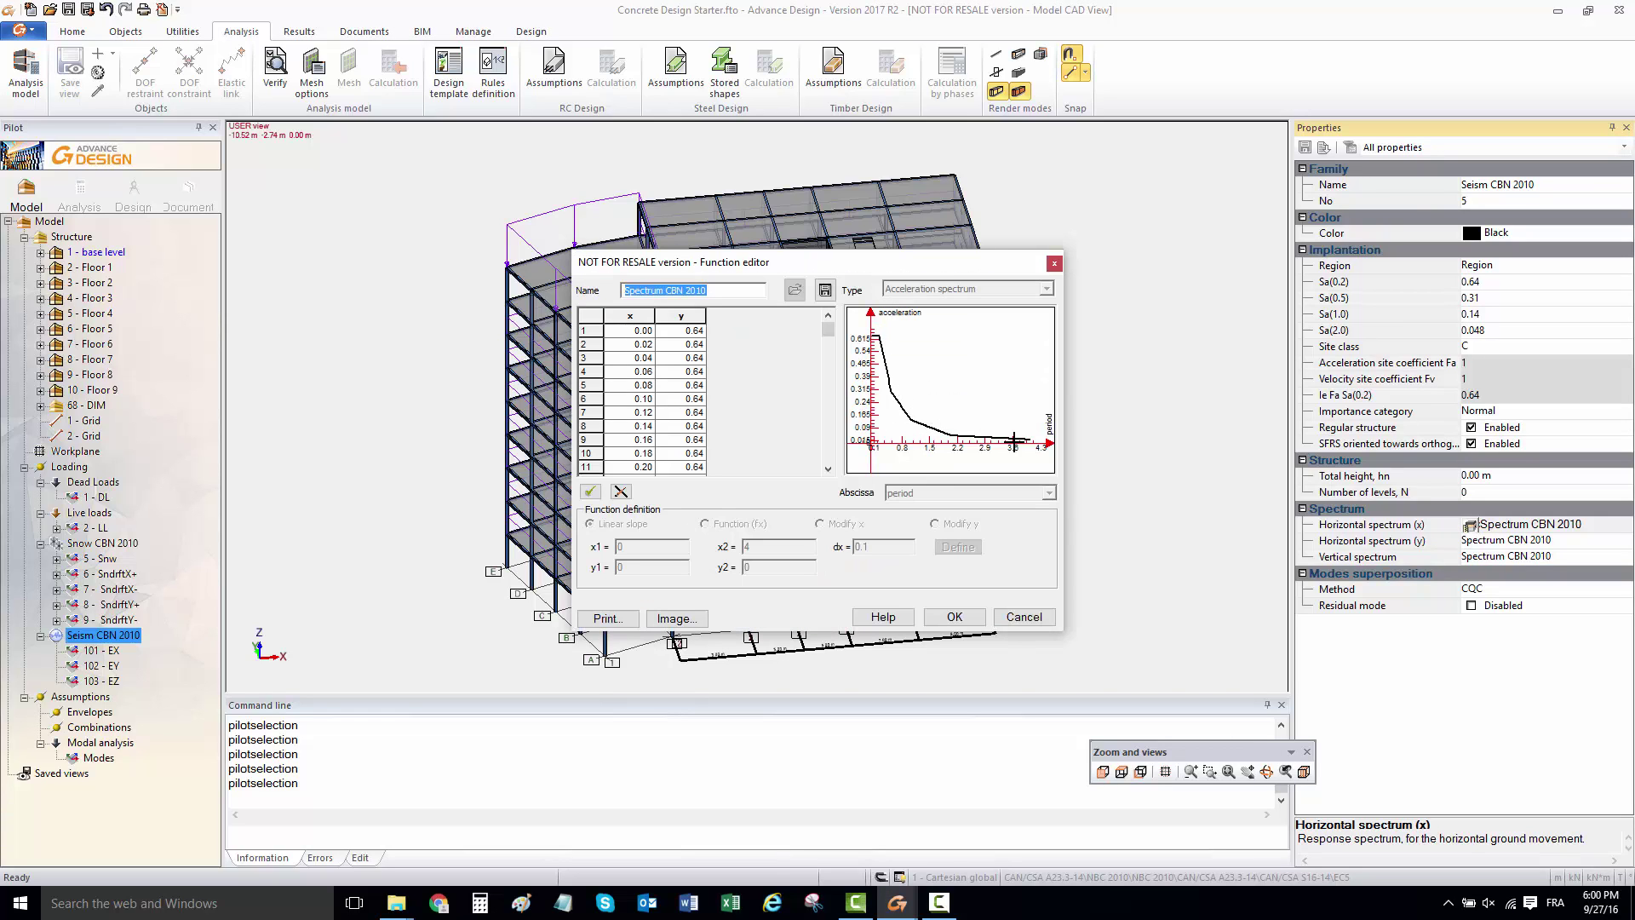
{"action": "left_click", "coordinate": [1055, 264]}
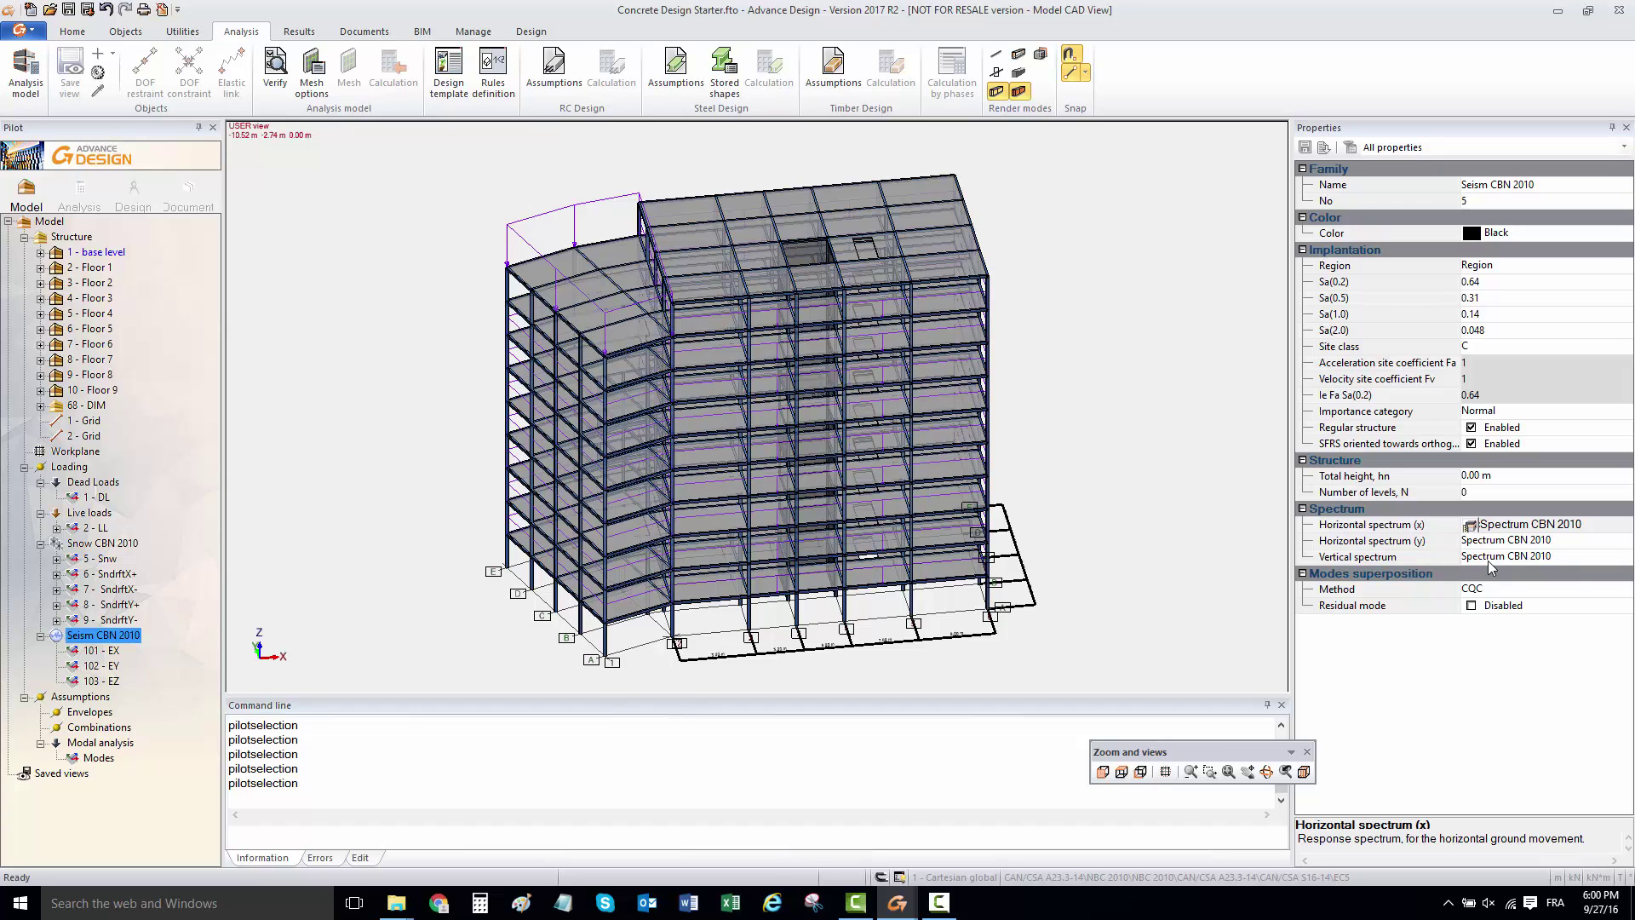
Step: Compare the direction and resistance system settings of the EX, EY and EZ seismic cases, leaving all three cases in place
{"action": "left_click", "coordinate": [102, 650]}
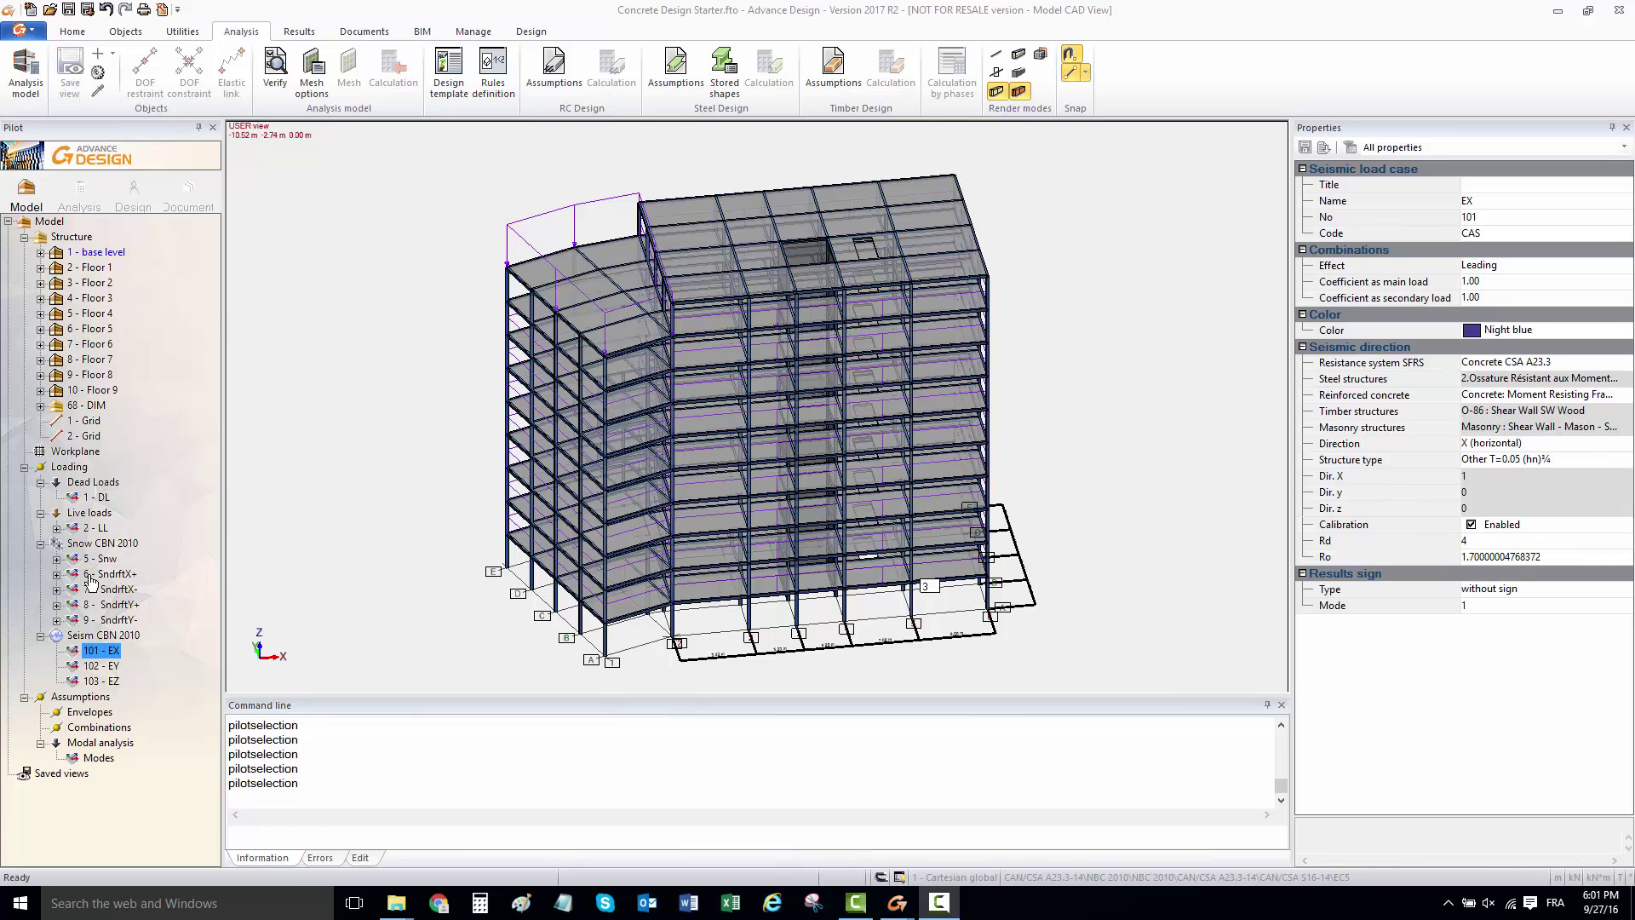
{"action": "left_click", "coordinate": [99, 667]}
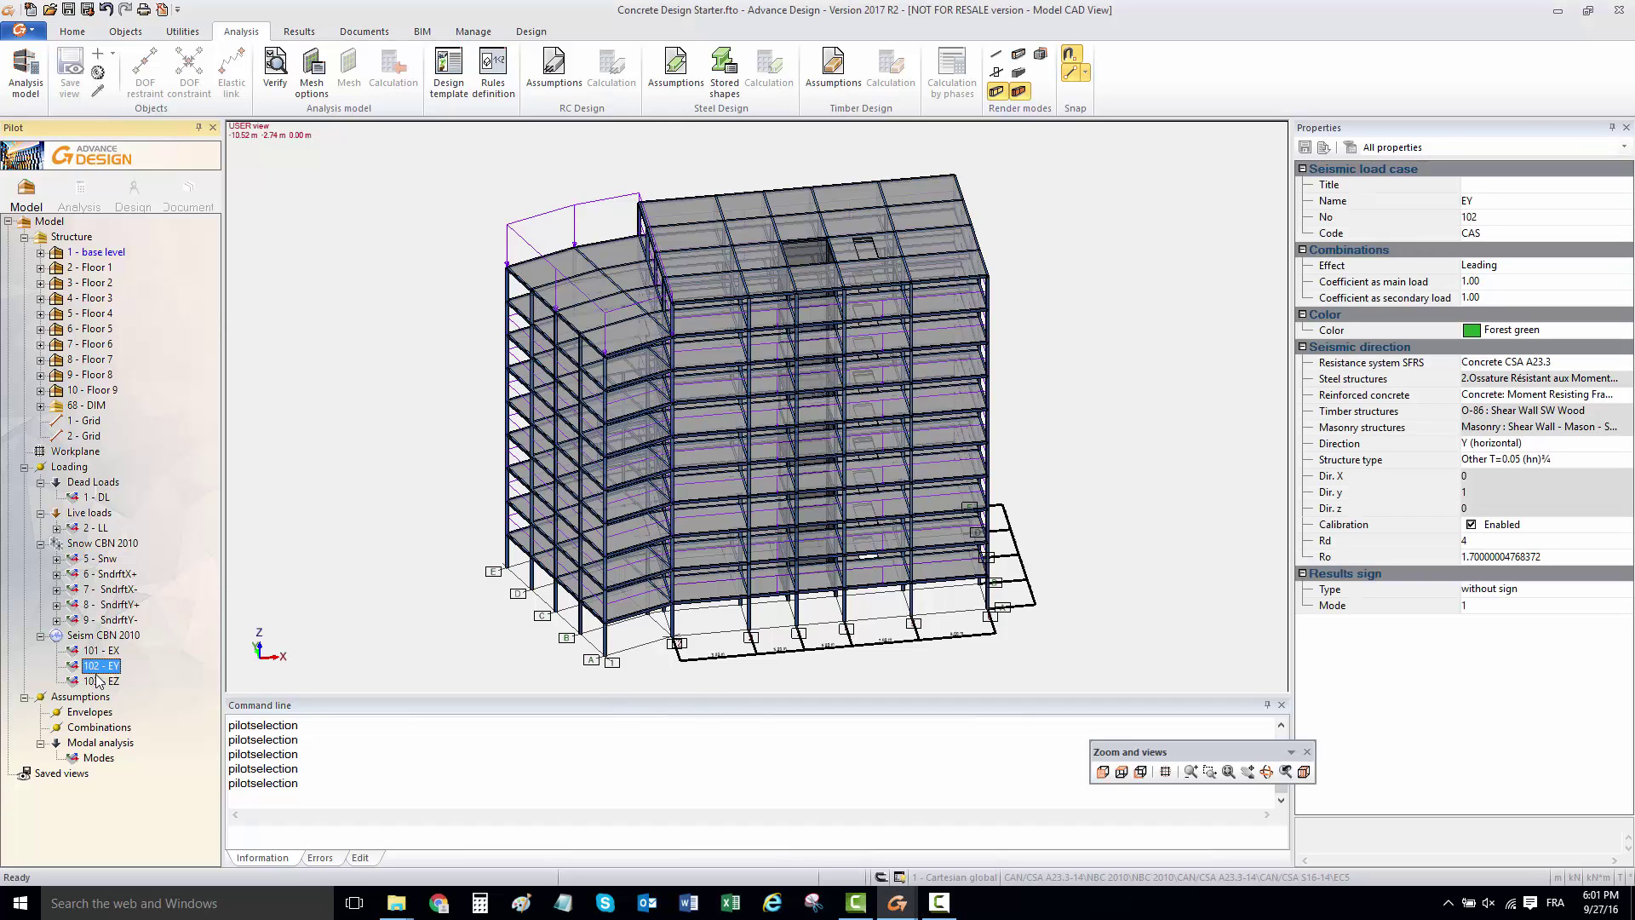
{"action": "left_click", "coordinate": [99, 682]}
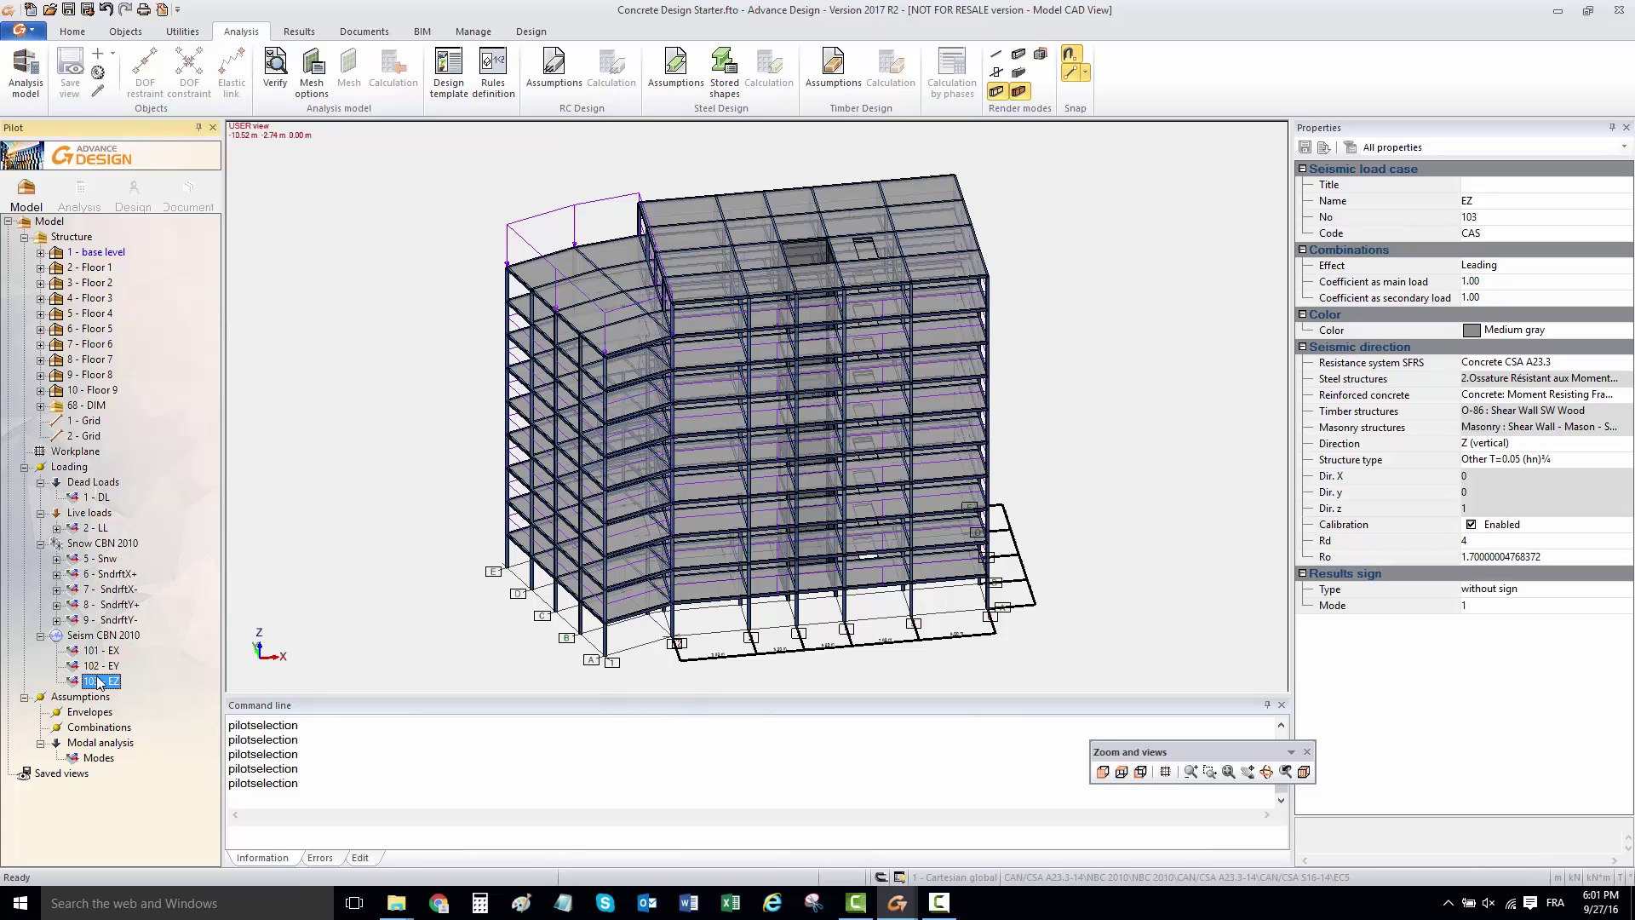
{"action": "right_click", "coordinate": [100, 682]}
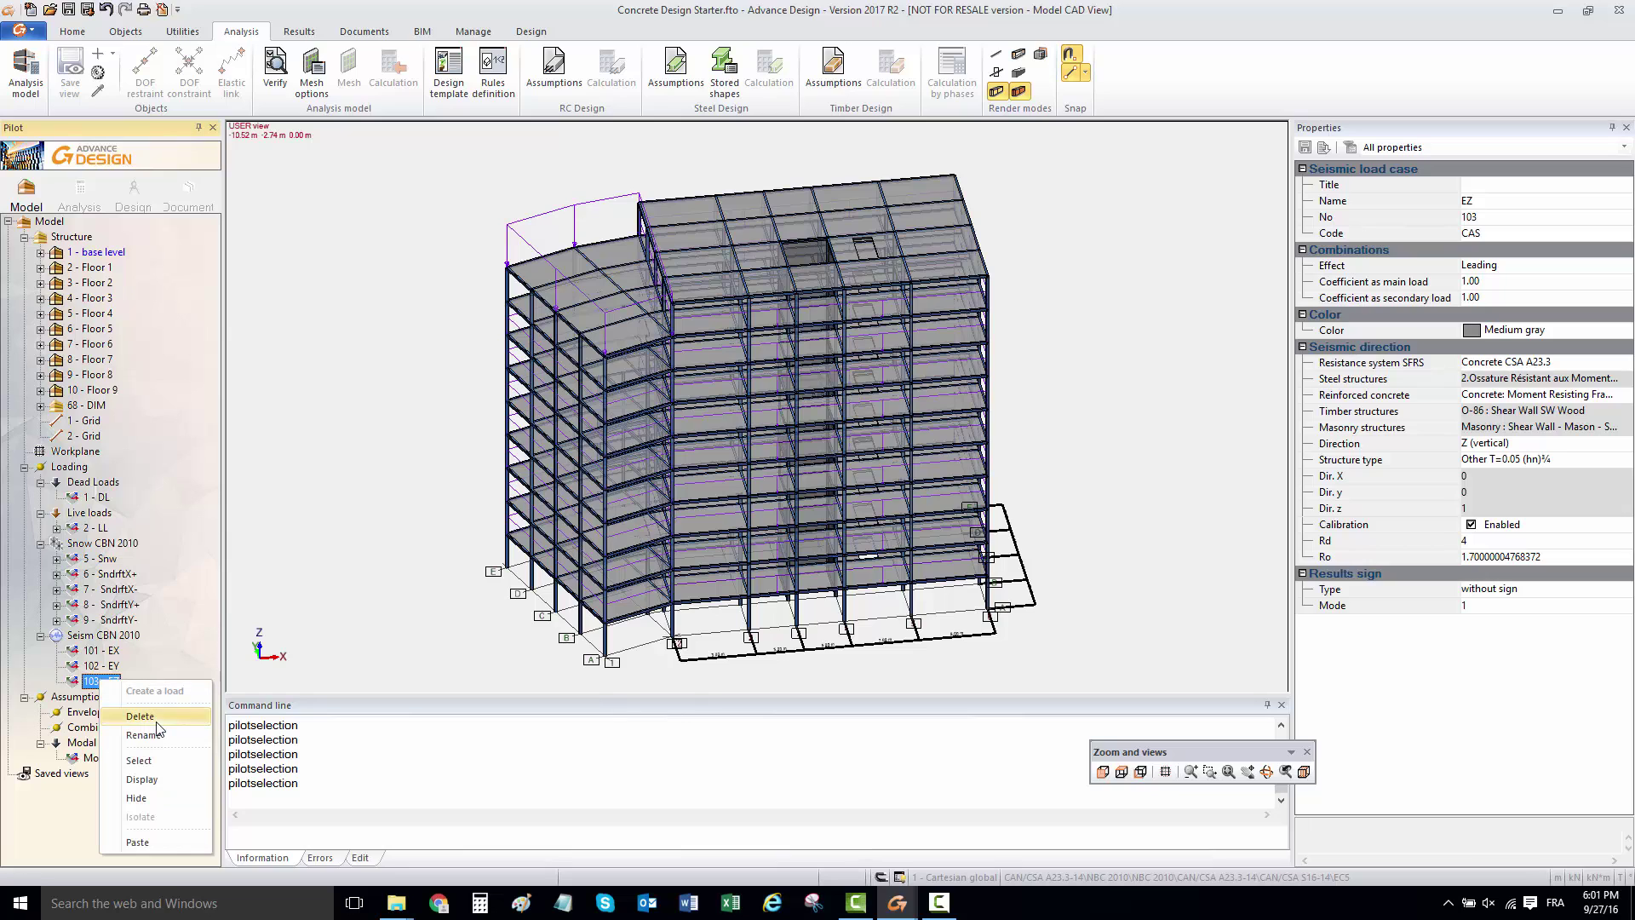
{"action": "key", "text": "Escape"}
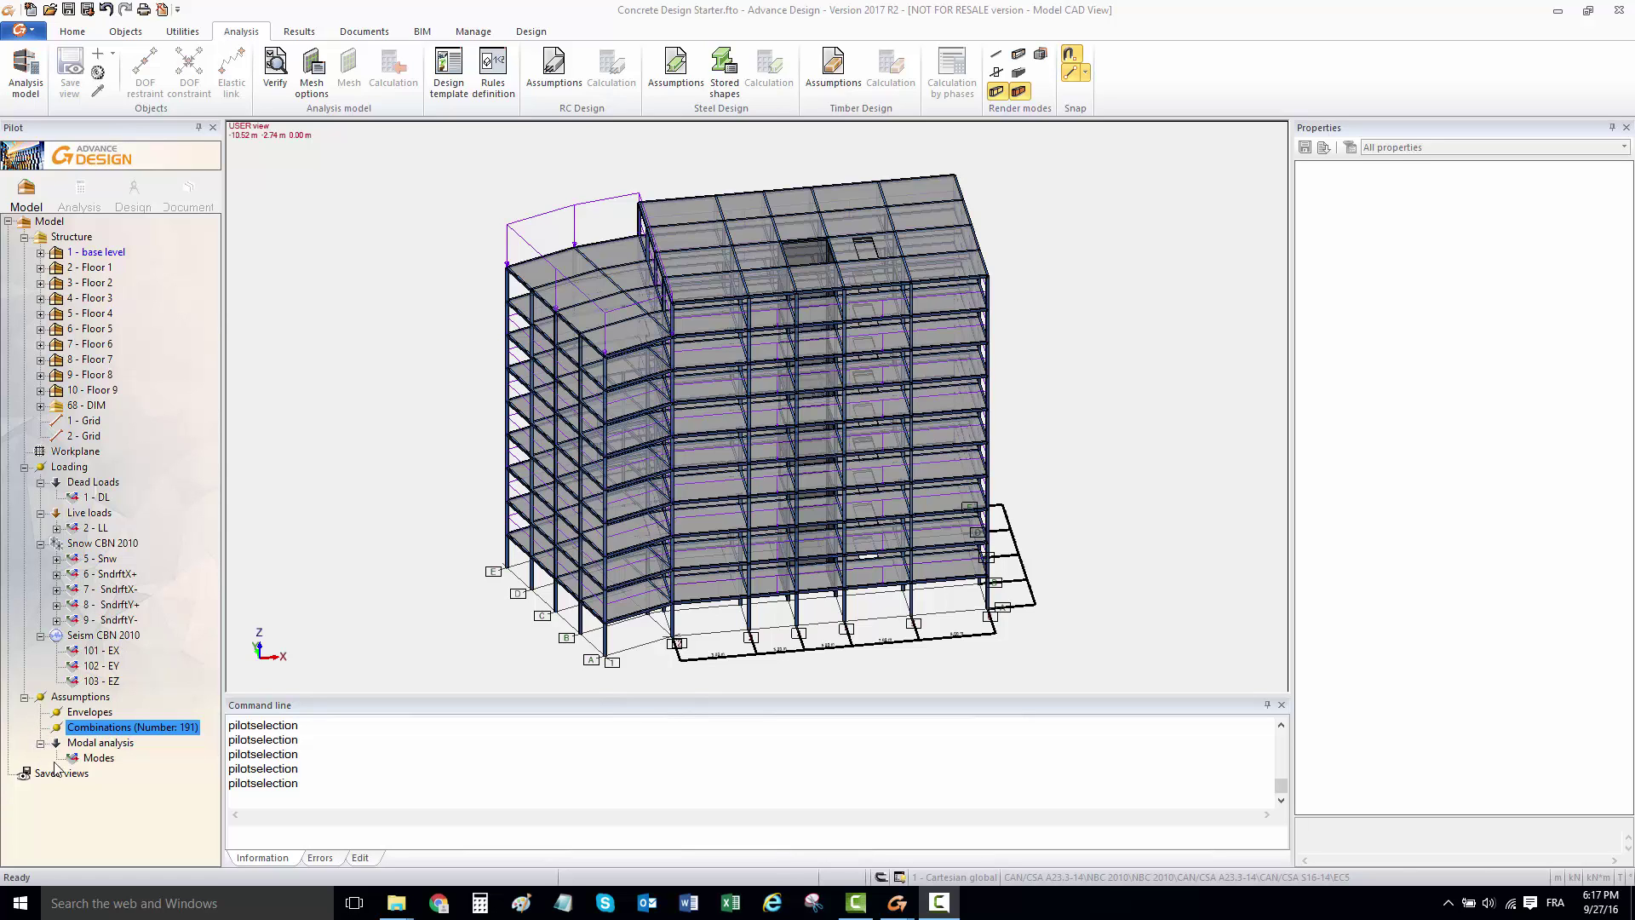
Step: Review the modal analysis family and the mode number, mass, damping and eccentricity settings of its Modes case
{"action": "left_click", "coordinate": [101, 744]}
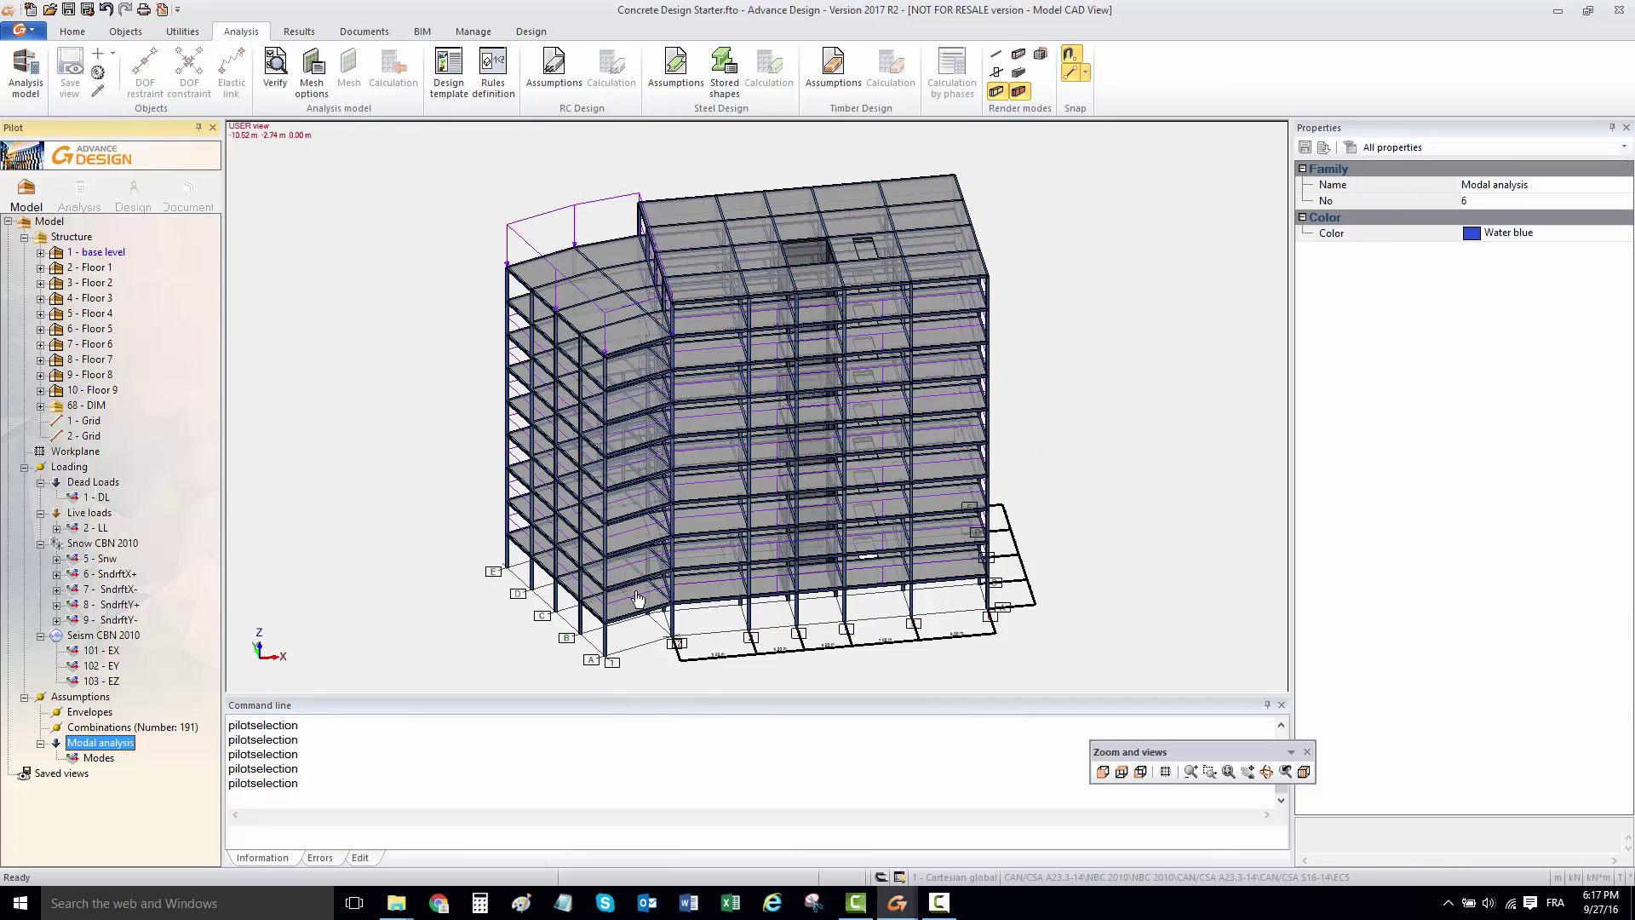
{"action": "left_click", "coordinate": [86, 759]}
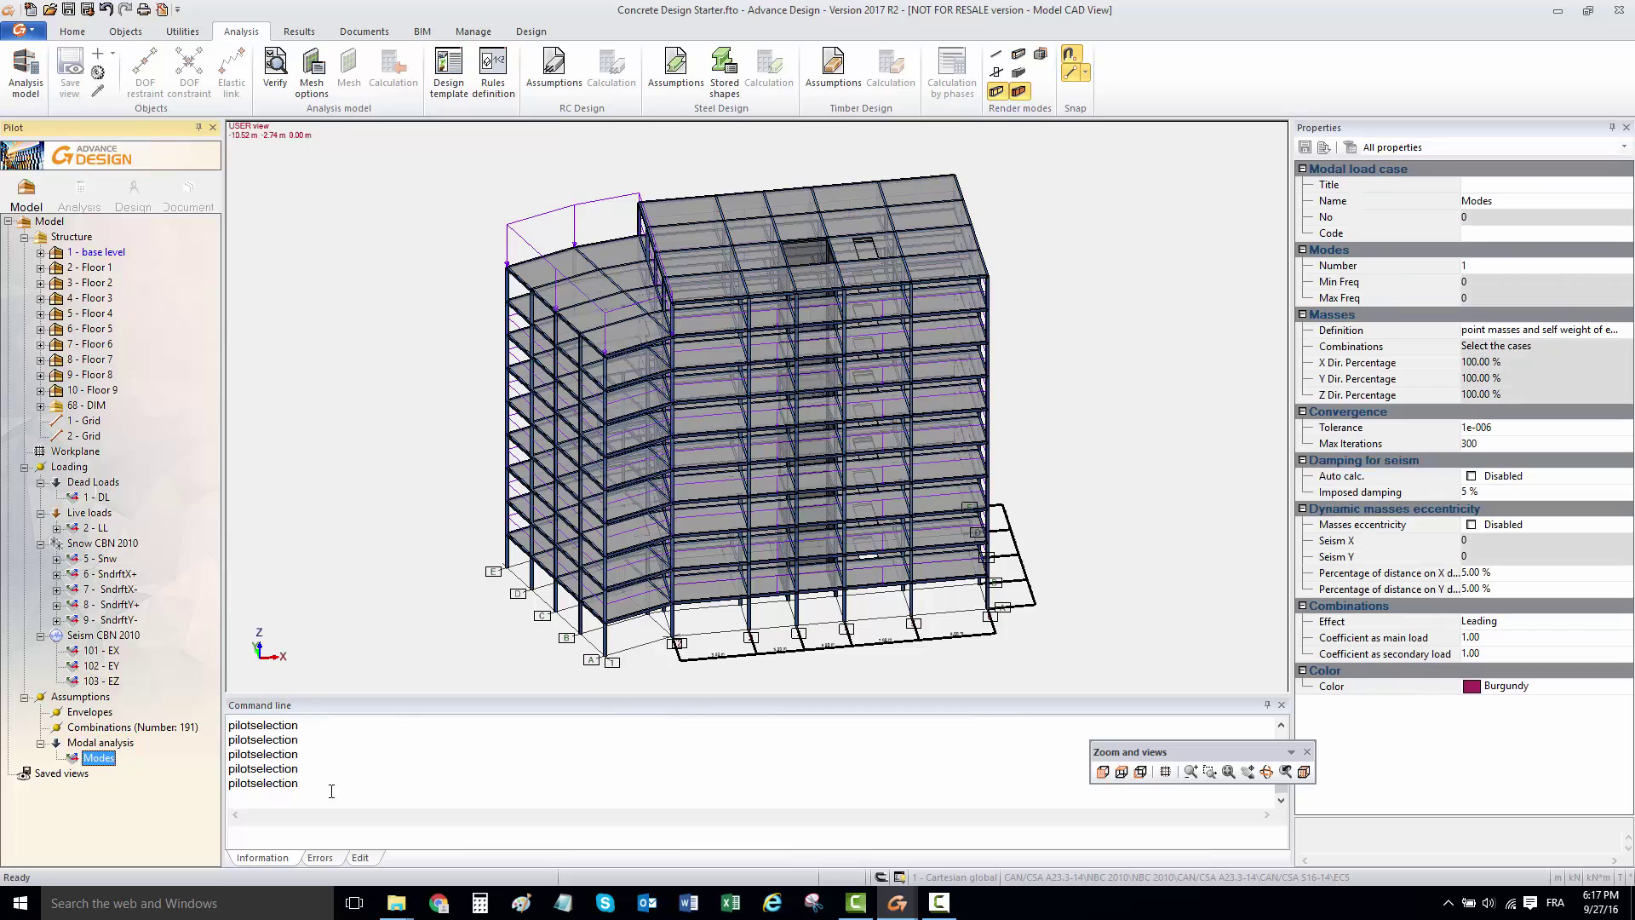
{"action": "left_click", "coordinate": [1495, 265]}
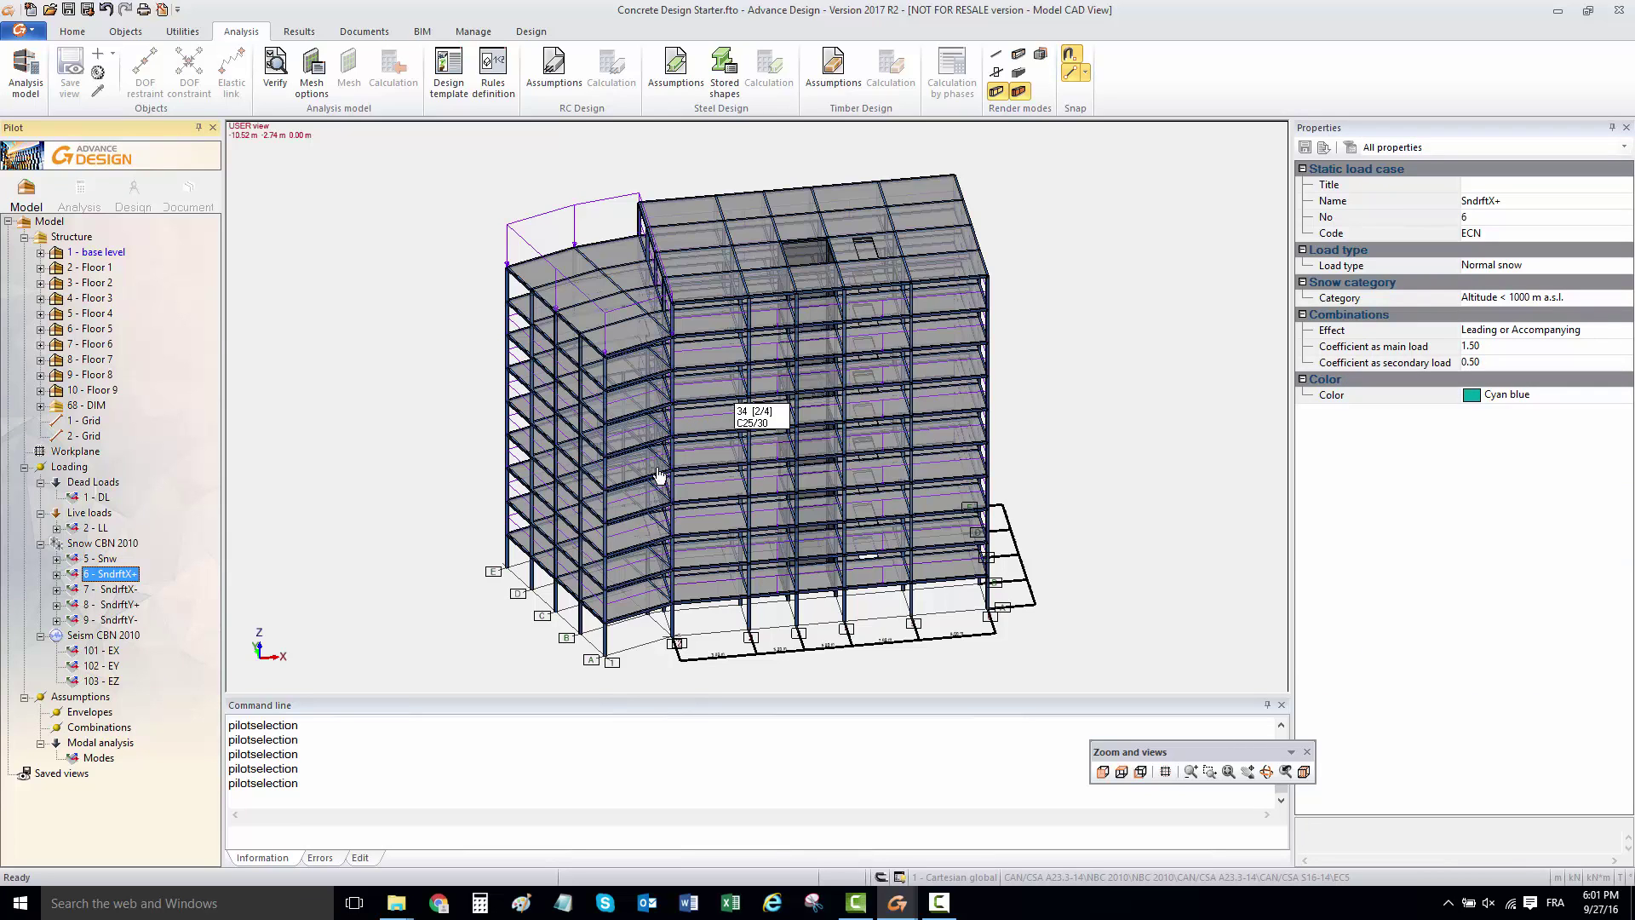
Step: Generate the load combinations for the building automatically with the simplified Canadian combinations
{"action": "double_click", "coordinate": [121, 729]}
{"action": "left_click_drag", "start_coordinate": [630, 209], "coordinate": [535, 171]}
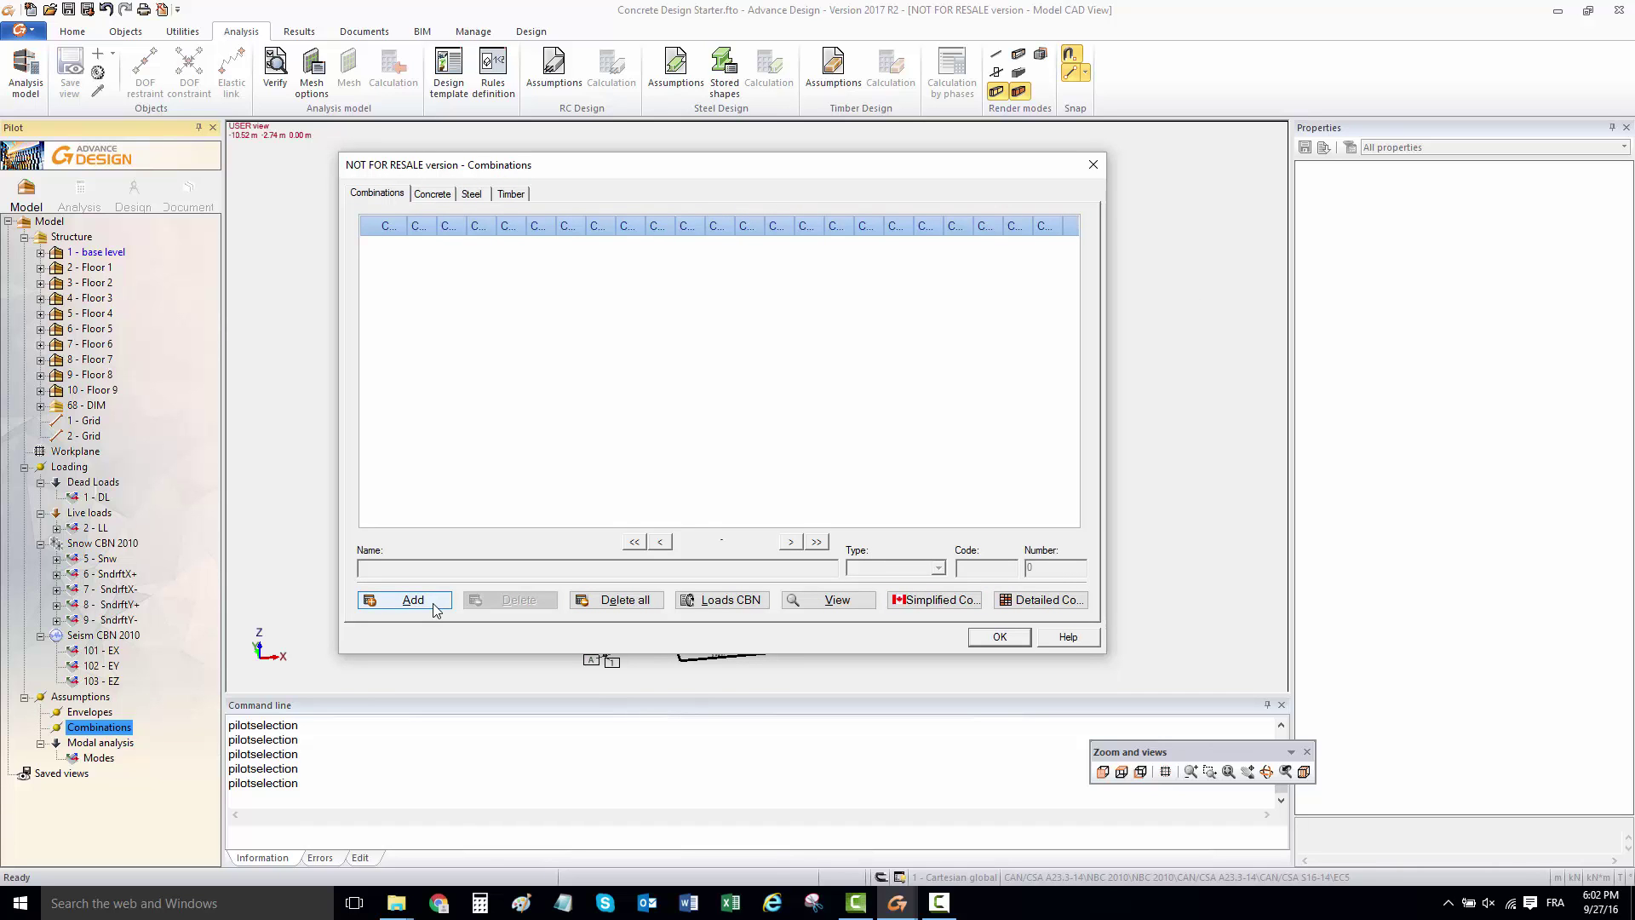
{"action": "left_click", "coordinate": [911, 601]}
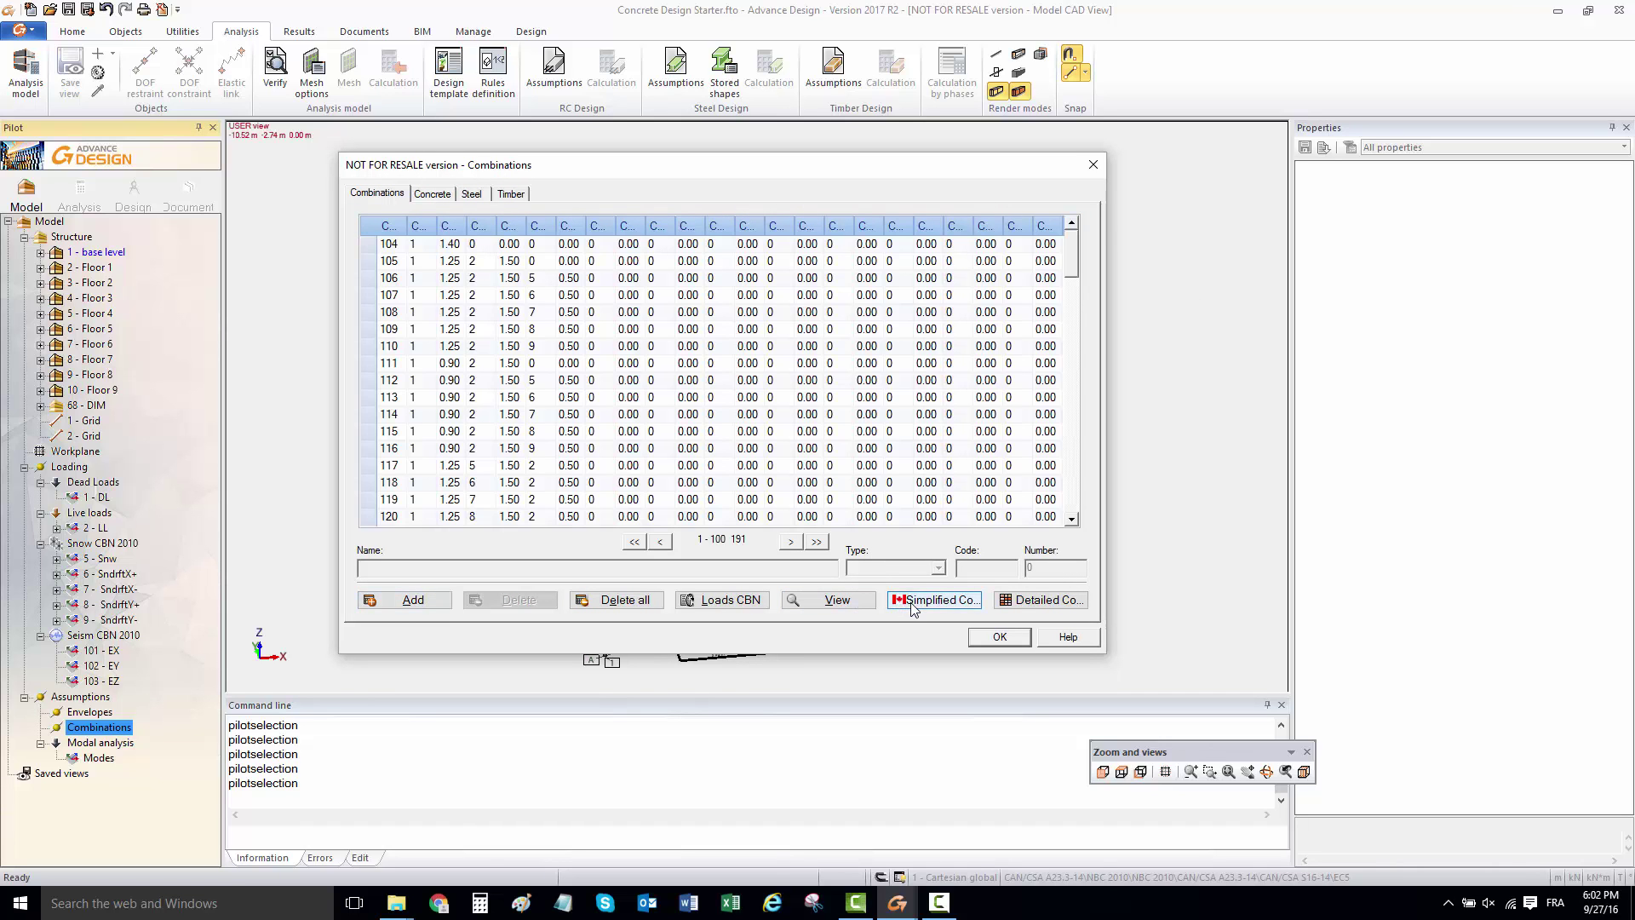
Step: Widen the first case and coefficient columns and examine the load cases and factors of the generated combinations, including the seismic ones
{"action": "left_click_drag", "start_coordinate": [435, 225], "coordinate": [533, 225]}
{"action": "left_click", "coordinate": [431, 243]}
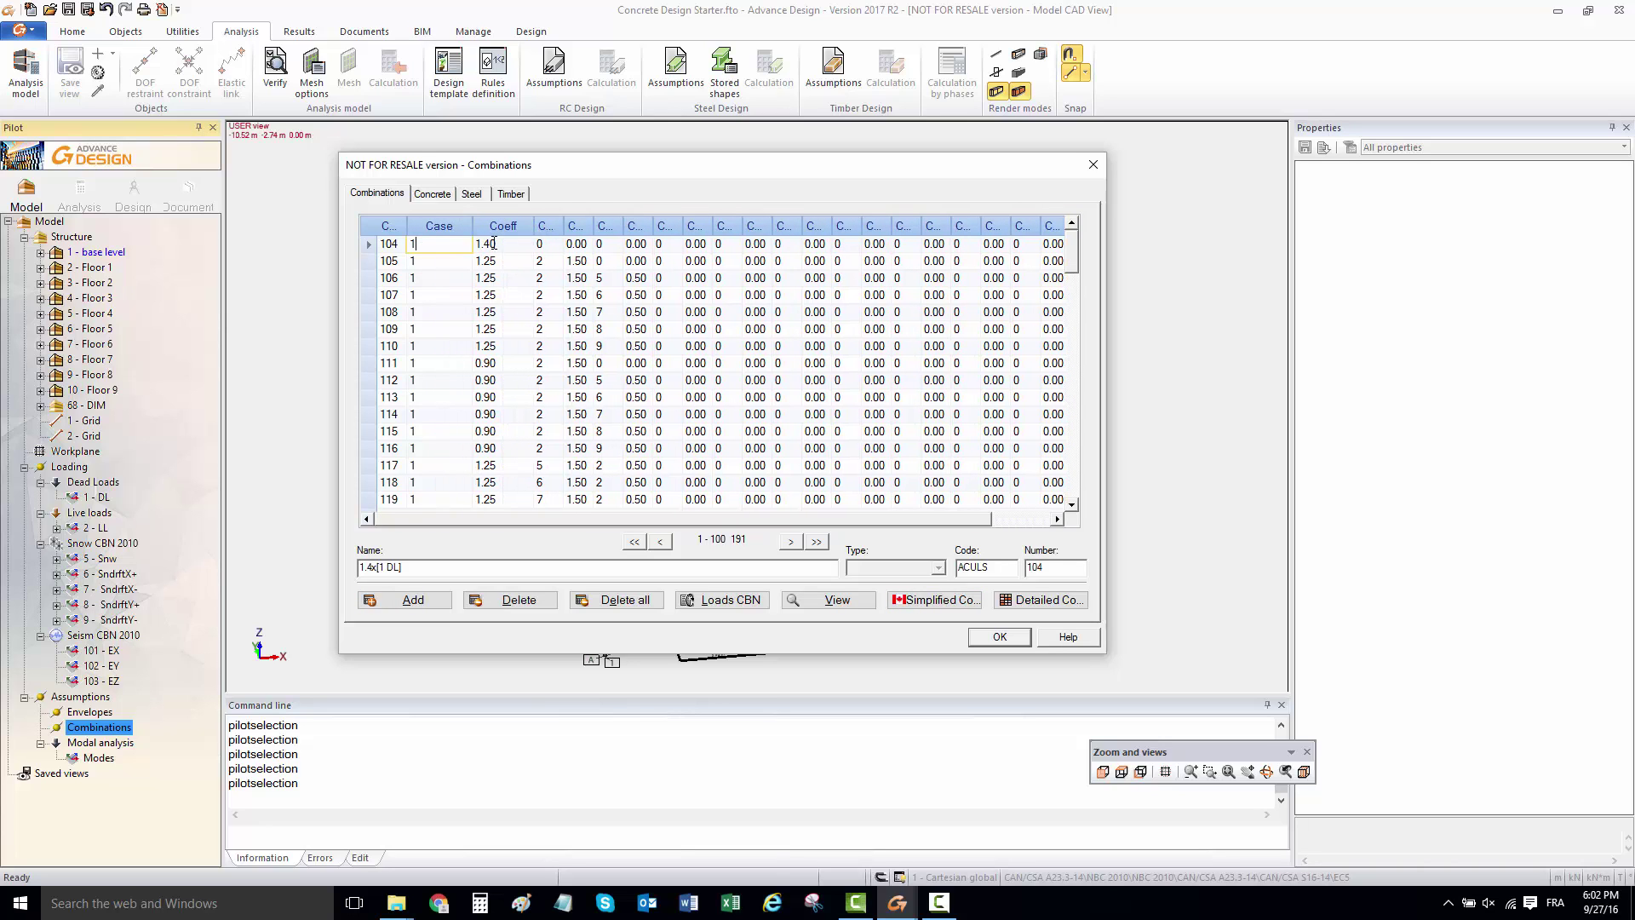
{"action": "left_click_drag", "start_coordinate": [563, 225], "coordinate": [663, 226]}
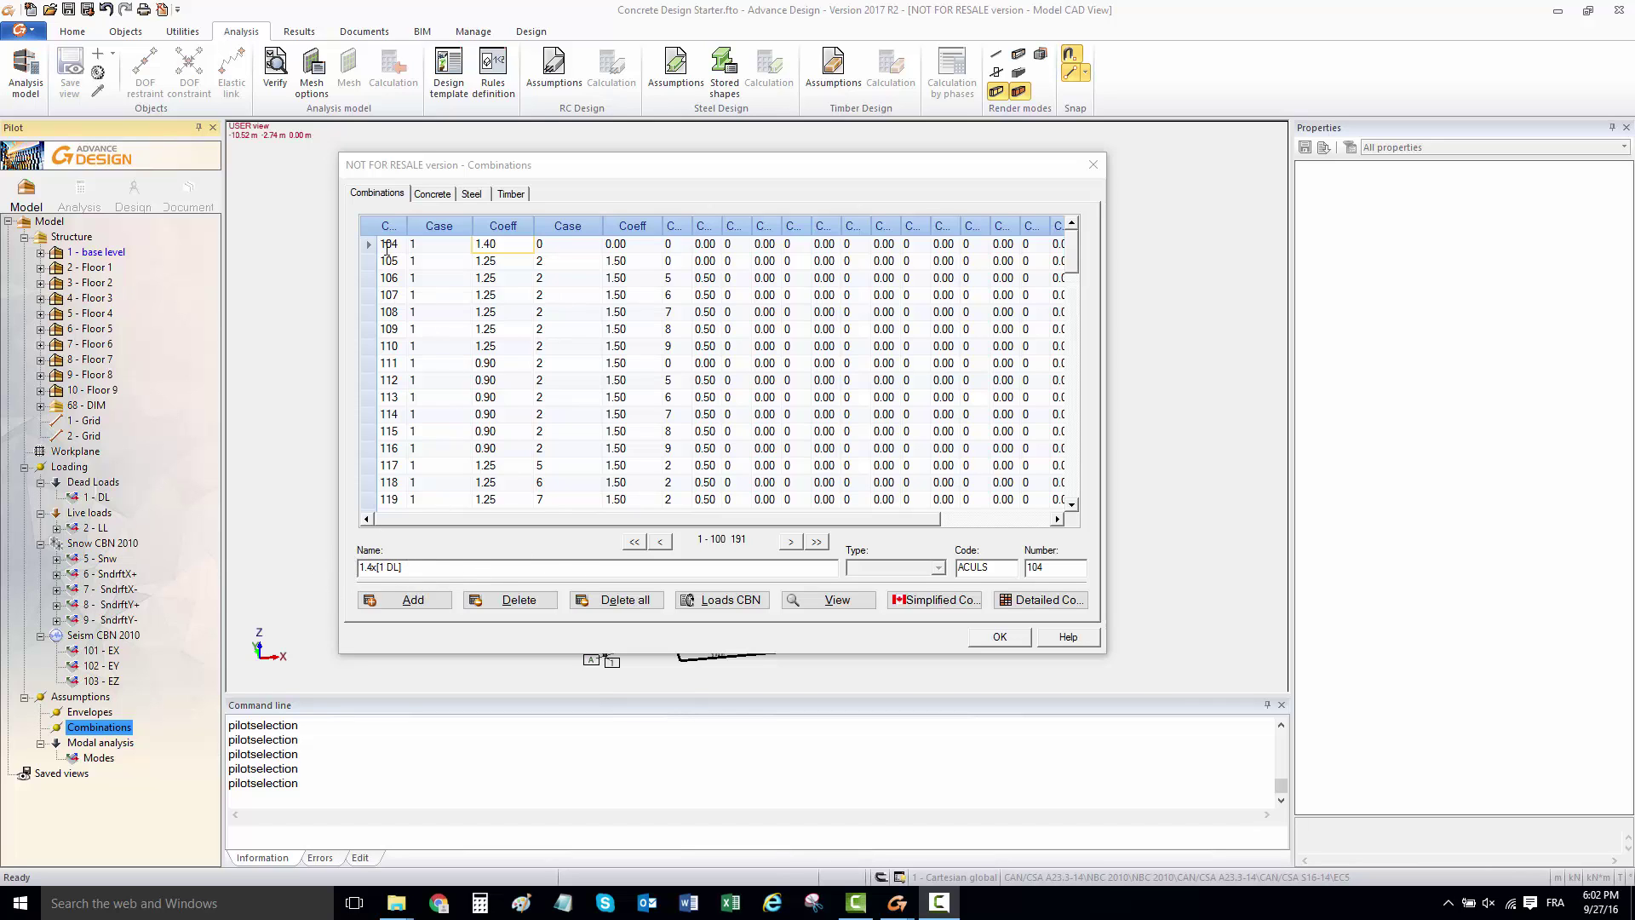
{"action": "left_click", "coordinate": [371, 262]}
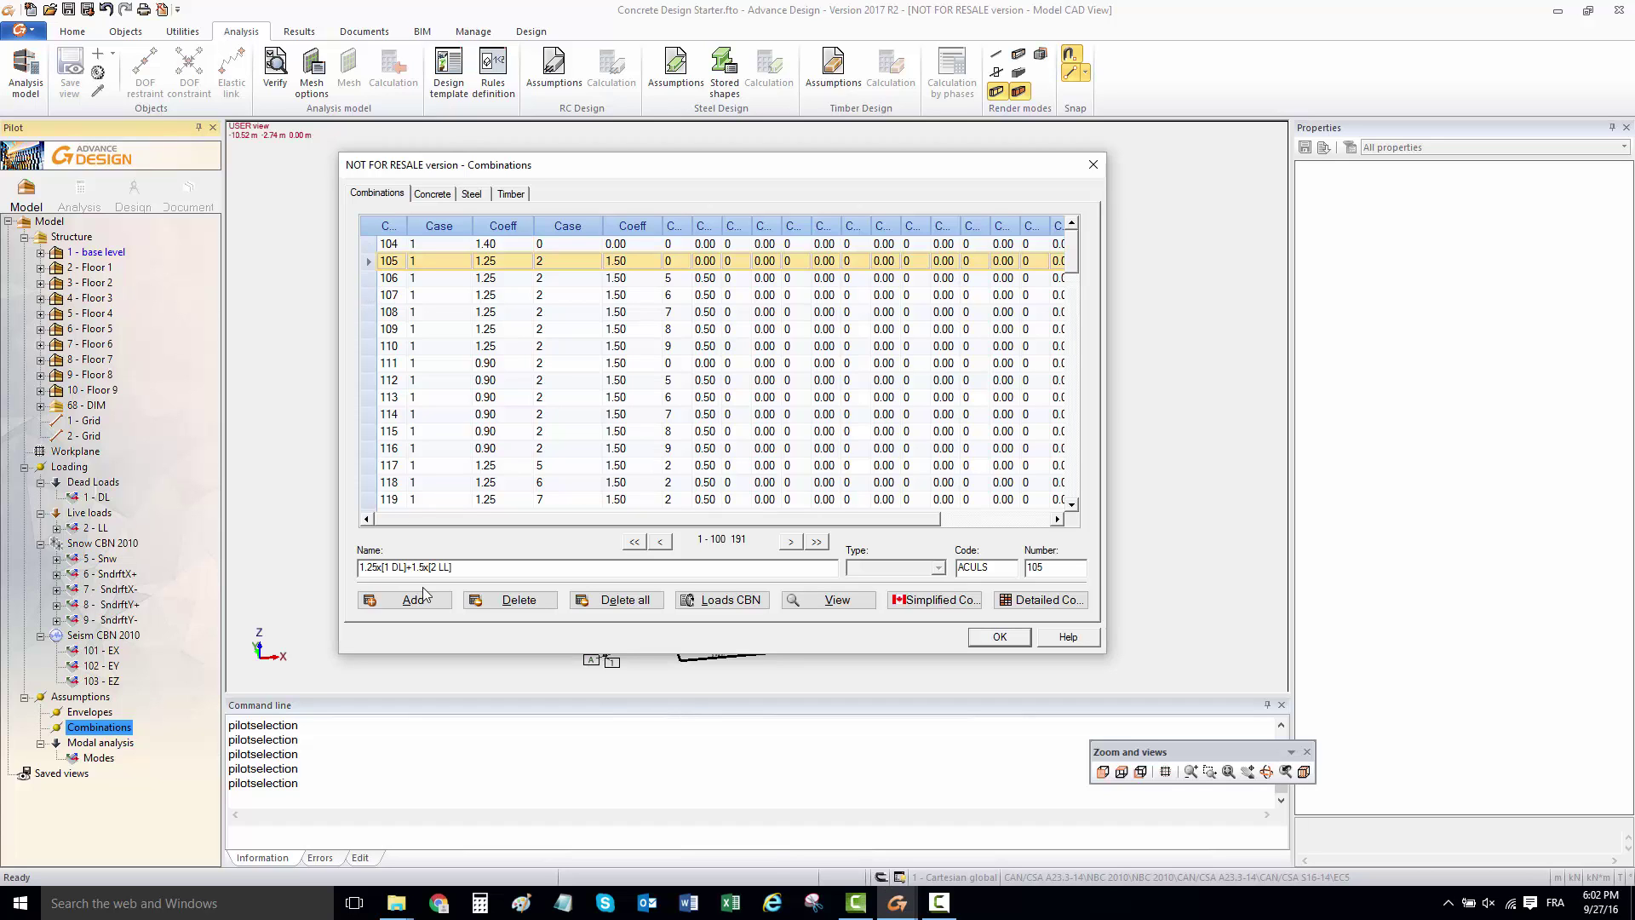
{"action": "left_click", "coordinate": [371, 281]}
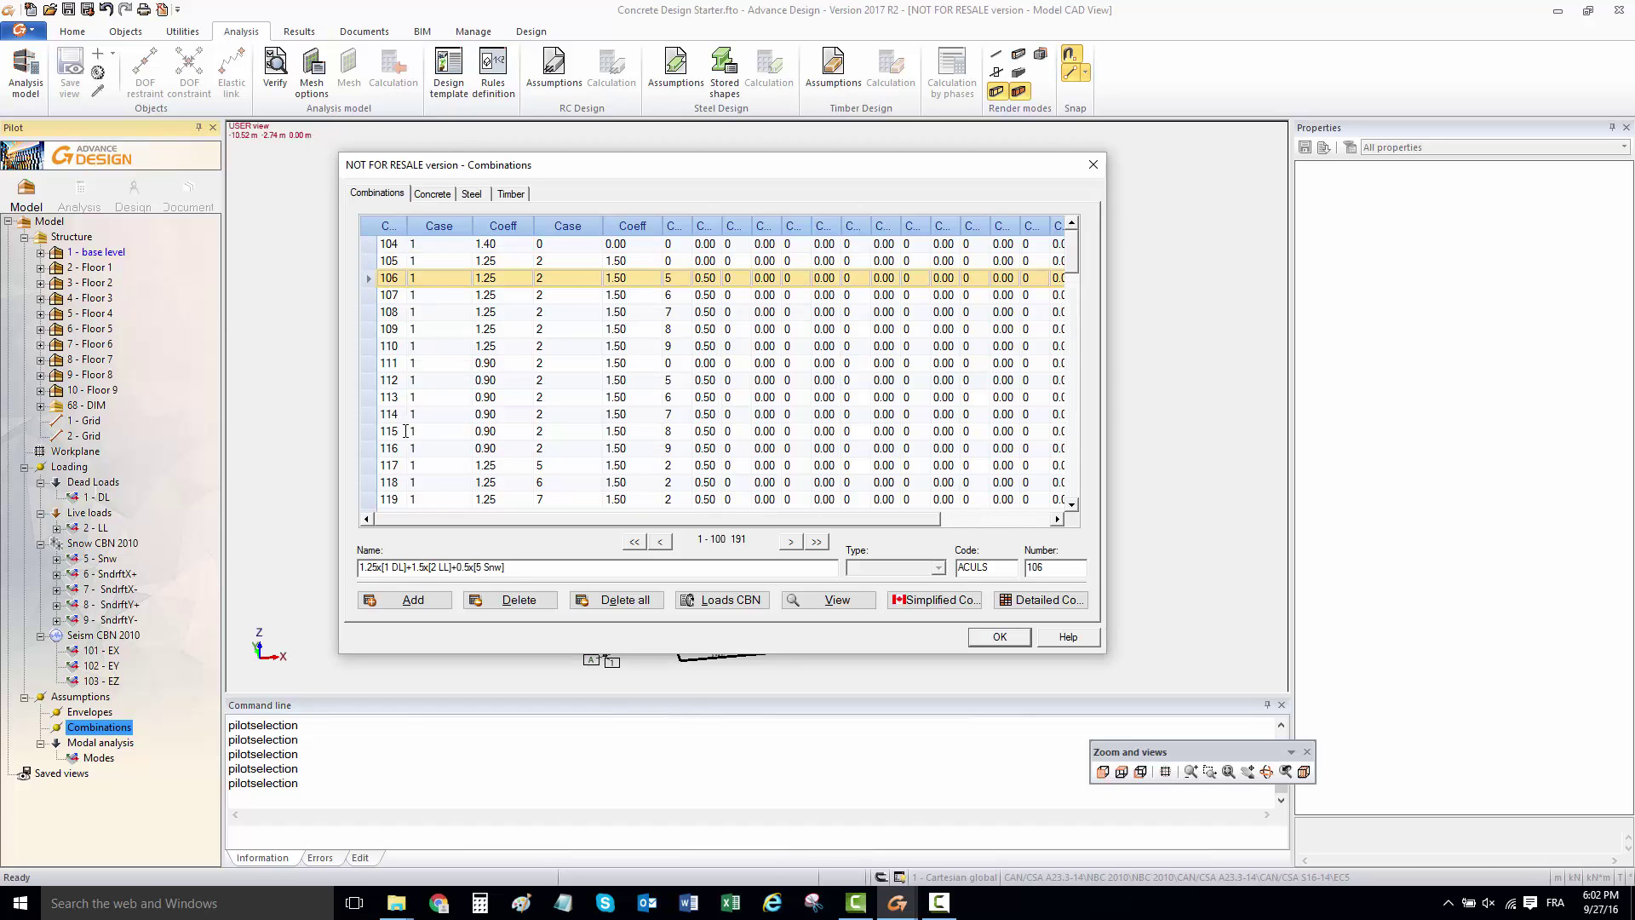
{"action": "scroll", "coordinate": [389, 329], "scroll_direction": "down", "scroll_amount": 20}
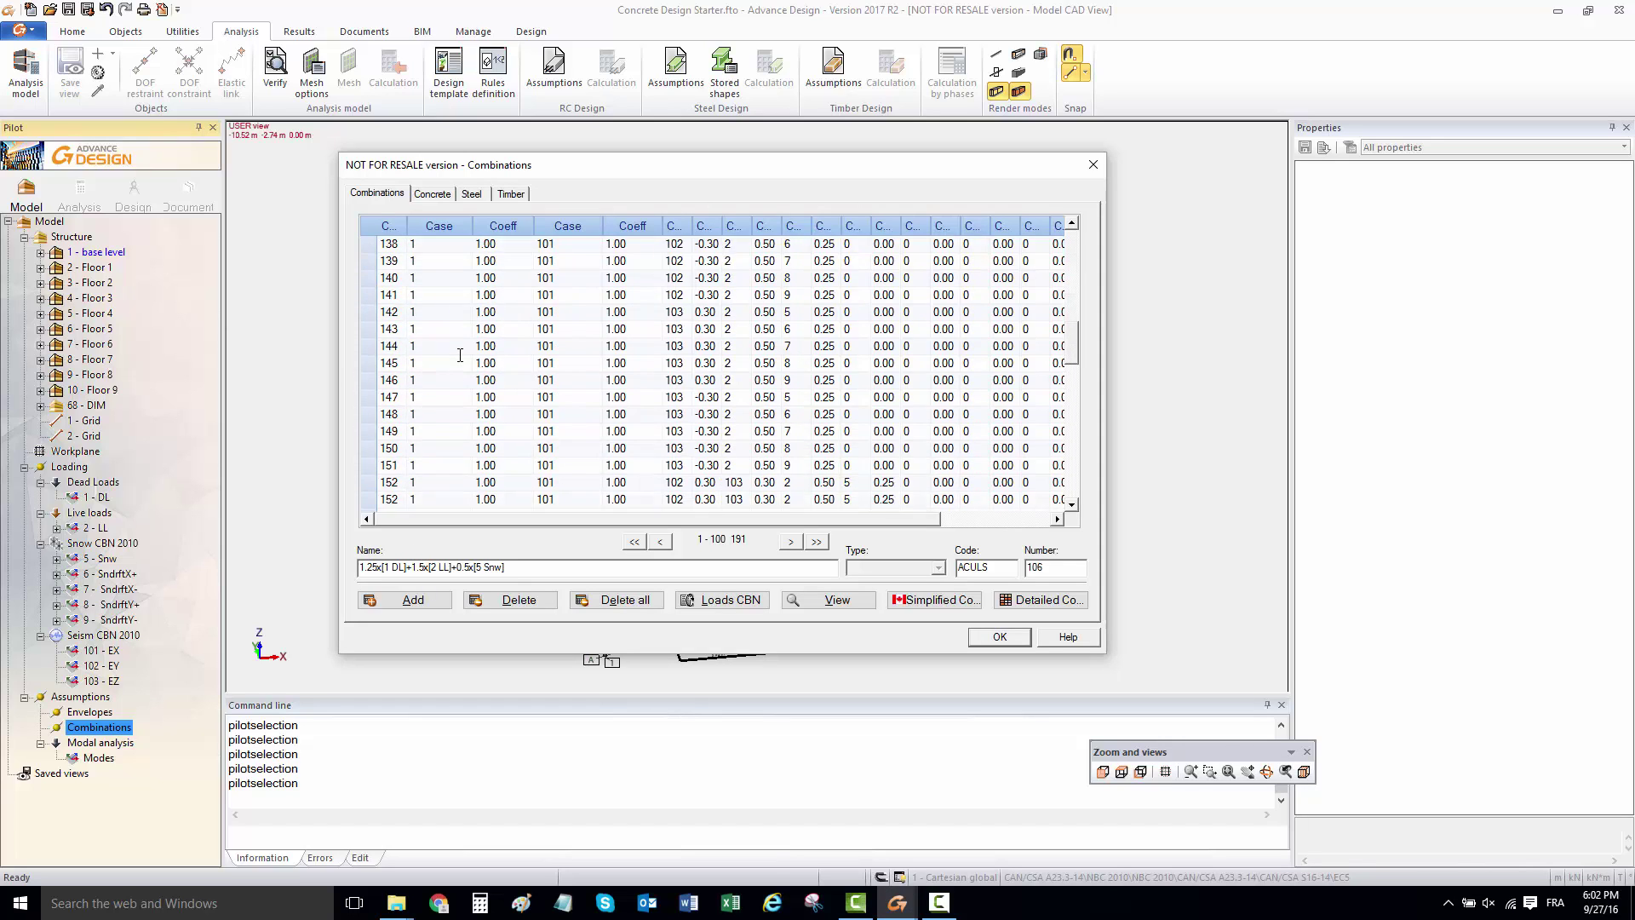
{"action": "left_click", "coordinate": [367, 380]}
{"action": "scroll", "coordinate": [448, 364], "scroll_direction": "up", "scroll_amount": 10}
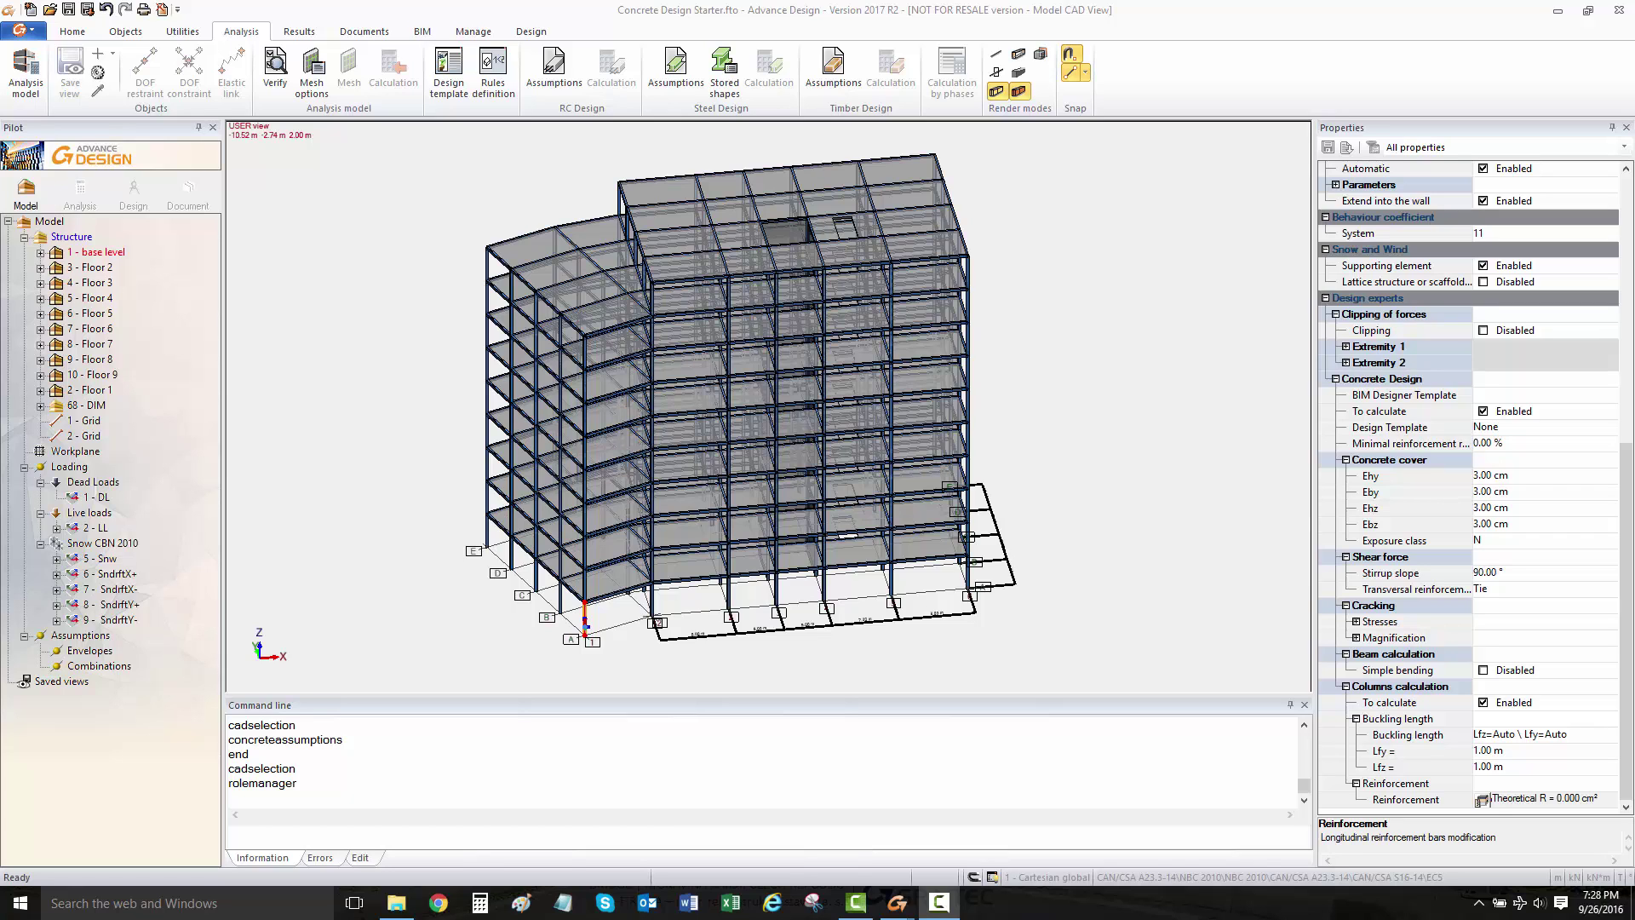
Step: Switch to the Concrete Design Webinar model and open its current analysis model
{"action": "right_click", "coordinate": [903, 903]}
{"action": "left_click", "coordinate": [903, 903]}
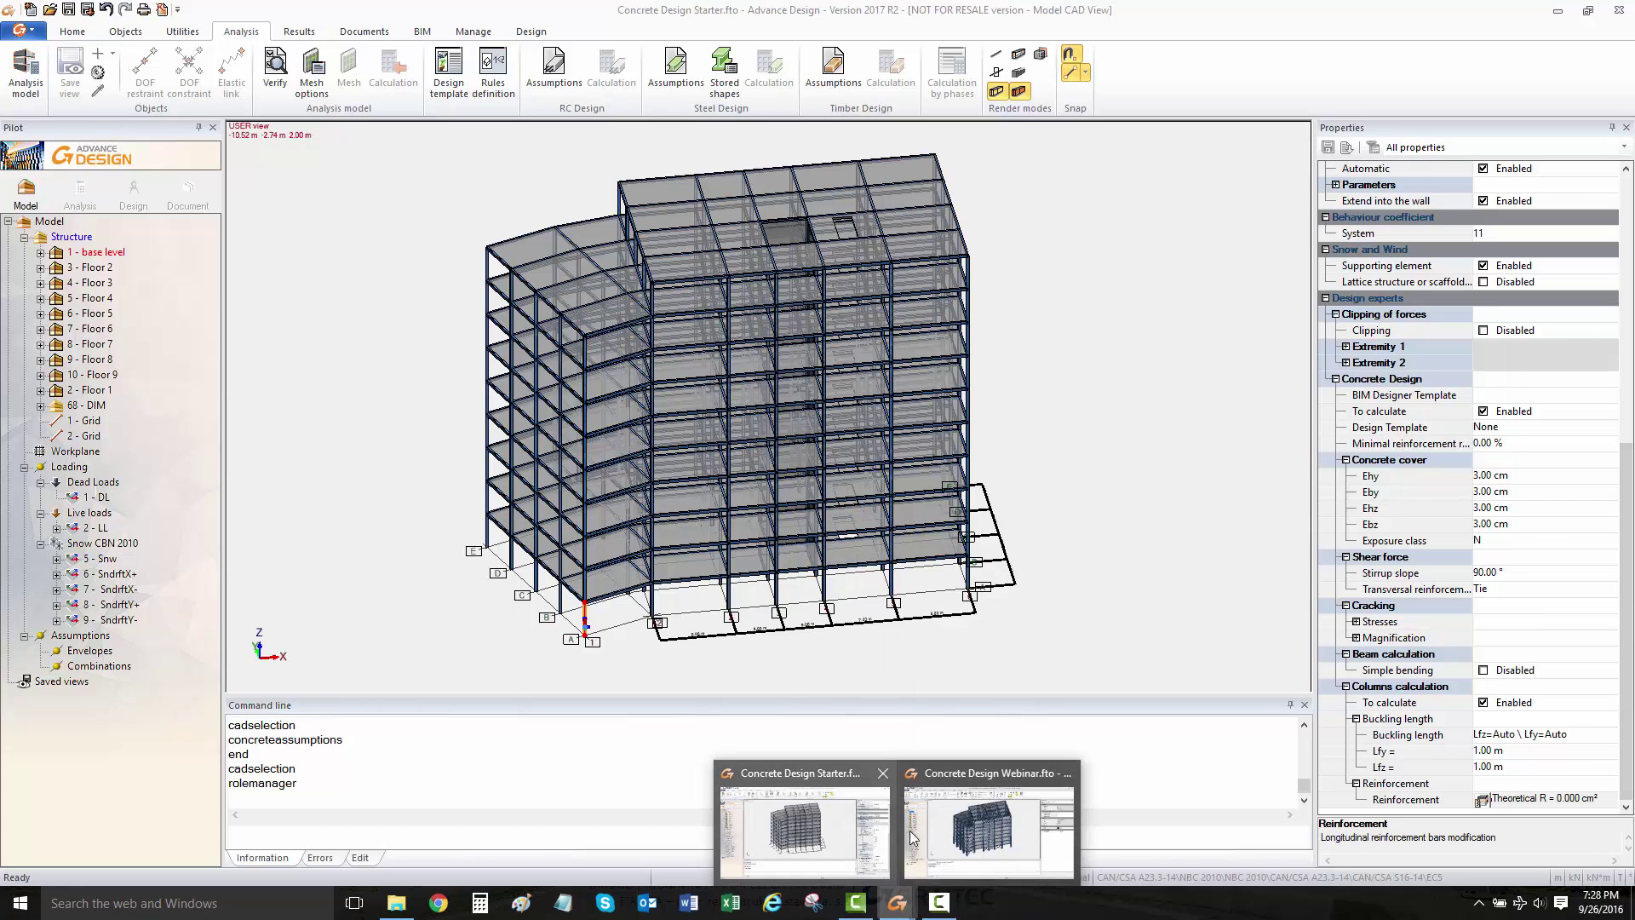
{"action": "left_click", "coordinate": [971, 826]}
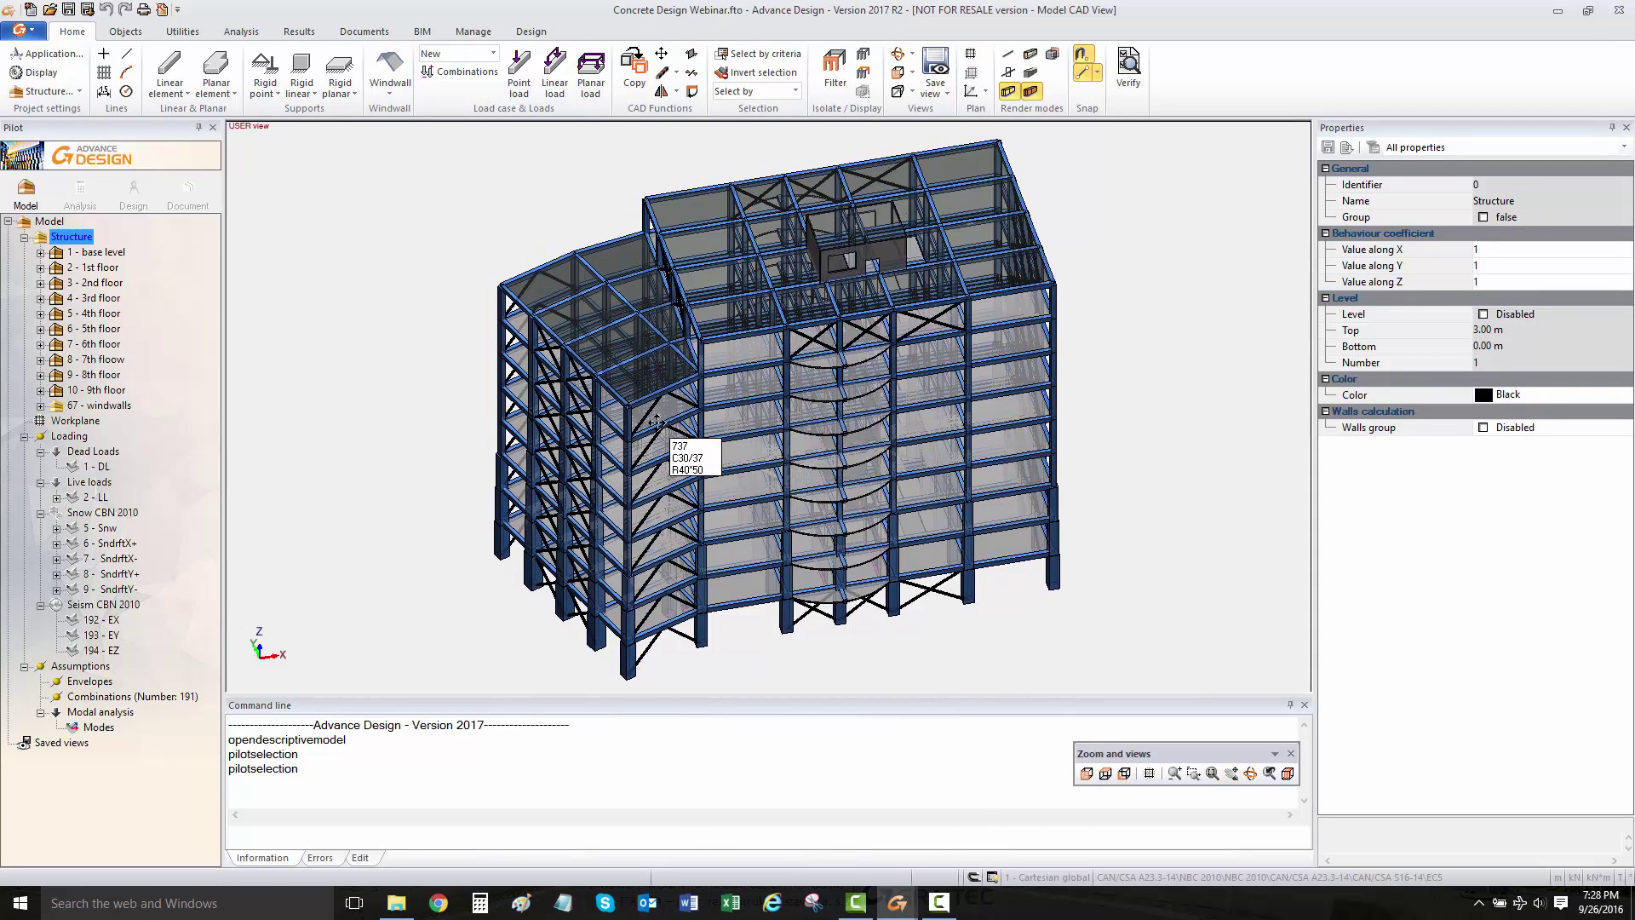
{"action": "left_click", "coordinate": [80, 189]}
{"action": "left_click_drag", "start_coordinate": [803, 327], "coordinate": [807, 294]}
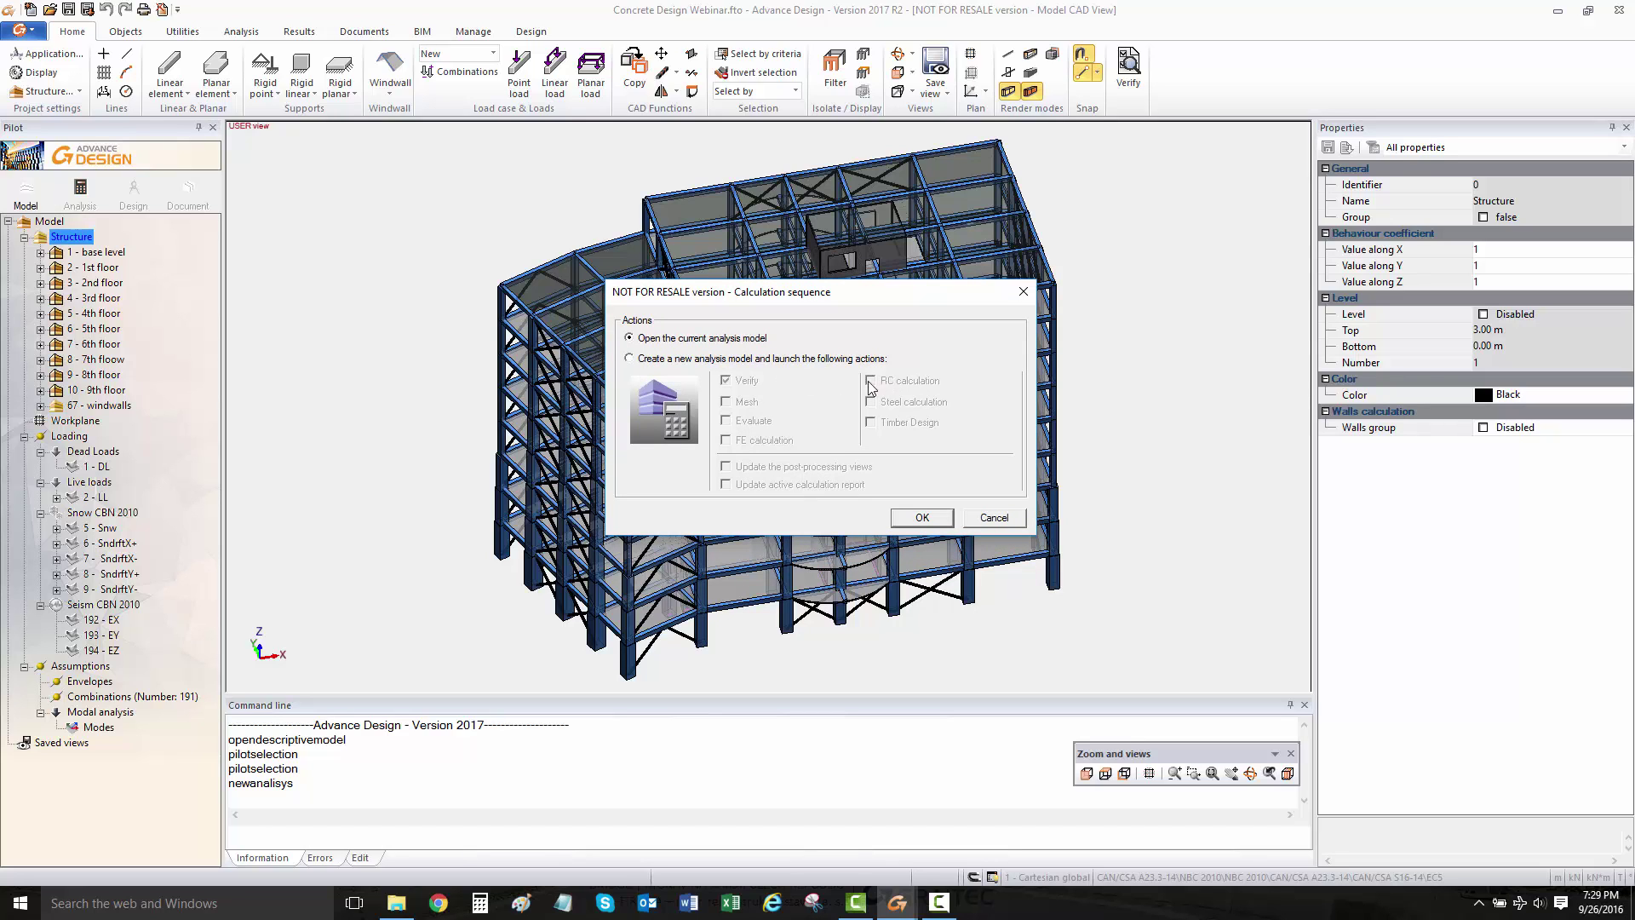
{"action": "left_click", "coordinate": [927, 518]}
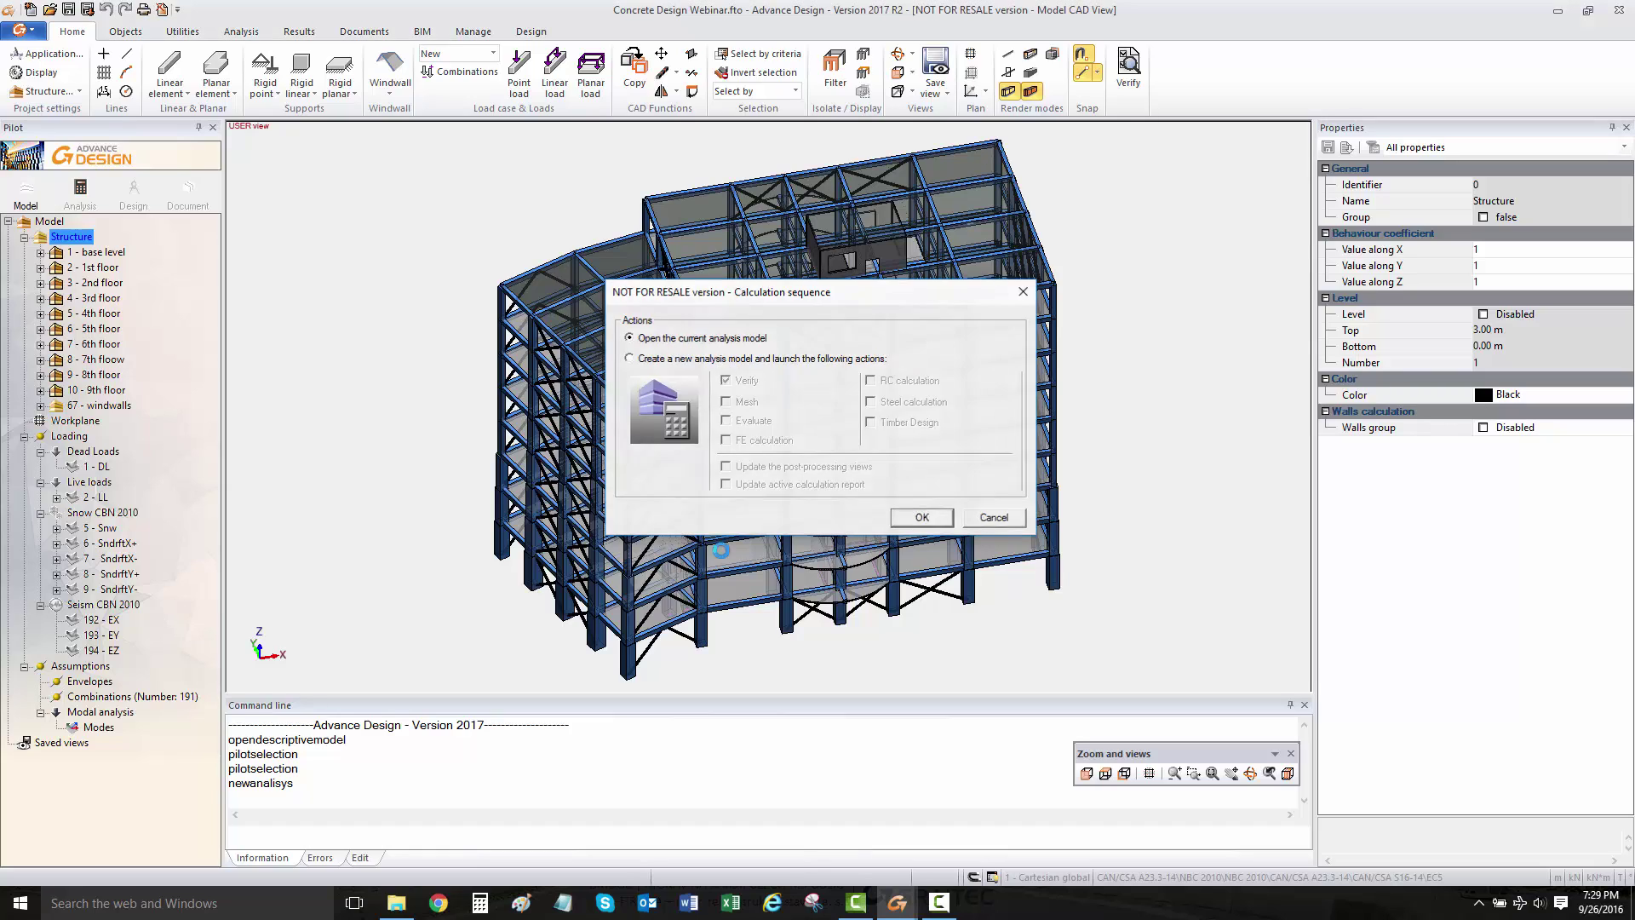
Step: Inspect the finite element mesh of the building and turn off the display of its nodes
{"action": "middle_click_drag", "start_coordinate": [564, 538], "coordinate": [622, 443]}
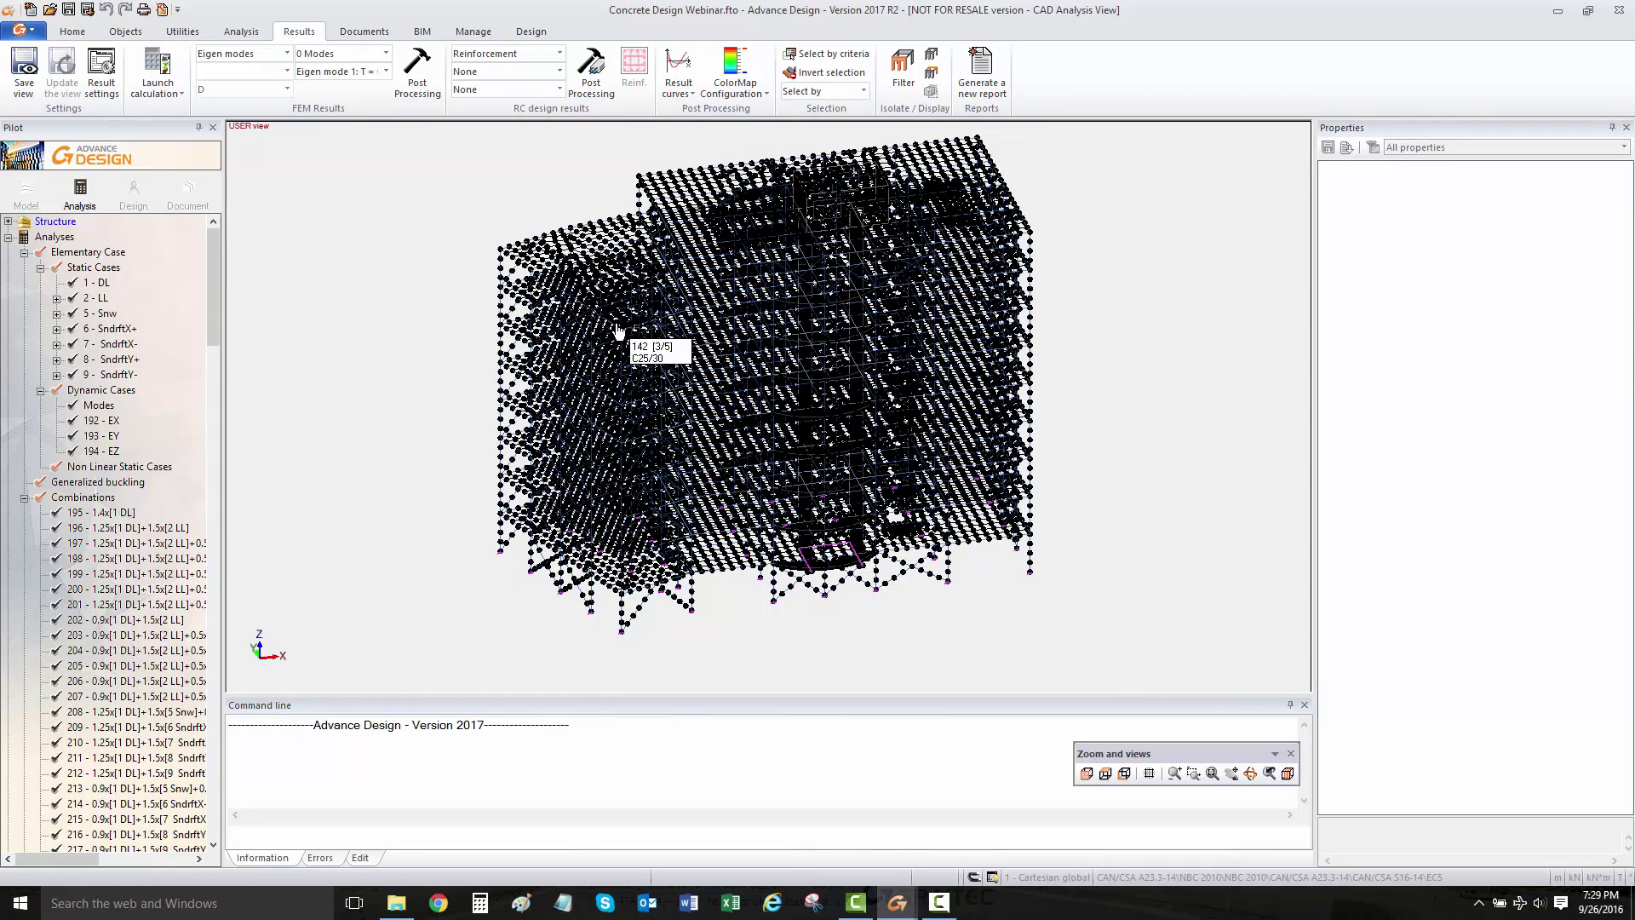
{"action": "middle_click_drag", "start_coordinate": [647, 289], "coordinate": [545, 273]}
{"action": "scroll", "coordinate": [528, 269], "scroll_direction": "up", "scroll_amount": 6}
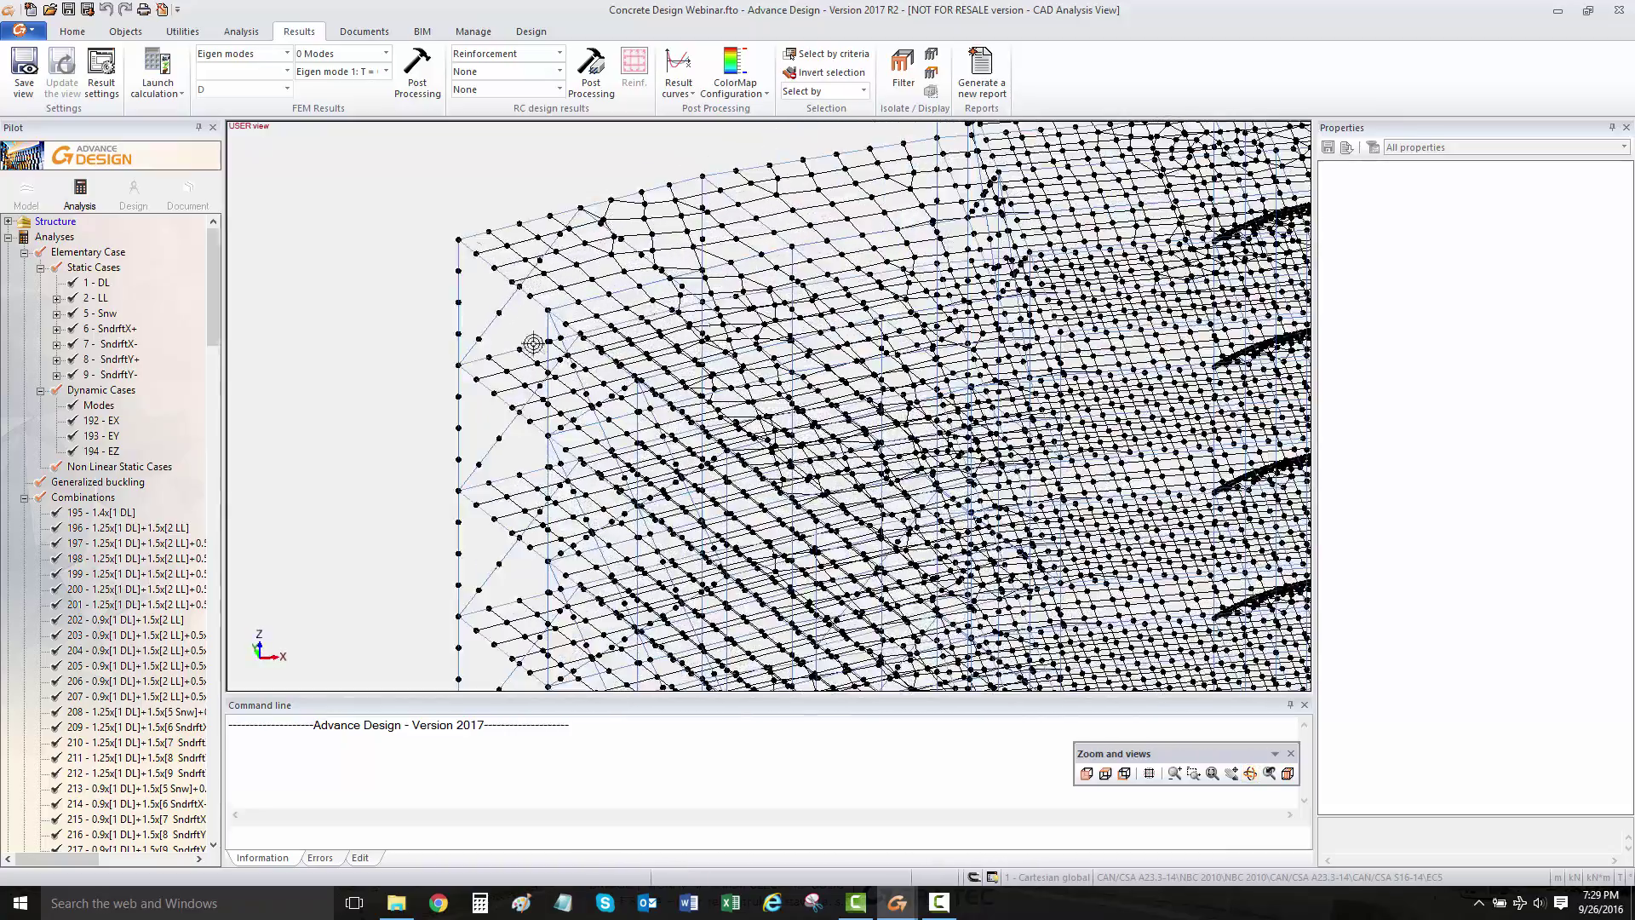
{"action": "scroll", "coordinate": [724, 294], "scroll_direction": "down", "scroll_amount": 2}
{"action": "scroll", "coordinate": [682, 266], "scroll_direction": "down", "scroll_amount": 8}
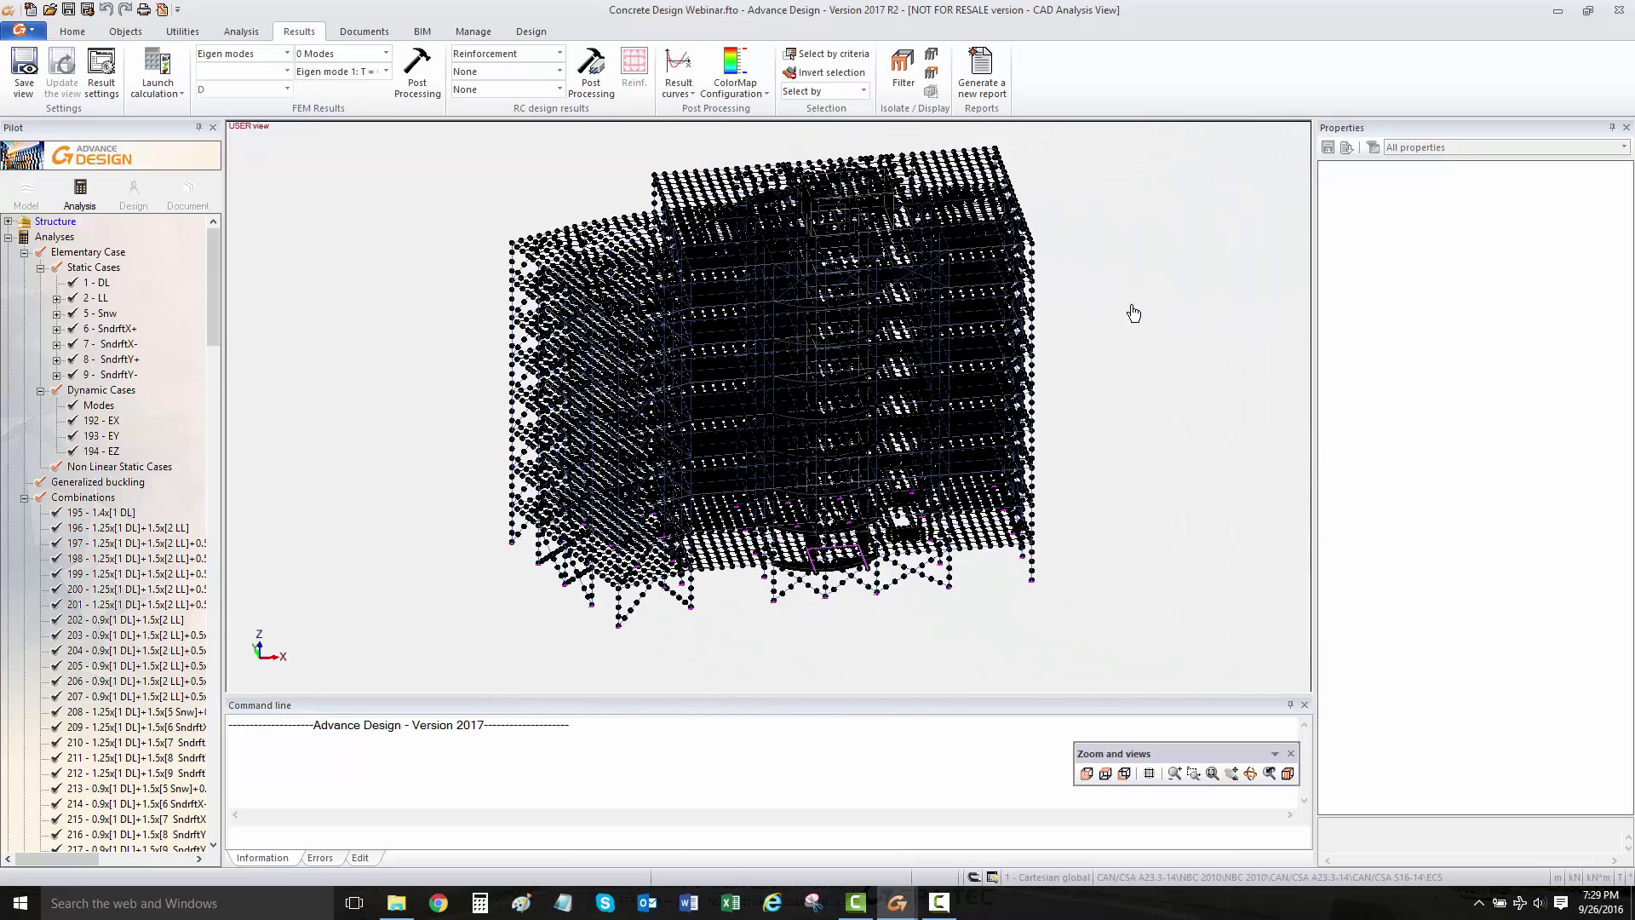
{"action": "right_click", "coordinate": [1132, 310]}
{"action": "left_click", "coordinate": [1161, 540]}
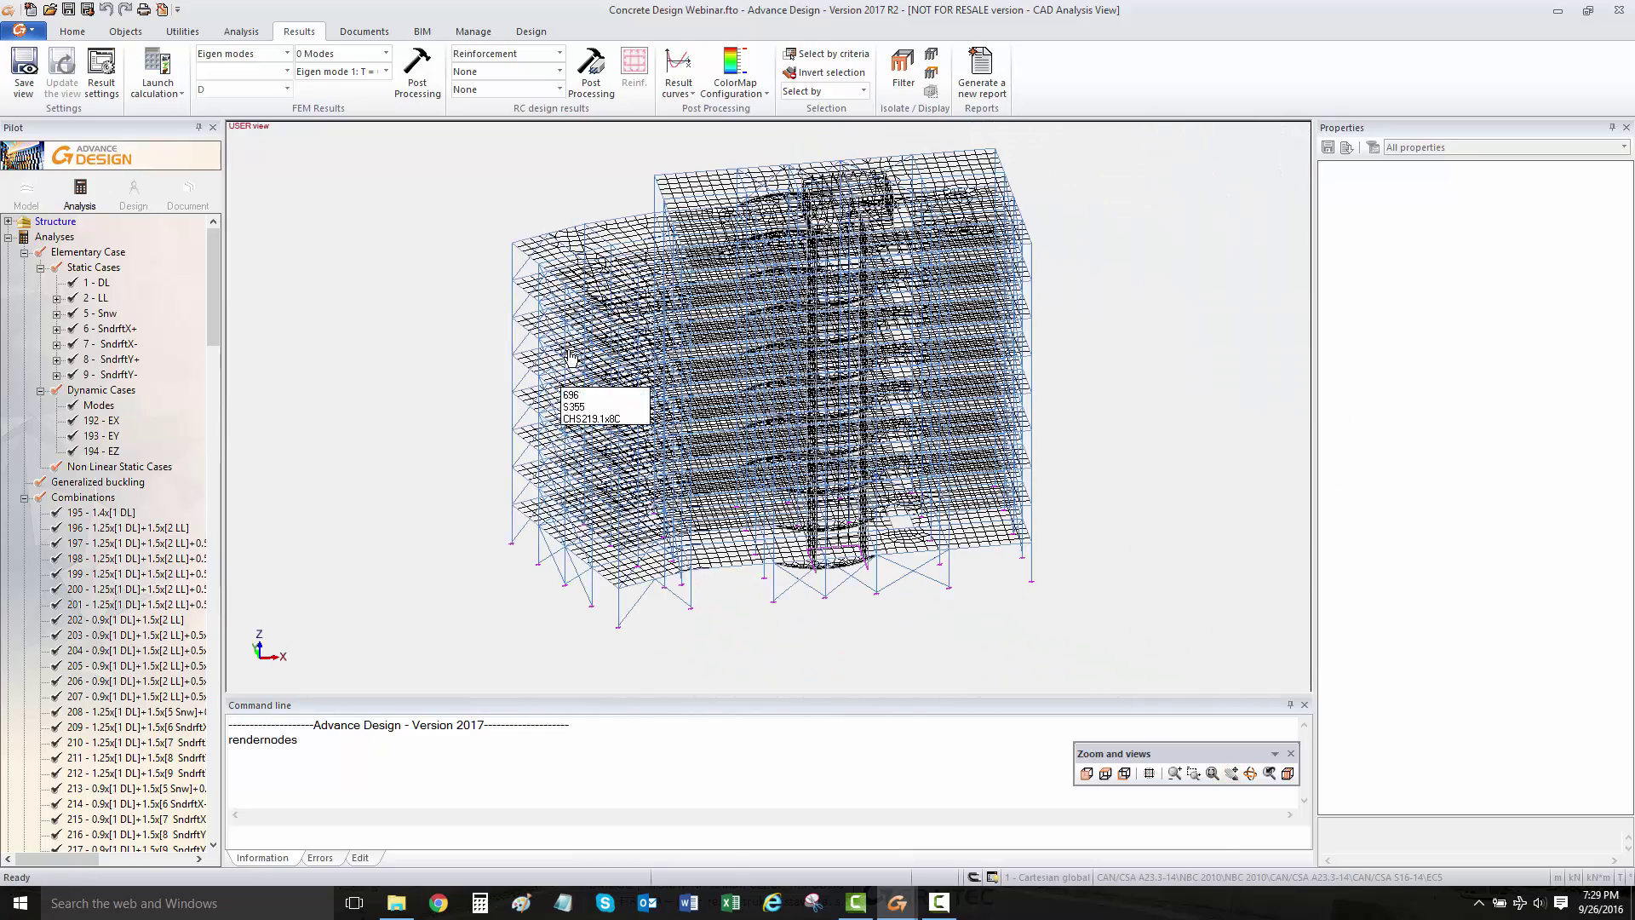
Step: Display the total displacements D of linear and planar elements for the 1 DL load case
{"action": "middle_click_drag", "start_coordinate": [549, 379], "coordinate": [494, 410], "text": "shift"}
{"action": "left_click", "coordinate": [287, 53]}
{"action": "left_click", "coordinate": [271, 75]}
{"action": "left_click", "coordinate": [409, 89]}
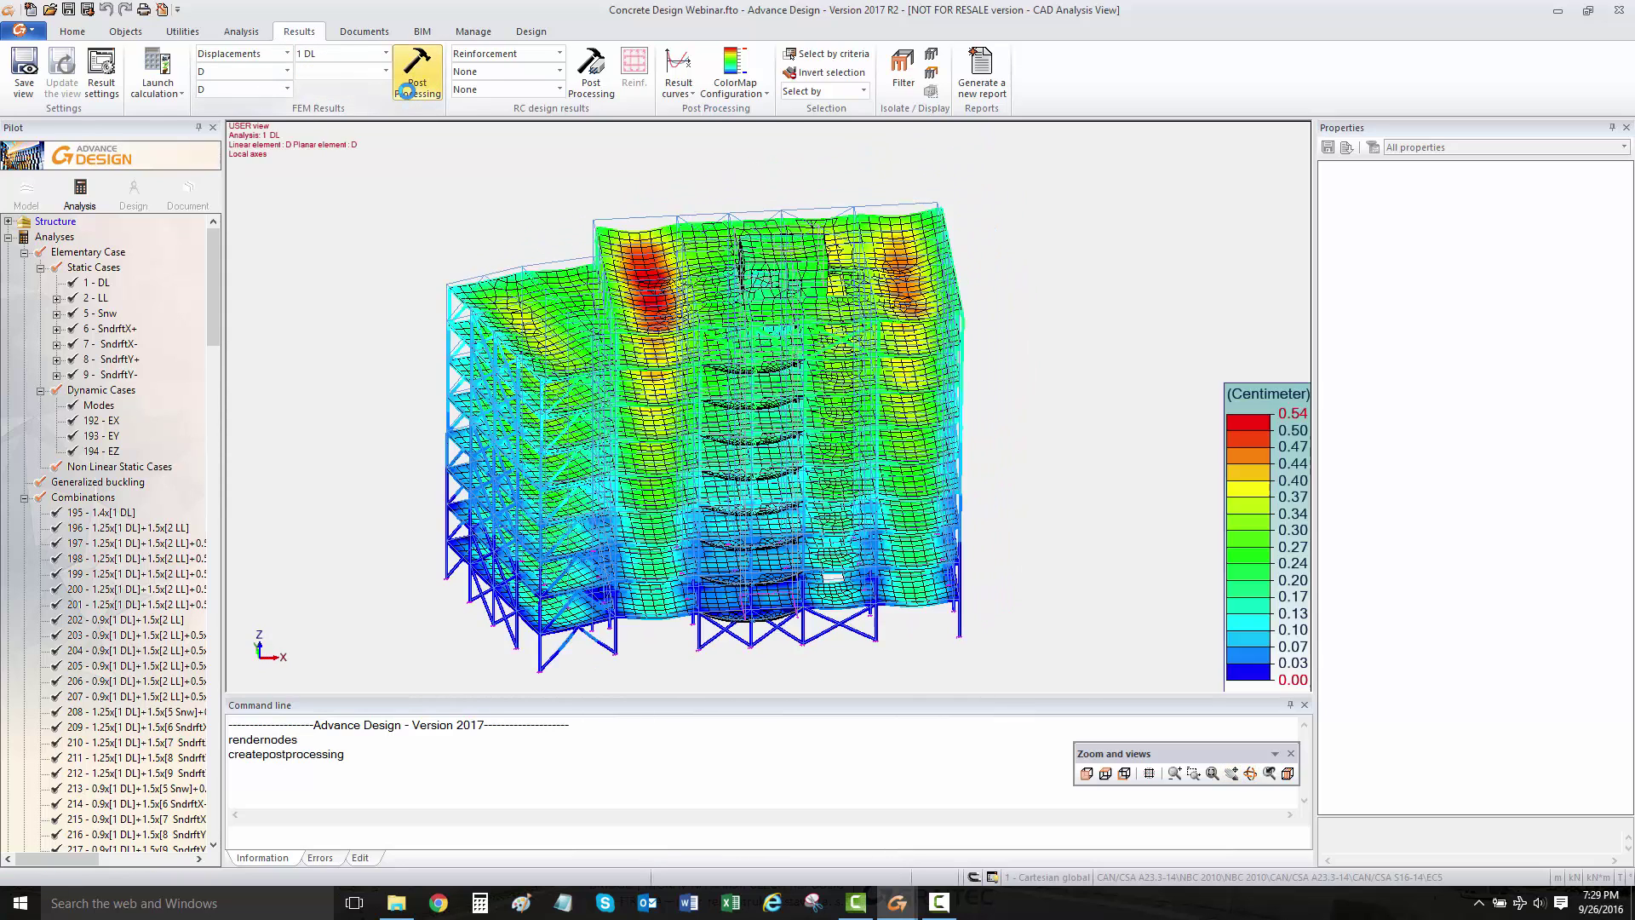
{"action": "middle_click_drag", "start_coordinate": [726, 486], "coordinate": [744, 432], "text": "shift"}
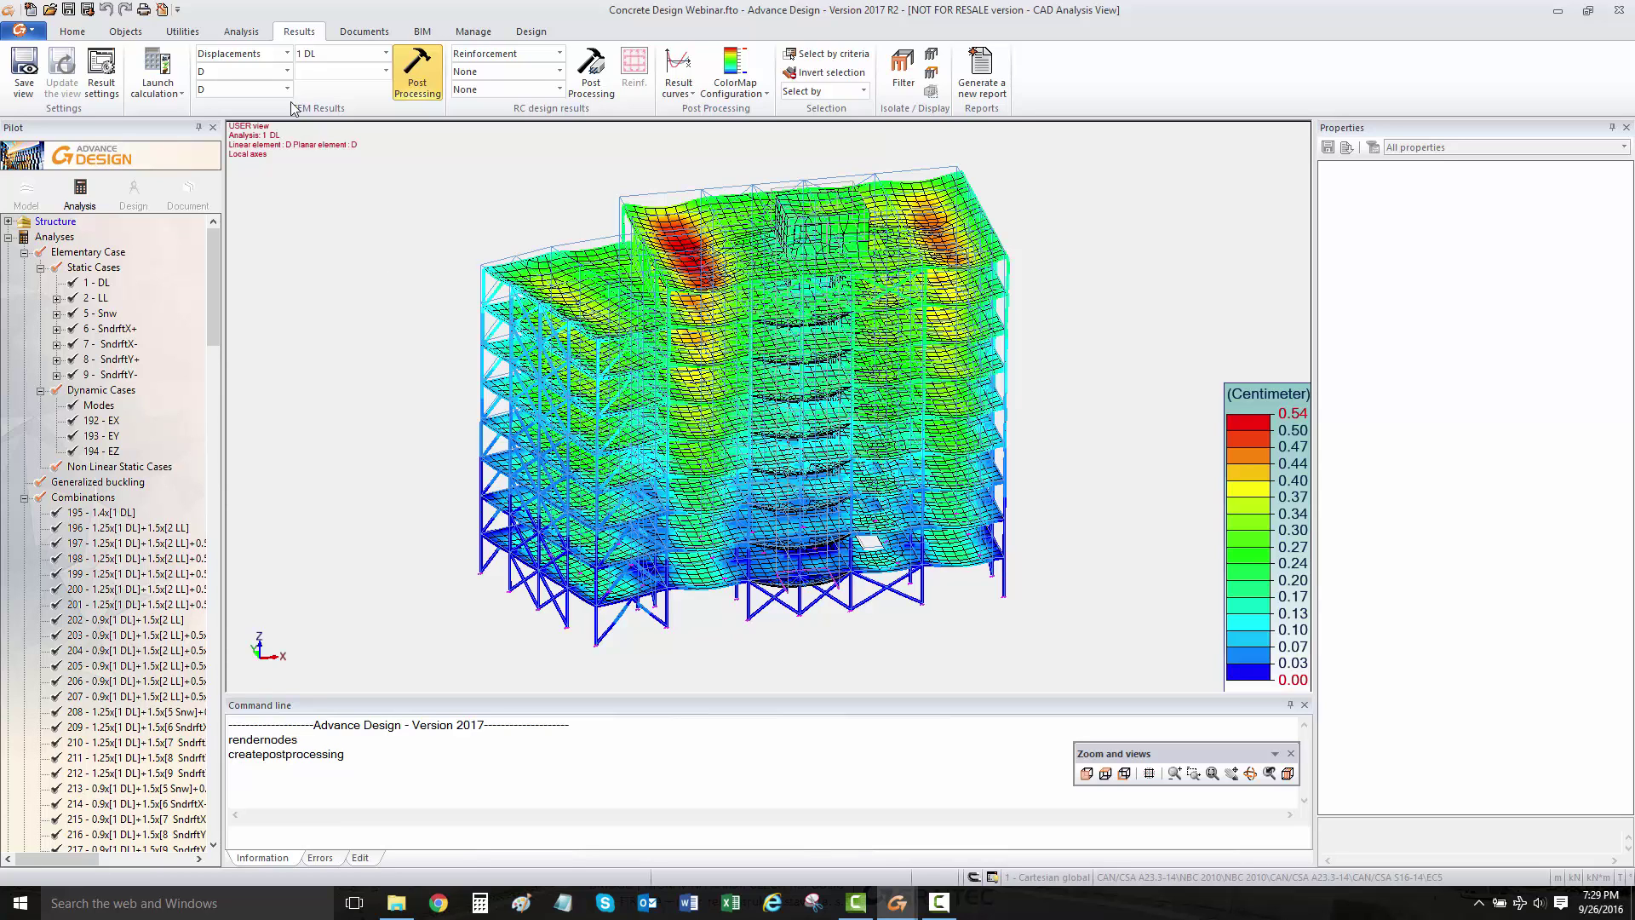
Step: Switch the FEM results to Eigen modes and display the deformed shape of eigen mode 1
{"action": "left_click", "coordinate": [287, 53]}
{"action": "left_click", "coordinate": [282, 130]}
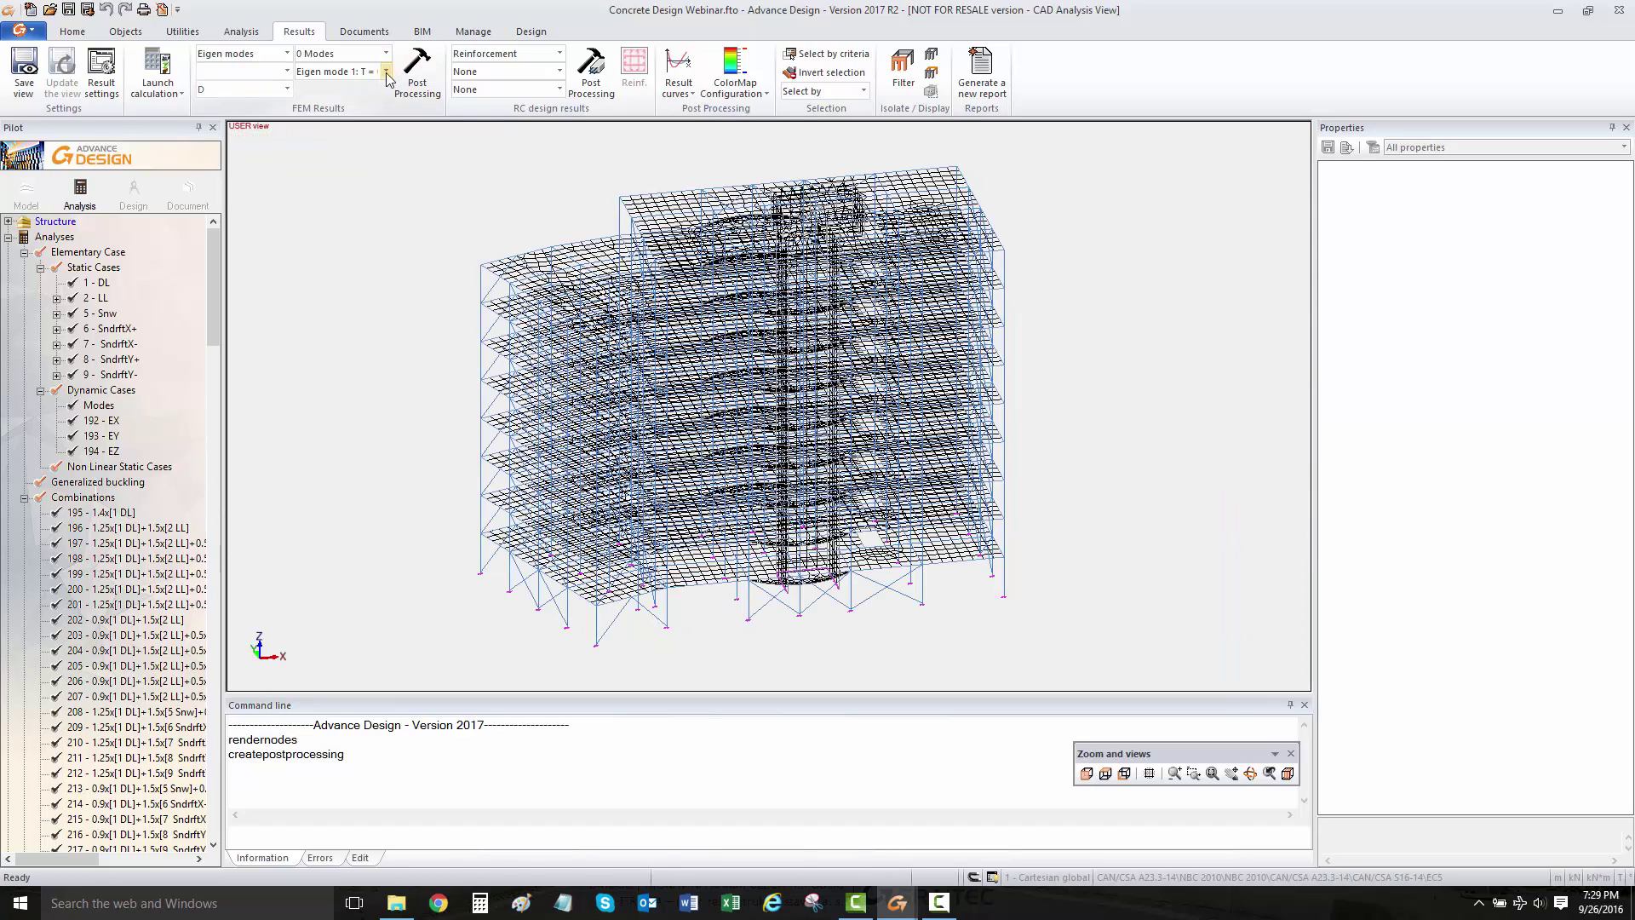
{"action": "left_click", "coordinate": [385, 73]}
{"action": "left_click", "coordinate": [388, 88]}
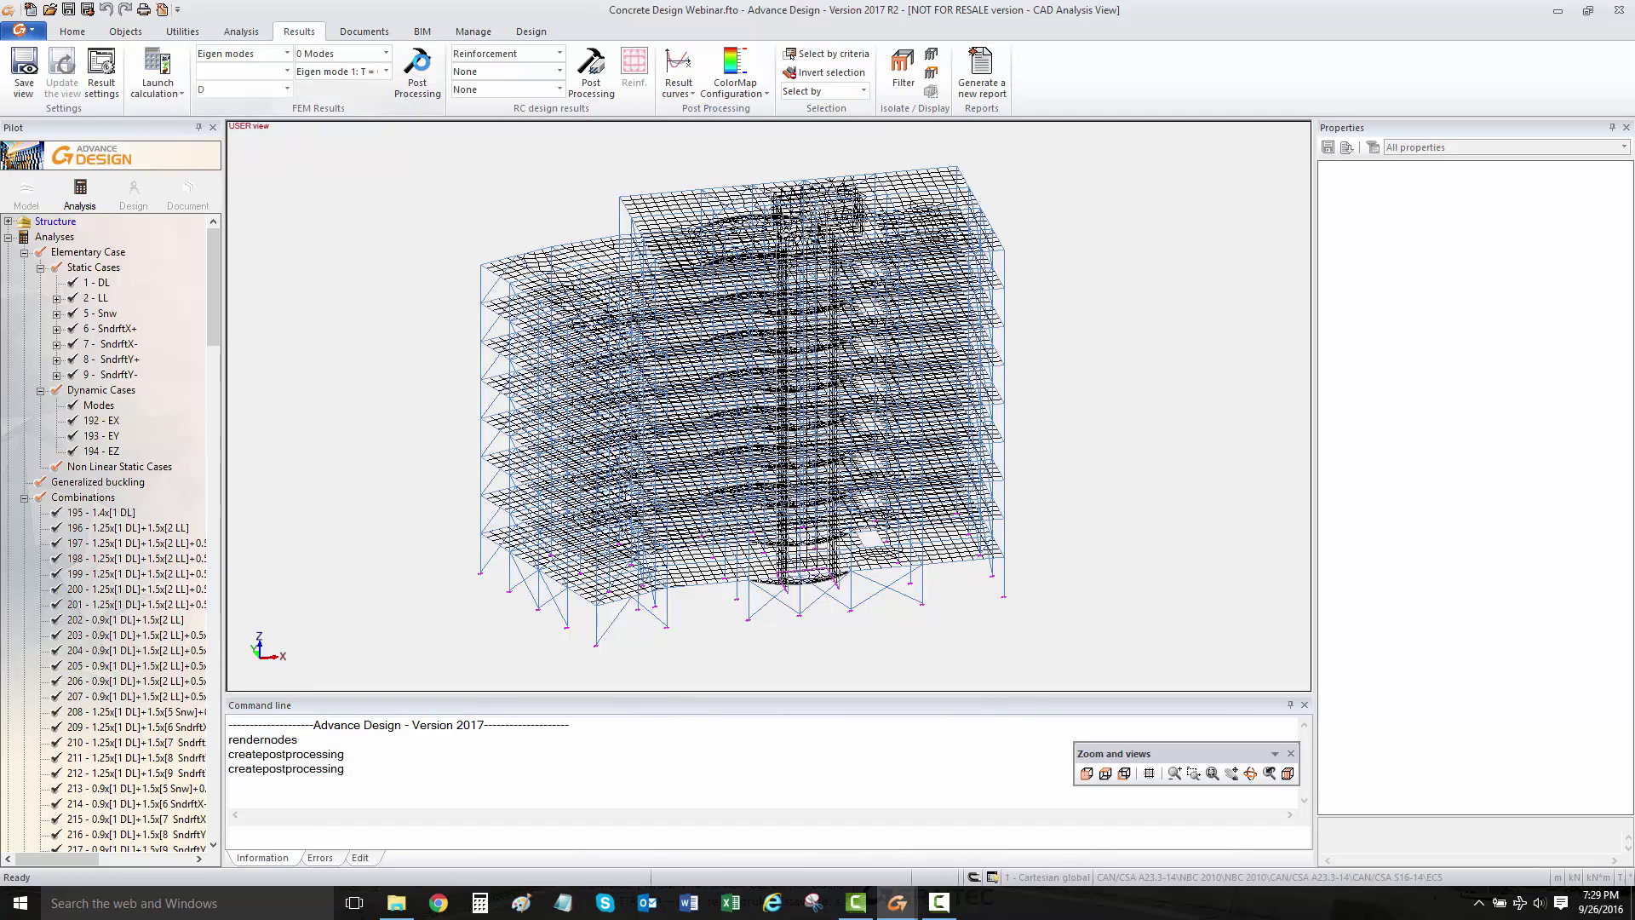
{"action": "left_click", "coordinate": [418, 68]}
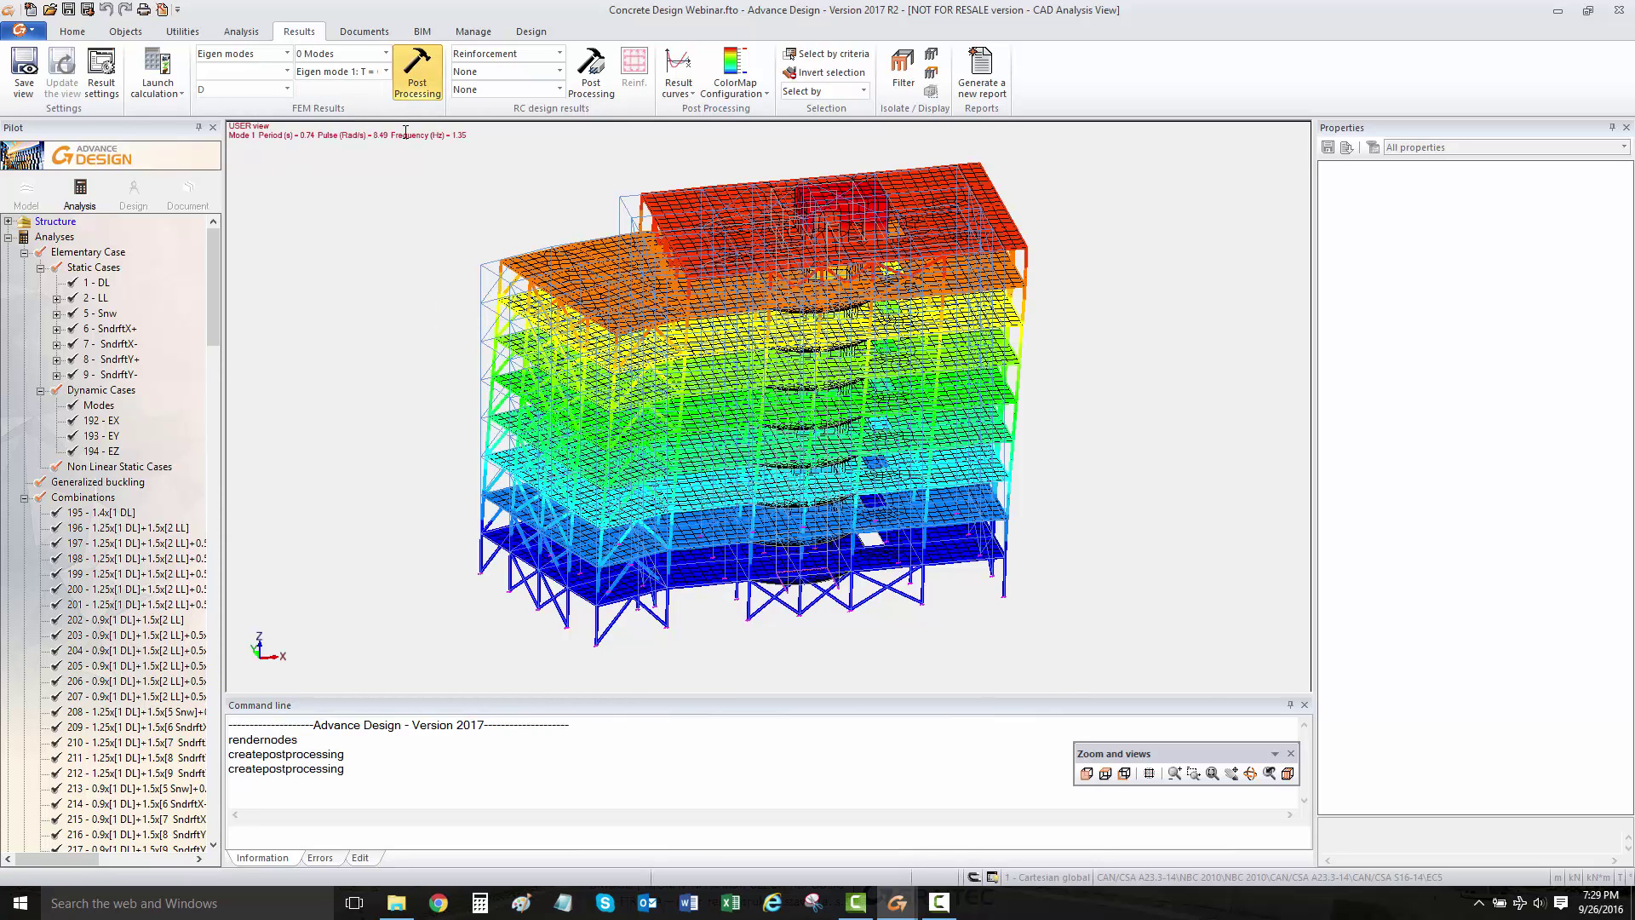
Step: Display the deformed shape of eigen mode 2 and examine it from the building's front
{"action": "left_click", "coordinate": [386, 71]}
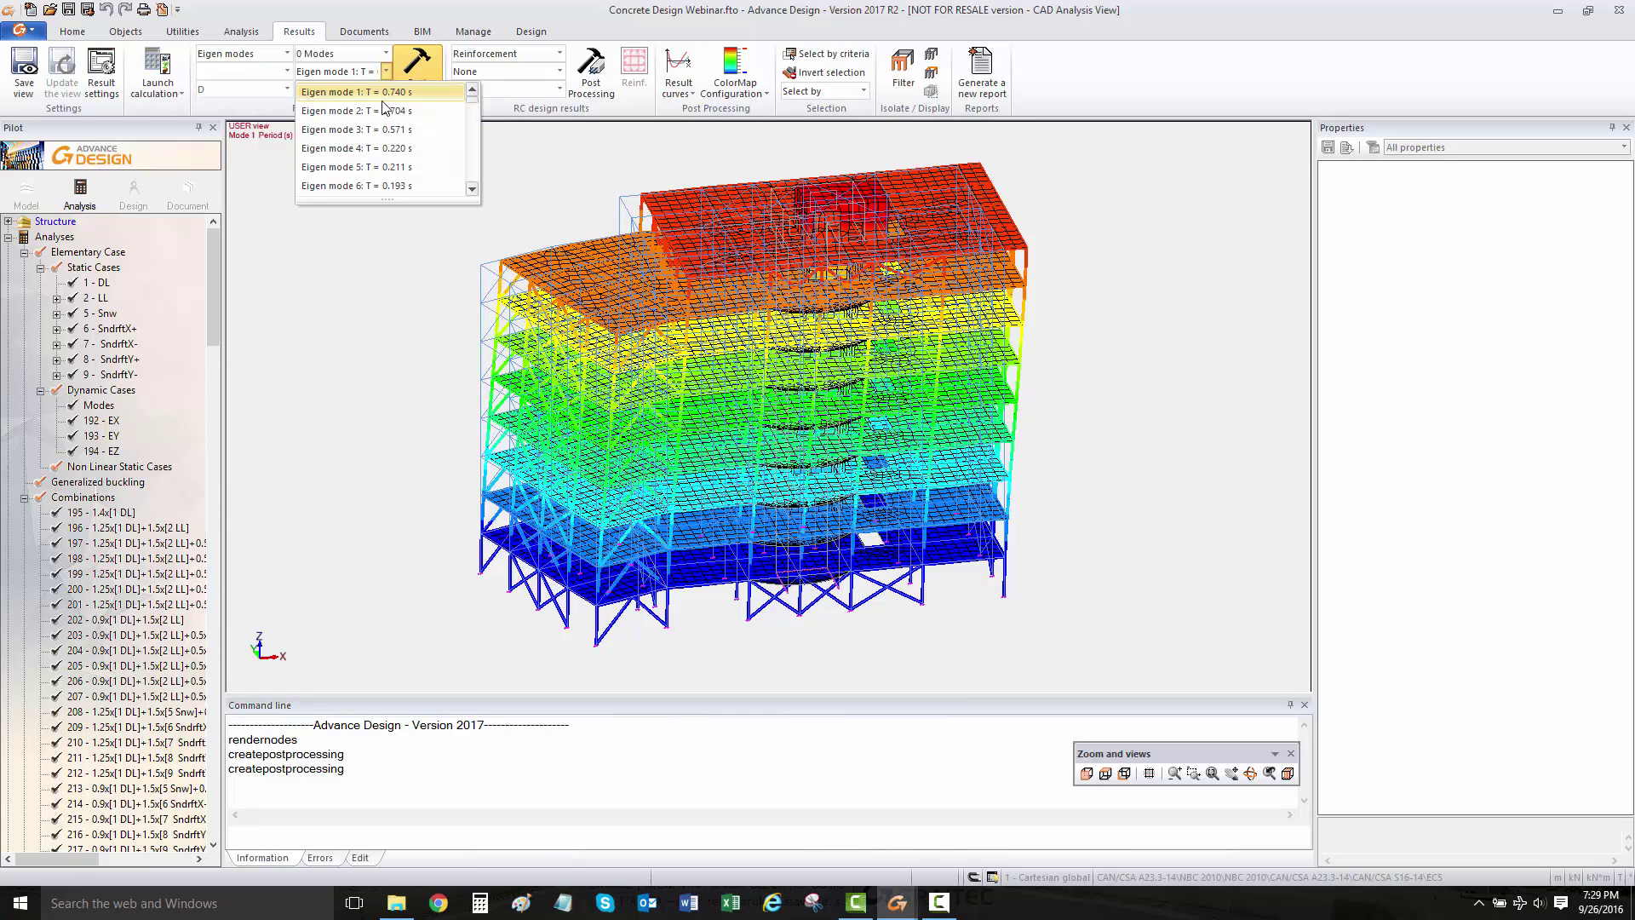
{"action": "left_click", "coordinate": [383, 111]}
{"action": "left_click", "coordinate": [433, 72]}
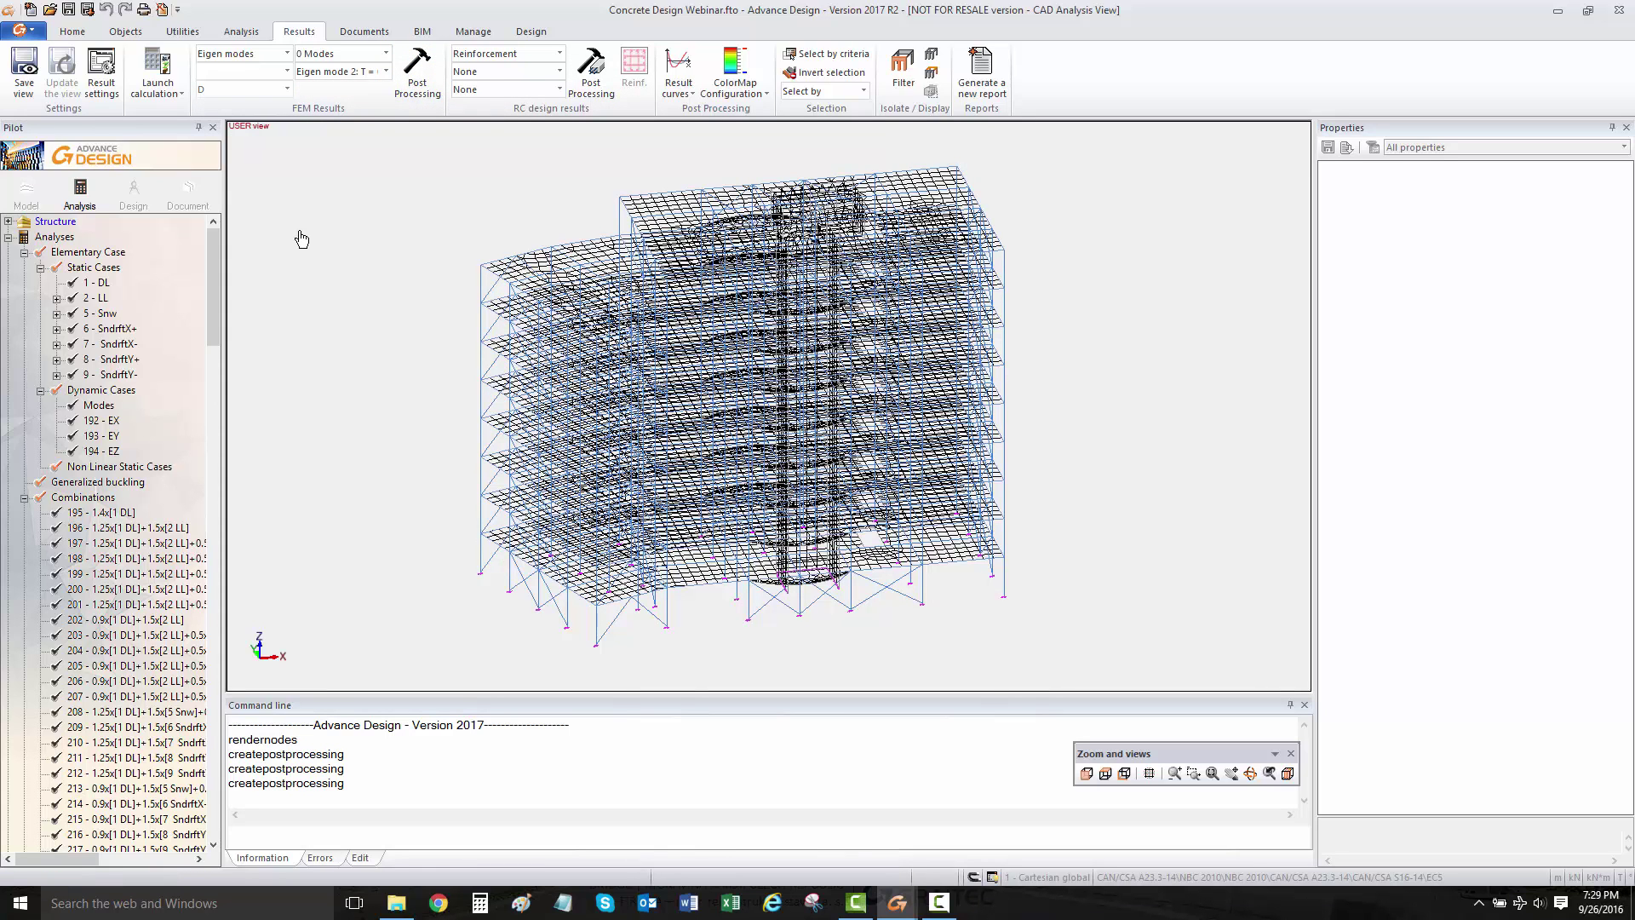
{"action": "middle_click_drag", "start_coordinate": [618, 392], "coordinate": [579, 395], "text": "shift"}
Step: Display the deformed shape of eigen mode 3 and examine the building's torsional movement from several angles
{"action": "left_click", "coordinate": [386, 72]}
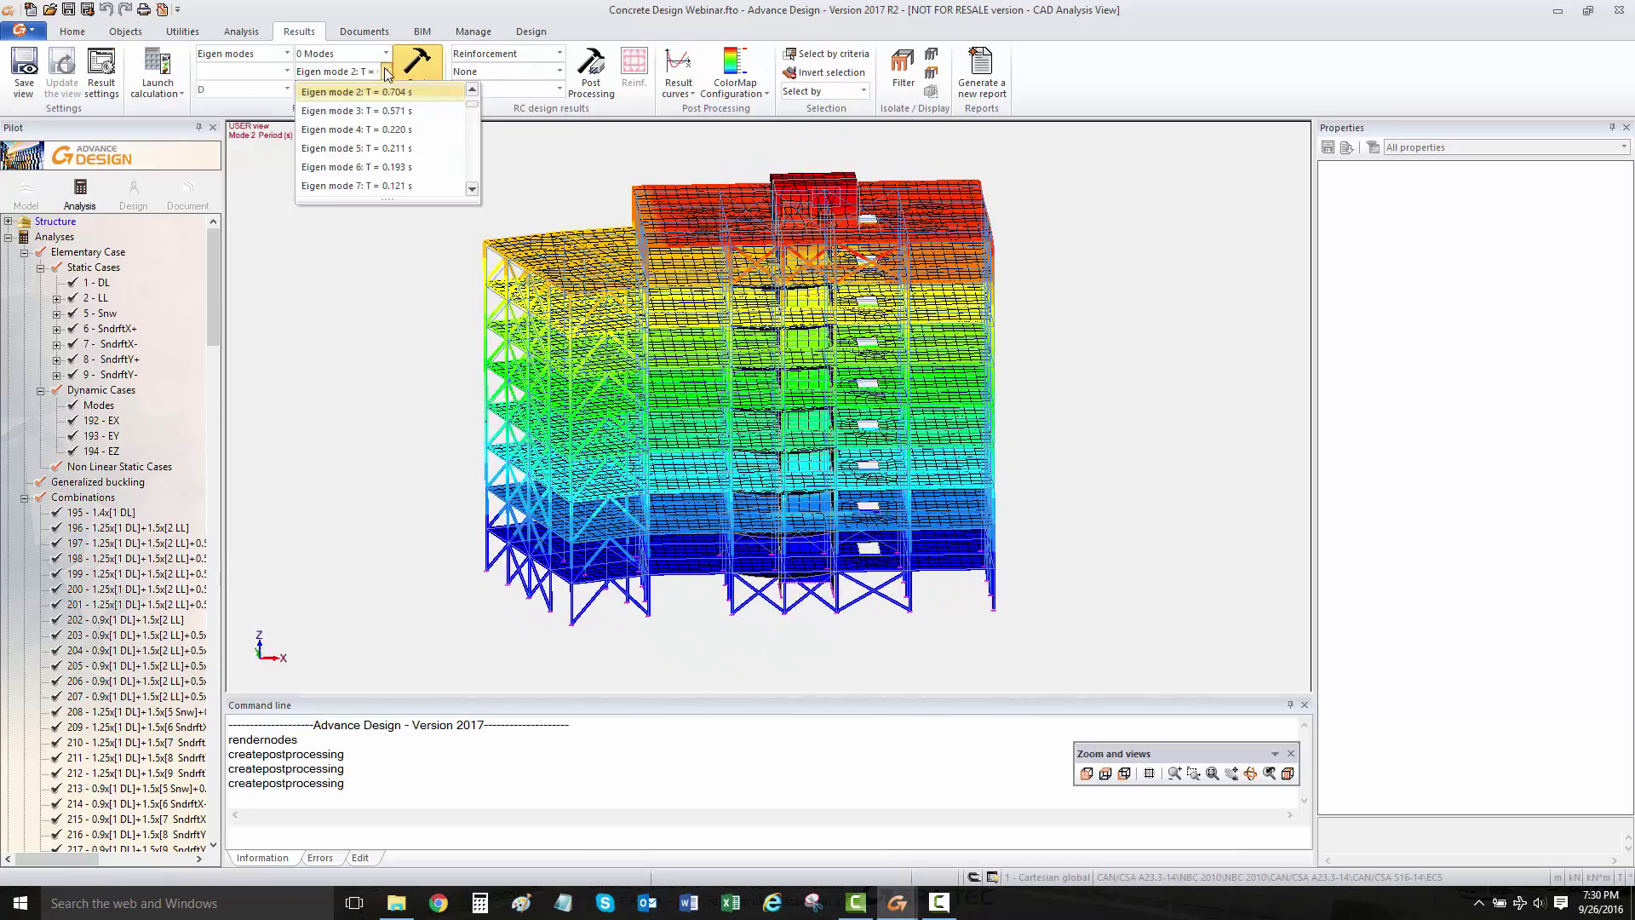
{"action": "left_click", "coordinate": [381, 109]}
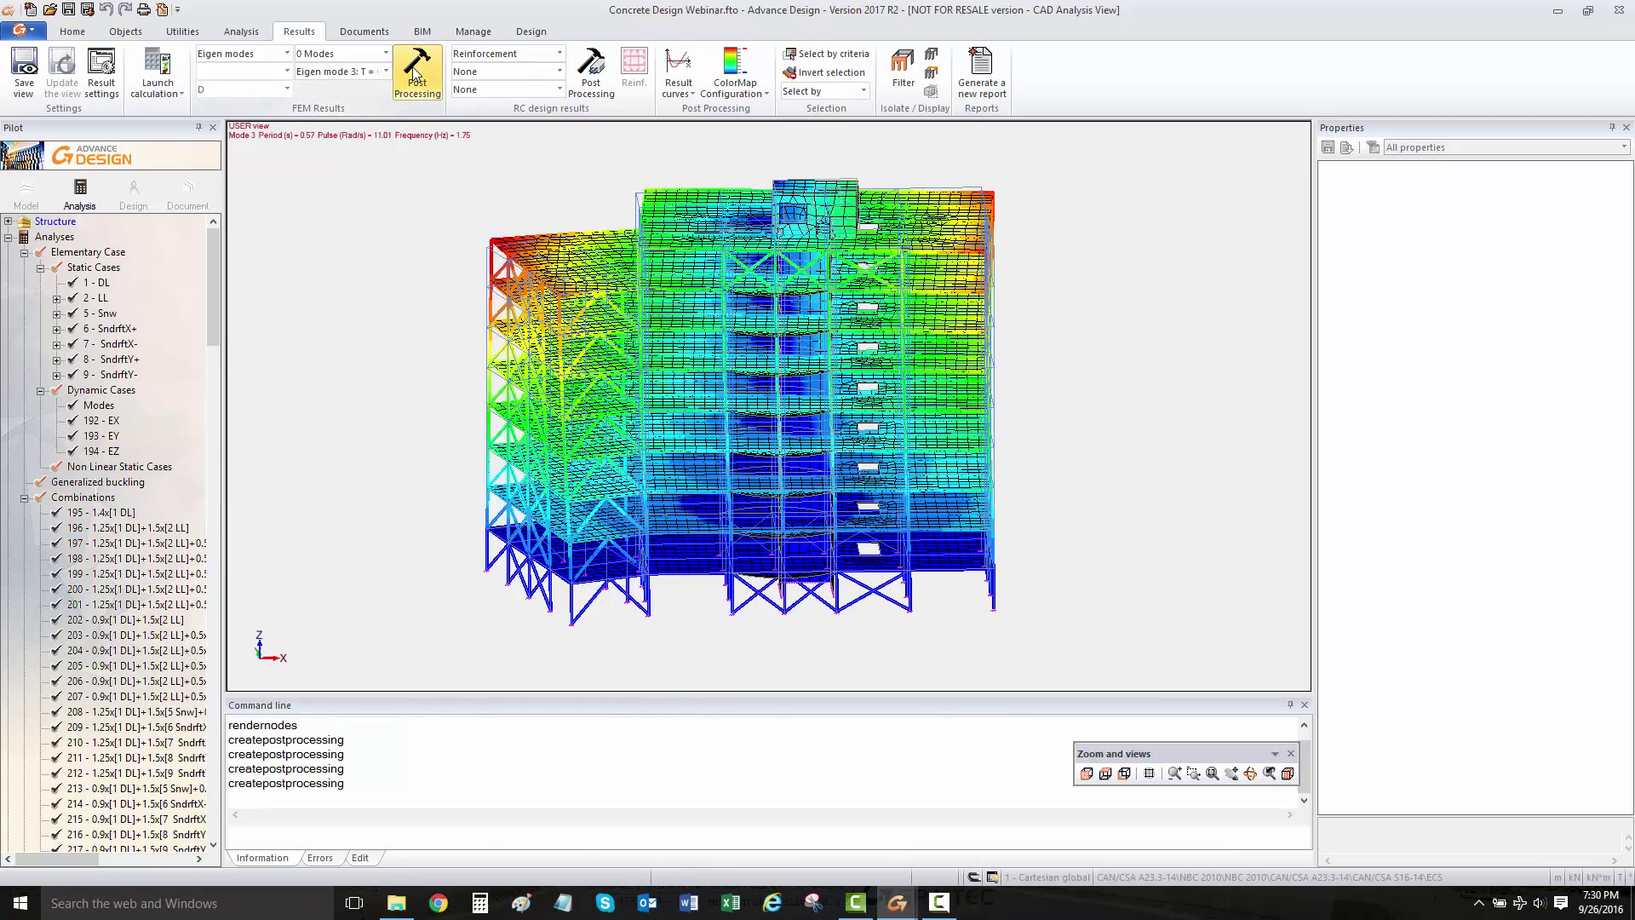
{"action": "mouse_move", "coordinate": [647, 358]}
{"action": "middle_mouse_down", "text": "shift"}
{"action": "mouse_move", "coordinate": [615, 349]}
{"action": "mouse_move", "coordinate": [857, 436]}
{"action": "mouse_move", "coordinate": [734, 433]}
{"action": "mouse_move", "coordinate": [620, 367]}
{"action": "mouse_move", "coordinate": [669, 345]}
{"action": "middle_mouse_up", "text": "shift"}
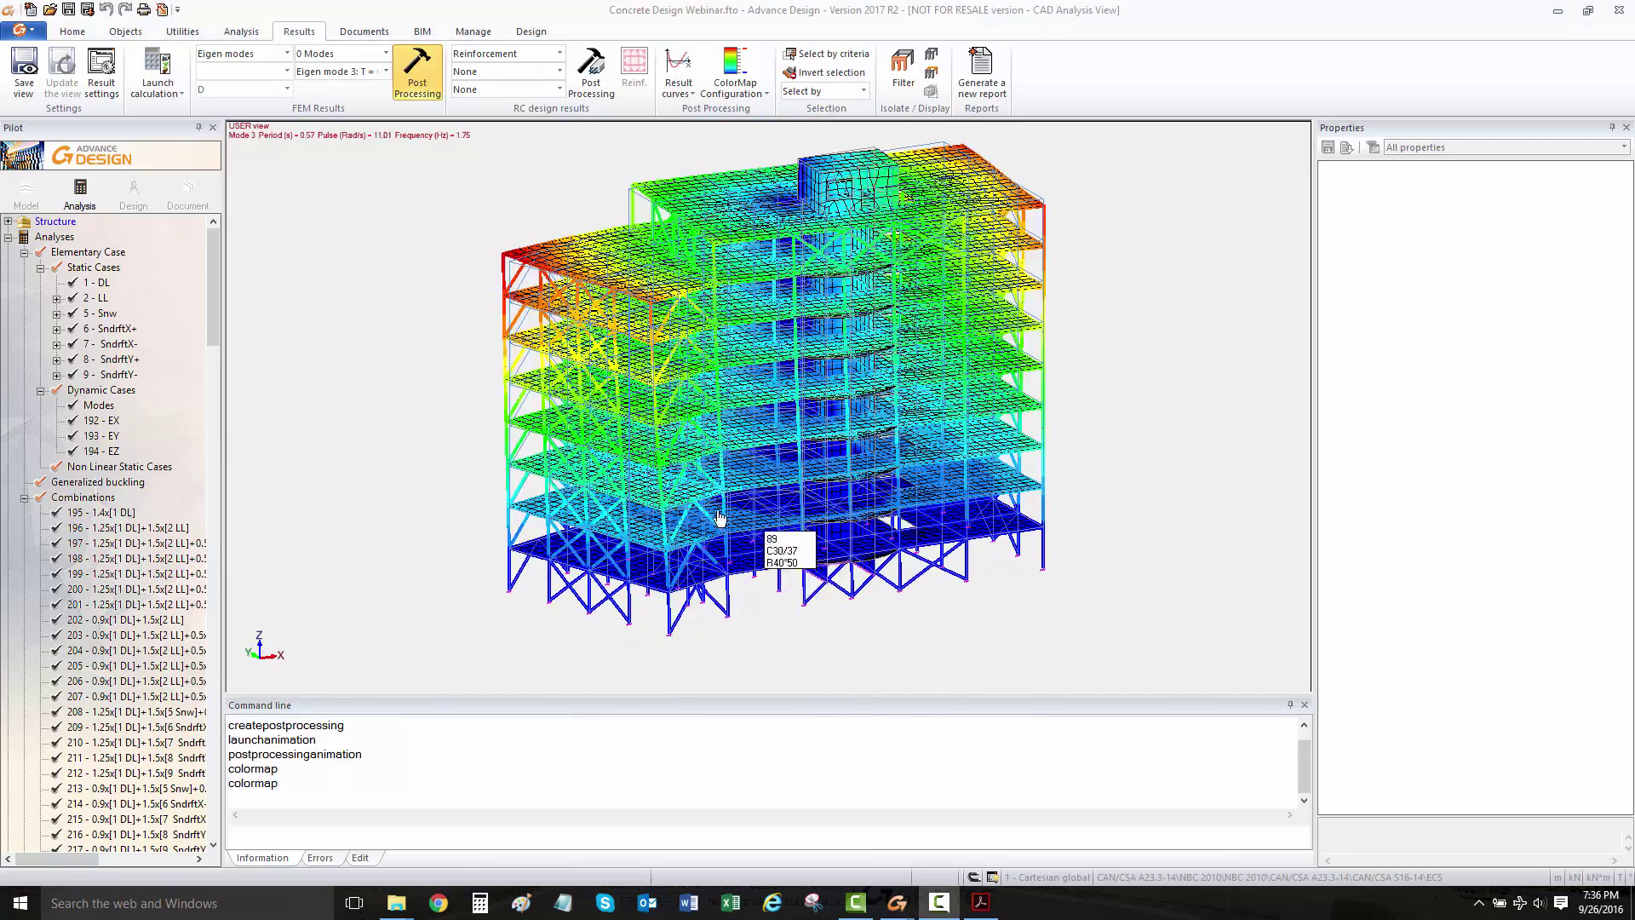
{"action": "middle_click_drag", "start_coordinate": [762, 533], "coordinate": [720, 532], "text": "shift"}
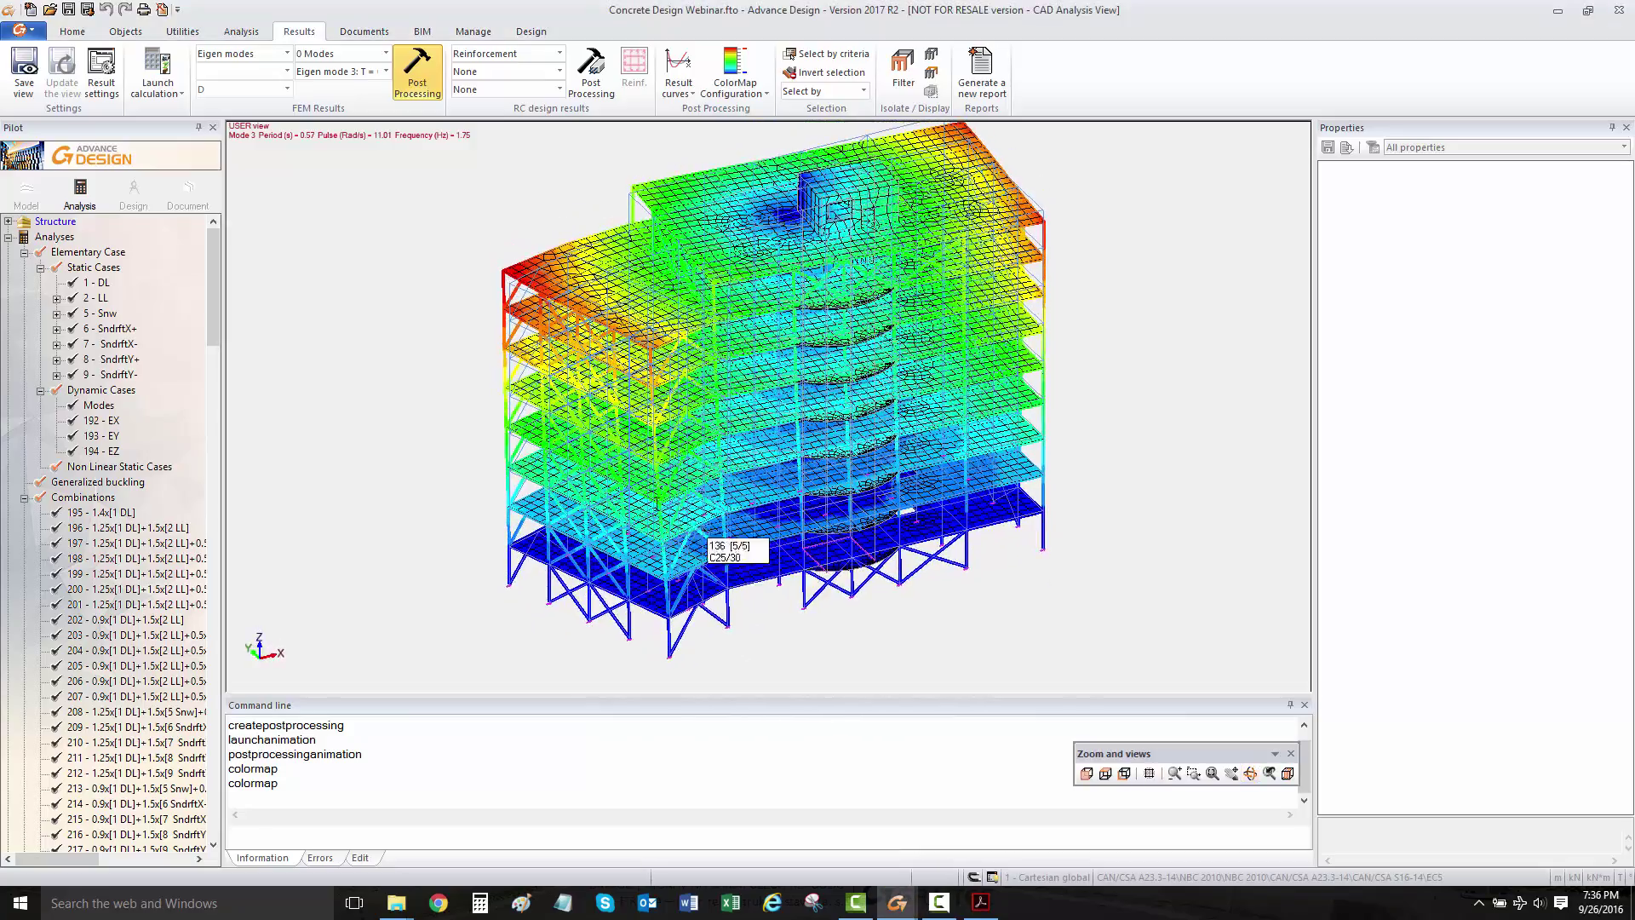
{"action": "middle_click_drag", "start_coordinate": [689, 413], "coordinate": [643, 433]}
{"action": "scroll", "coordinate": [653, 463], "scroll_direction": "up", "scroll_amount": 1}
Step: Look through the available eigen modes, keep mode 3 selected and animate its deformed shape
{"action": "left_click", "coordinate": [386, 71]}
{"action": "scroll", "coordinate": [473, 145], "scroll_direction": "down", "scroll_amount": 3}
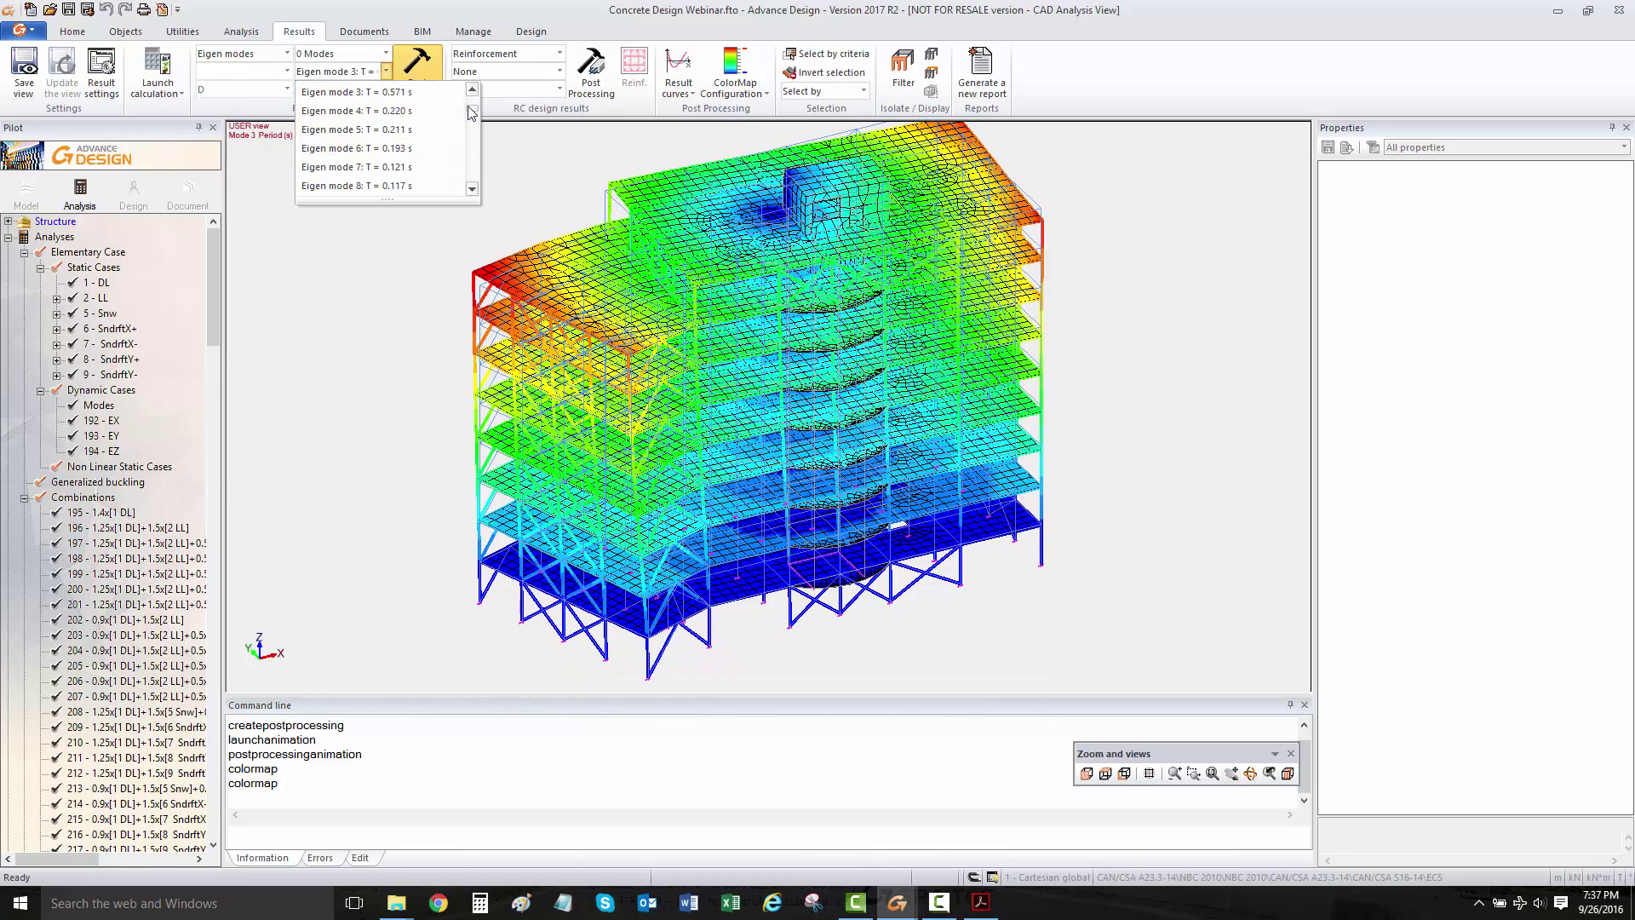
{"action": "scroll", "coordinate": [478, 153], "scroll_direction": "up", "scroll_amount": 3}
{"action": "key", "text": "Down"}
{"action": "key", "text": "Down"}
{"action": "key", "text": "Down"}
{"action": "key", "text": "Down"}
{"action": "key", "text": "Down"}
{"action": "left_click", "coordinate": [599, 125]}
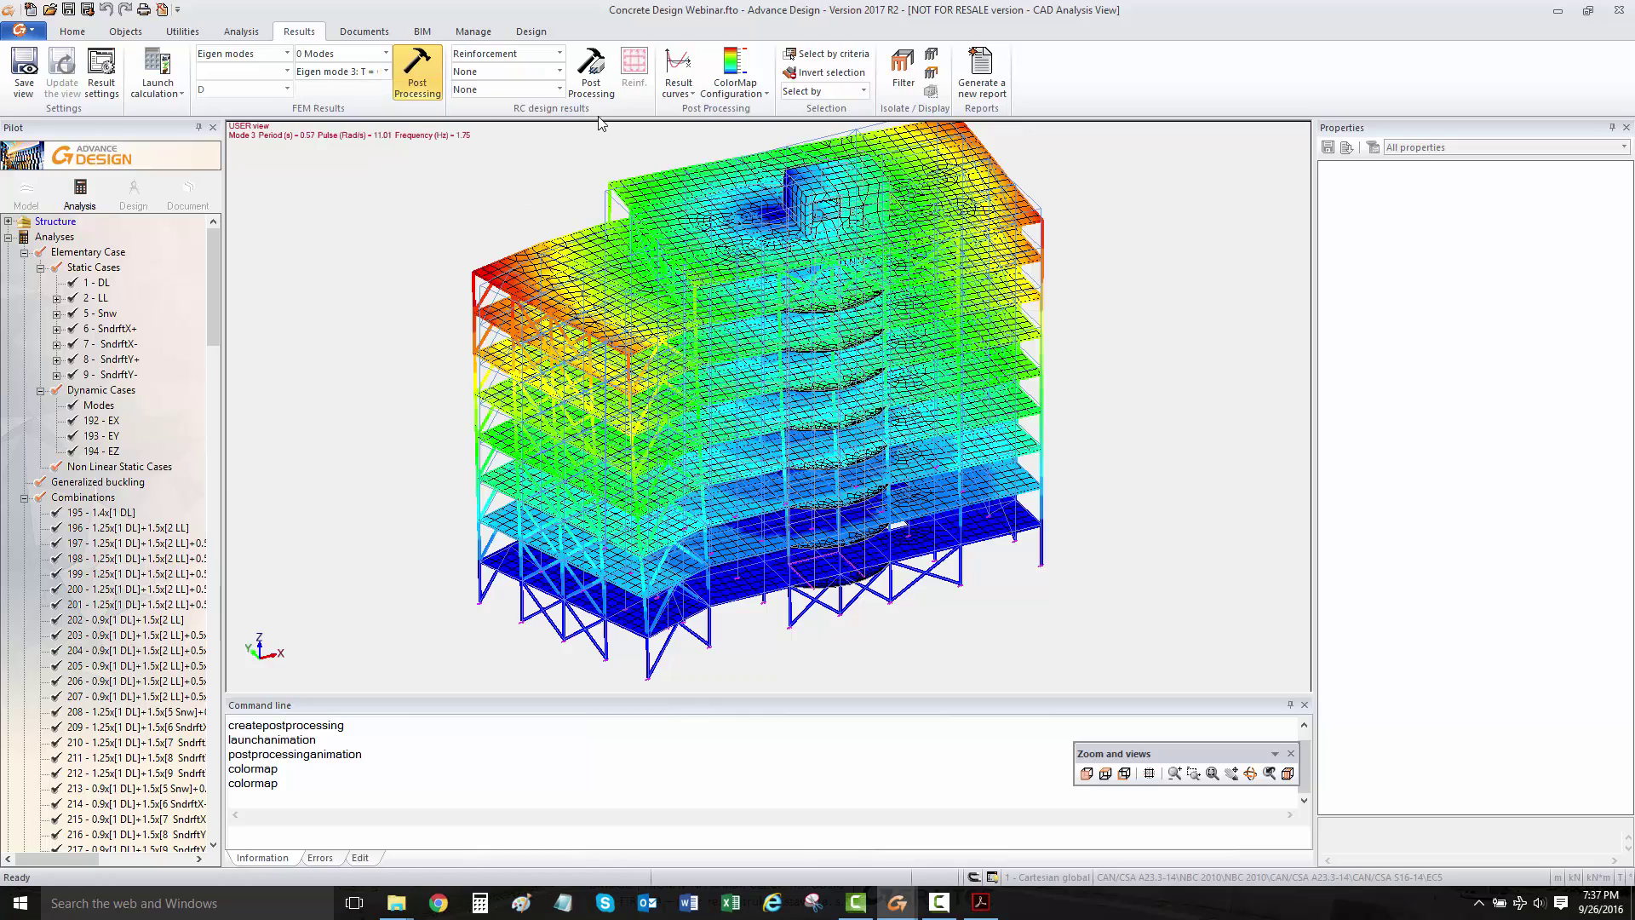
{"action": "left_click", "coordinate": [764, 95]}
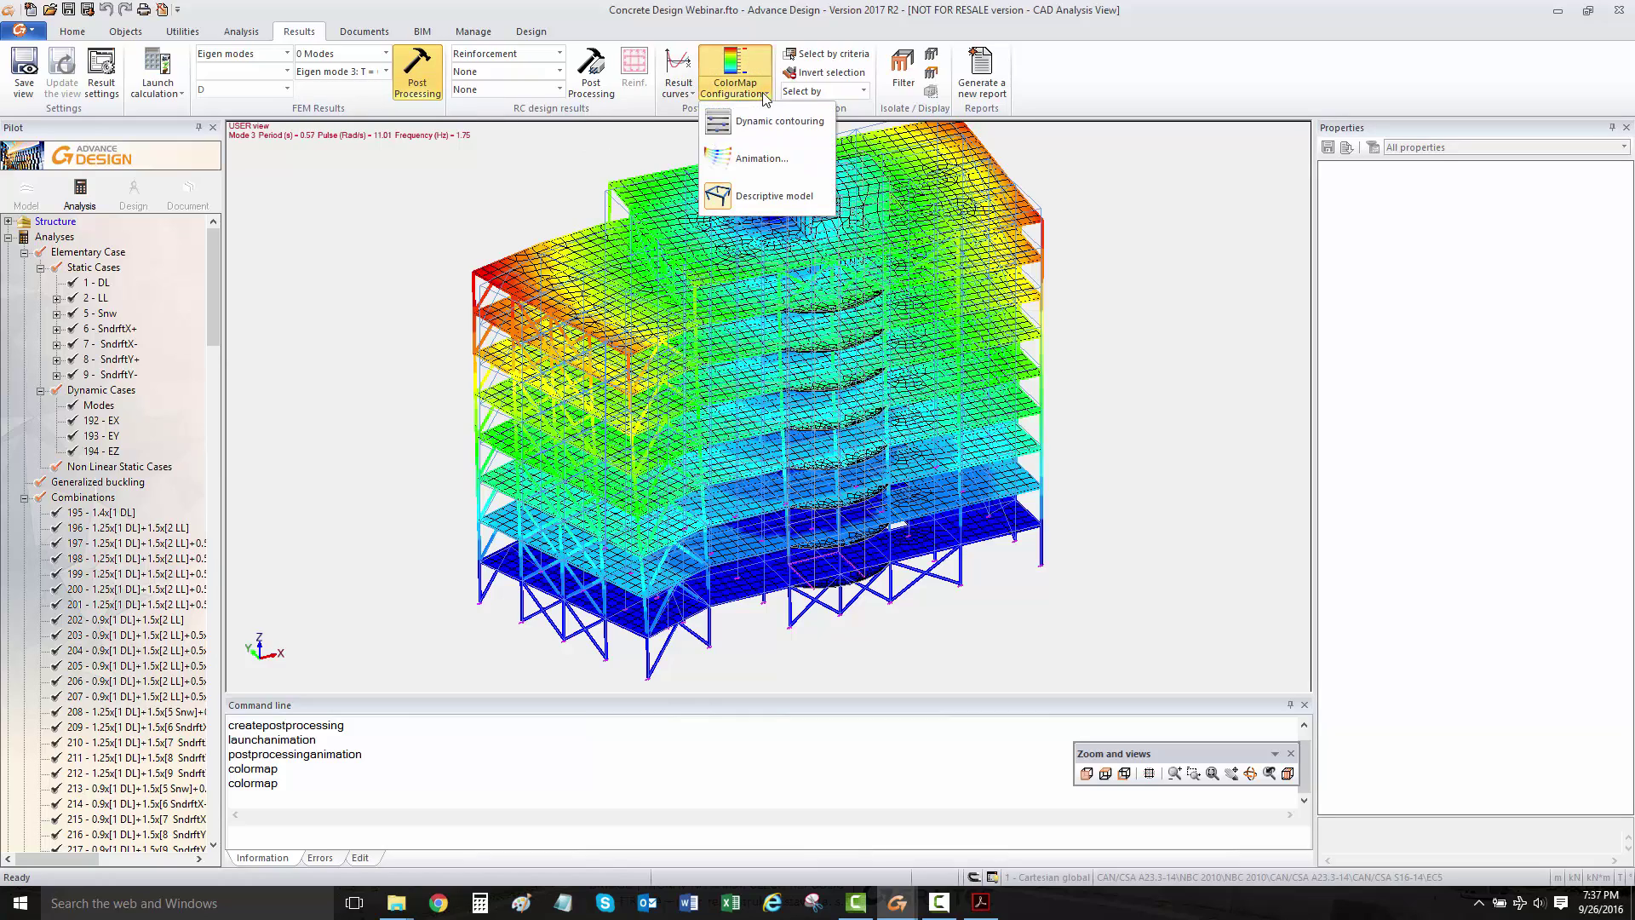
{"action": "left_click", "coordinate": [752, 159]}
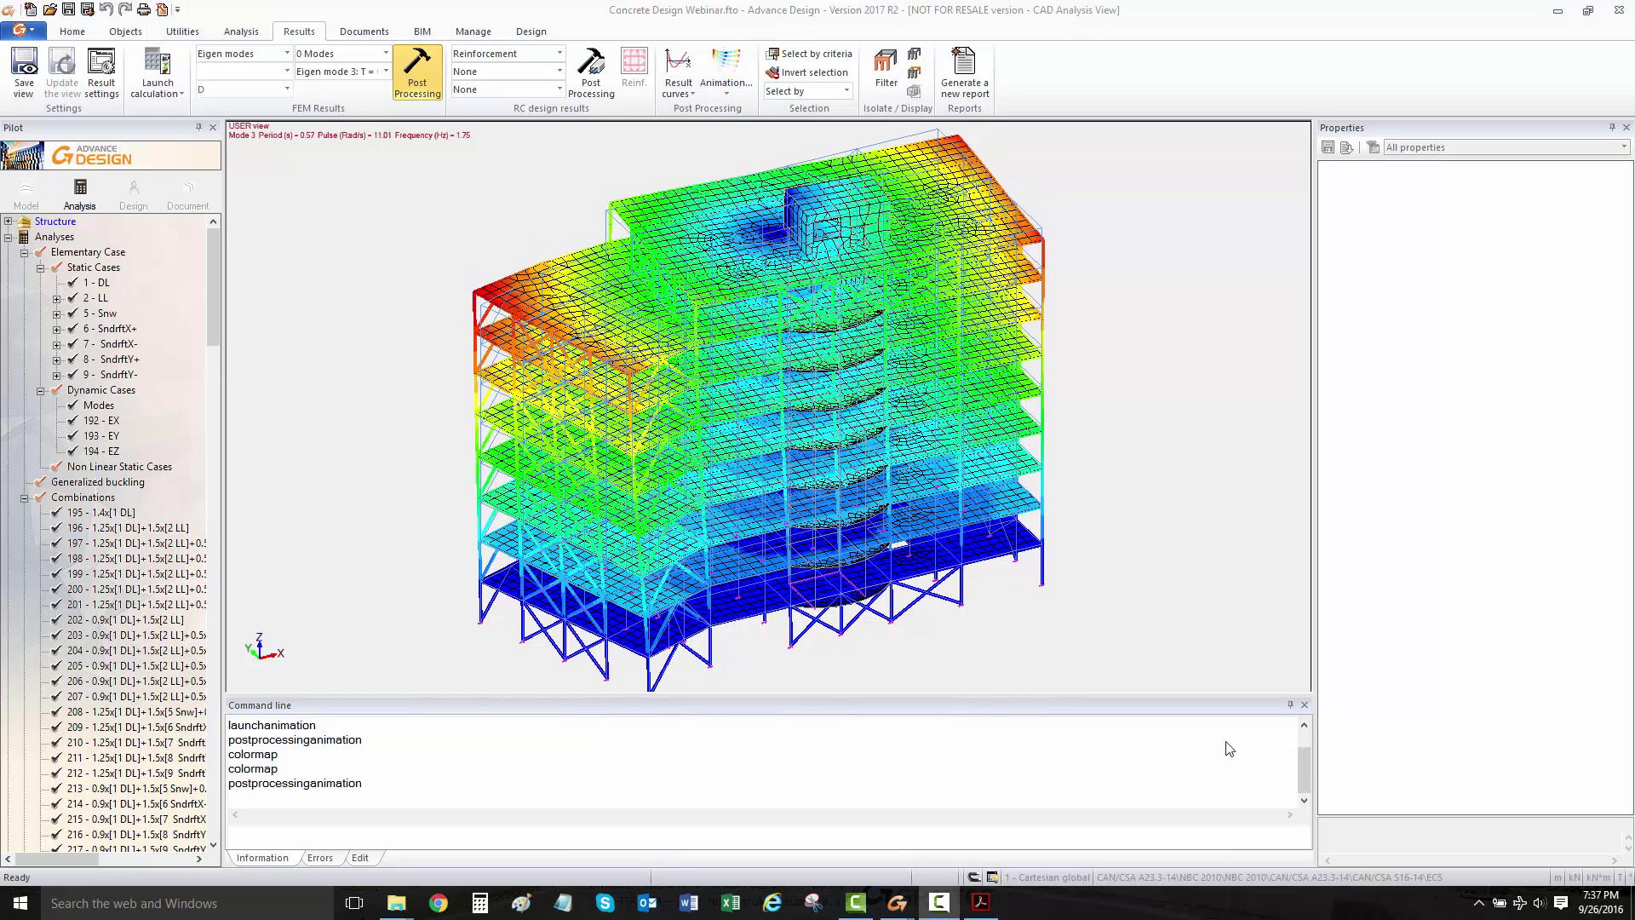
Step: Display the deformed shape of eigen mode 5 and animate it
{"action": "left_click", "coordinate": [386, 72]}
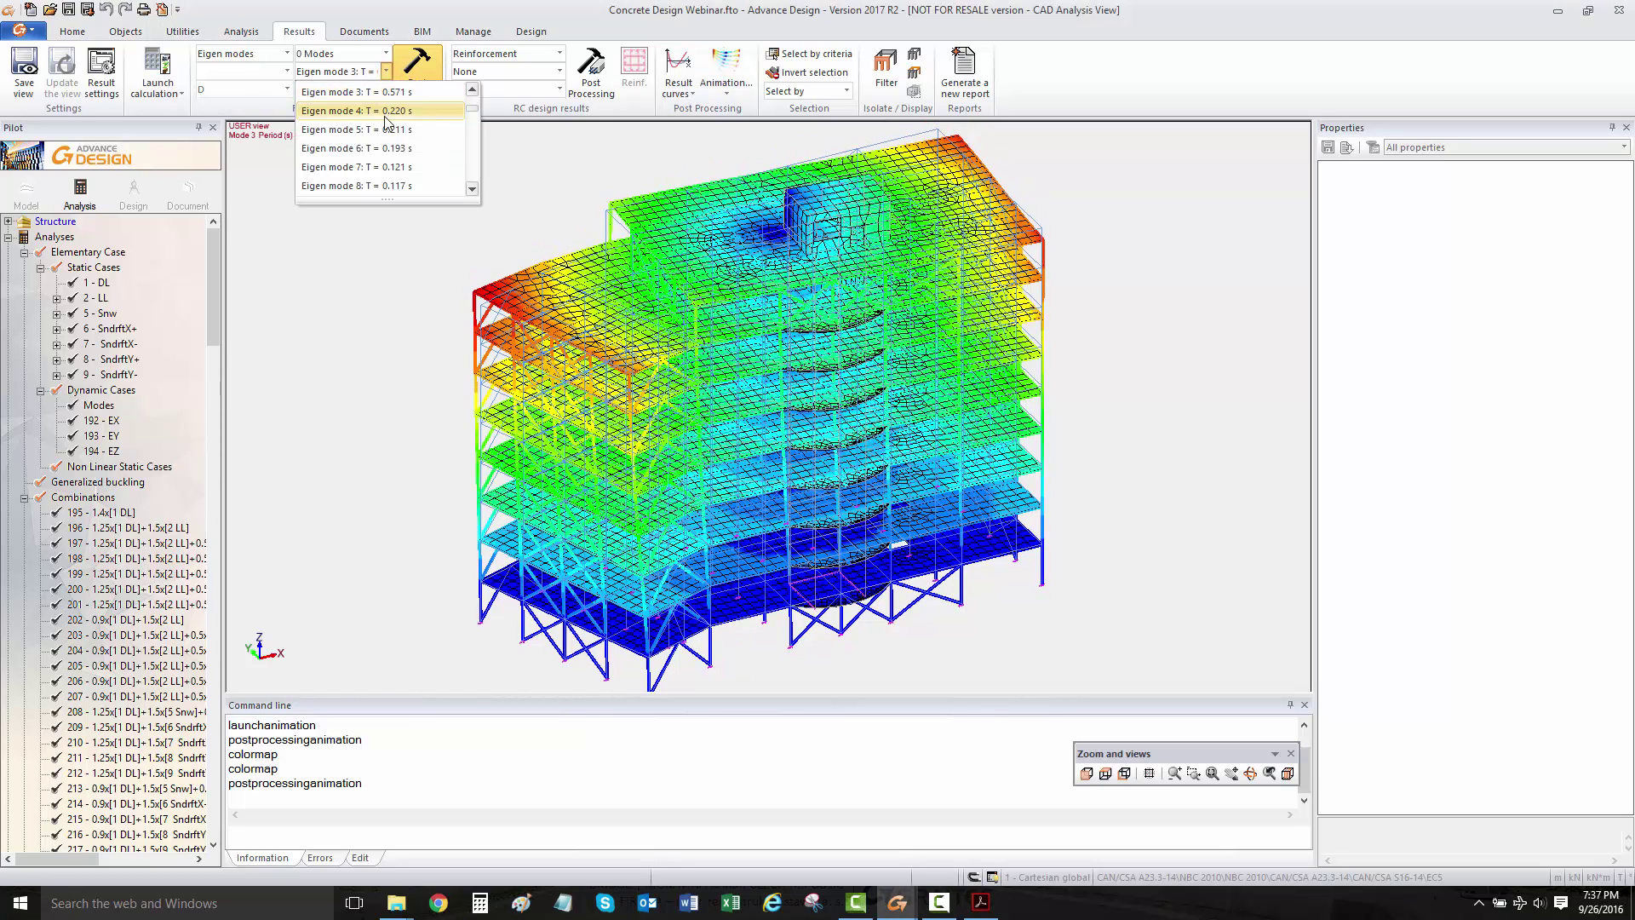
{"action": "left_click", "coordinate": [389, 139]}
{"action": "left_click", "coordinate": [419, 69]}
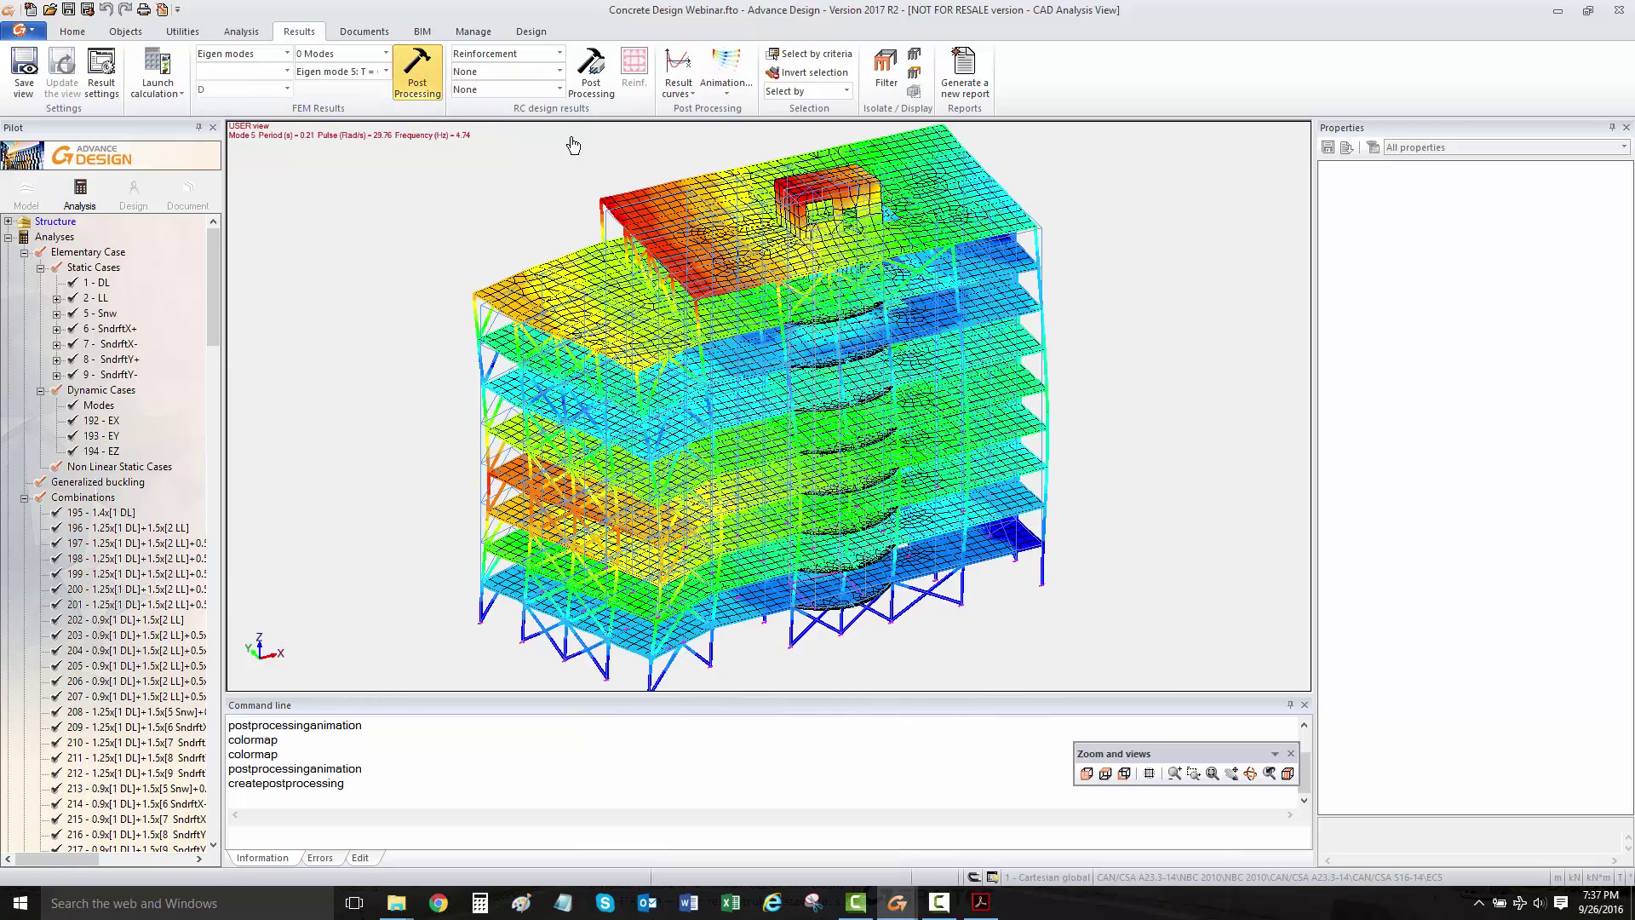
{"action": "left_click", "coordinate": [736, 59]}
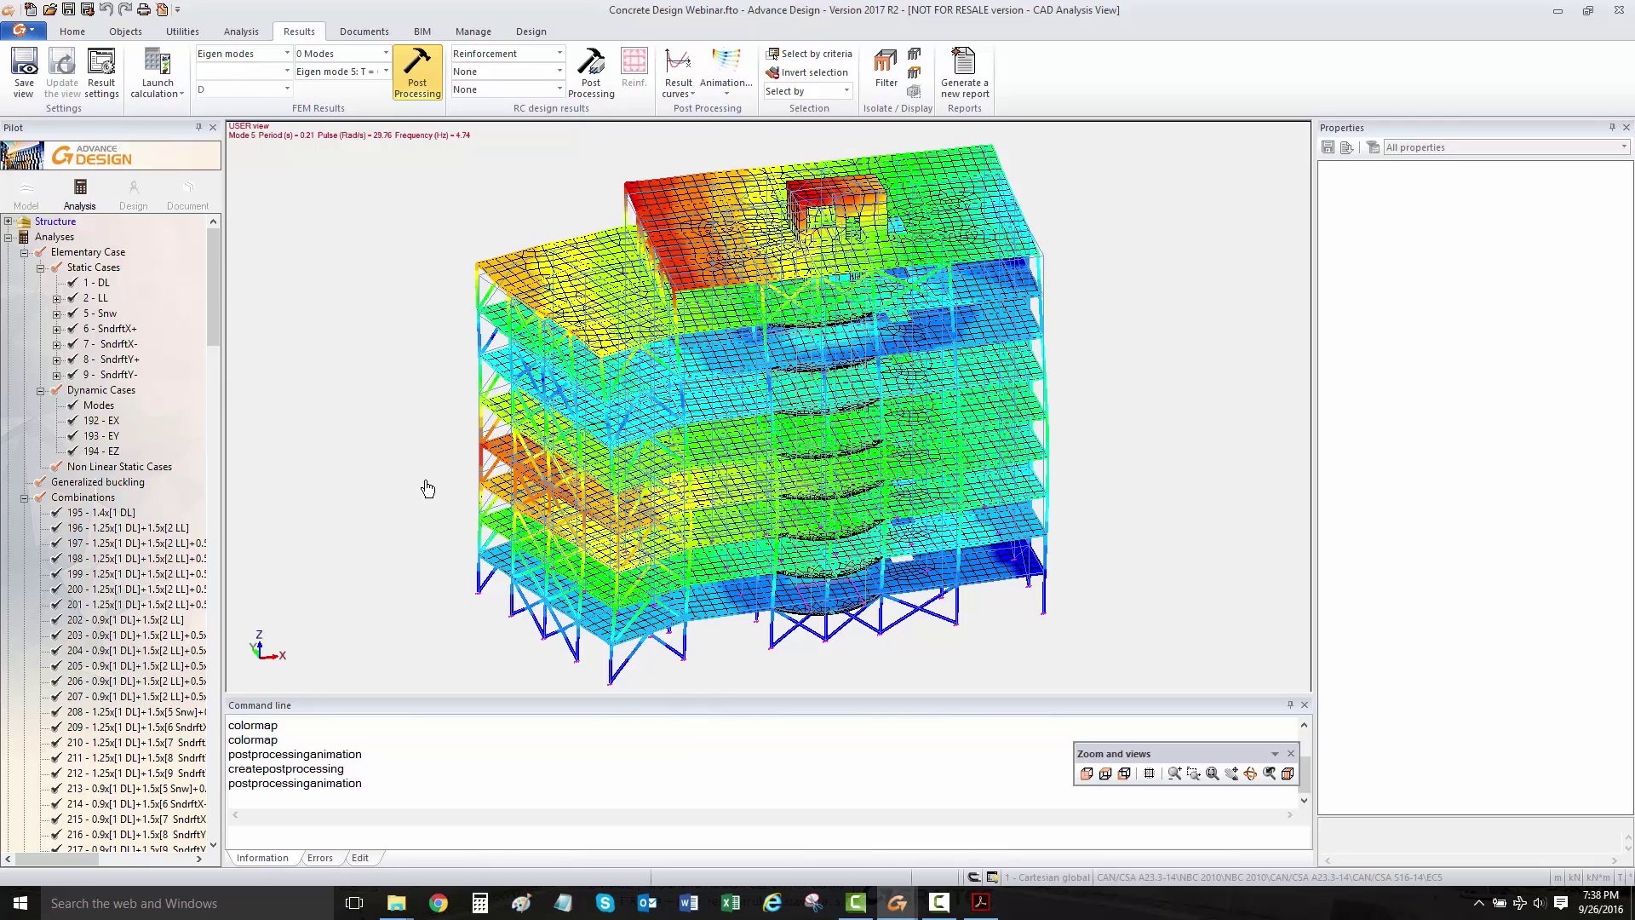
Step: Switch the FEM result type to Forces and look through the available load cases and combinations
{"action": "left_click", "coordinate": [287, 53]}
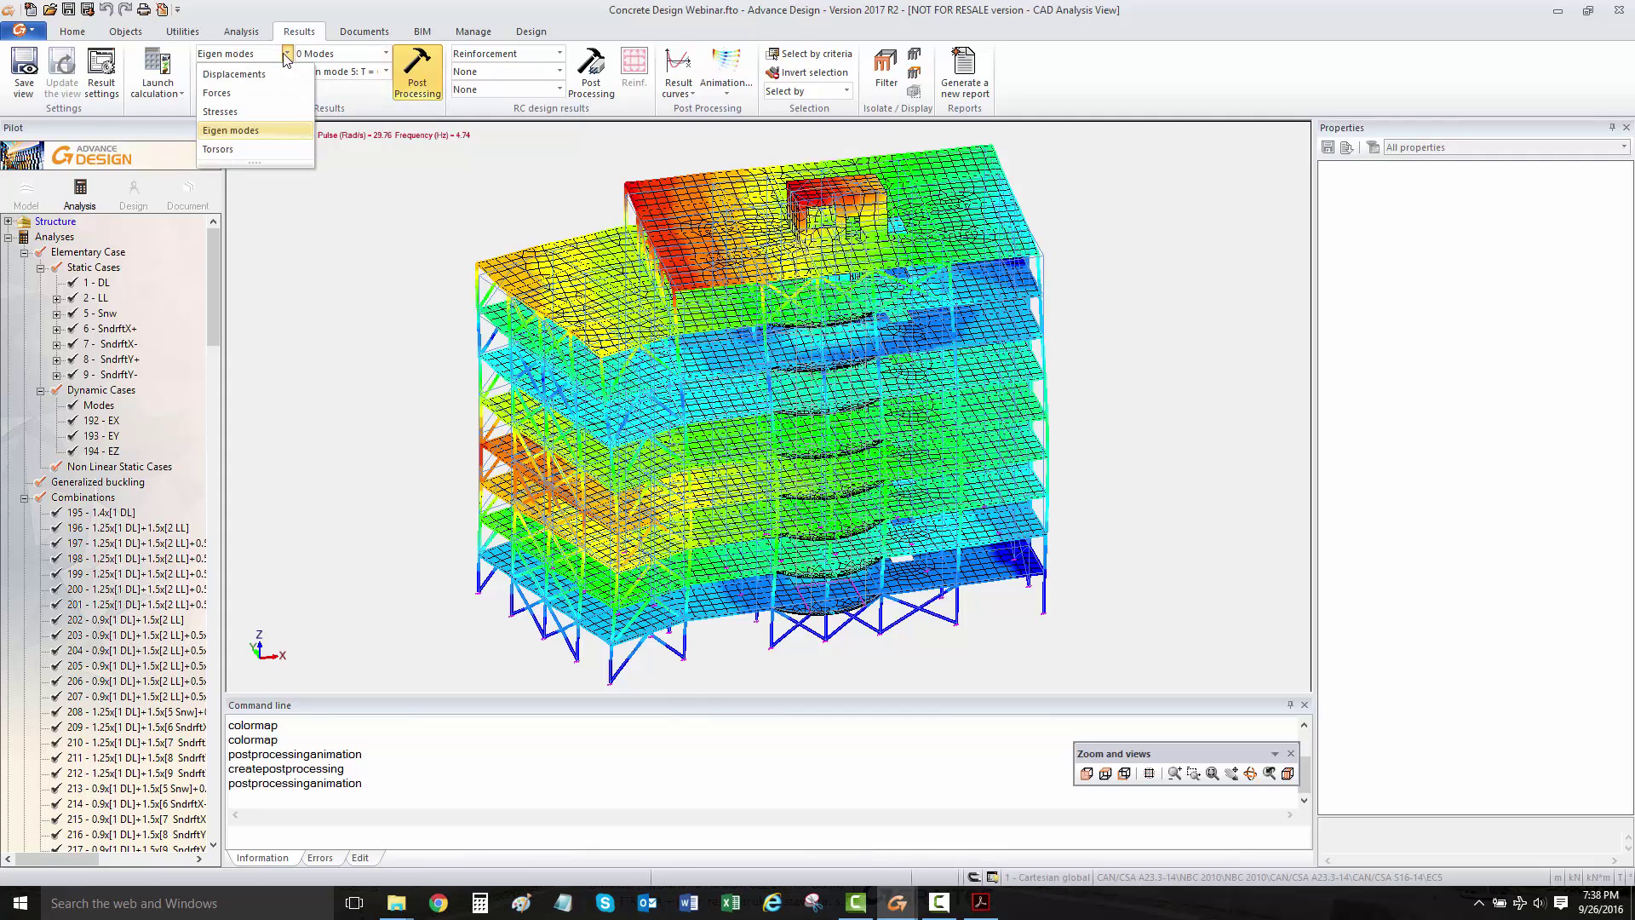
{"action": "left_click", "coordinate": [258, 95]}
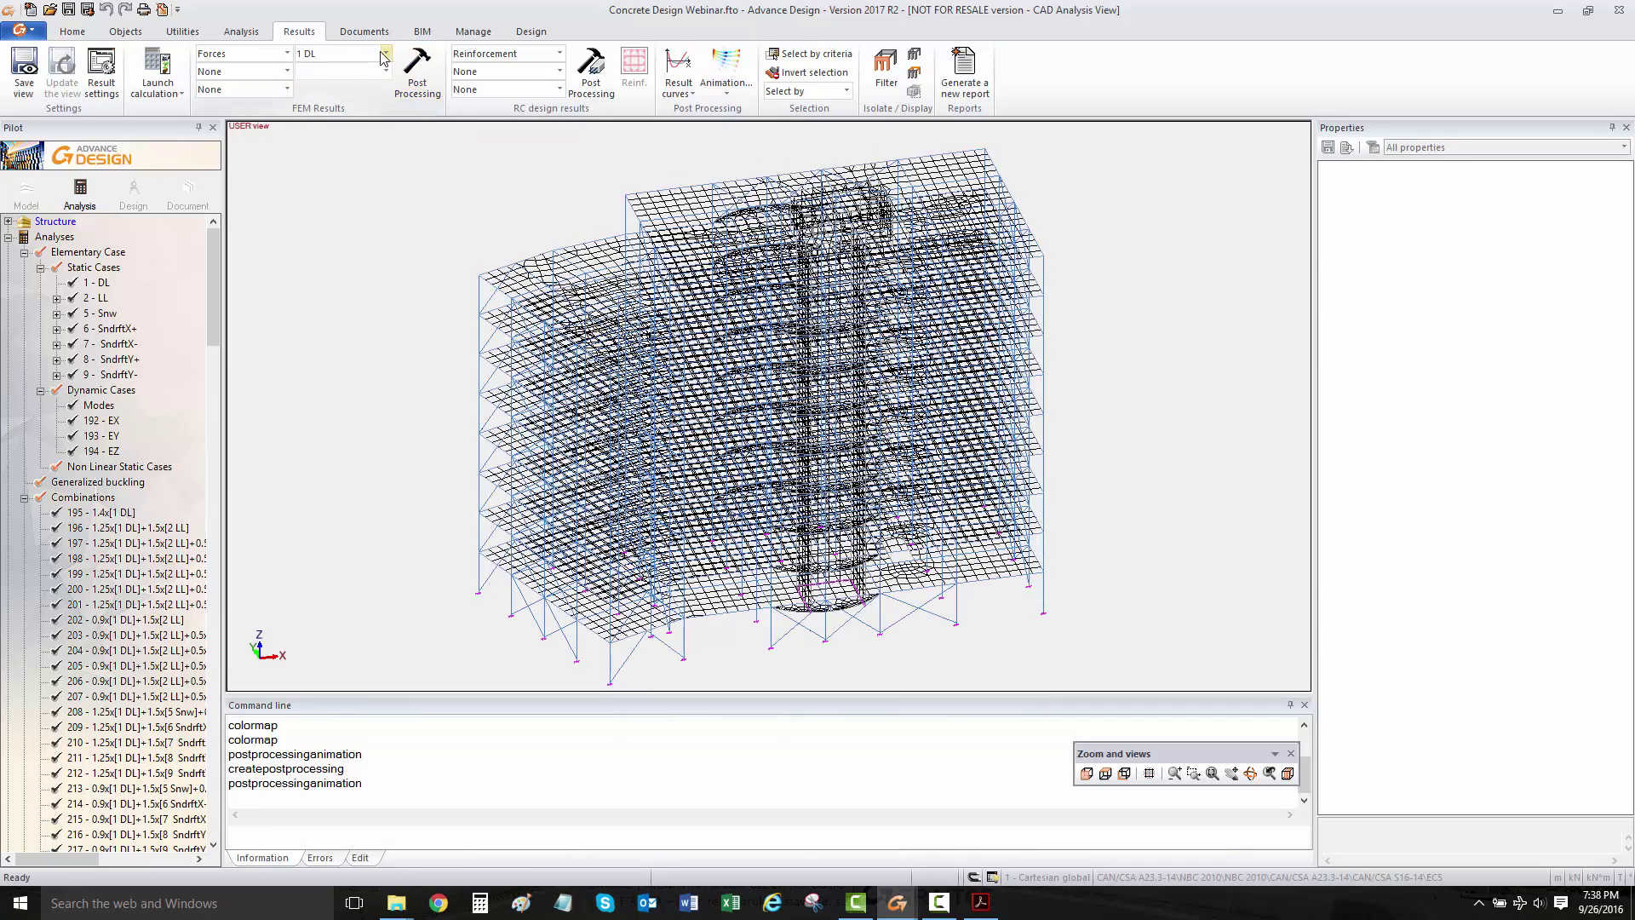
{"action": "left_click", "coordinate": [386, 53]}
{"action": "scroll", "coordinate": [381, 115], "scroll_direction": "down", "scroll_amount": 2}
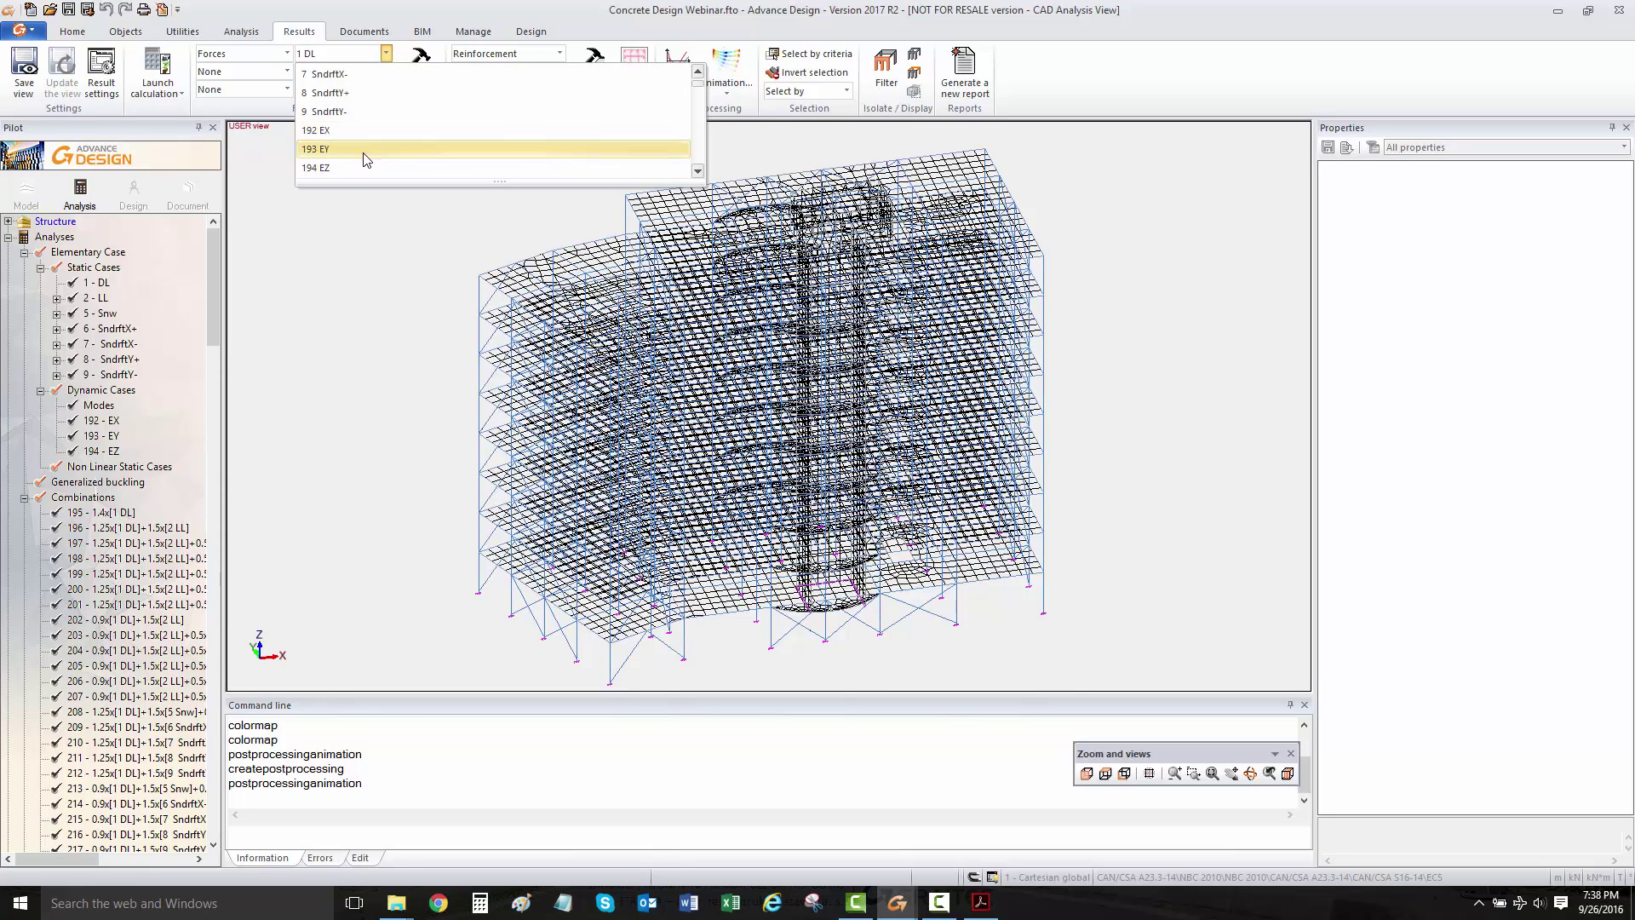
{"action": "scroll", "coordinate": [377, 155], "scroll_direction": "down", "scroll_amount": 8}
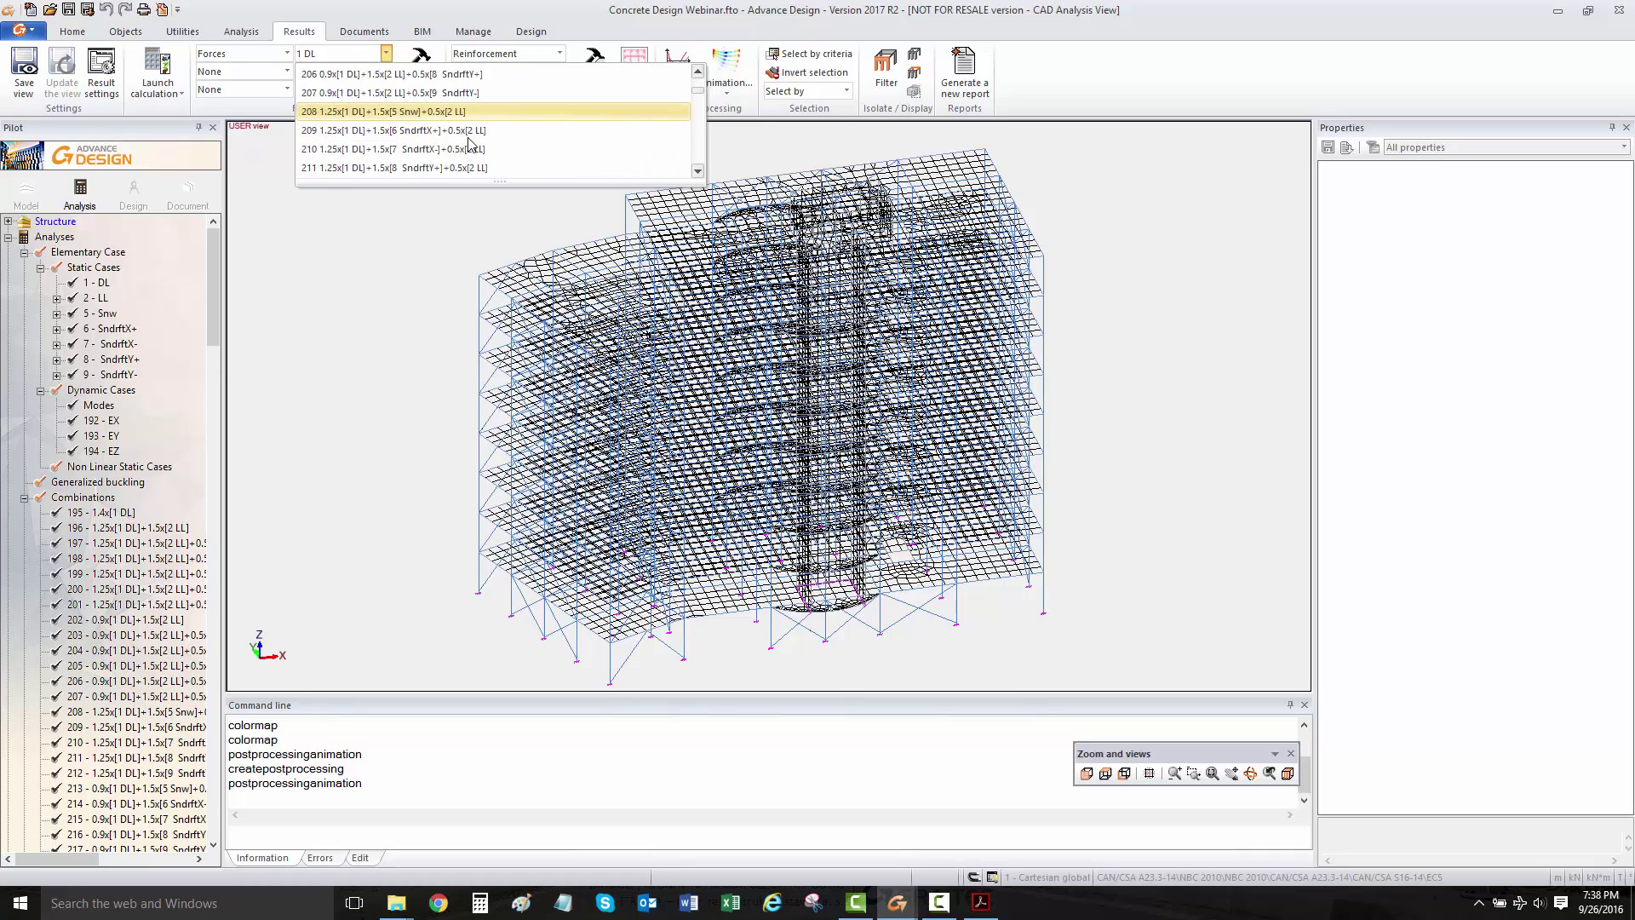
{"action": "scroll", "coordinate": [469, 145], "scroll_direction": "down", "scroll_amount": 4}
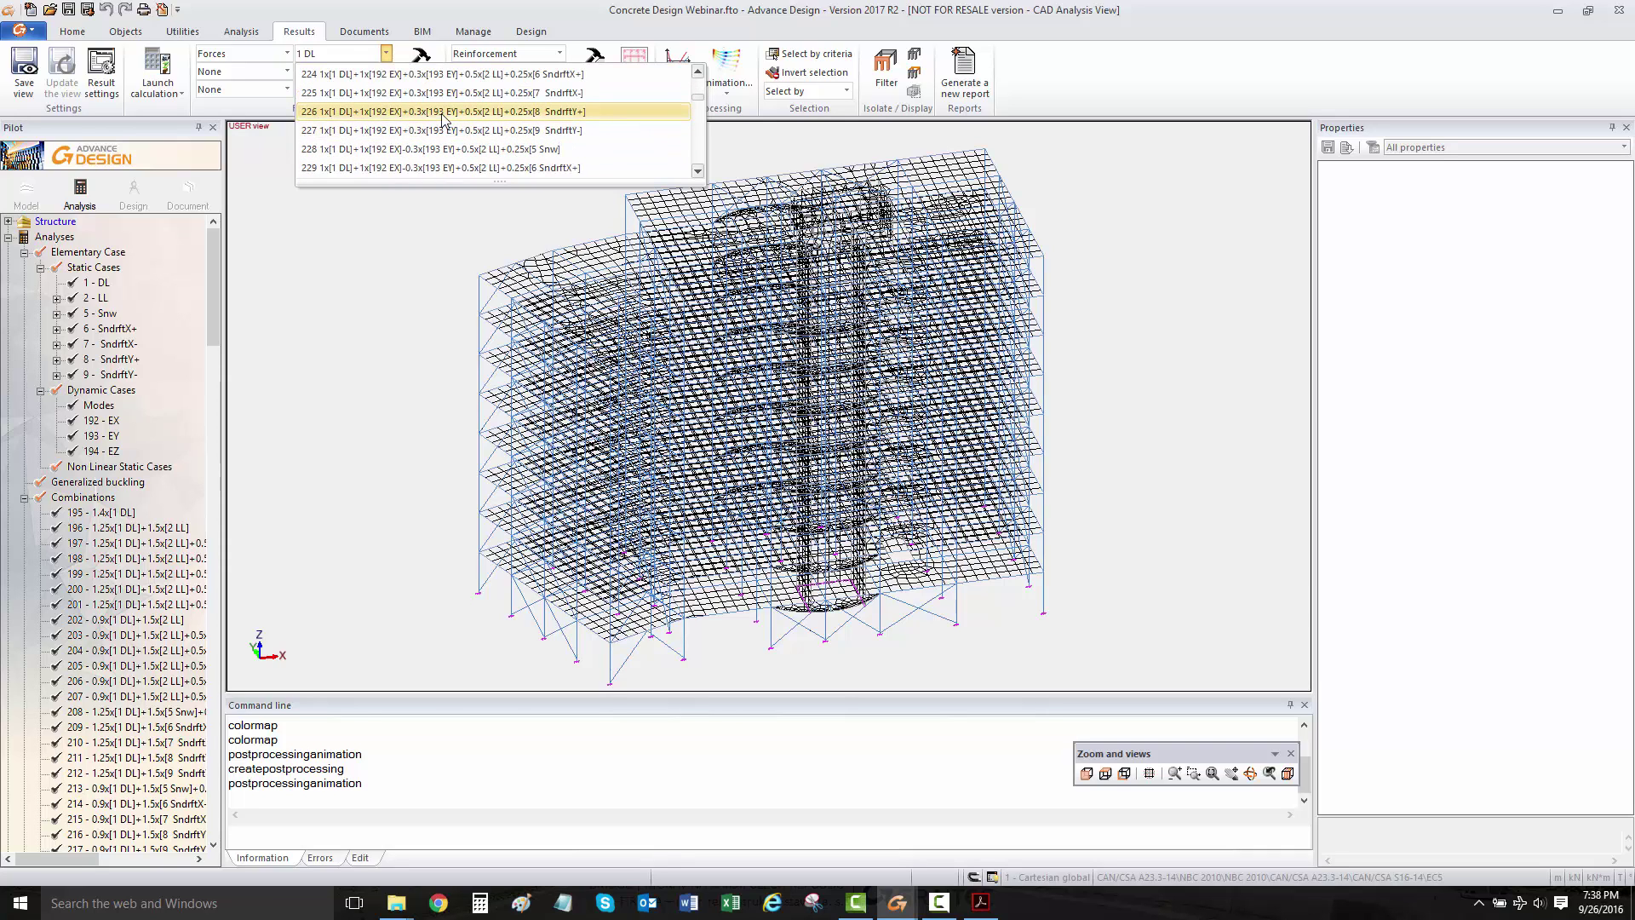
{"action": "scroll", "coordinate": [442, 119], "scroll_direction": "down", "scroll_amount": 10}
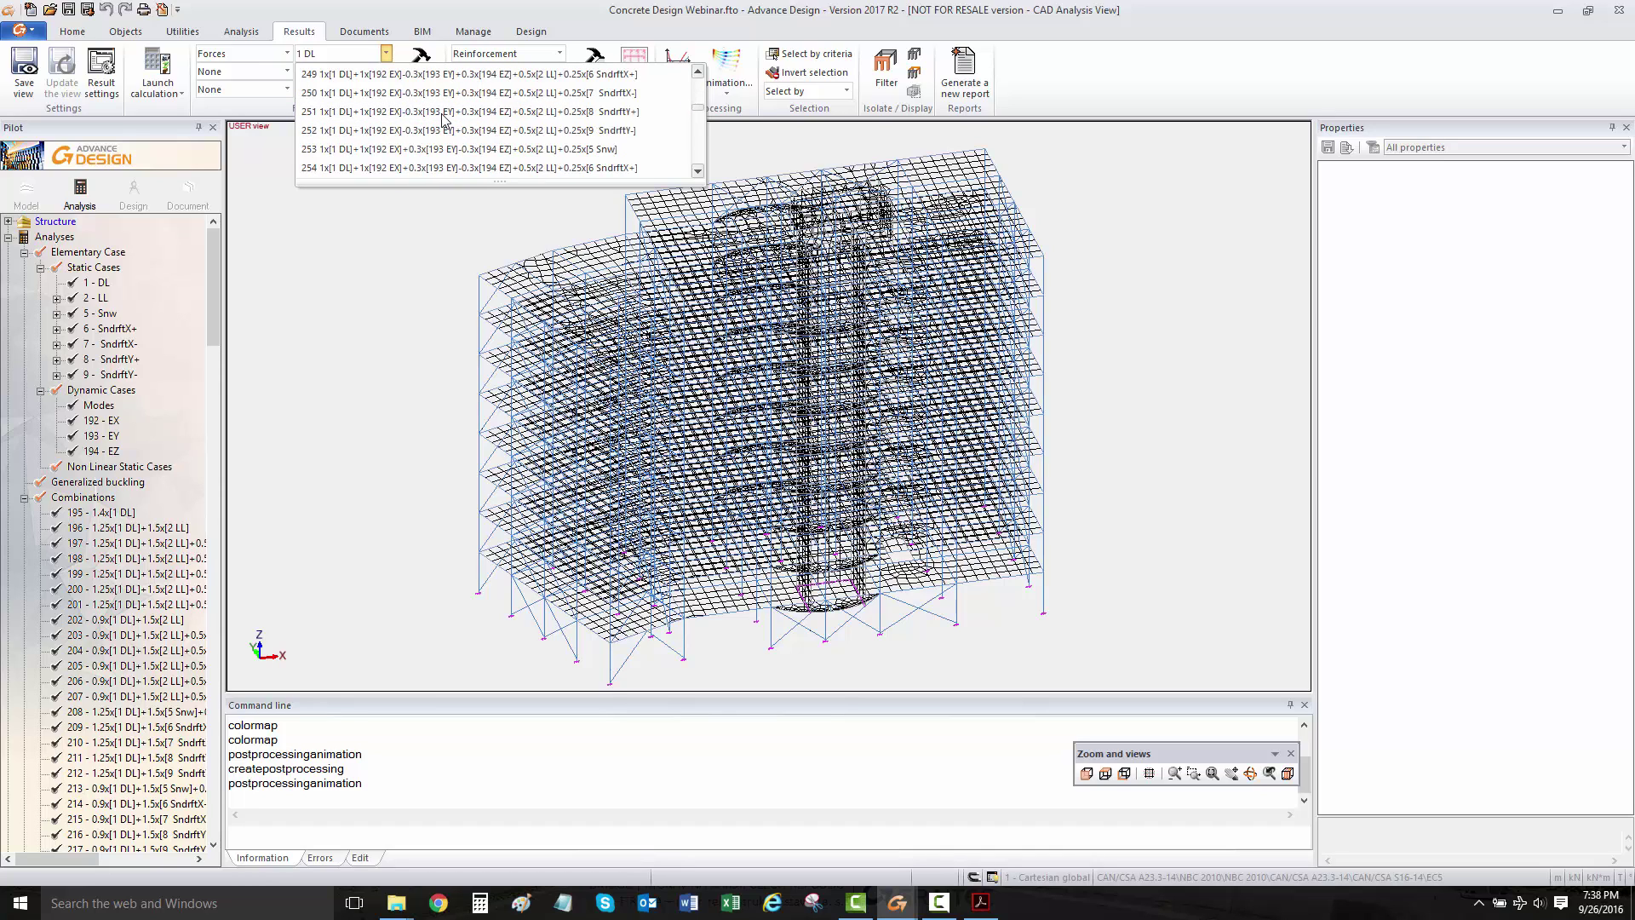
{"action": "scroll", "coordinate": [566, 141], "scroll_direction": "up", "scroll_amount": 9}
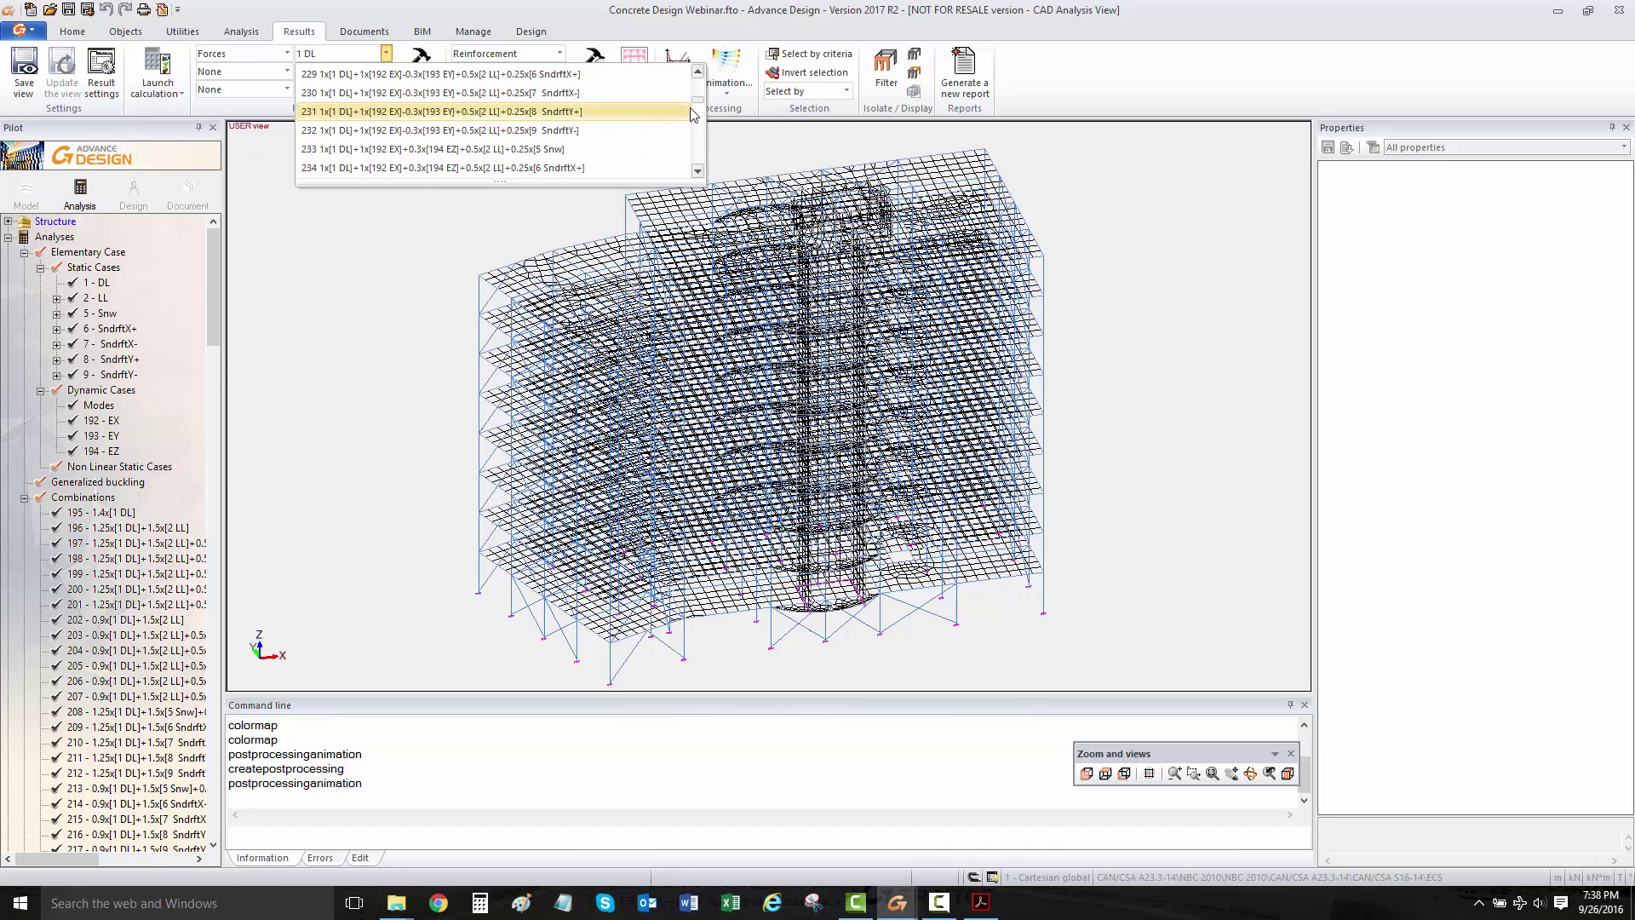
{"action": "scroll", "coordinate": [702, 99], "scroll_direction": "up", "scroll_amount": 15}
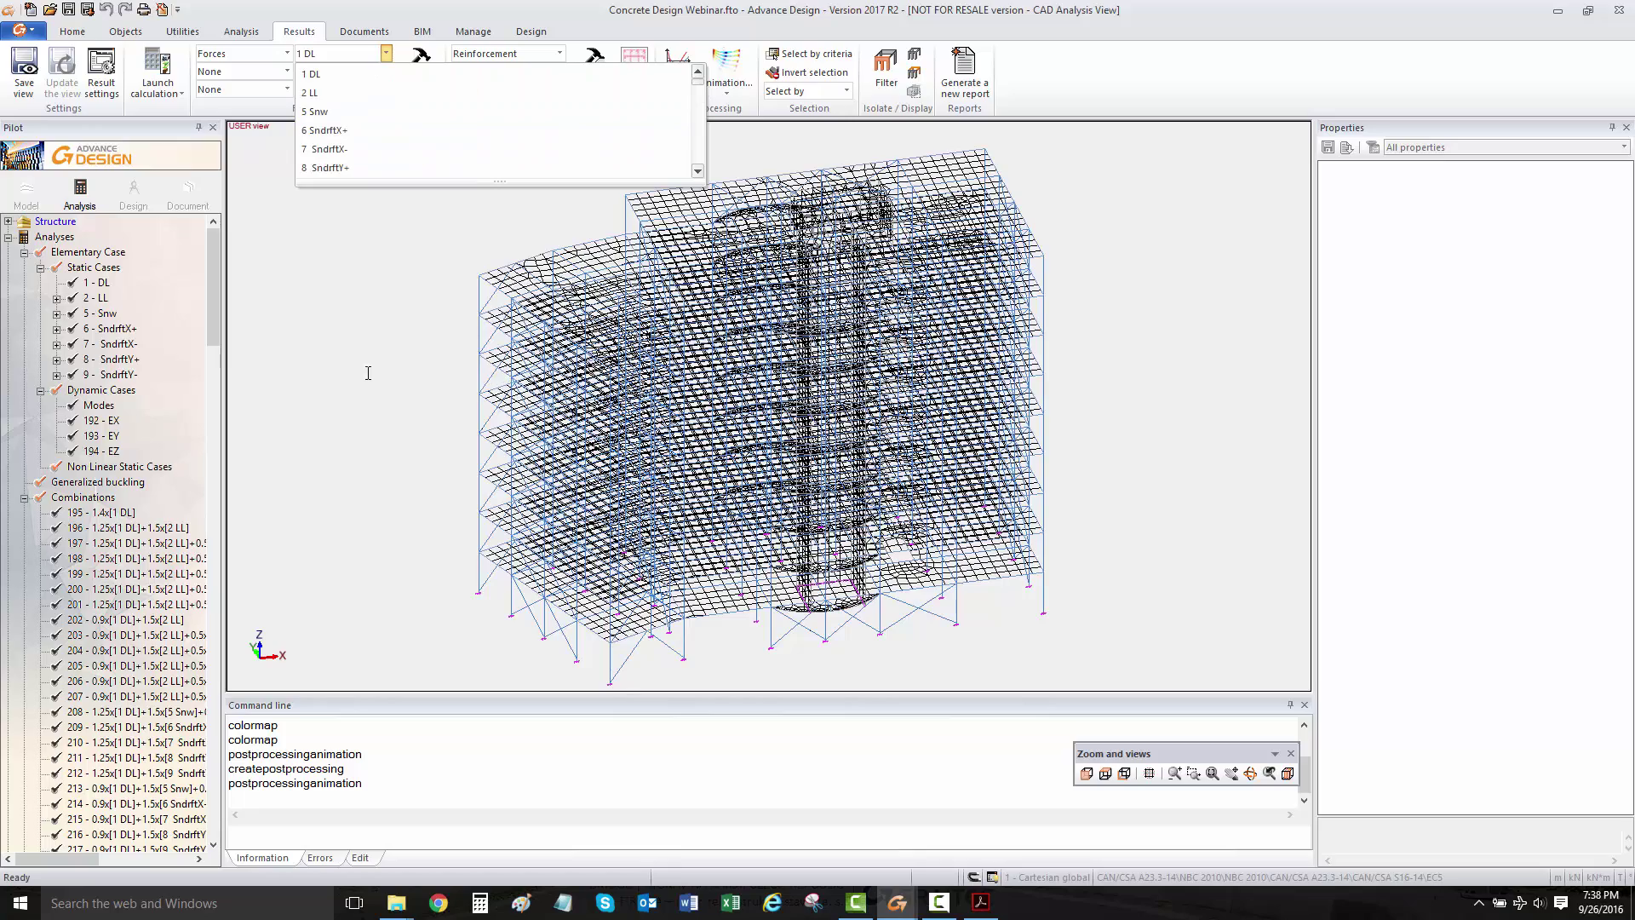
{"action": "left_click", "coordinate": [366, 372]}
Step: Hide the 9th floor down through the 1st floor in the structure so only the base level is displayed
{"action": "middle_click_drag", "start_coordinate": [580, 409], "coordinate": [599, 409], "text": "shift"}
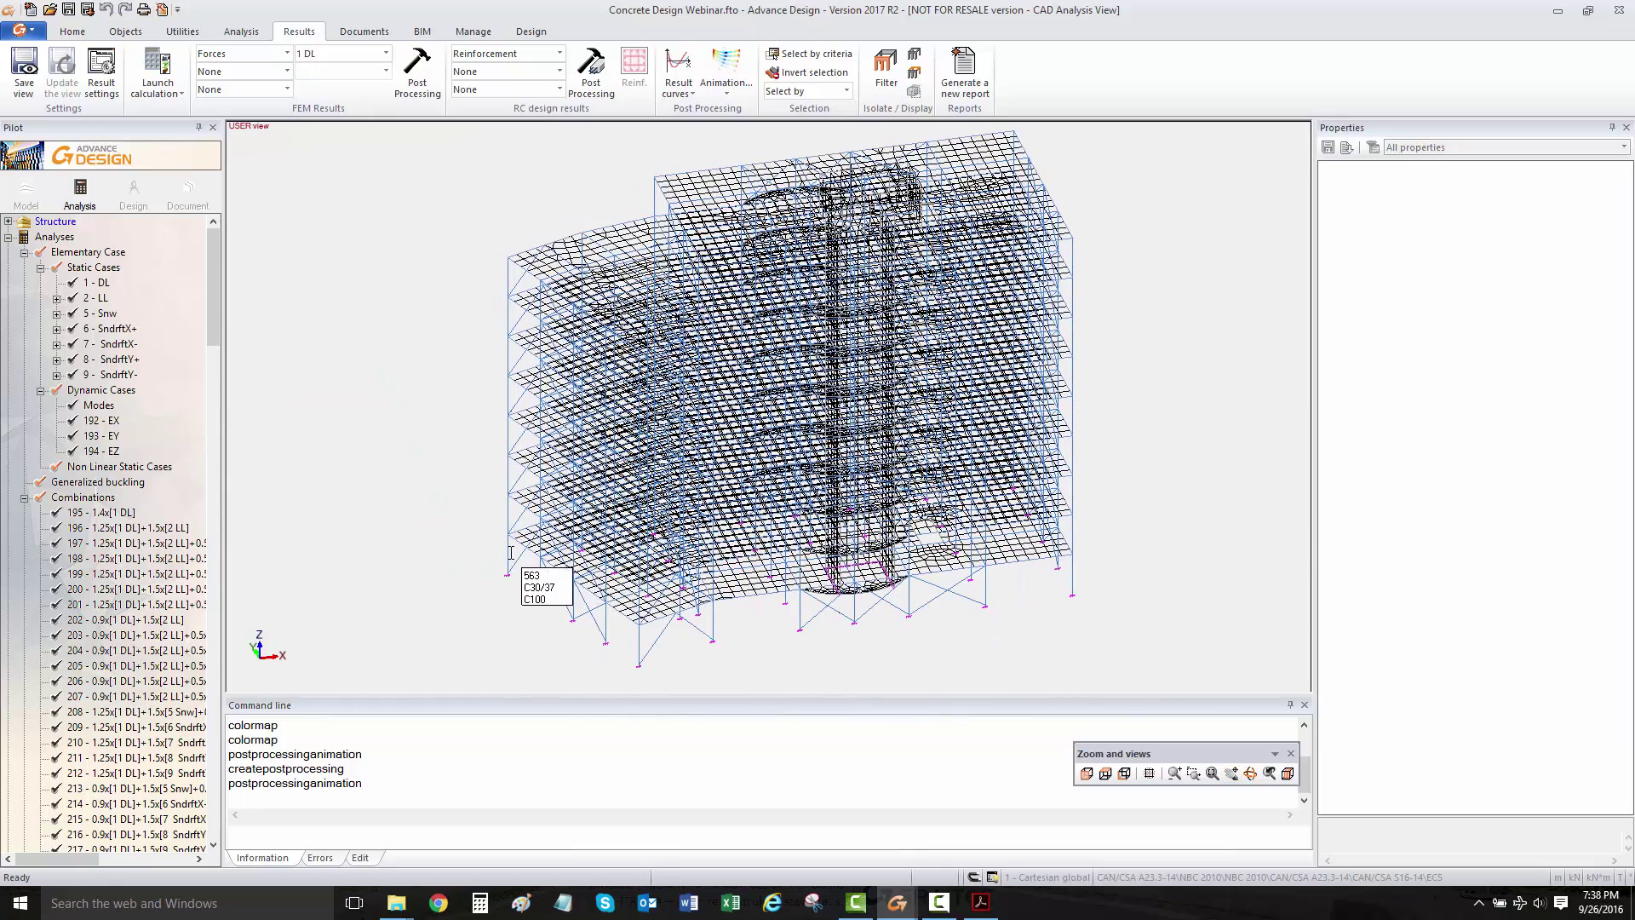
{"action": "left_click", "coordinate": [9, 223]}
{"action": "left_click", "coordinate": [74, 375]}
{"action": "left_click", "coordinate": [75, 375]}
{"action": "double_click", "coordinate": [75, 375]}
{"action": "double_click", "coordinate": [77, 359]}
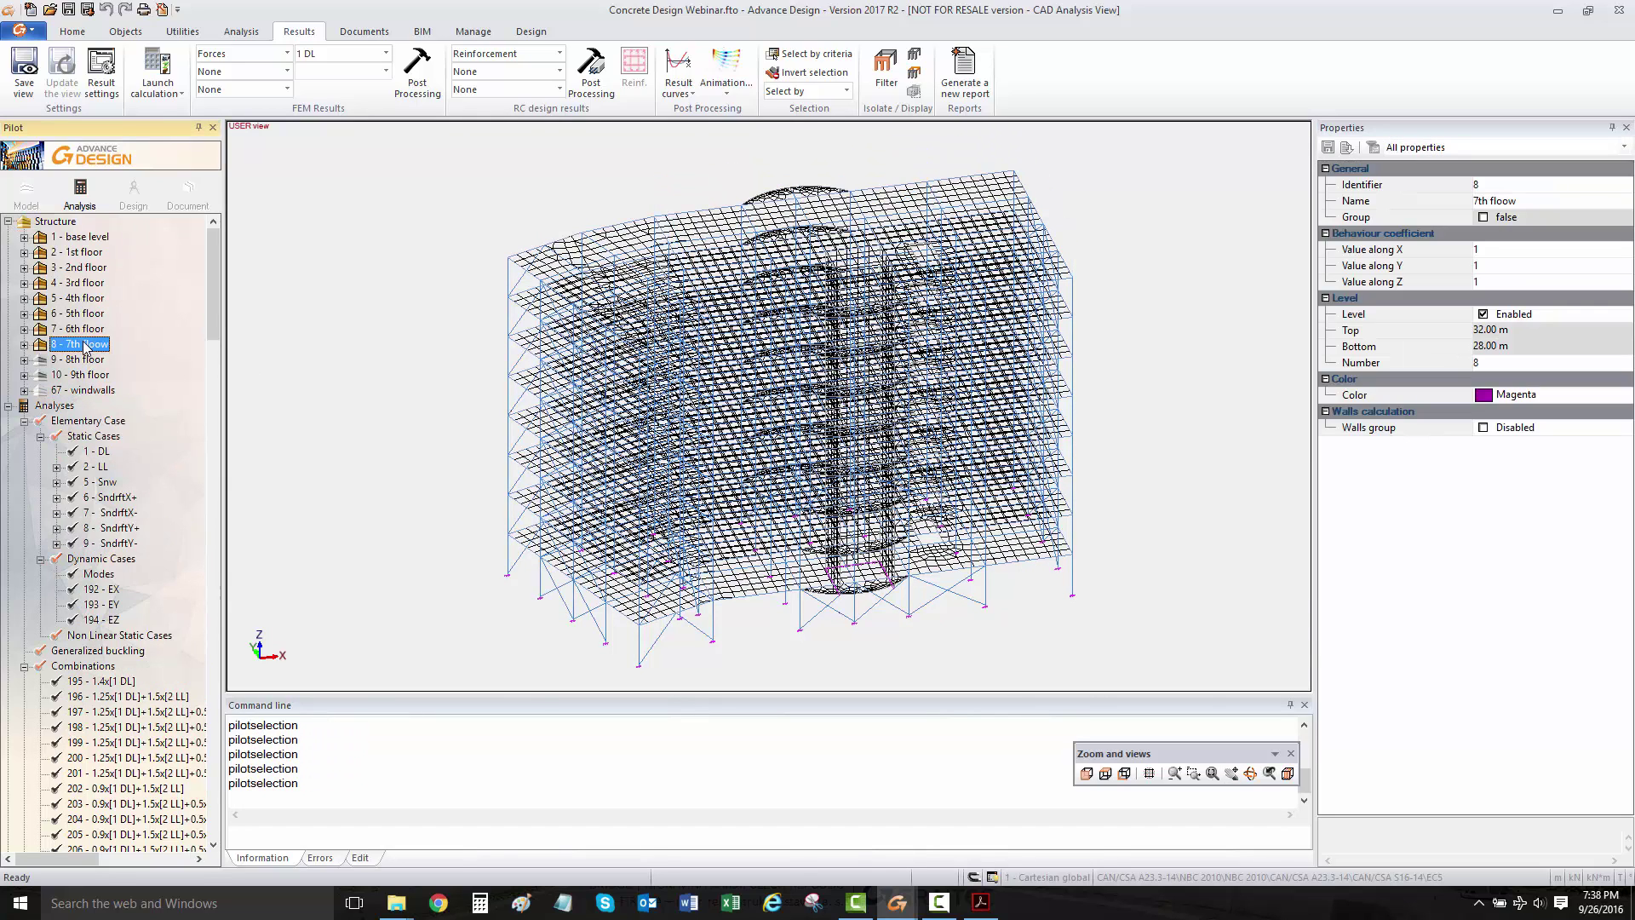
{"action": "double_click", "coordinate": [83, 344]}
{"action": "double_click", "coordinate": [95, 330]}
{"action": "double_click", "coordinate": [95, 313]}
{"action": "double_click", "coordinate": [95, 298]}
{"action": "double_click", "coordinate": [95, 298]}
{"action": "double_click", "coordinate": [85, 283]}
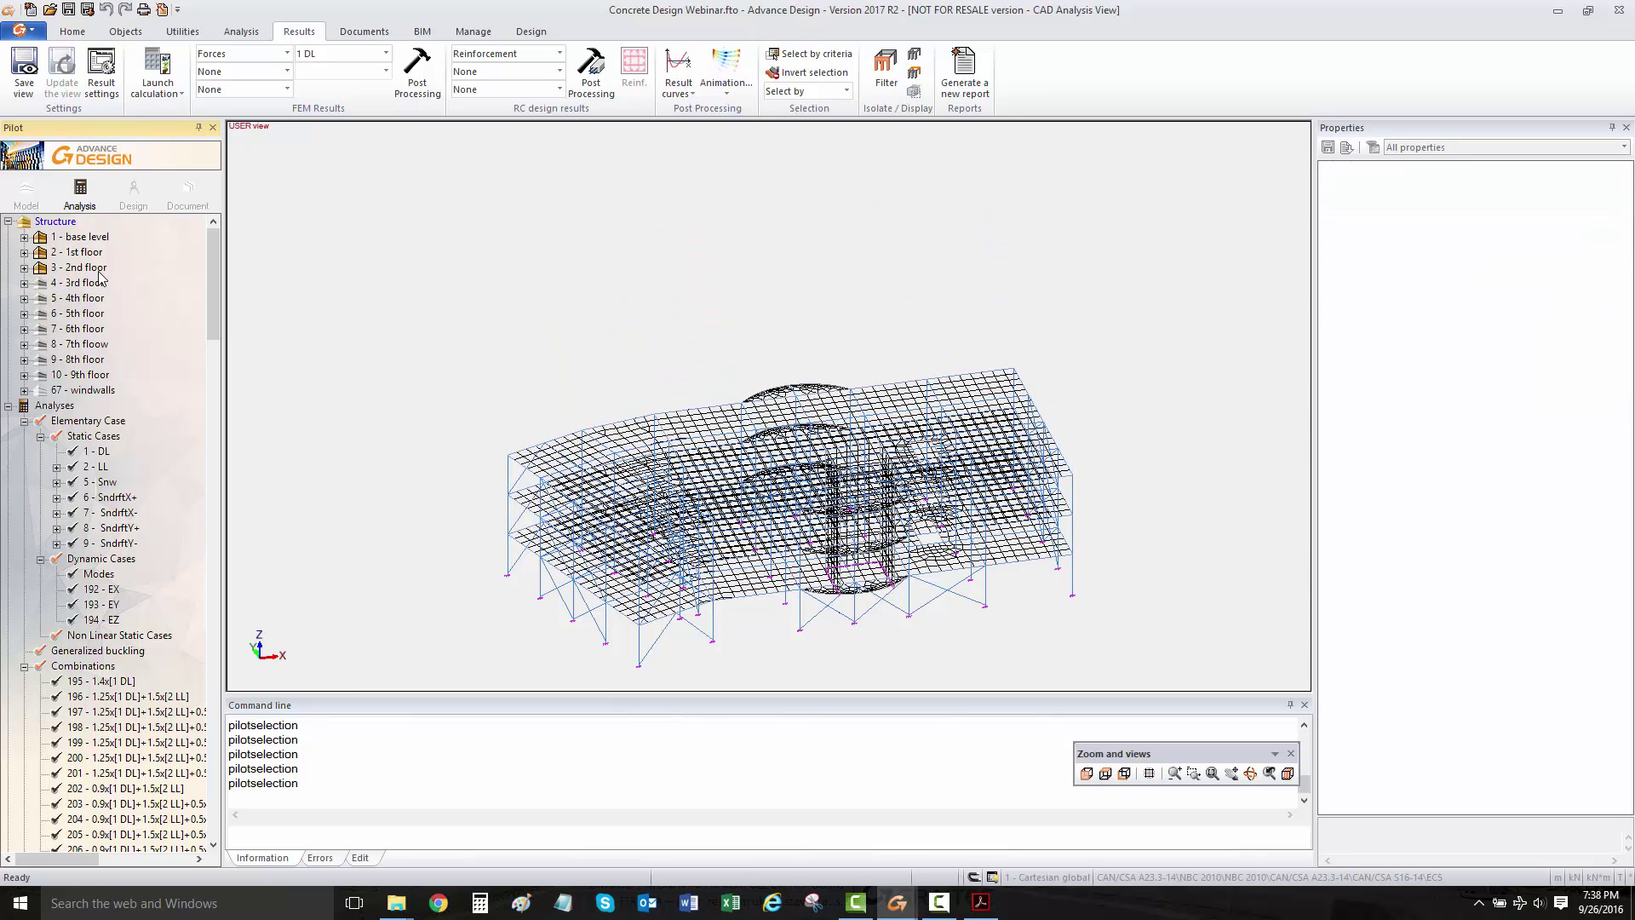
{"action": "double_click", "coordinate": [85, 267]}
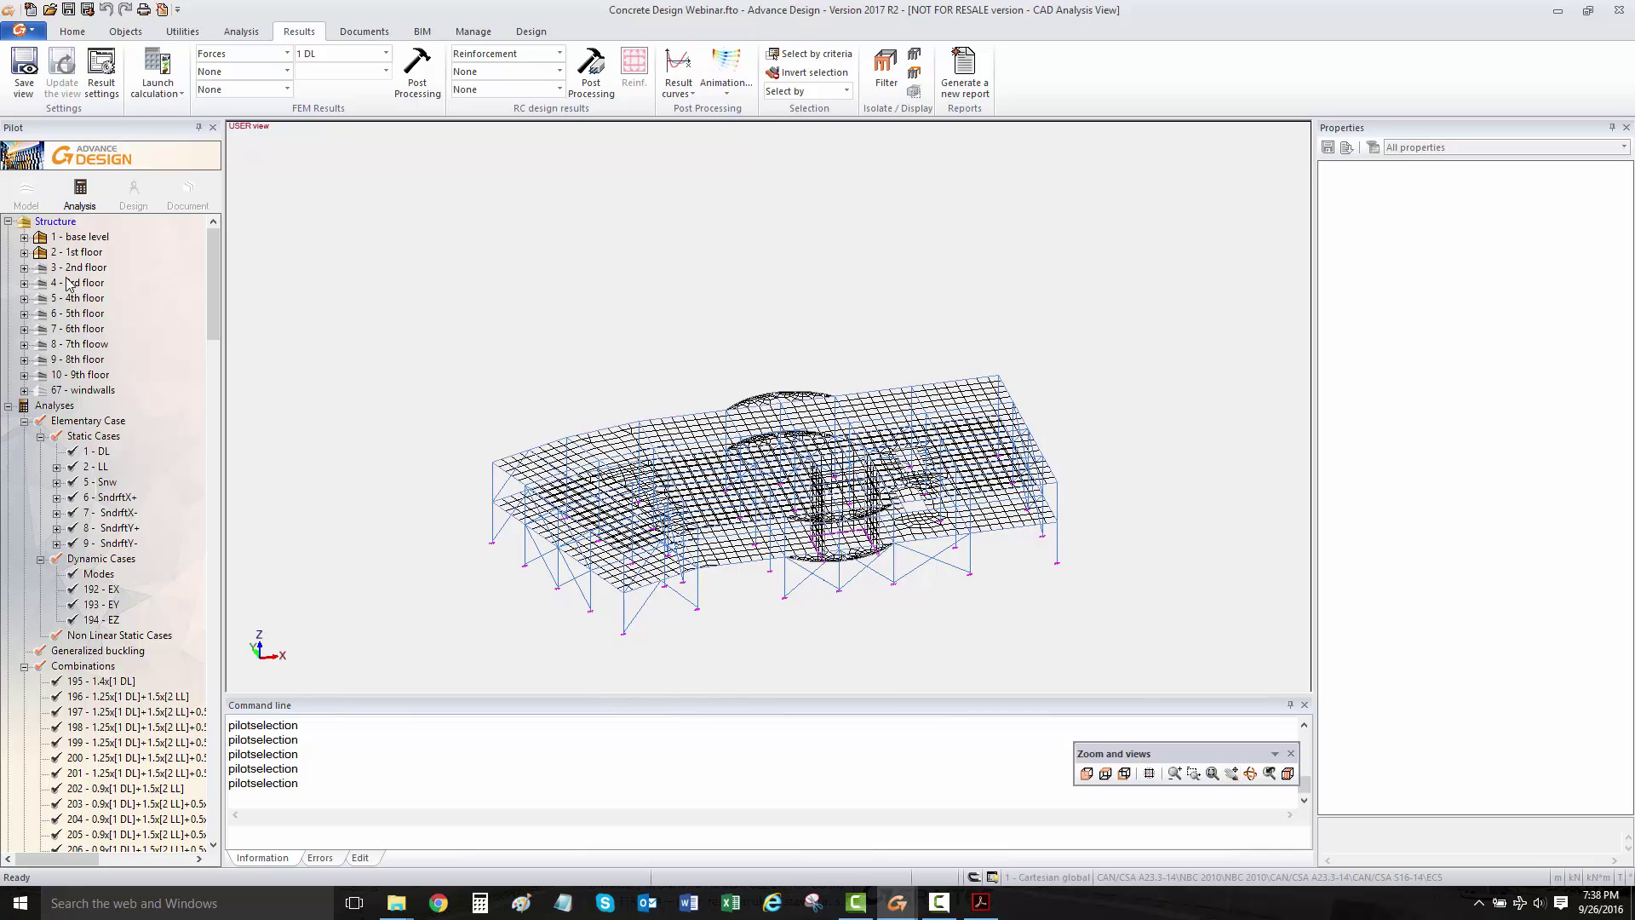
{"action": "double_click", "coordinate": [95, 256]}
{"action": "middle_click_drag", "start_coordinate": [685, 355], "coordinate": [650, 317]}
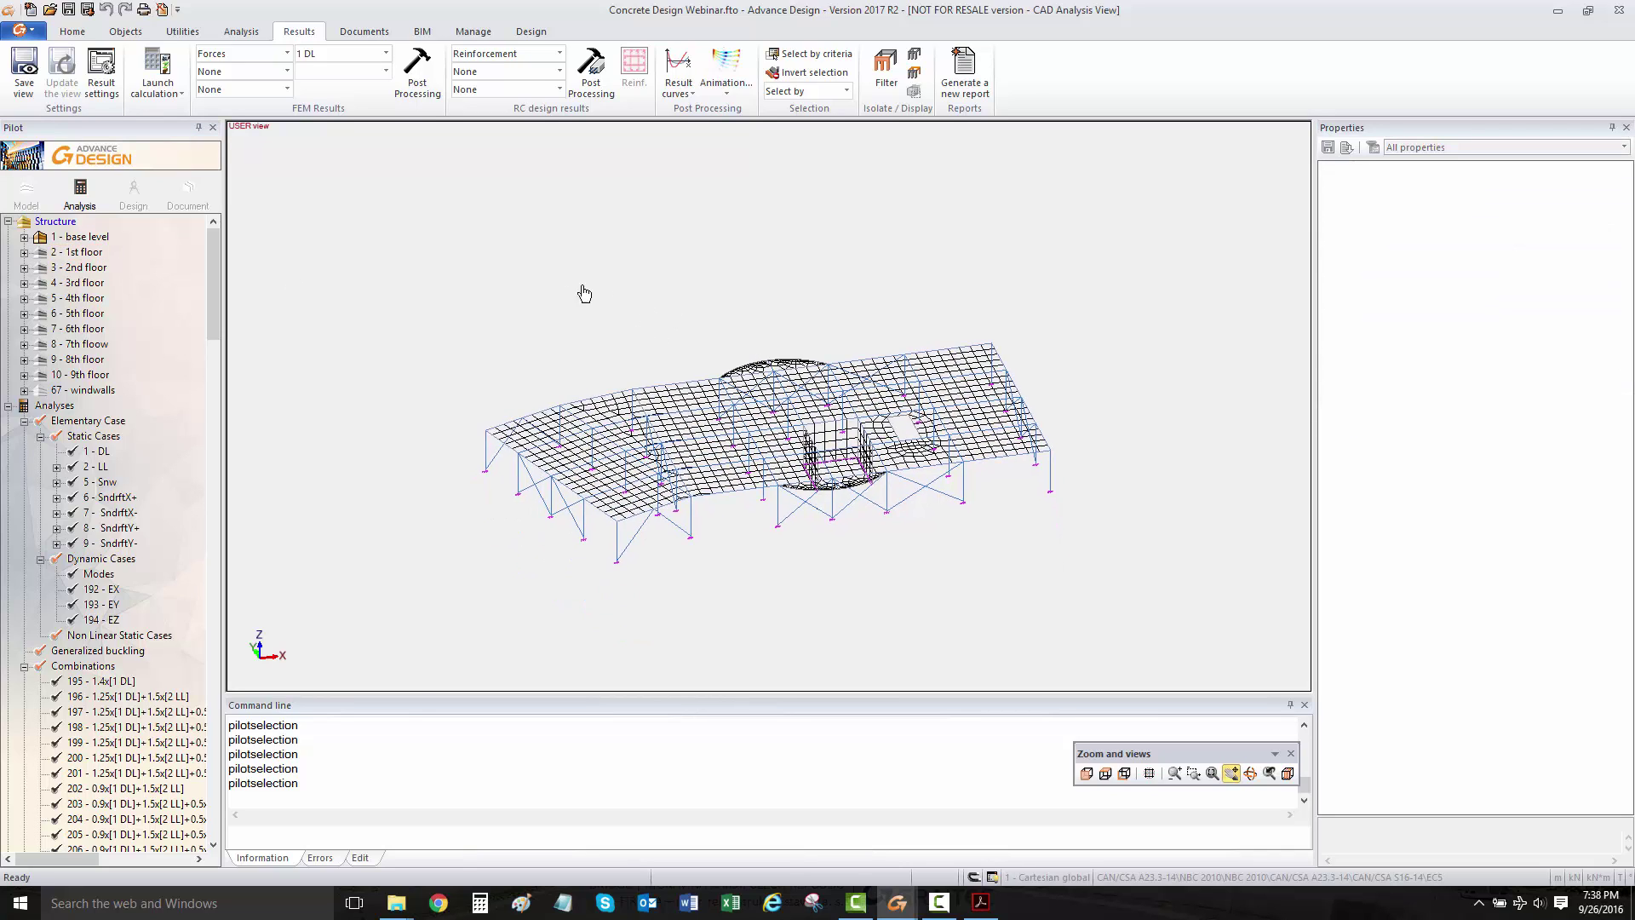
Step: Display the Az reinforcement results for the C100 corner column on the base level
{"action": "left_click", "coordinate": [560, 55]}
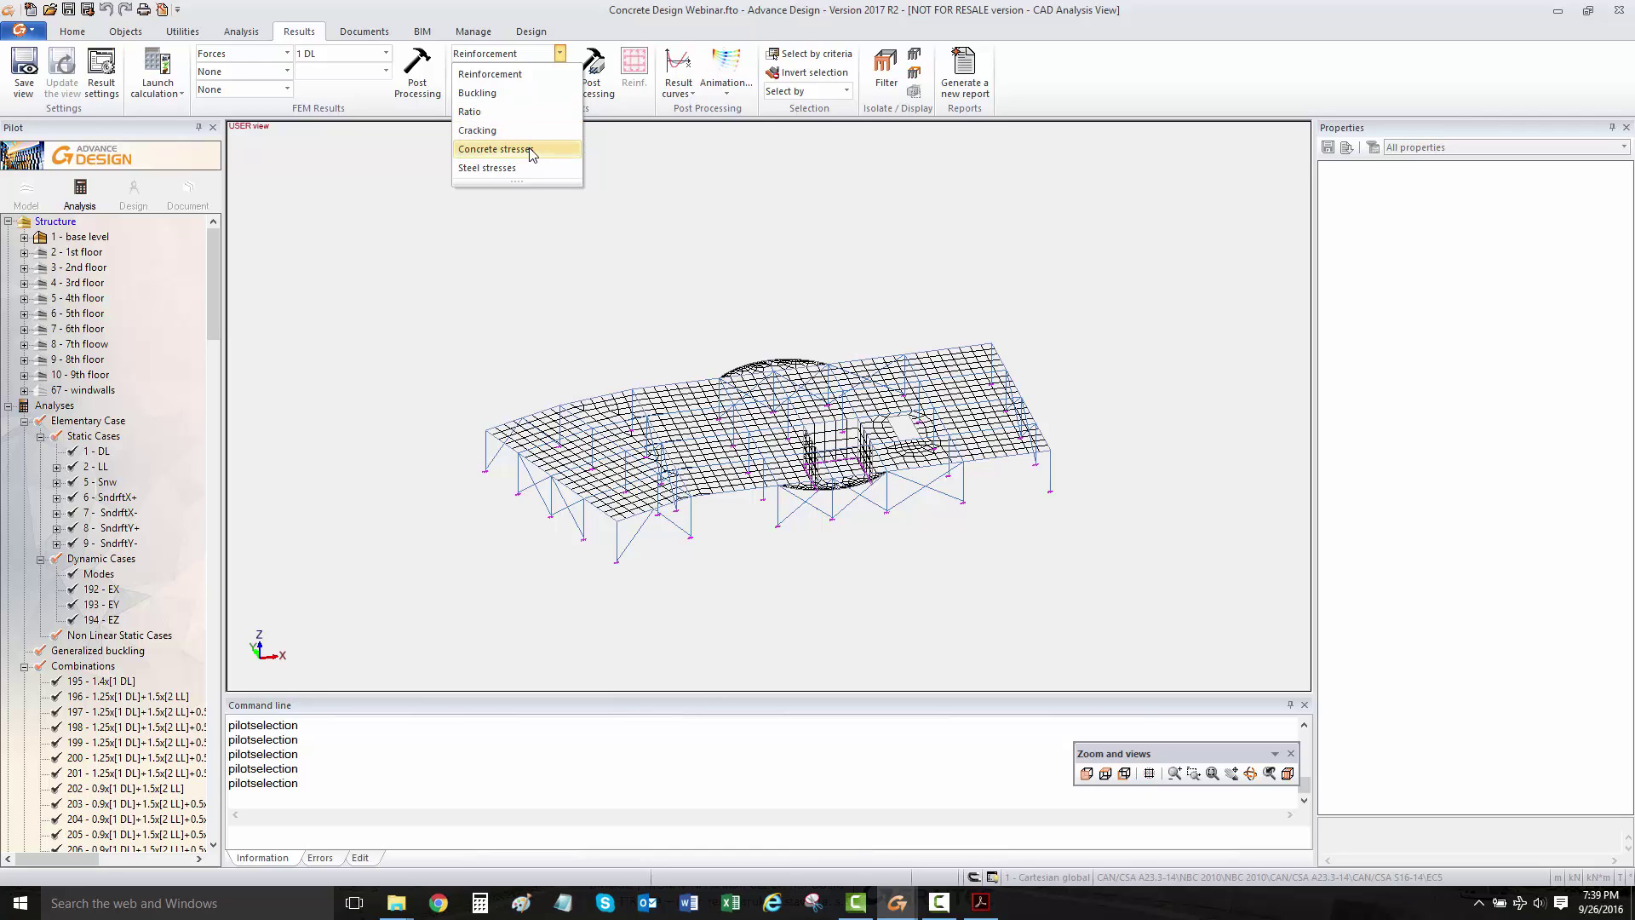
{"action": "left_click", "coordinate": [641, 193]}
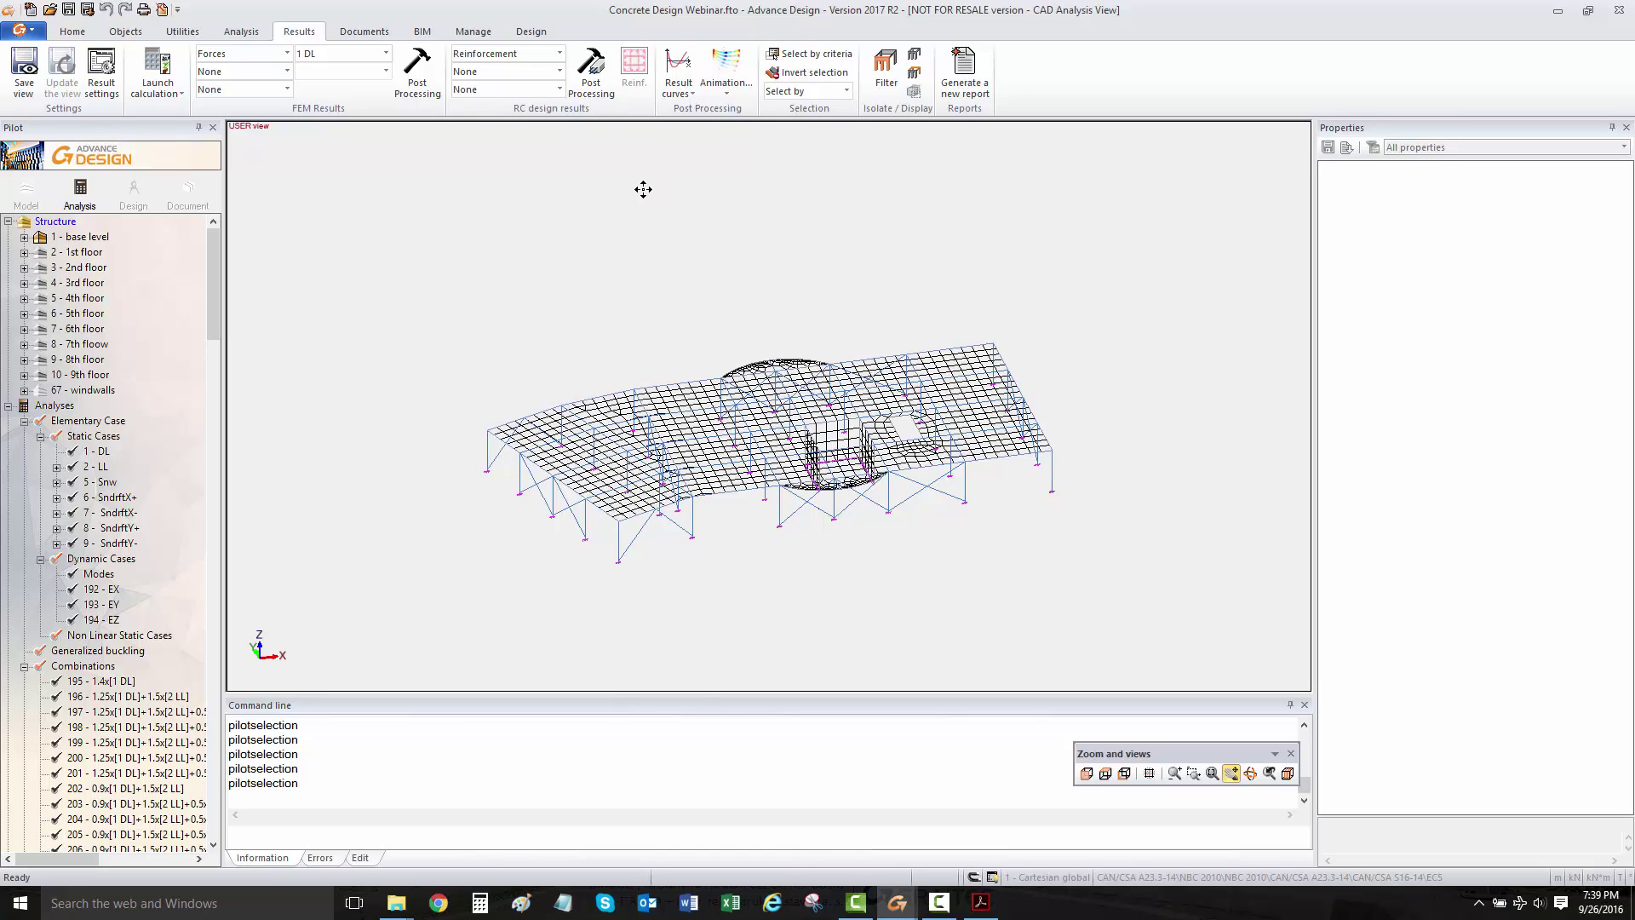
{"action": "left_click", "coordinate": [489, 460]}
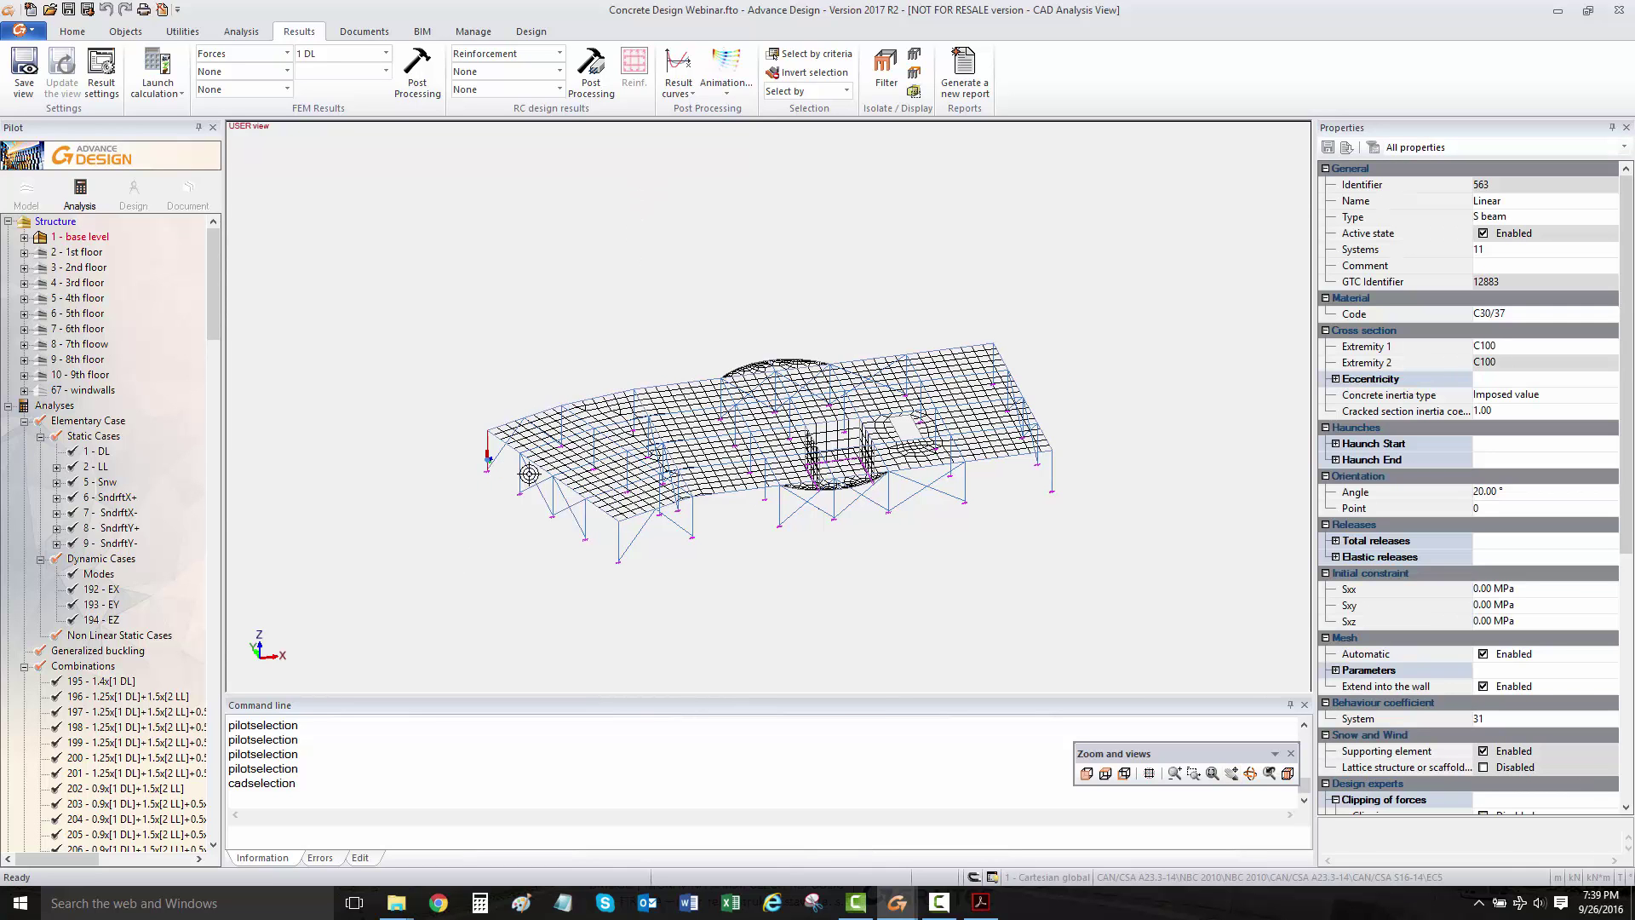
{"action": "scroll", "coordinate": [521, 489], "scroll_direction": "up", "scroll_amount": 5}
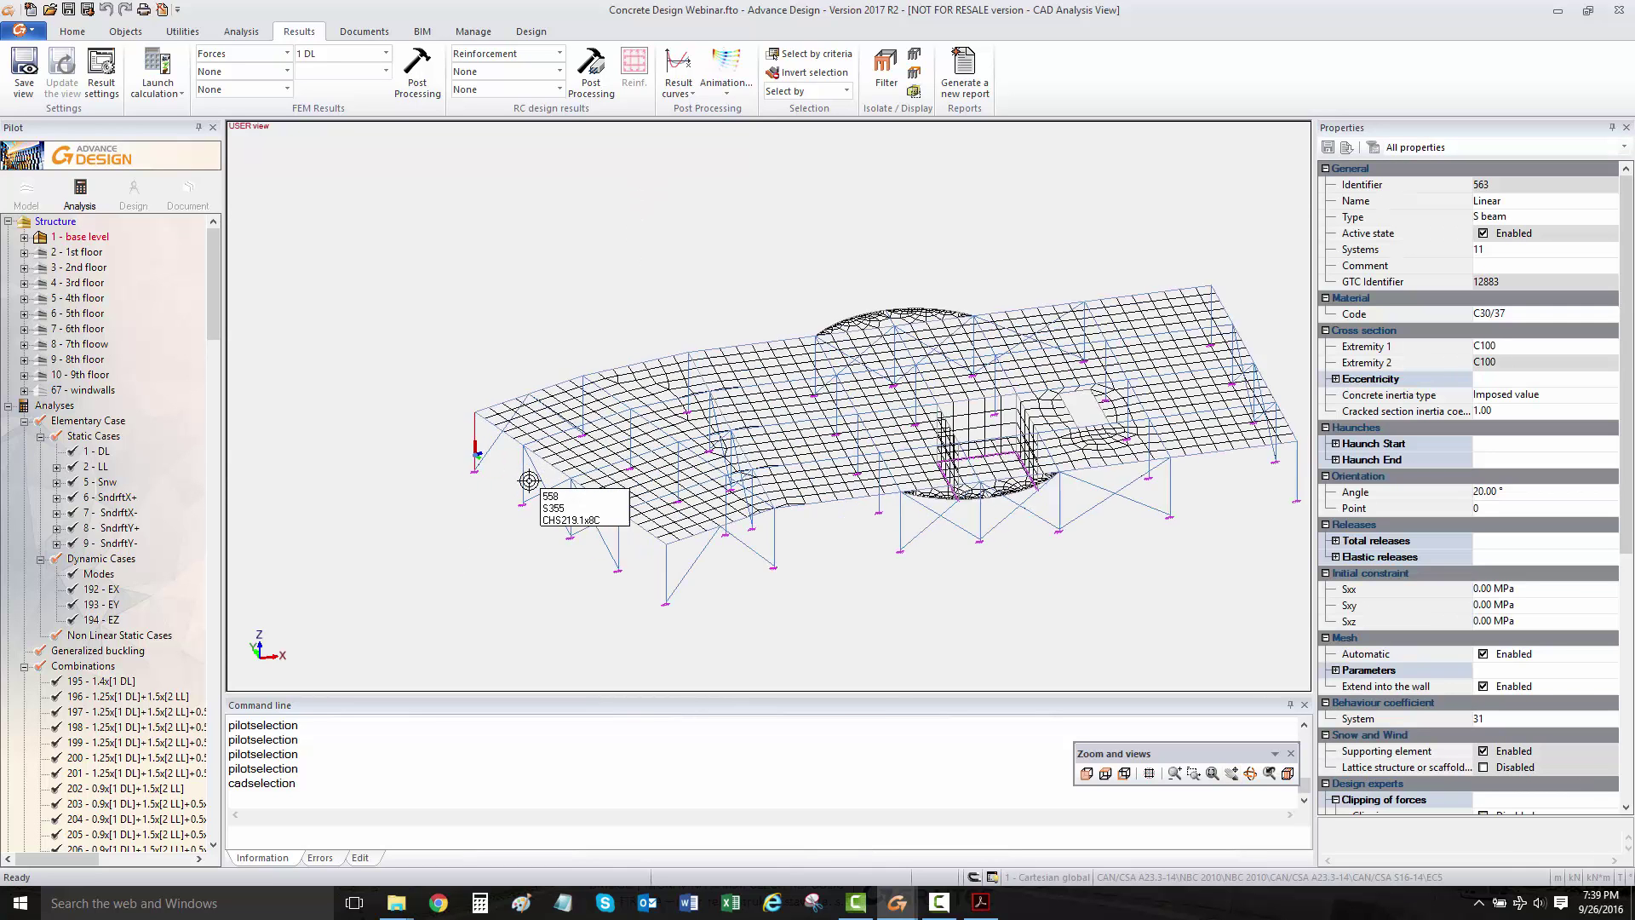
{"action": "left_click", "coordinate": [559, 72]}
{"action": "left_click_drag", "start_coordinate": [567, 182], "coordinate": [564, 107]}
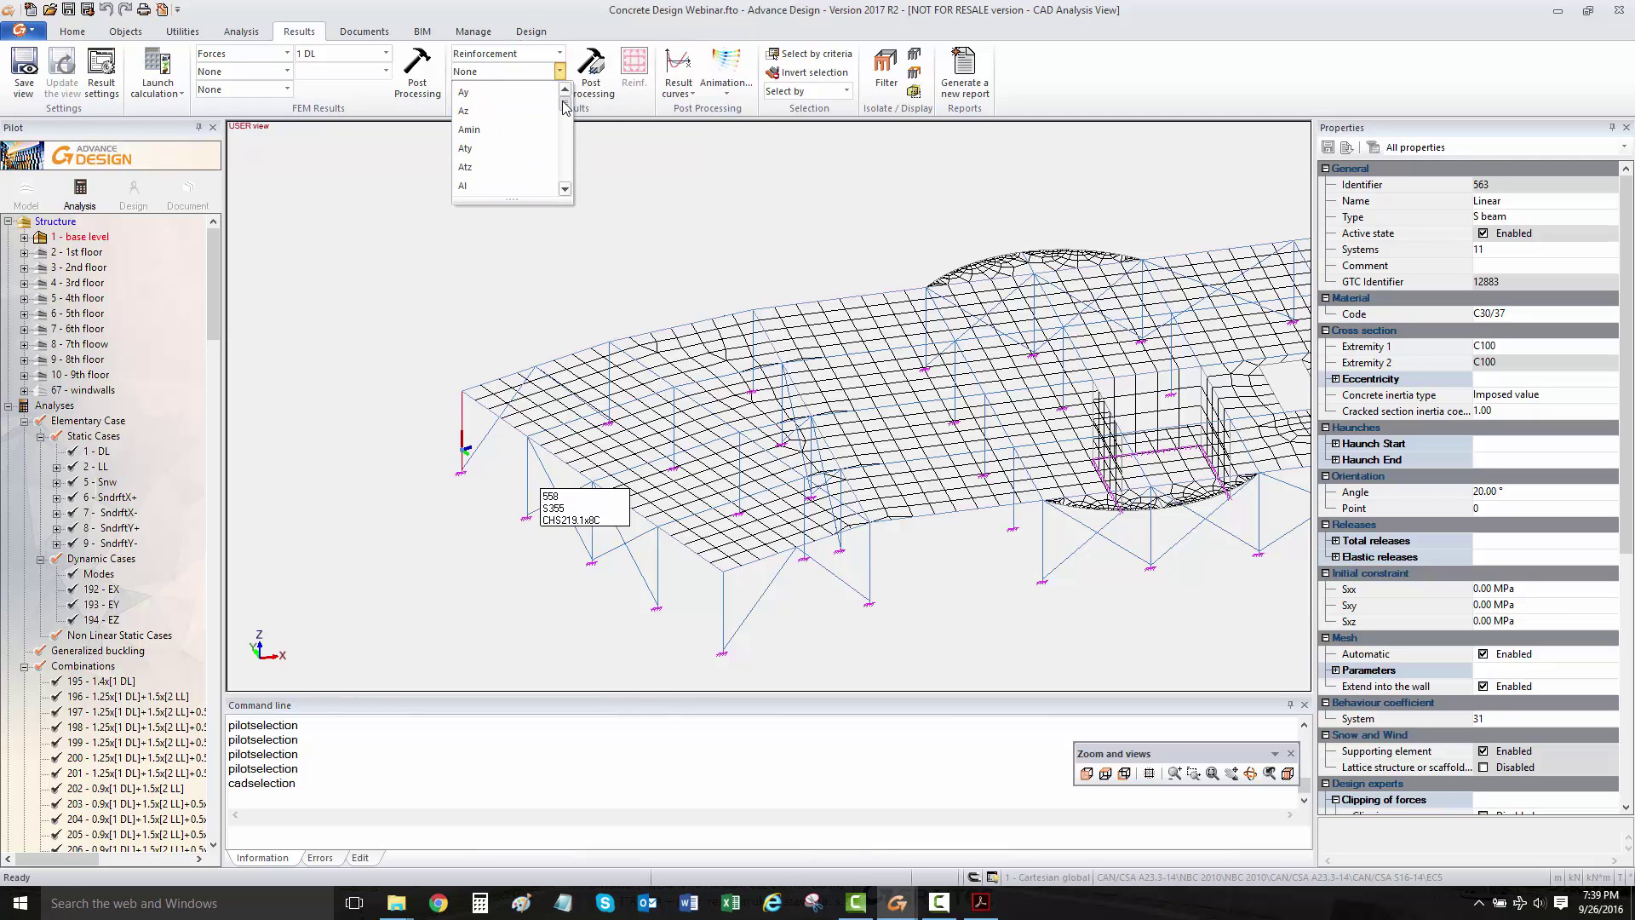
{"action": "left_click", "coordinate": [477, 110]}
{"action": "left_click", "coordinate": [588, 72]}
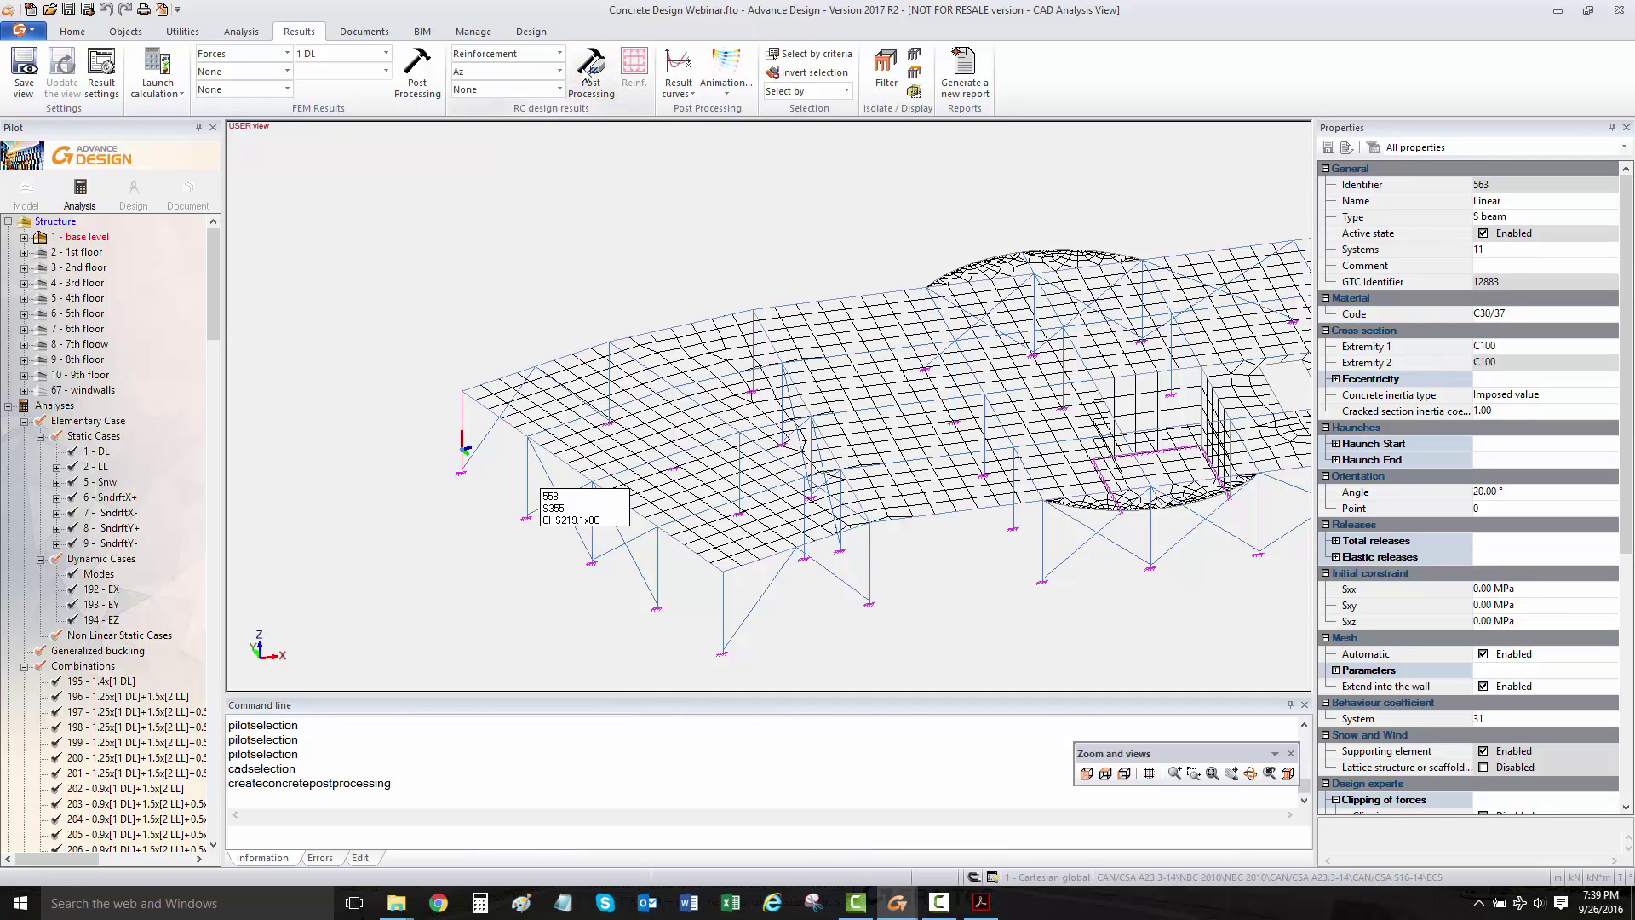
{"action": "middle_click_drag", "start_coordinate": [522, 286], "coordinate": [494, 264]}
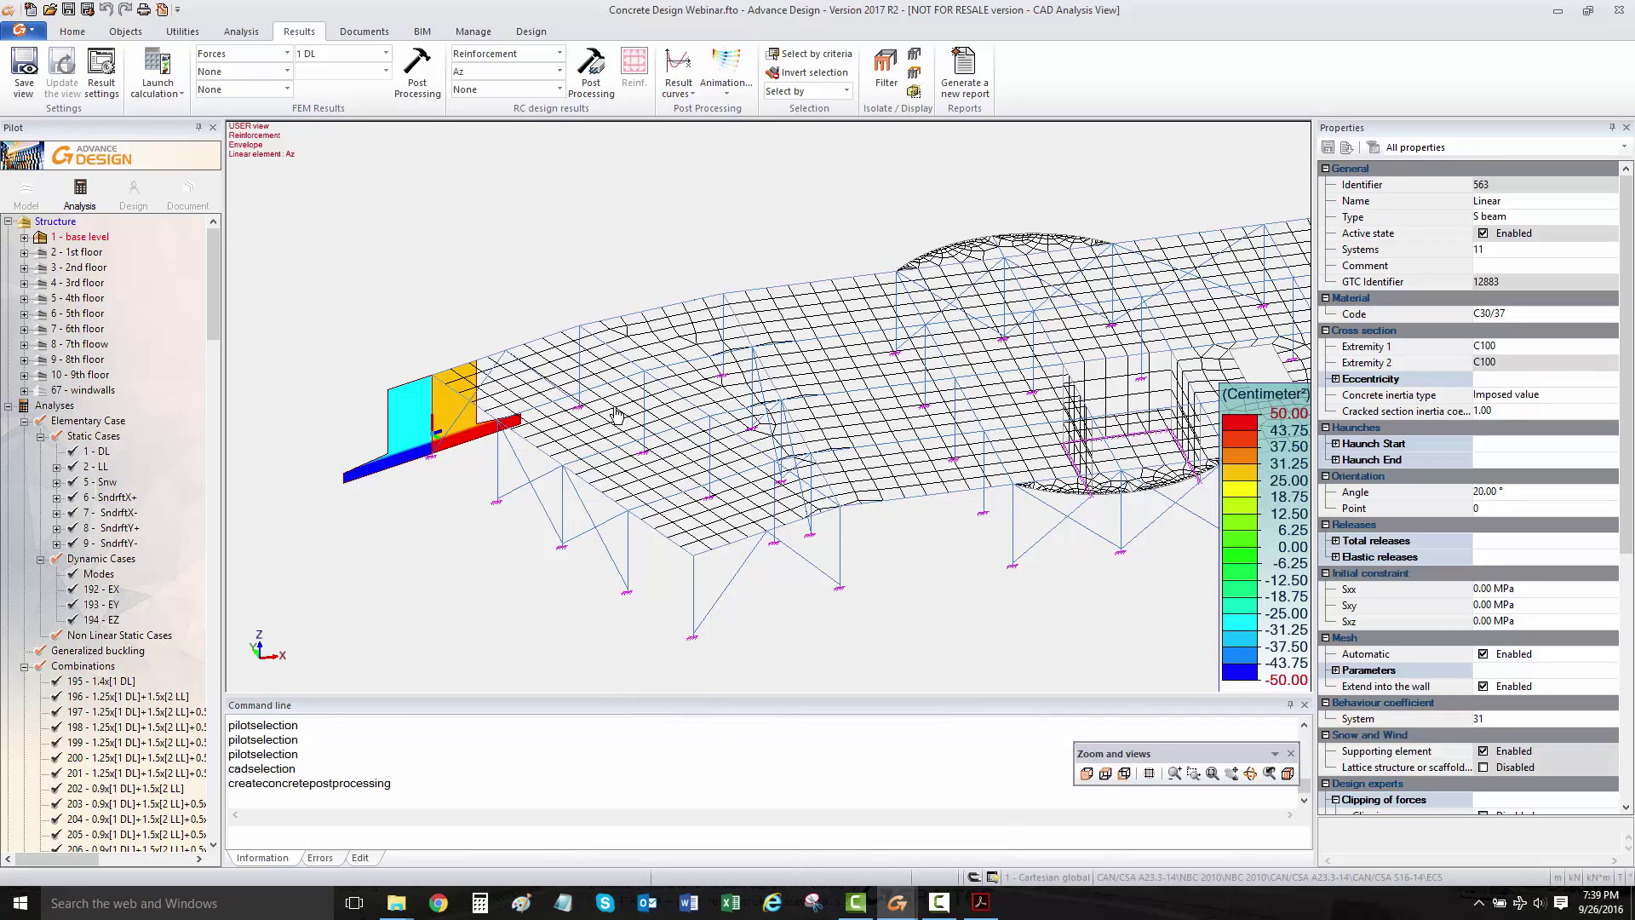
{"action": "middle_click_drag", "start_coordinate": [613, 406], "coordinate": [583, 418]}
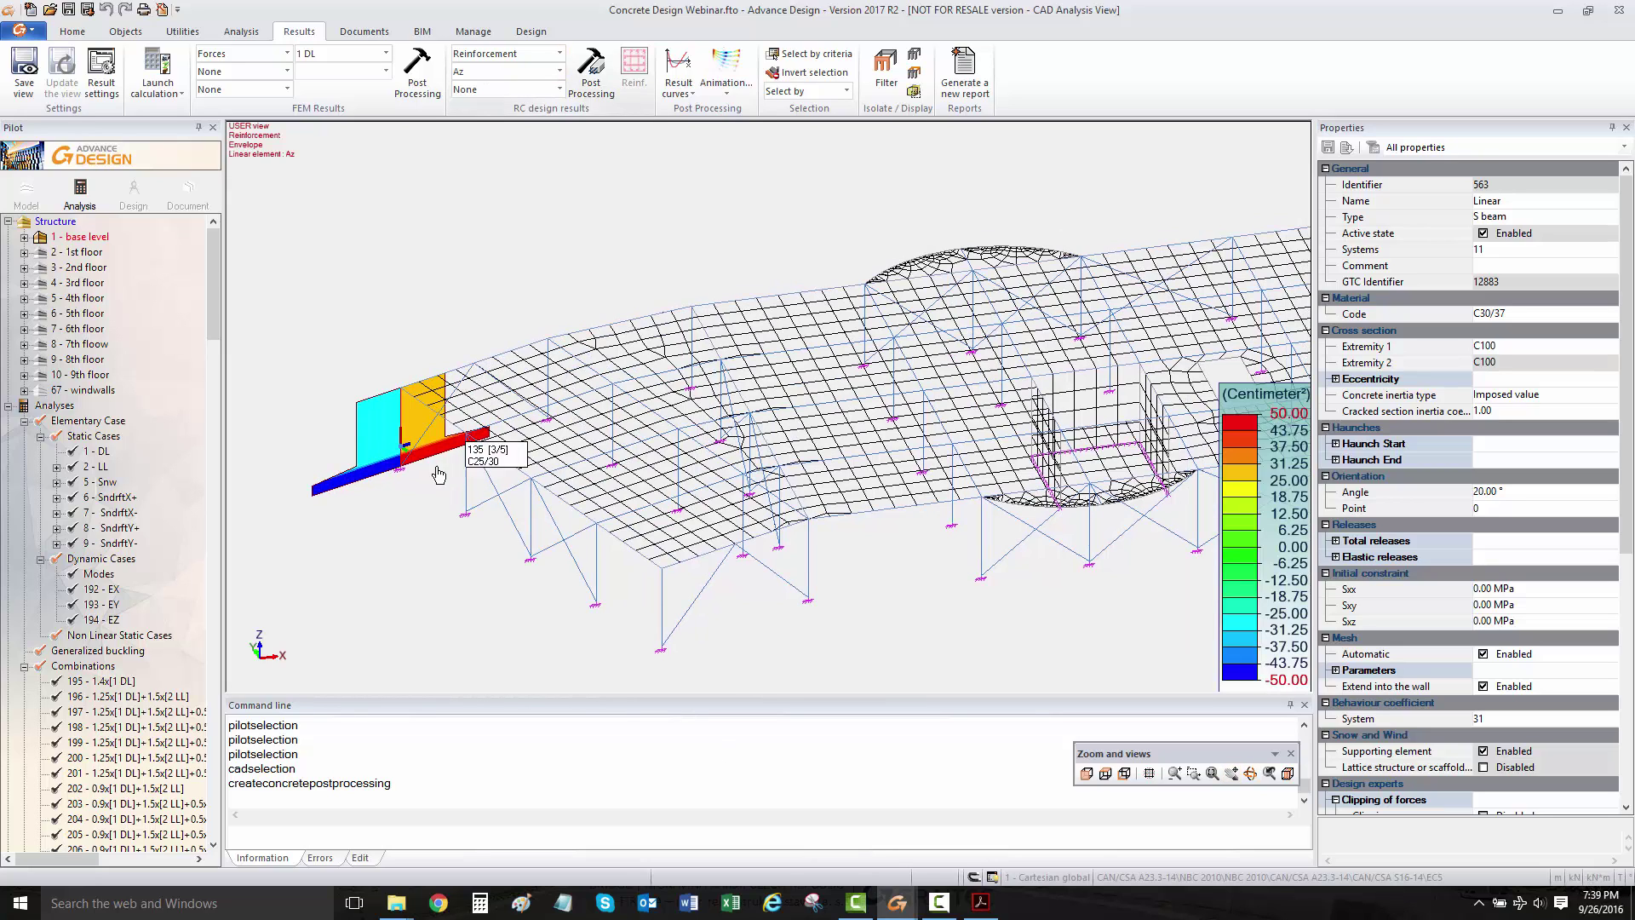
Step: Display the Az reinforcement results for the R35*45 edge beam beside the corner column and view the diagram from the side
{"action": "key", "text": "Escape"}
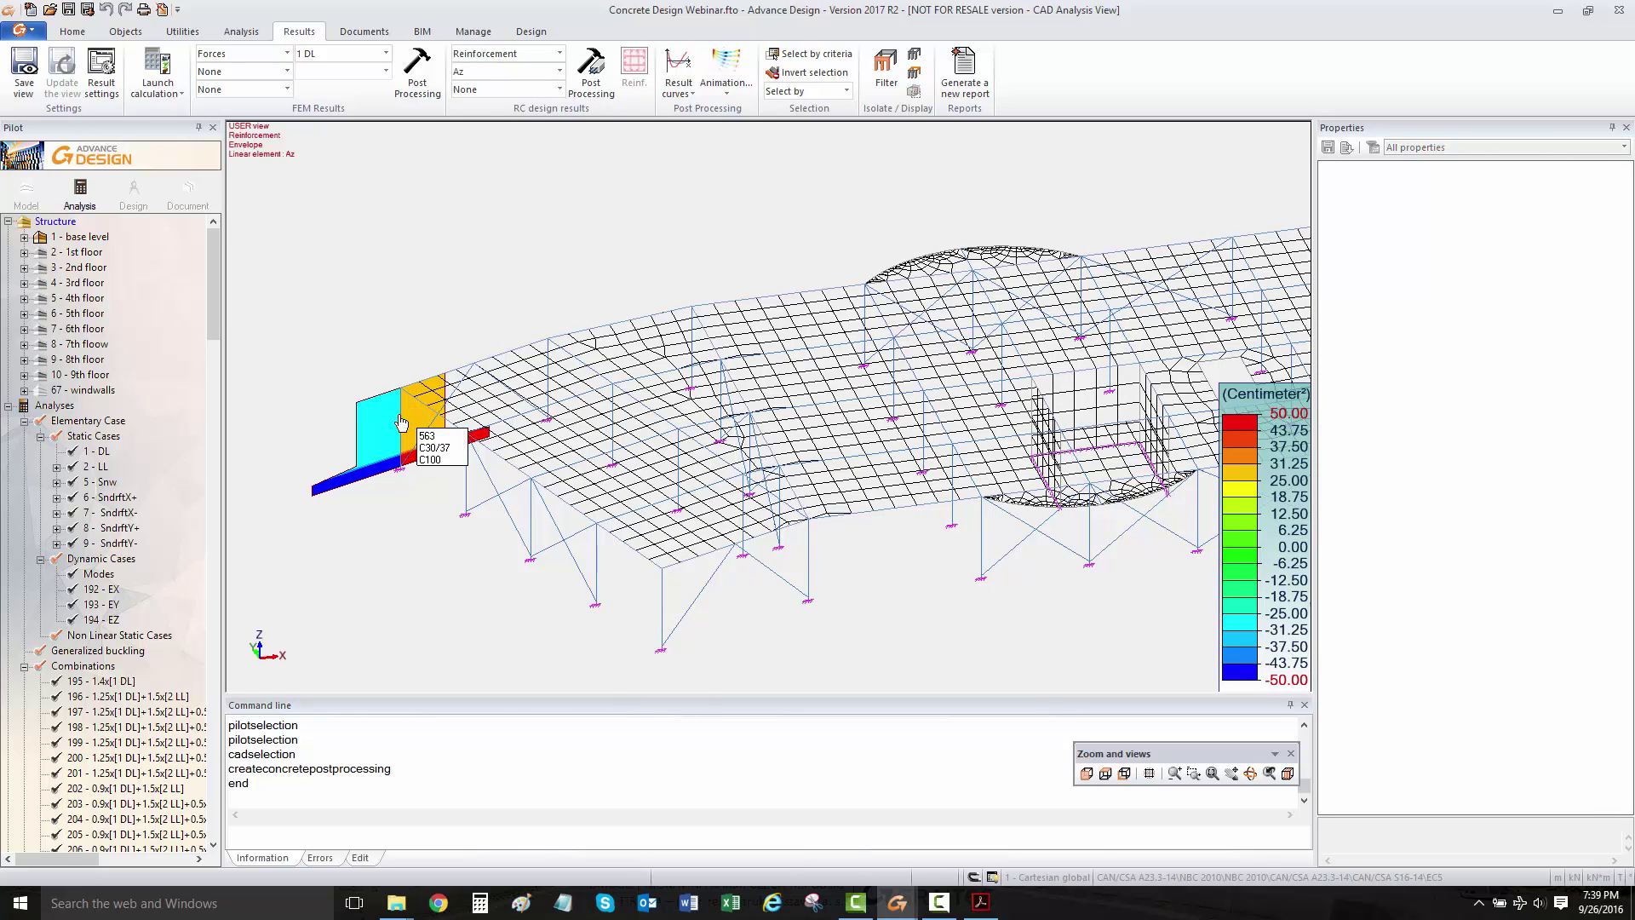
{"action": "left_click", "coordinate": [402, 422]}
{"action": "key", "text": "Escape"}
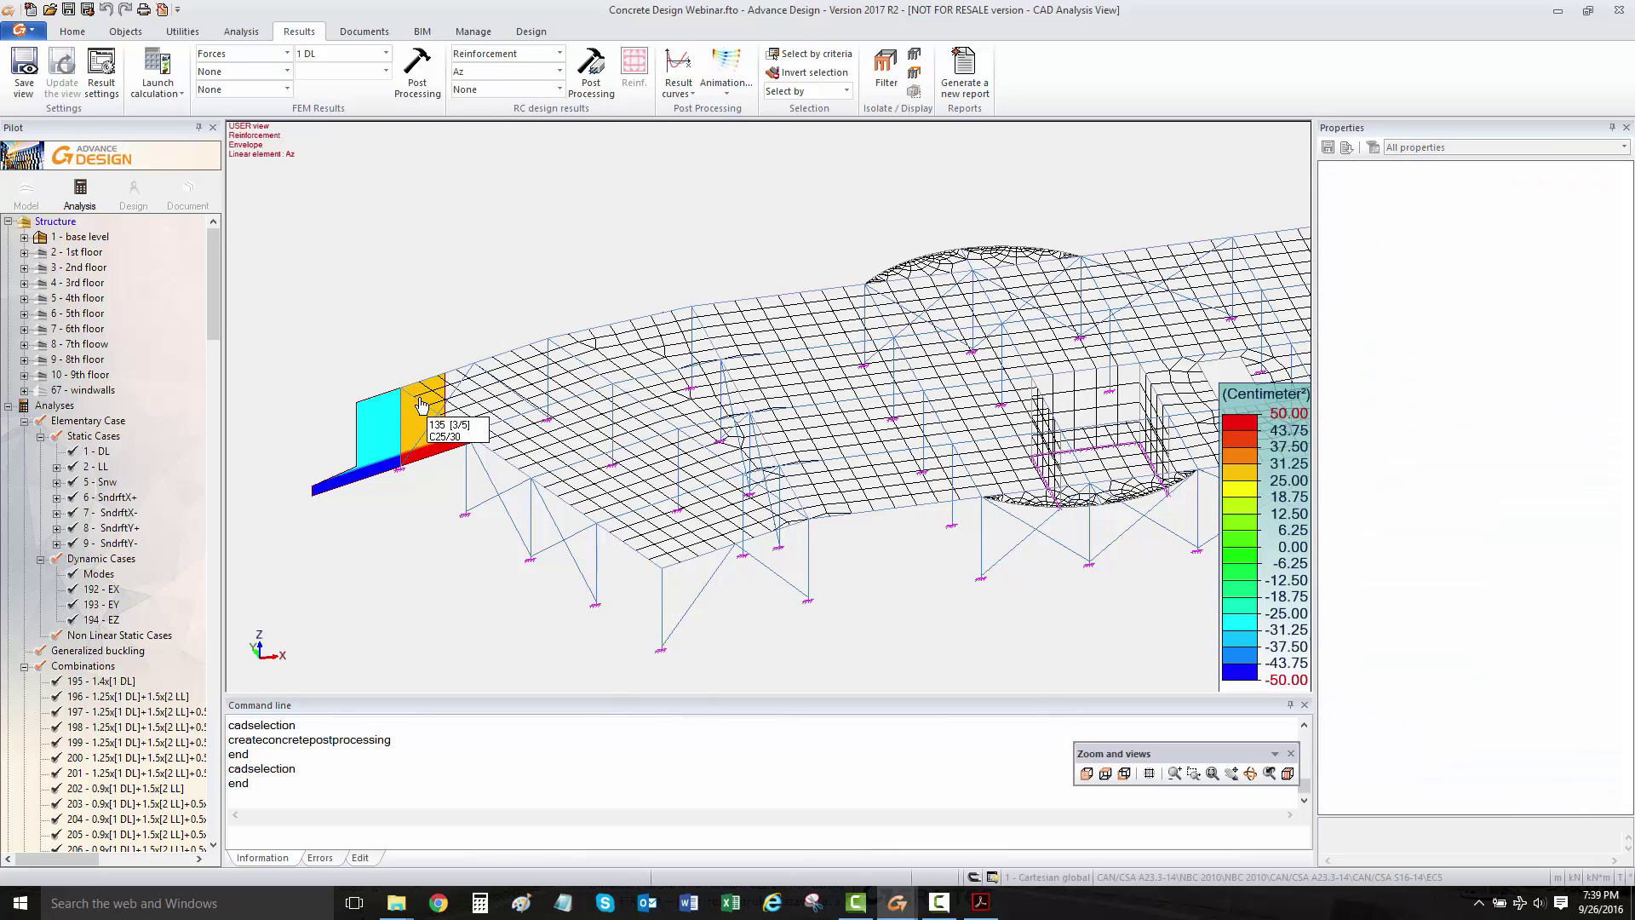
{"action": "left_click", "coordinate": [423, 409]}
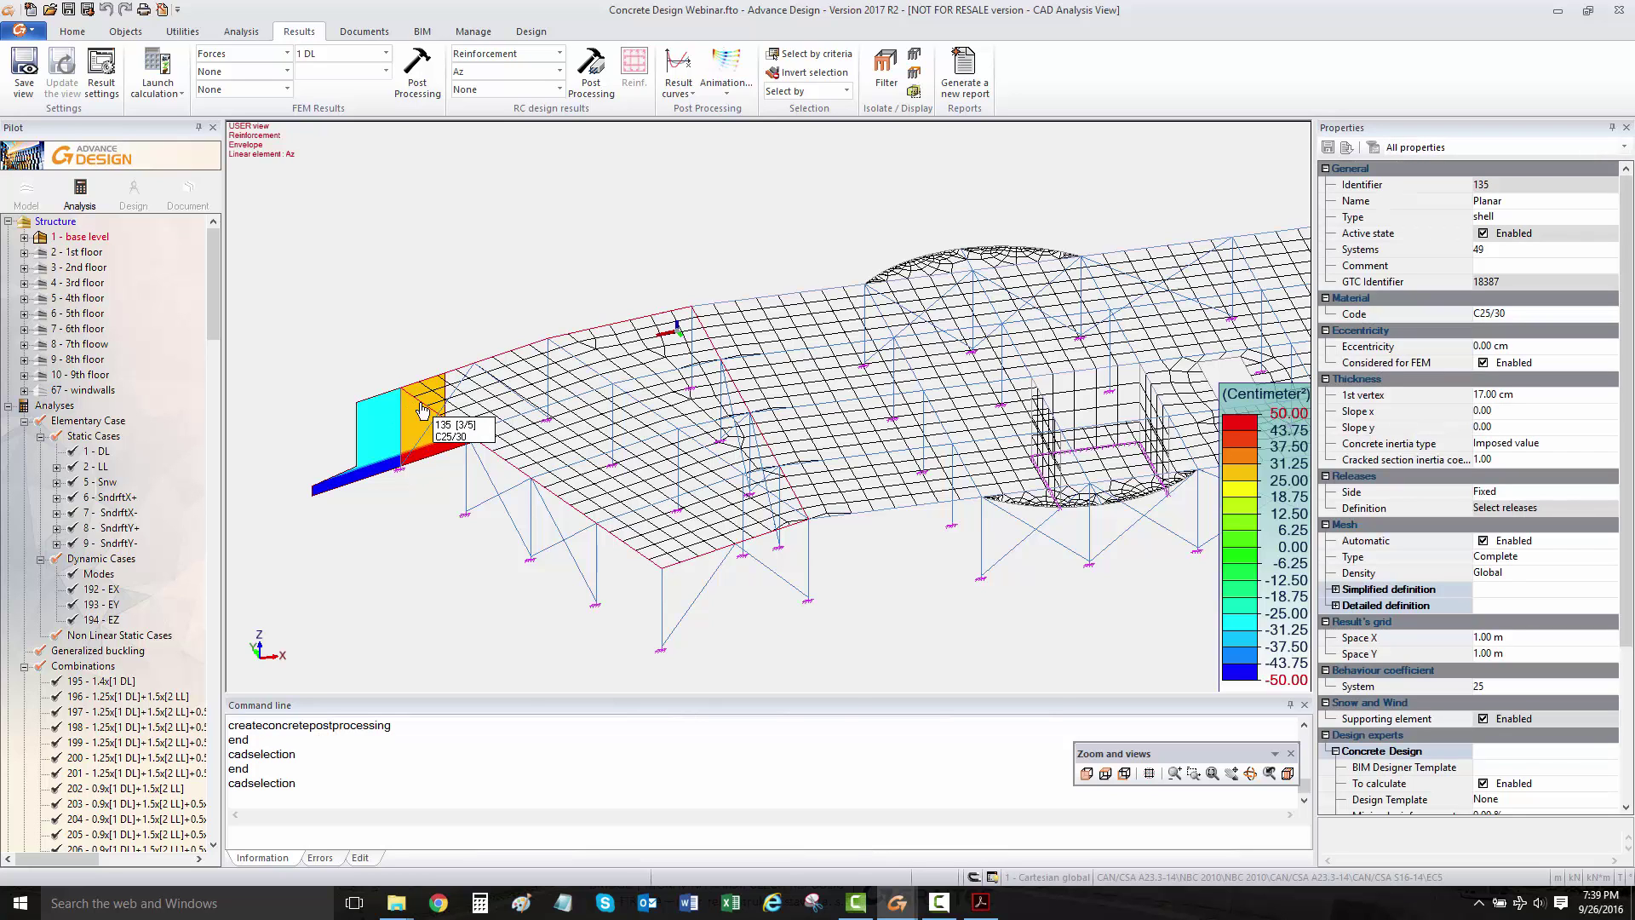
{"action": "left_click", "coordinate": [443, 436]}
{"action": "left_click", "coordinate": [591, 68]}
{"action": "scroll", "coordinate": [481, 471], "scroll_direction": "up", "scroll_amount": 1}
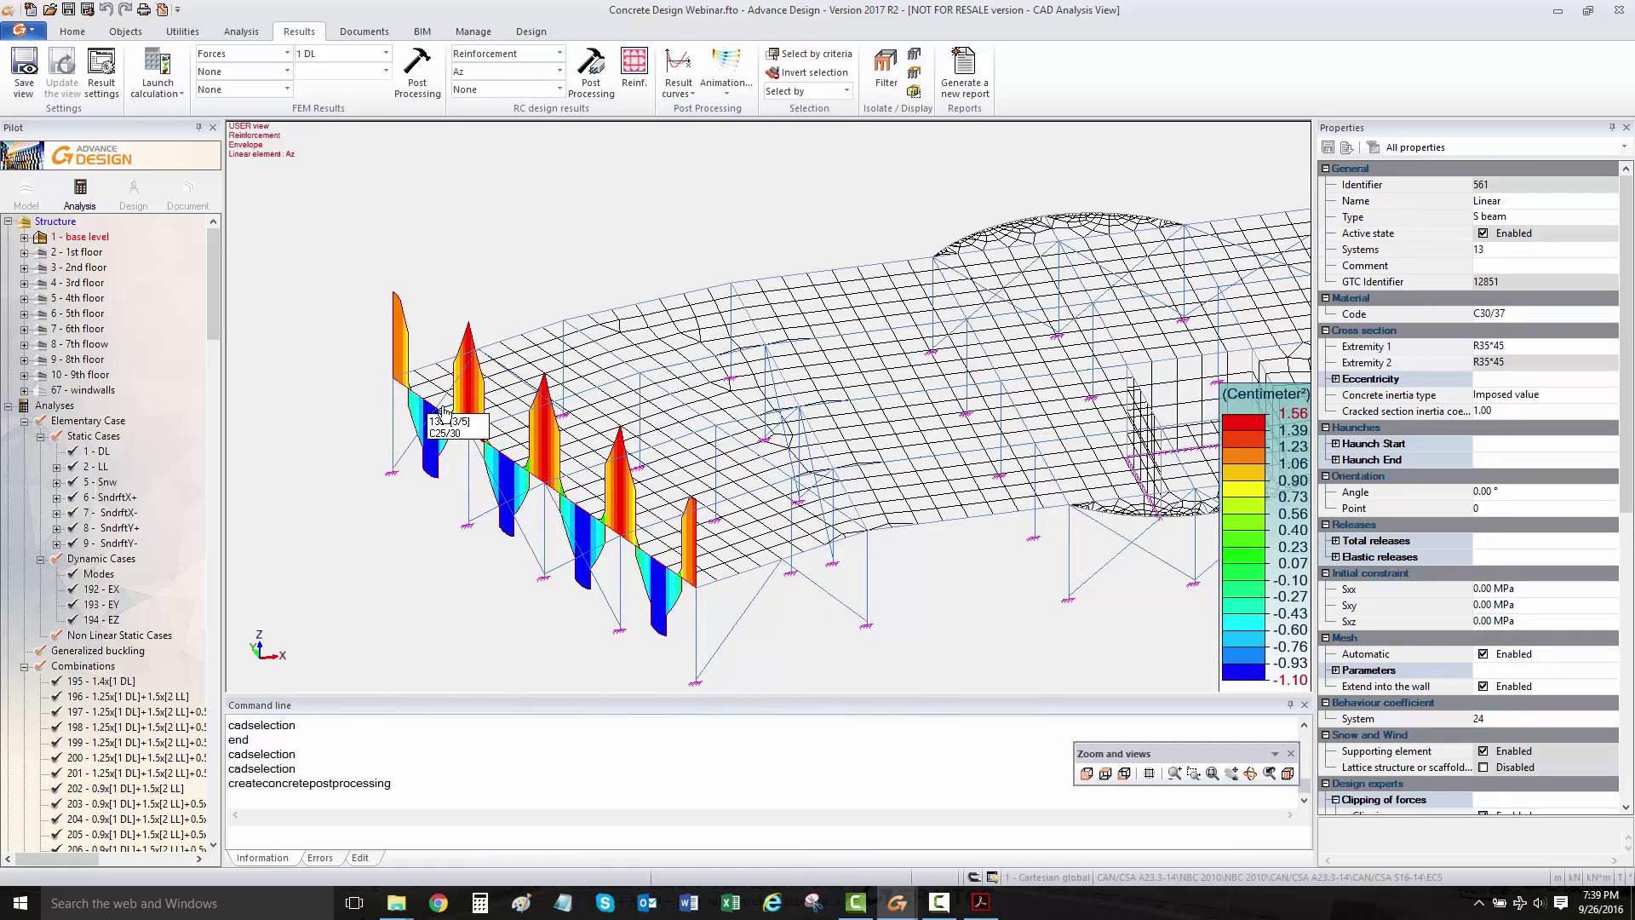
{"action": "middle_click_drag", "start_coordinate": [583, 503], "coordinate": [566, 262], "text": "shift"}
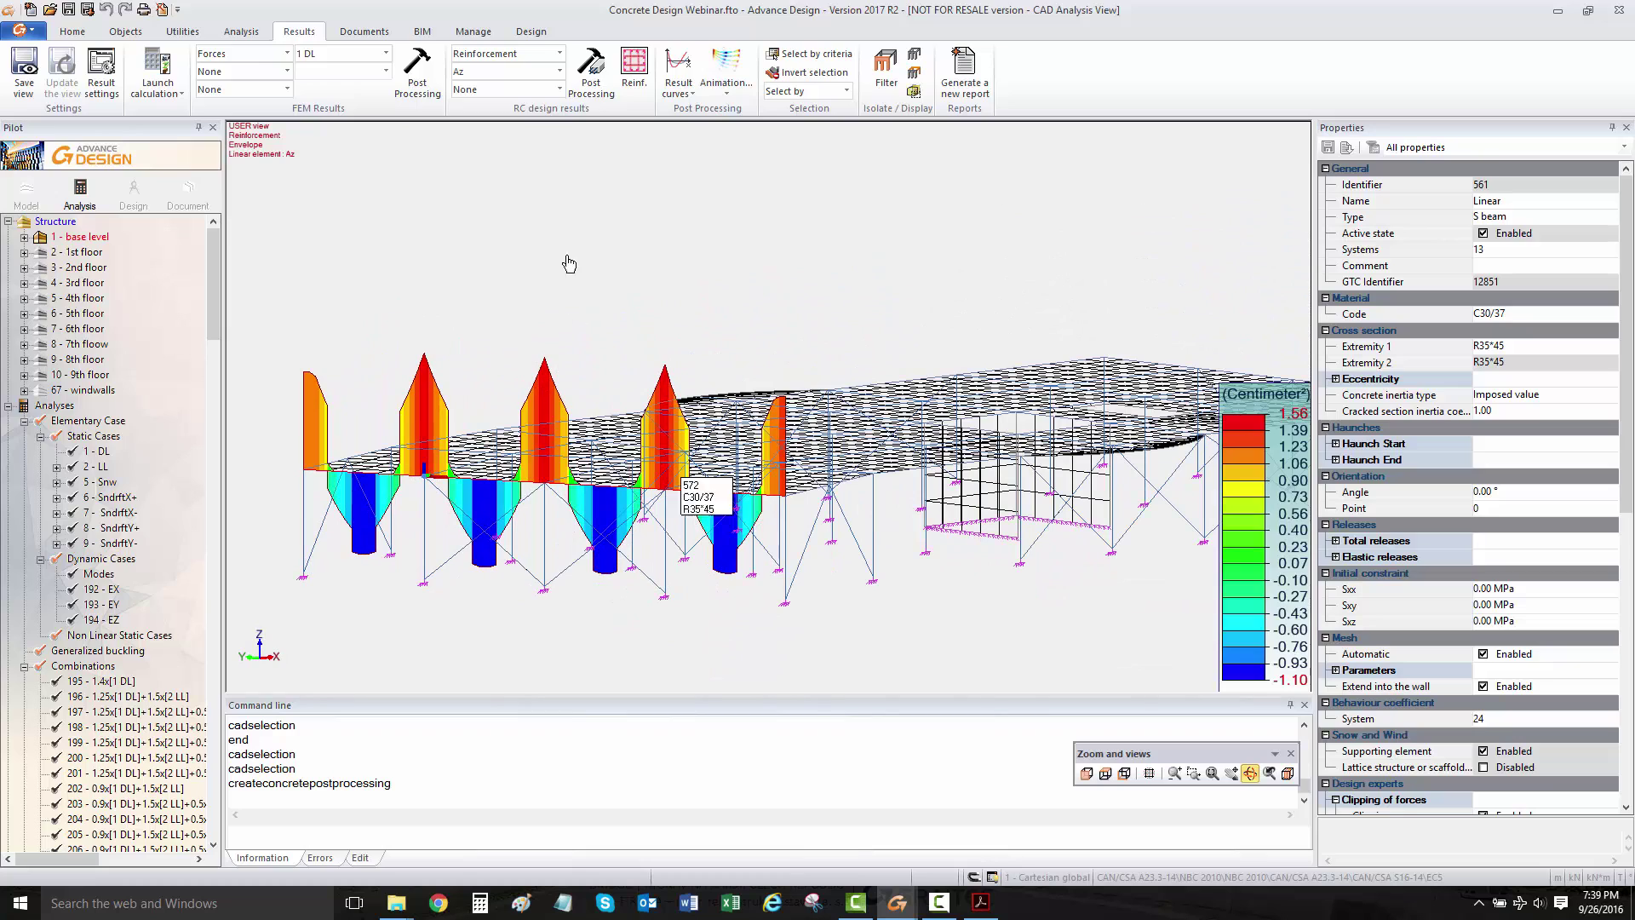
Step: Display the Aty reinforcement results for the selected R35*45 edge beam
{"action": "left_click", "coordinate": [561, 74]}
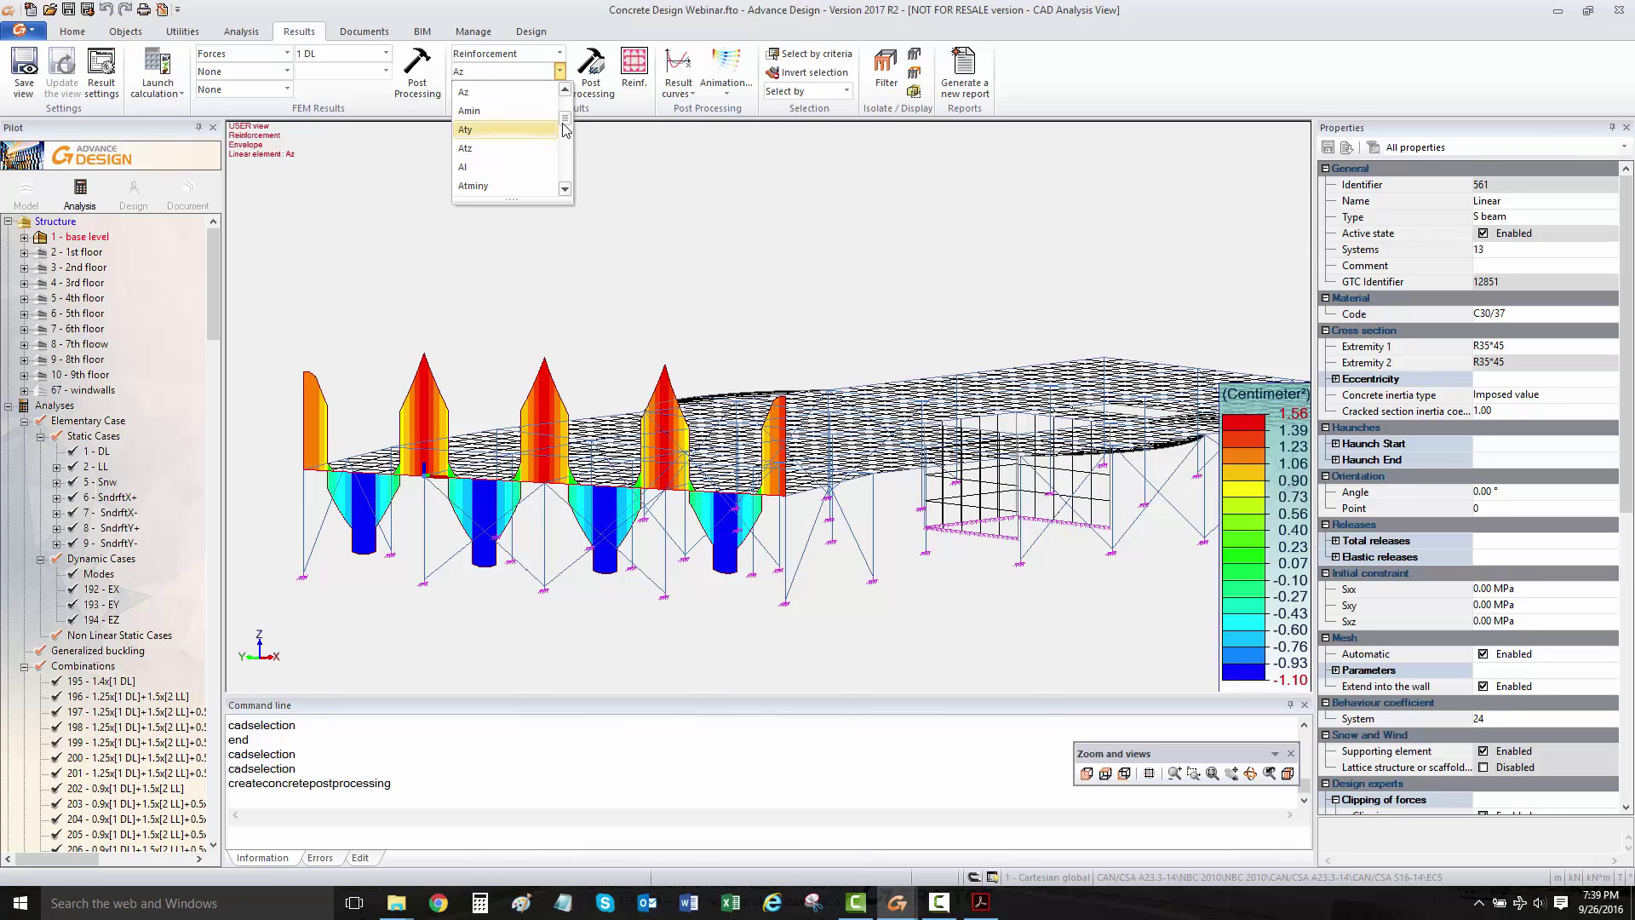
{"action": "left_click", "coordinate": [521, 144]}
{"action": "left_click", "coordinate": [588, 81]}
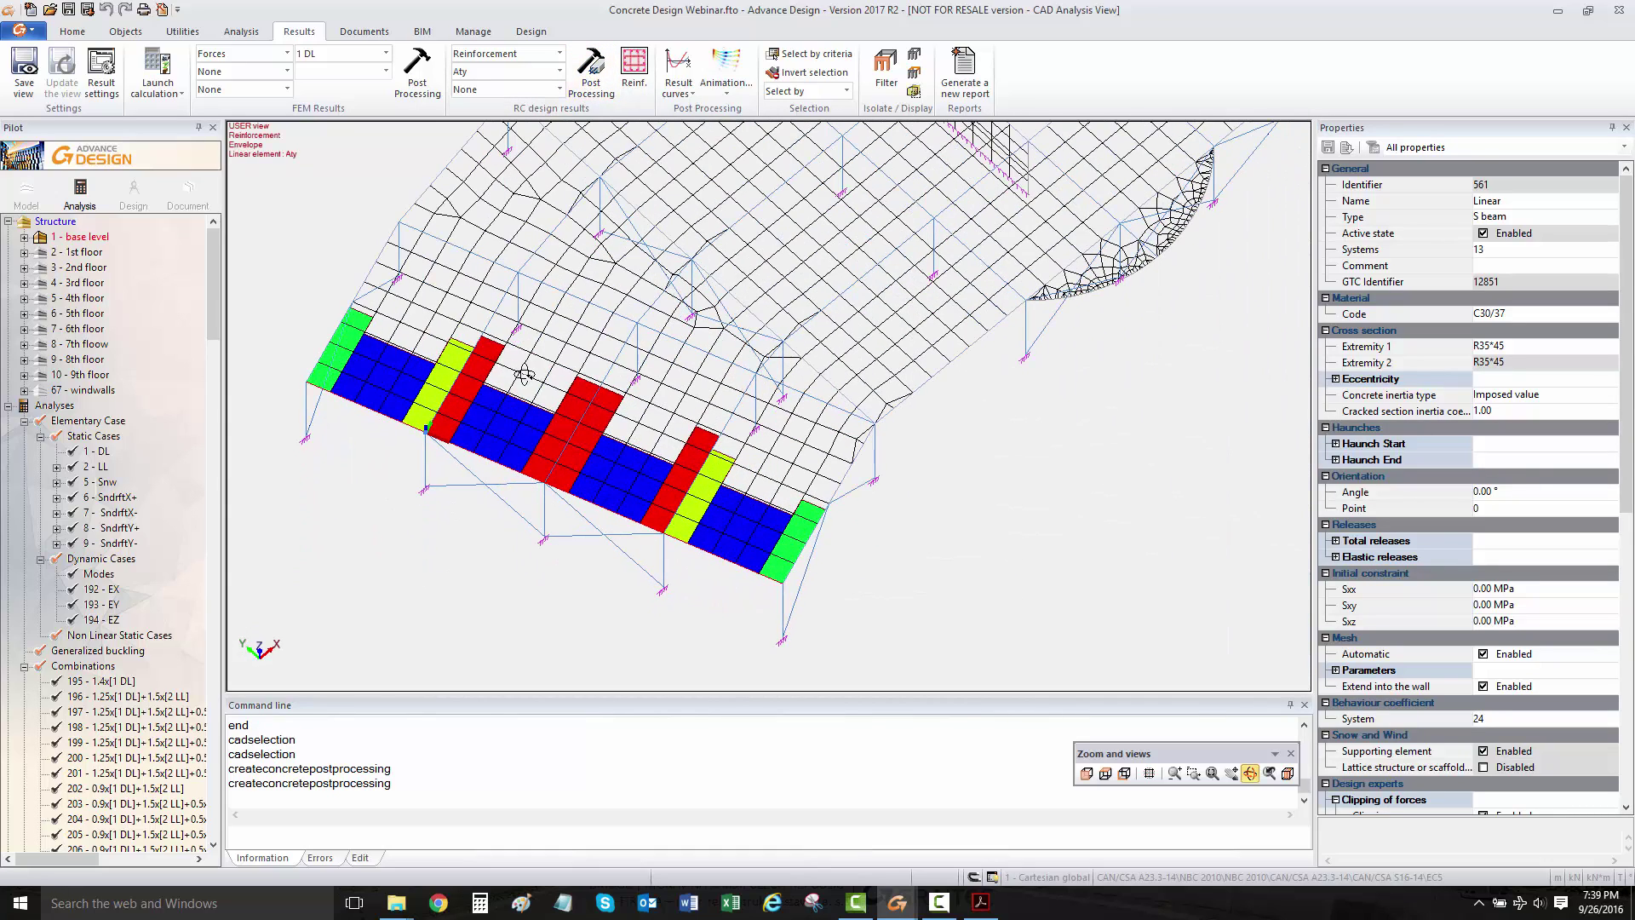
Step: Display the Atz reinforcement results for the R35*45 edge beam and examine the diagram from several angles
{"action": "left_click", "coordinate": [562, 71]}
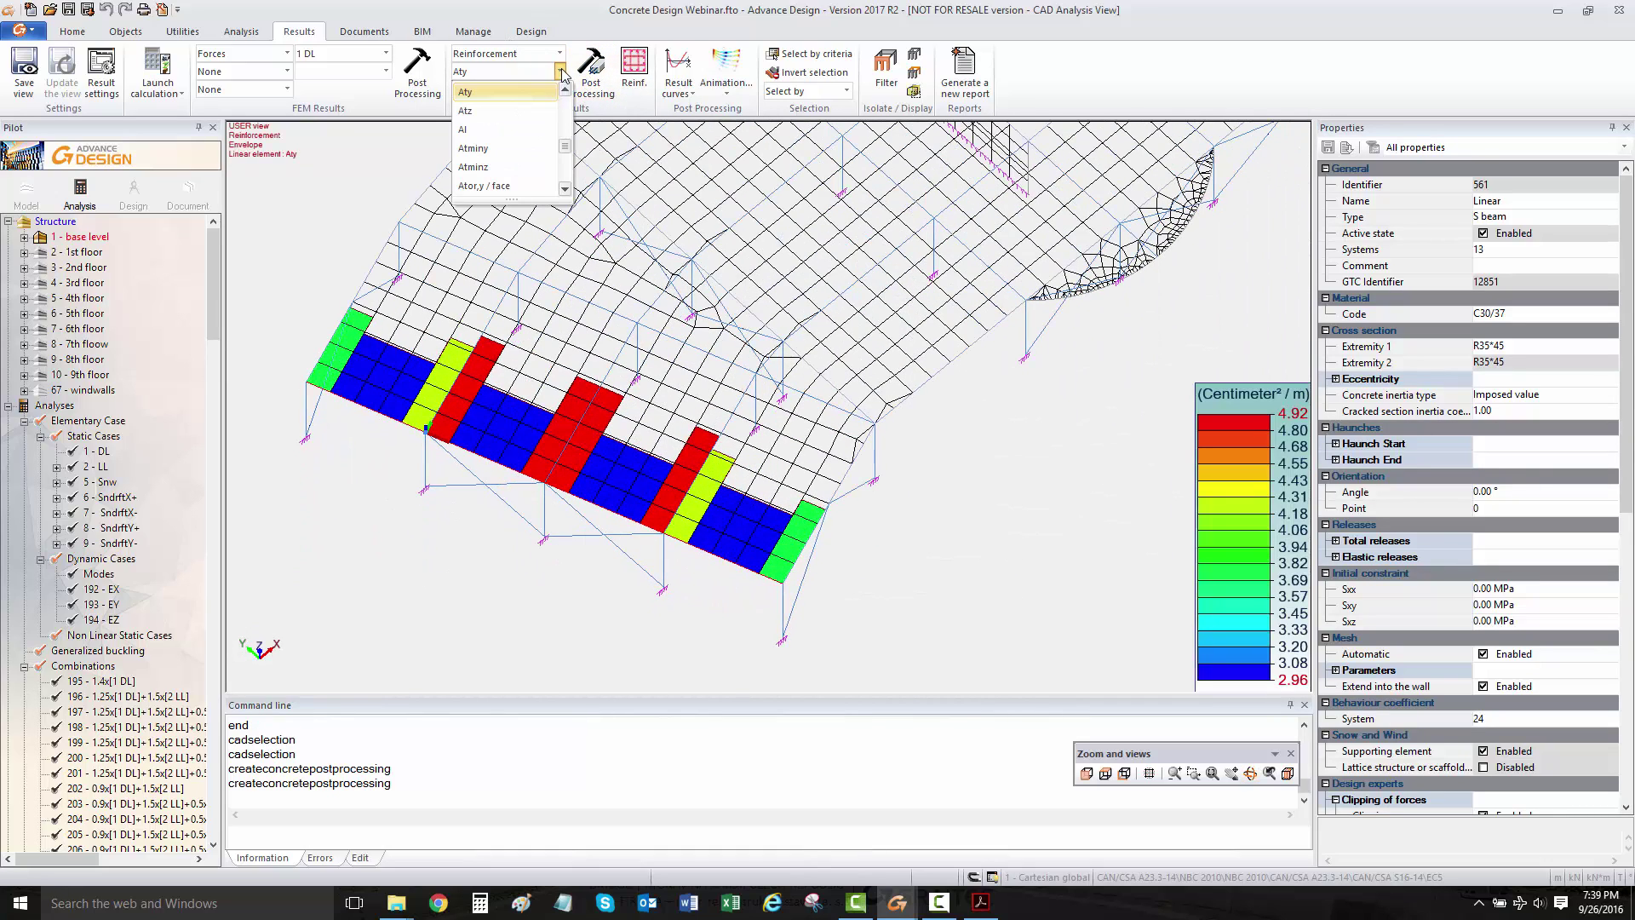
{"action": "left_click", "coordinate": [535, 109]}
{"action": "left_click", "coordinate": [590, 70]}
{"action": "middle_click_drag", "start_coordinate": [574, 245], "coordinate": [580, 175], "text": "shift"}
{"action": "middle_click_drag", "start_coordinate": [551, 263], "coordinate": [470, 272], "text": "shift"}
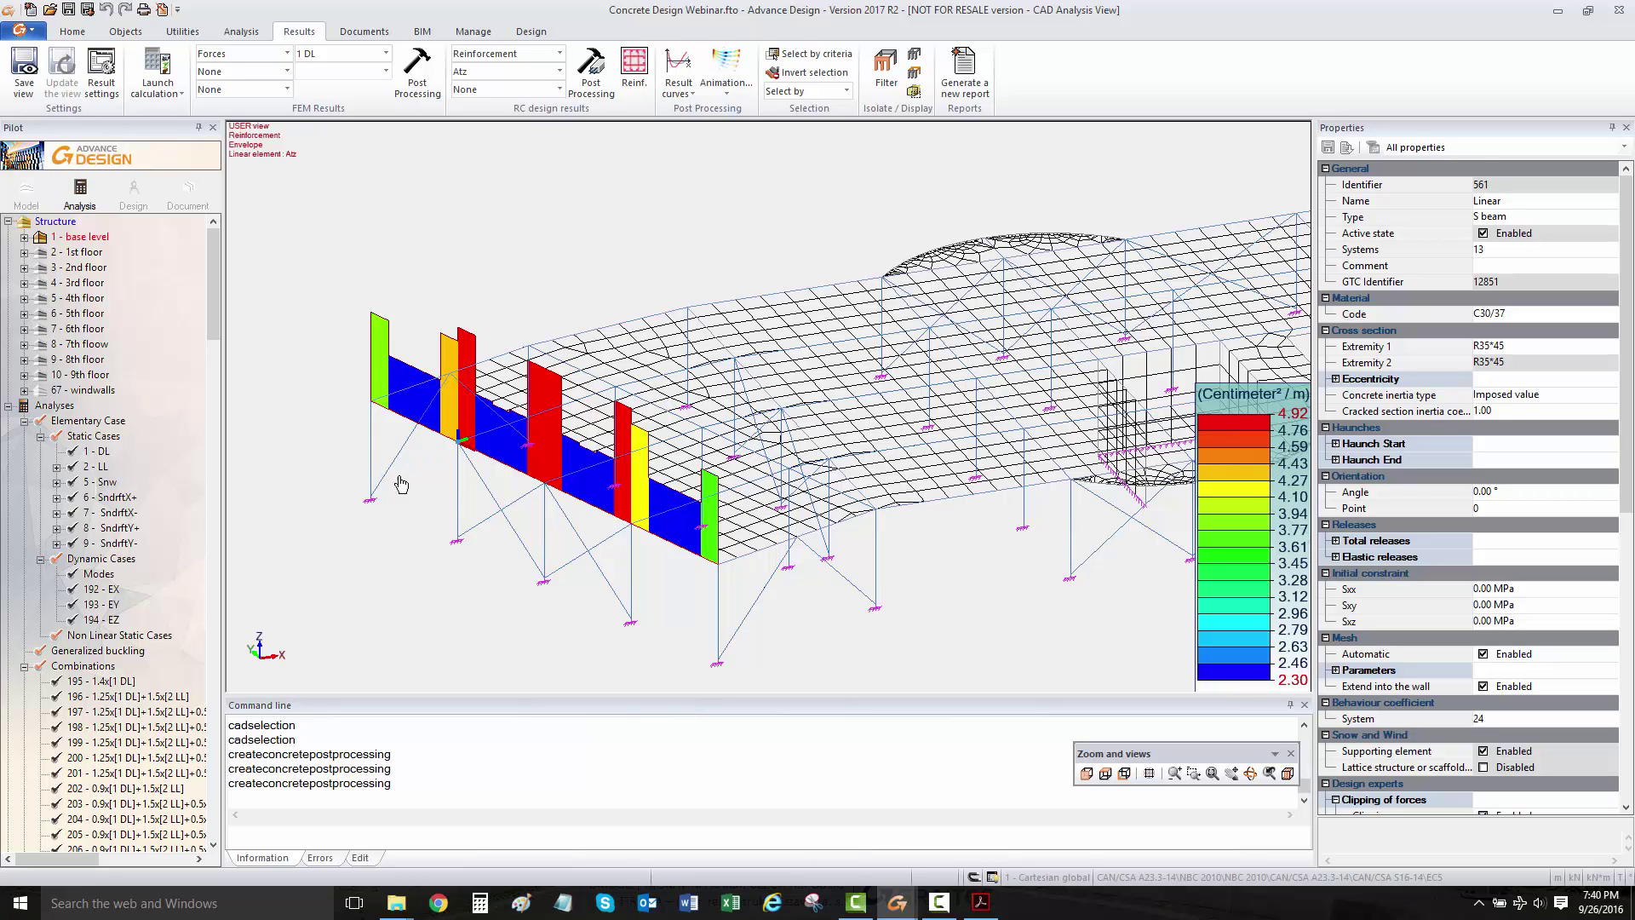
Step: Display the Atz reinforcement results for the C100 corner column instead of the edge beam
{"action": "left_click", "coordinate": [371, 459]}
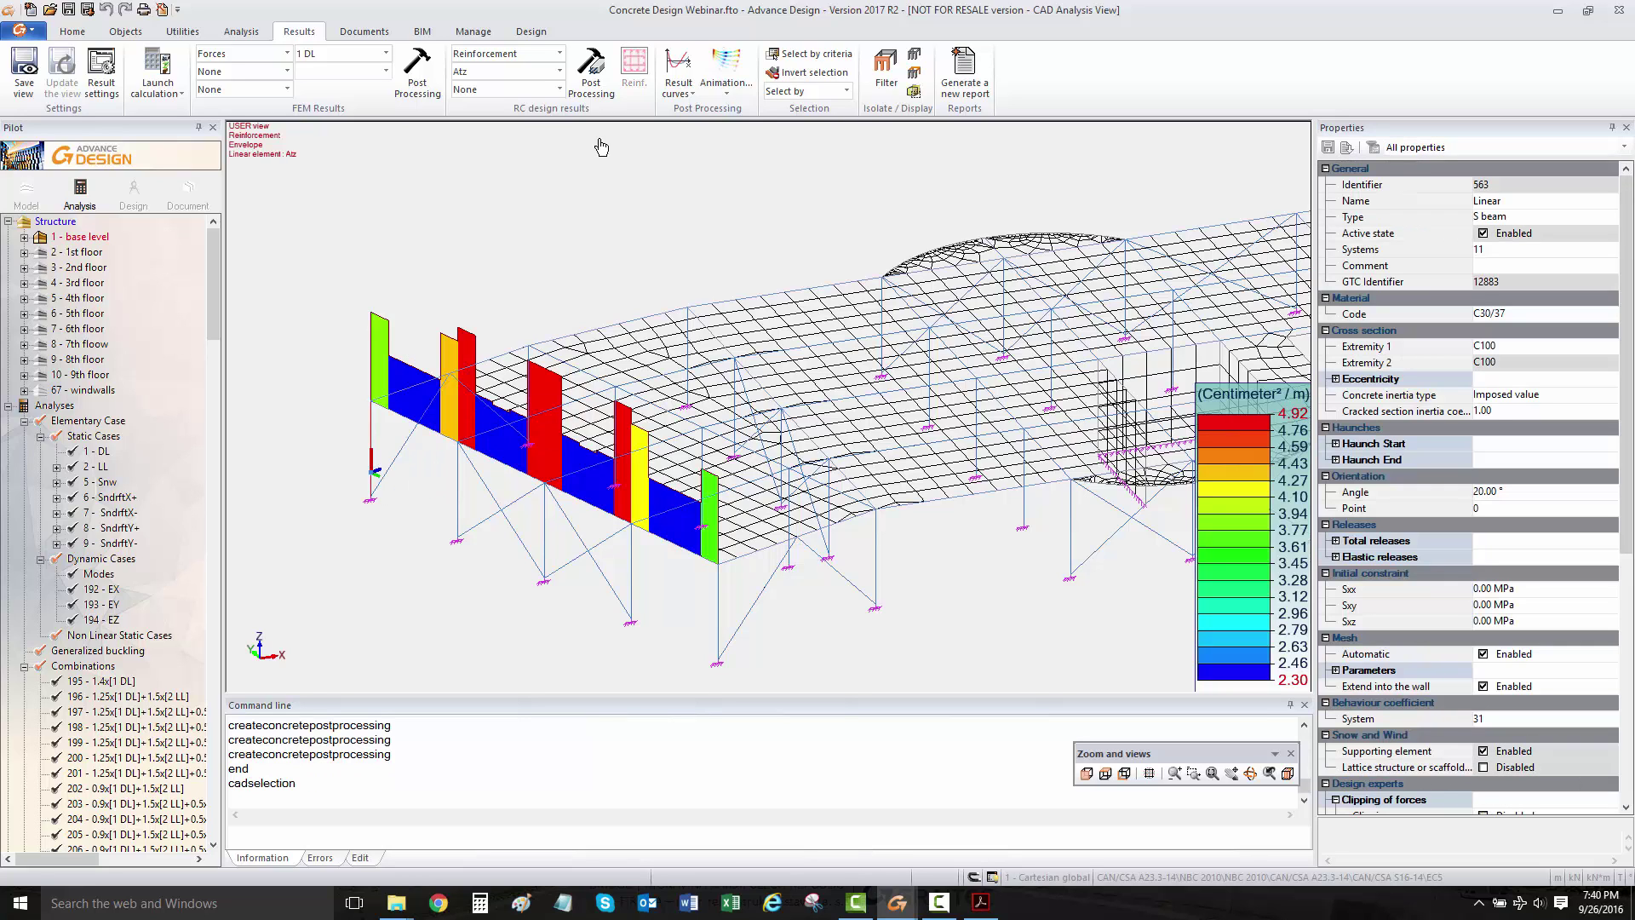
{"action": "left_click", "coordinate": [375, 452]}
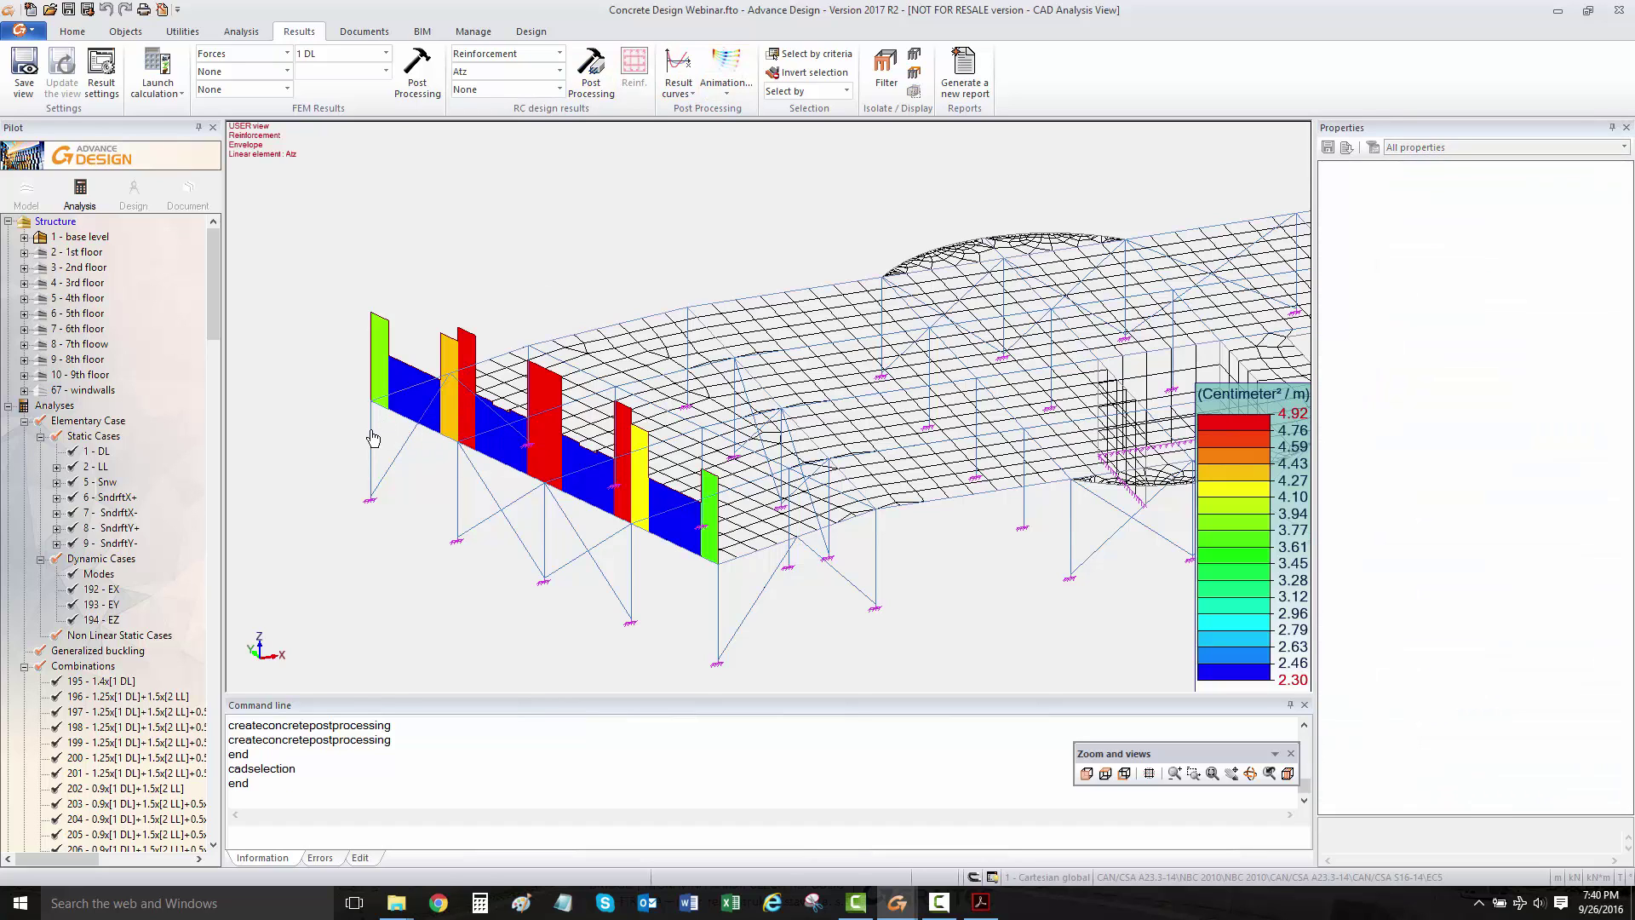
{"action": "left_click", "coordinate": [592, 59]}
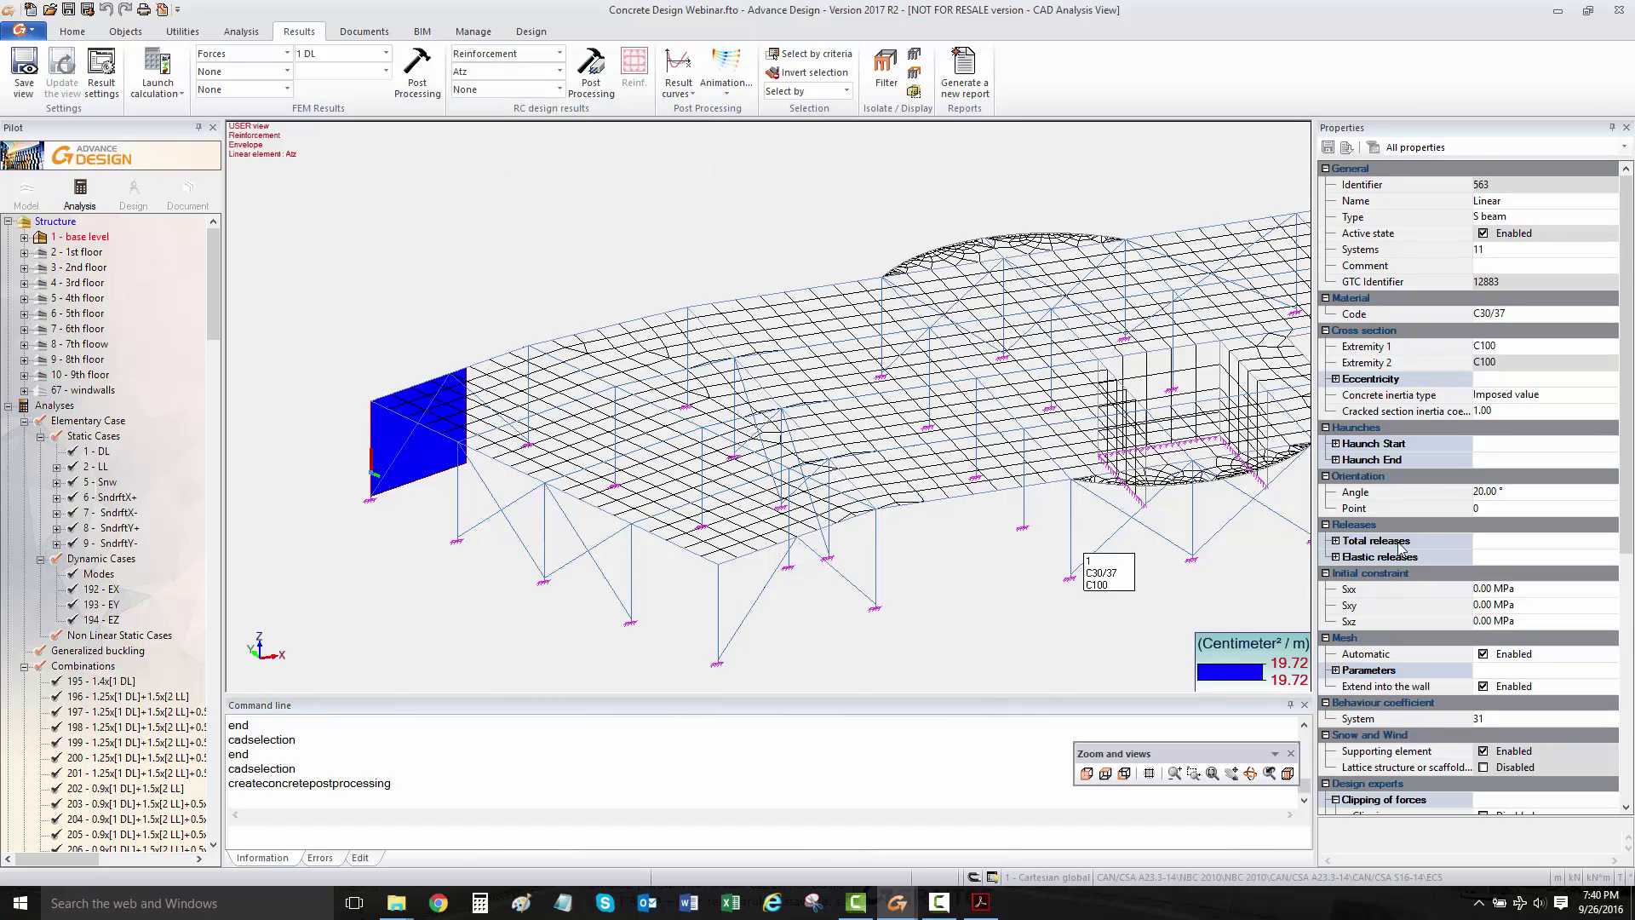
Step: Open the longitudinal reinforcement details of the selected C100 corner column from its column calculation properties
{"action": "left_click_drag", "start_coordinate": [1627, 430], "coordinate": [1625, 707]}
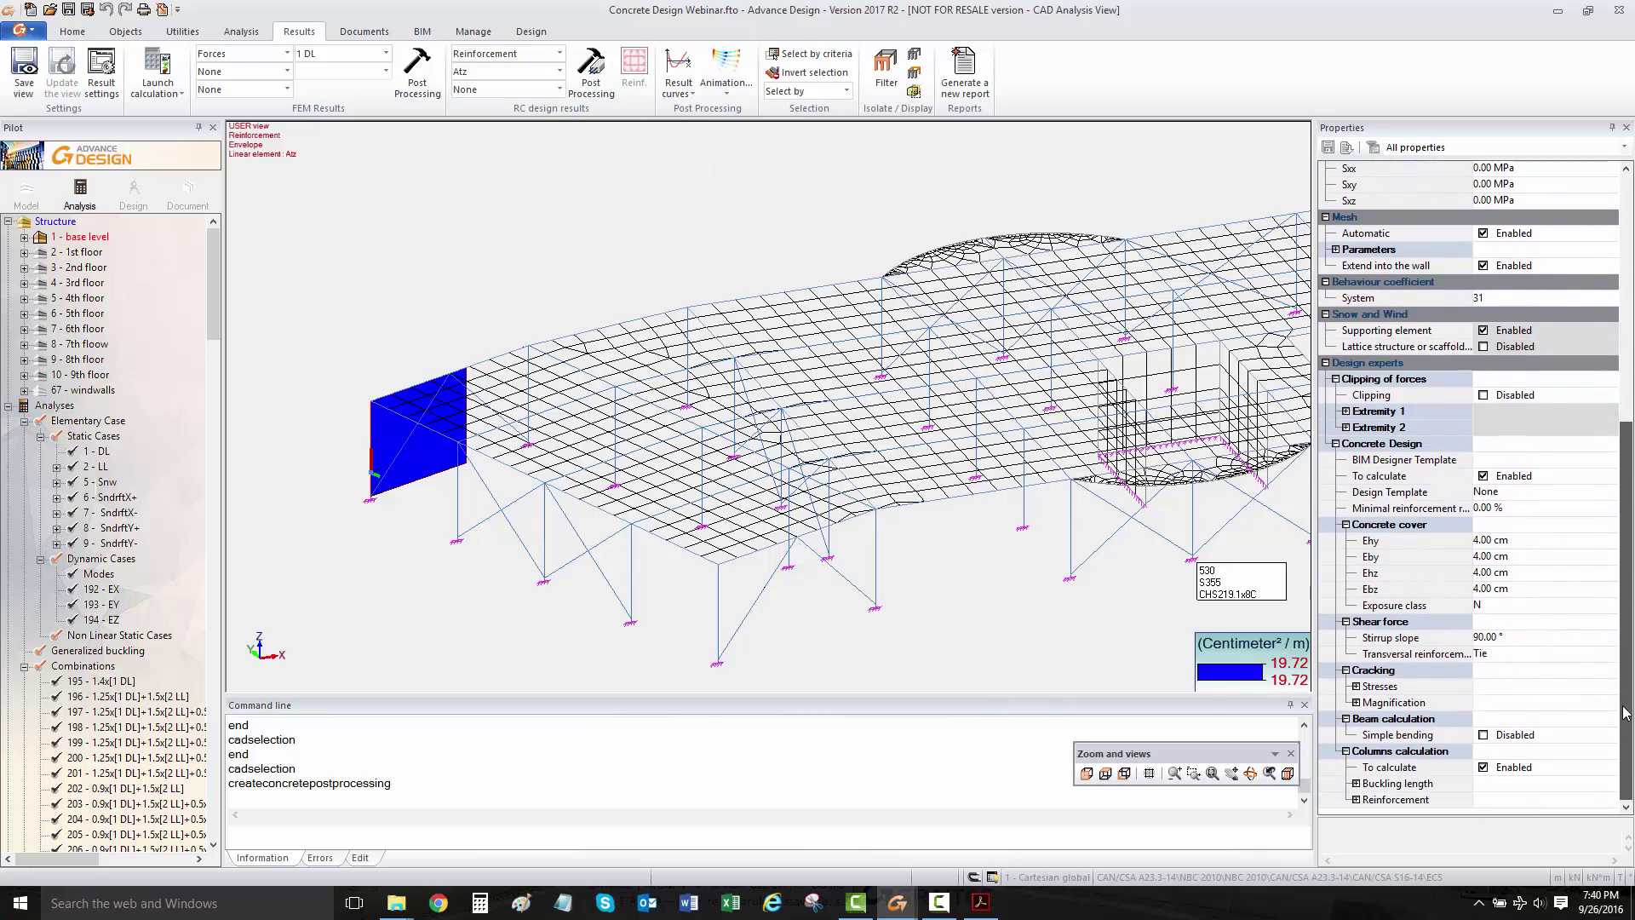
{"action": "left_click", "coordinate": [1358, 801]}
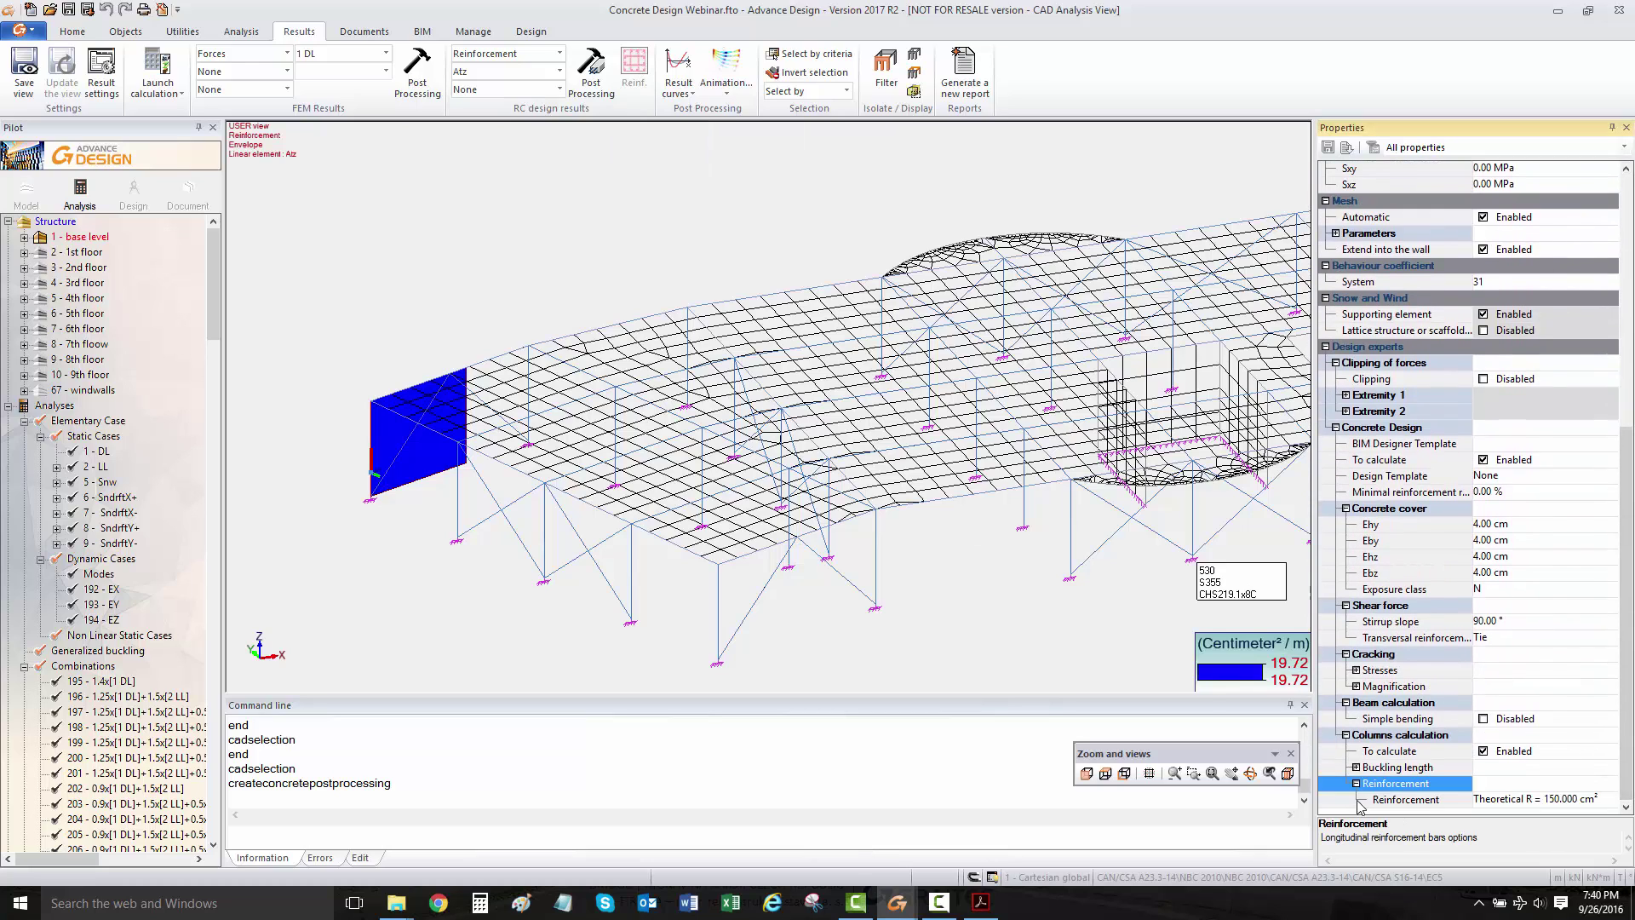
{"action": "left_click", "coordinate": [1513, 801]}
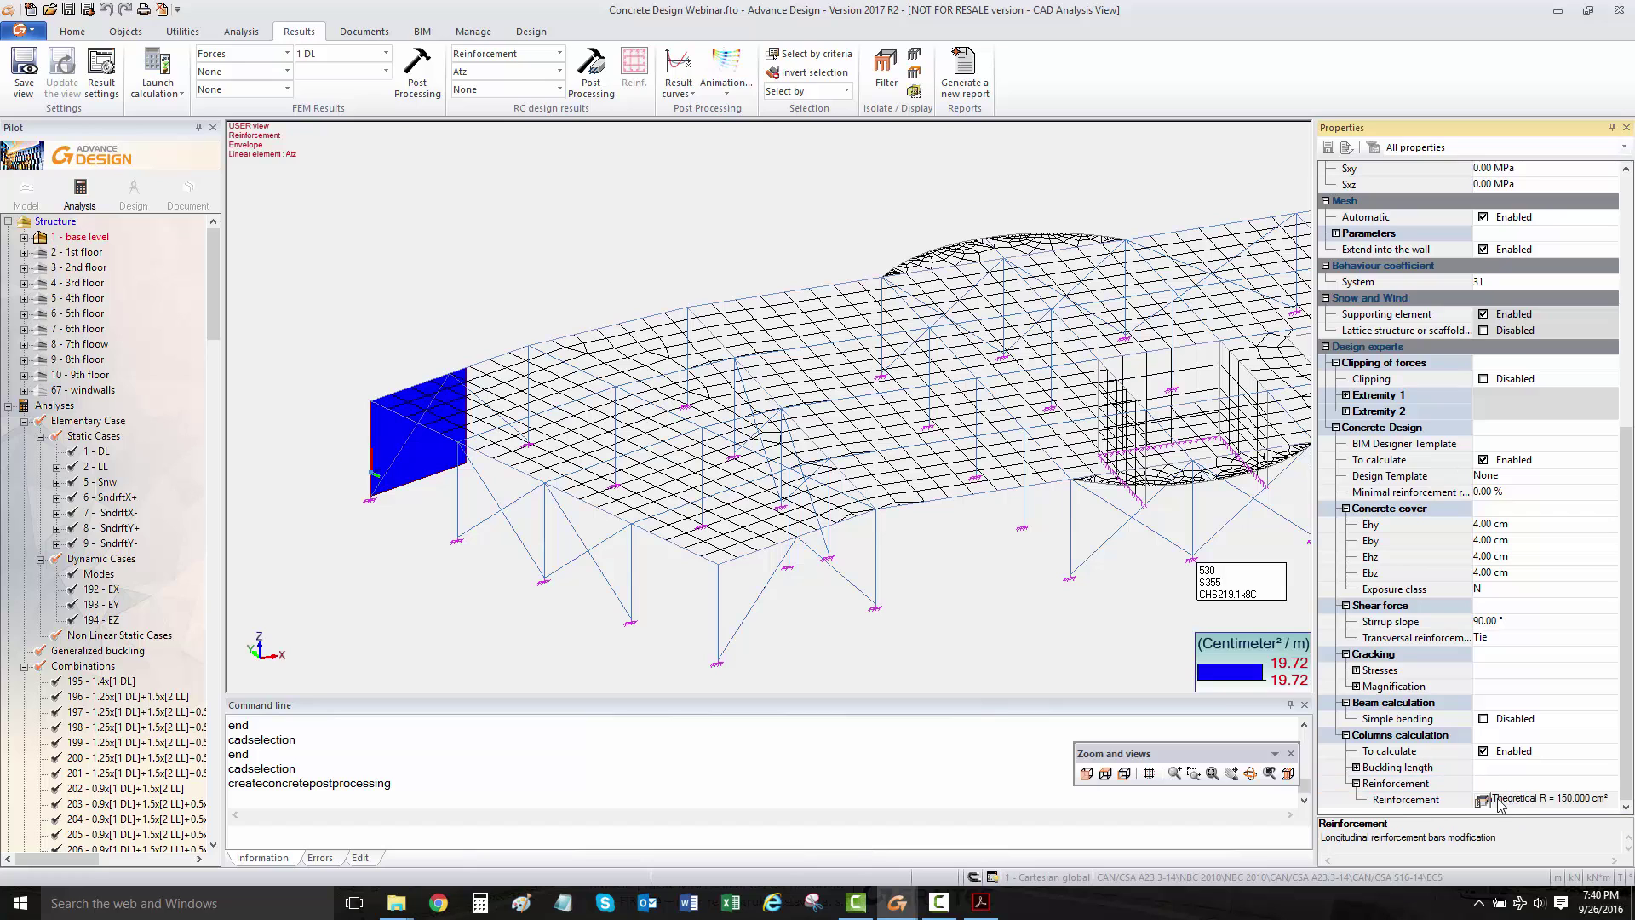
{"action": "left_click", "coordinate": [1483, 800]}
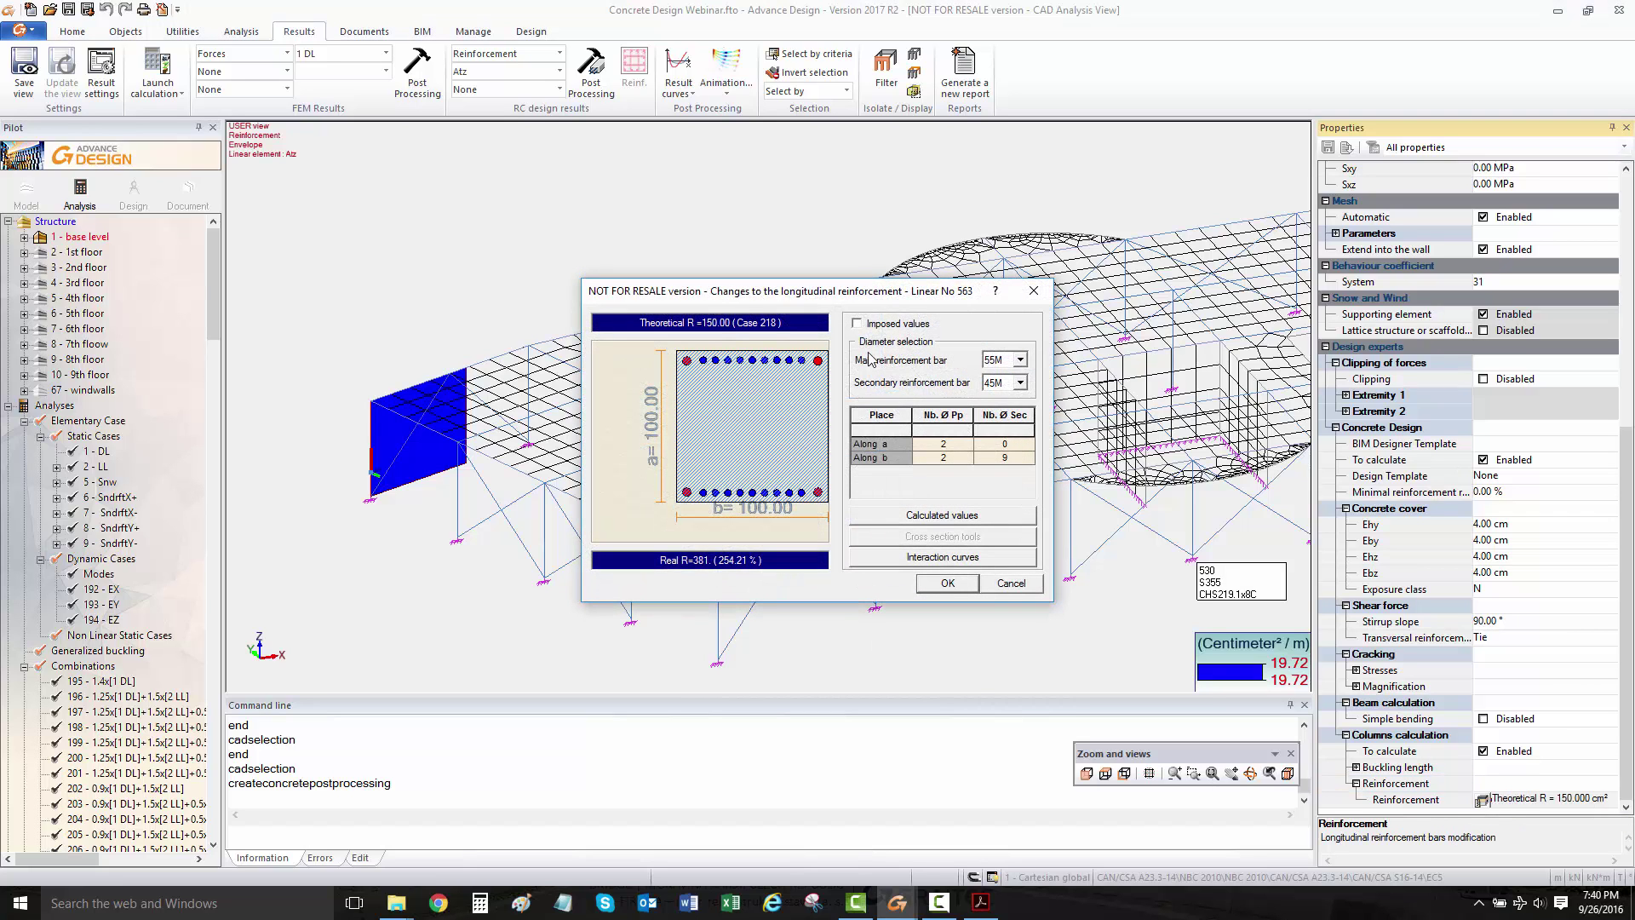
{"action": "left_click_drag", "start_coordinate": [851, 287], "coordinate": [715, 229]}
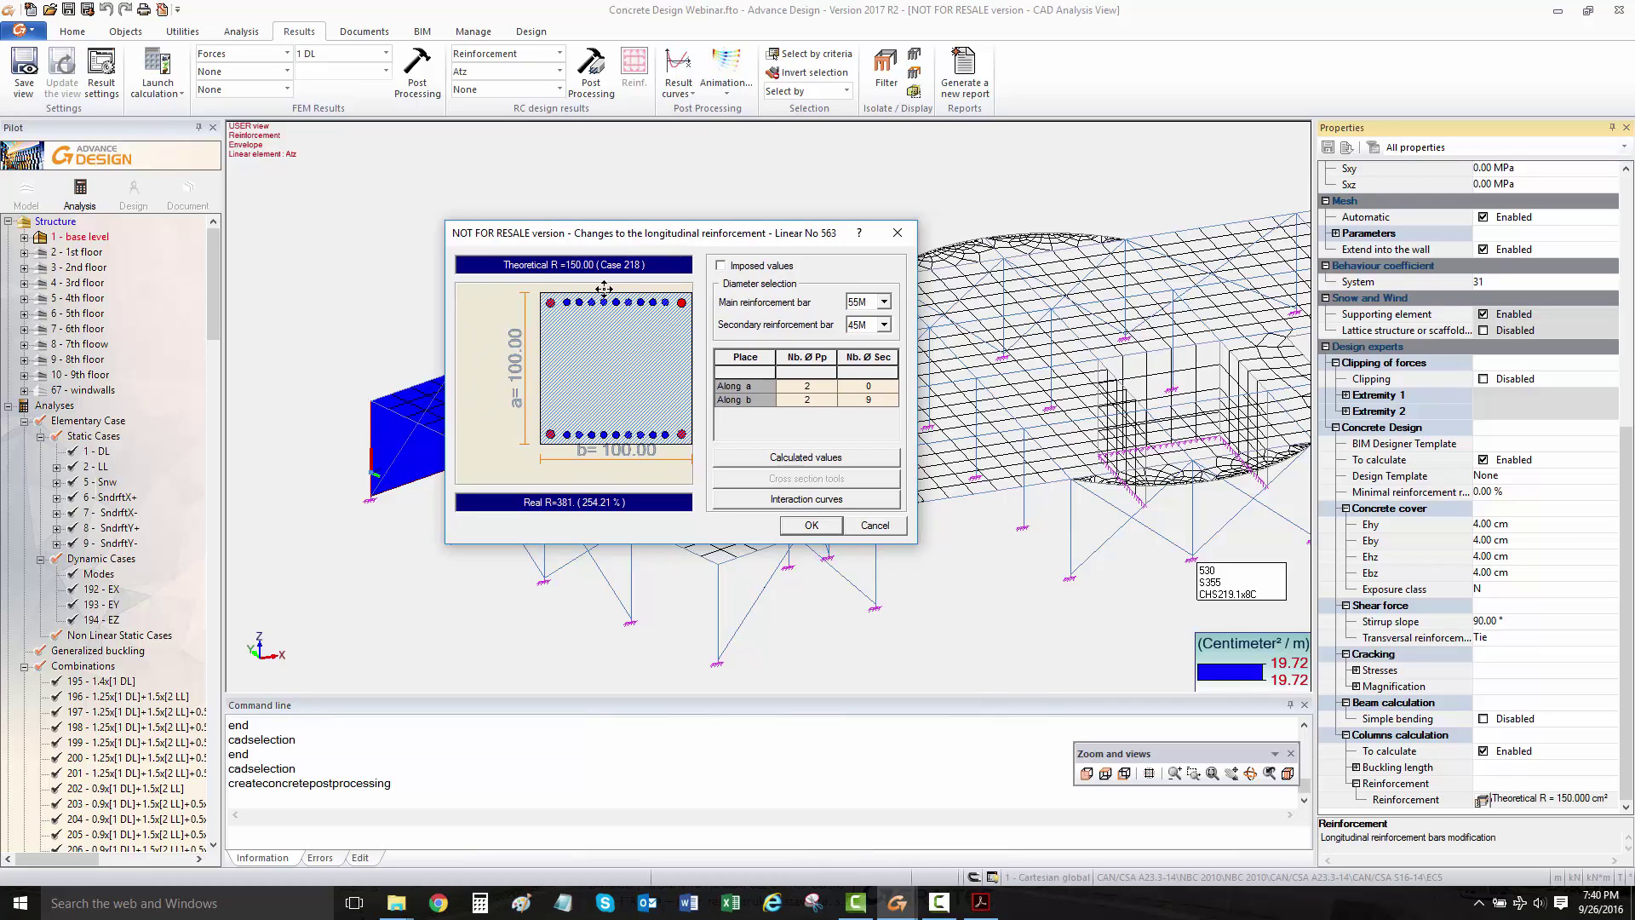
Step: Display the column's My/Mz interaction curve and switch it to the Fx/My curve
{"action": "left_click", "coordinate": [786, 501]}
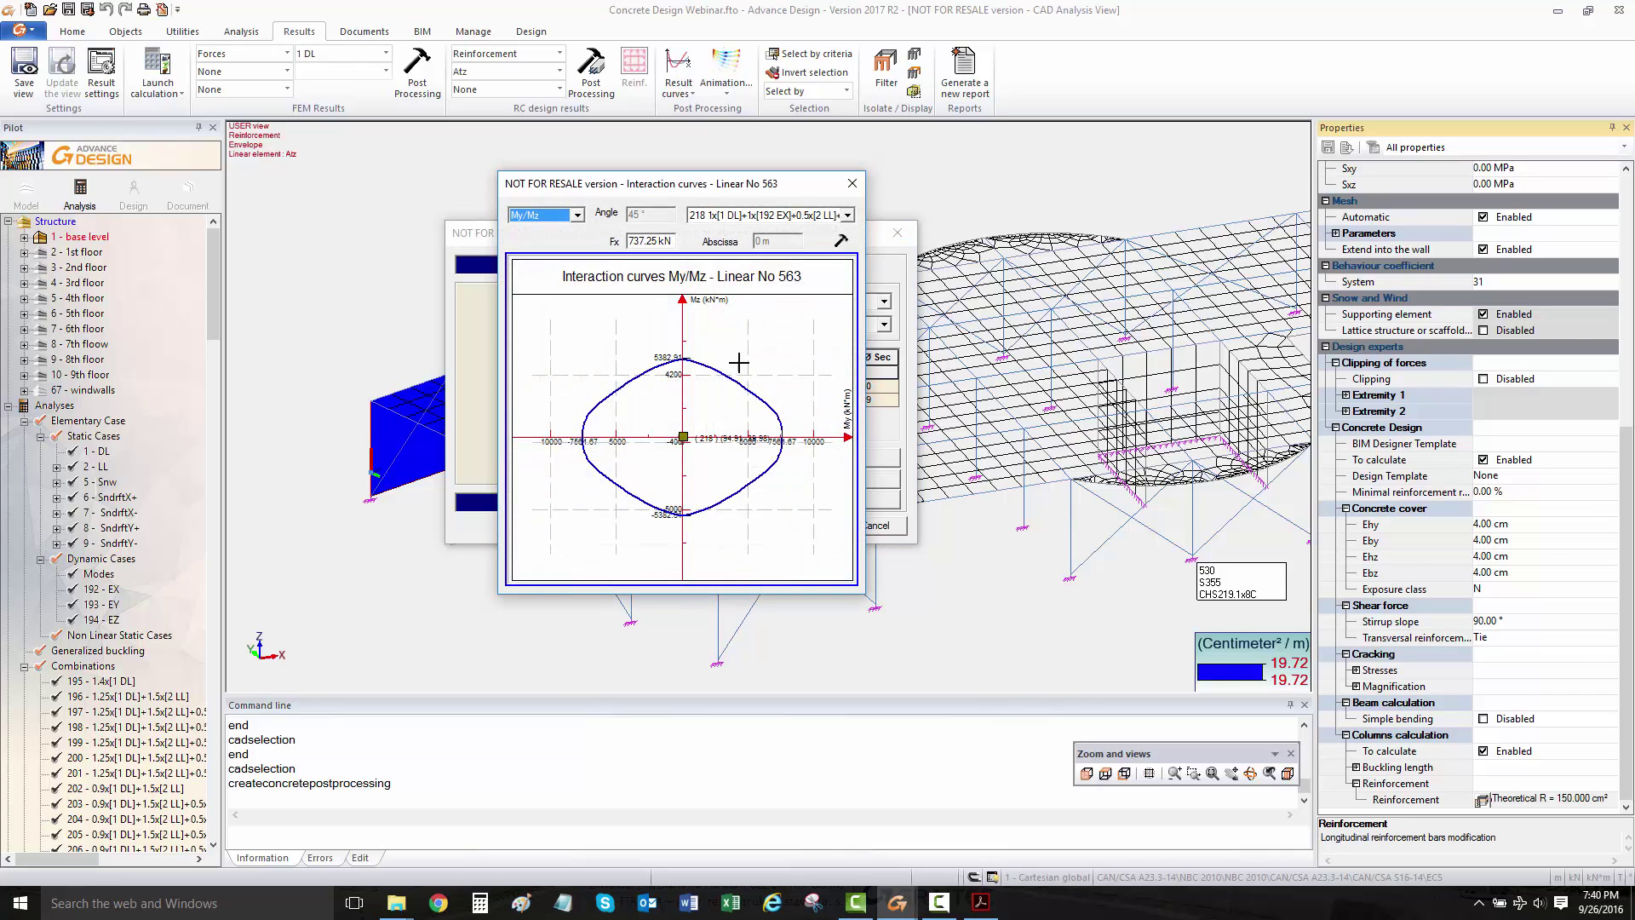
{"action": "left_click_drag", "start_coordinate": [696, 185], "coordinate": [928, 216]}
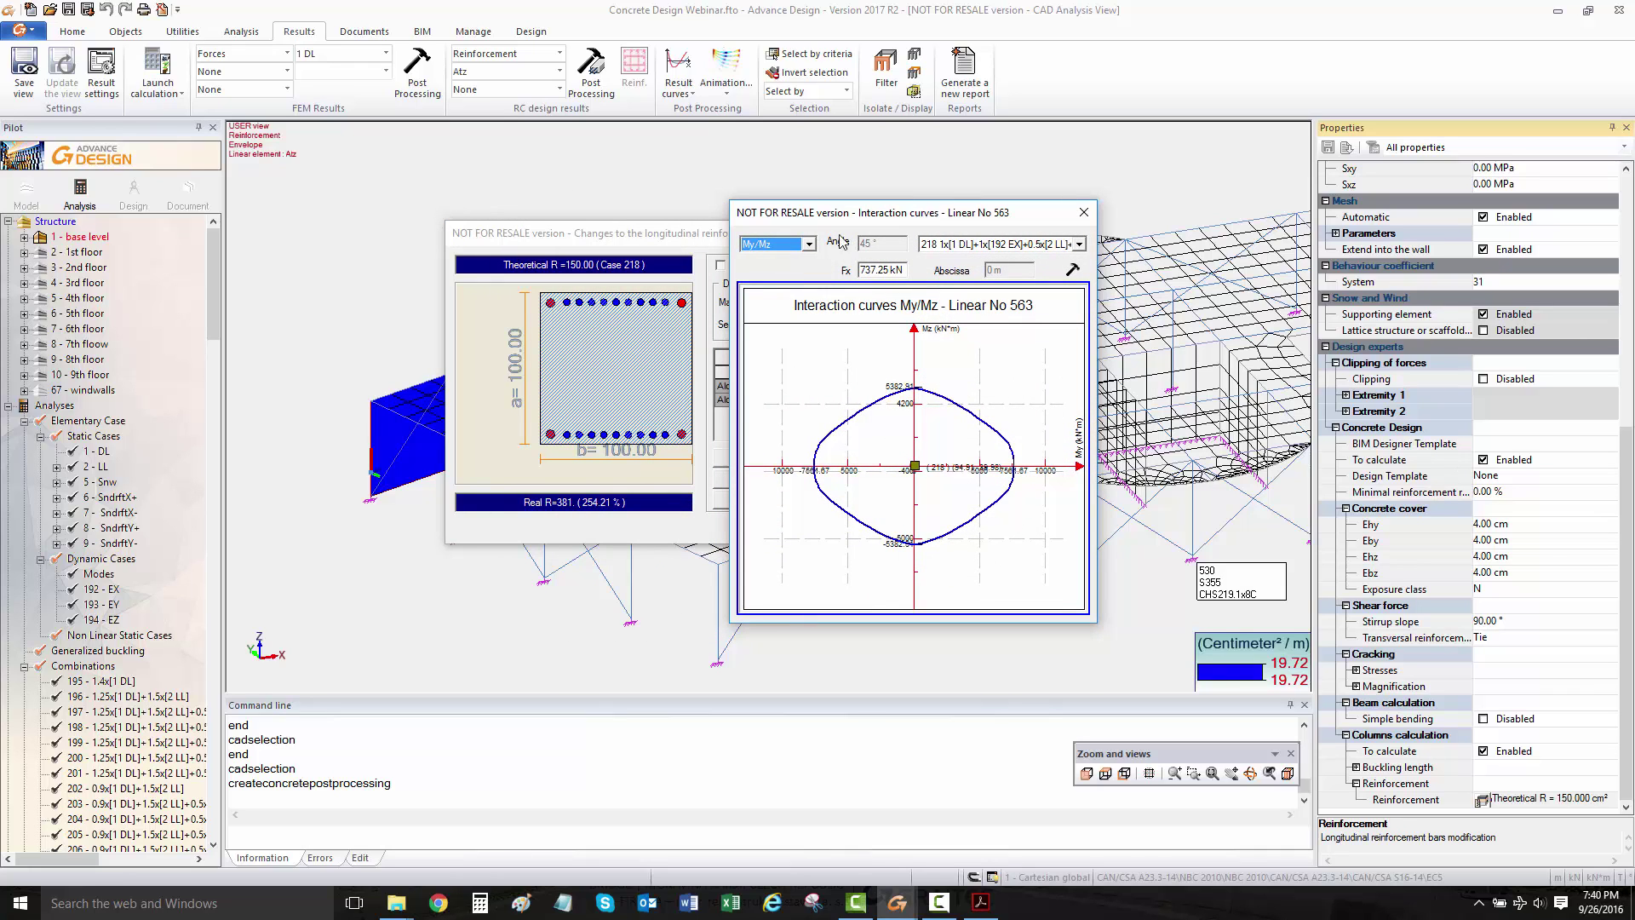
{"action": "left_click", "coordinate": [792, 245]}
{"action": "left_click", "coordinate": [801, 271]}
{"action": "left_click", "coordinate": [1073, 270]}
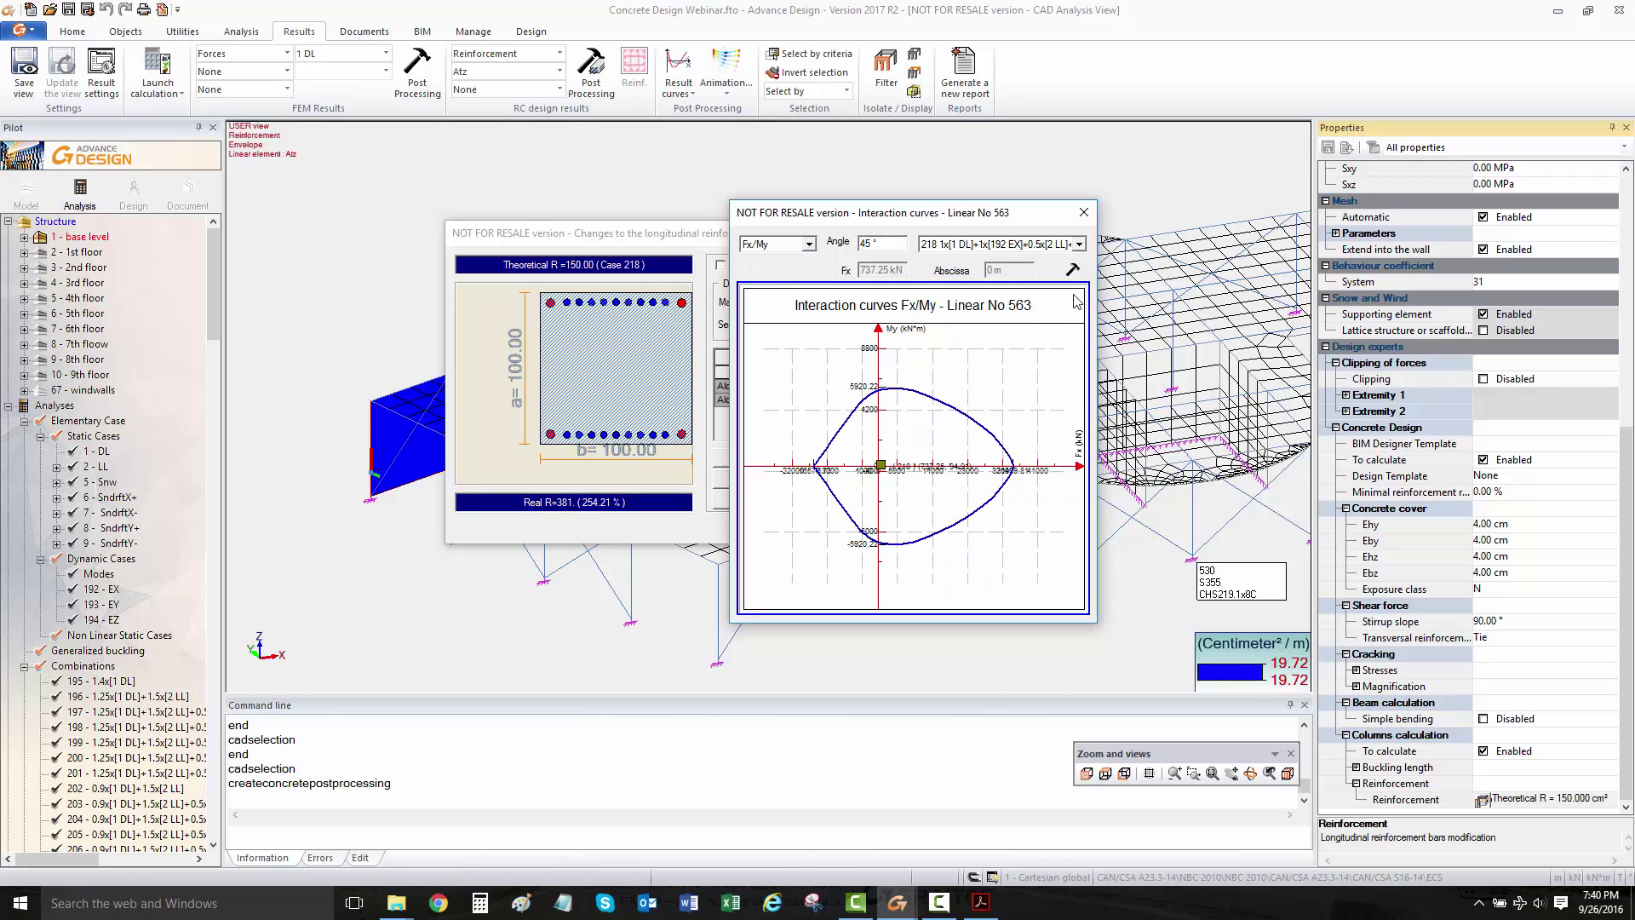
Step: Display the column's Fx/Mz interaction curve and plot it for load combination 220
{"action": "left_click", "coordinate": [808, 246]}
{"action": "left_click", "coordinate": [796, 283]}
{"action": "left_click", "coordinate": [1073, 270]}
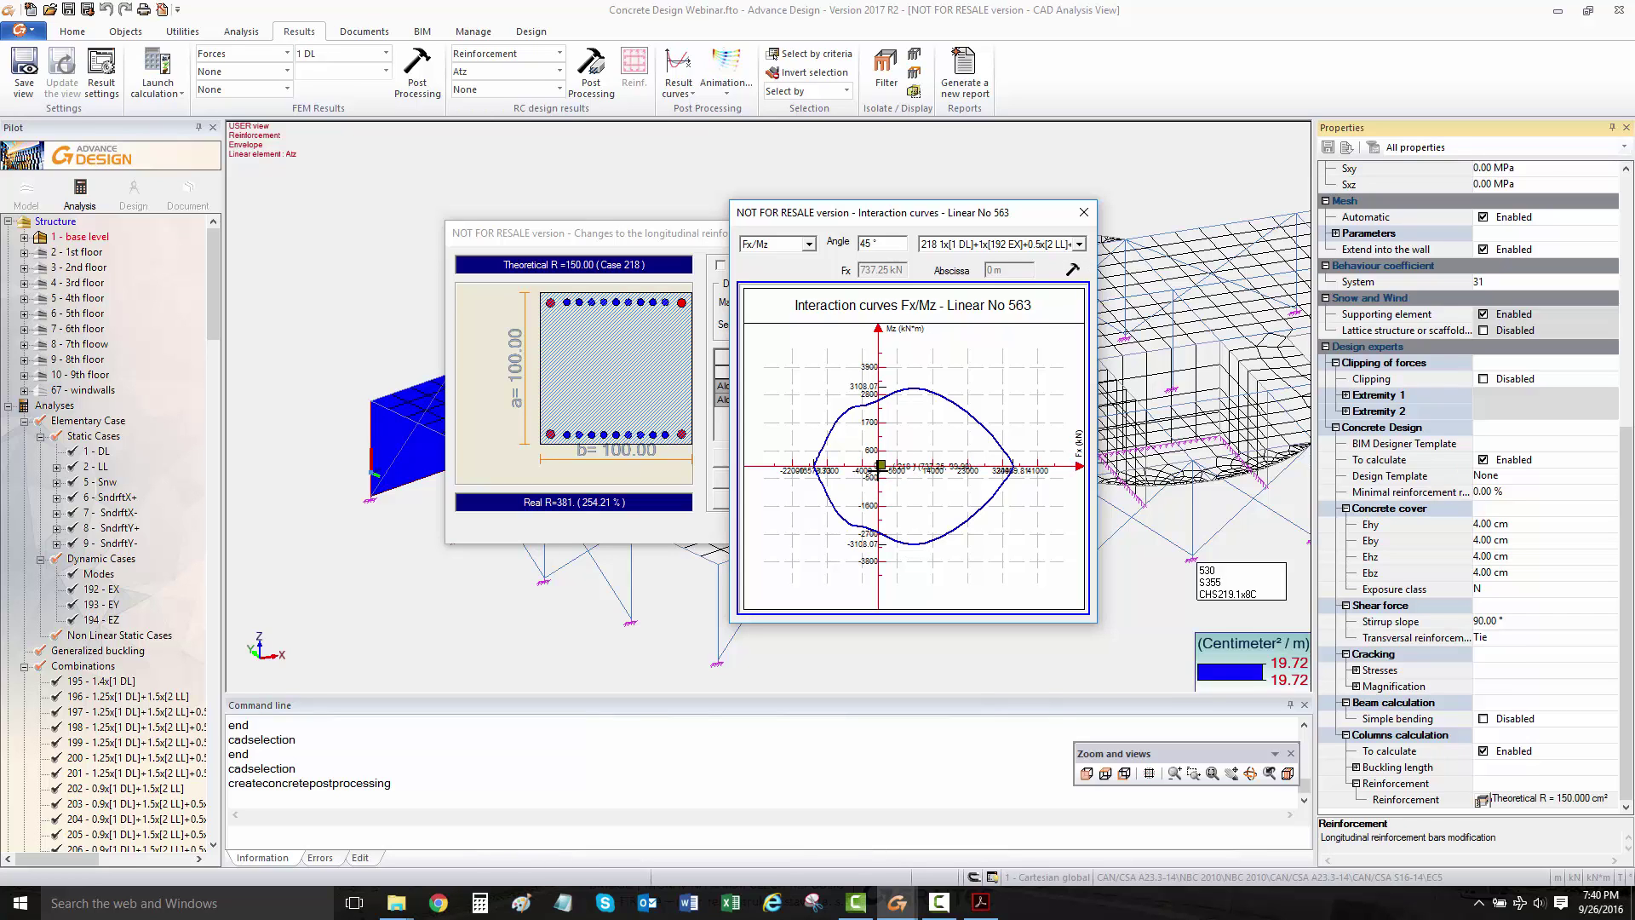
{"action": "left_click", "coordinate": [1079, 243]}
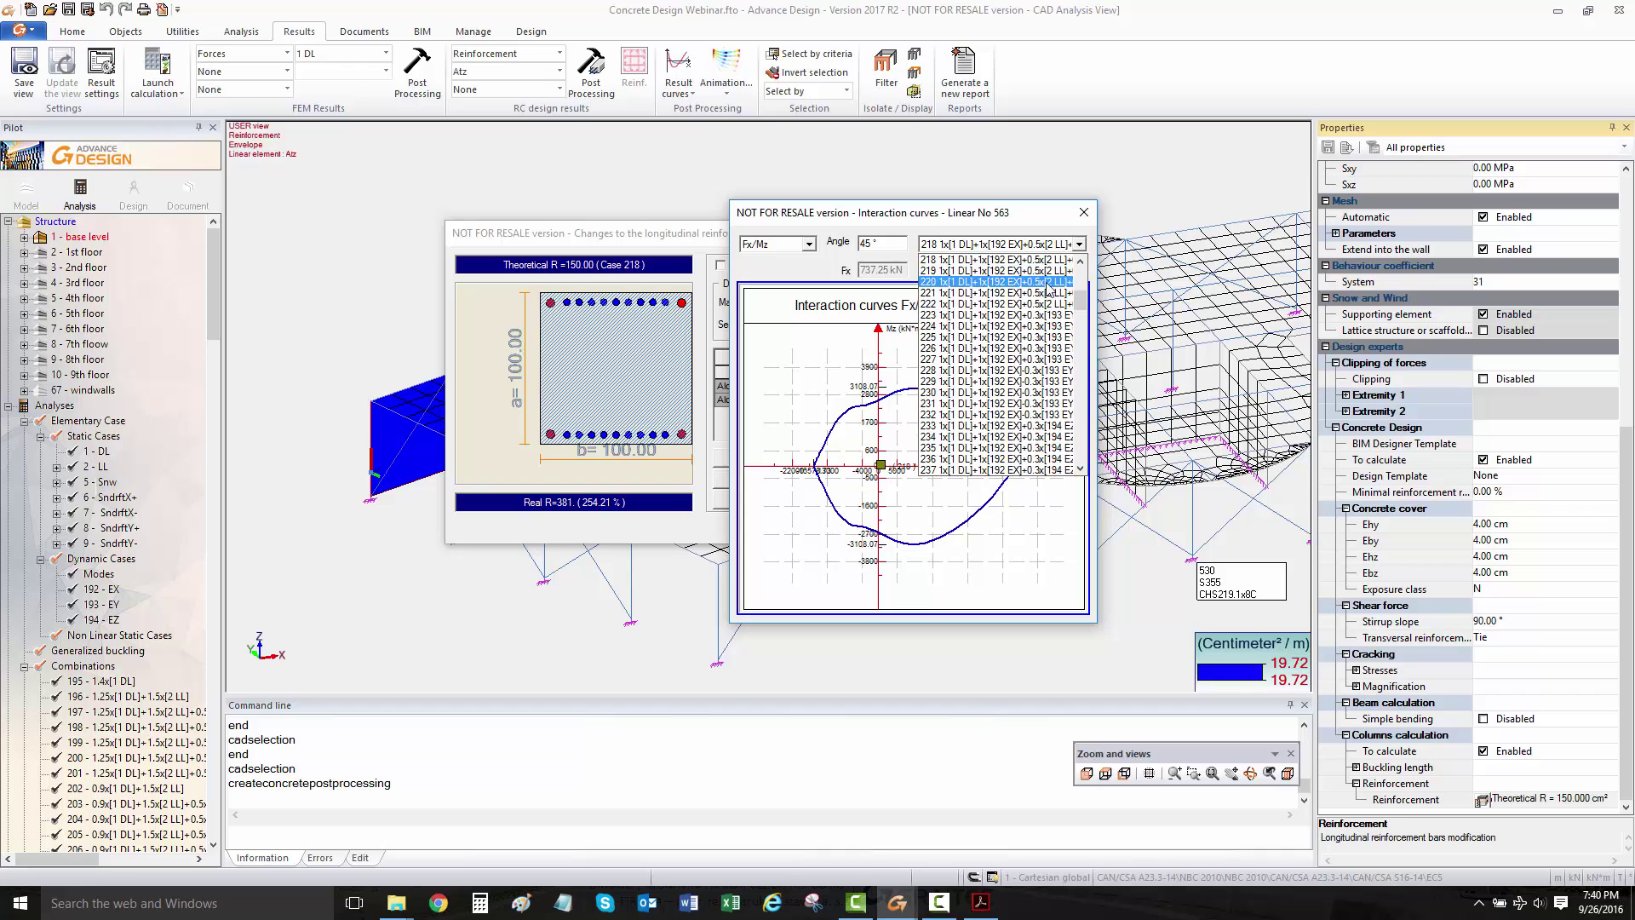
{"action": "left_click", "coordinate": [1038, 329]}
{"action": "left_click", "coordinate": [1073, 269]}
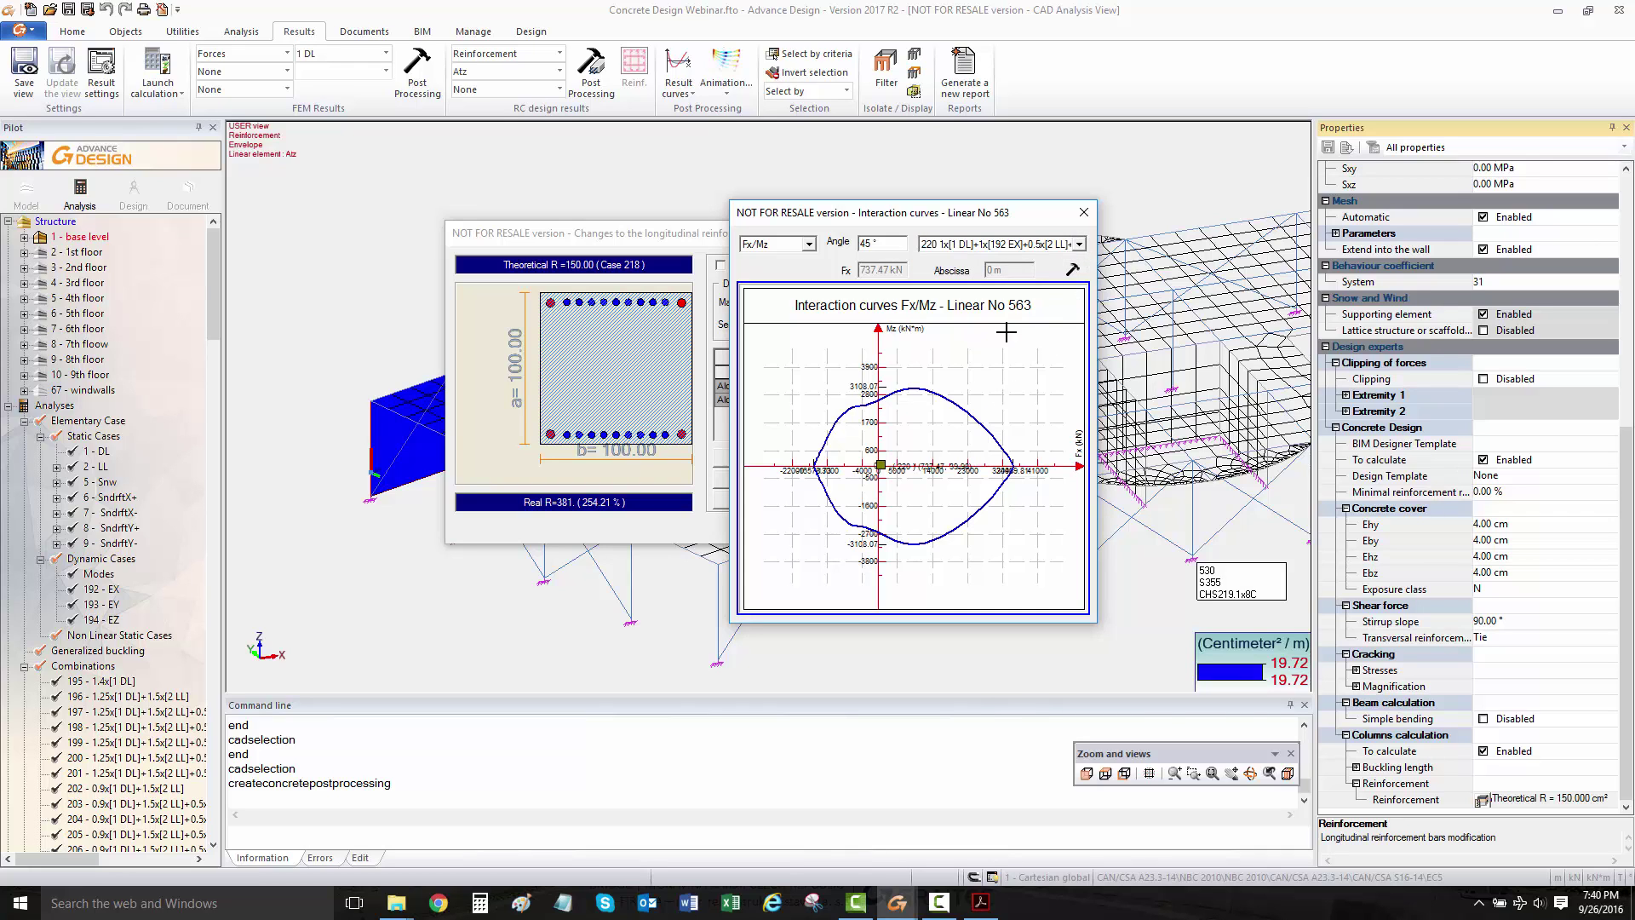
Step: Browse the other load combinations available for the interaction curve and close the column's reinforcement details
{"action": "left_click", "coordinate": [1079, 243]}
{"action": "scroll", "coordinate": [1008, 394], "scroll_direction": "up", "scroll_amount": 5}
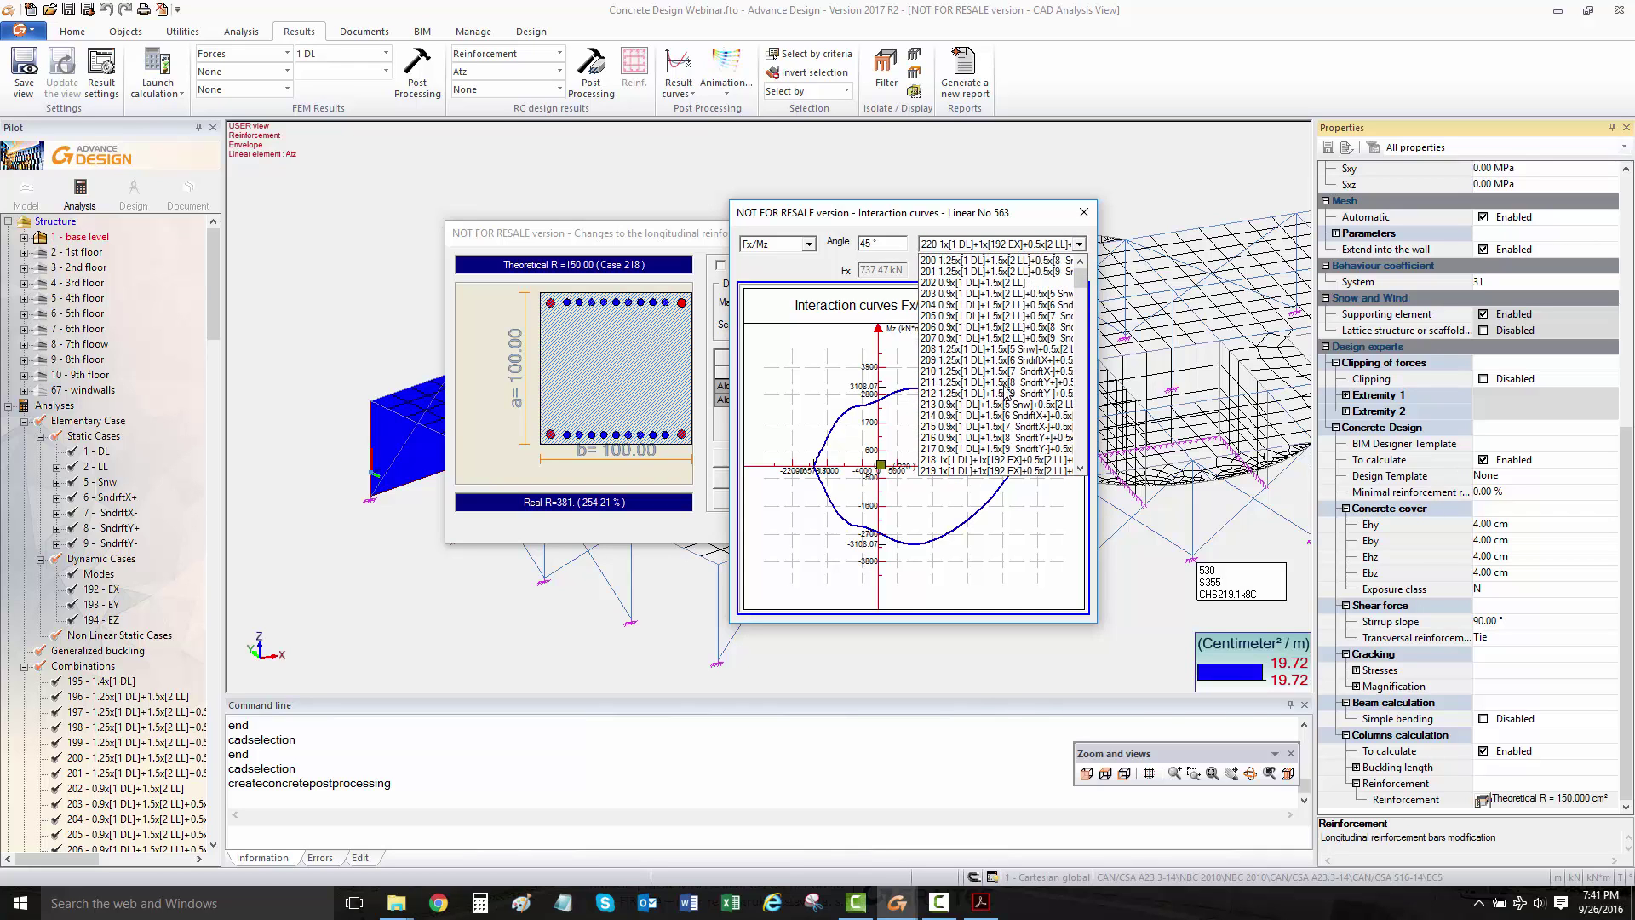
{"action": "scroll", "coordinate": [1008, 394], "scroll_direction": "down", "scroll_amount": 14}
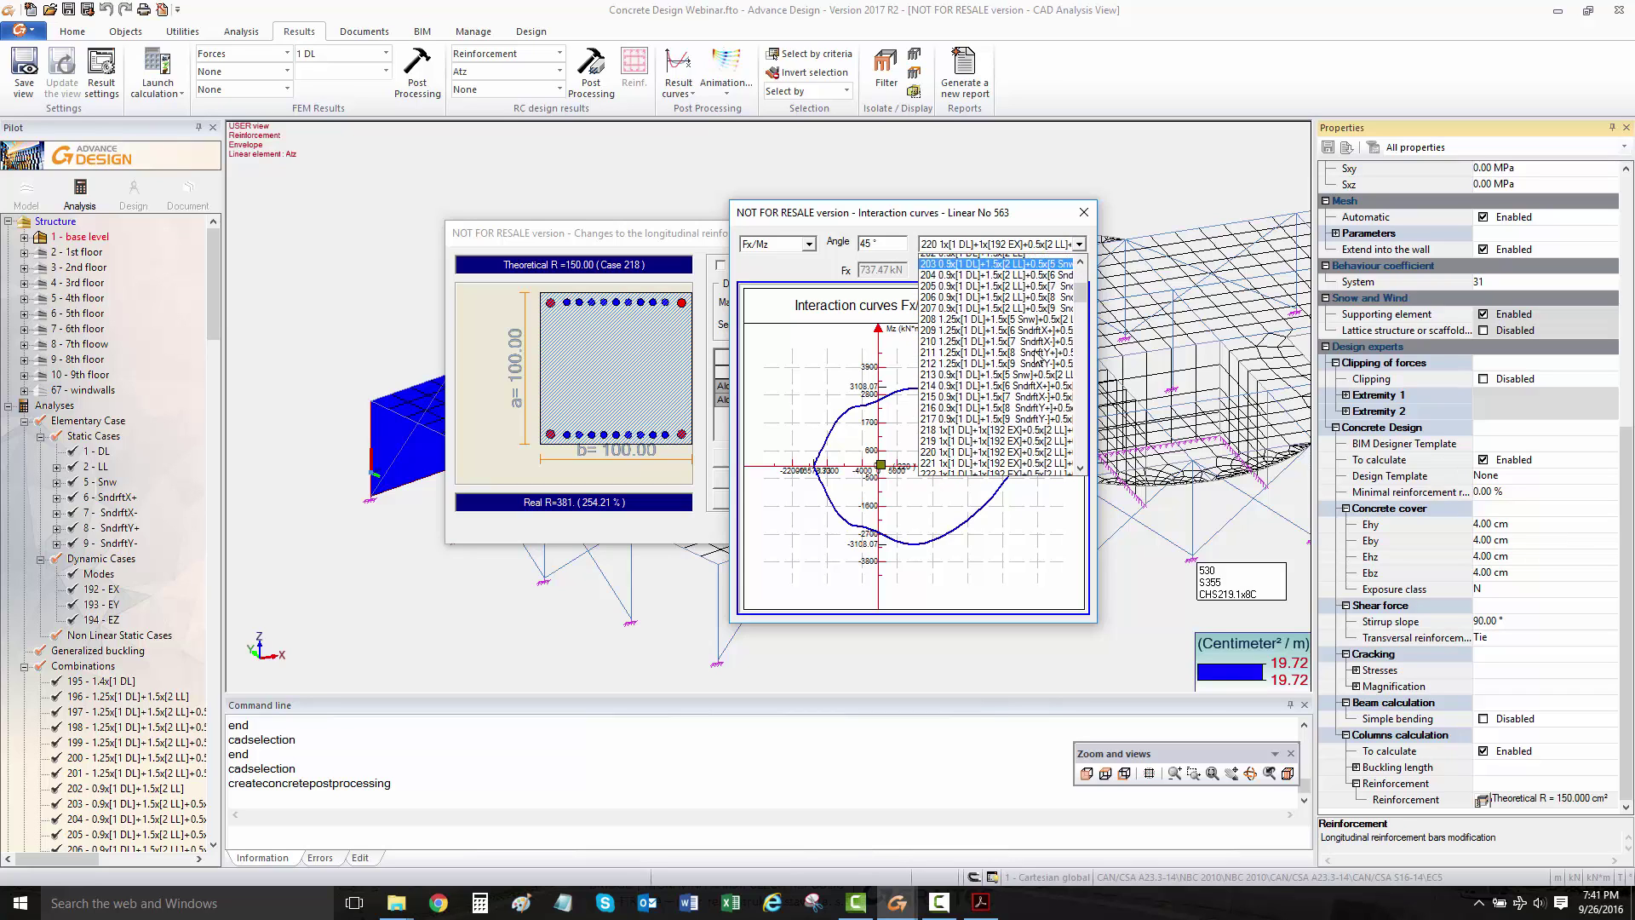
{"action": "left_click", "coordinate": [1103, 212]}
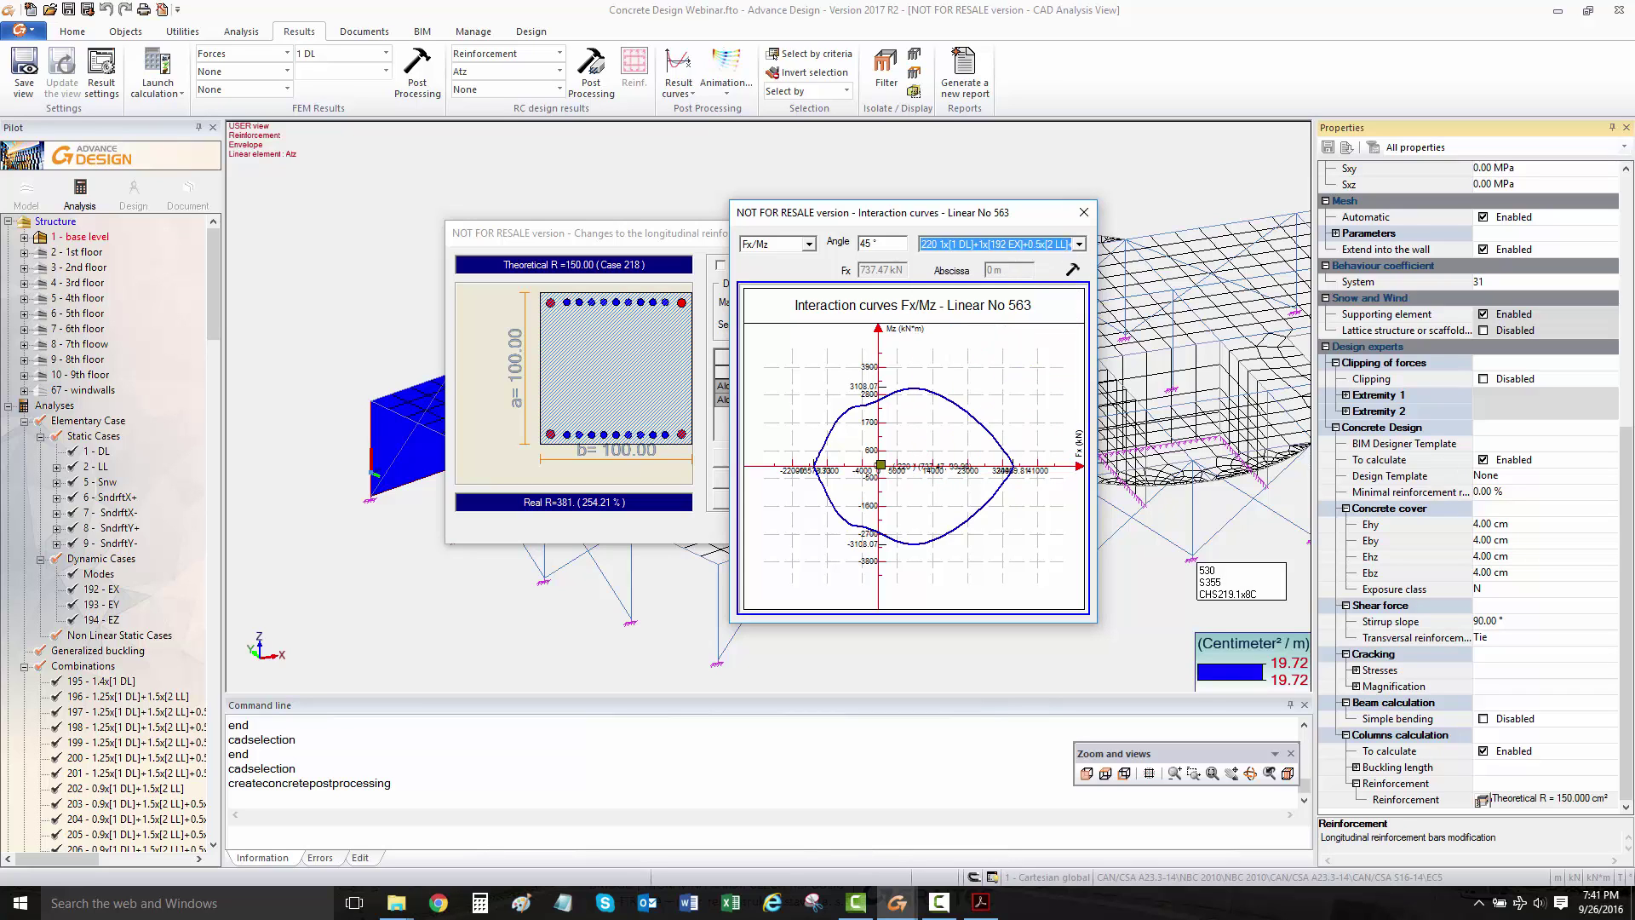
{"action": "left_click", "coordinate": [1082, 213]}
{"action": "left_click", "coordinate": [928, 233]}
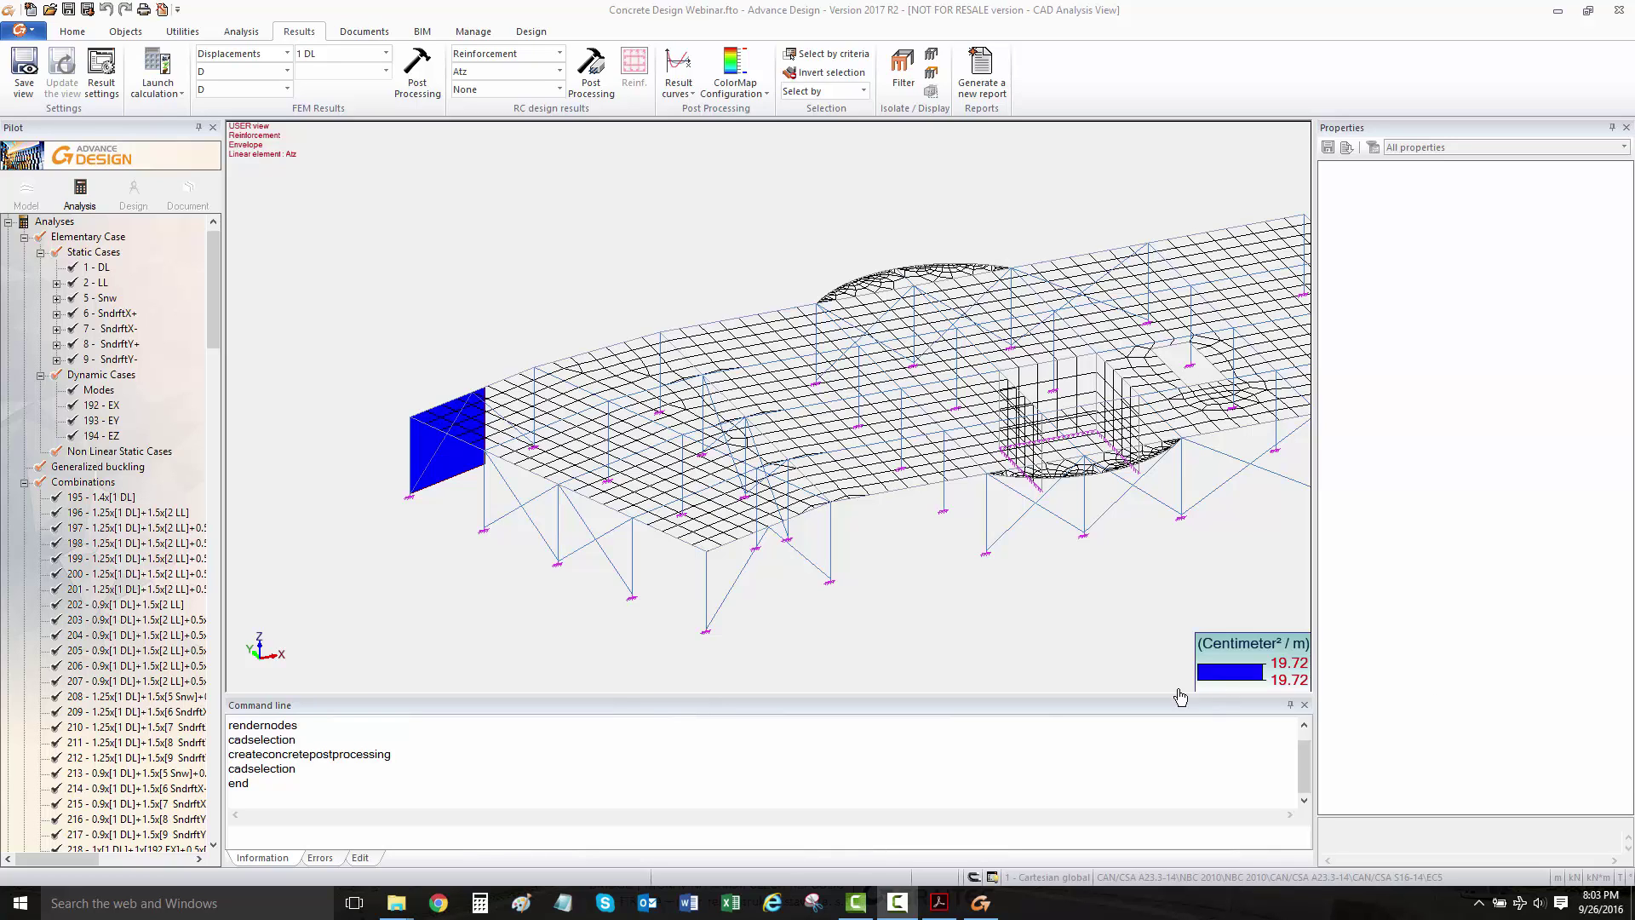
Step: Open the cross section stresses of the R35*45 edge beam and rotate the Sxx stress diagram
{"action": "left_click", "coordinate": [545, 488]}
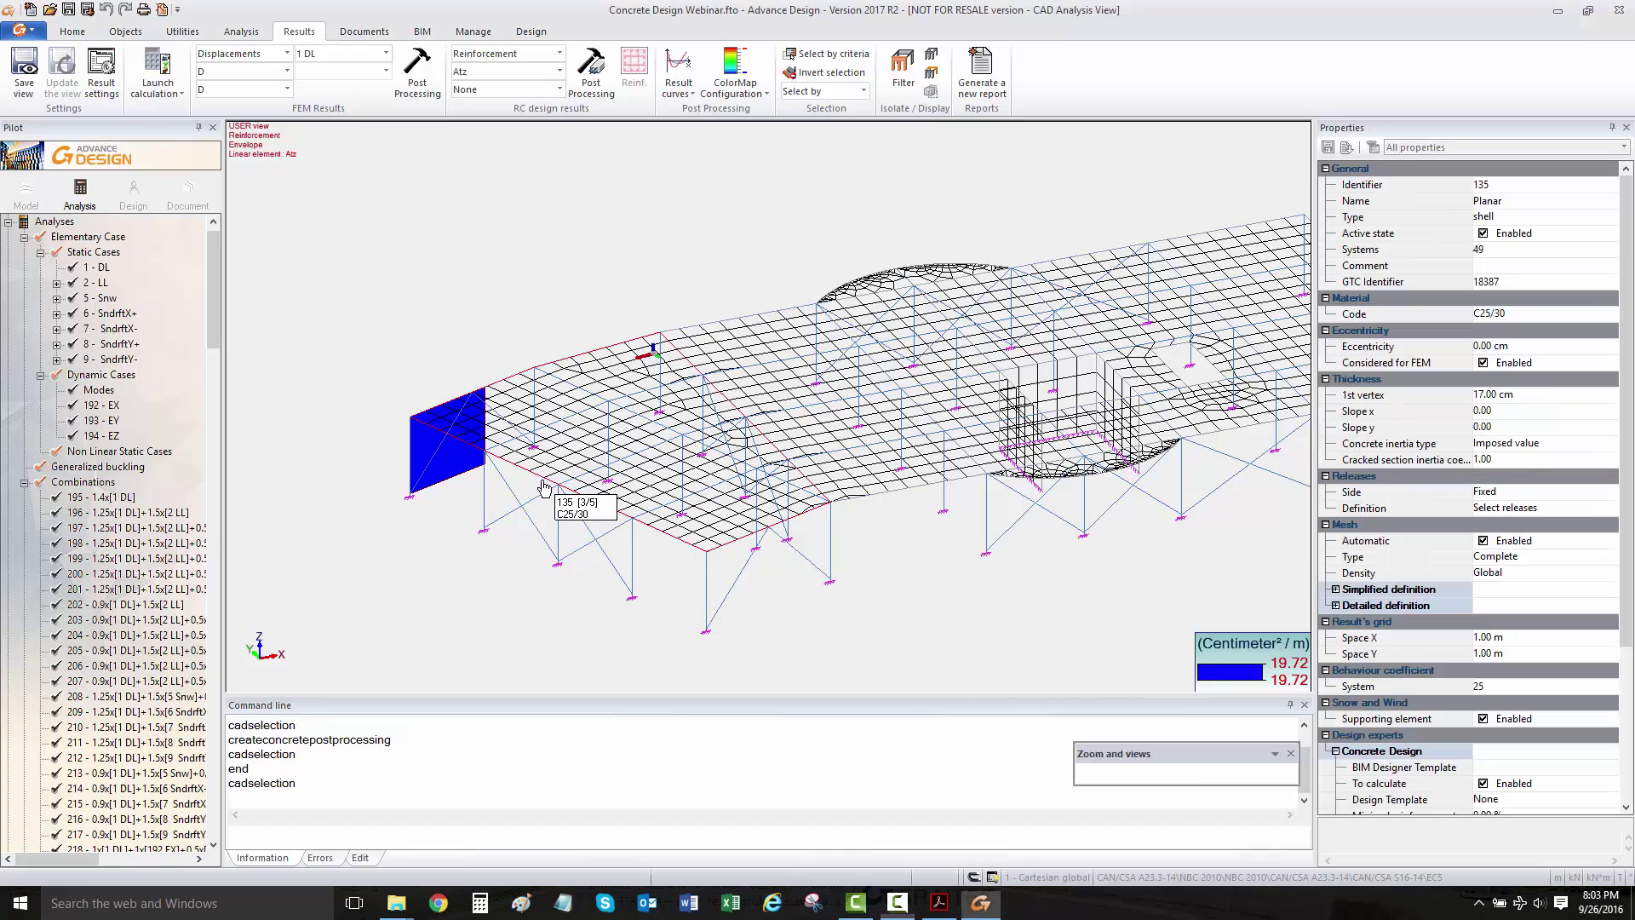
{"action": "left_click", "coordinate": [545, 487]}
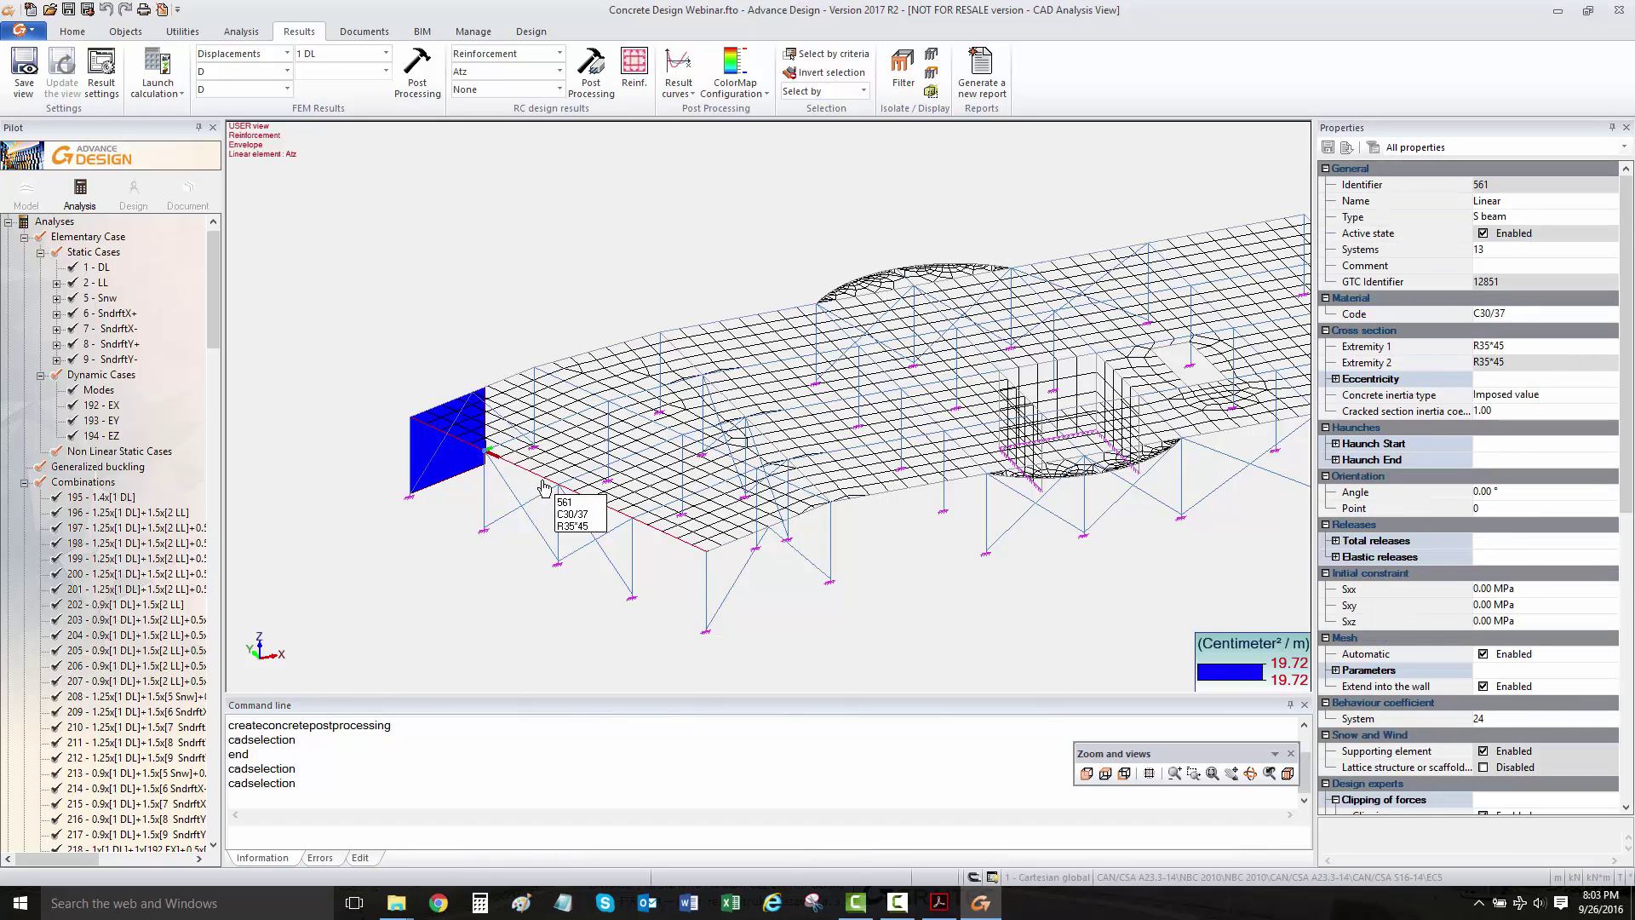
{"action": "right_click", "coordinate": [545, 487]}
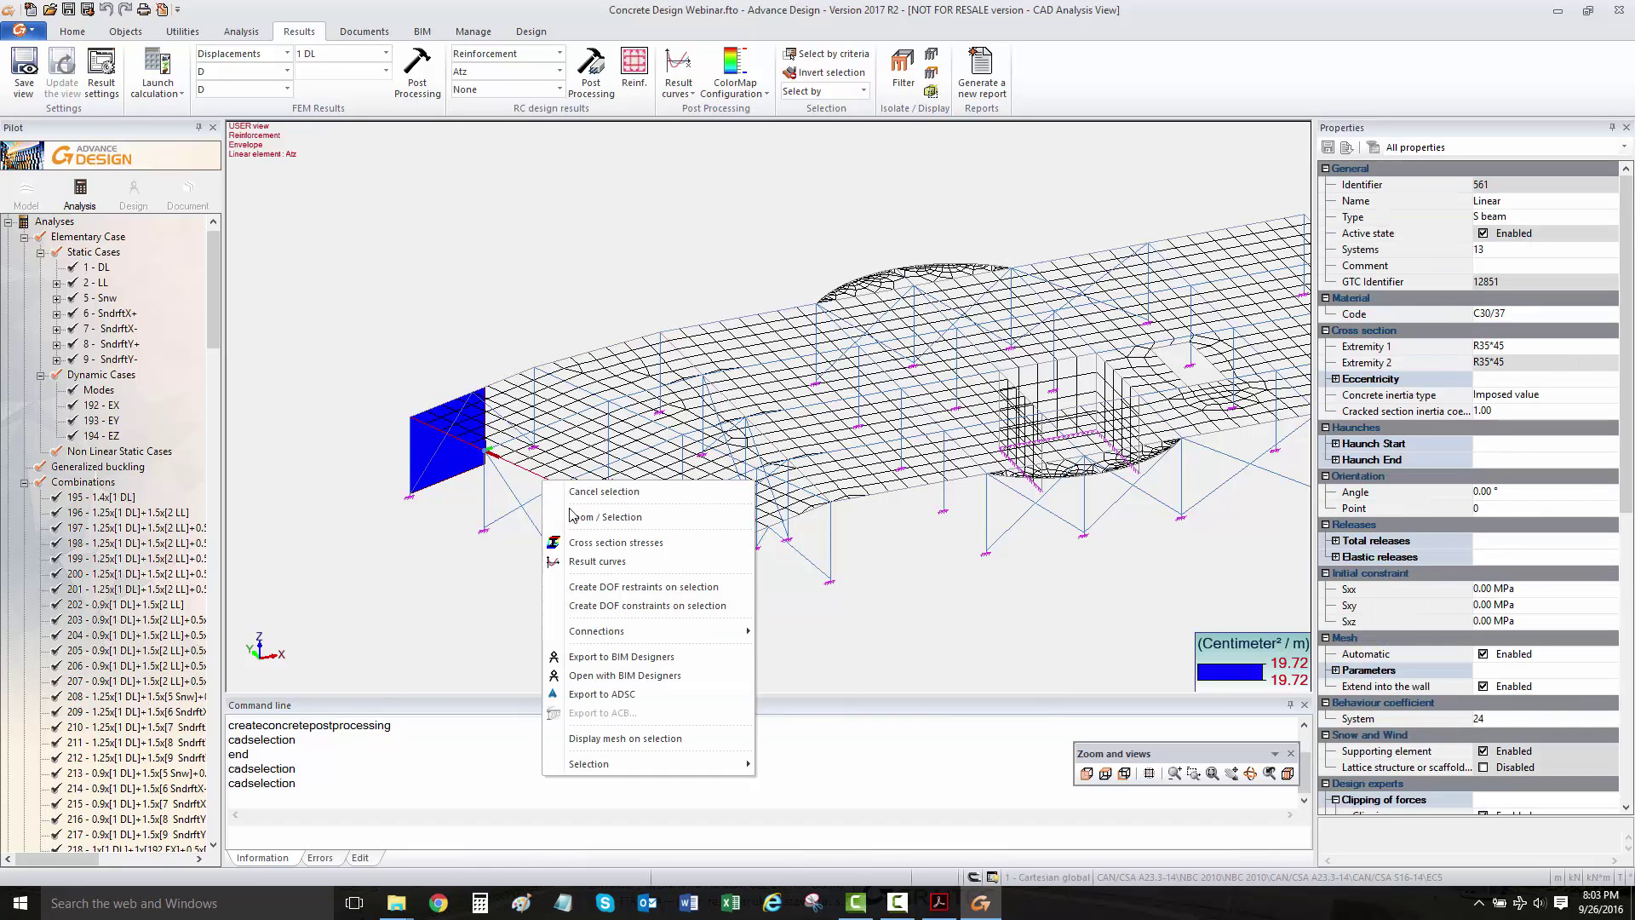
{"action": "left_click", "coordinate": [599, 543]}
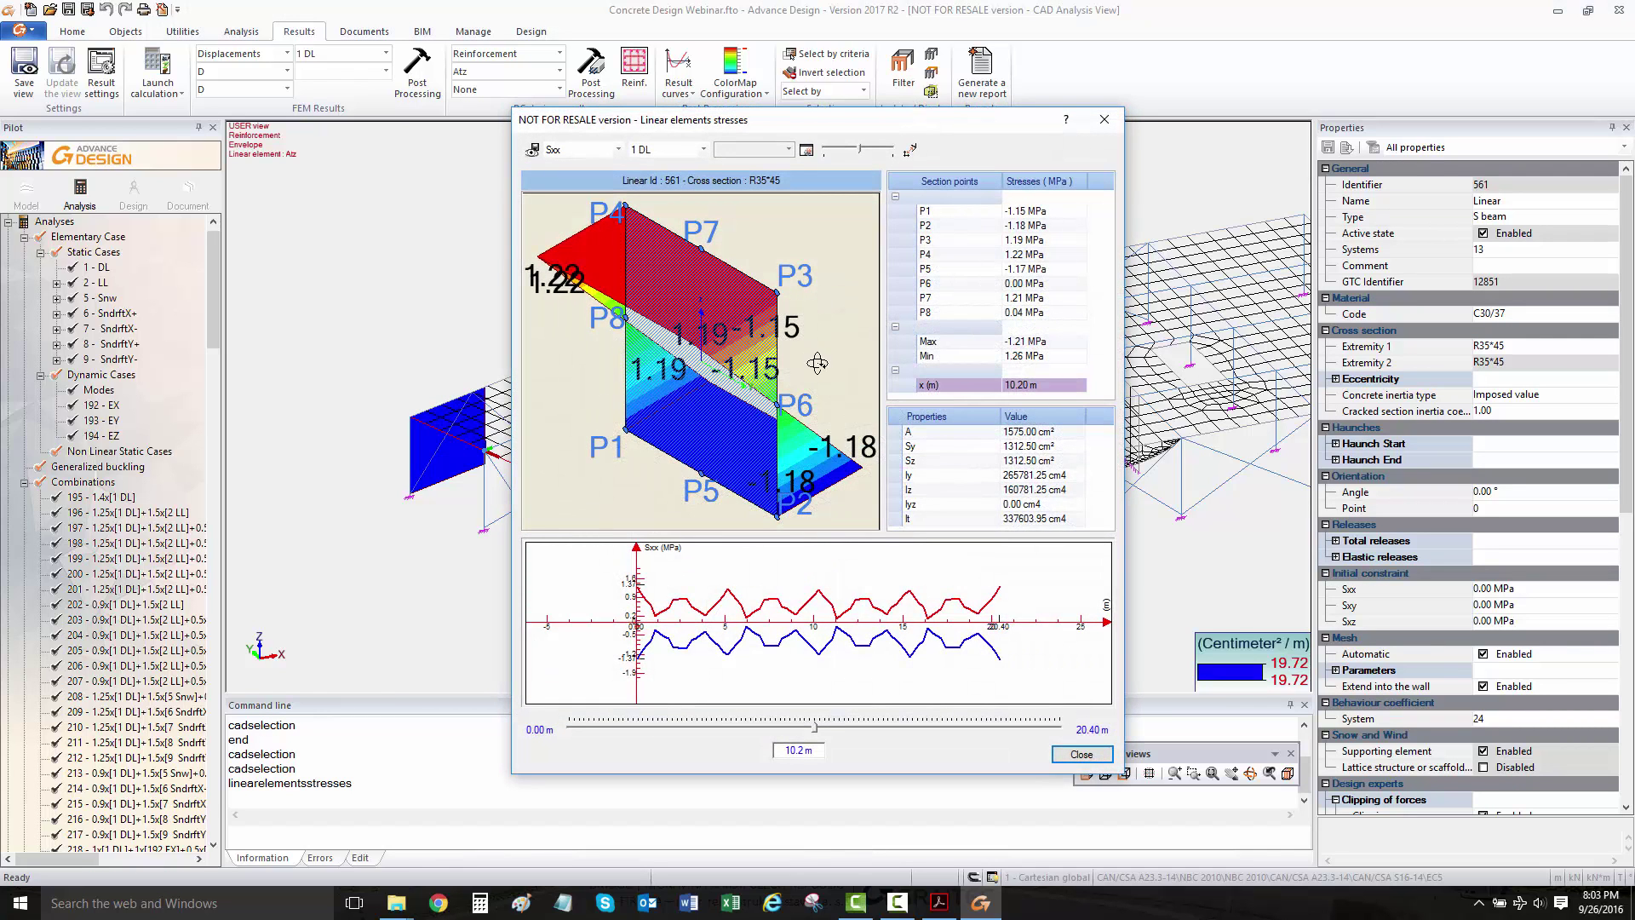
{"action": "left_click_drag", "start_coordinate": [792, 390], "coordinate": [755, 356]}
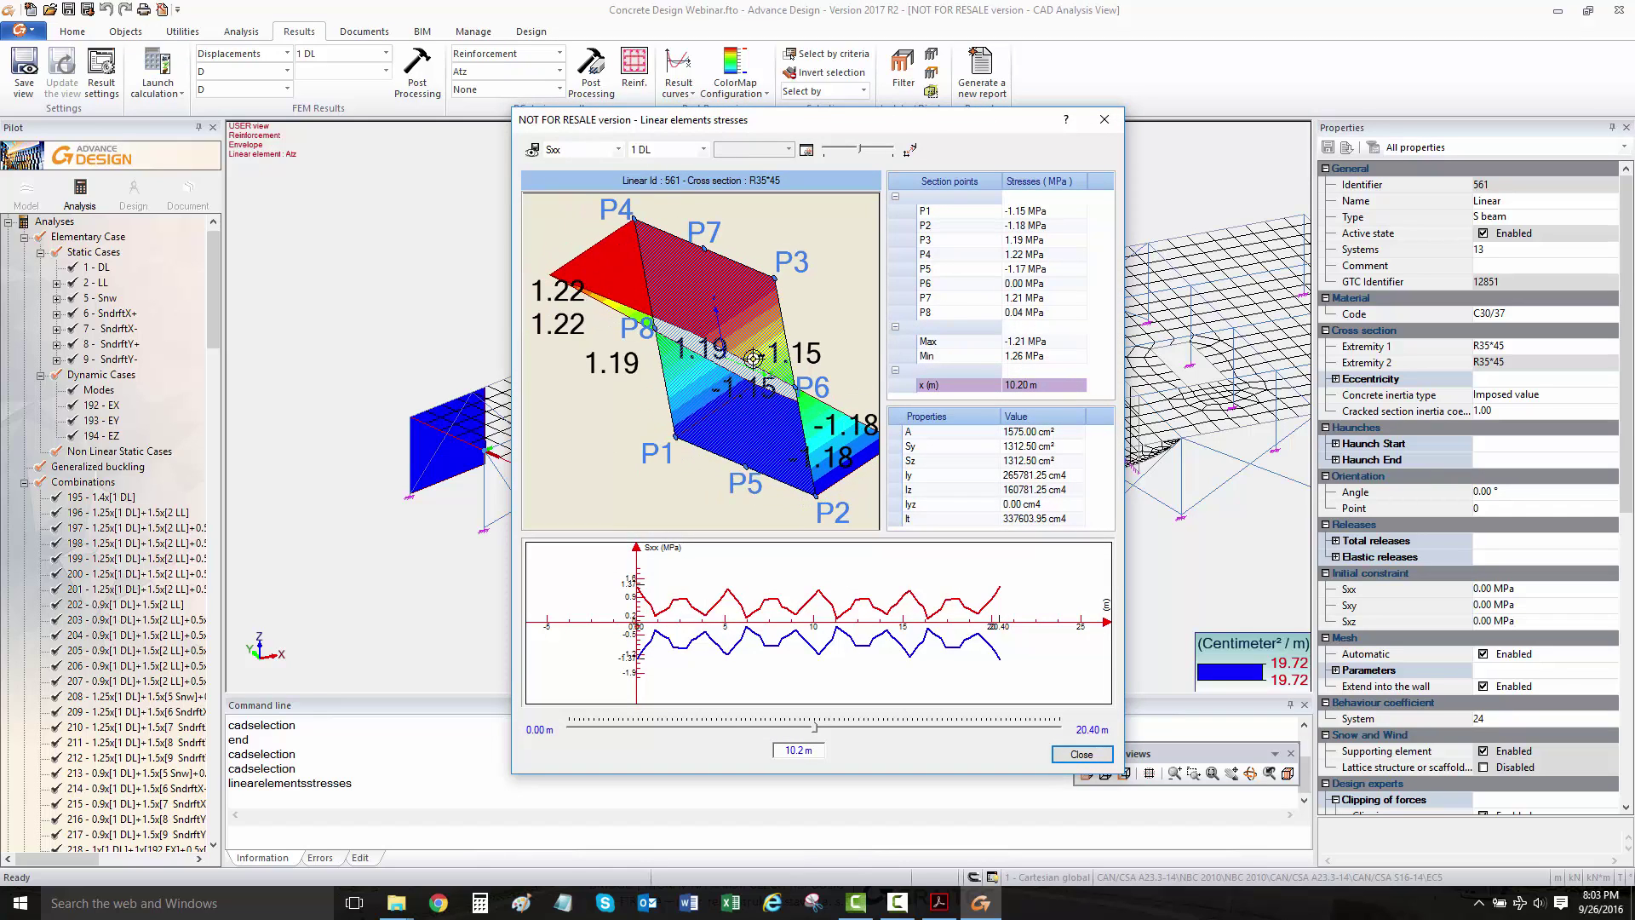
Step: Examine the edge beam's Sxx stresses at several positions along its length, including about 5.1 m and 8.6 m, and close the stress results
{"action": "left_click", "coordinate": [727, 581]}
{"action": "left_click", "coordinate": [727, 581]}
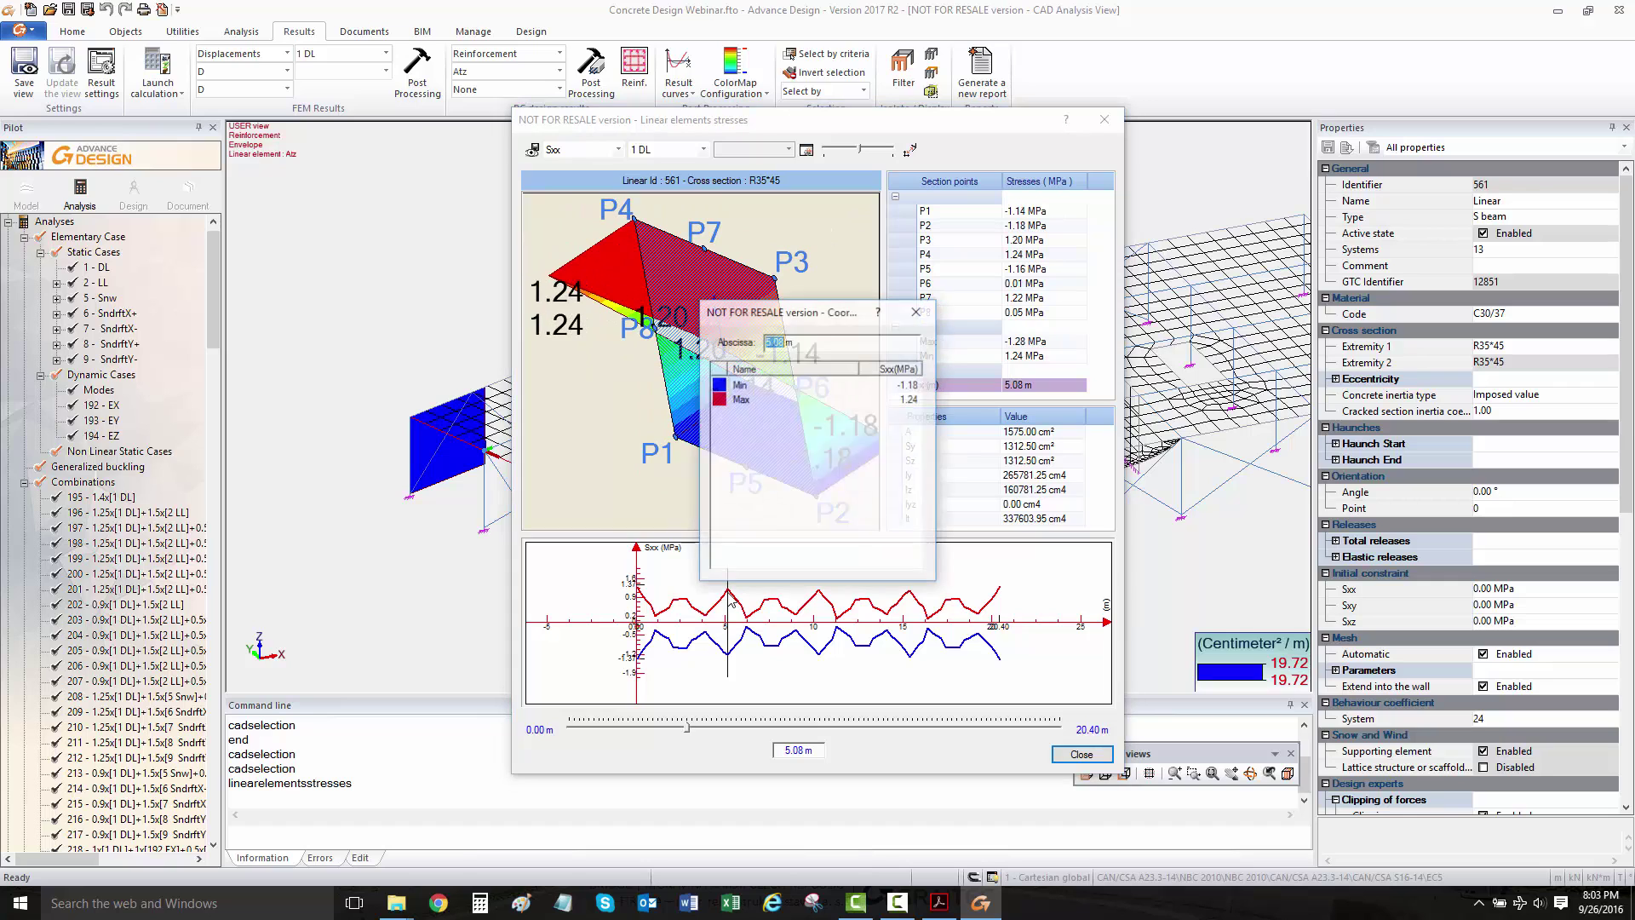
{"action": "left_click", "coordinate": [917, 311]}
{"action": "left_click", "coordinate": [803, 600]}
{"action": "left_click_drag", "start_coordinate": [816, 601], "coordinate": [953, 605]}
{"action": "left_click_drag", "start_coordinate": [849, 607], "coordinate": [790, 611]}
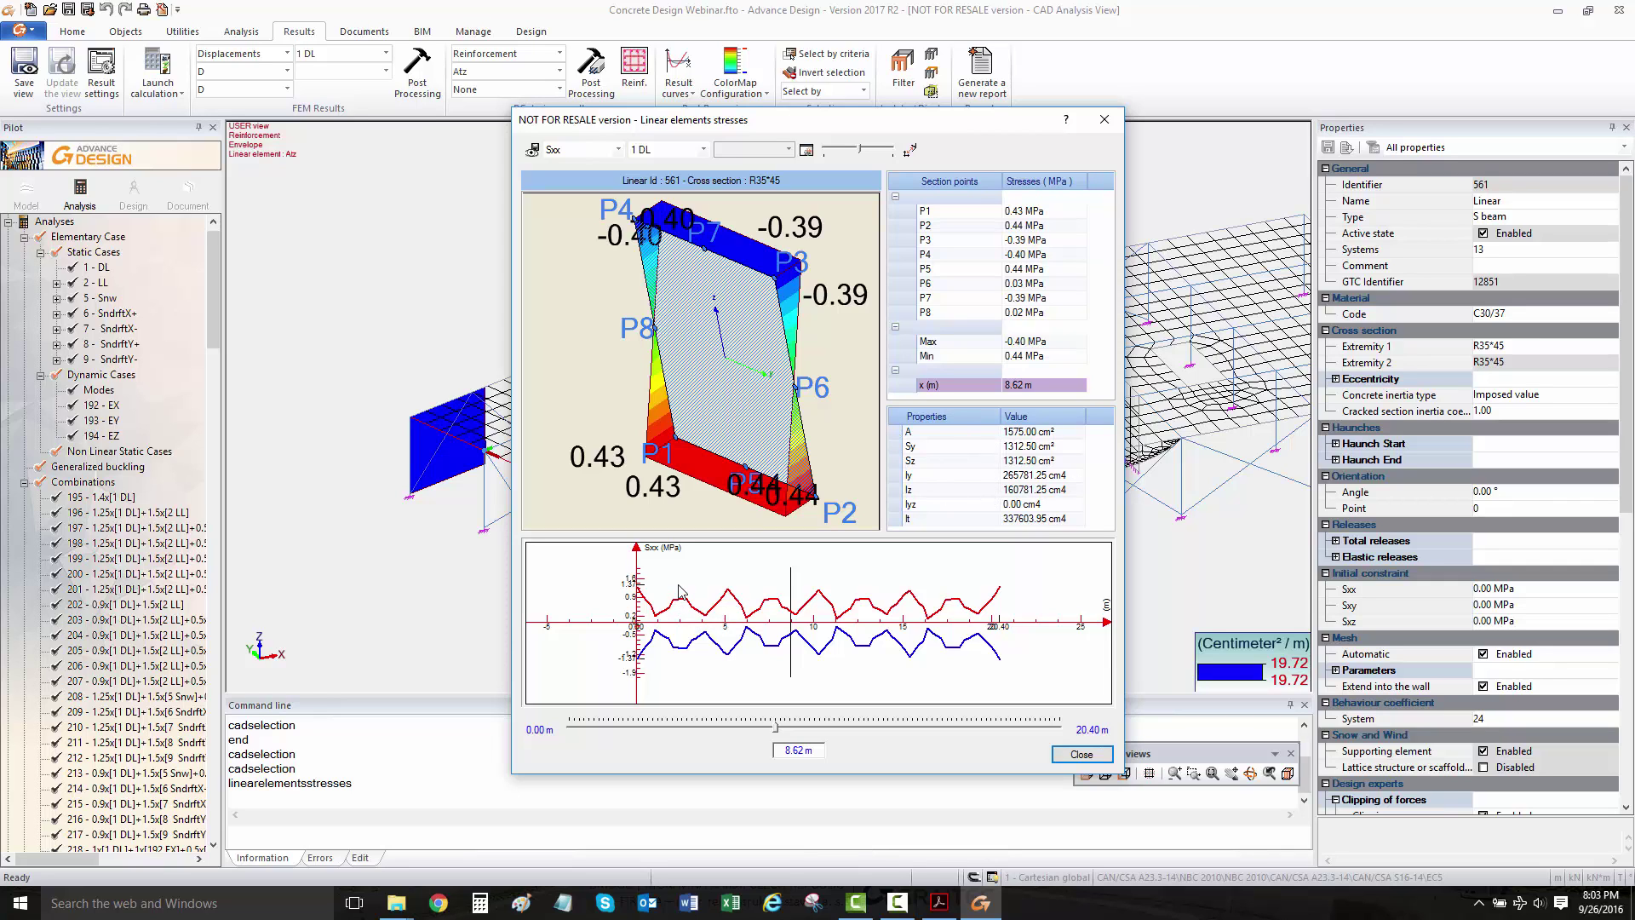
{"action": "left_click", "coordinate": [1077, 757]}
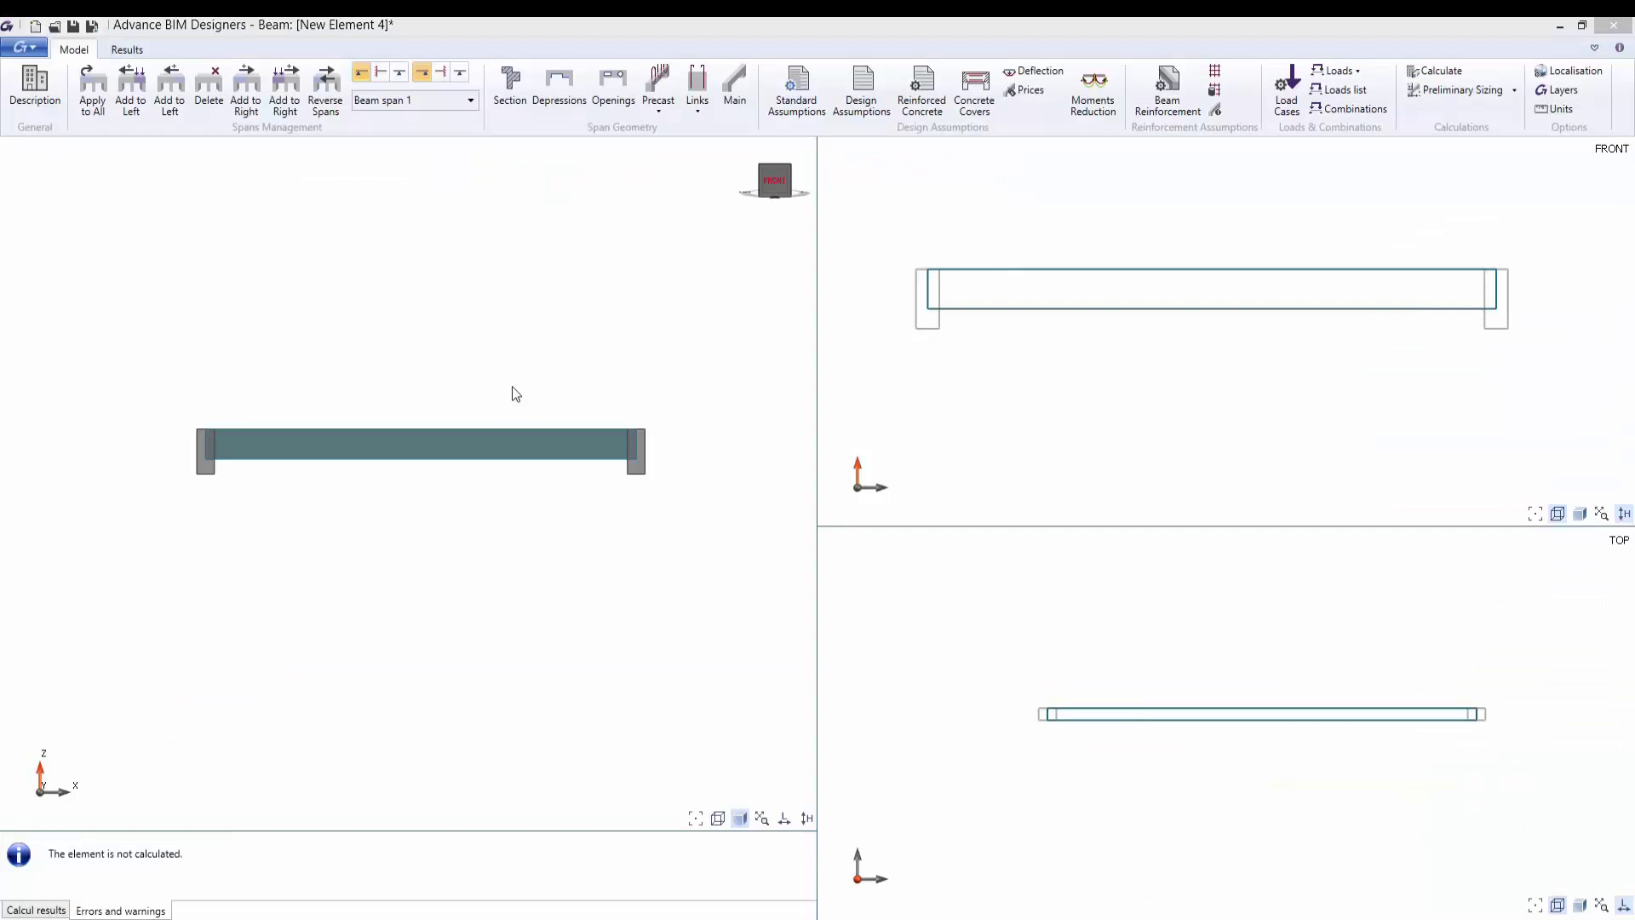
Step: In Advance BIM Designers, set the section of beam span 1 to 400 mm wide and 700 mm high
{"action": "left_click", "coordinate": [518, 95]}
{"action": "left_click", "coordinate": [431, 264]}
{"action": "type", "text": "300"}
{"action": "key", "text": "Tab"}
{"action": "type", "text": "700"}
{"action": "key", "text": "Return"}
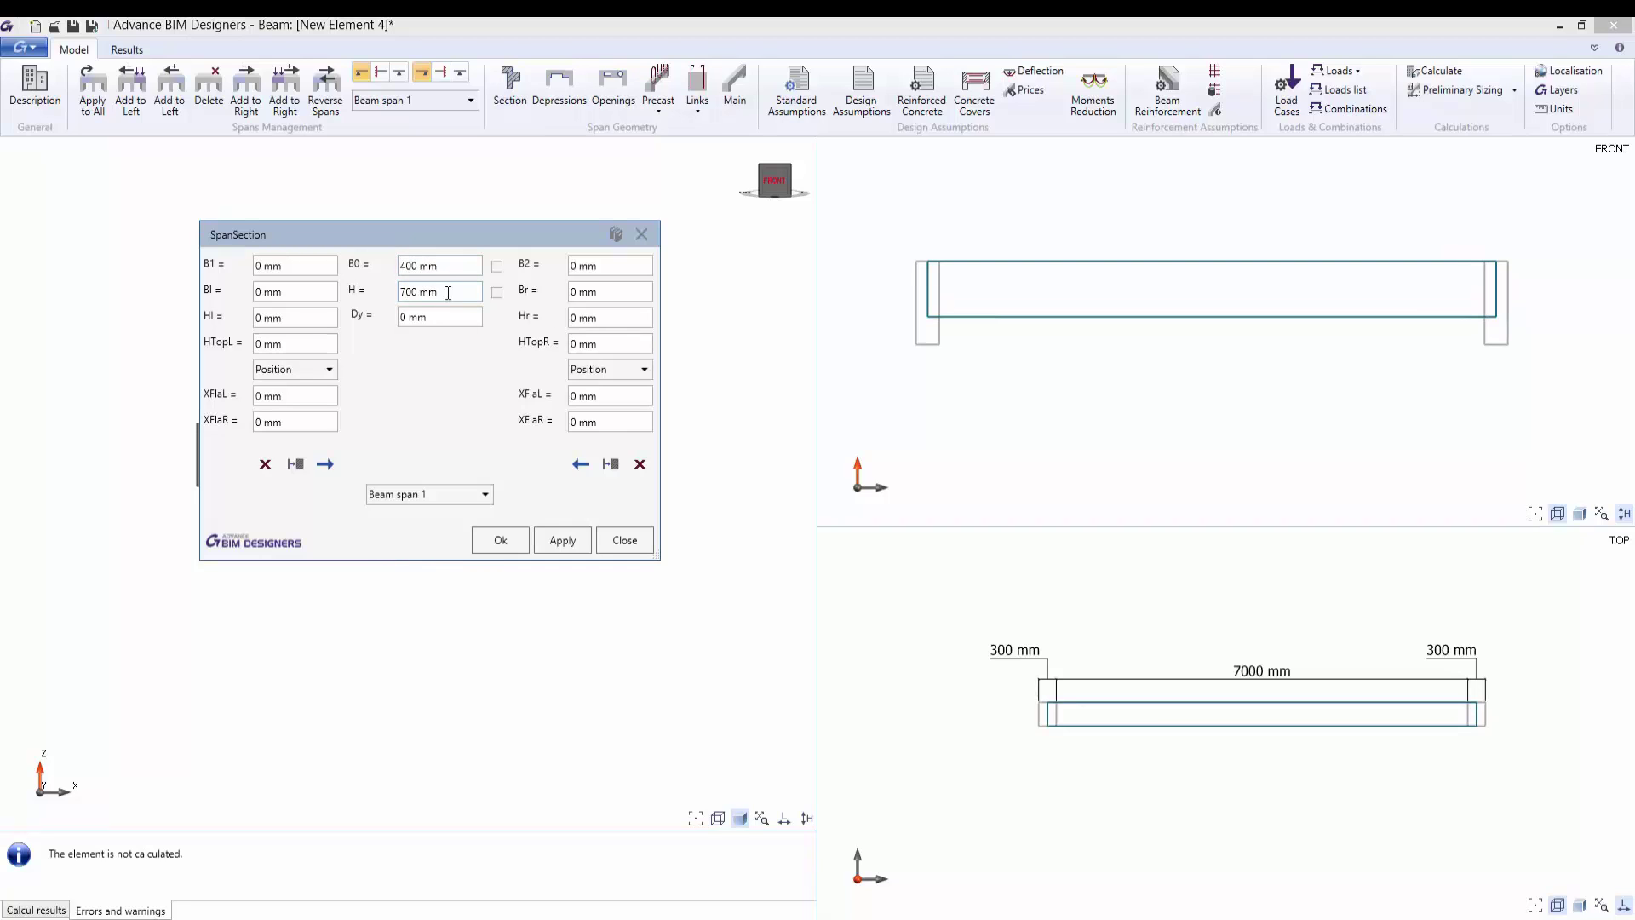
{"action": "left_click", "coordinate": [503, 542]}
Step: Add a rectangular opening to beam span 1 at x = 1500 mm and y = 150 mm, 200 mm long and 100 mm high
{"action": "left_click", "coordinate": [591, 102]}
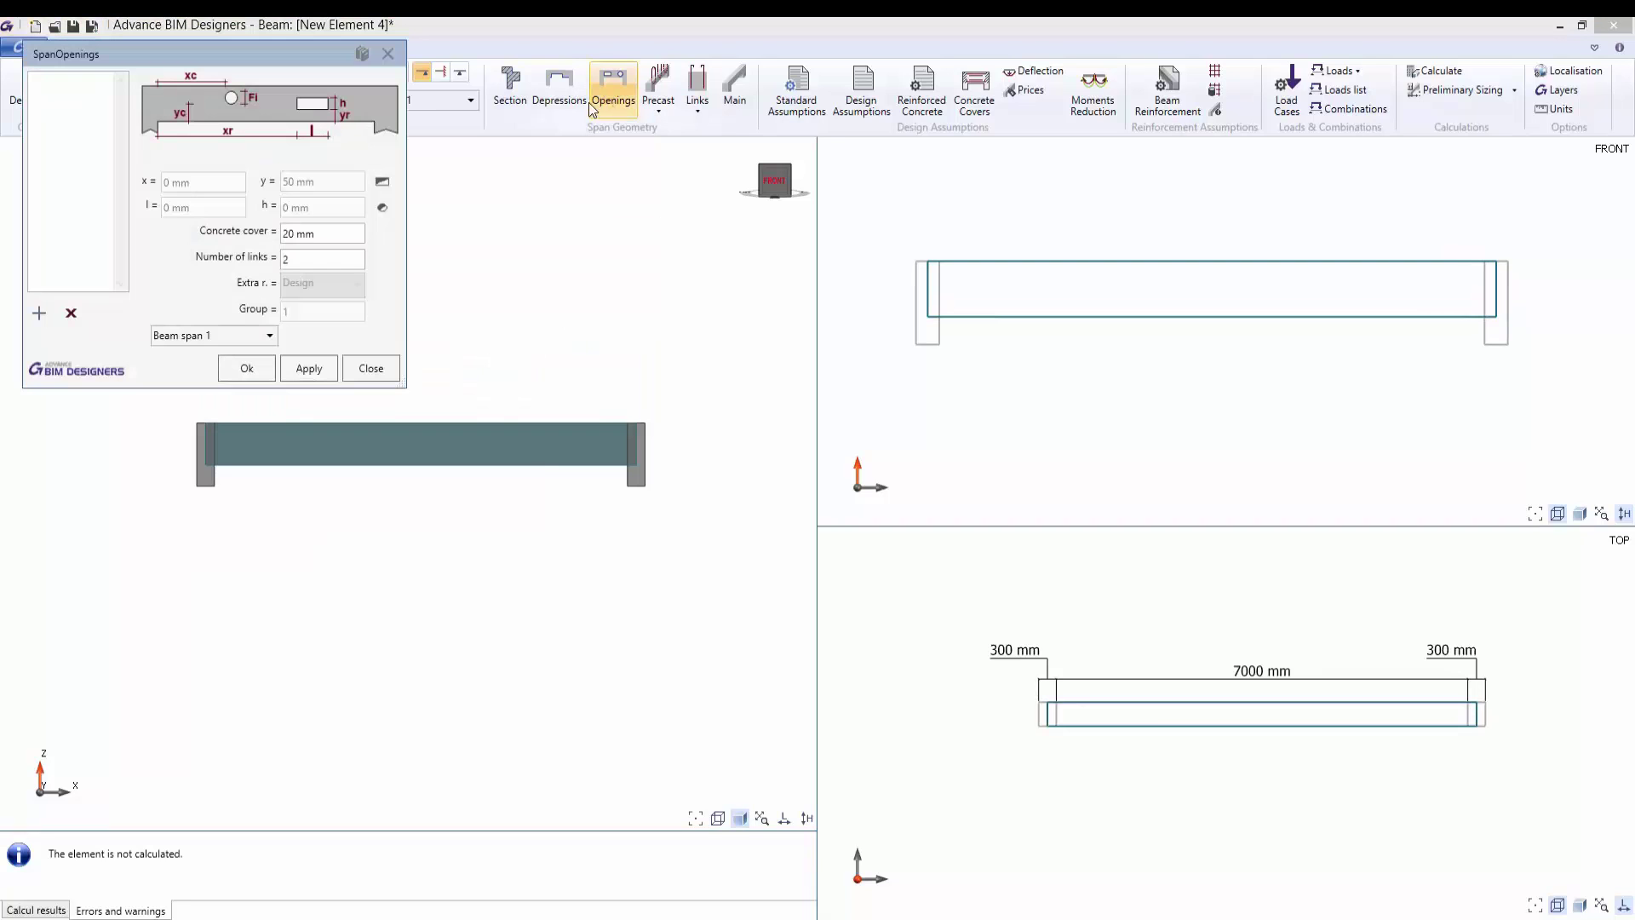
{"action": "left_click", "coordinate": [39, 312]}
{"action": "left_click", "coordinate": [214, 182]}
{"action": "type", "text": "1500"}
{"action": "left_click", "coordinate": [338, 181]}
{"action": "type", "text": "150"}
{"action": "left_click", "coordinate": [221, 208]}
{"action": "type", "text": "20"}
{"action": "left_click", "coordinate": [294, 212]}
{"action": "type", "text": "100"}
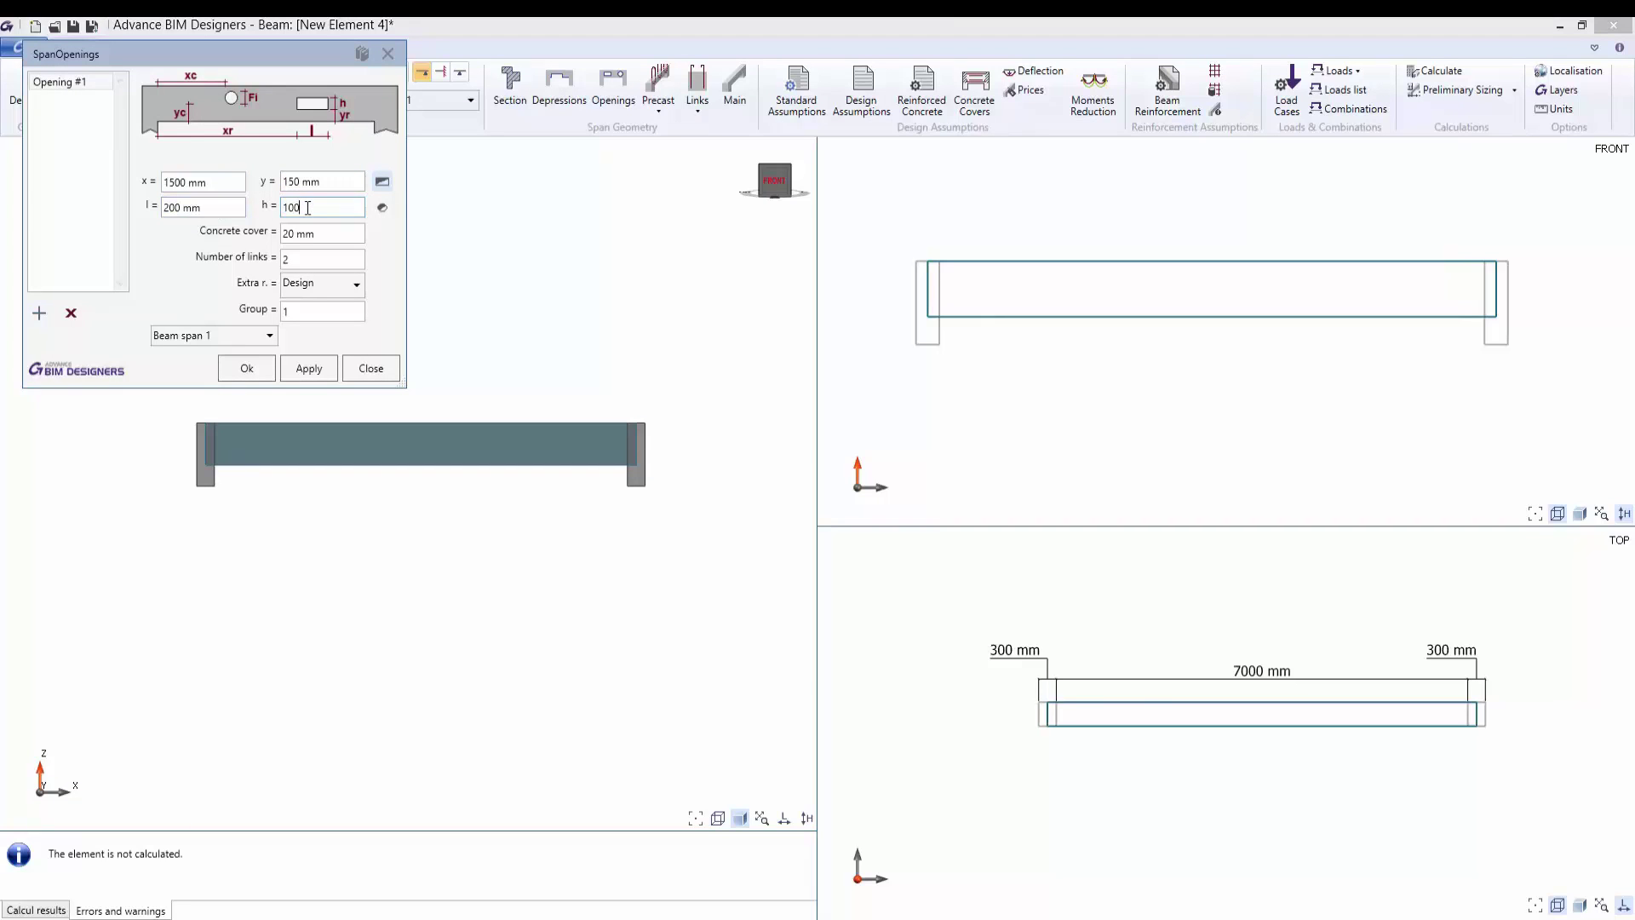
{"action": "left_click", "coordinate": [256, 373]}
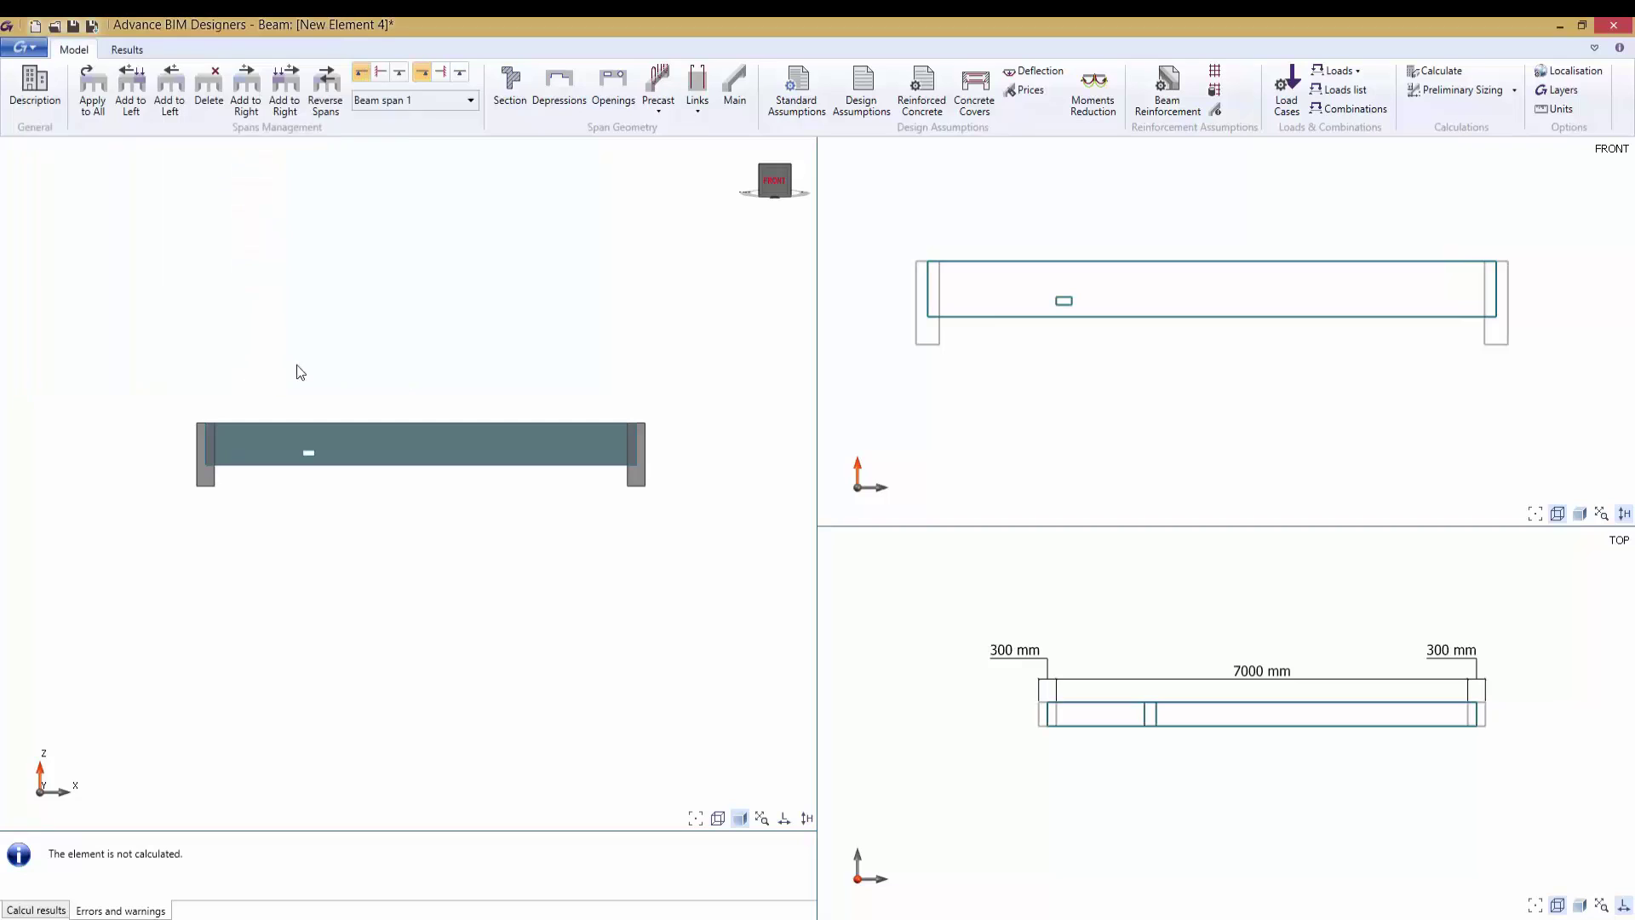
Step: Set the length of beam span 1 to 6500 mm
{"action": "left_click", "coordinate": [734, 85]}
{"action": "left_click", "coordinate": [332, 84]}
{"action": "type", "text": "6500"}
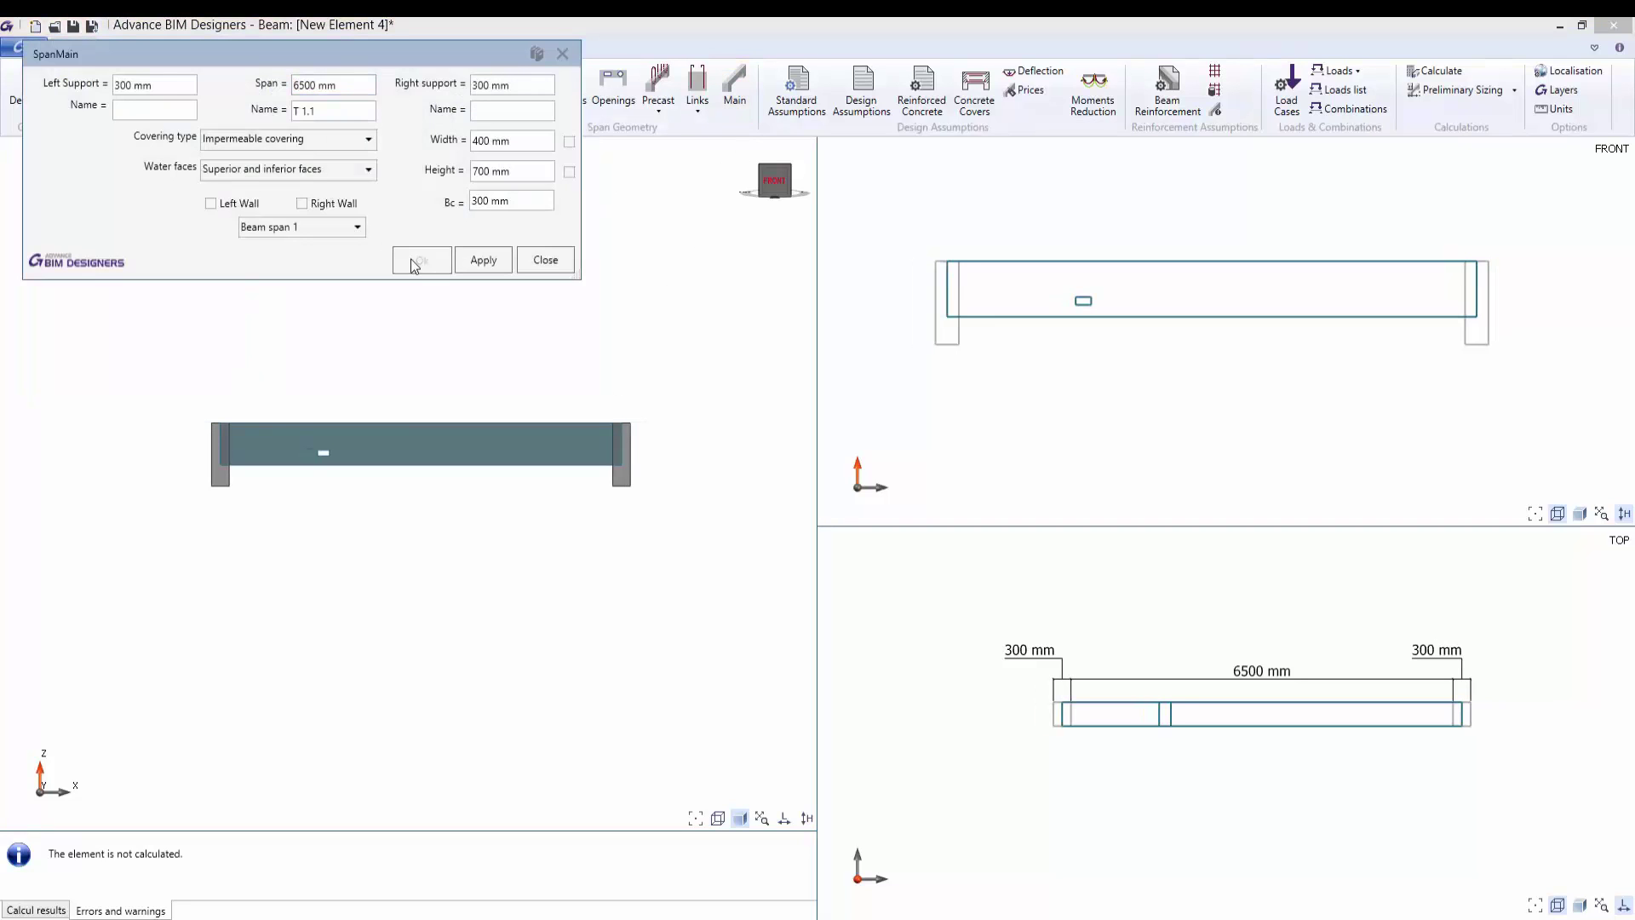
{"action": "left_click", "coordinate": [421, 260]}
Step: Set the concrete covers to 35 mm on the top face and 30 mm on the bottom and lateral faces
{"action": "left_click", "coordinate": [974, 89]}
{"action": "left_click", "coordinate": [284, 132]}
{"action": "type", "text": "35"}
{"action": "left_click", "coordinate": [286, 160]}
{"action": "type", "text": "30"}
{"action": "left_click", "coordinate": [276, 187]}
{"action": "type", "text": "30"}
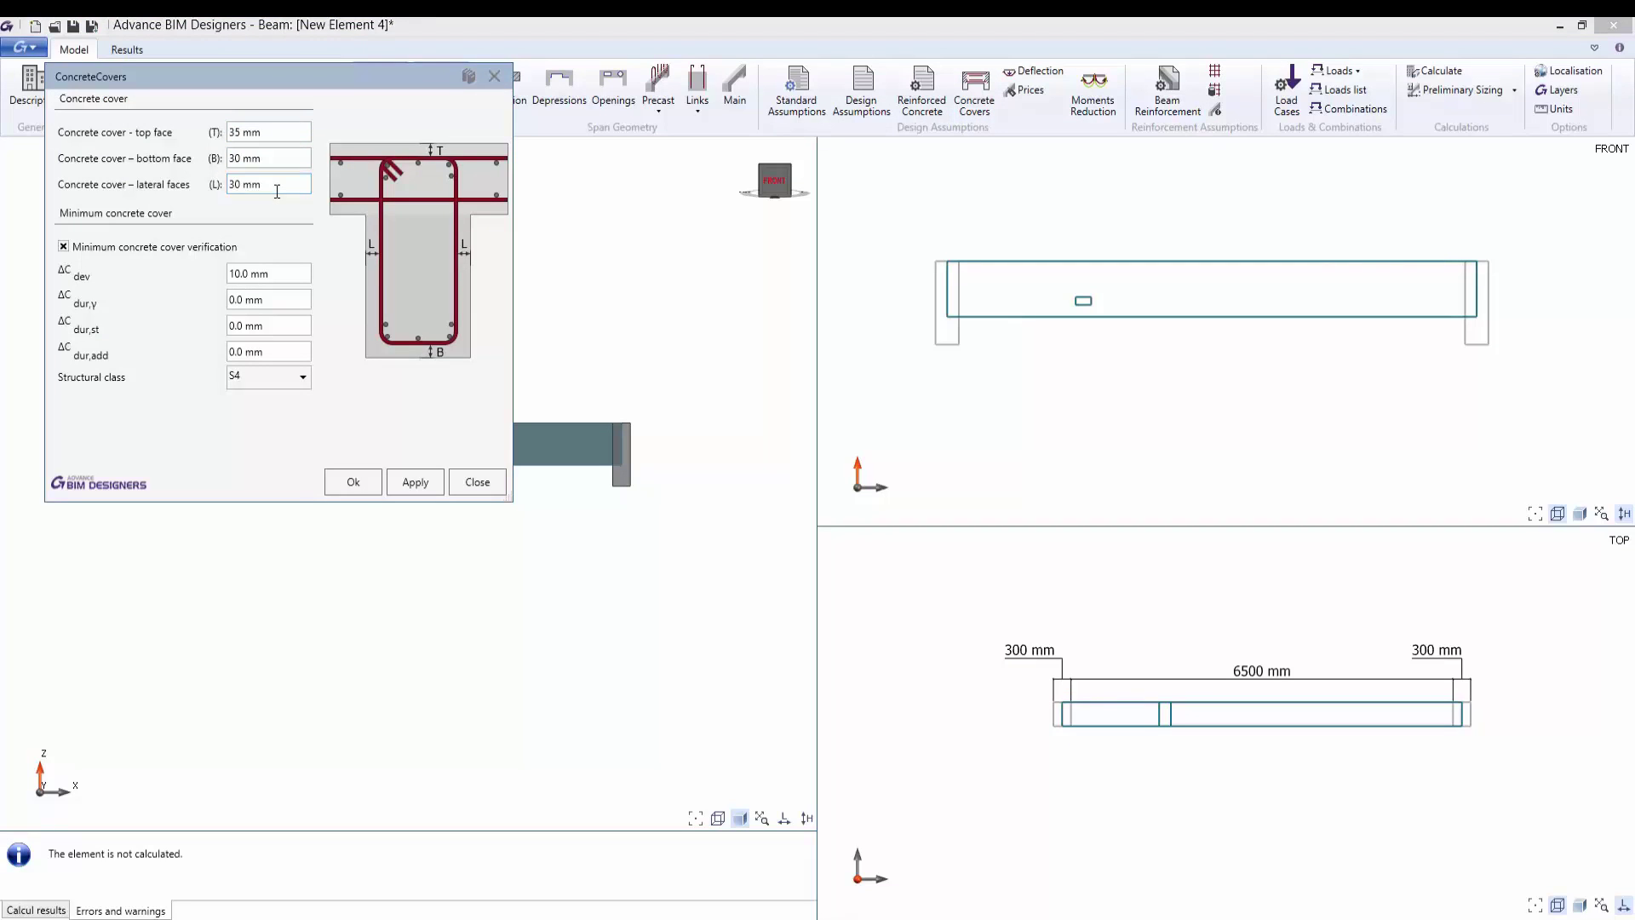
{"action": "left_click", "coordinate": [345, 484]}
Step: Add a uniform distributed load named D in case 1 - Dead loads 1, with 10 kN intensity and 6500 mm length
{"action": "left_click", "coordinate": [1338, 71]}
{"action": "left_click", "coordinate": [1356, 132]}
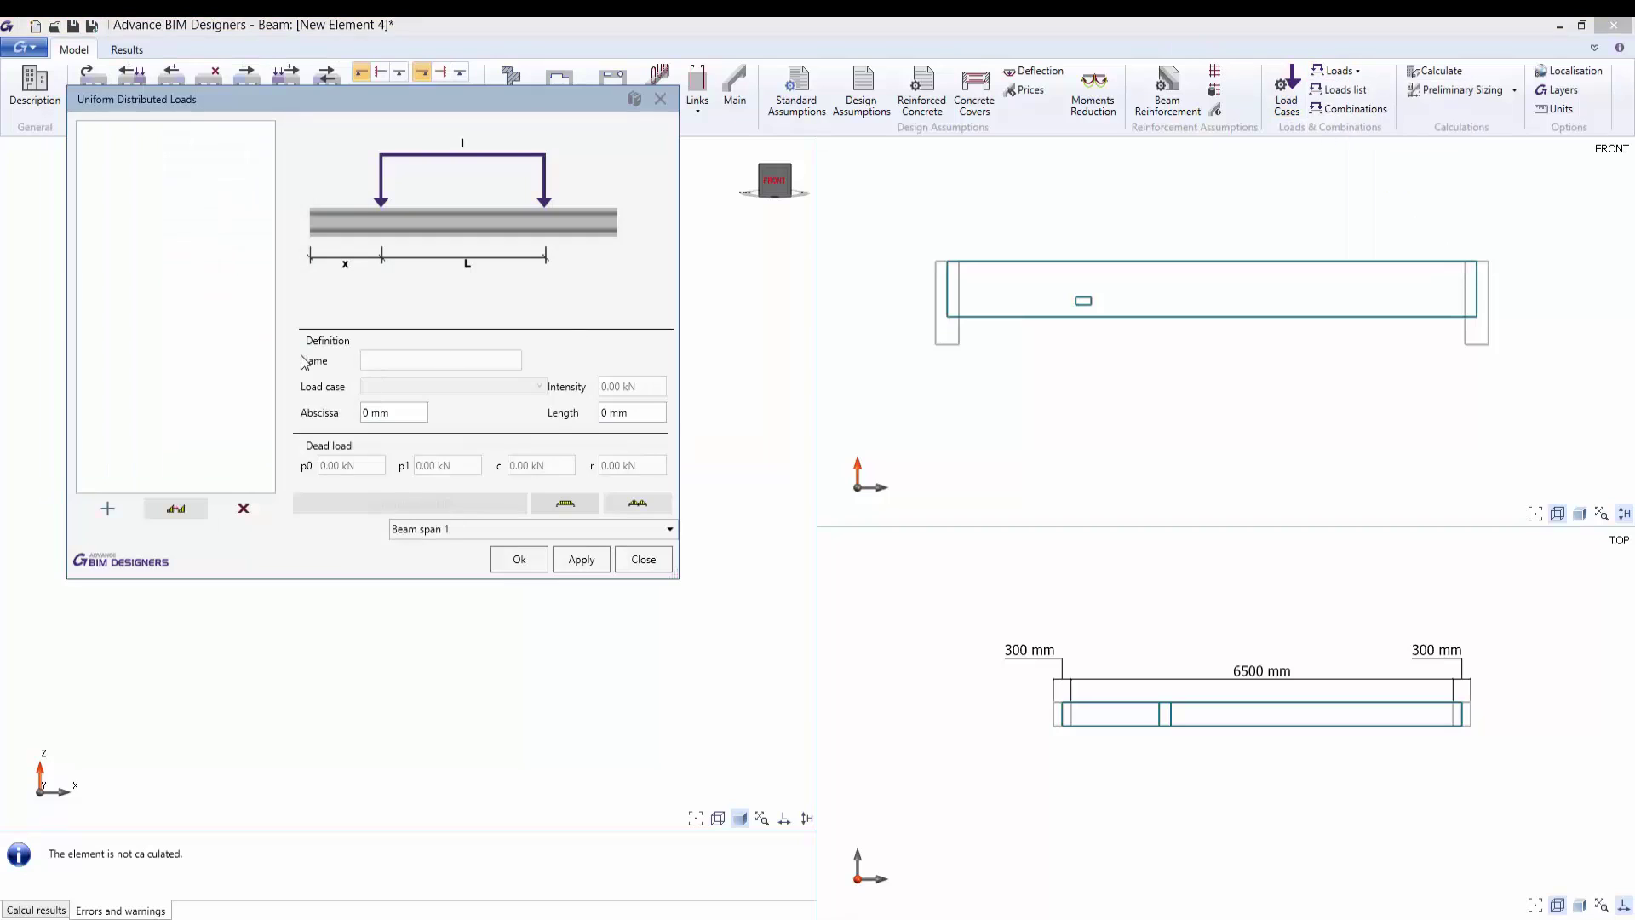
{"action": "left_click", "coordinate": [379, 362]}
{"action": "type", "text": "D"}
{"action": "left_click", "coordinate": [386, 387]}
{"action": "left_click", "coordinate": [391, 405]}
{"action": "left_click_drag", "start_coordinate": [601, 387], "coordinate": [651, 387]}
{"action": "type", "text": "10"}
{"action": "key", "text": "Tab"}
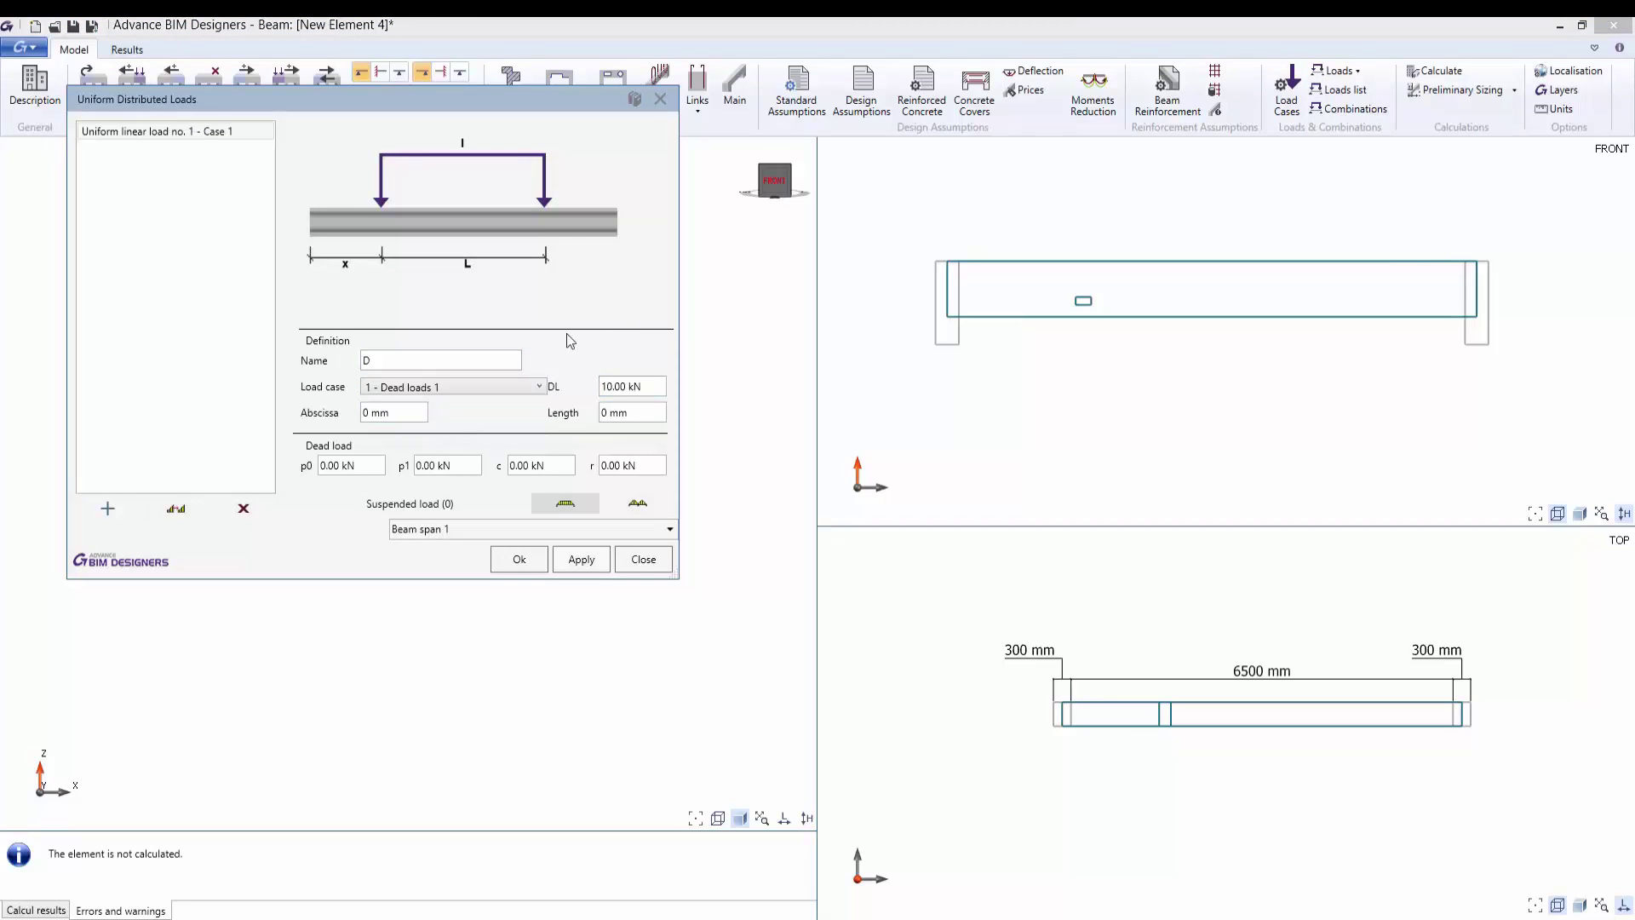
{"action": "left_click", "coordinate": [615, 412]}
{"action": "type", "text": "6500"}
{"action": "key", "text": "Tab"}
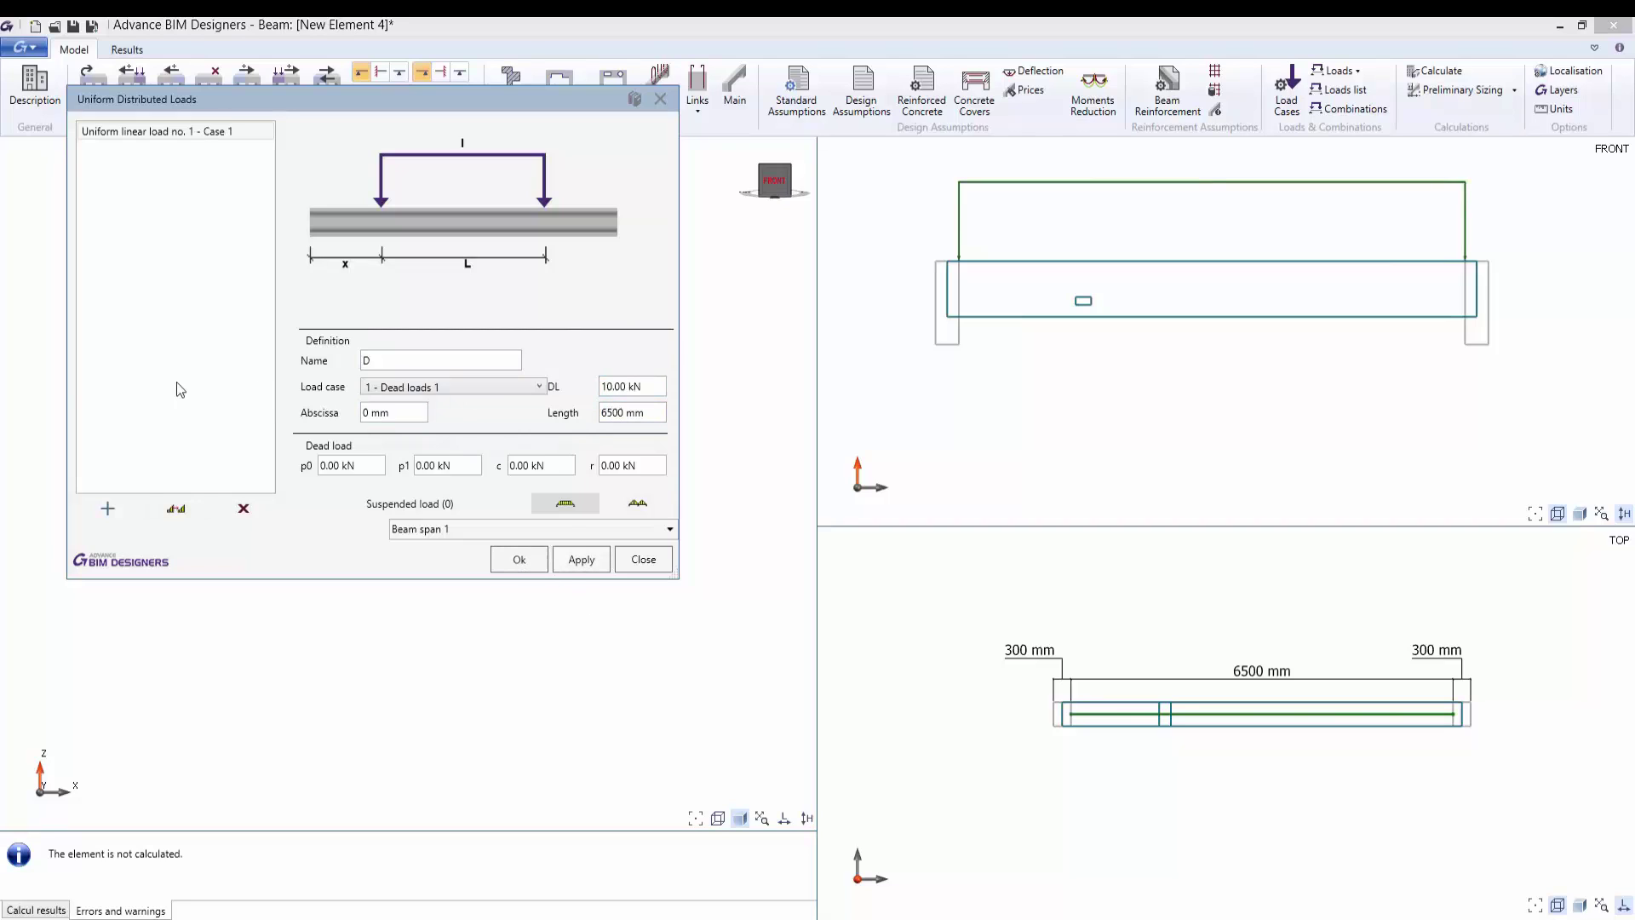
Step: Add a second uniform distributed load 6500 mm long to beam span 1, assigned to a different load case
{"action": "left_click", "coordinate": [175, 509]}
{"action": "left_click", "coordinate": [421, 387]}
{"action": "left_click", "coordinate": [427, 414]}
{"action": "left_click", "coordinate": [616, 412]}
{"action": "type", "text": "6500"}
{"action": "key", "text": "Tab"}
{"action": "left_click", "coordinate": [526, 562]}
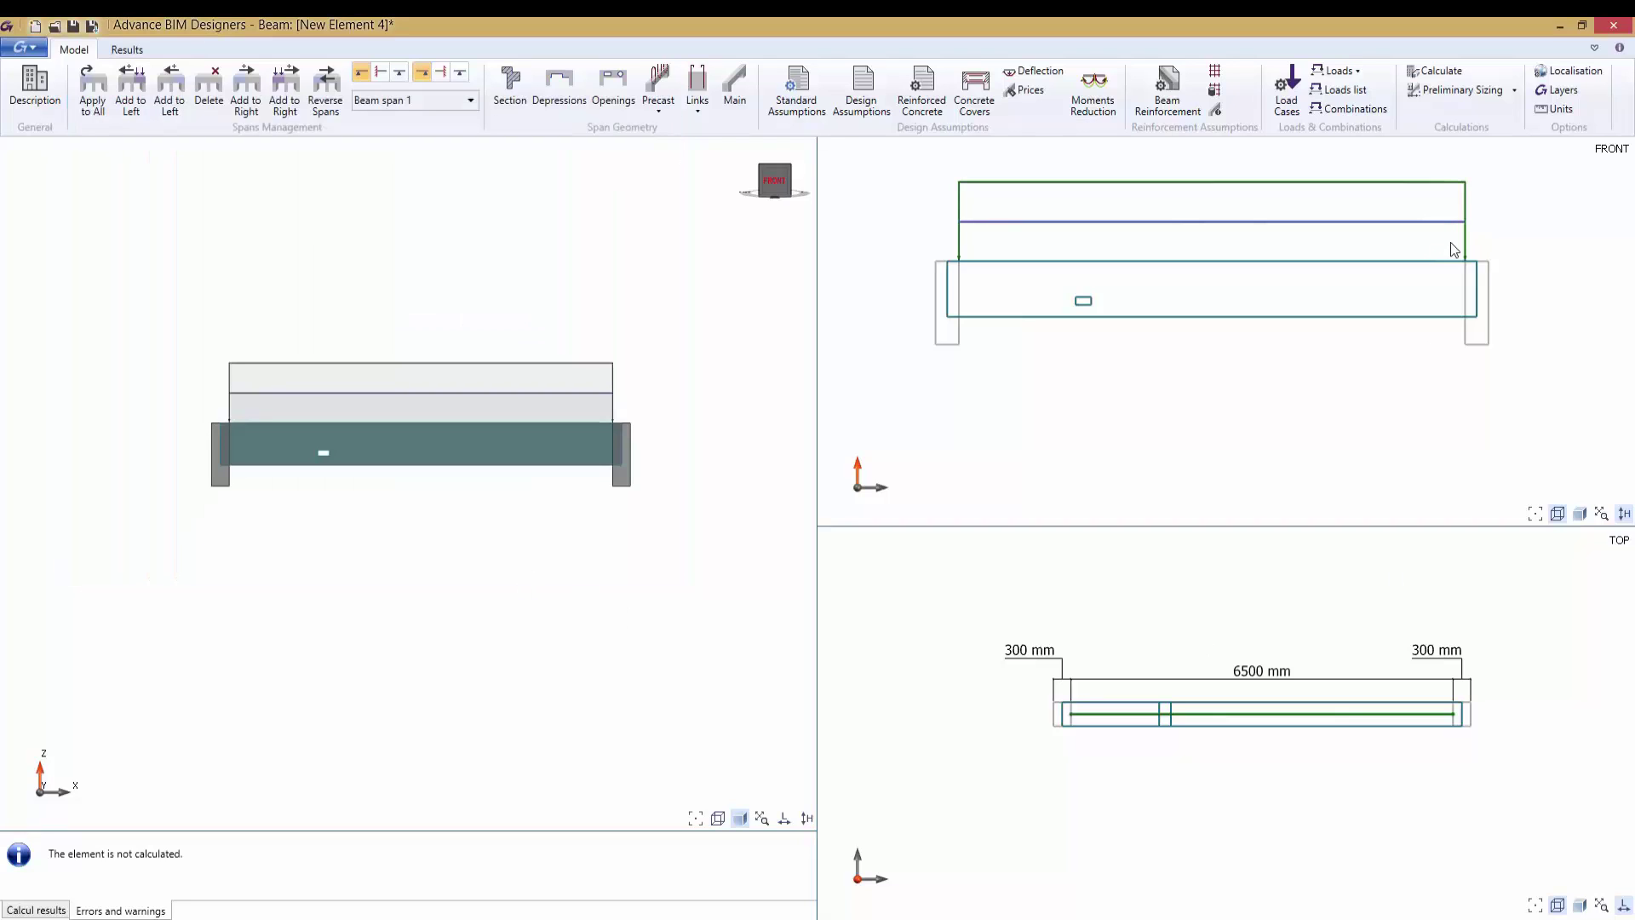
Step: Calculate the beam and inspect its generated reinforcement in the enlarged front view
{"action": "left_click", "coordinate": [1435, 70]}
{"action": "left_click", "coordinate": [891, 538]}
{"action": "double_click", "coordinate": [1217, 354]}
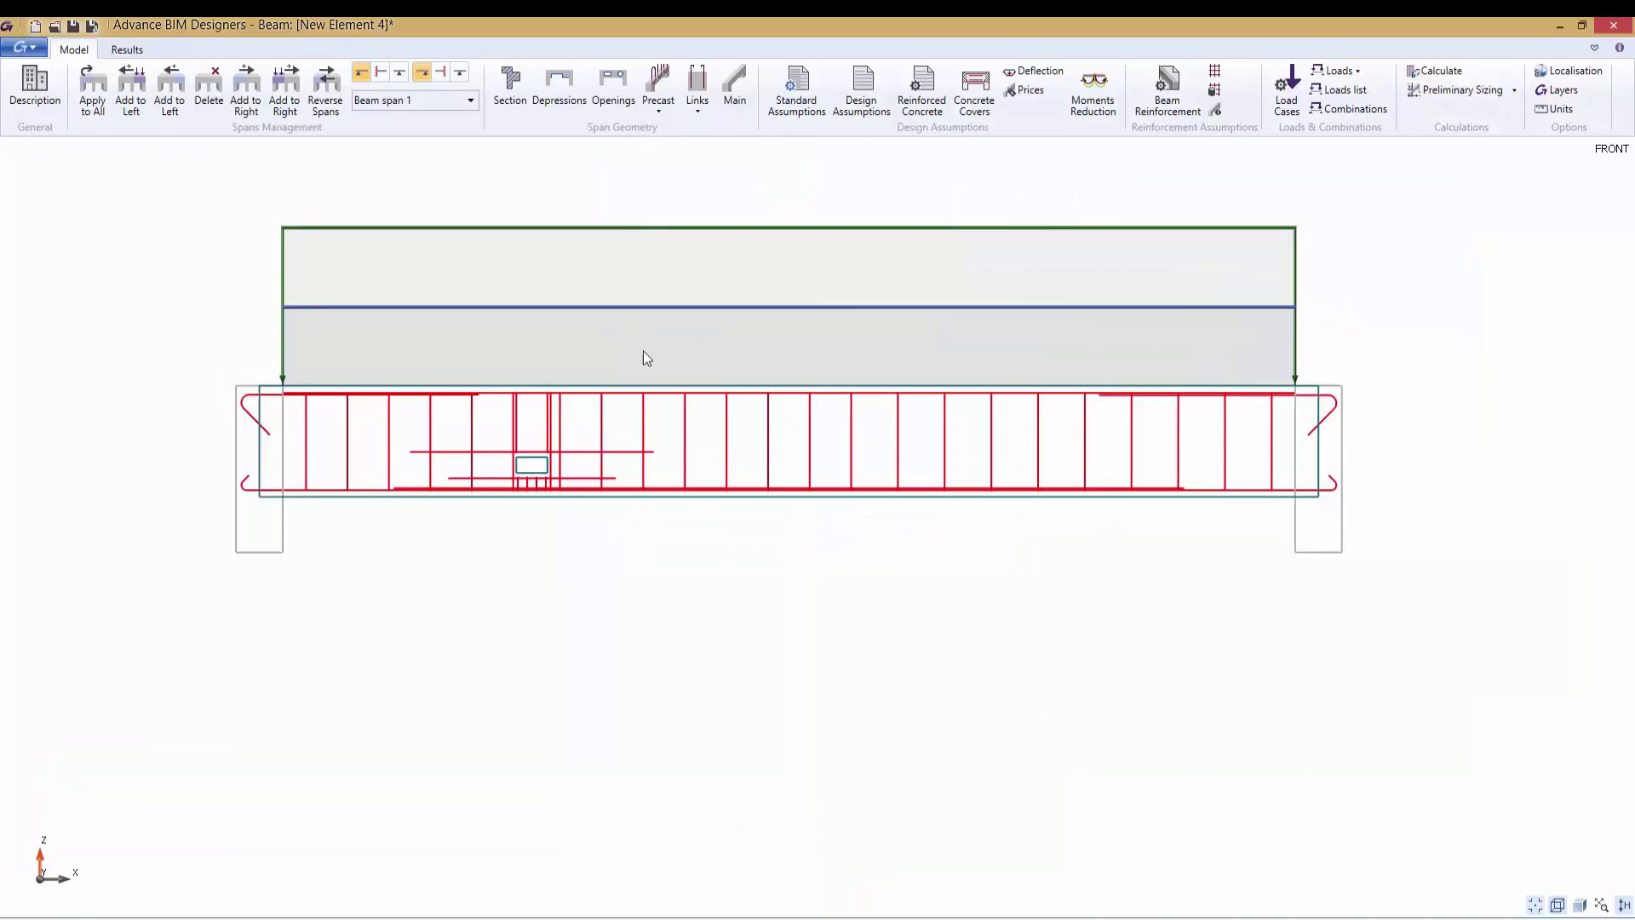
{"action": "scroll", "coordinate": [616, 397], "scroll_direction": "up", "scroll_amount": 3}
{"action": "scroll", "coordinate": [749, 402], "scroll_direction": "down", "scroll_amount": 5}
{"action": "double_click", "coordinate": [791, 522]}
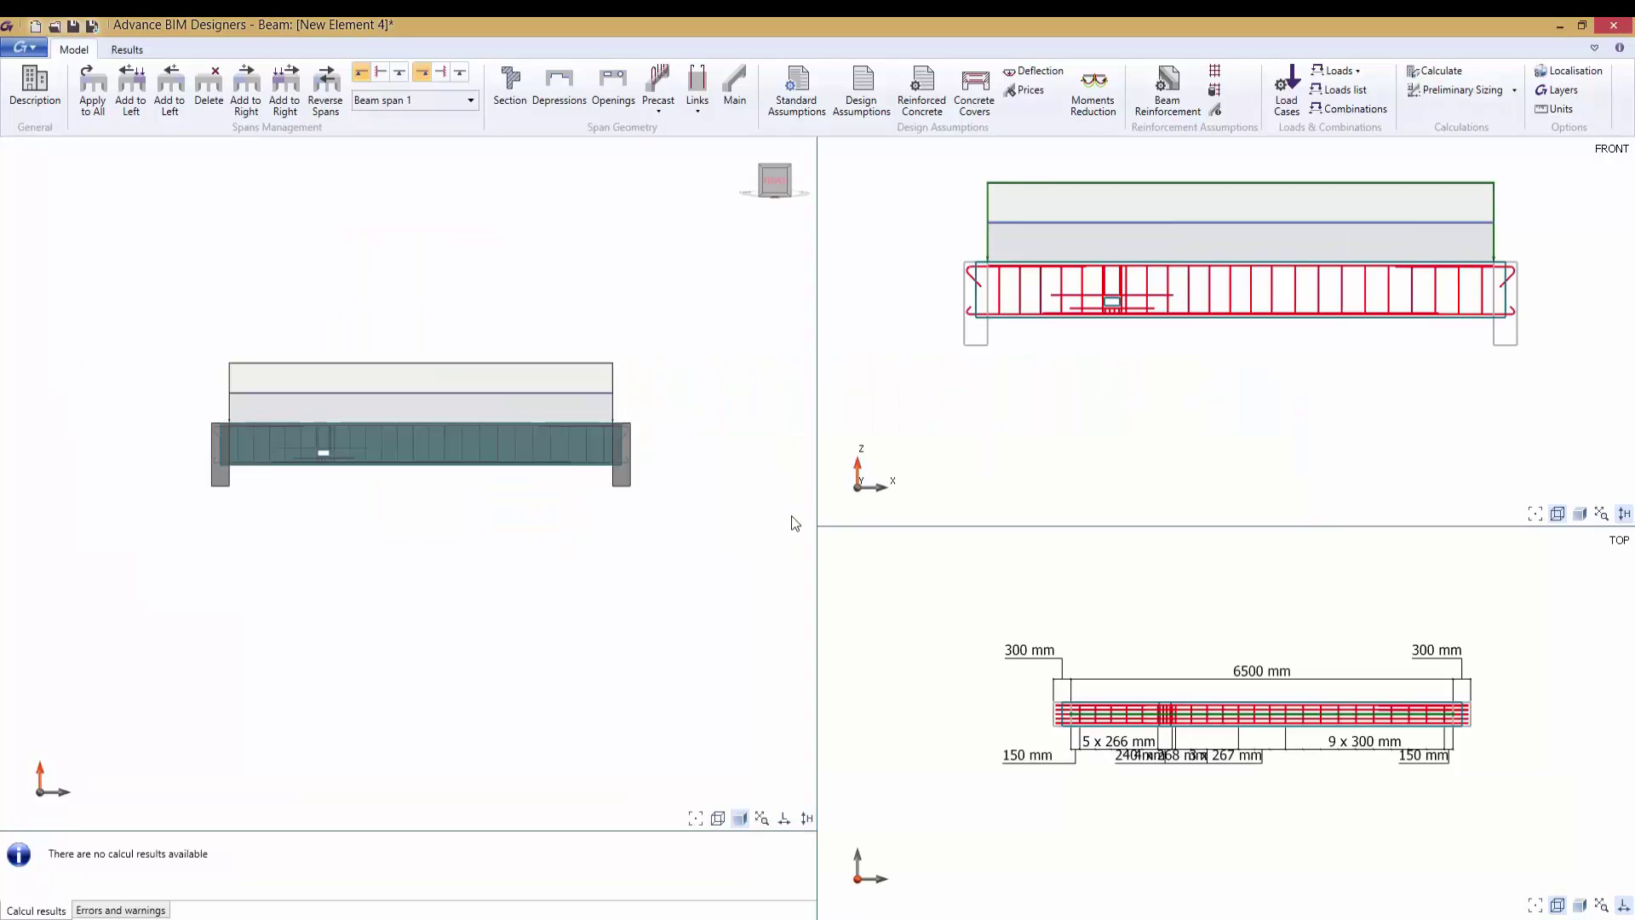
Step: Display the beam's bending moment, shear force and resisting moment diagrams
{"action": "left_click", "coordinate": [127, 49]}
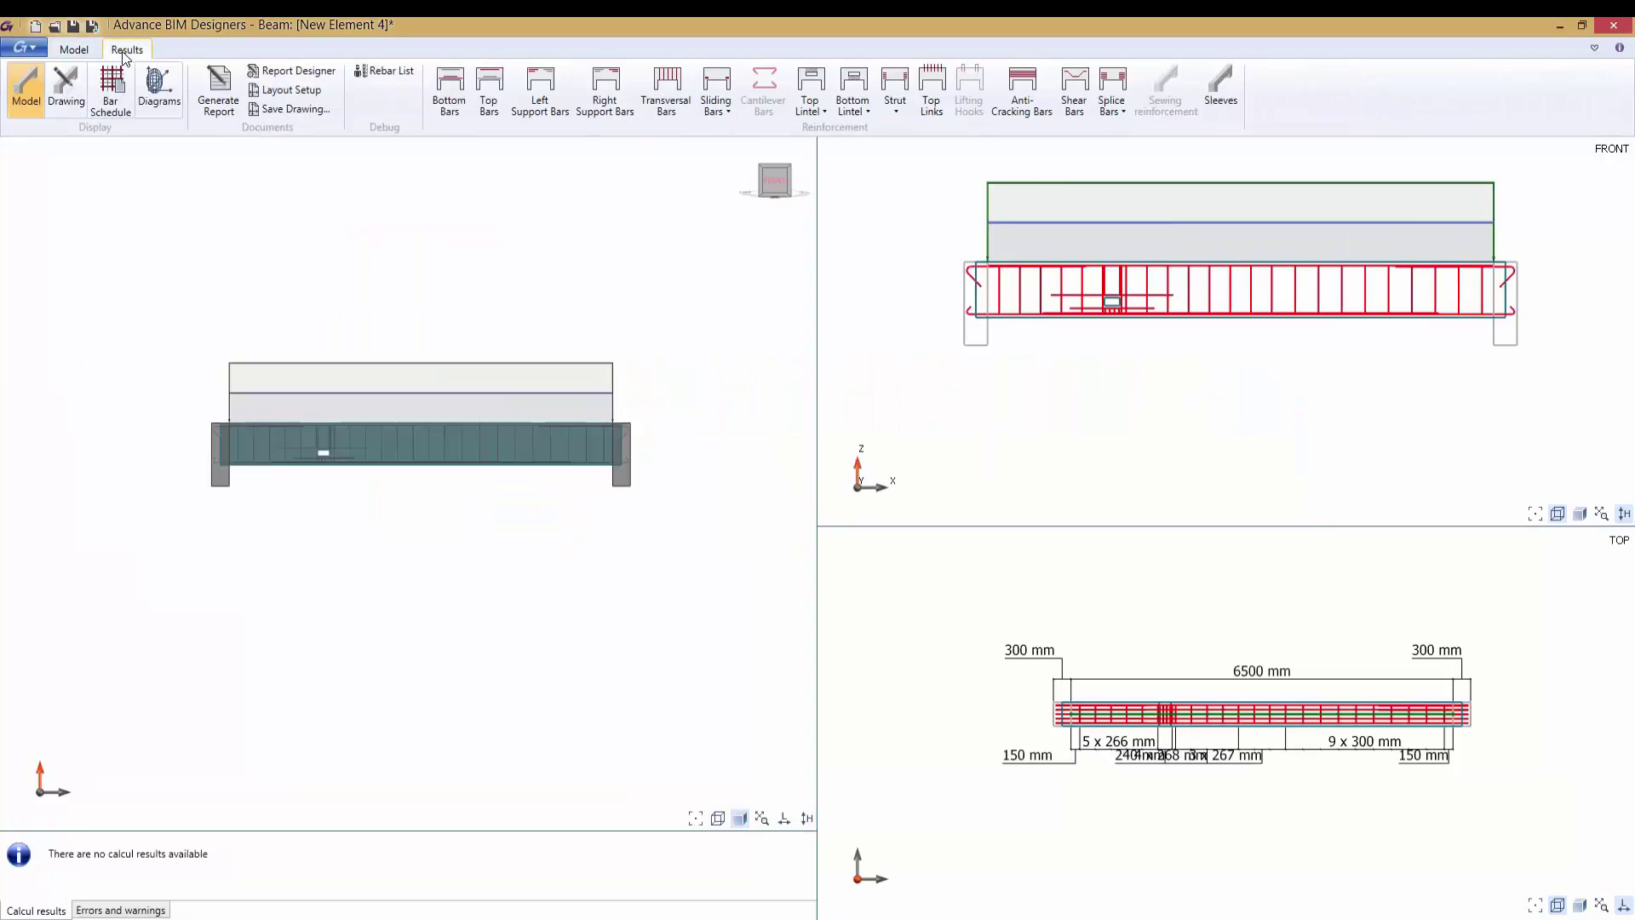
{"action": "left_click", "coordinate": [161, 92]}
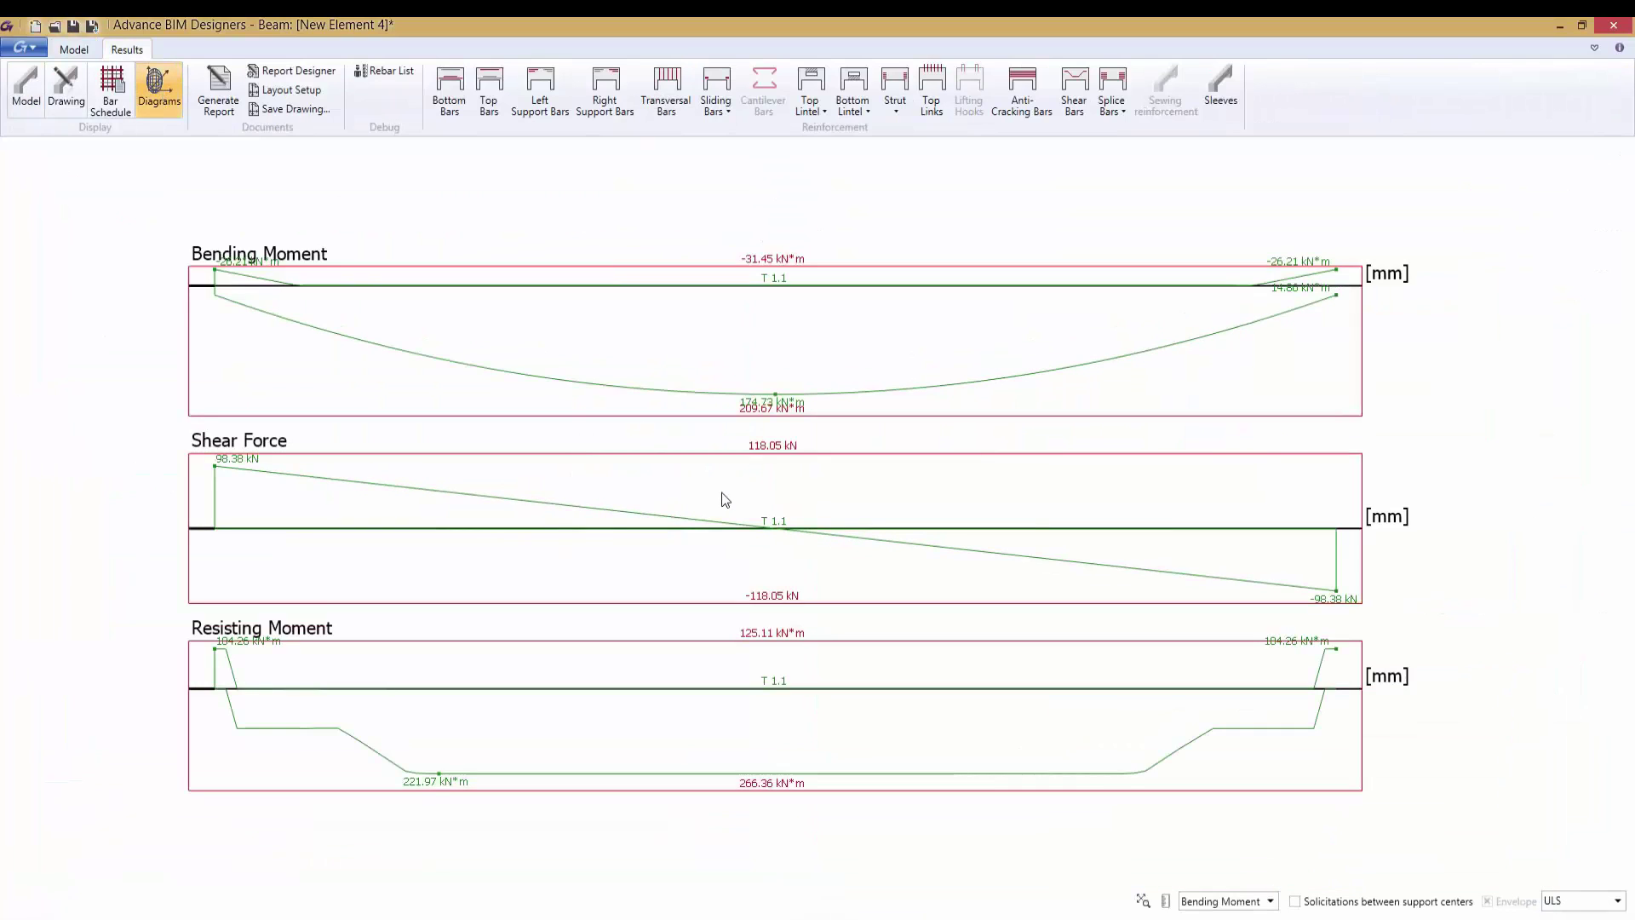
Step: Generate the Beam Detailed Report_EC2_FR without the chapters on anchorage calculation, support strut verification, bill of quantities, and warnings and error messages
{"action": "left_click", "coordinate": [220, 104]}
{"action": "left_click", "coordinate": [247, 201]}
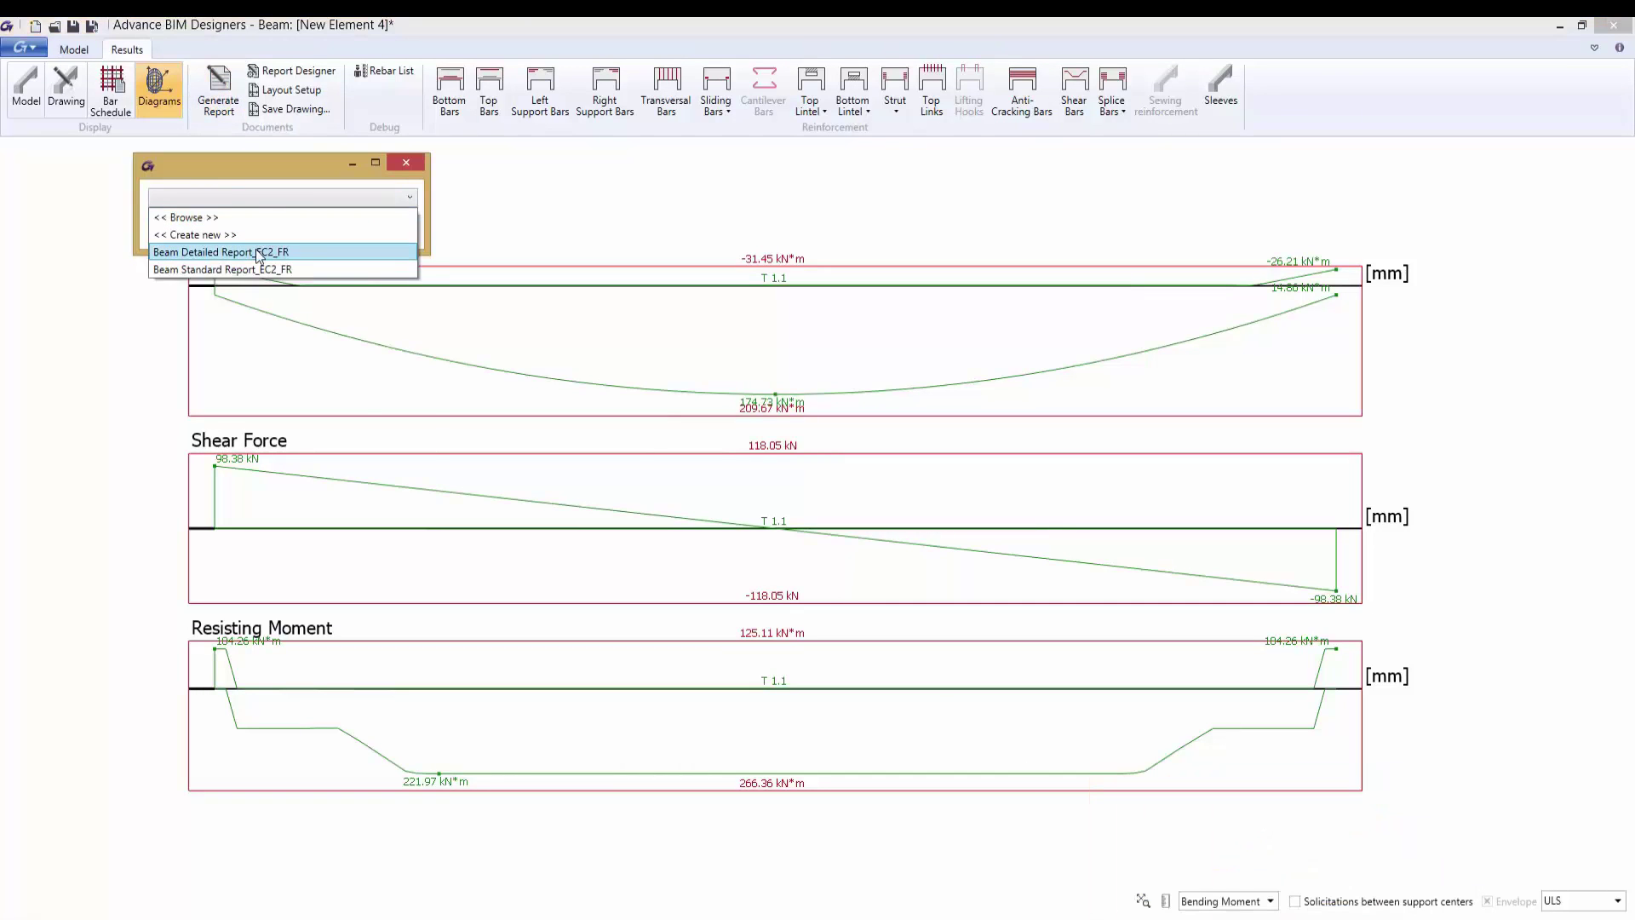
{"action": "left_click", "coordinate": [260, 253]}
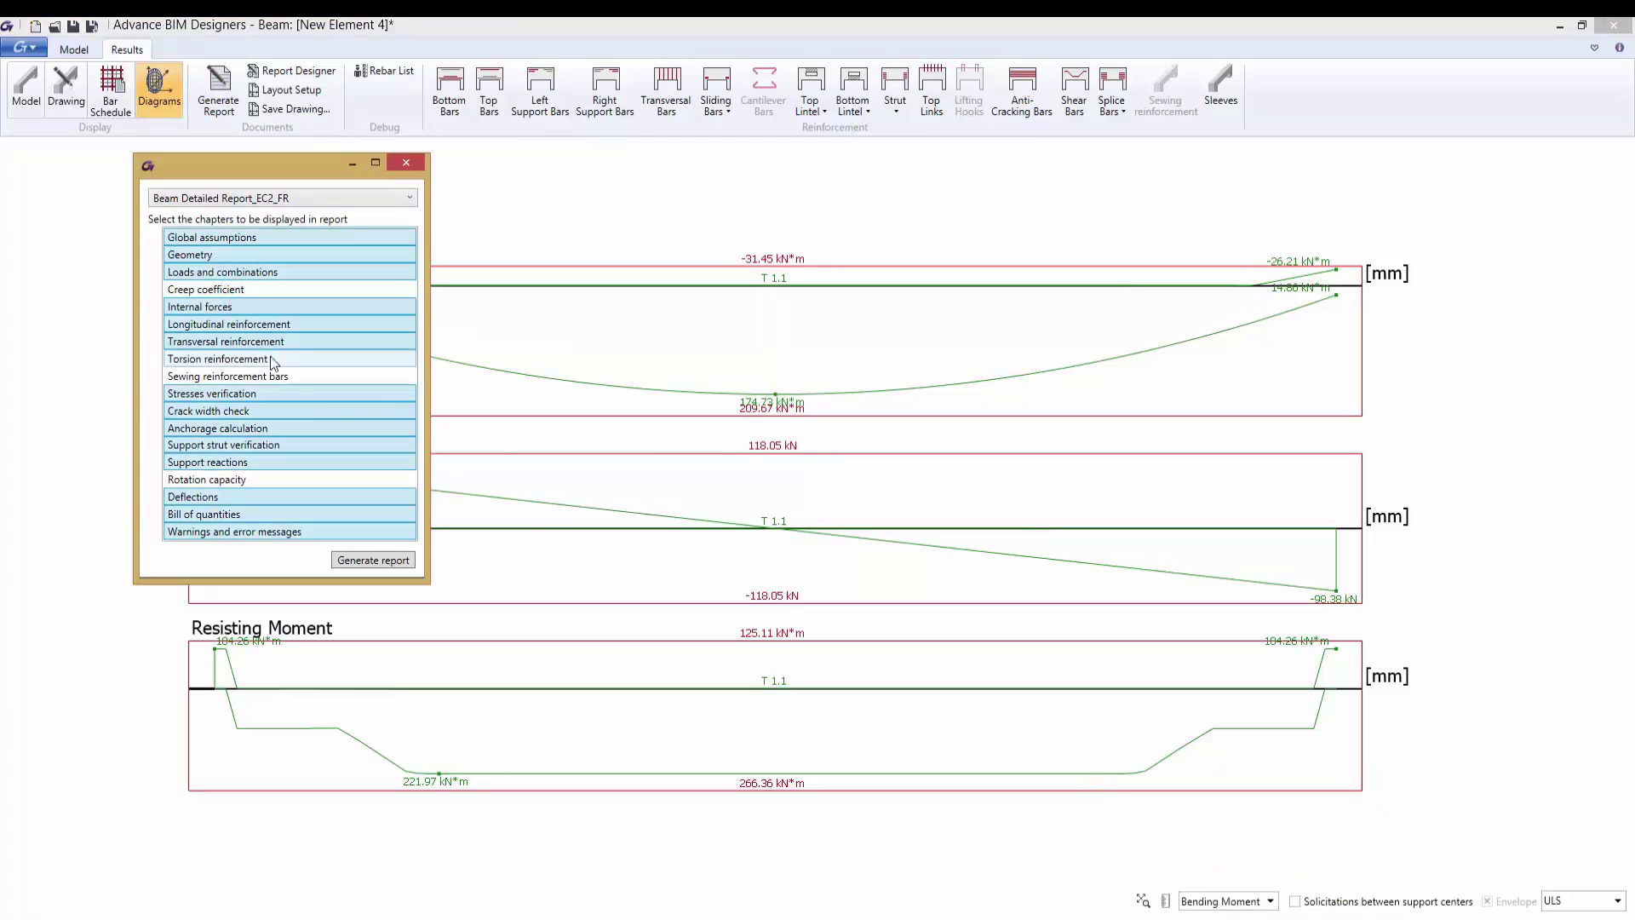
{"action": "left_click", "coordinate": [256, 430]}
{"action": "left_click", "coordinate": [255, 446]}
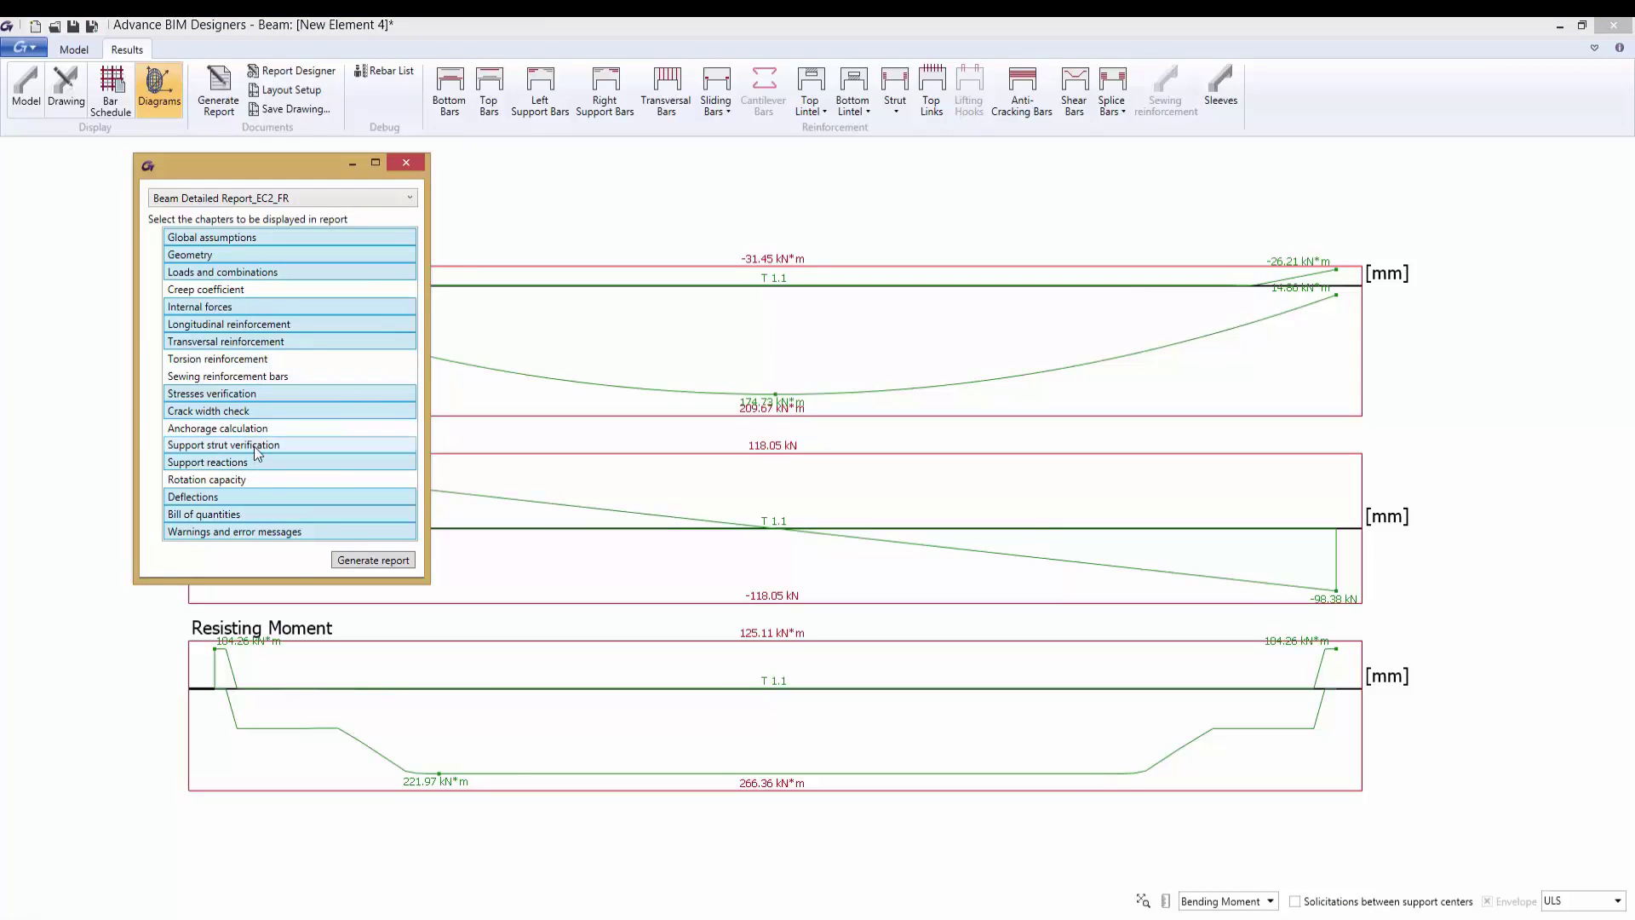
{"action": "left_click", "coordinate": [233, 515]}
{"action": "left_click", "coordinate": [233, 531]}
{"action": "left_click", "coordinate": [379, 566]}
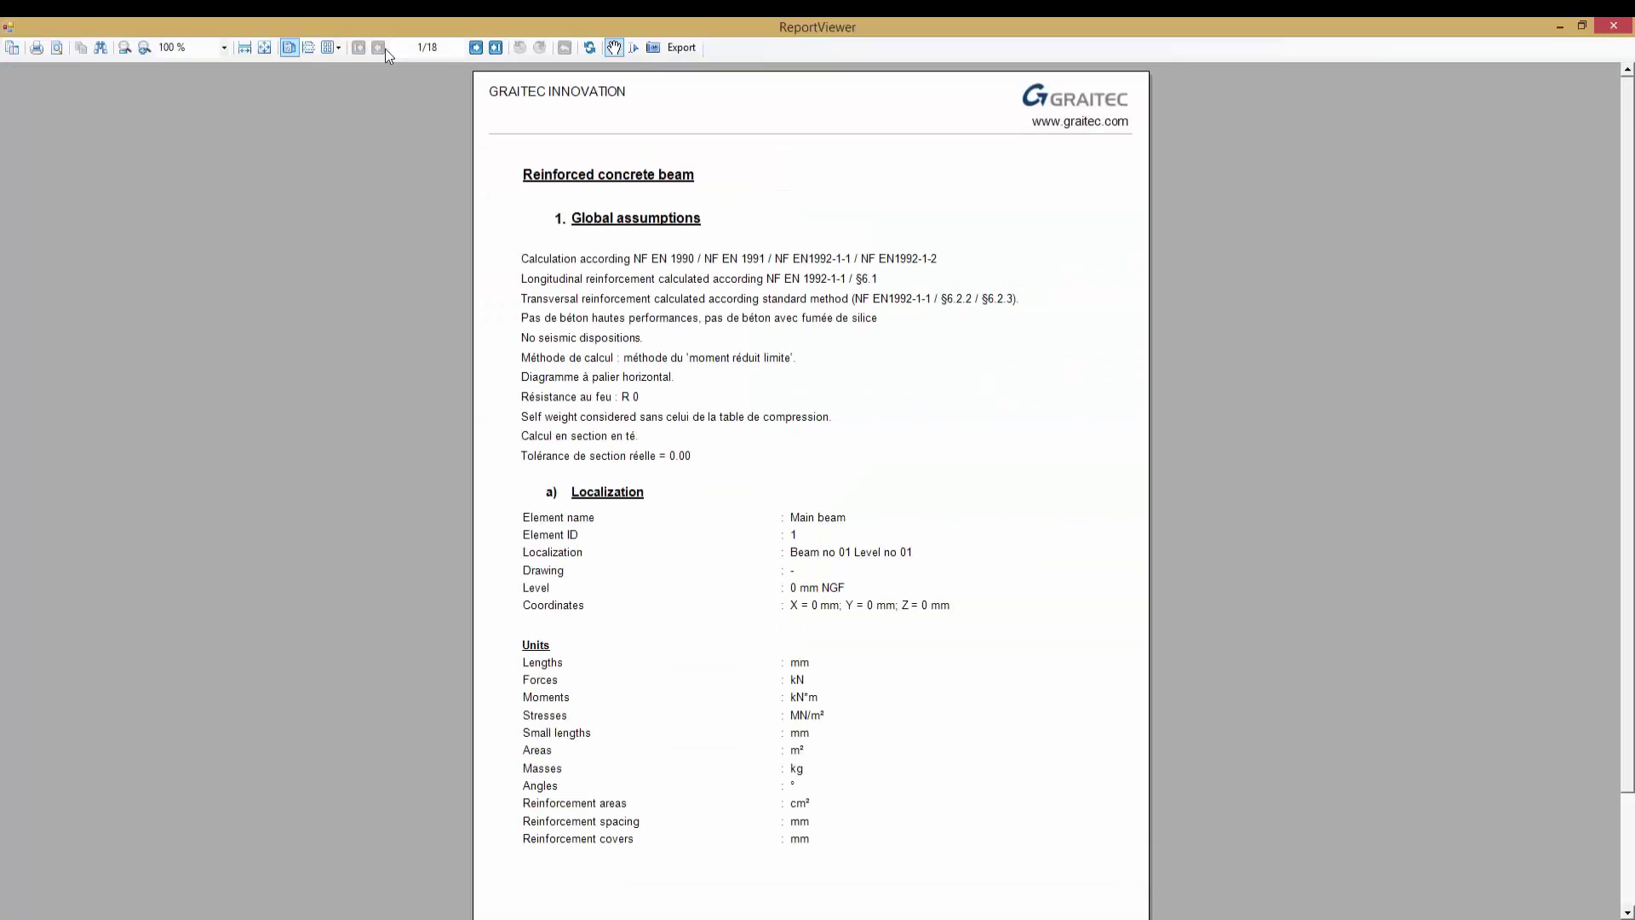
Step: Show the report pages continuously and read from the global assumptions through to the longitudinal reinforcement chapter
{"action": "left_click", "coordinate": [308, 47]}
{"action": "scroll", "coordinate": [795, 361], "scroll_direction": "down", "scroll_amount": 2}
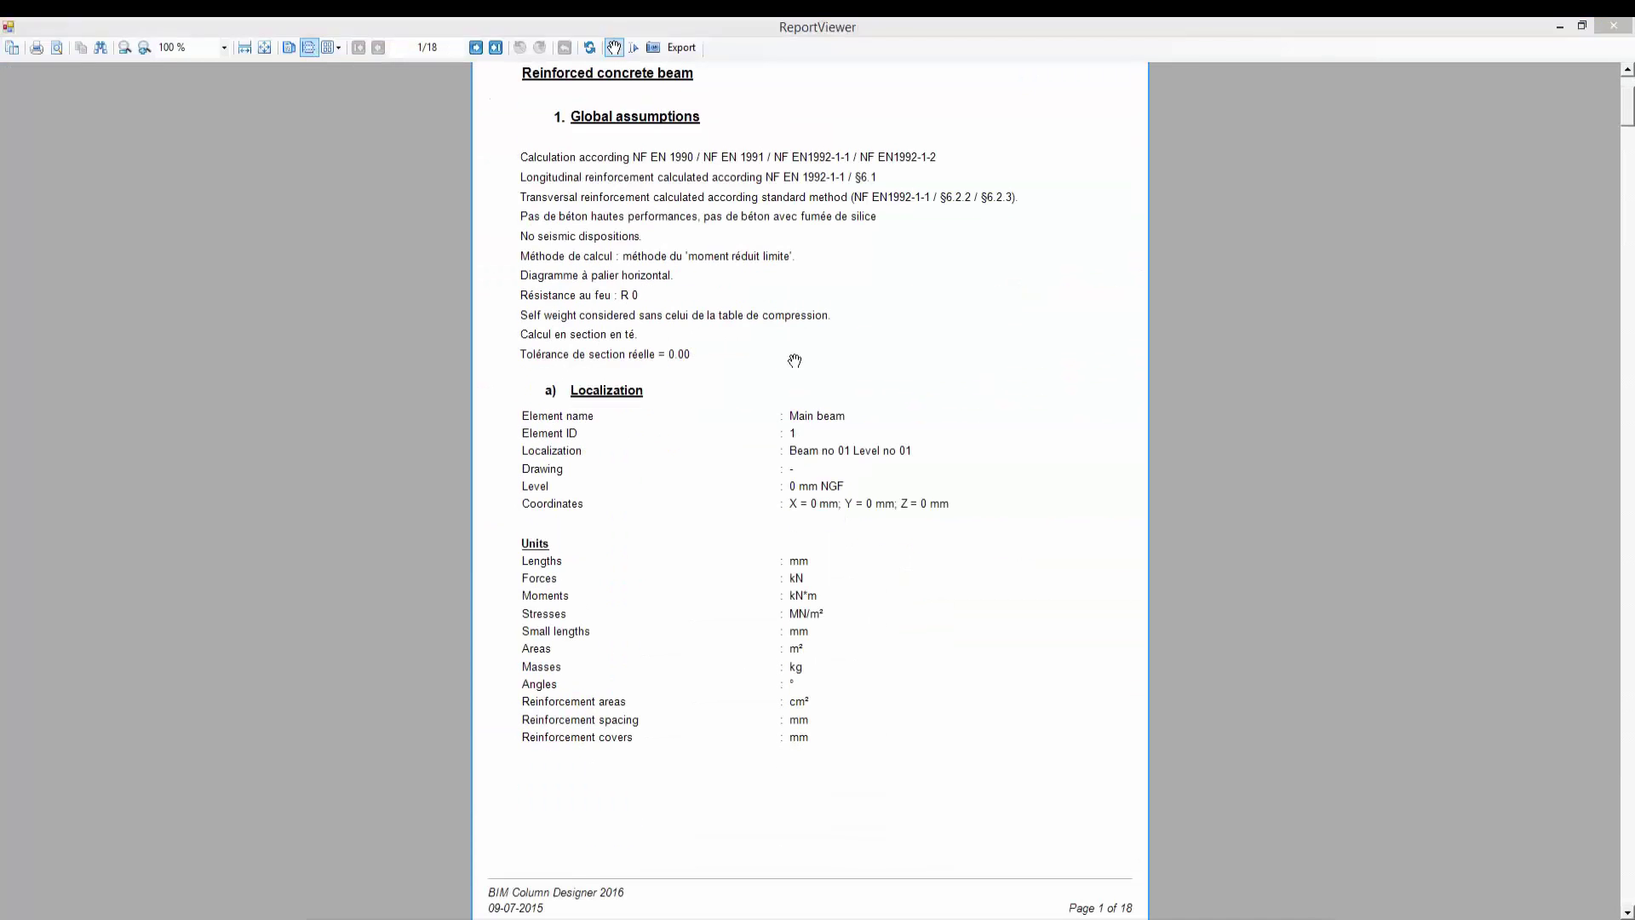
{"action": "scroll", "coordinate": [795, 361], "scroll_direction": "down", "scroll_amount": 8}
{"action": "scroll", "coordinate": [795, 361], "scroll_direction": "down", "scroll_amount": 20}
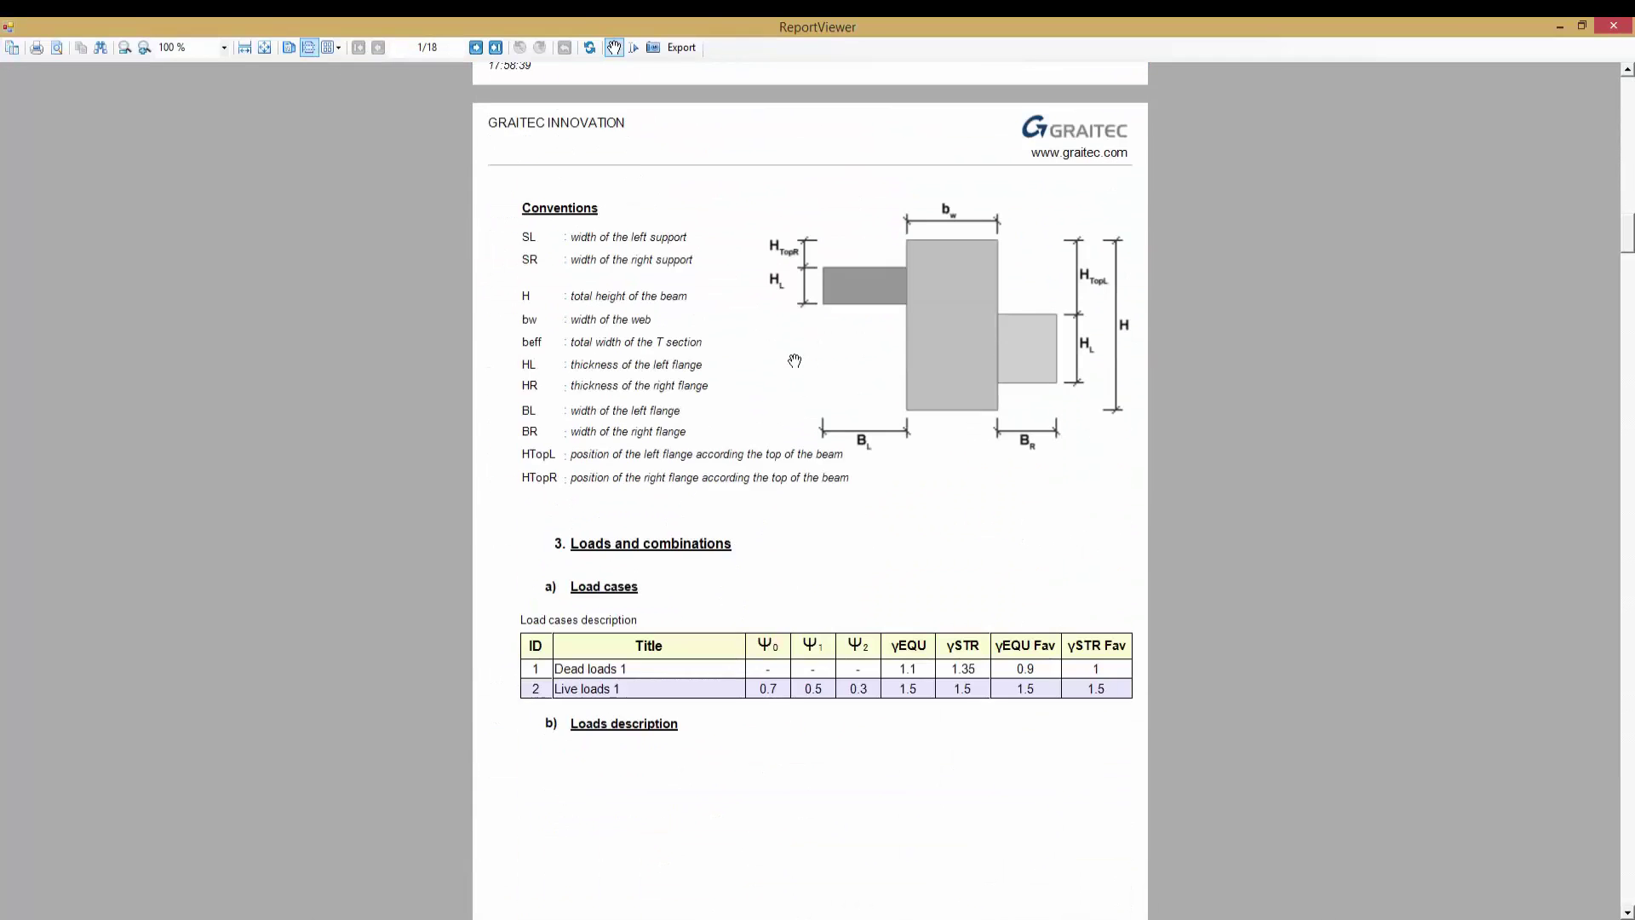
{"action": "scroll", "coordinate": [795, 361], "scroll_direction": "down", "scroll_amount": 20}
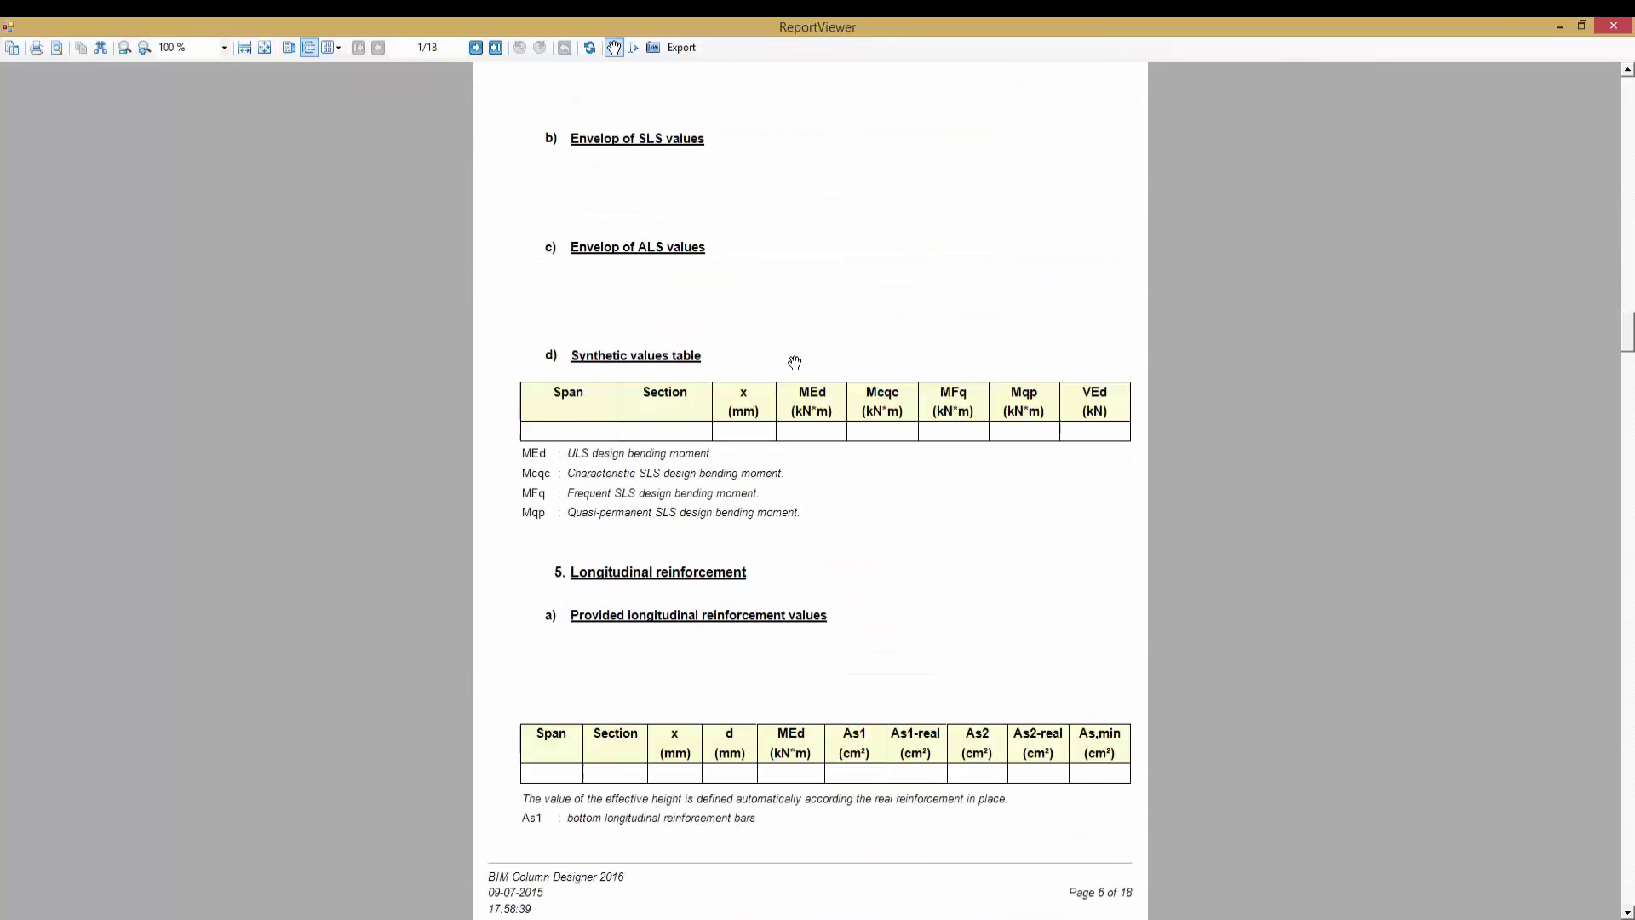